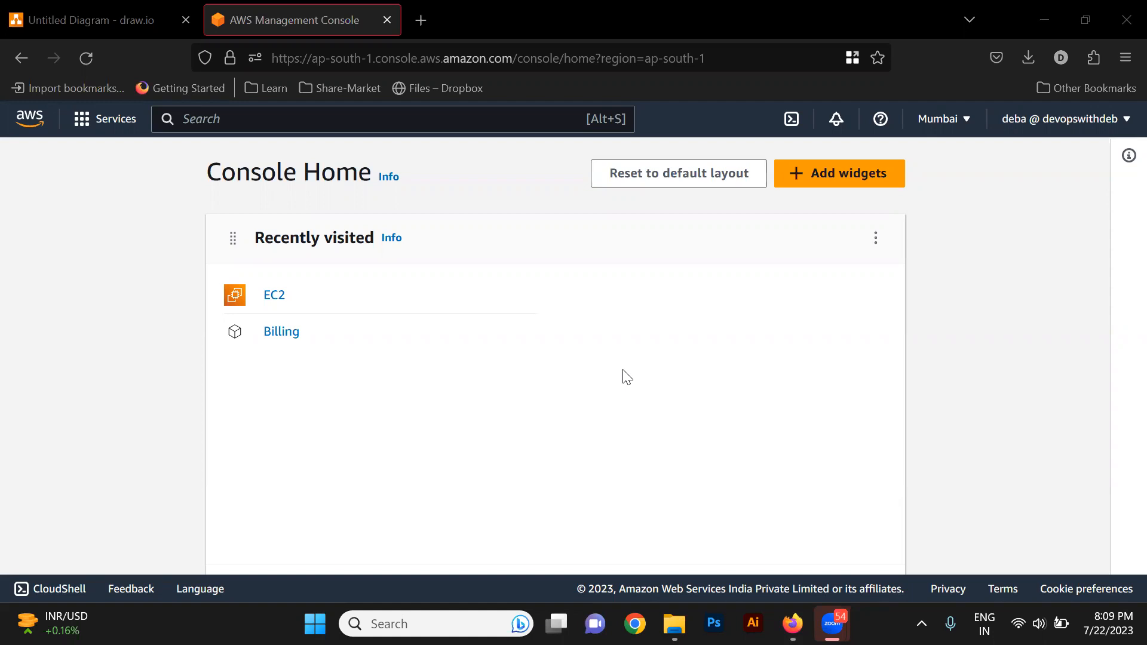
Switch to the draw.io diagram and add a text element reading "CIDR", a blank line, and "Classless Inter-Domain Routing".
click(56, 20)
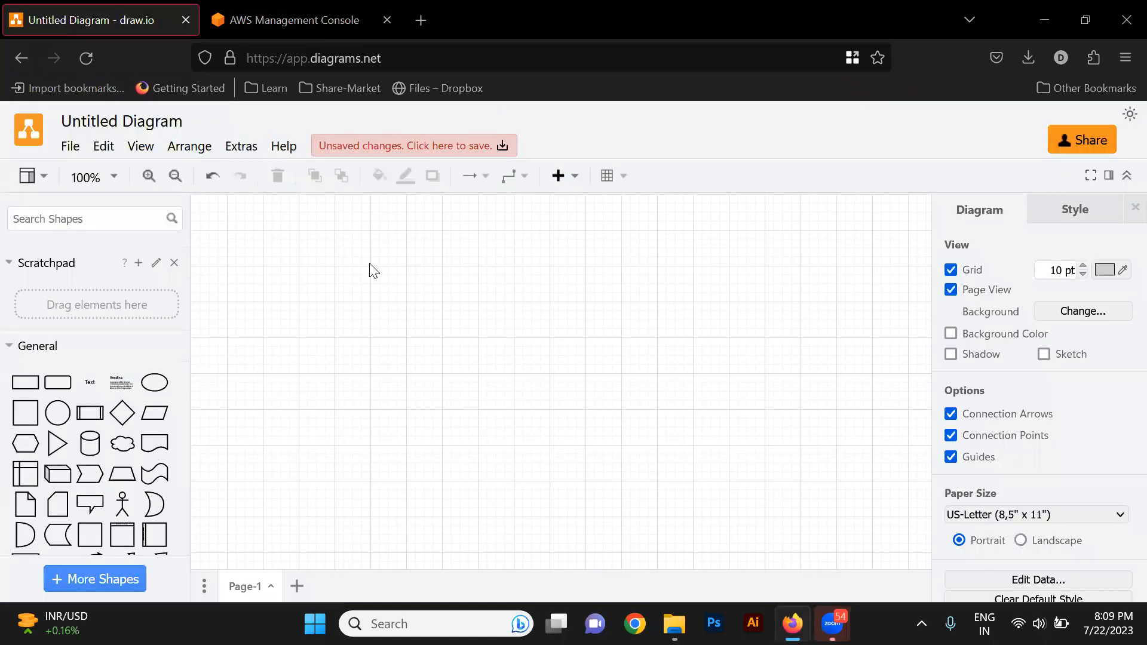
click(89, 383)
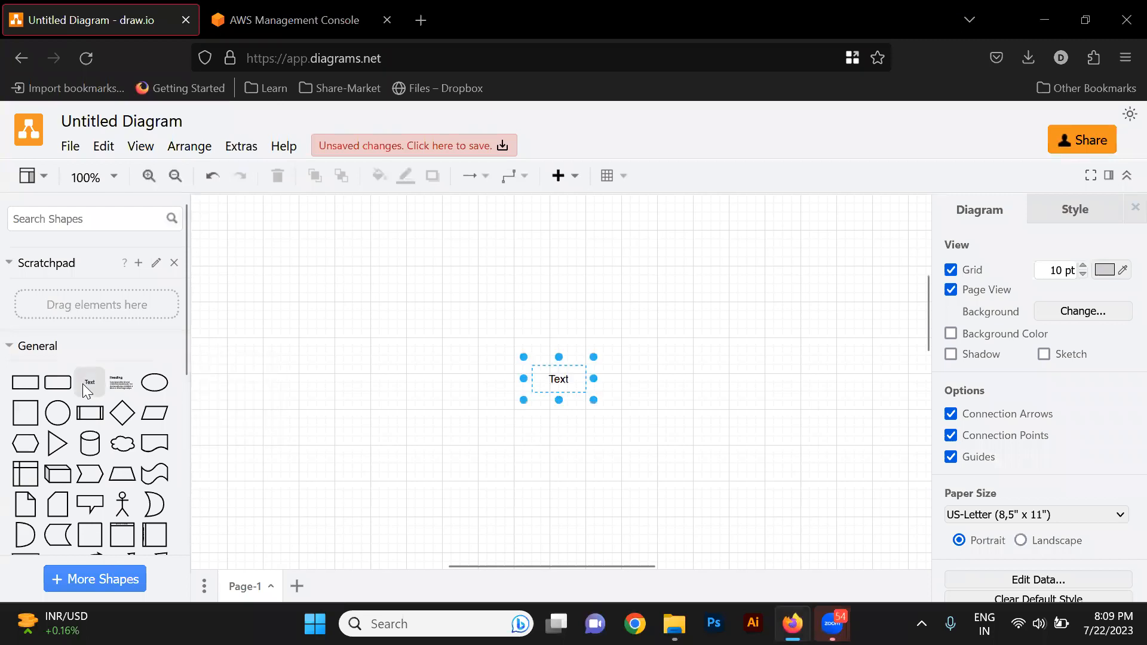
double_click(568, 379)
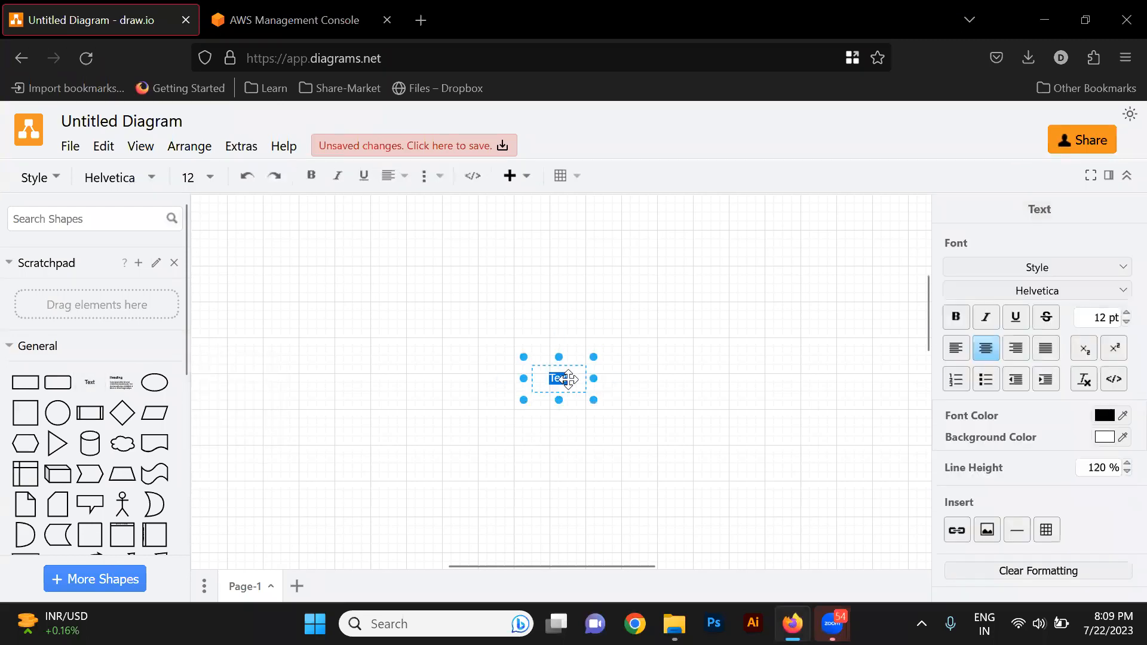
text(CIDR)
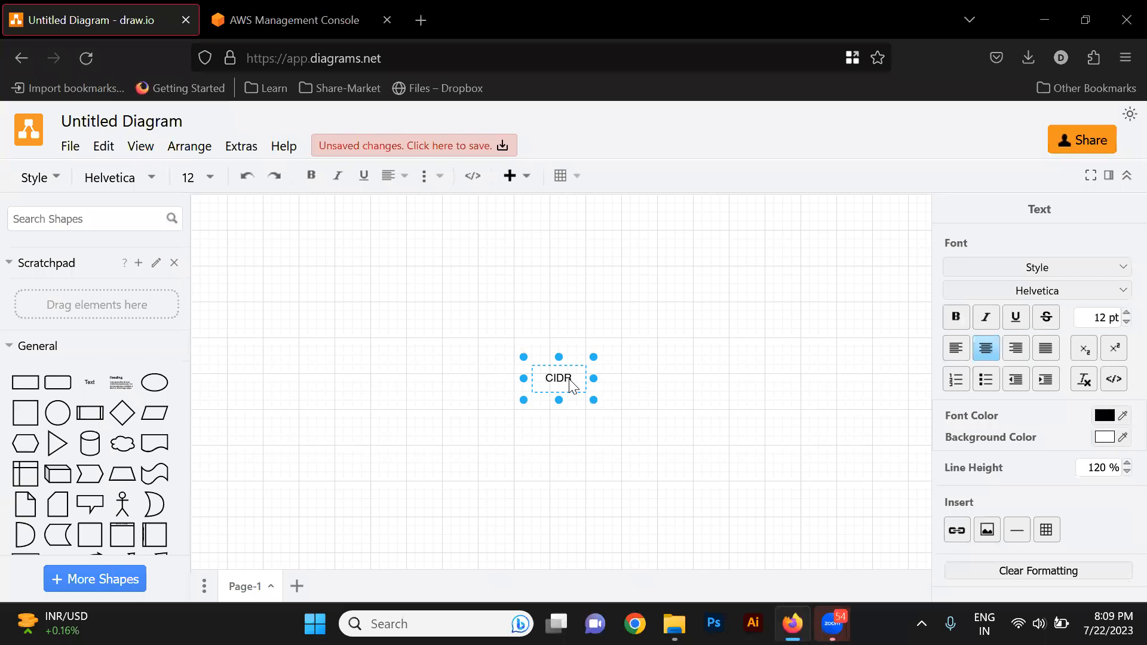
key(Return)
key(Return)
text(Classless)
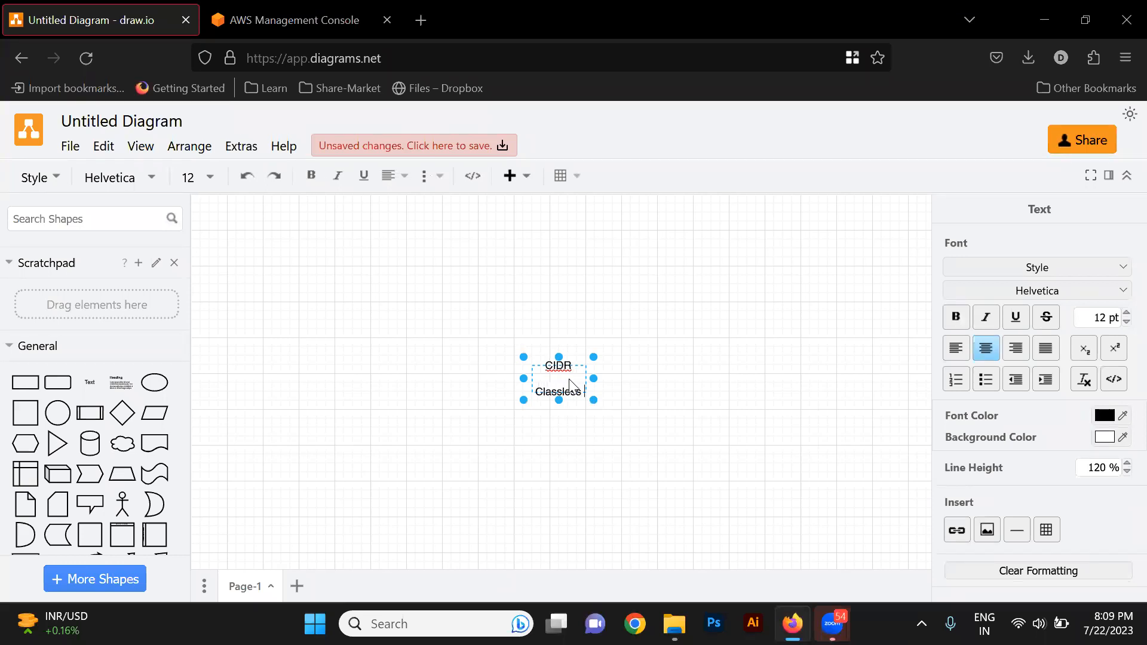
key(Return)
text(Inter-)
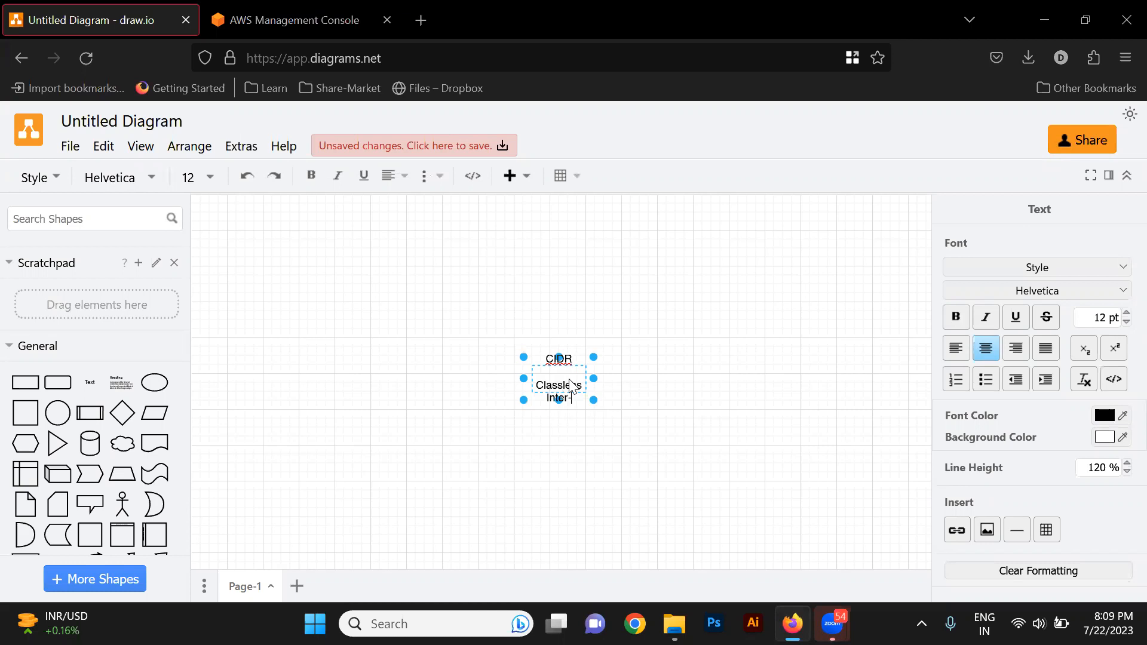
text(Domain Ro)
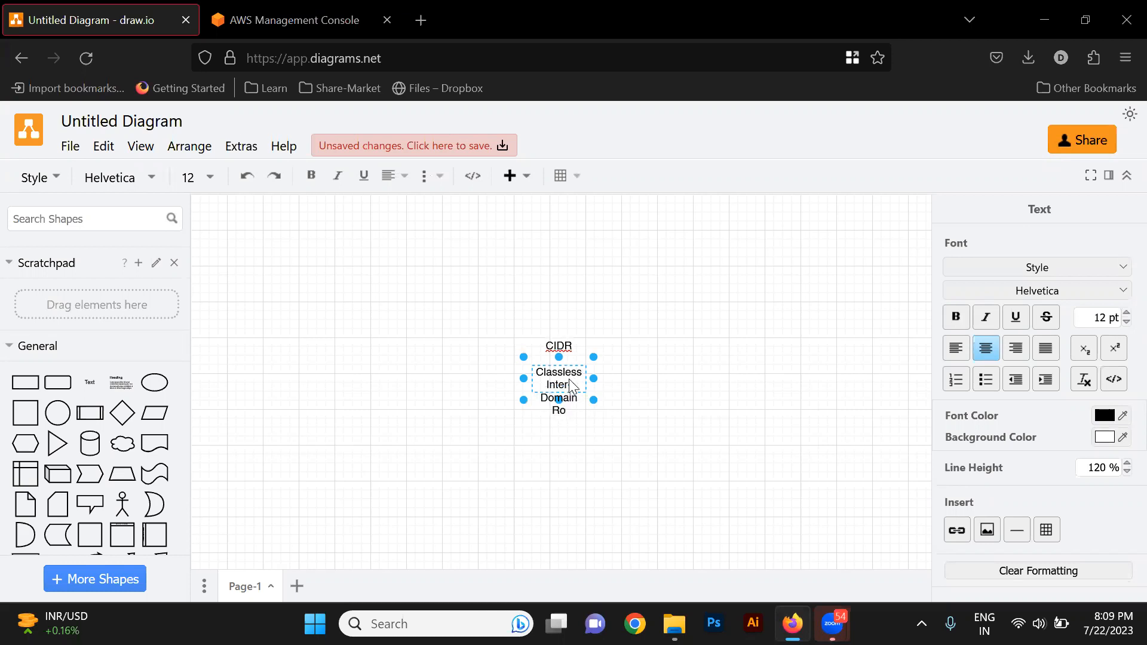
text(uting)
Switch to the AWS console, find the VPC service, and examine the IPv4 CIDR of the VPC listed under Your VPCs.
click(277, 19)
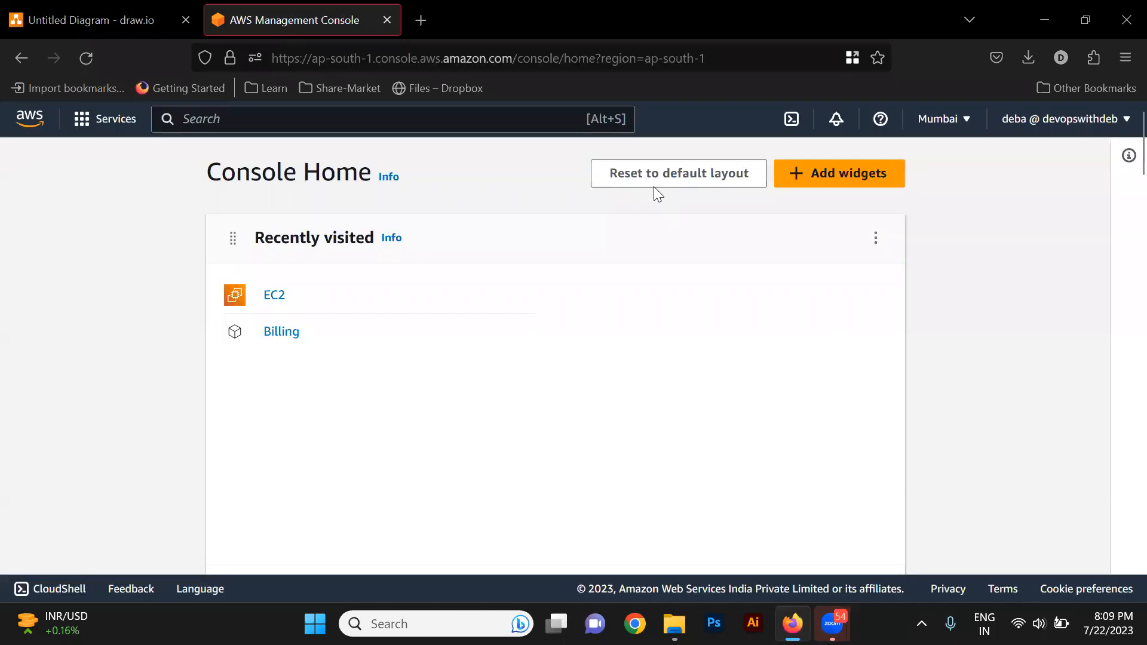
click(271, 119)
text(vpc)
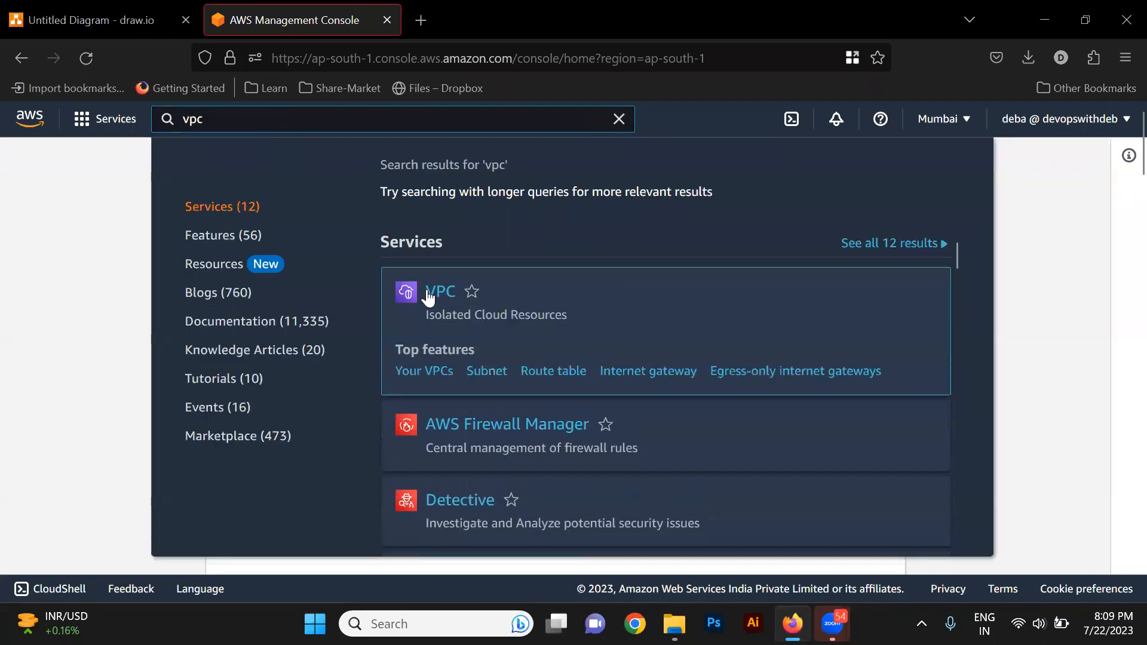
click(429, 293)
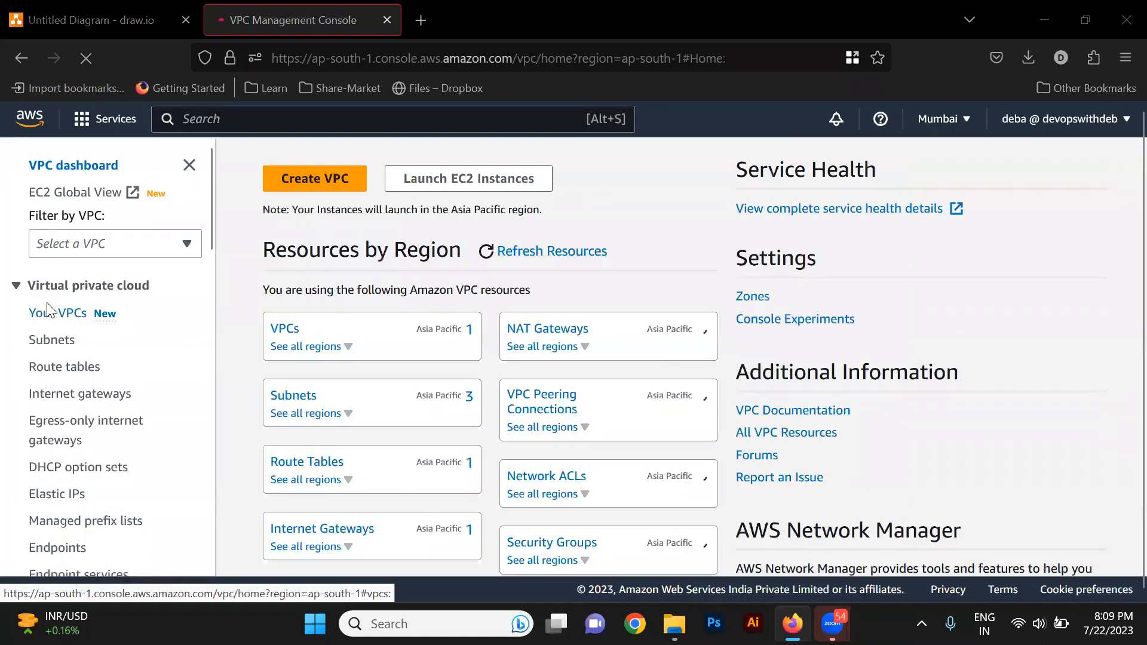
click(289, 332)
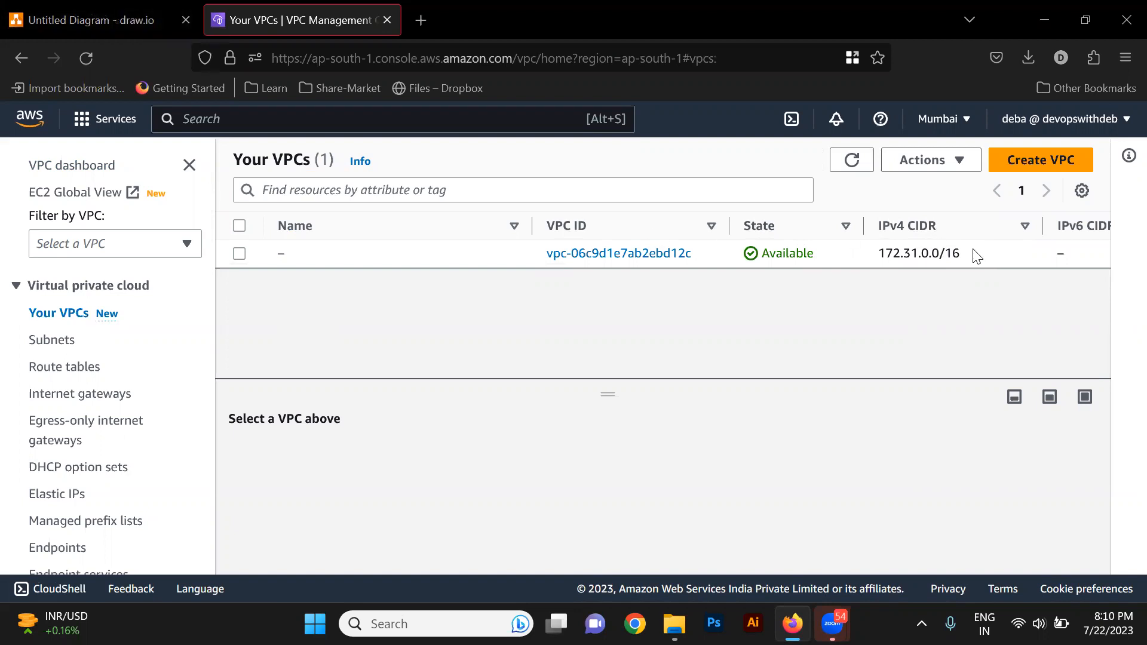
drag(957, 254, 869, 258)
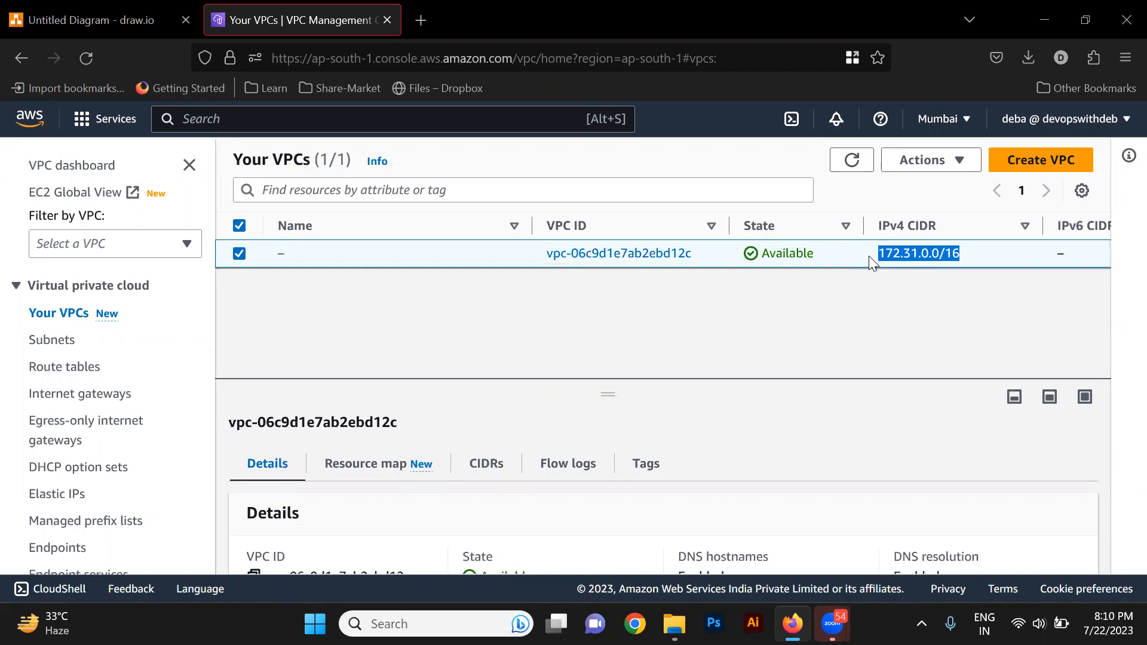
Return to the draw.io diagram and add the text "xx.yy.zz.ww/32" below and to the left of the CIDR text.
click(157, 14)
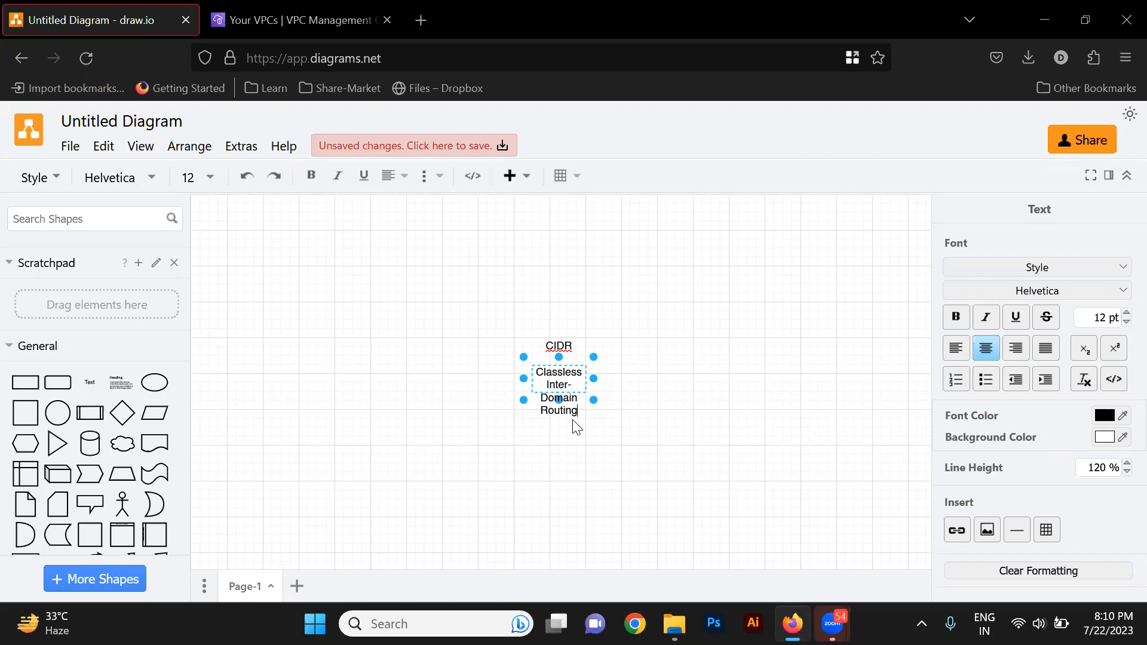
double_click(376, 468)
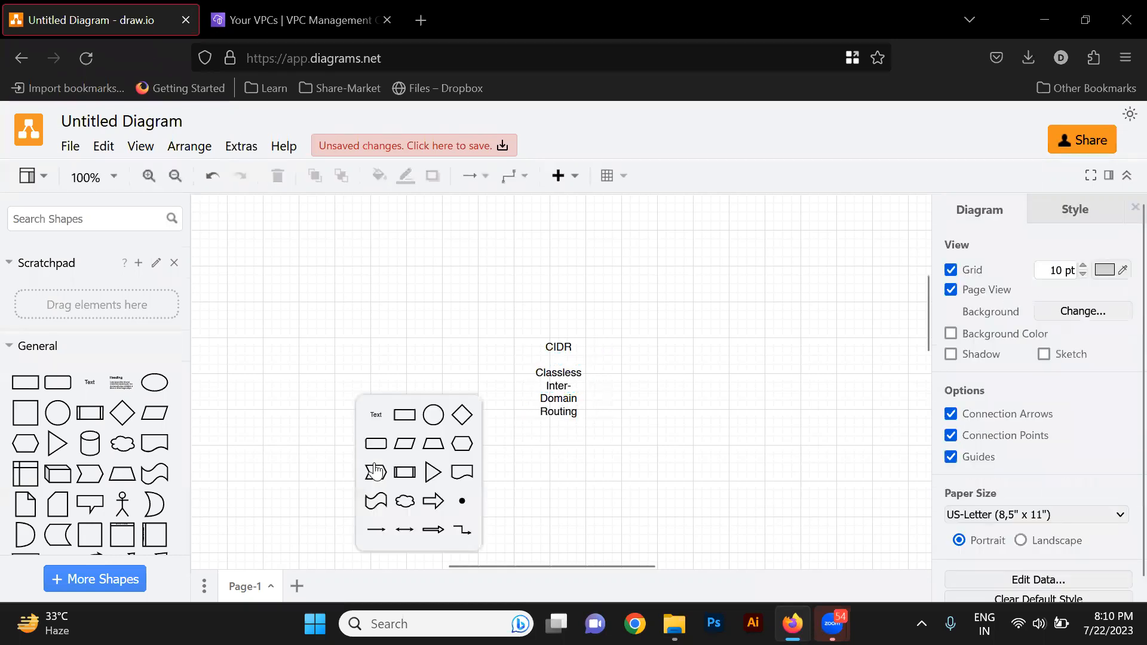
click(382, 414)
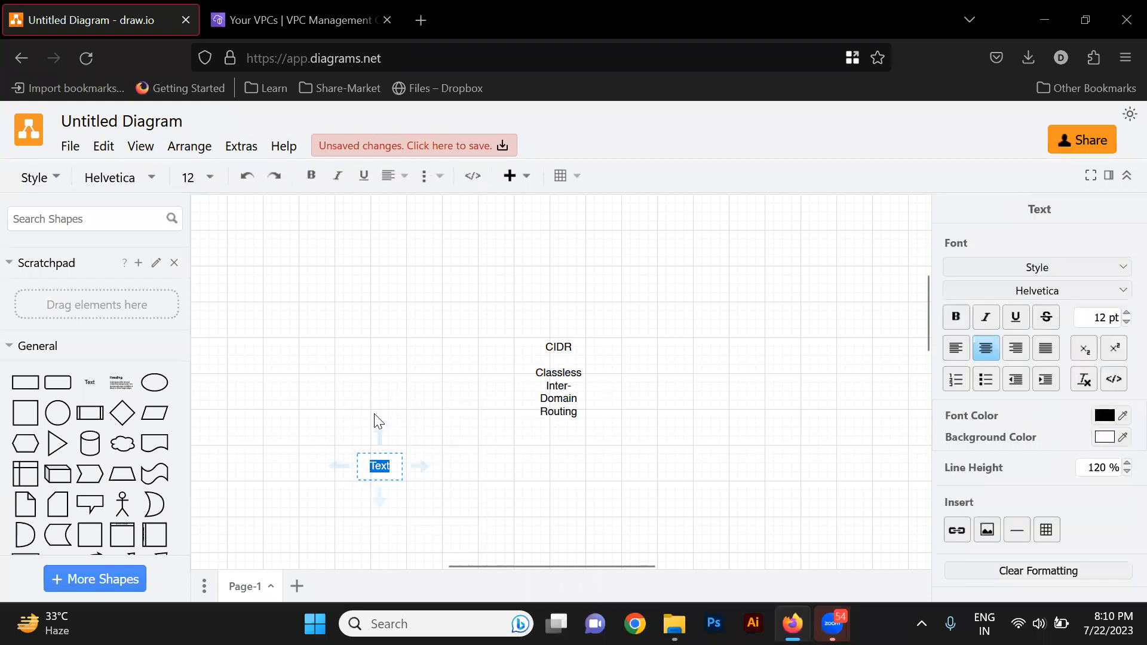
text(xx.yy.)
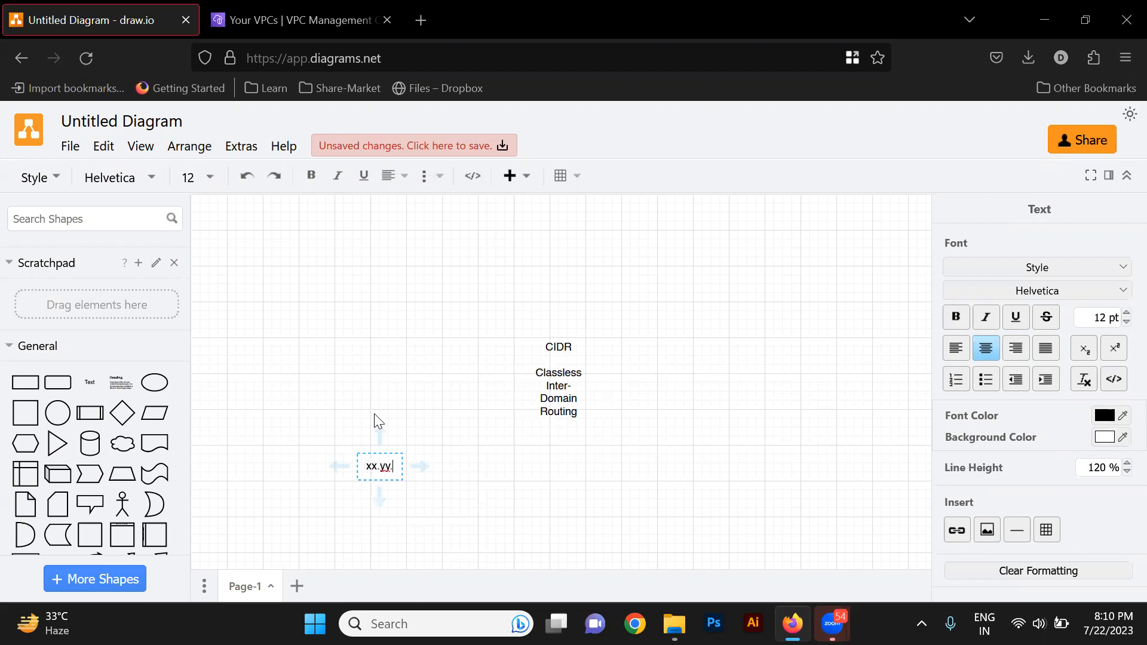
text(zz.ww/32)
Check the VPC's IPv4 CIDR in the AWS console again, and return to the draw.io diagram.
click(366, 13)
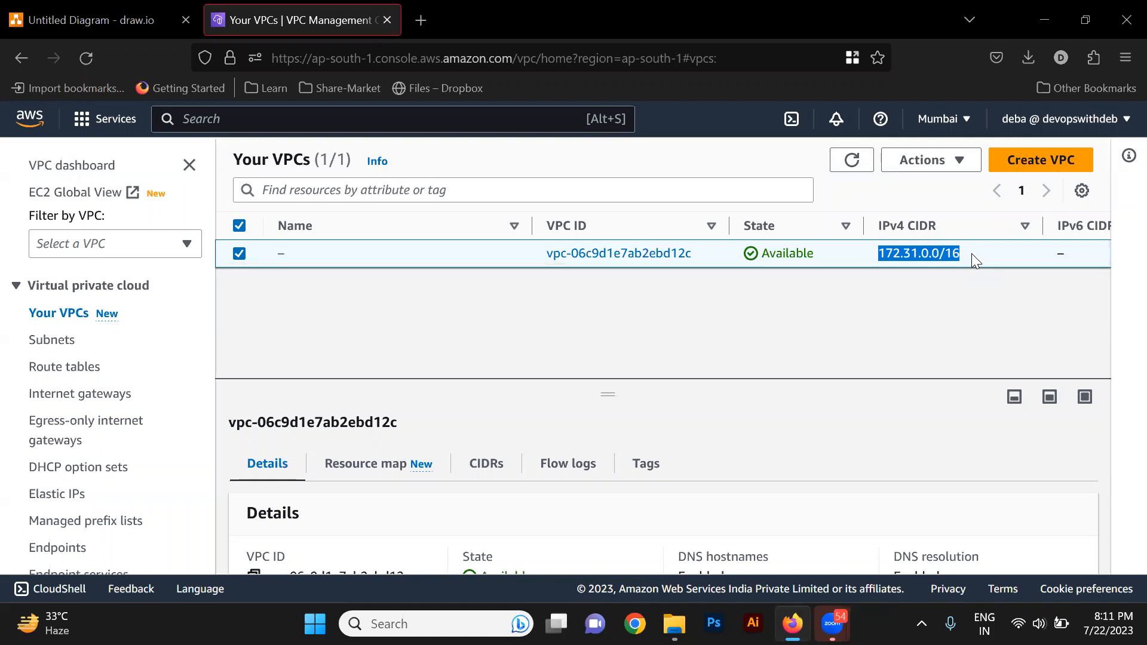
click(145, 3)
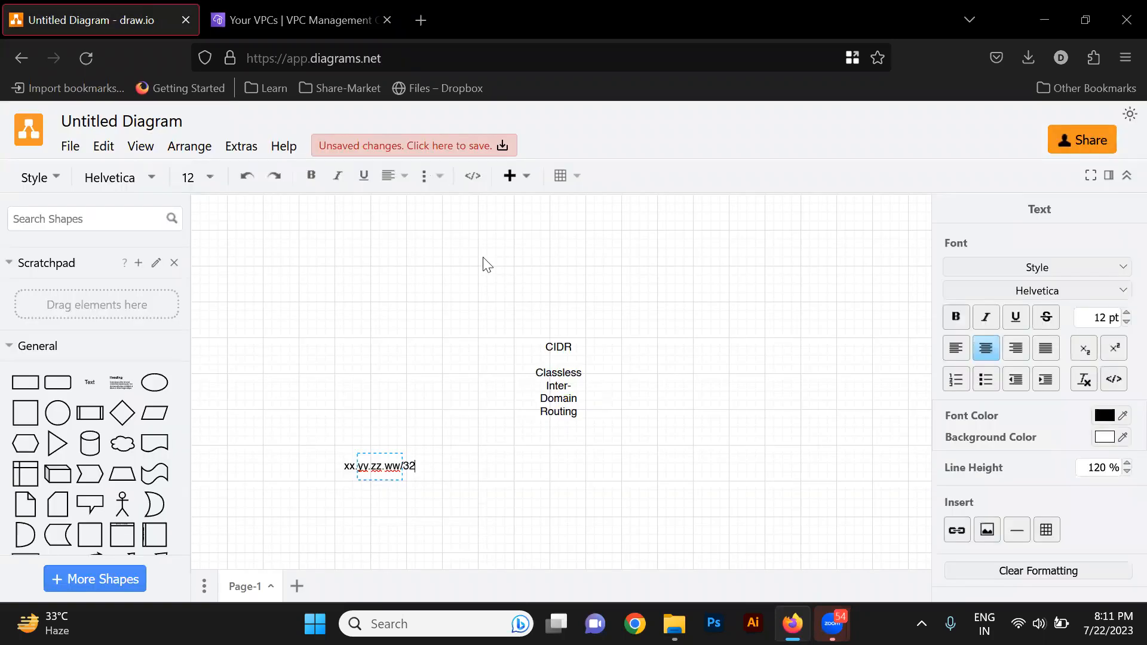
click(437, 482)
double_click(437, 482)
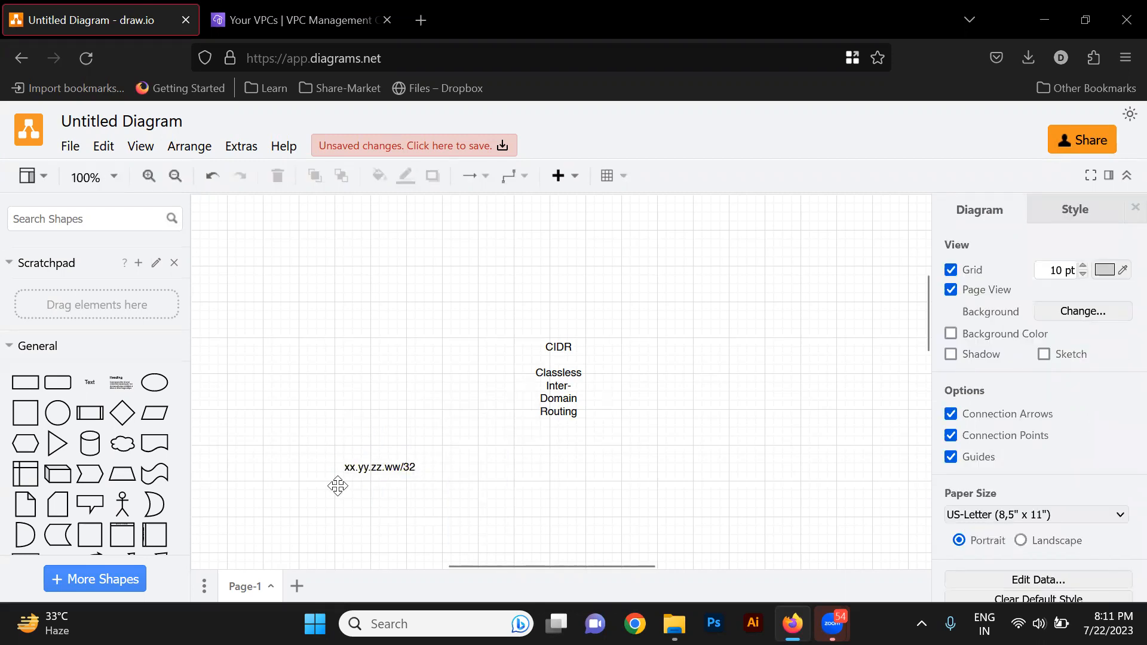
Add a text element directly below "xx.yy.zz.ww/32" with the first line "0.0.0.0/0 = all IPS".
double_click(355, 497)
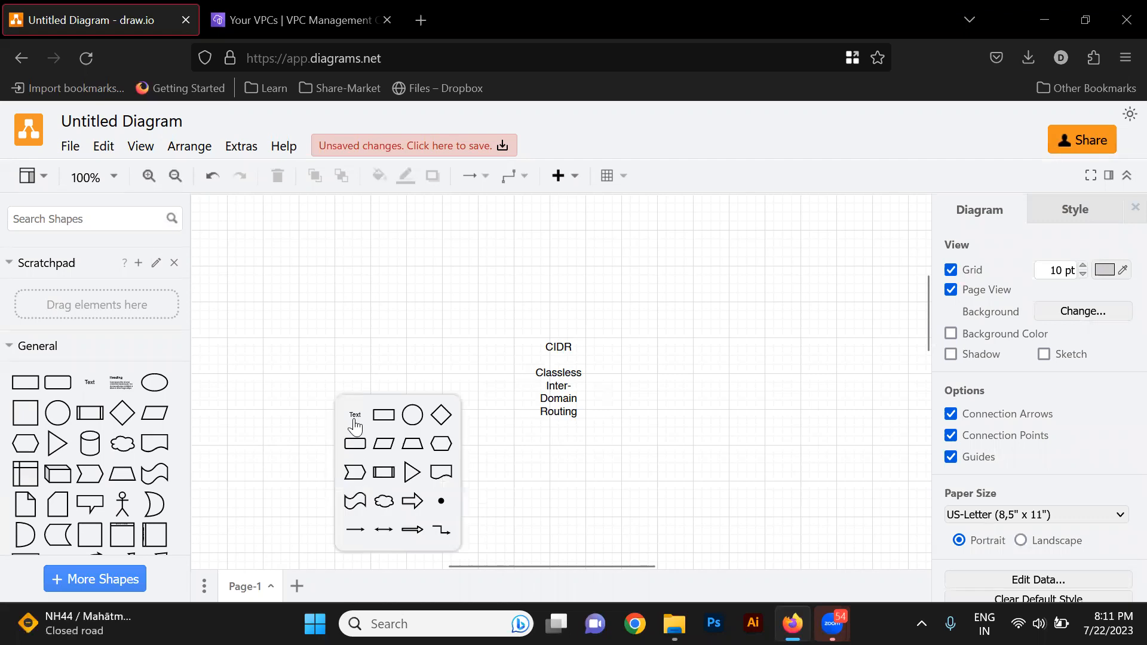
click(357, 424)
key(BackSpace)
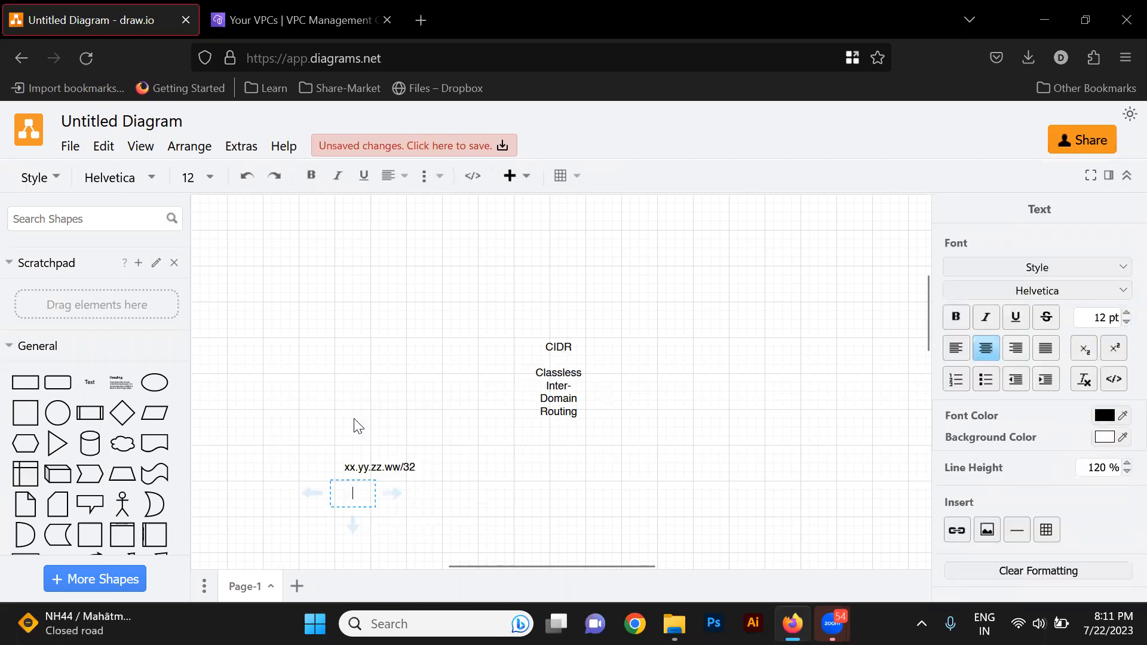
text(0.)
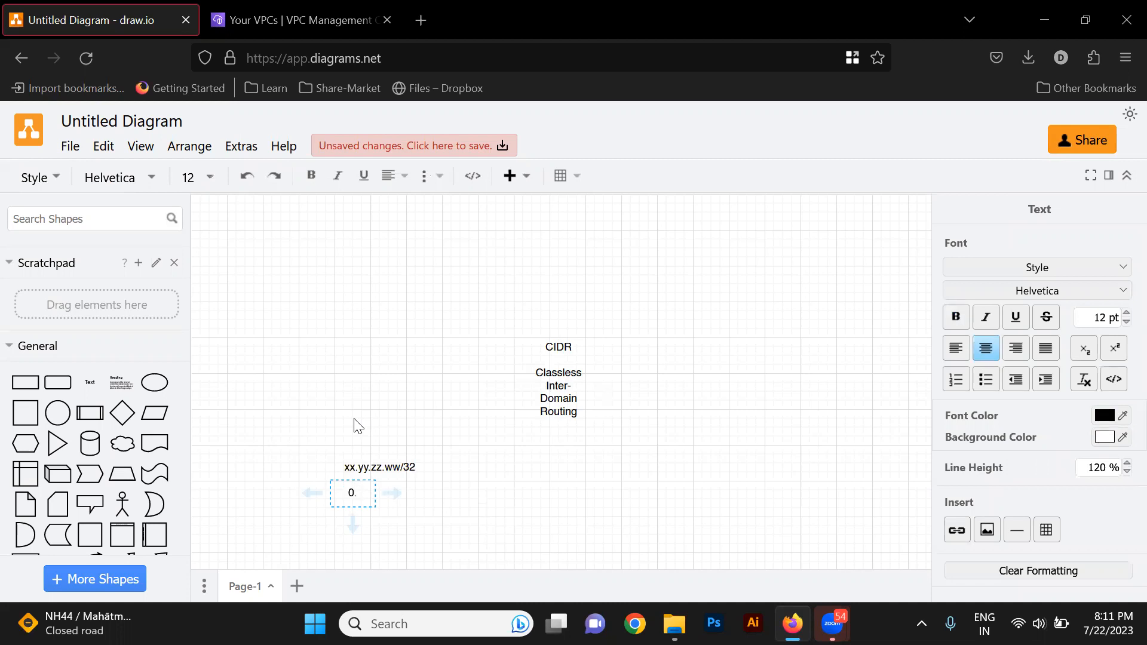
text(0.0.0/0 = all IPS)
key(Return)
Add the second line "192.168.0.0/26 = 192.168.0.0 - 192.168.0.63" to the same text element and finish editing it.
text(192.16)
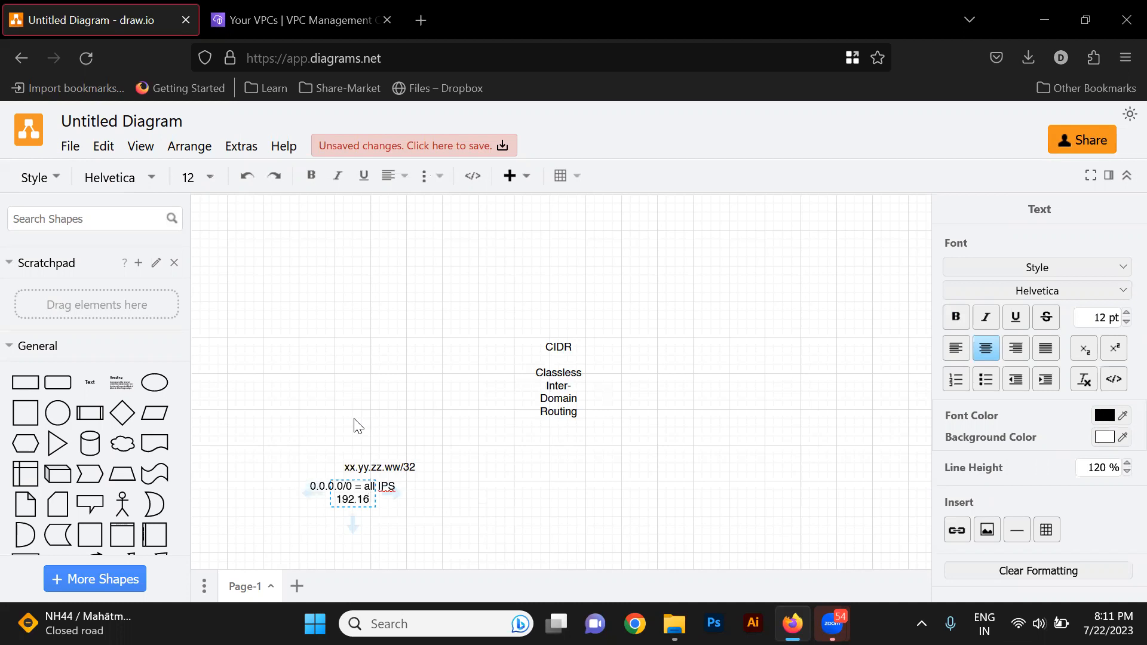
text(8.0.0/26 = 192.168.0)
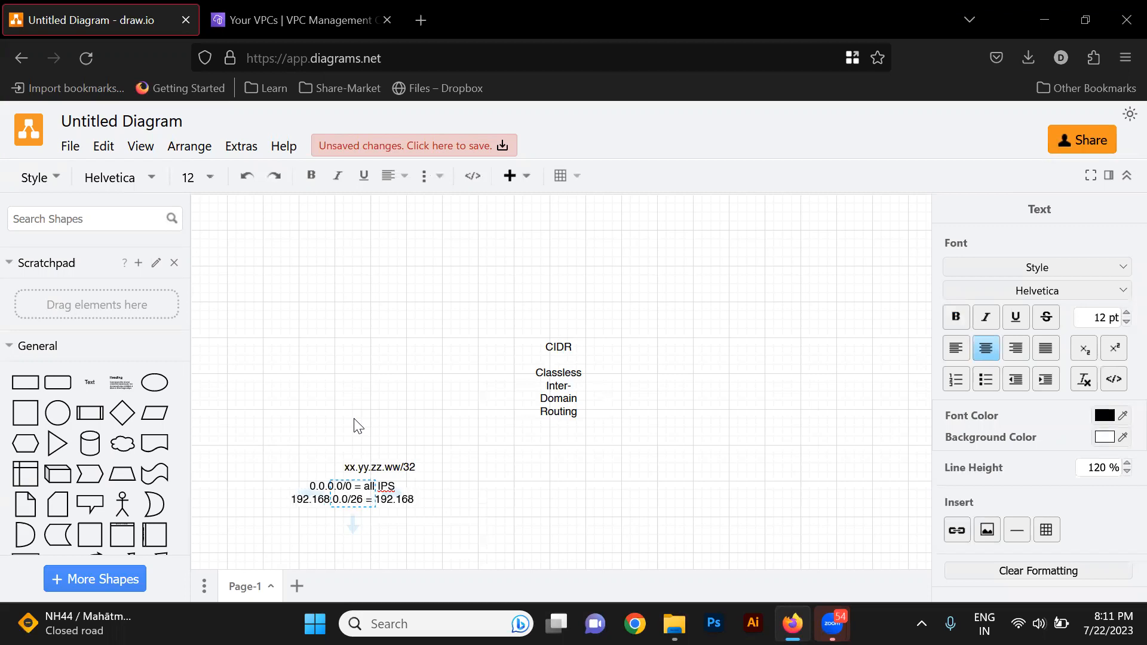
text(.0)
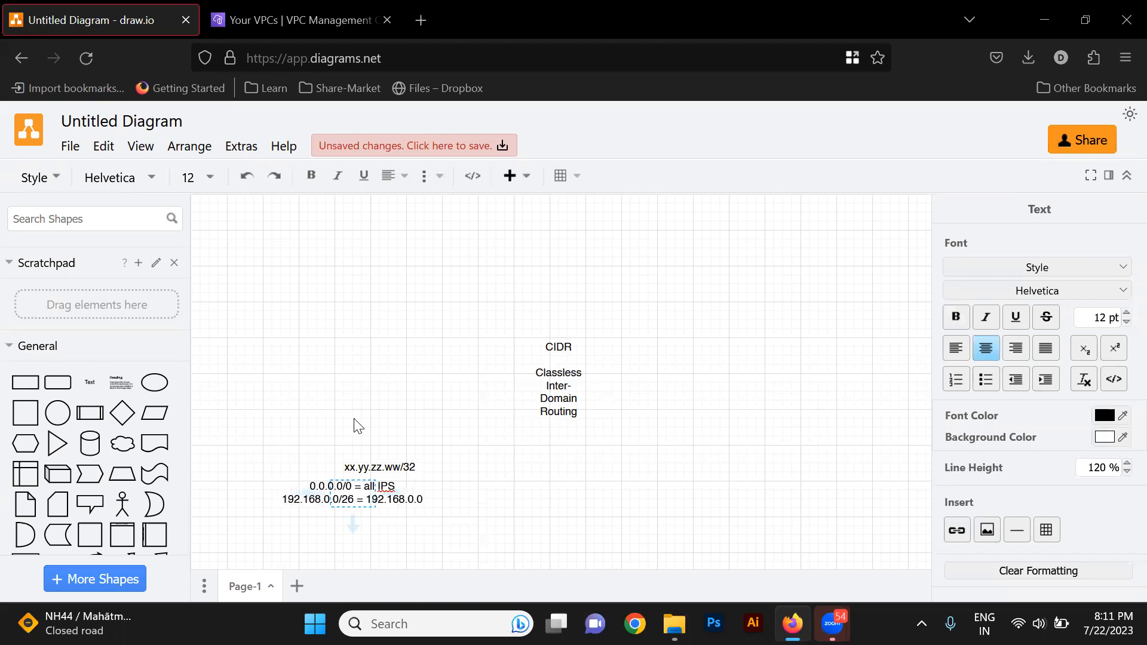
text( - )
text(192)
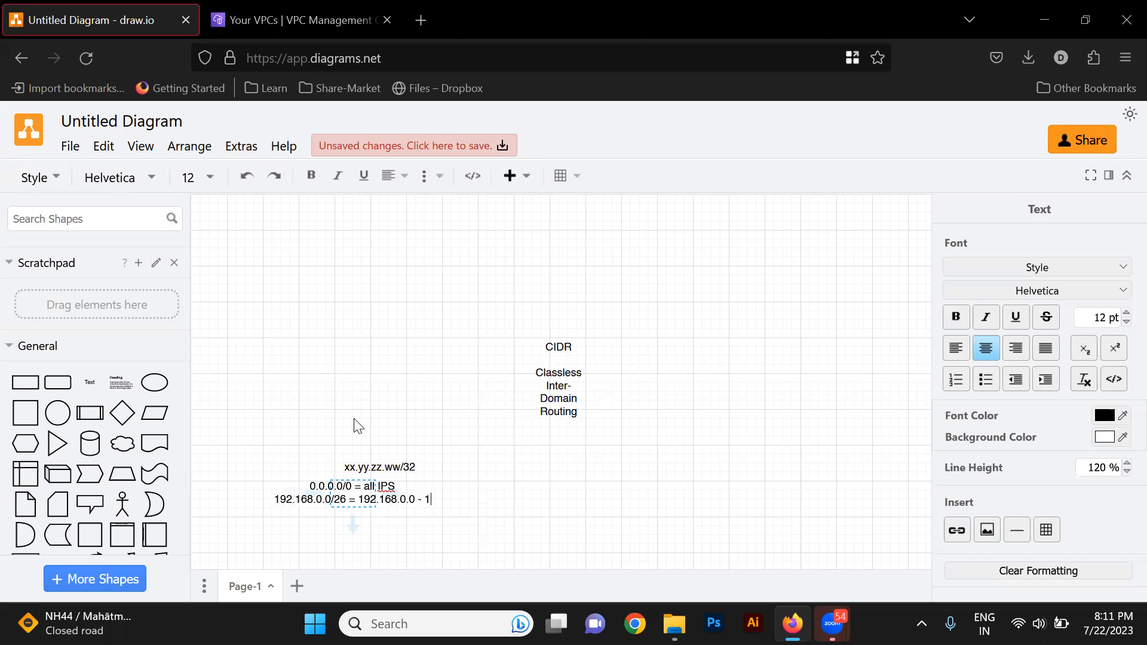
text(.1)
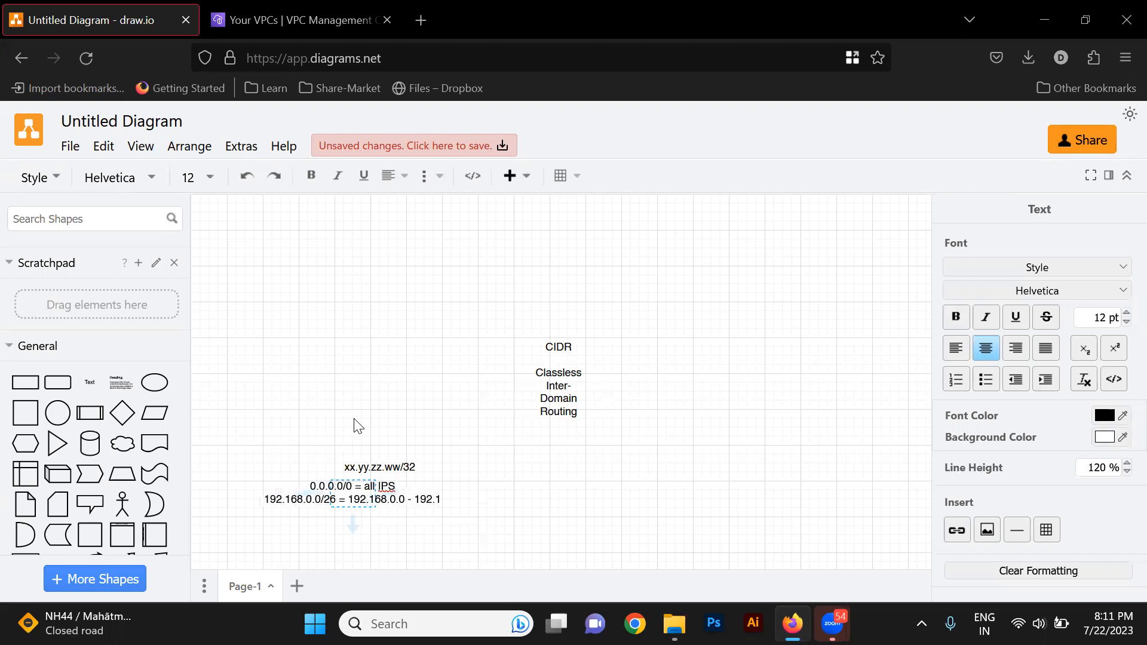
text(68.0.6)
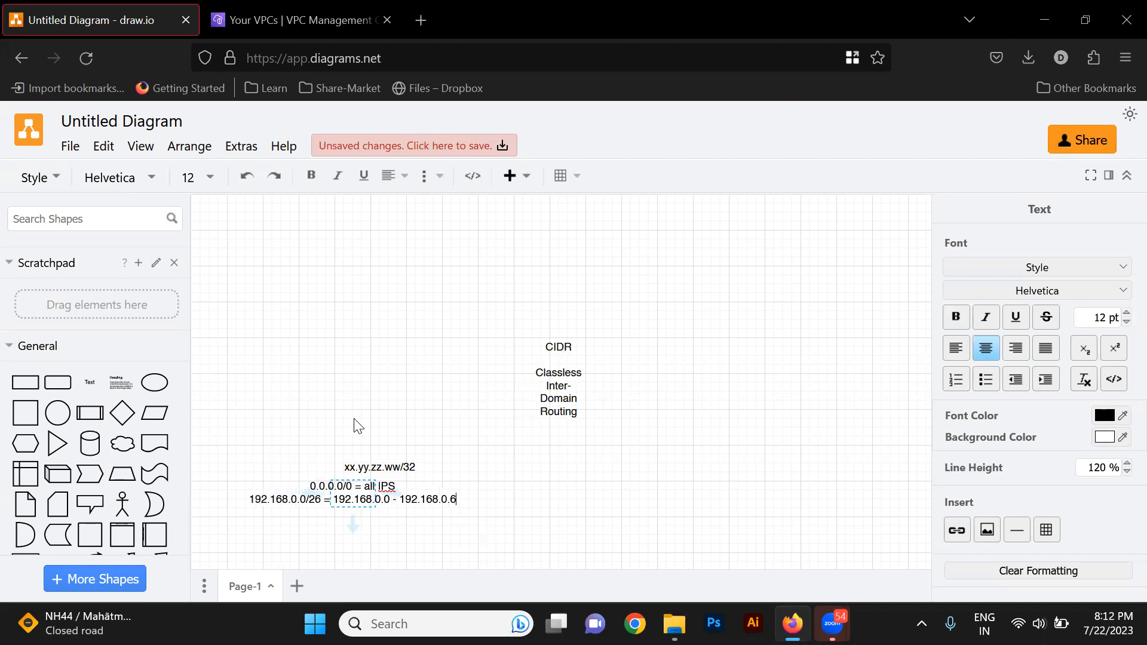
text(3)
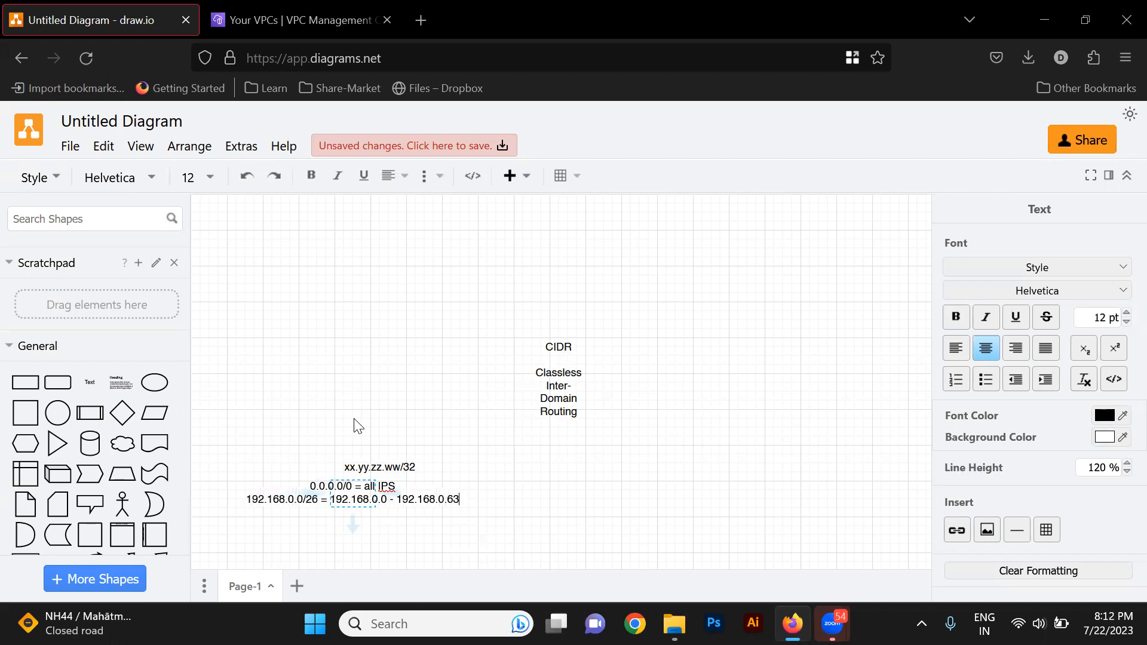
click(460, 501)
scroll(568, 477, left, 3)
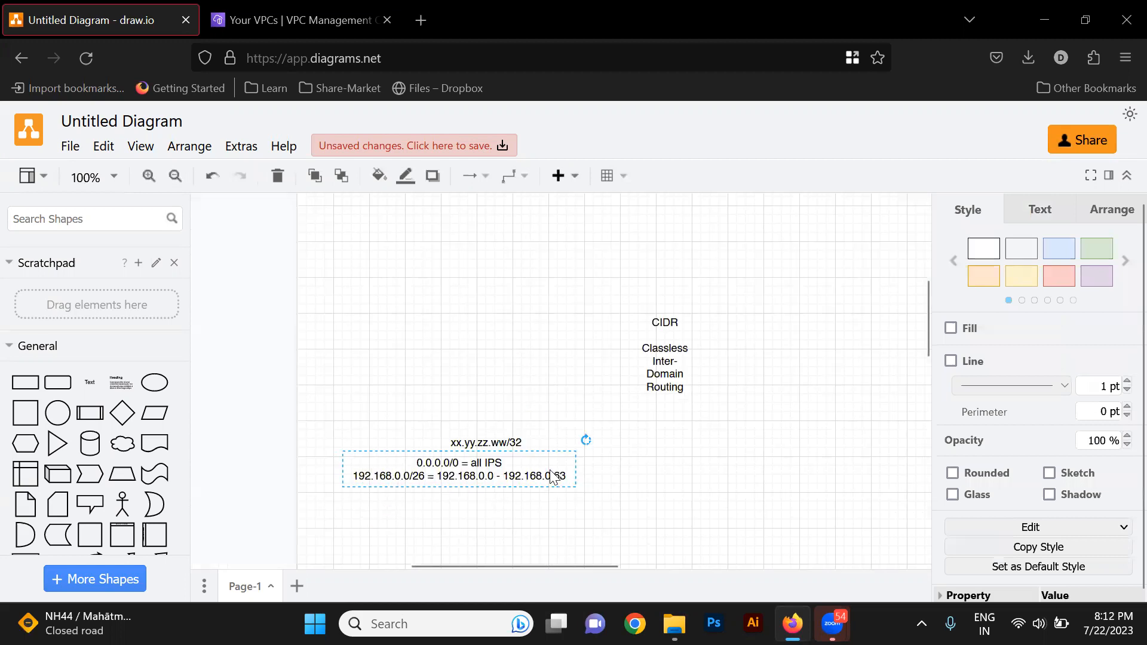
scroll(553, 476, right, 1)
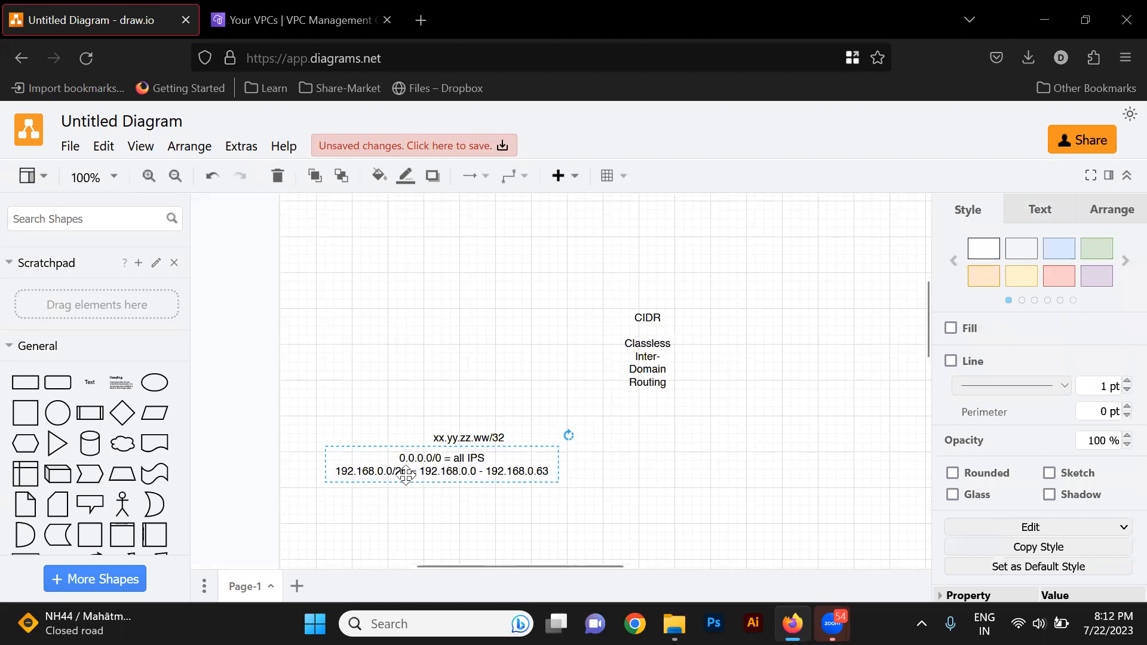
double_click(388, 472)
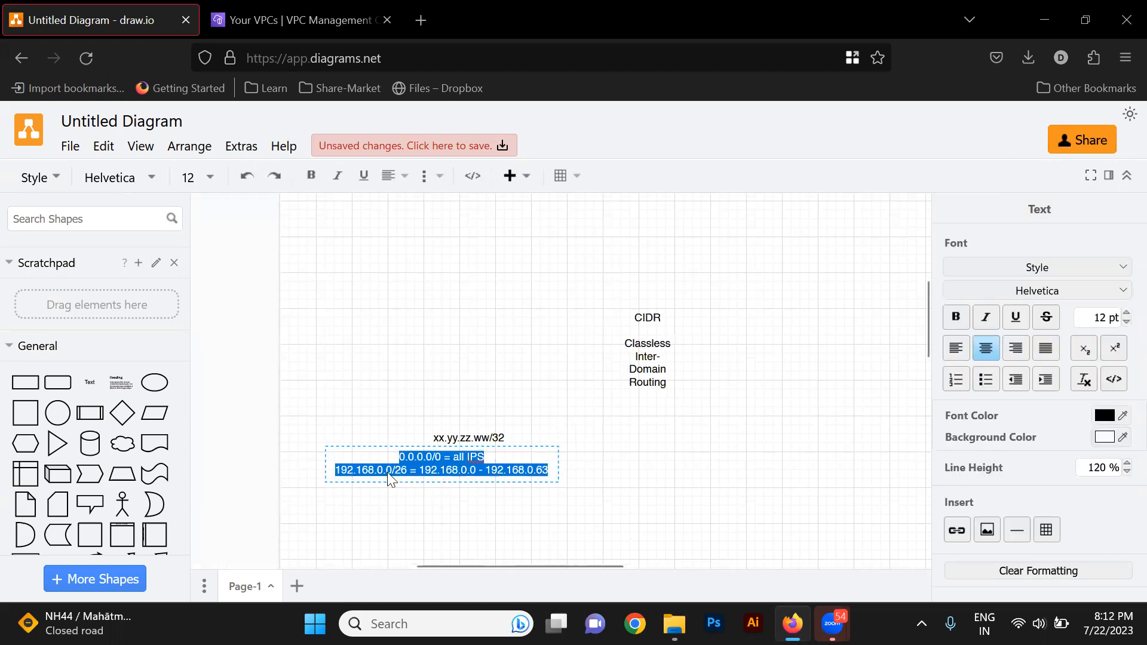
double_click(388, 471)
click(730, 447)
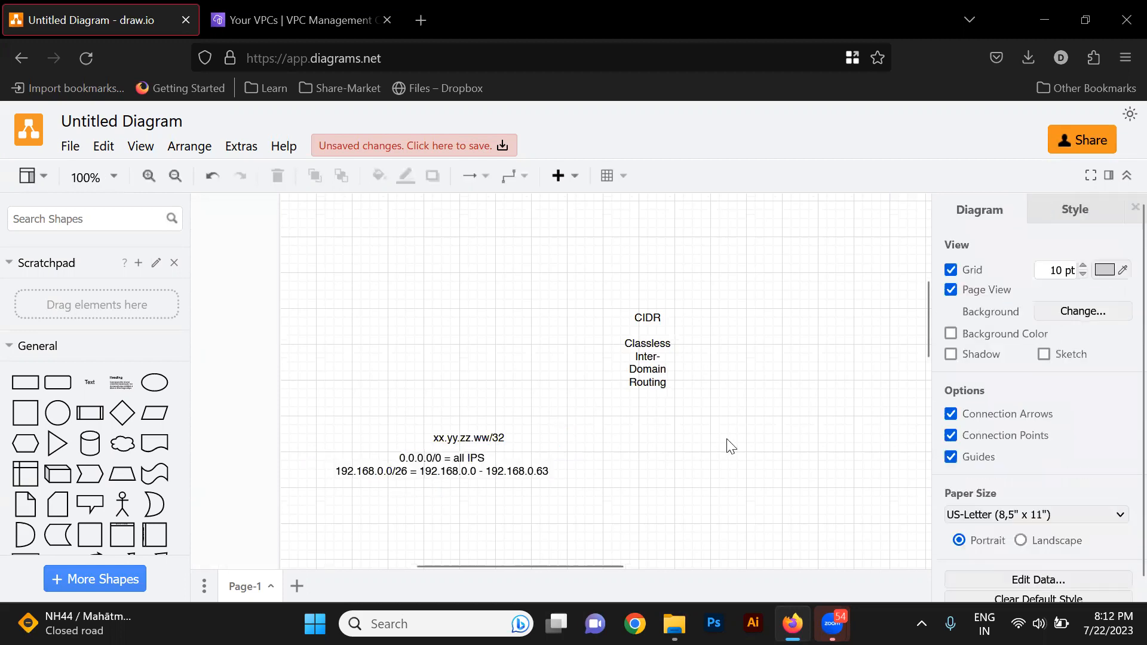
Add a text element below the "Classless Inter-Domain Routing" text with the lines "Base IP" and "Subnet Mask".
double_click(638, 436)
click(636, 414)
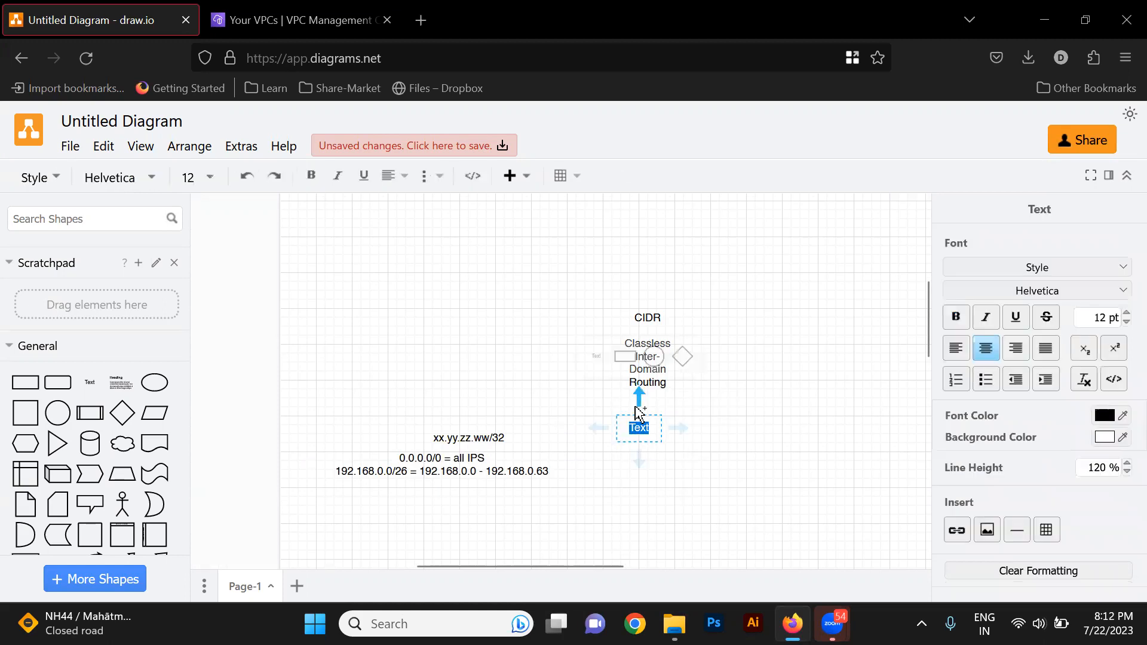
text(Bas)
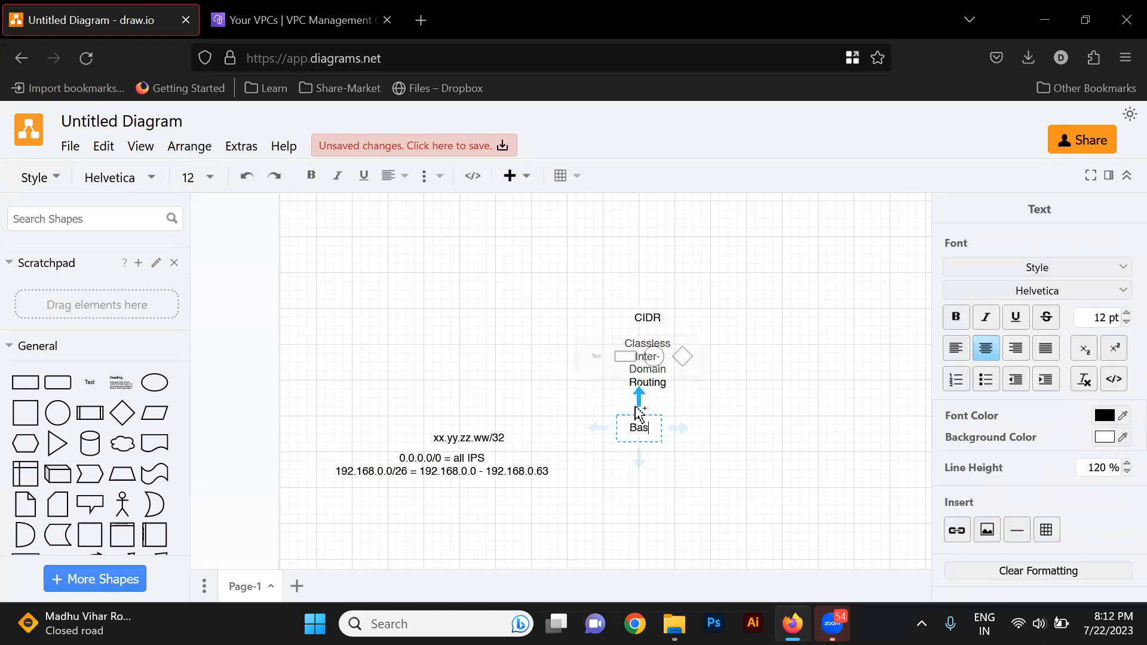
text(e IP)
key(Return)
text(Subnet Mask)
click(735, 504)
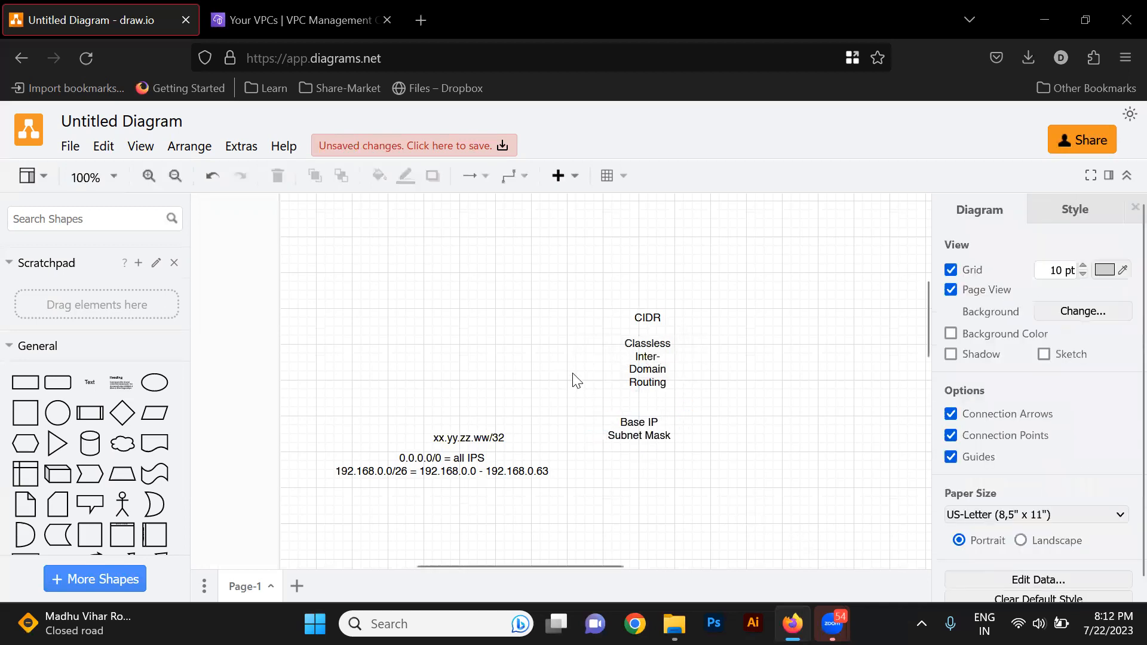
Highlight the base IP 192.168.0.0 in the 192.168.0.0/26 line, and leave the text as it is.
click(369, 471)
double_click(383, 472)
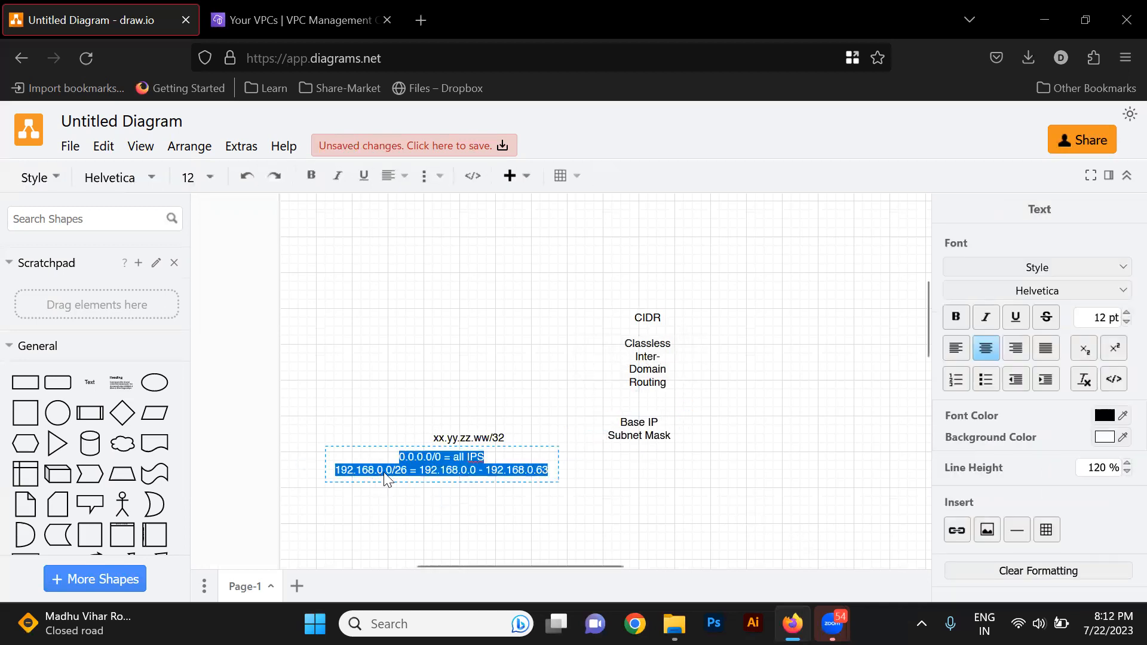
click(383, 470)
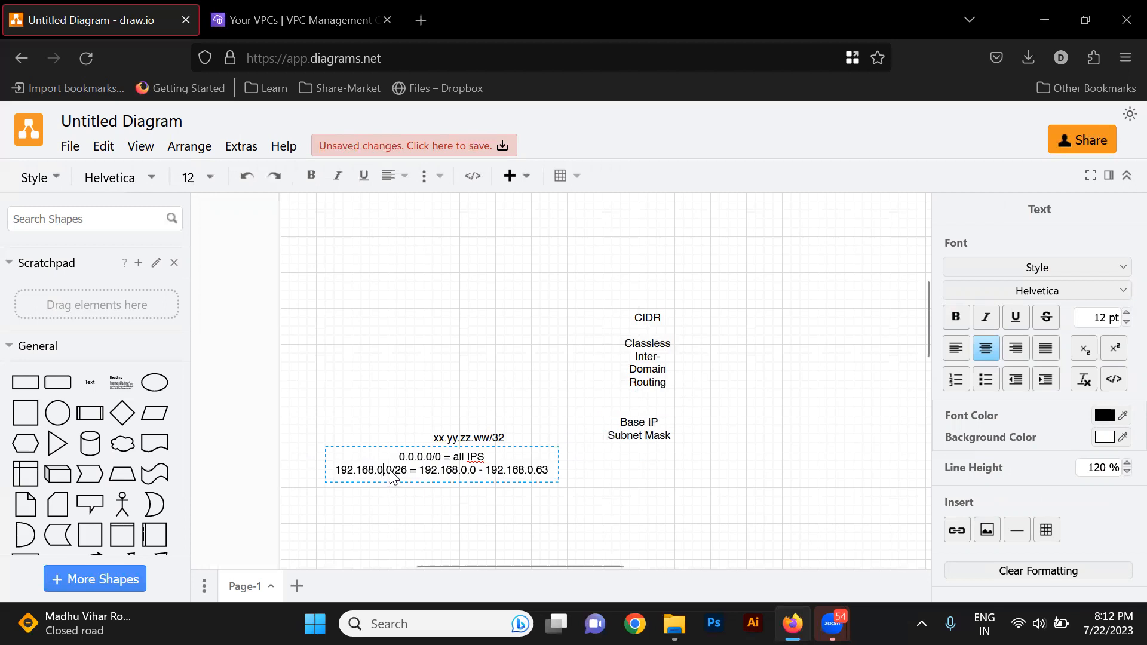
drag(388, 472, 328, 470)
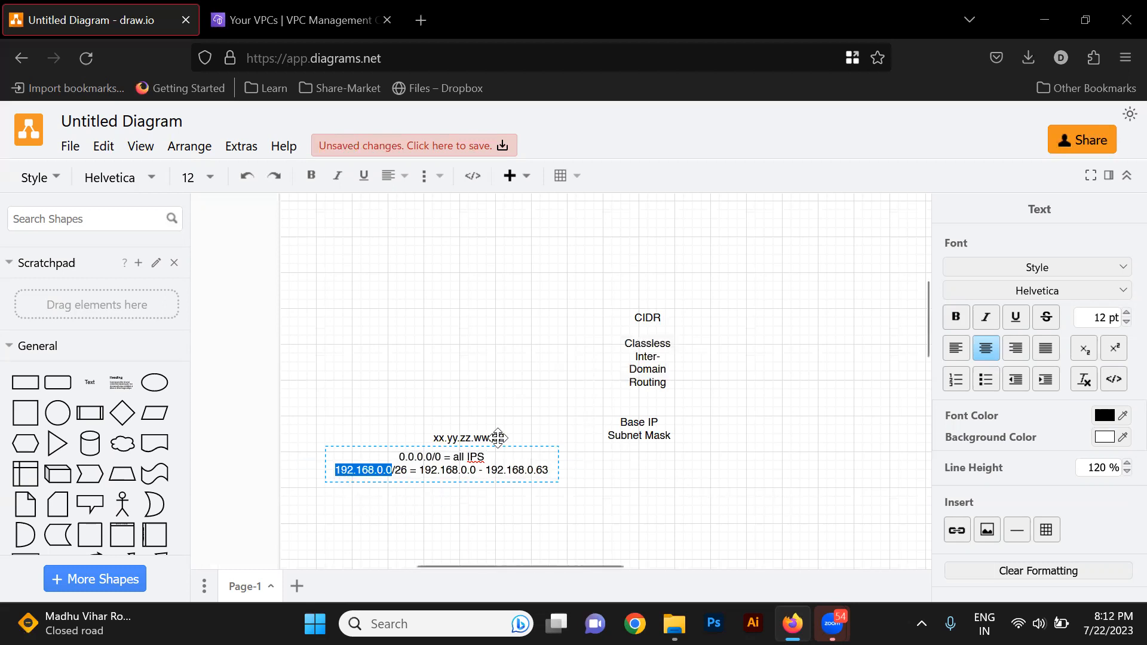
click(357, 249)
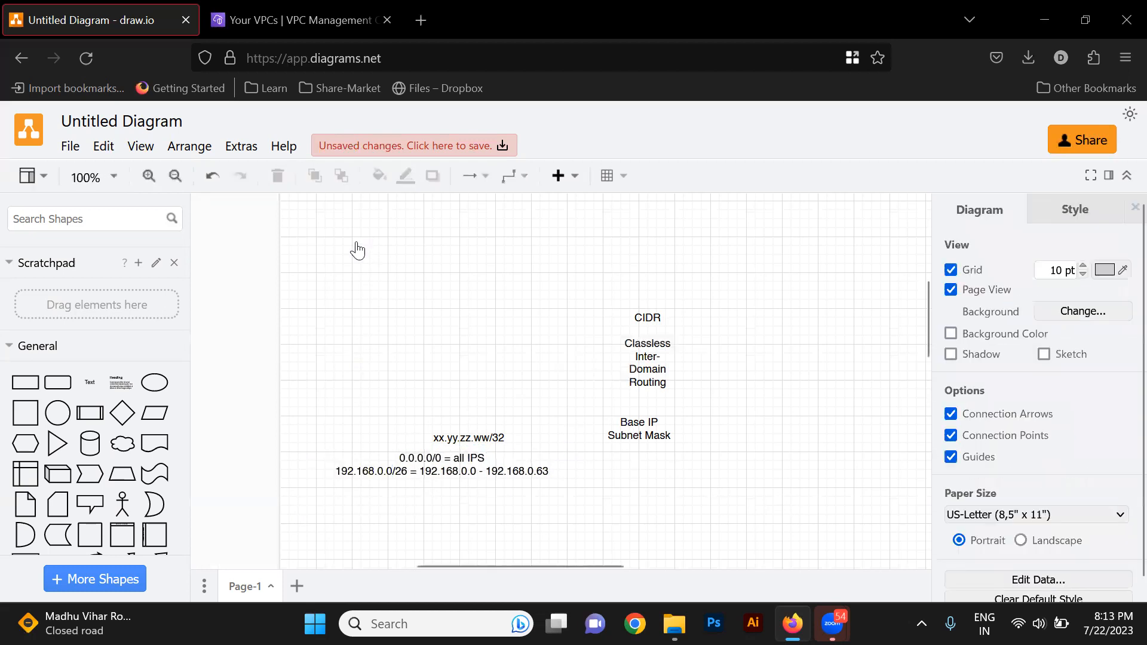
Add a text element near the upper-left corner of the page reading "IP consits of 4 octat and each octat consists s of 8 bit".
double_click(357, 250)
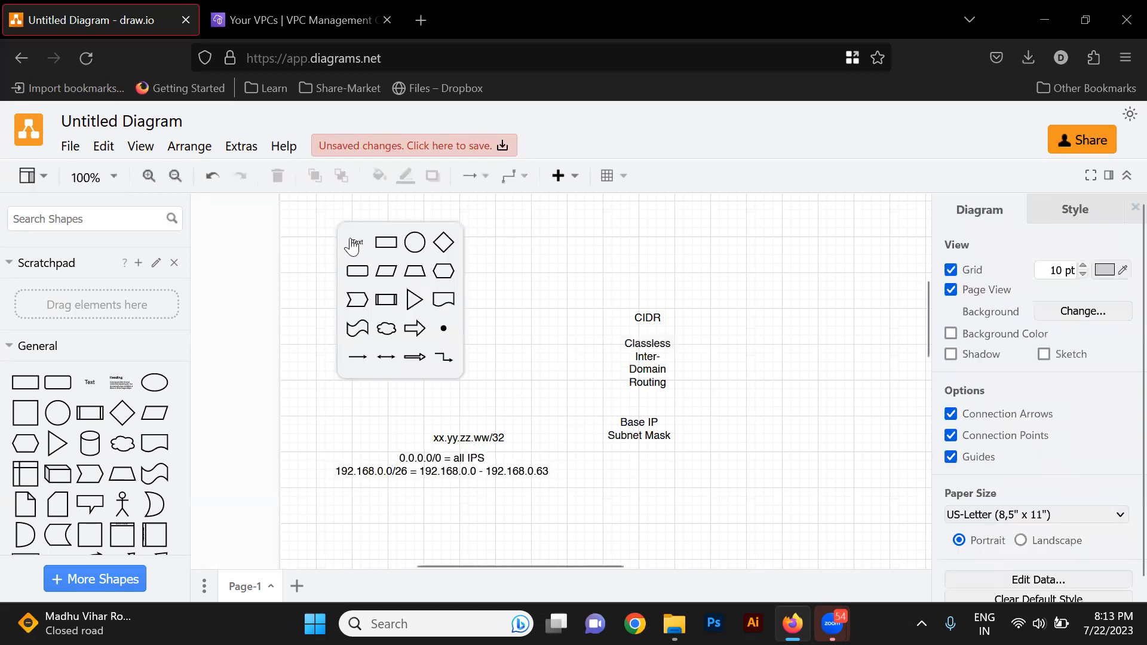
click(356, 243)
text(IP consits )
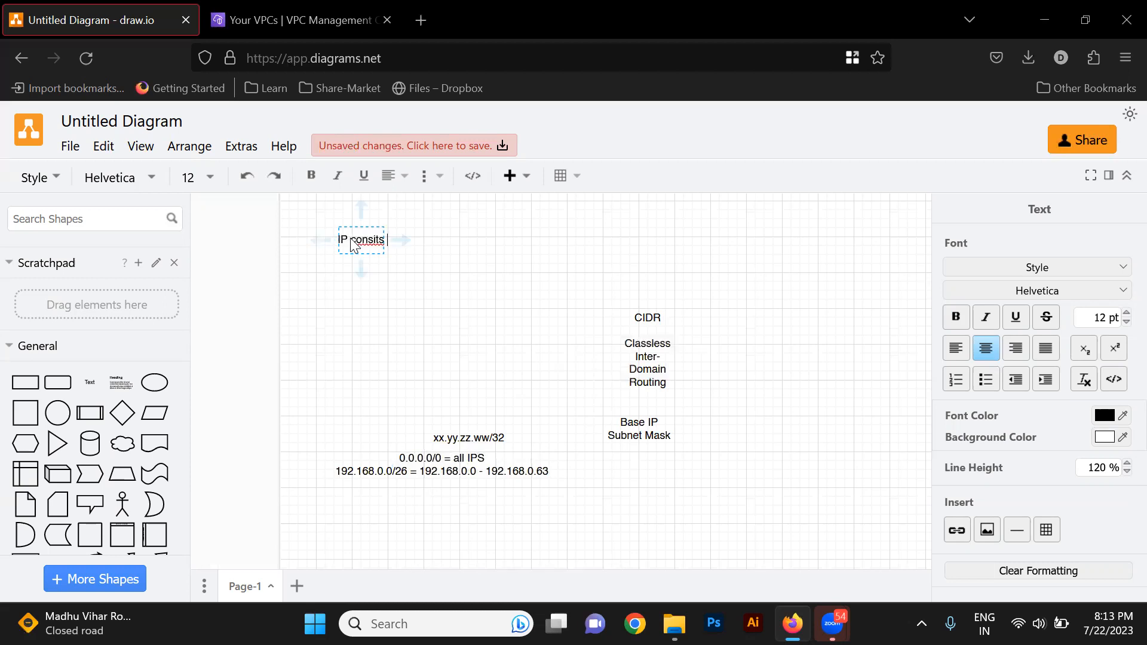
text(of 4 octat and each octat s)
key(BackSpace)
text(consists)
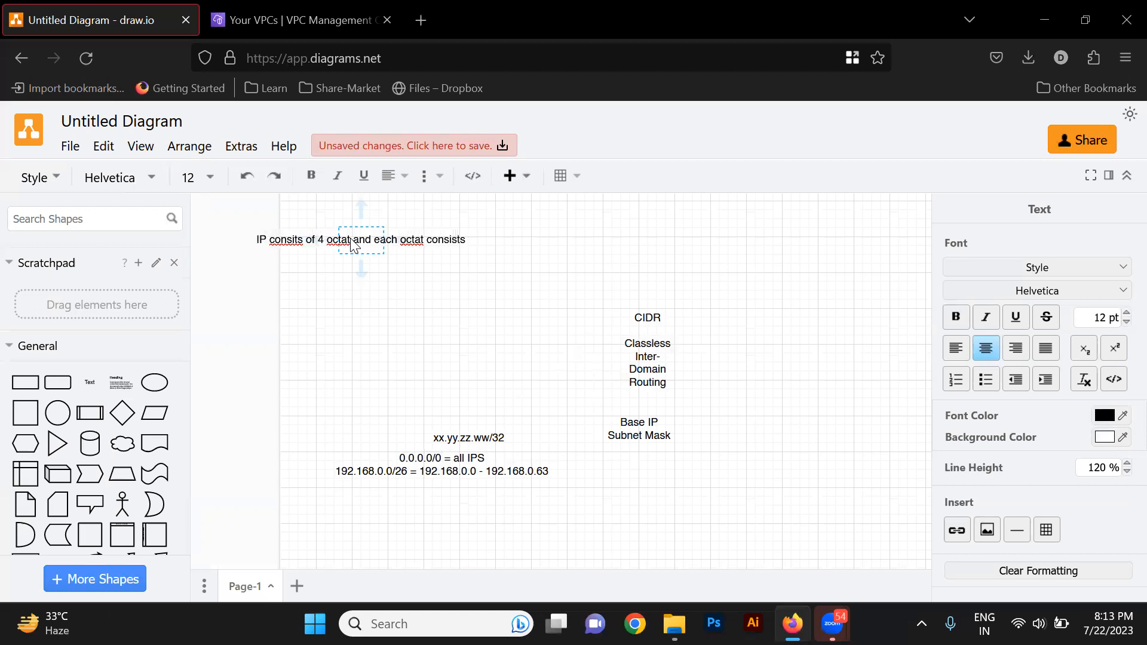
text( s fo)
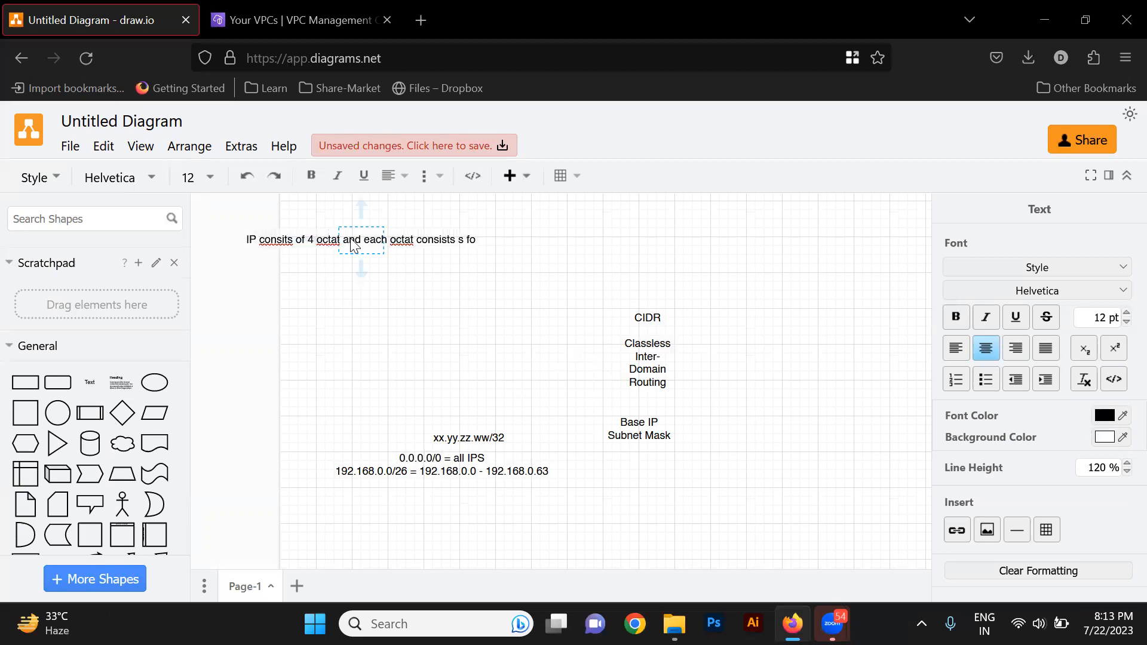
key(BackSpace)
key(BackSpace)
text(of)
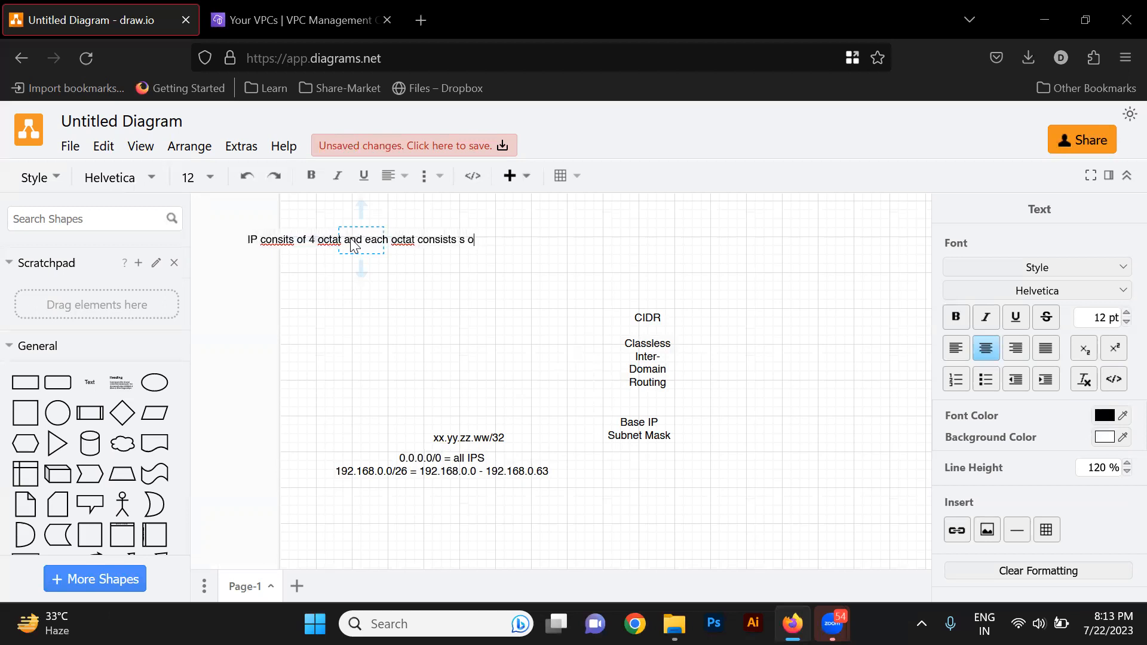
text( 8 bit)
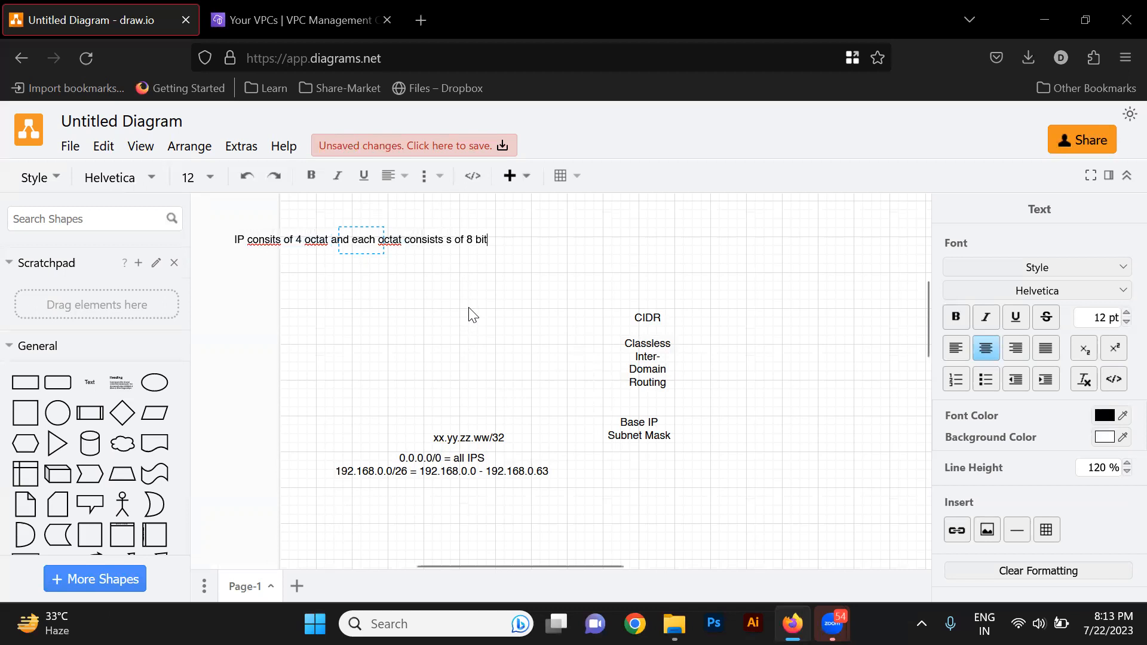
Add a text element reading "192.168.0.0/32 = 1 IP" below the 192.168.0.0/26 range line.
scroll(659, 406, down, 6)
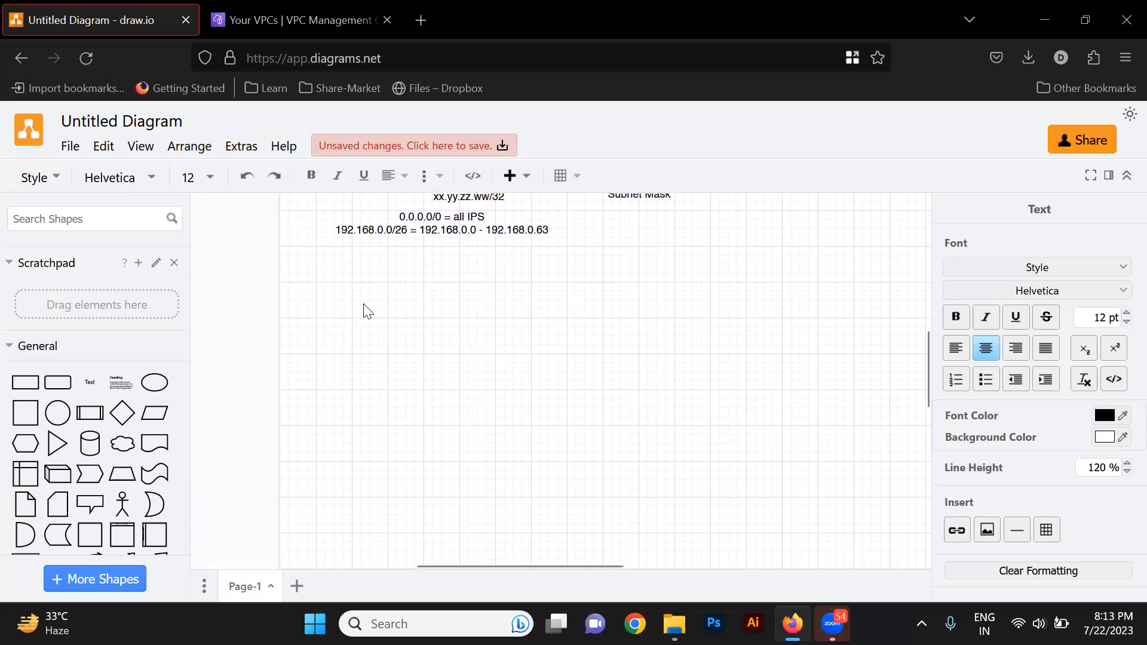
double_click(402, 289)
click(402, 291)
text(192.16)
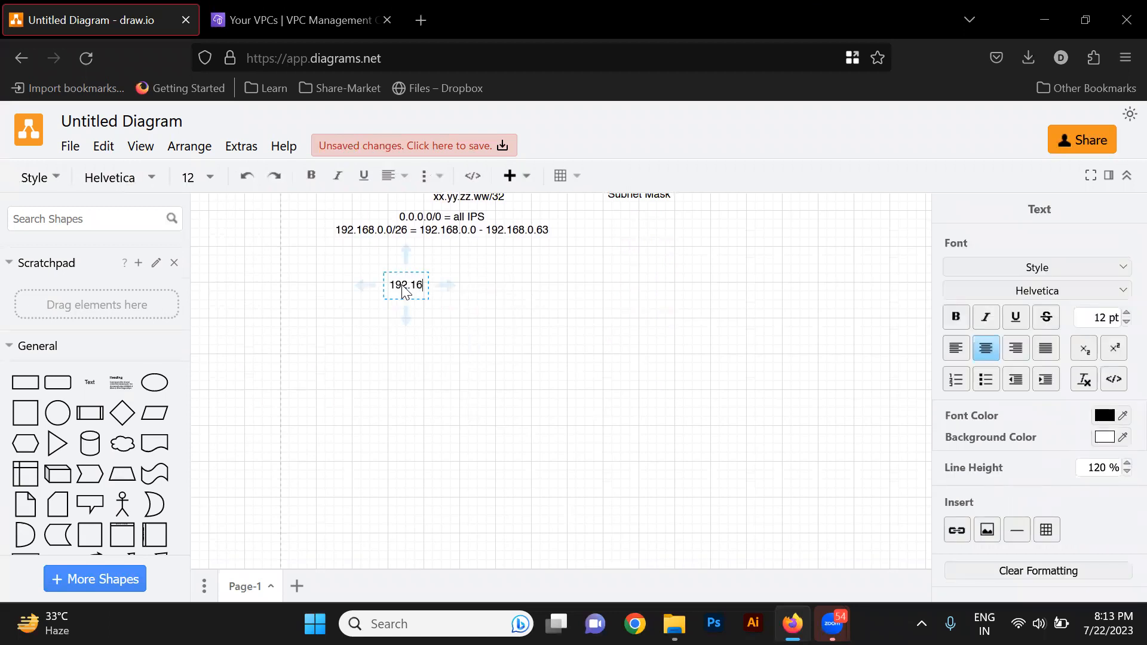
text(8.0.0/32)
mouse_move(454, 290)
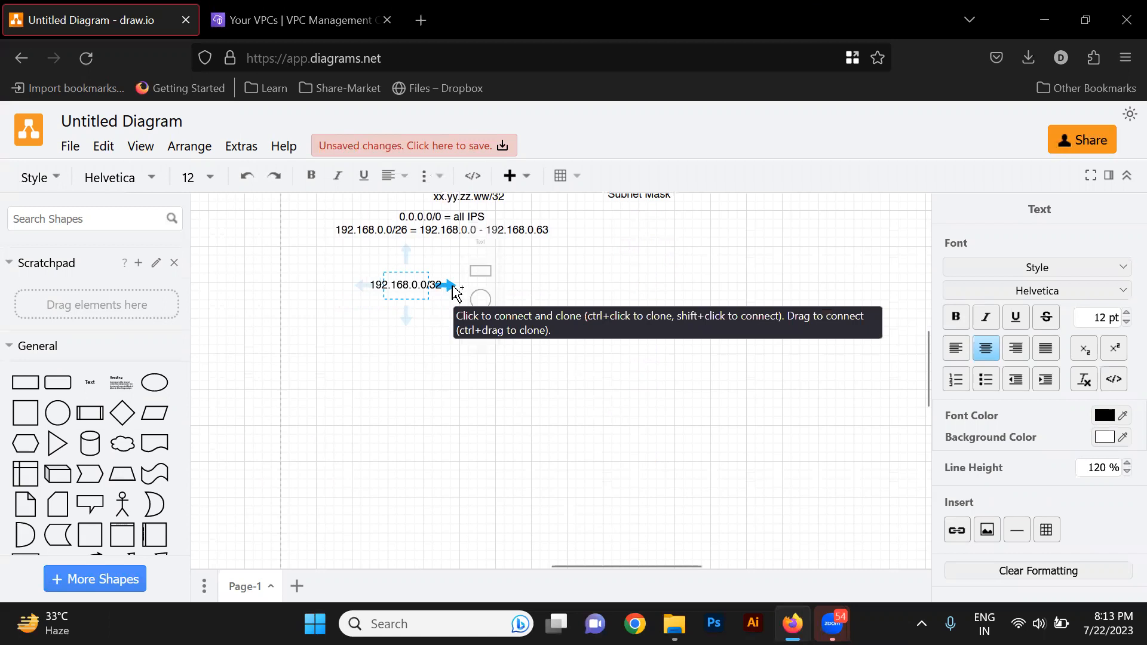
text(=)
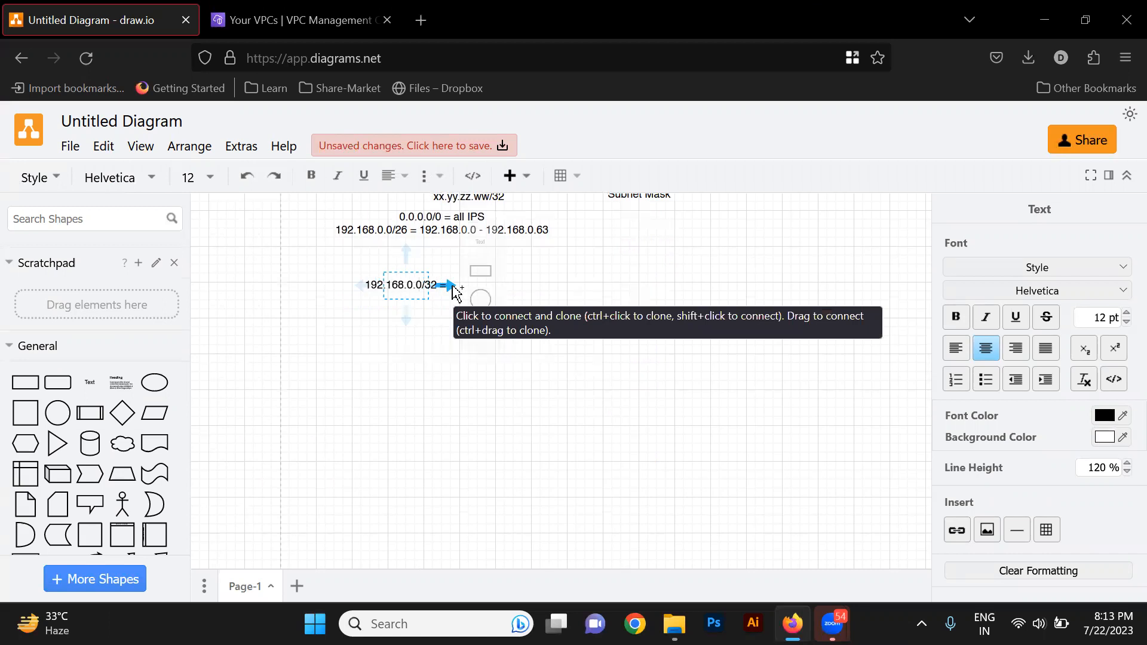
text( 1 IP)
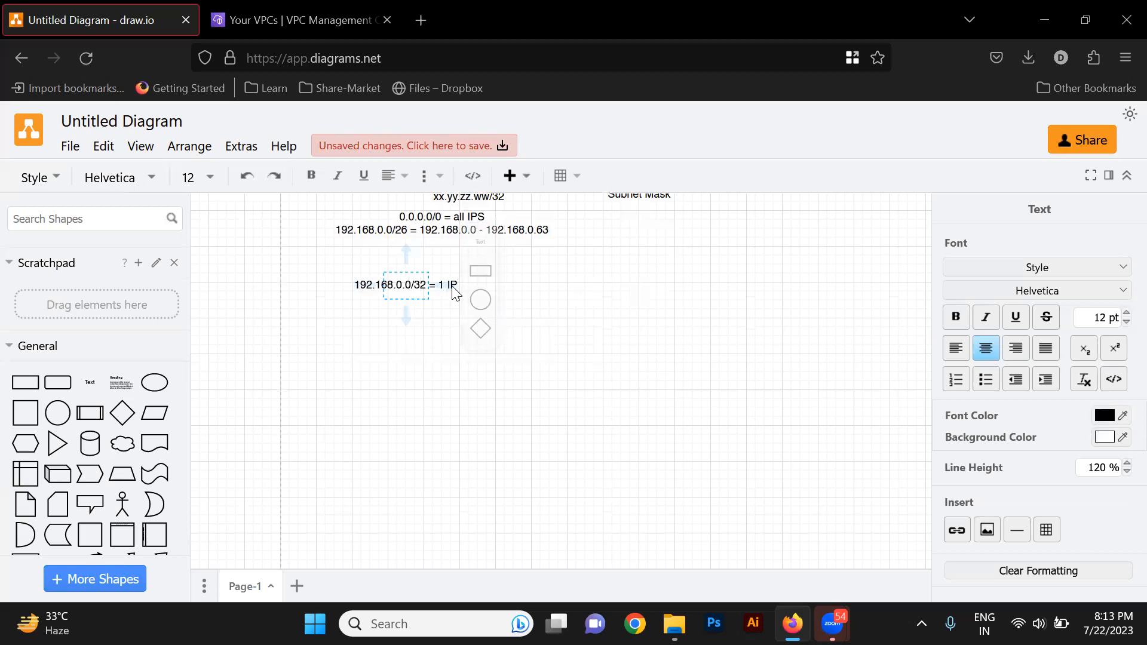
click(347, 380)
Add a text element below the /32 example with the octets 192, 168, 0 and 0 separated by spaces.
double_click(349, 360)
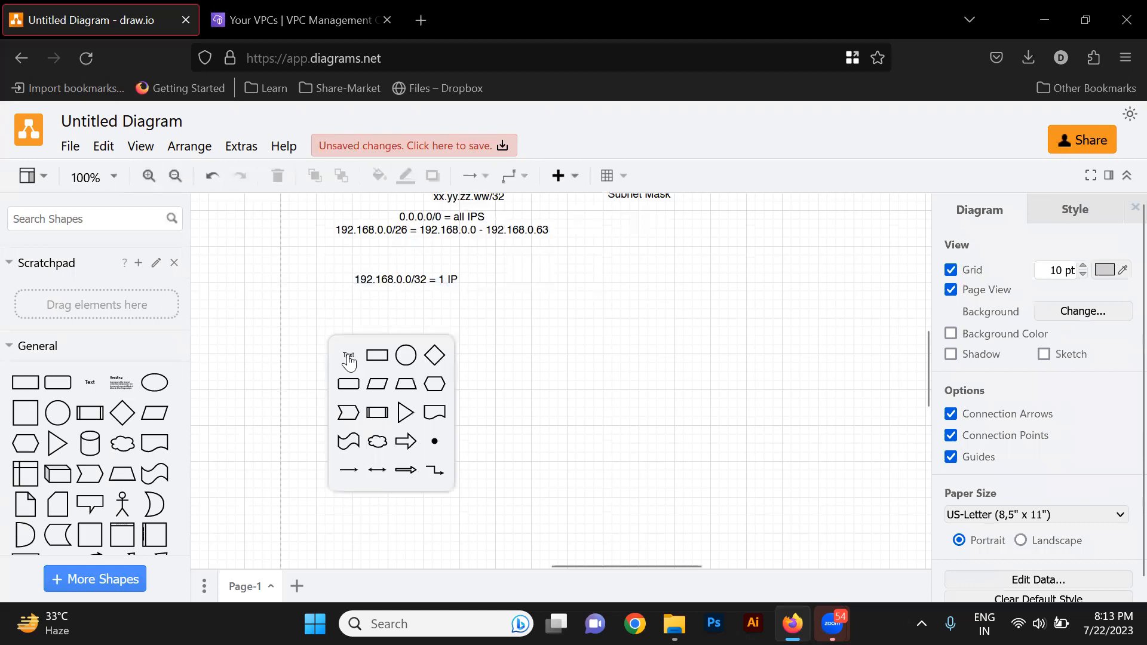
click(349, 357)
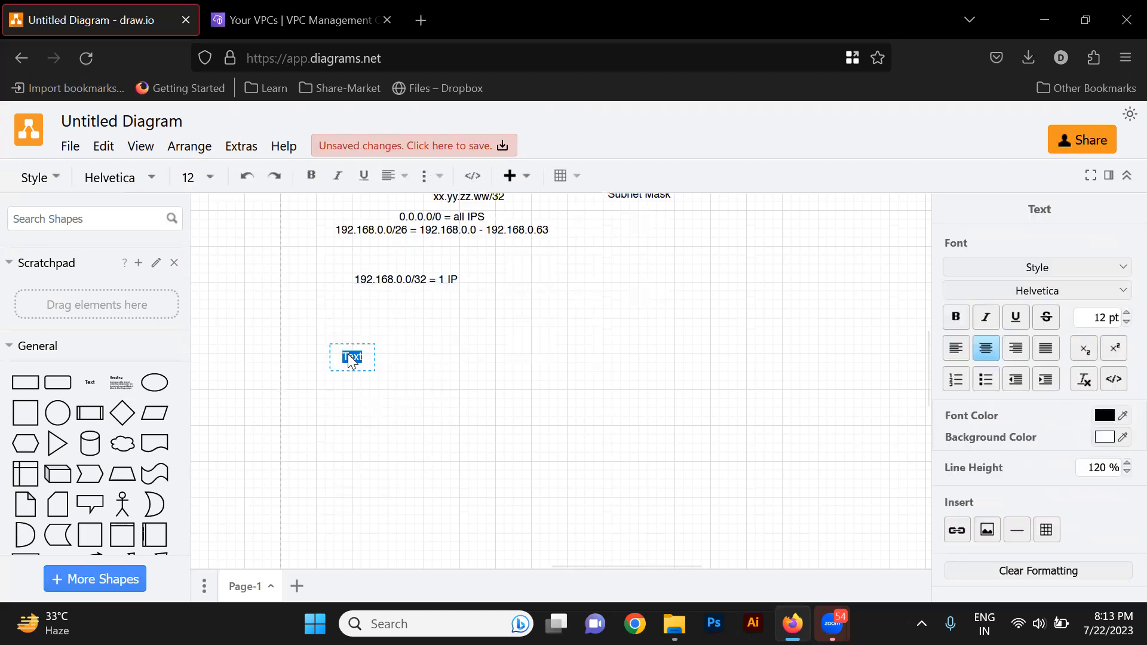
text(192)
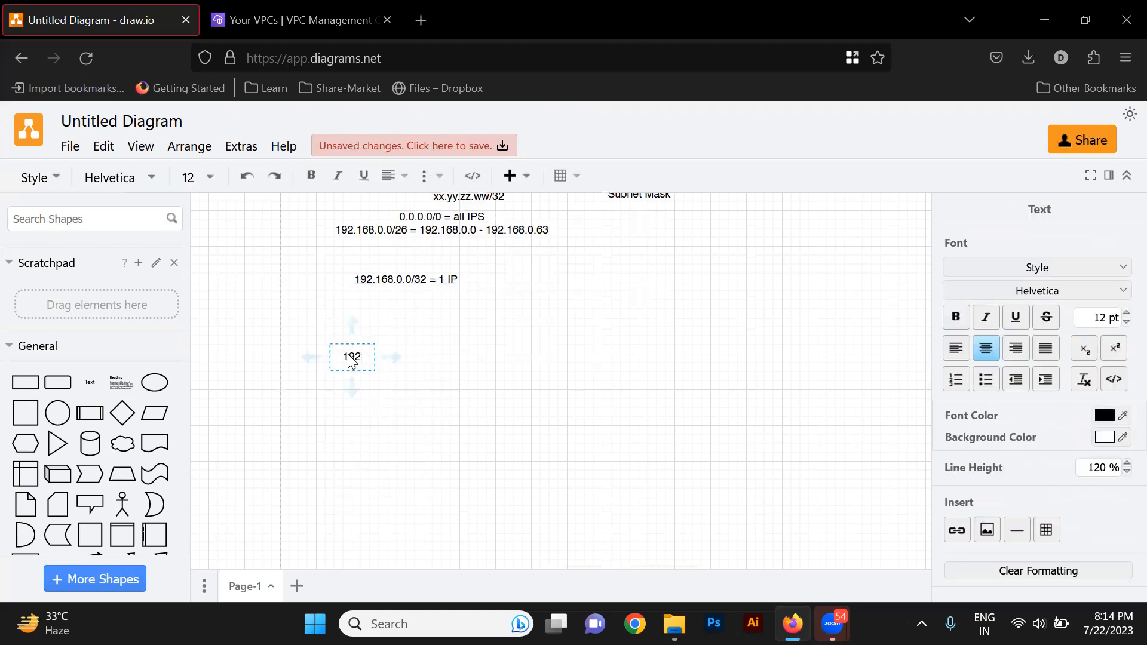
text(.    168.0.0.)
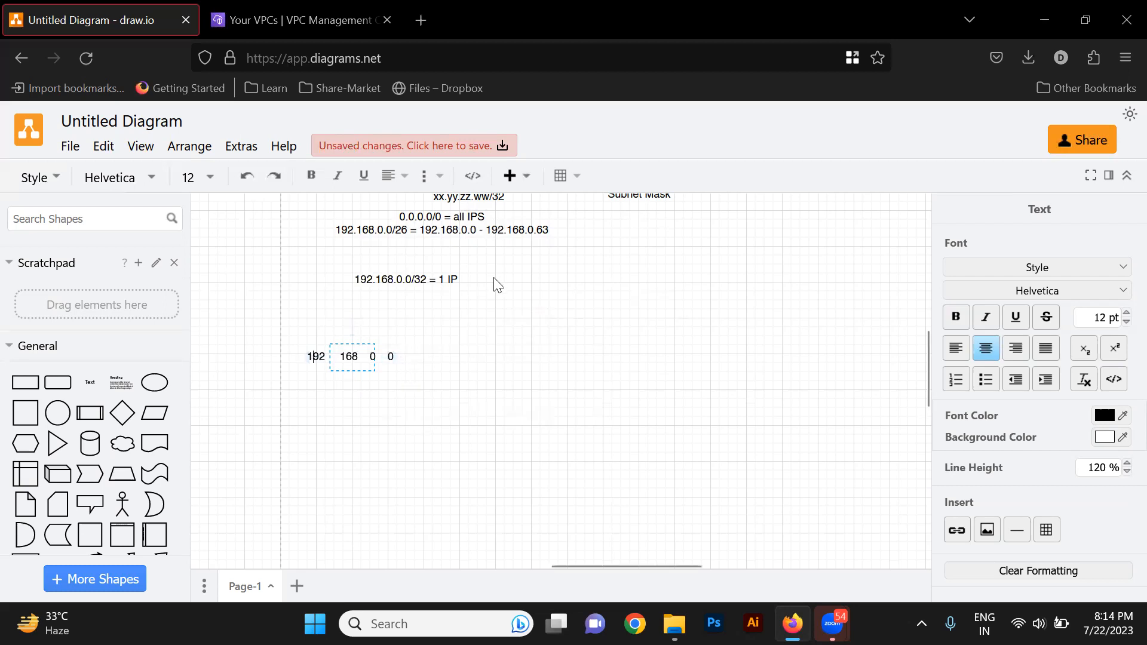
Point out the individual octets in the spaced 192 168 0 0 text.
scroll(498, 285, up, 1)
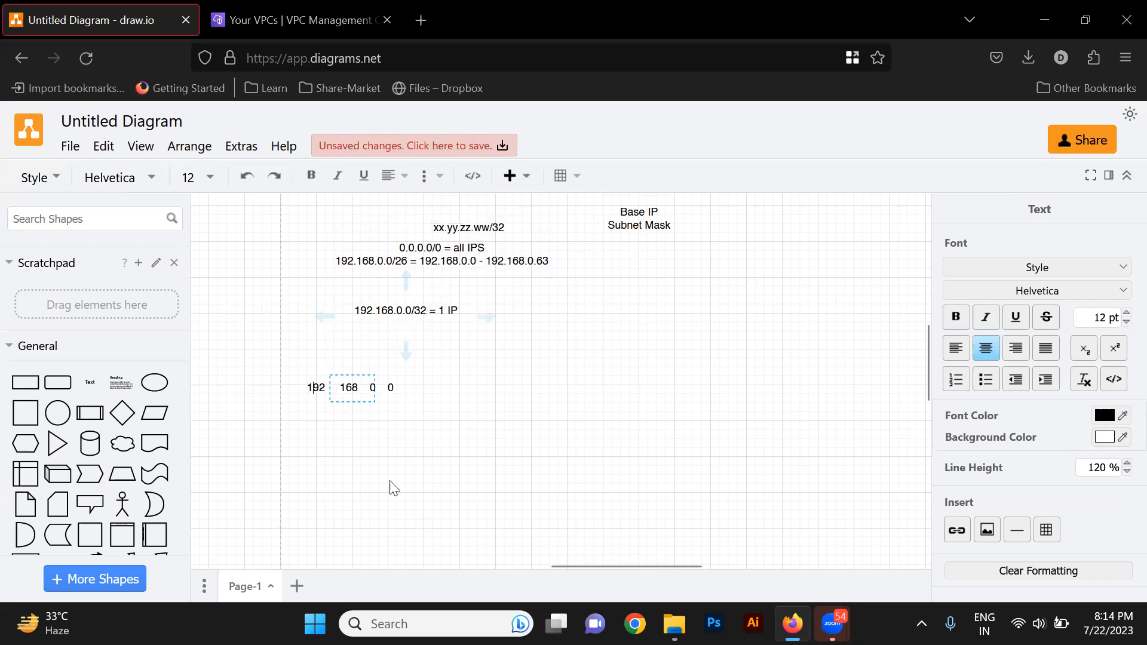
drag(309, 387, 359, 390)
double_click(359, 389)
double_click(385, 391)
click(418, 389)
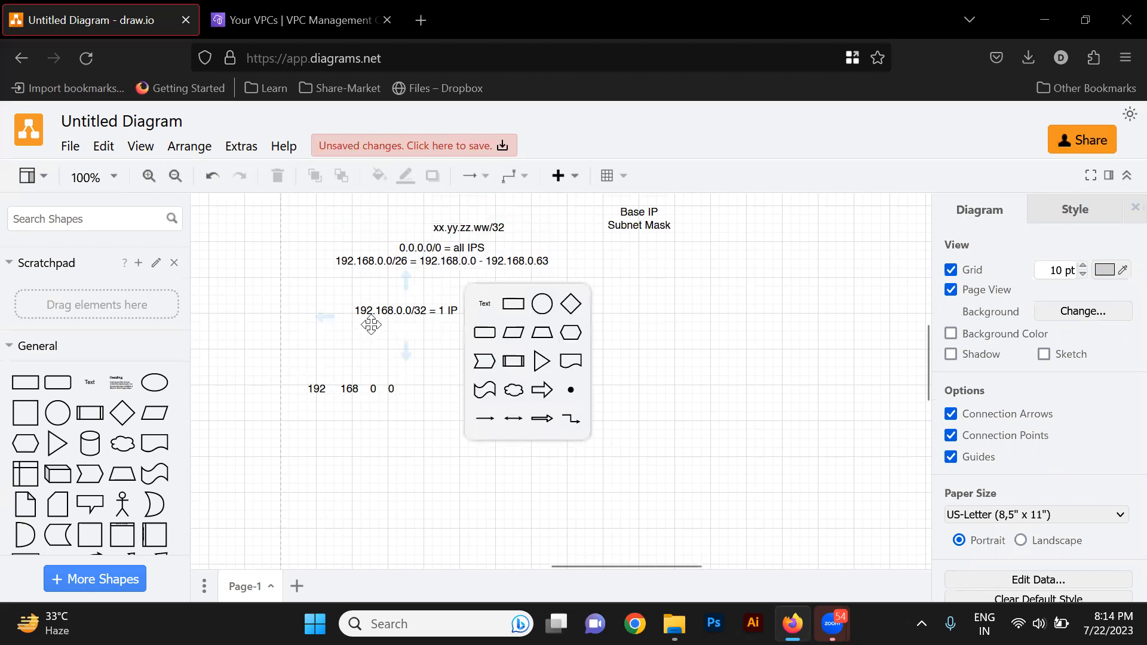
Append the line "192.168.0.0/31 =" to the /32 example text, leaving blank space between the two lines.
double_click(426, 311)
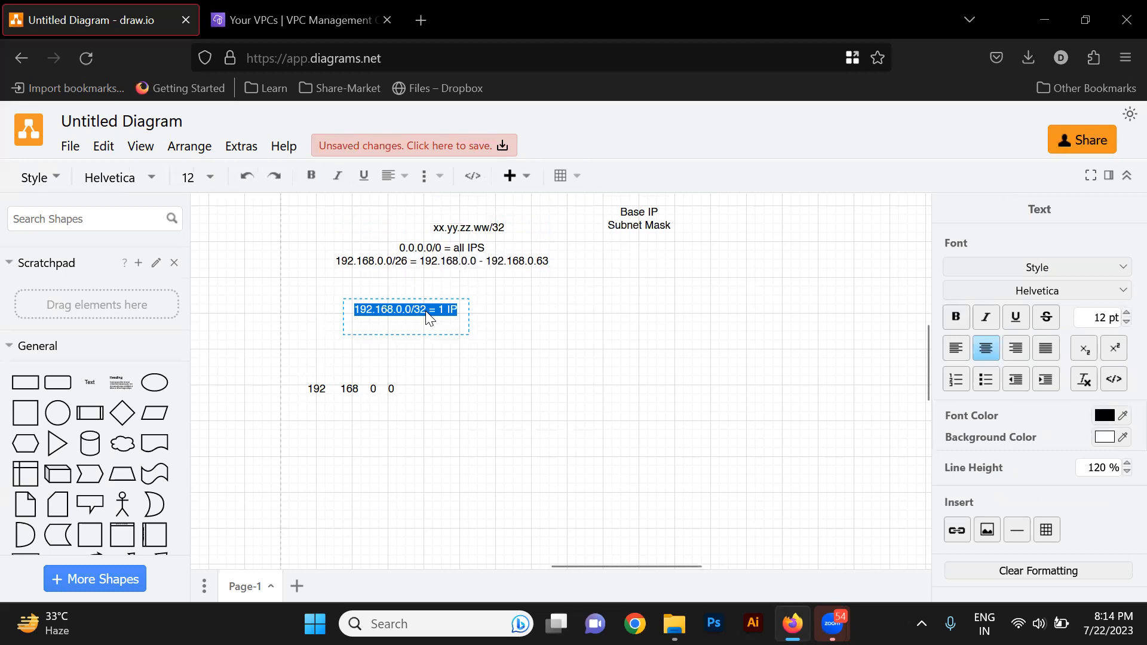
key(Right)
key(Return)
key(Return)
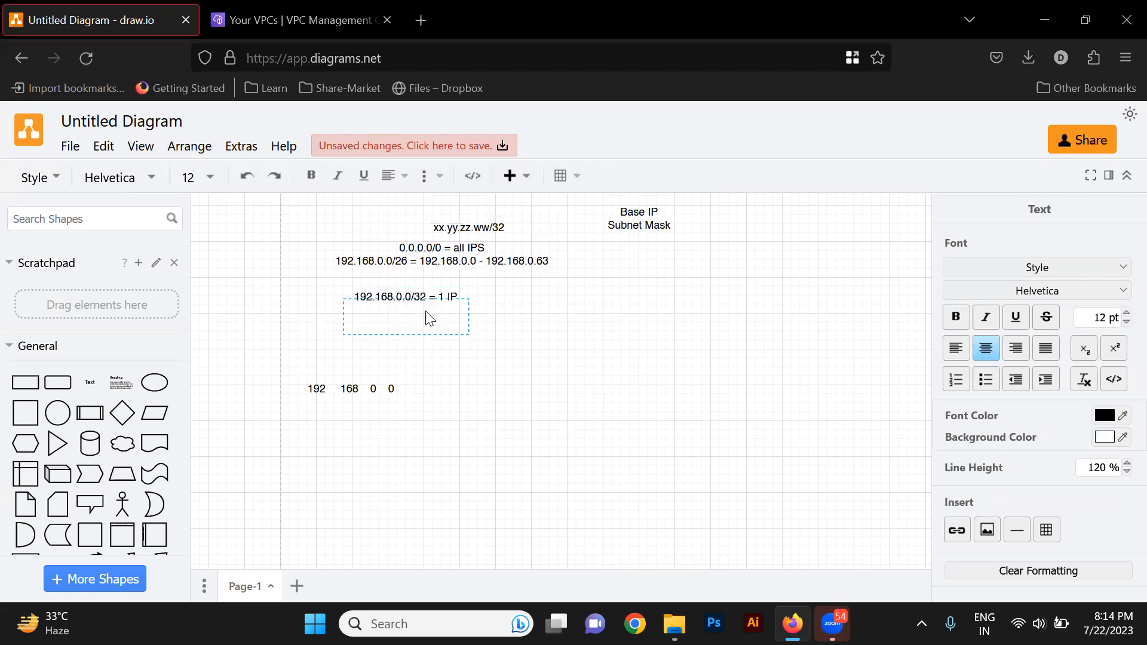
text(192.168.0.0/31 =)
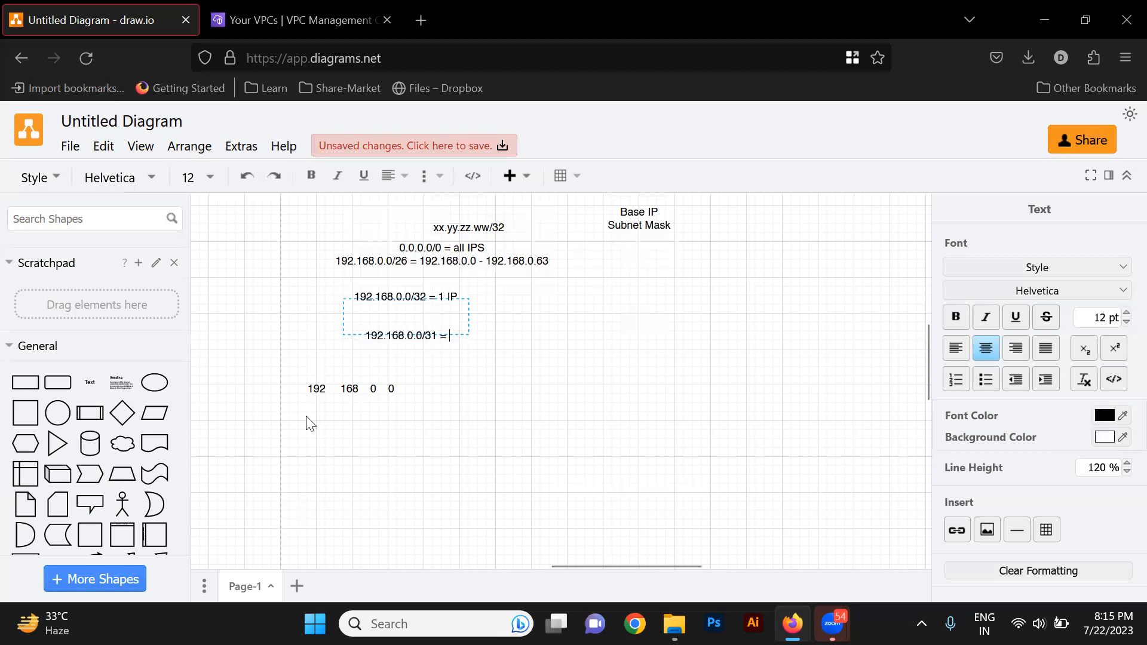
Go through the four octets of the spaced 192 168 0 0 text again, and deselect it without editing.
double_click(315, 389)
click(315, 389)
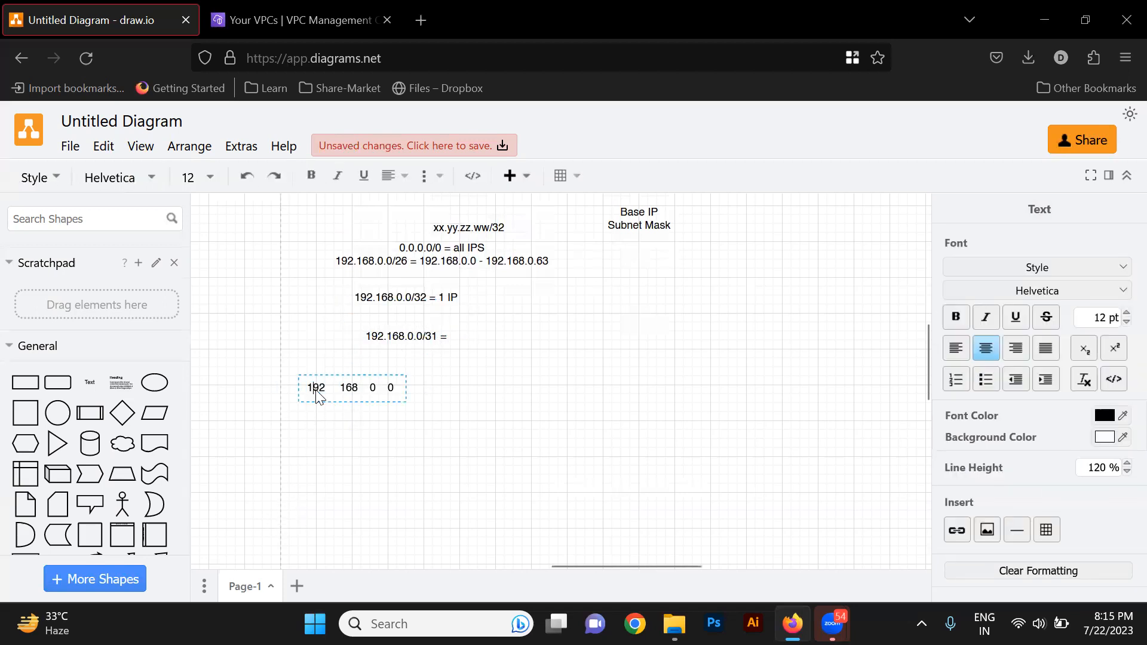
key(ctrl+a)
click(352, 389)
double_click(372, 390)
click(394, 388)
click(415, 438)
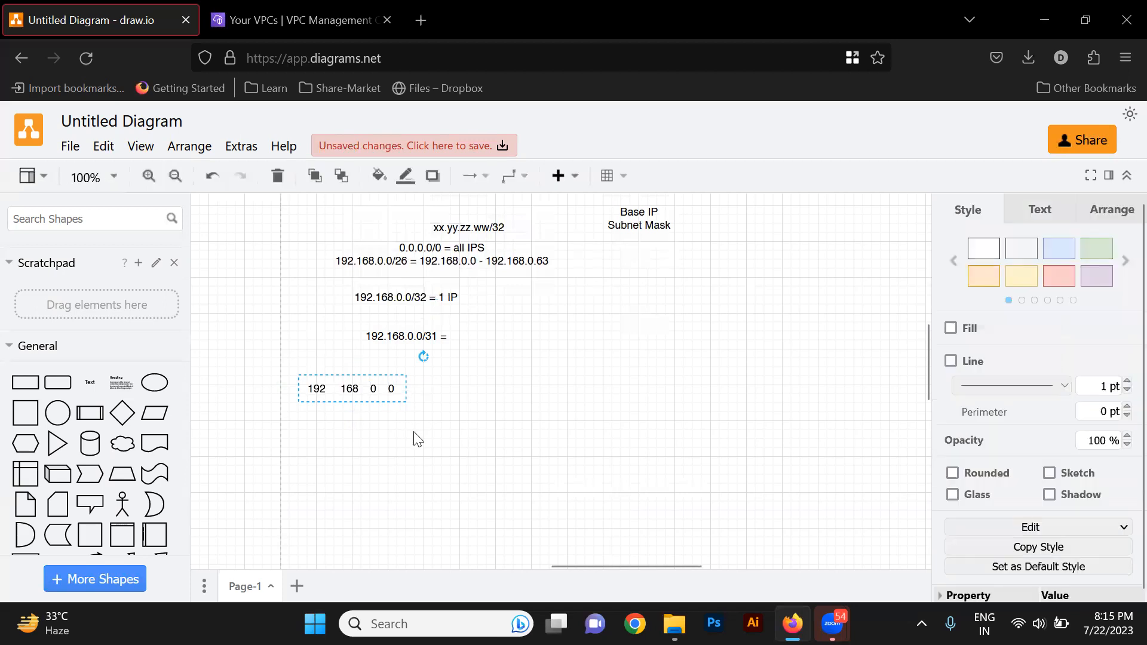
click(393, 441)
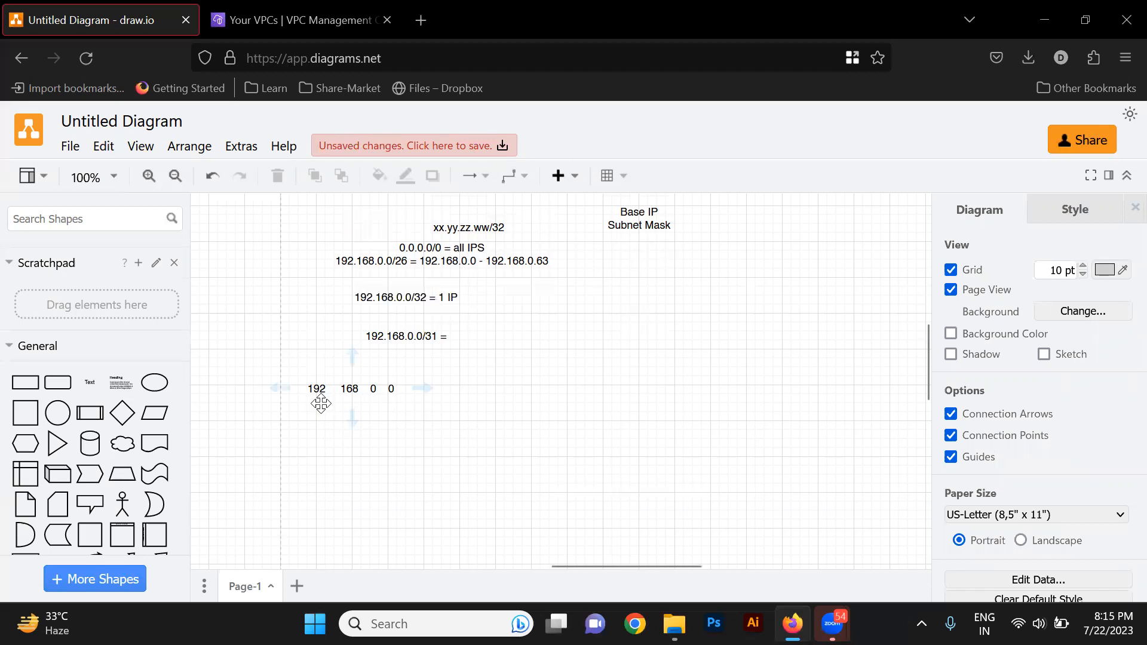
Add a new text element below the spaced 192 168 0 0 text.
double_click(339, 438)
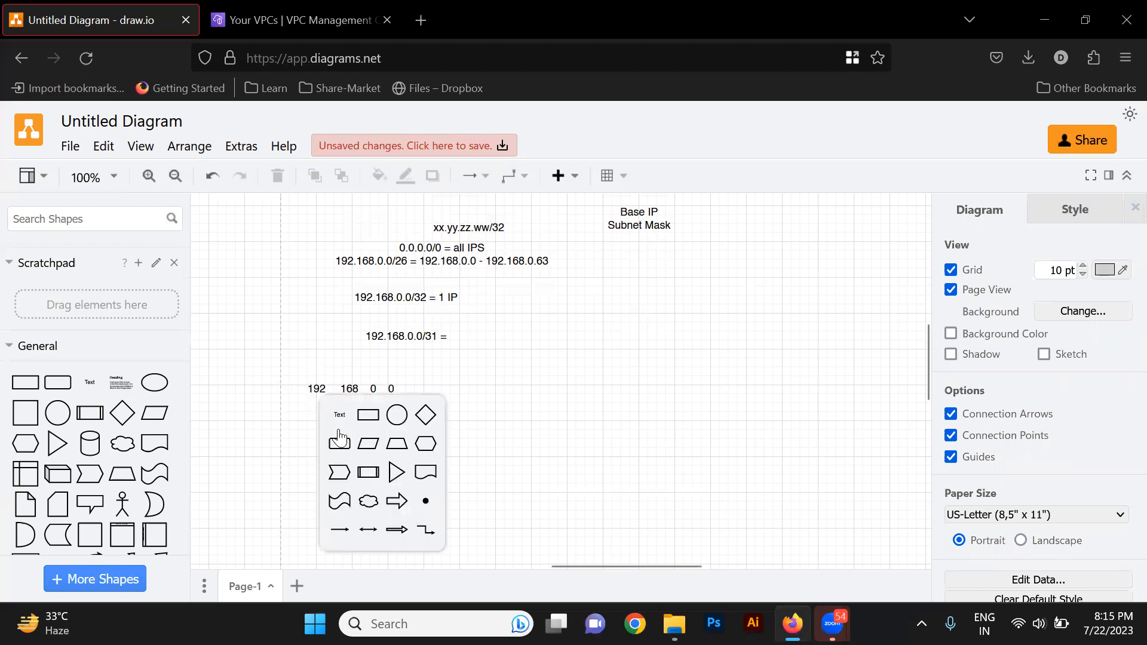
click(339, 415)
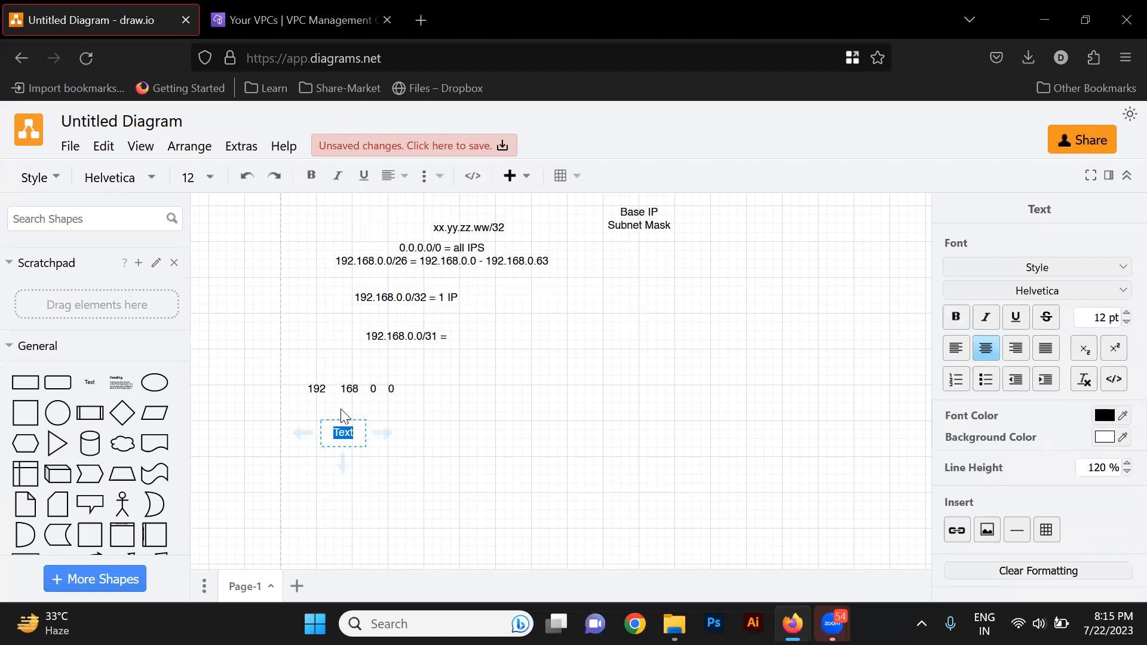
text(0000)
text(0000)
key(BackSpace)
text(1)
key(Right)
key(BackSpace)
text(2)
key(BackSpace)
key(BackSpace)
key(BackSpace)
key(BackSpace)
key(BackSpace)
key(BackSpace)
key(BackSpace)
Enter the binary mask 11111111.11111111.11111111.11111110 in the new text element below the spaced octets.
text(1111111)
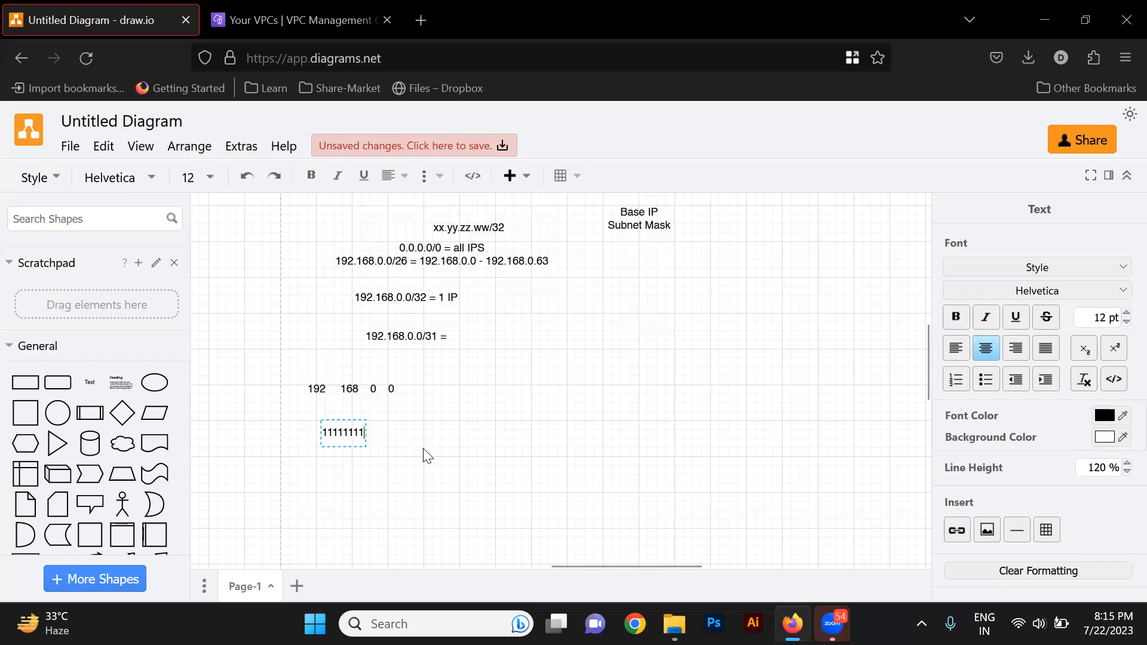
text(.)
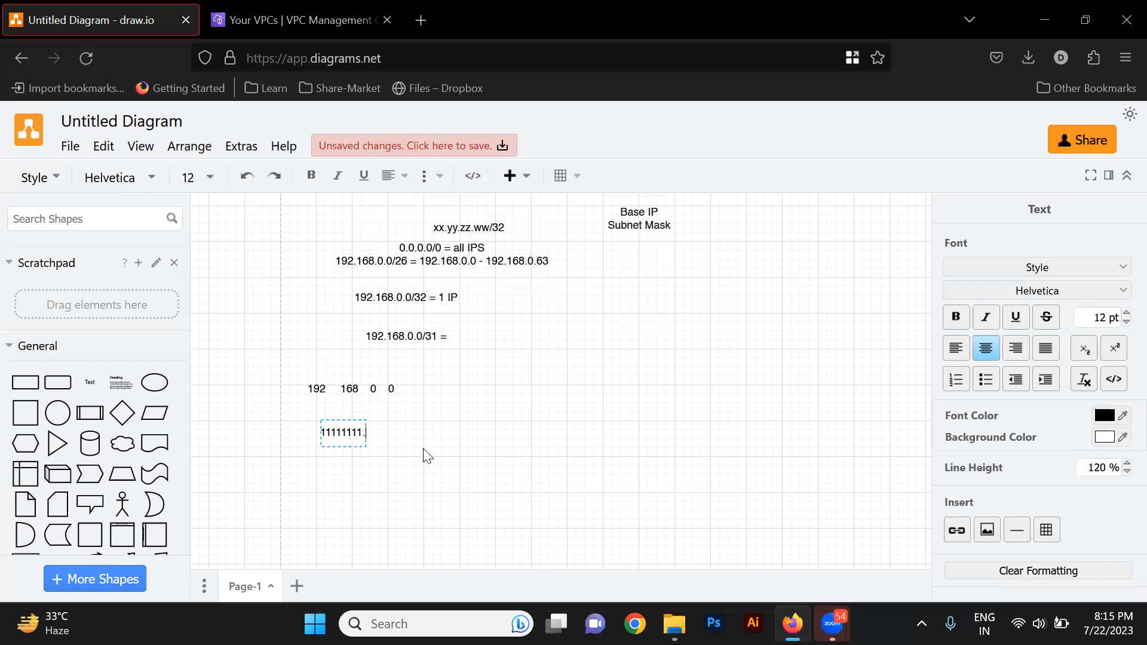
text(11111111.11111111.11111111.1111)
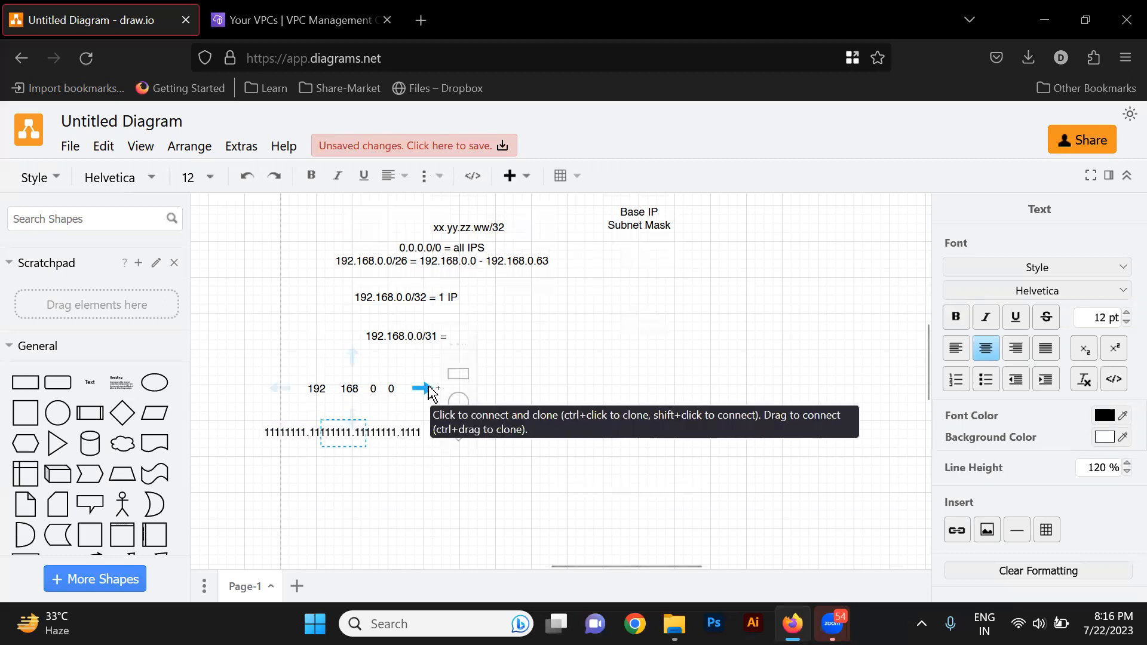
text(1110)
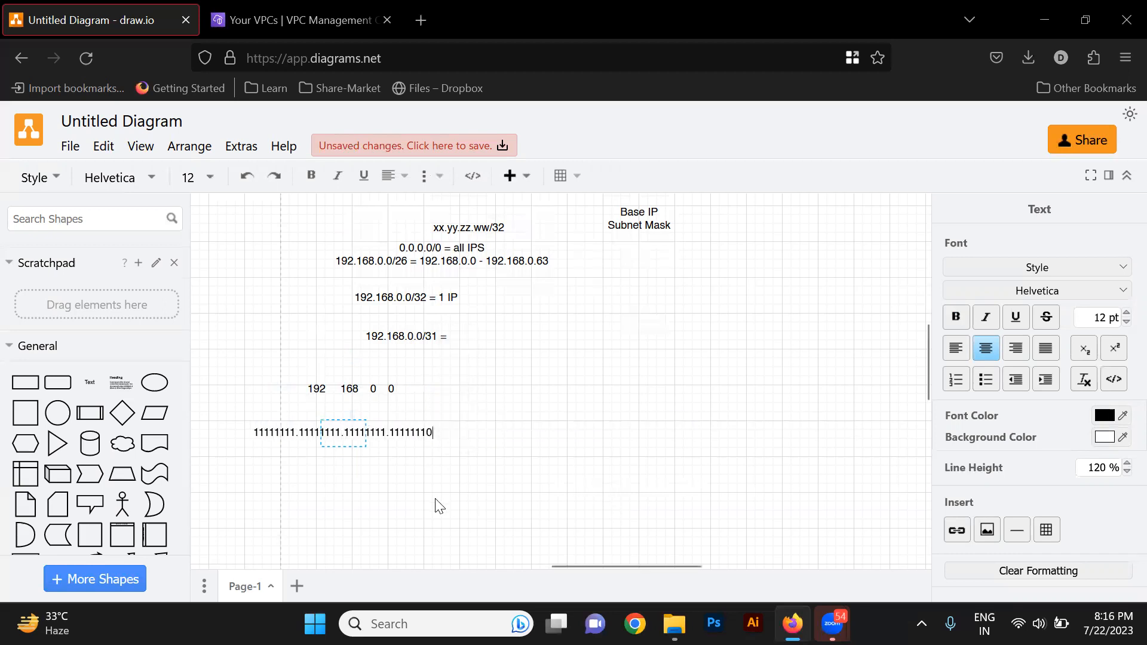
Point out the last octet in the spaced 192 168 0 0 text, and leave it without editing.
click(389, 388)
double_click(389, 390)
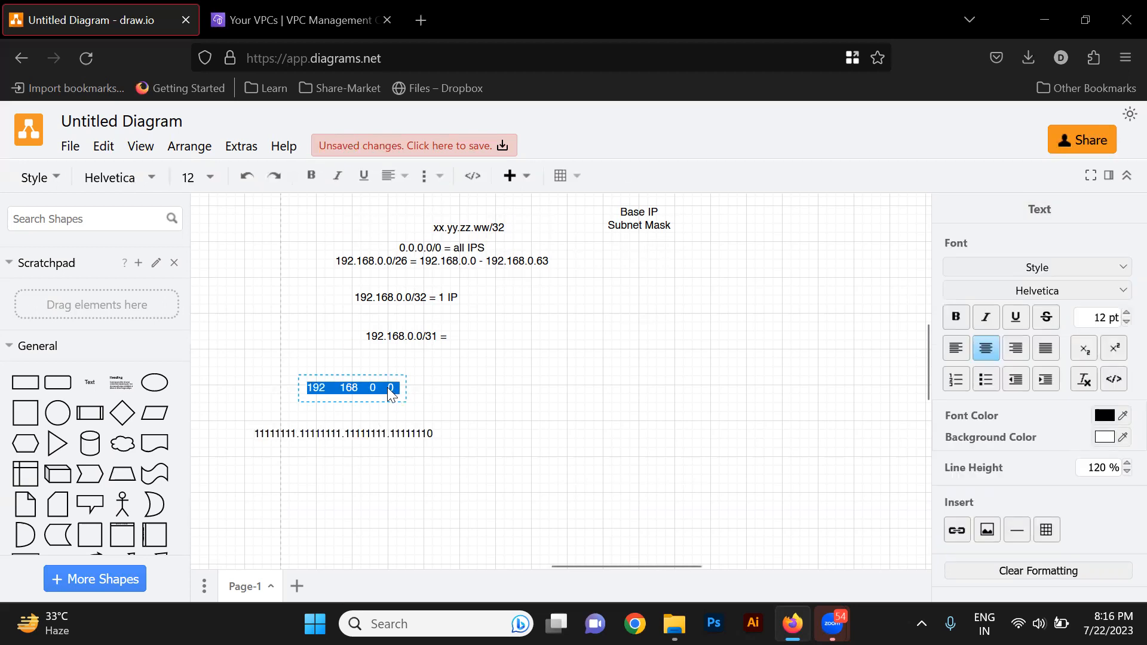
click(392, 394)
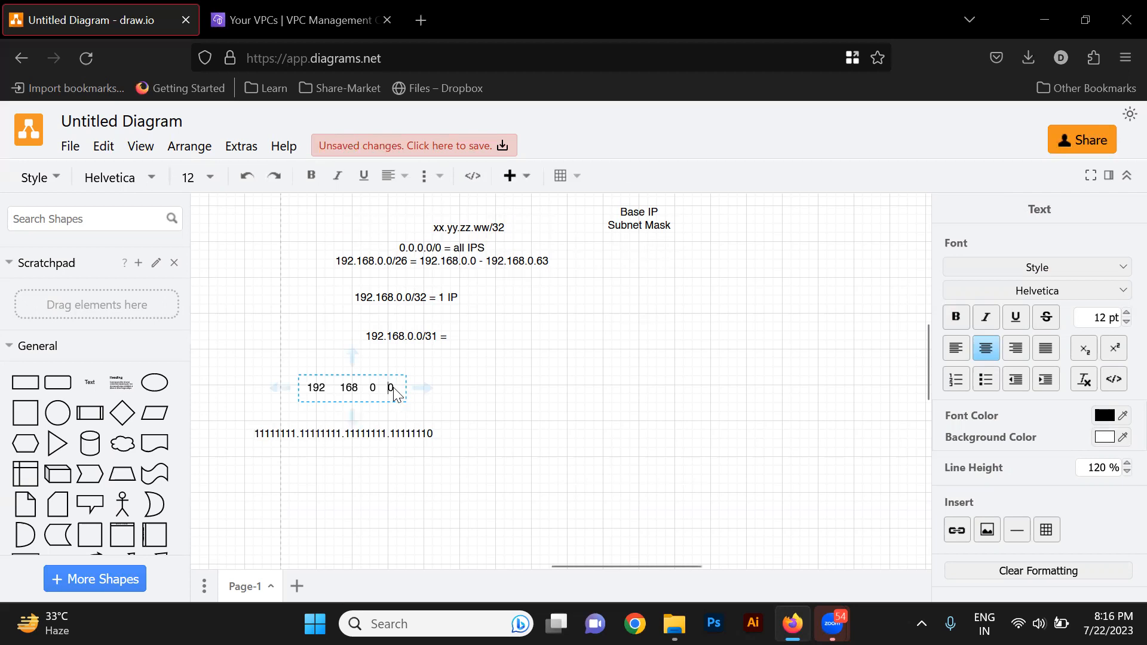
key(Escape)
right_click(496, 337)
click(674, 268)
right_click(675, 267)
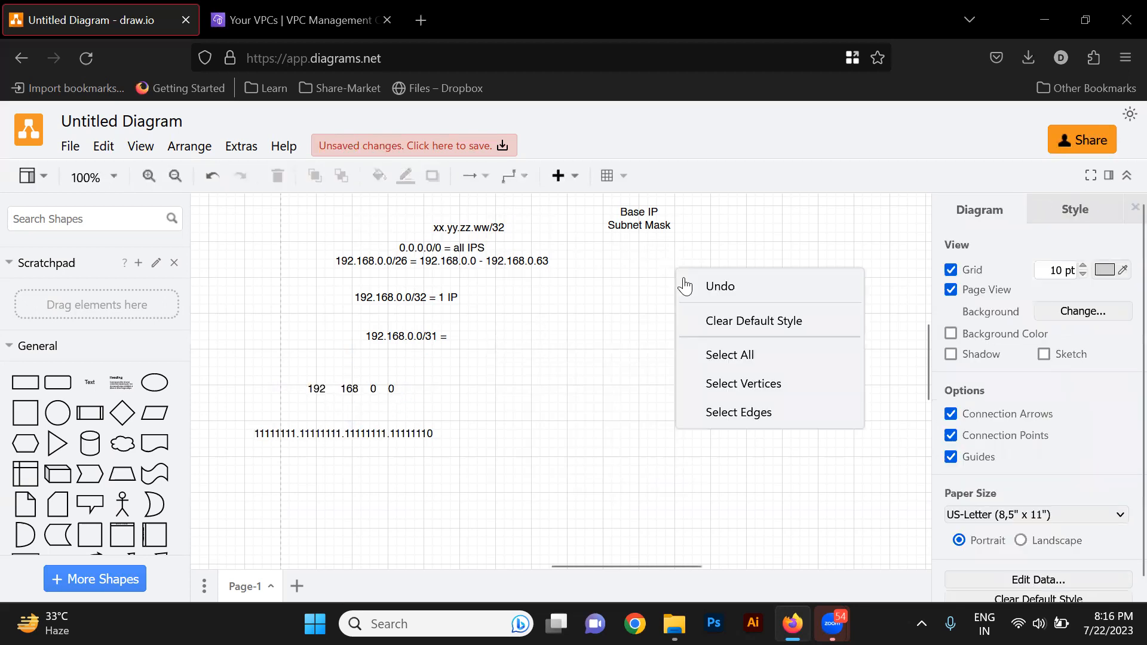
right_click(533, 364)
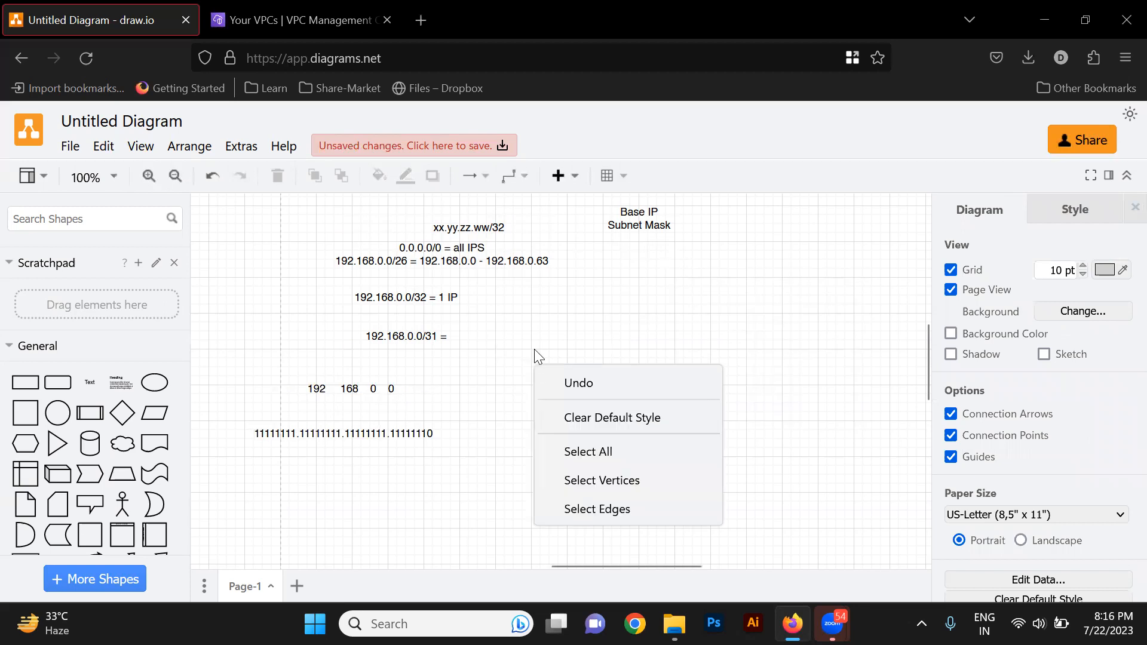
Add a text element beside the /31 example reading "2 power n" with "n = remaining bit" on a second line.
double_click(534, 355)
click(534, 353)
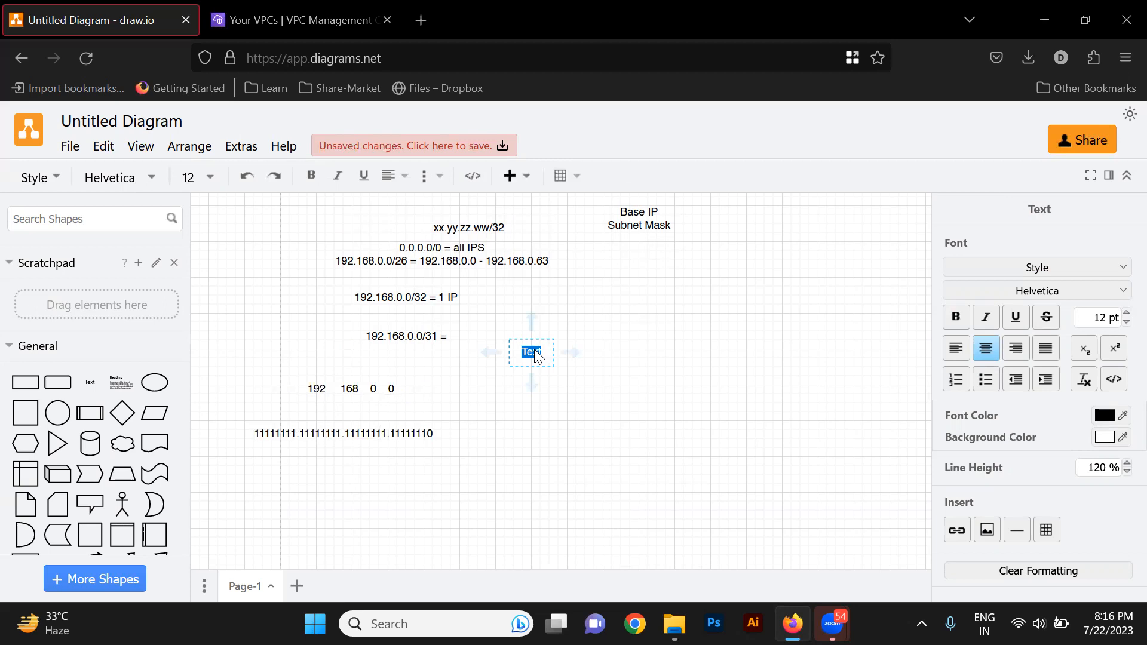
text(2 power n)
key(Return)
text(n = remaining bit)
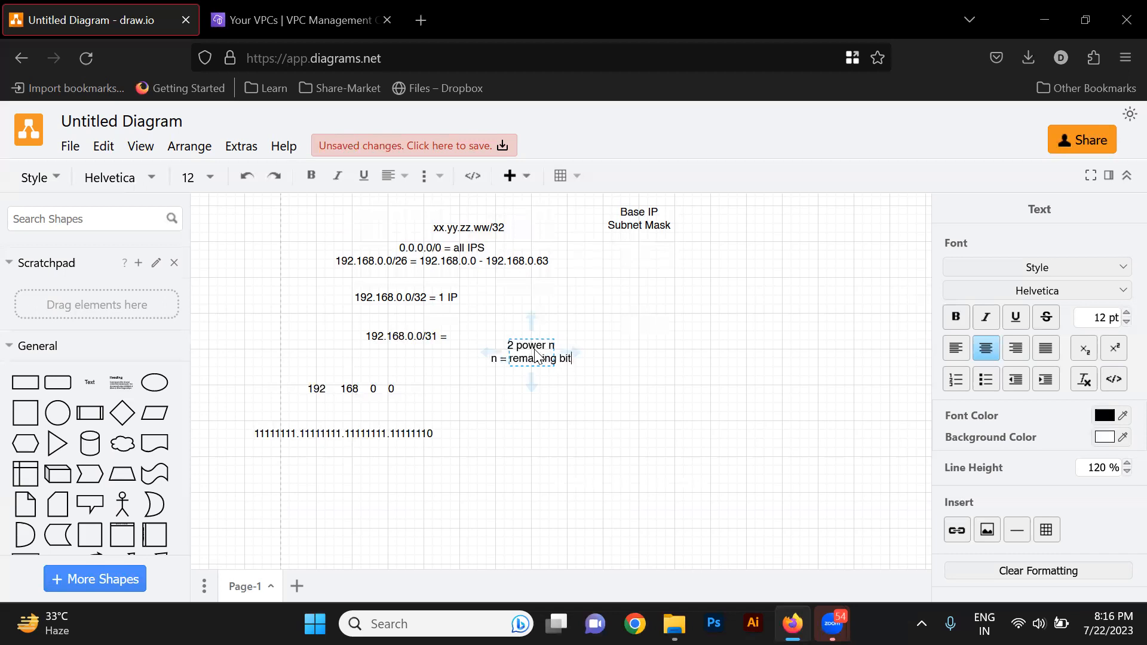
click(627, 466)
Append "= 192.168.0.0" to the end of the "192.168.0.0/32 = 1 IP" line.
click(377, 288)
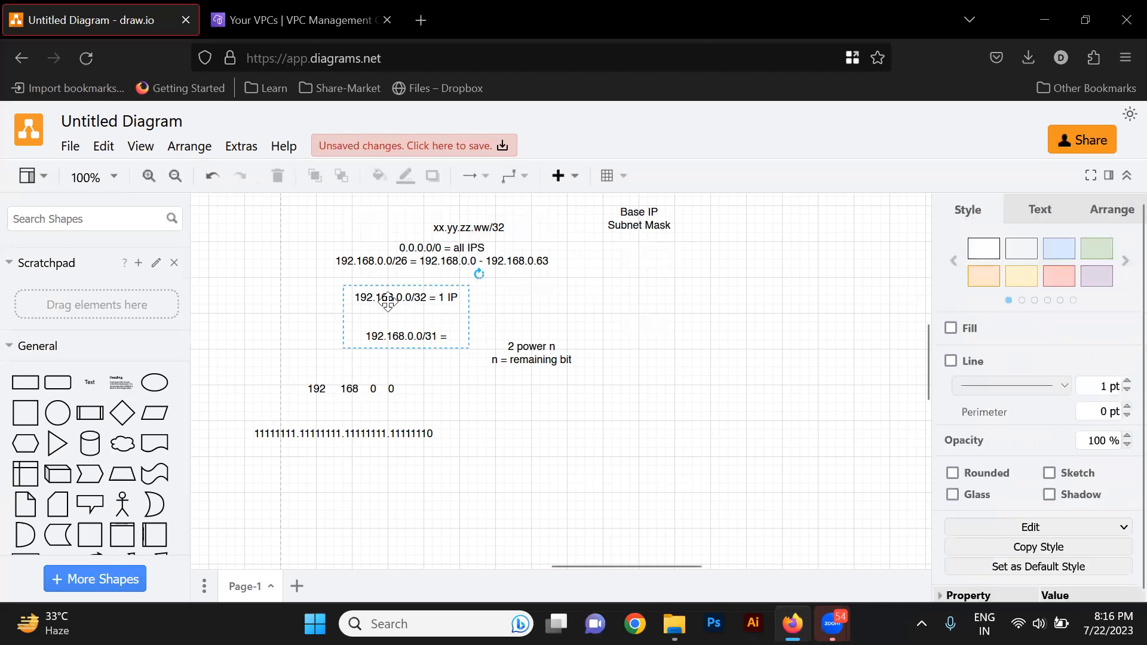
double_click(377, 288)
click(429, 310)
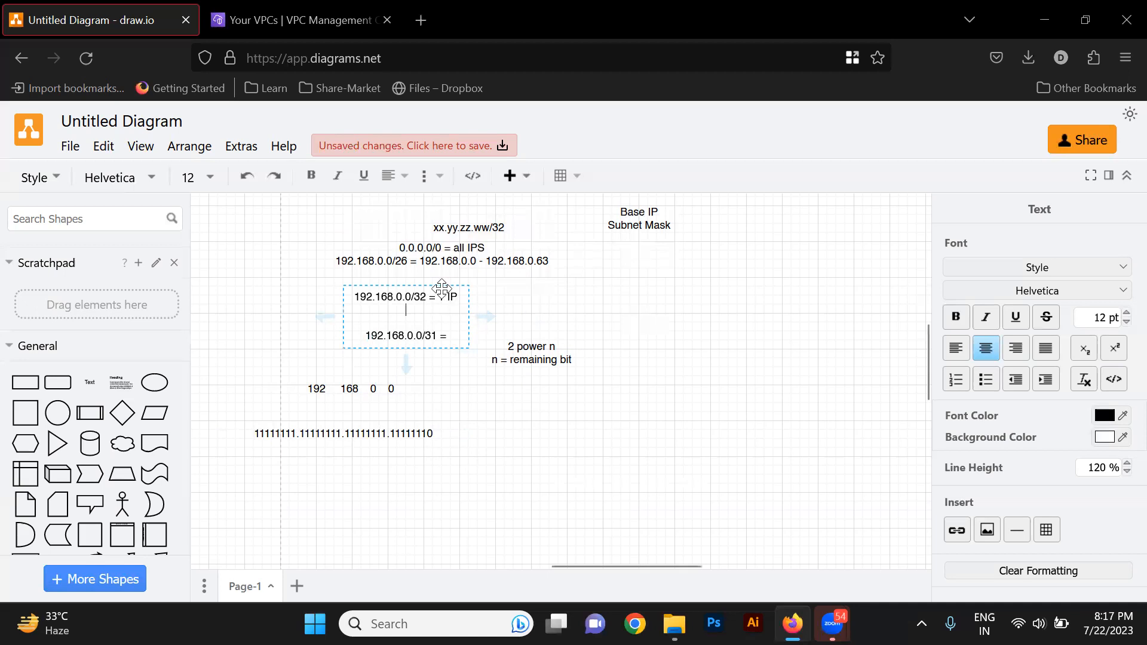
double_click(463, 298)
click(463, 297)
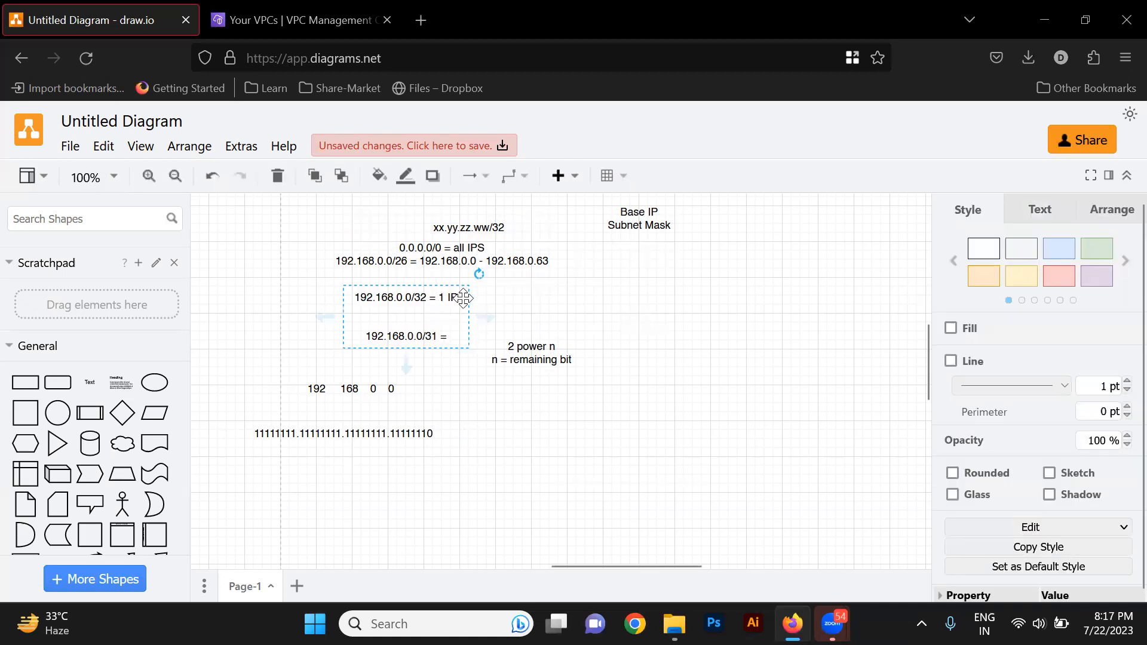
double_click(449, 306)
click(449, 306)
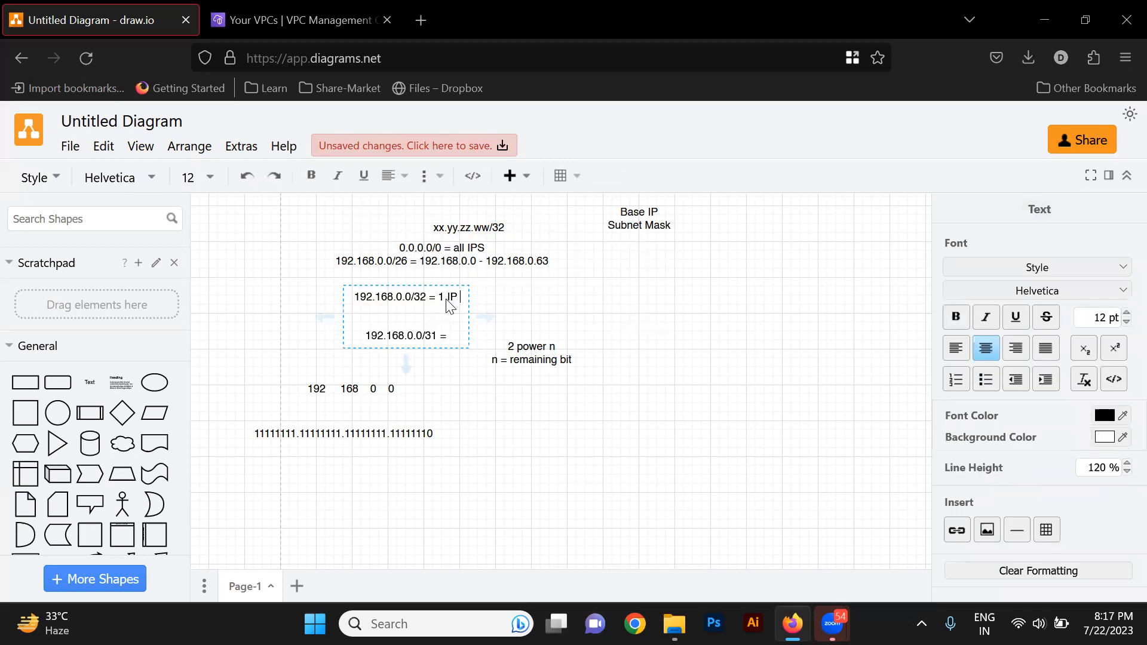
text(= 192)
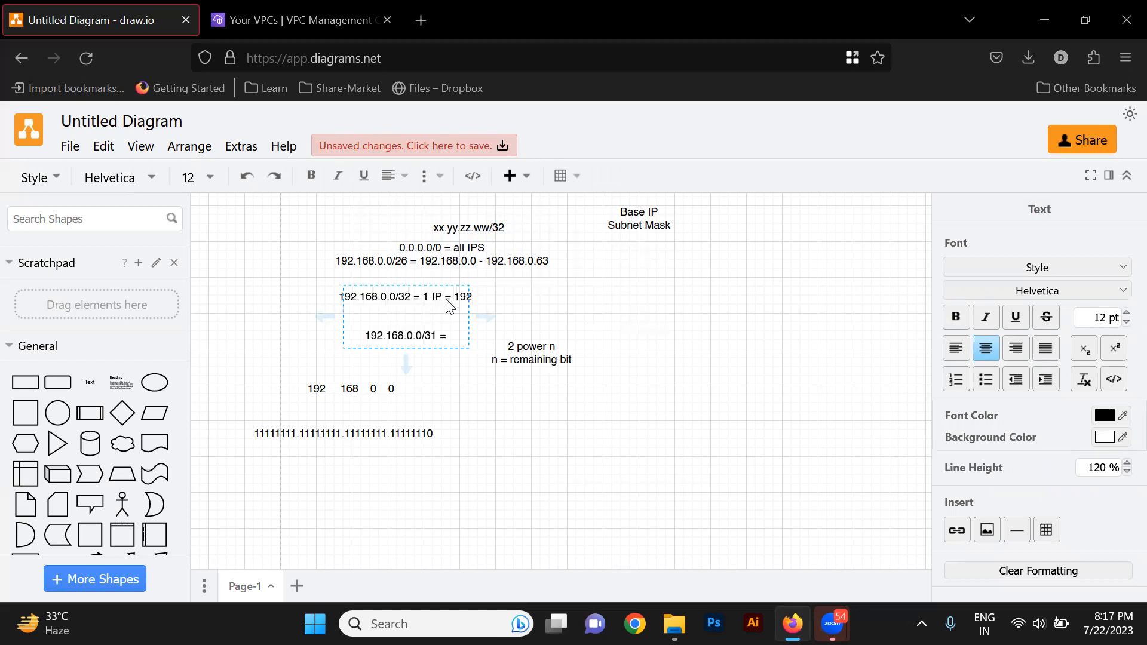
text(.168.0)
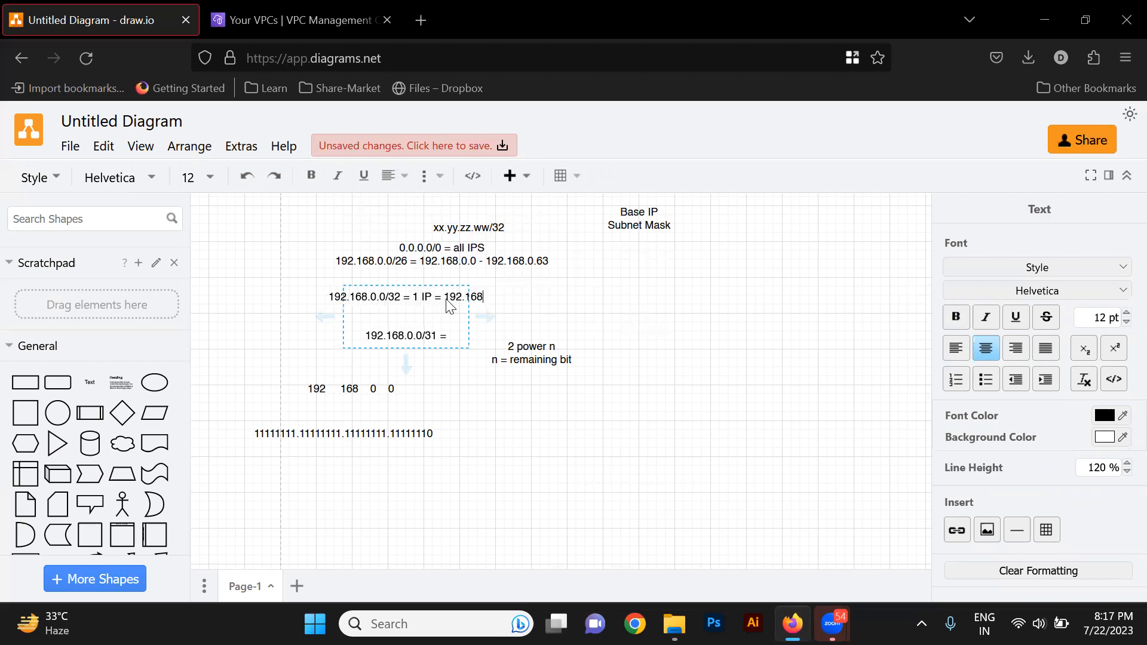
text(.0)
Add the line "192.168.0.0/31 = 2 192.168.0.0 - 192.168.0.1" directly below the /32 line in the same text element.
key(Return)
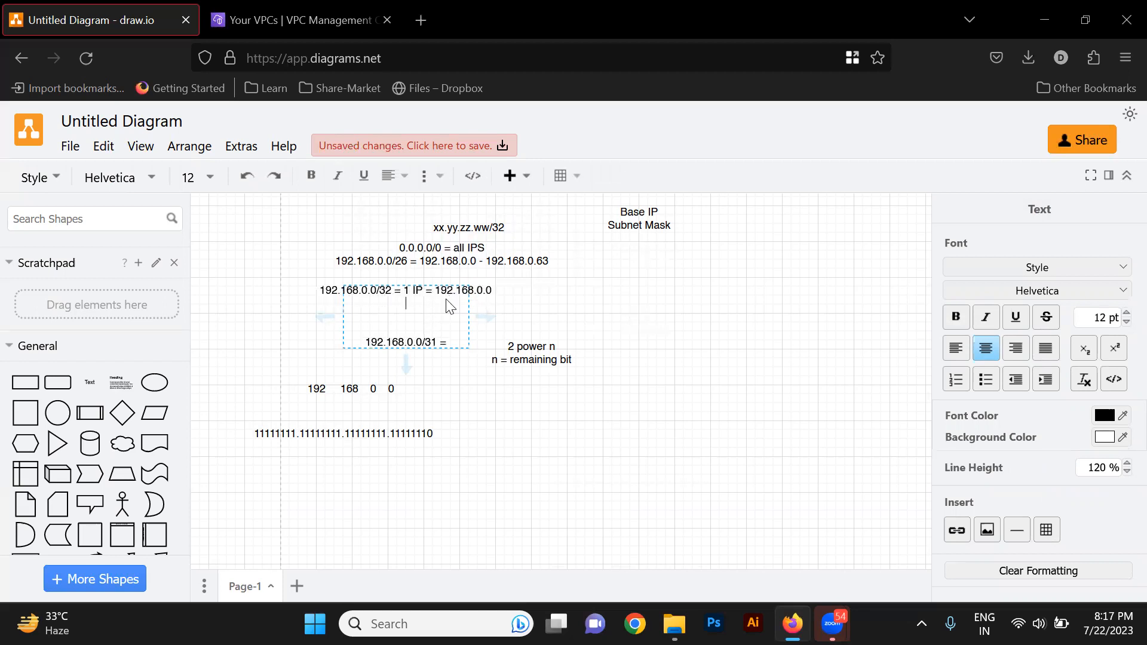
text(192.168.0.0/31)
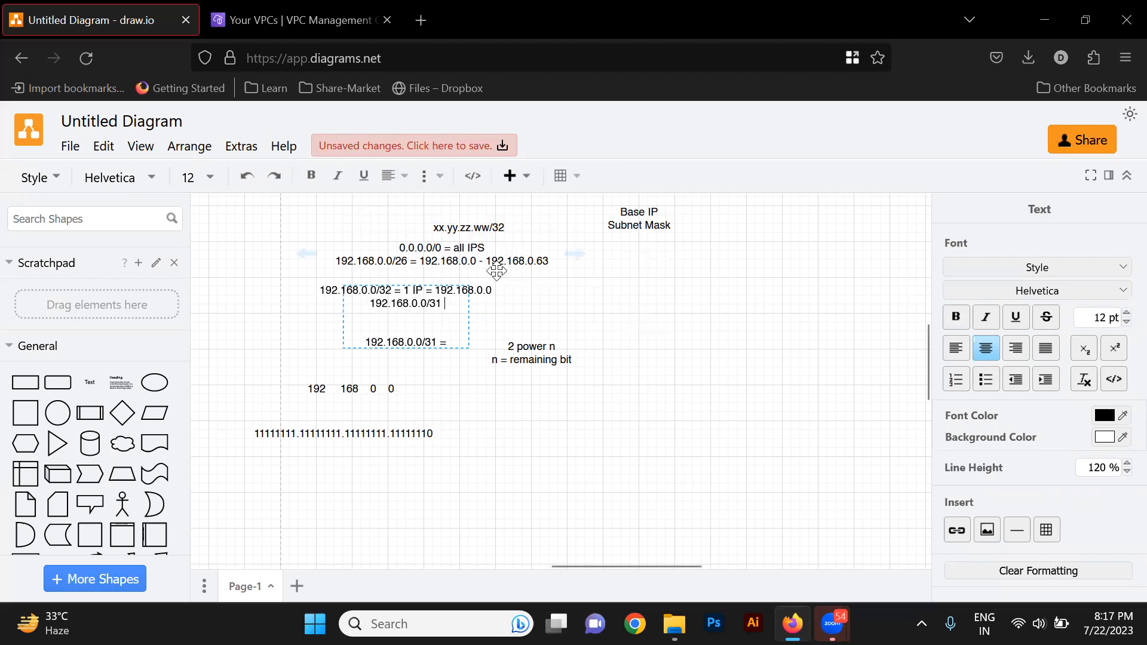
text(= 2)
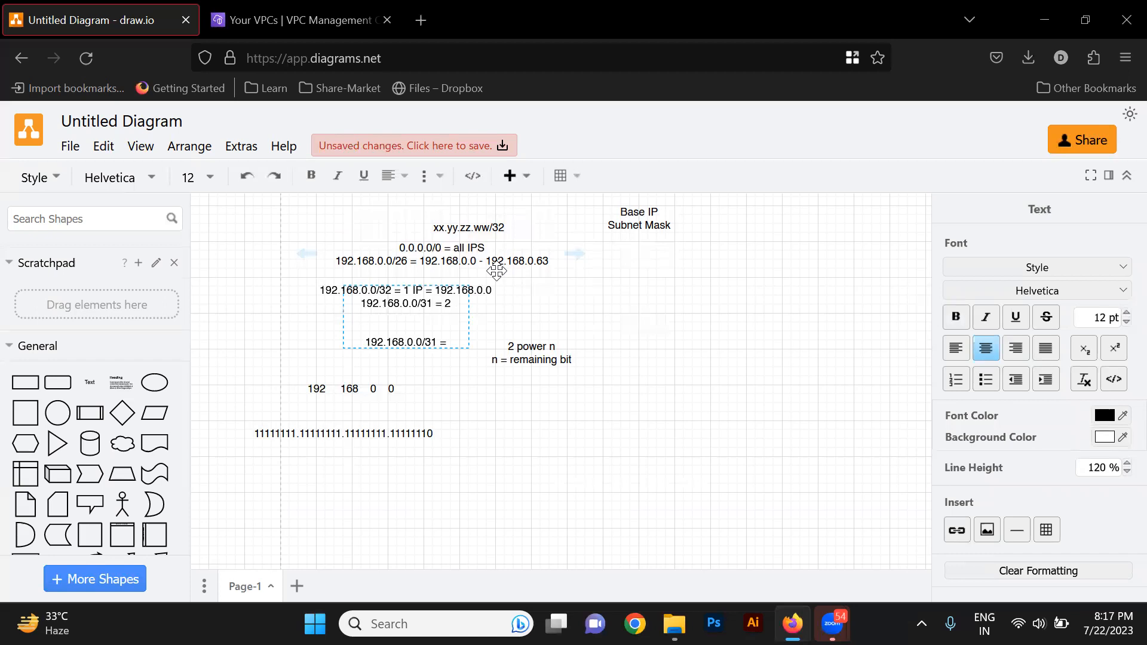
text( 192.16)
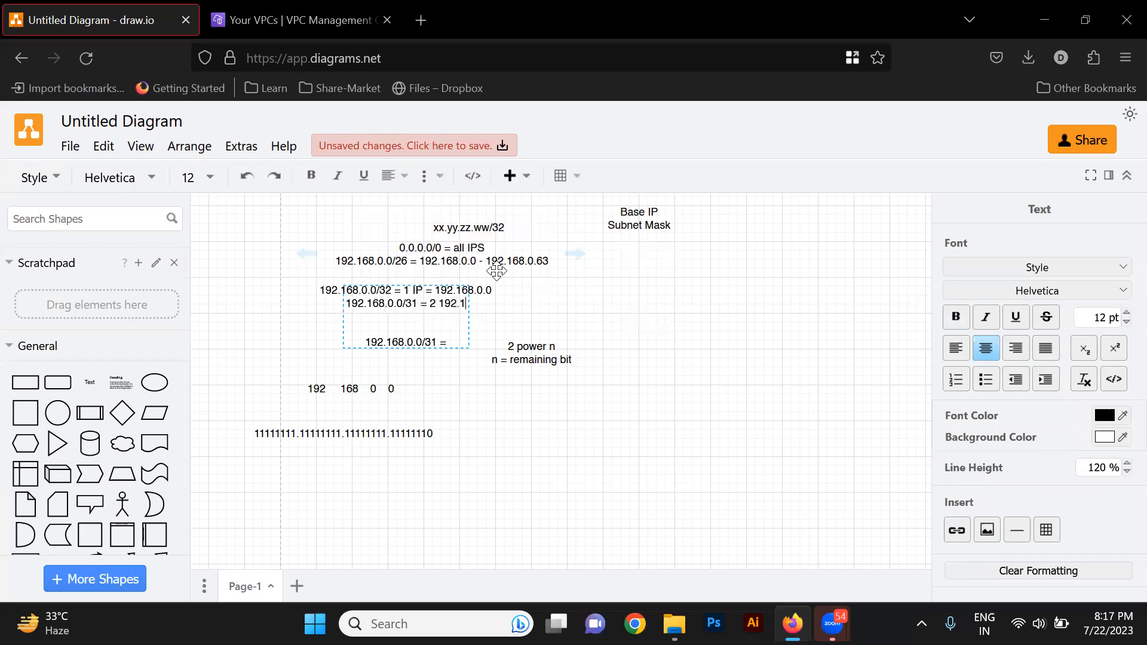
text(8.)
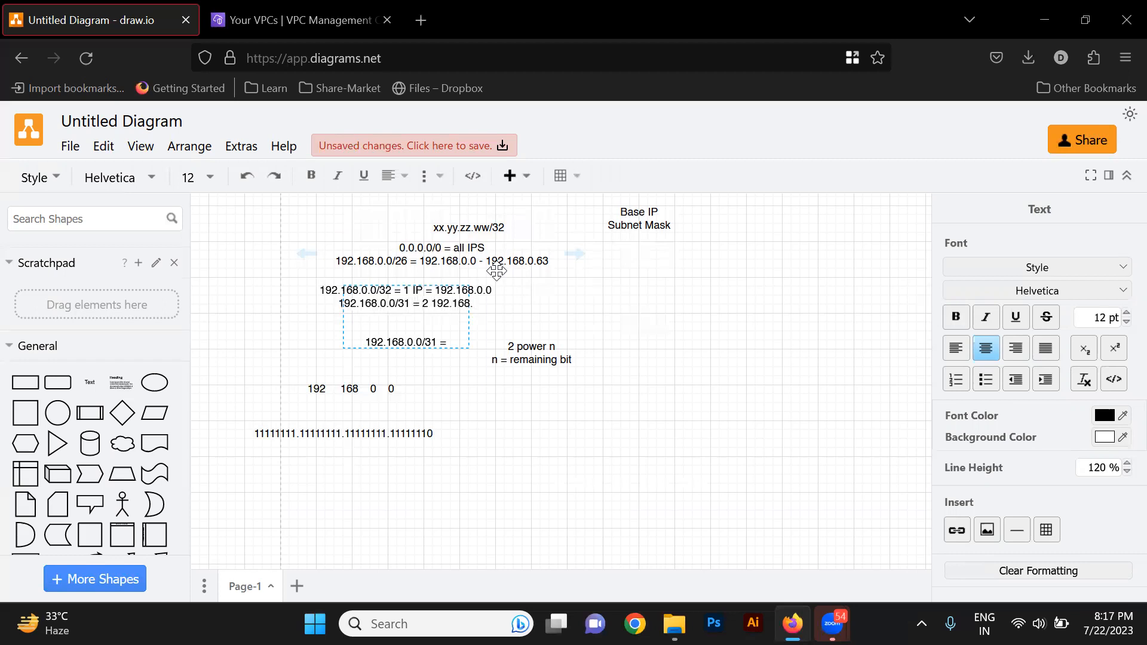
text(0.0)
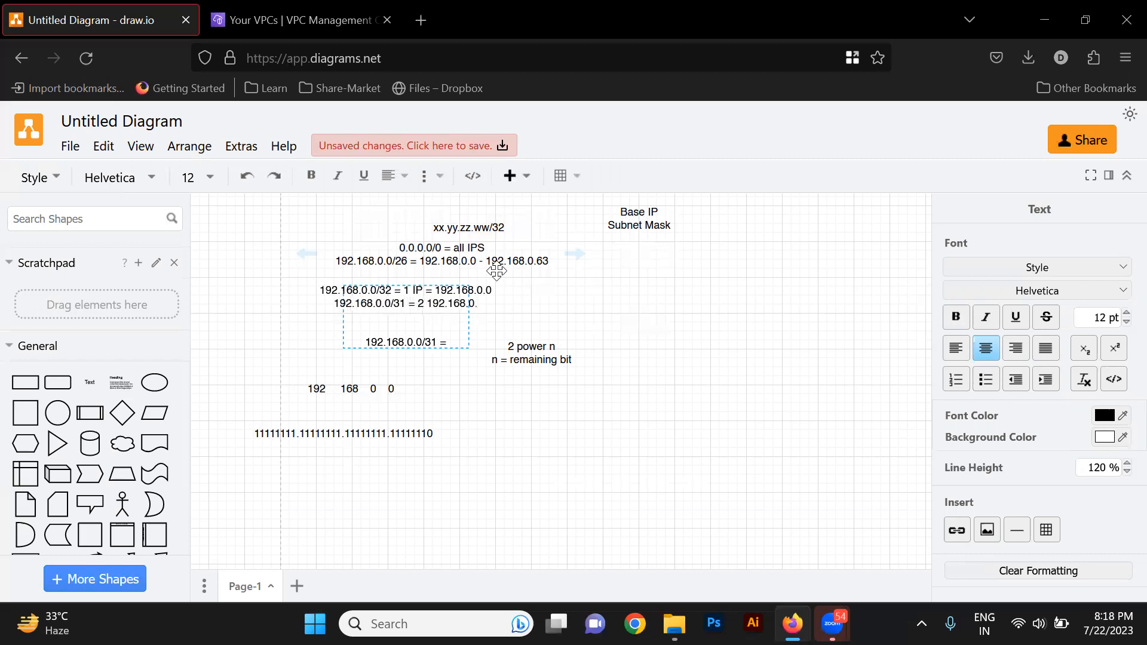
text( -)
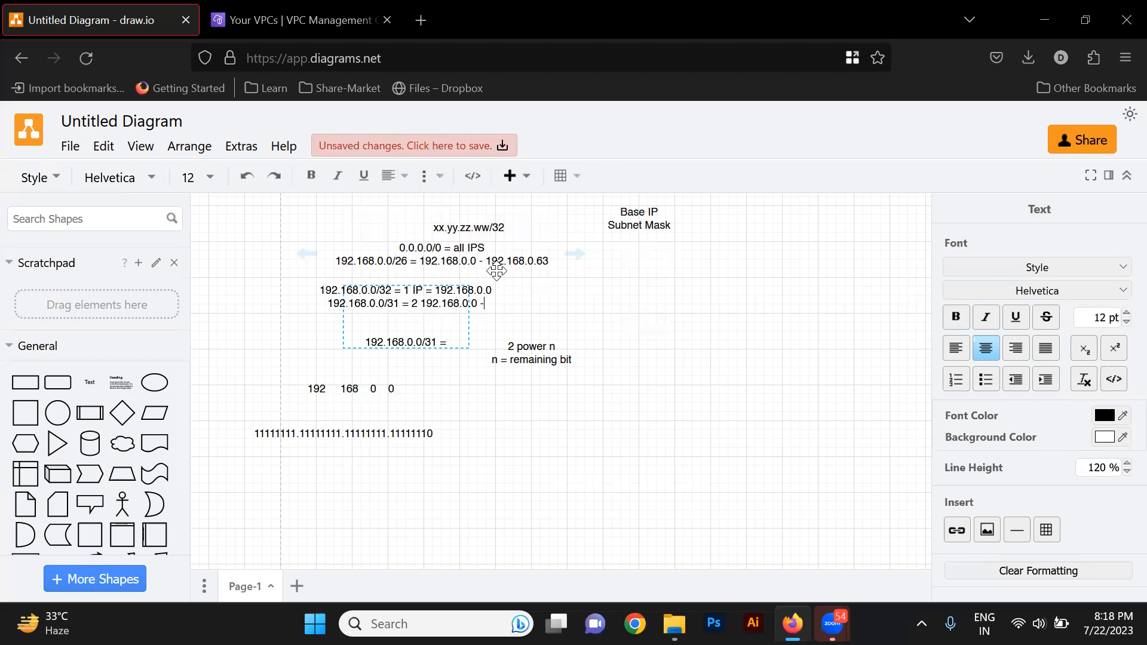
text( 192.1)
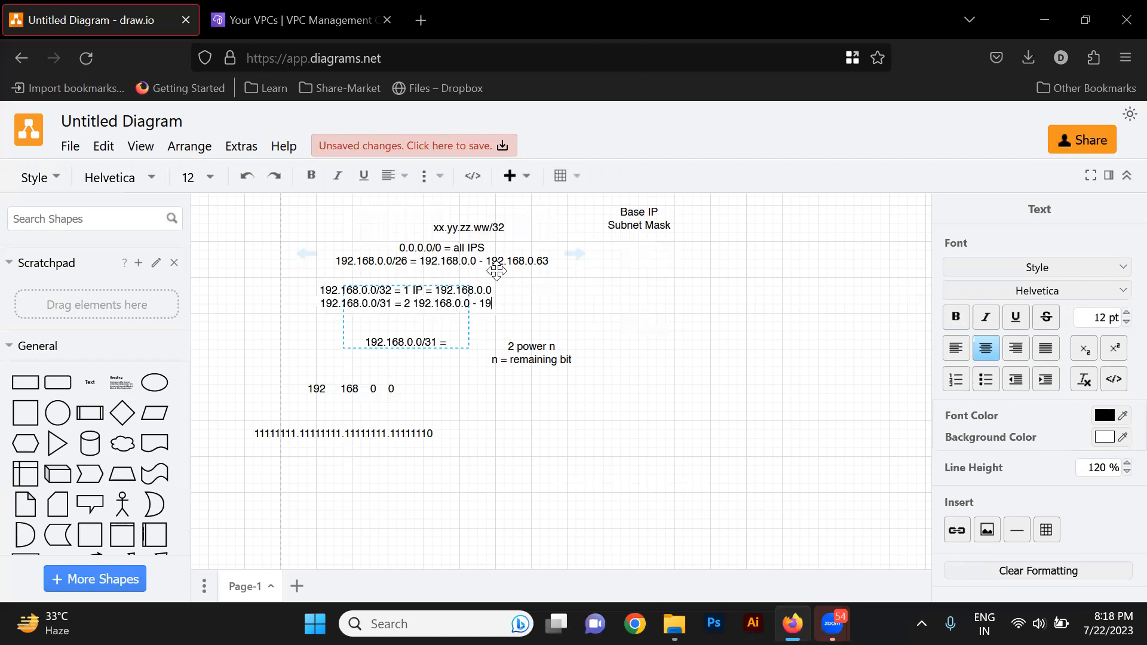
text(68.0.1)
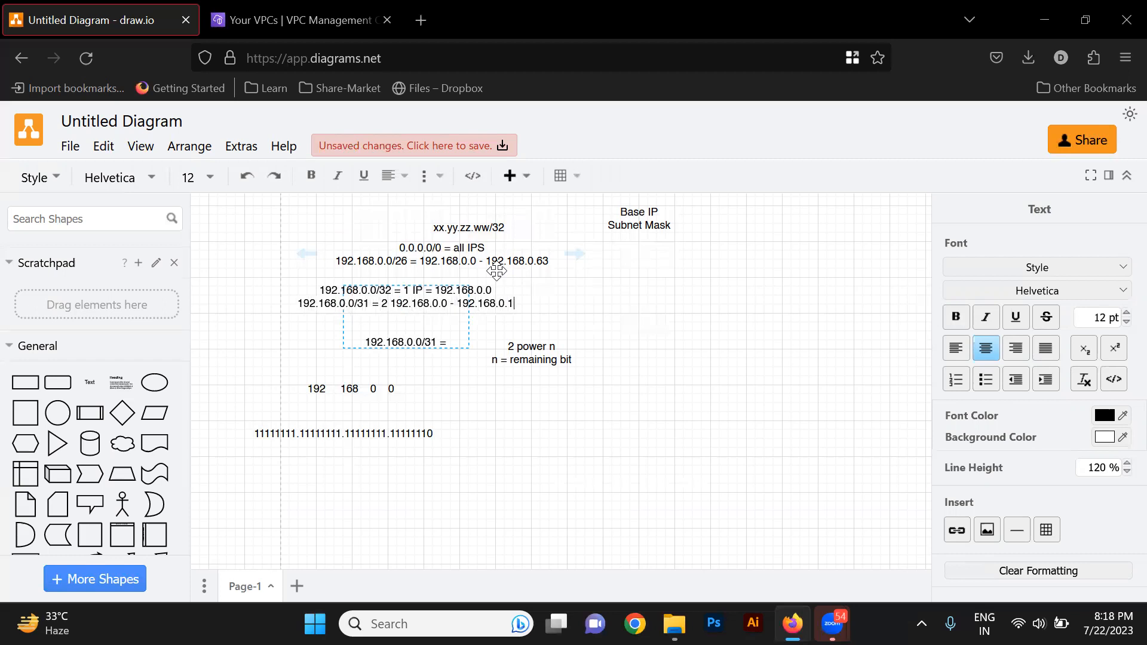
Add the line "192.168.0.0/30 = 4 192.168.0.0 - 192.168.0.3" directly below the completed /31 range line.
key(Return)
text(192.)
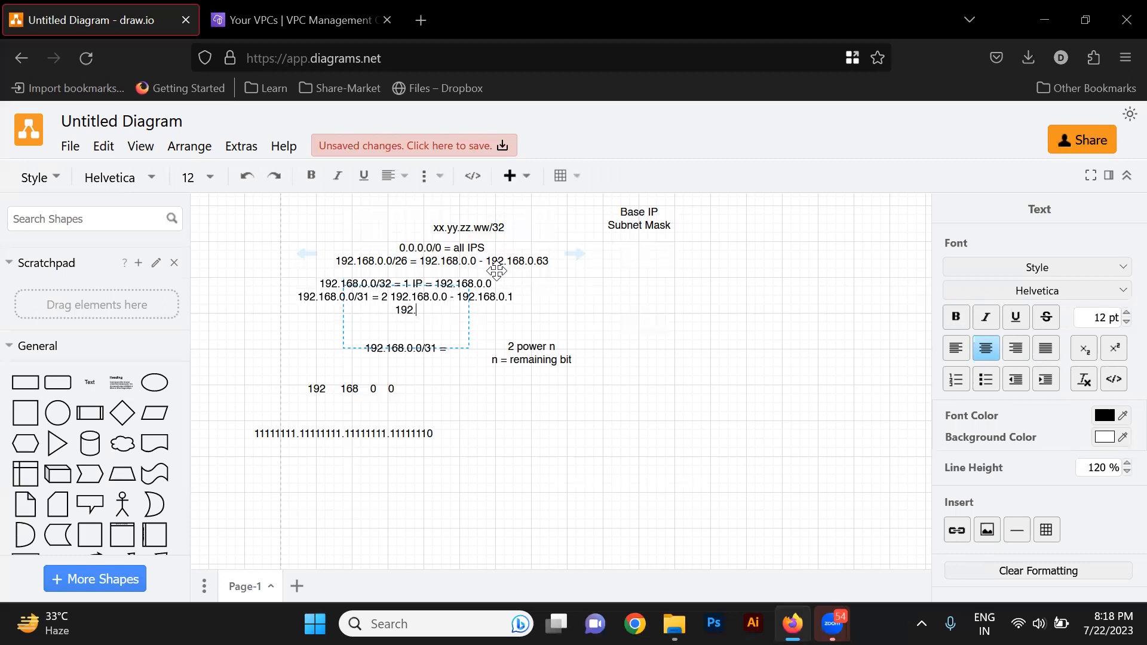
text(168.0.0/30 =)
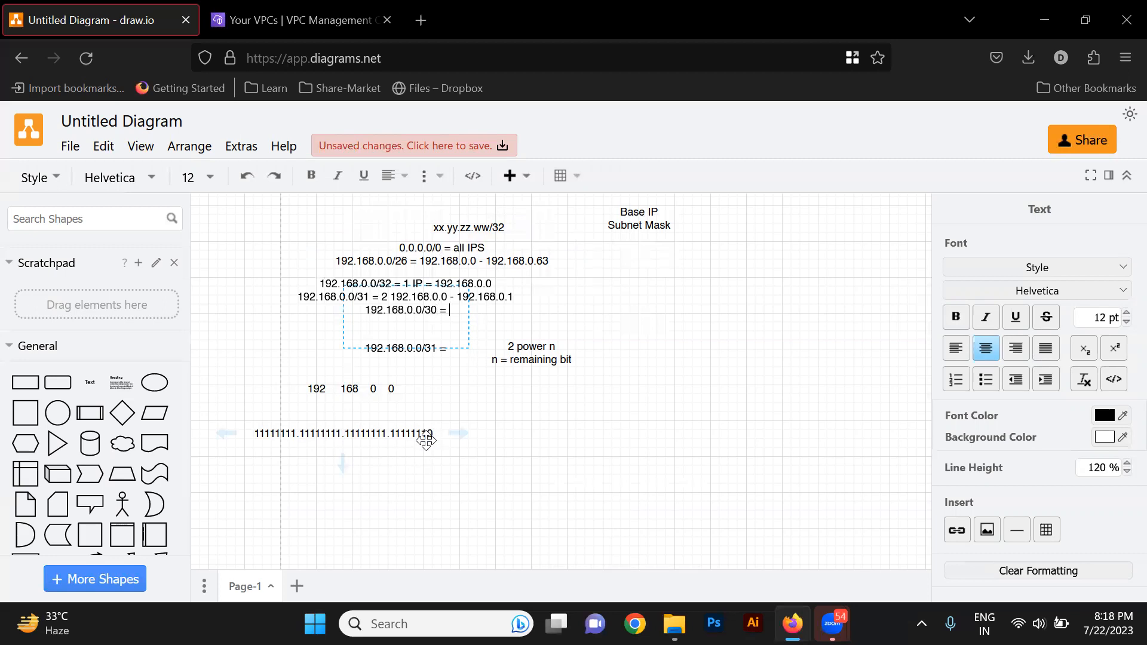
text(4)
text( 192.1)
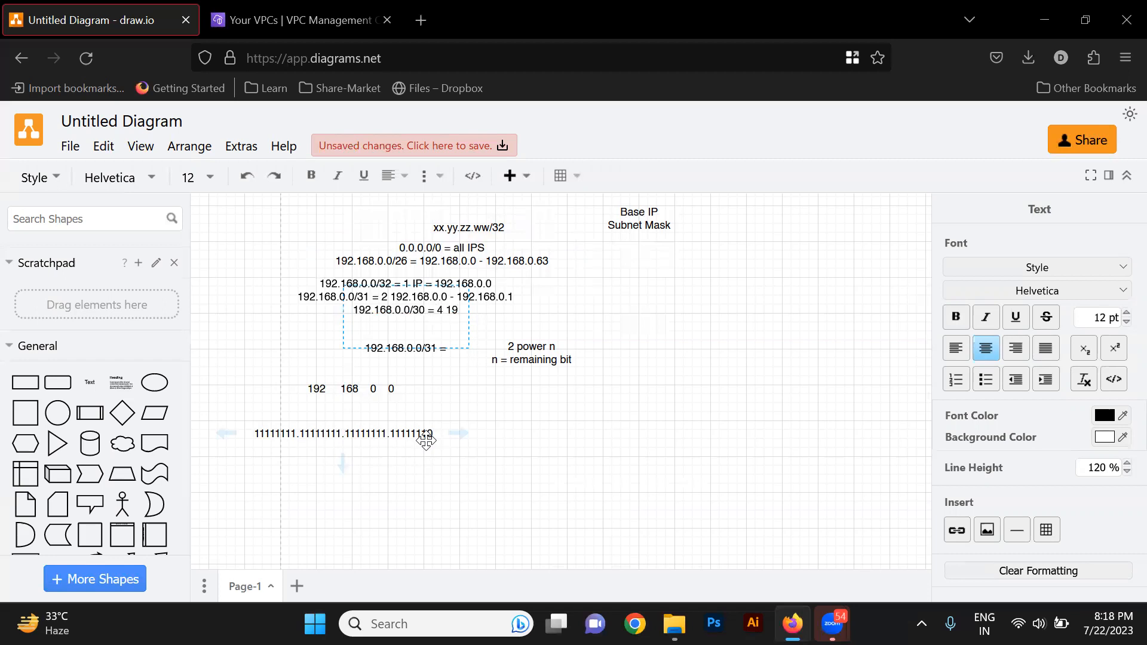
text(68.0)
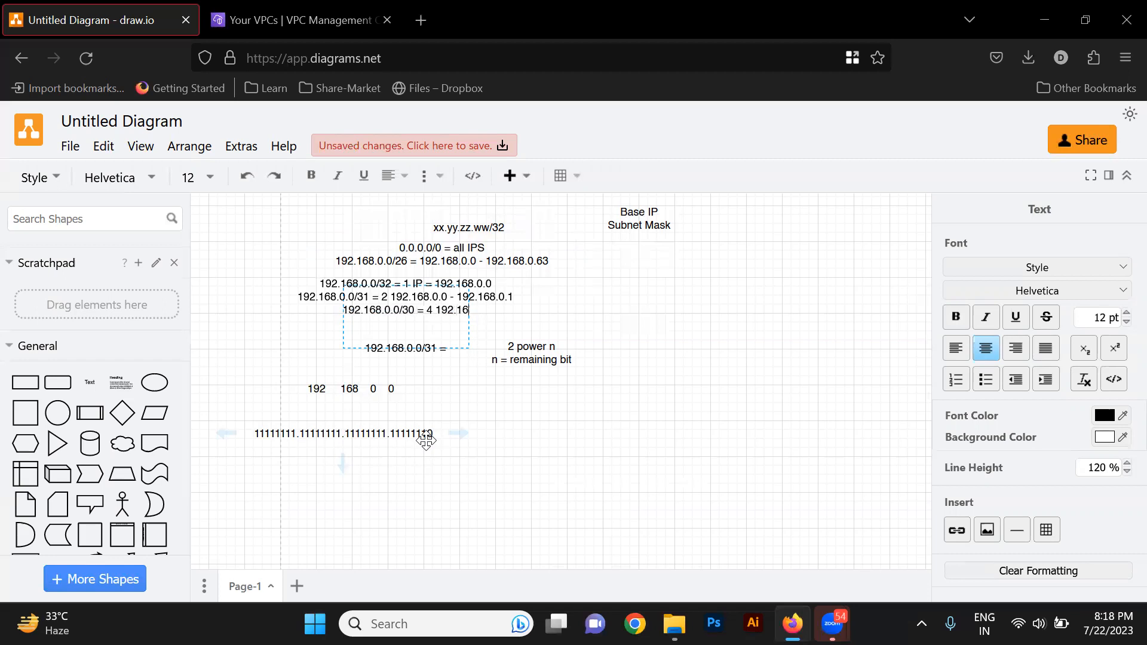
text(.0.)
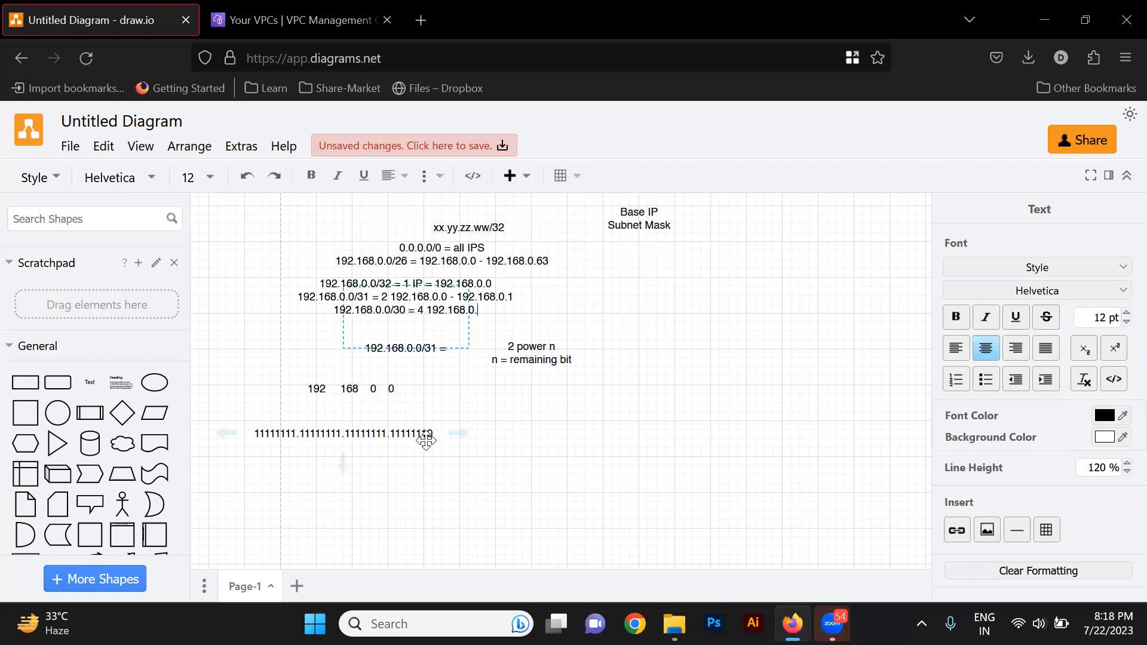
text(0 - 192.168.0)
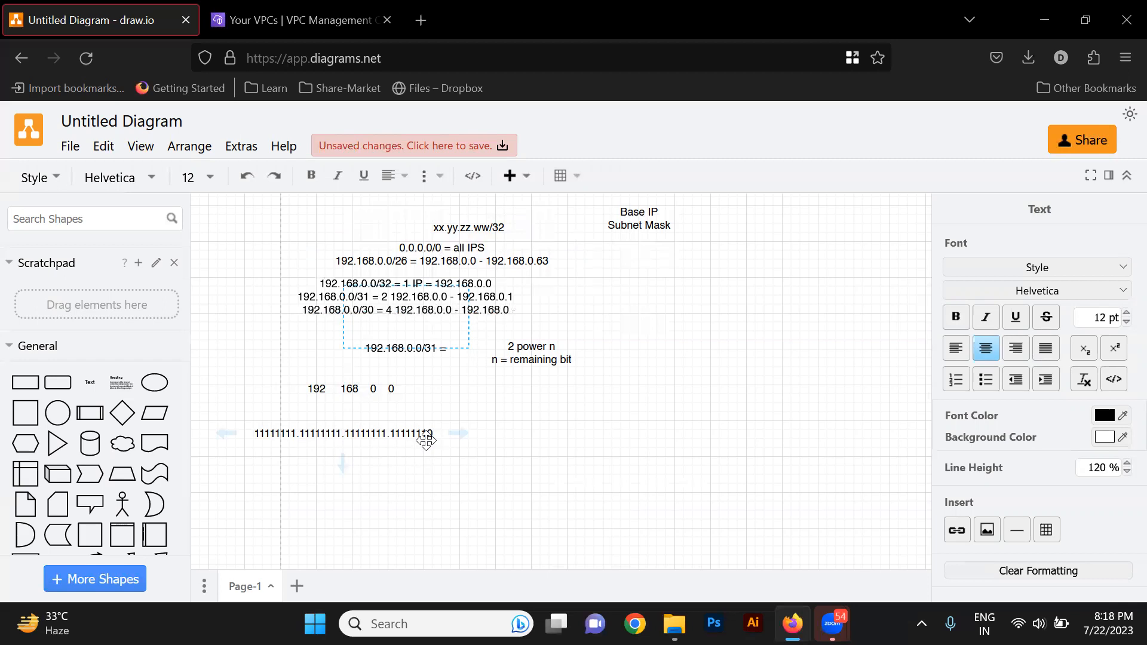
text(.)
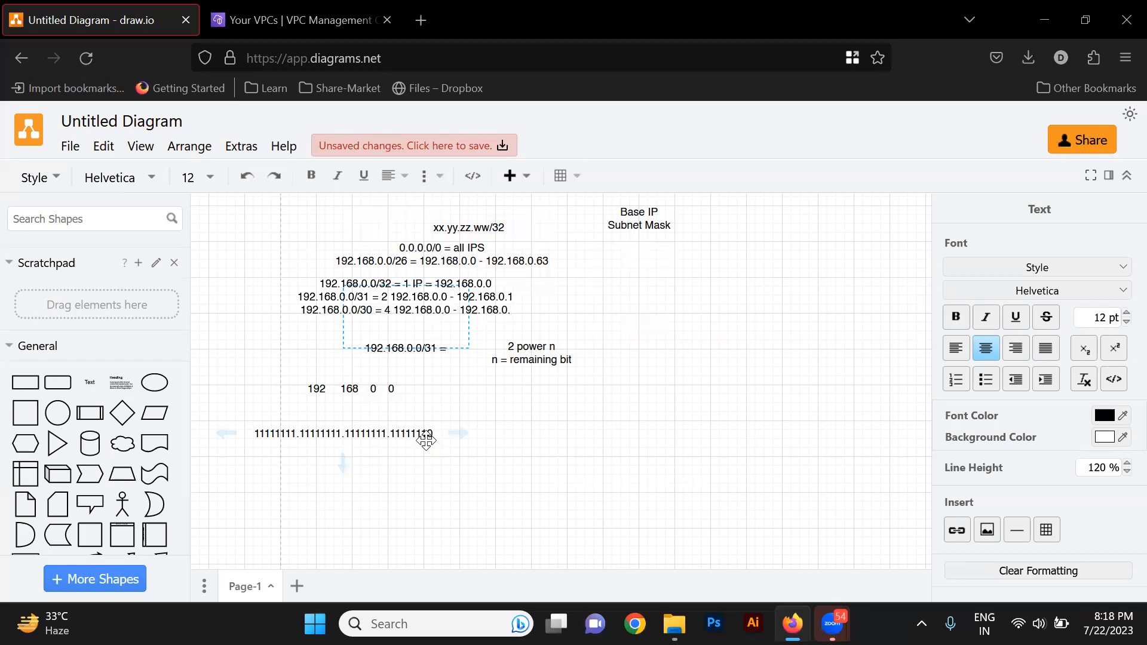
text(3)
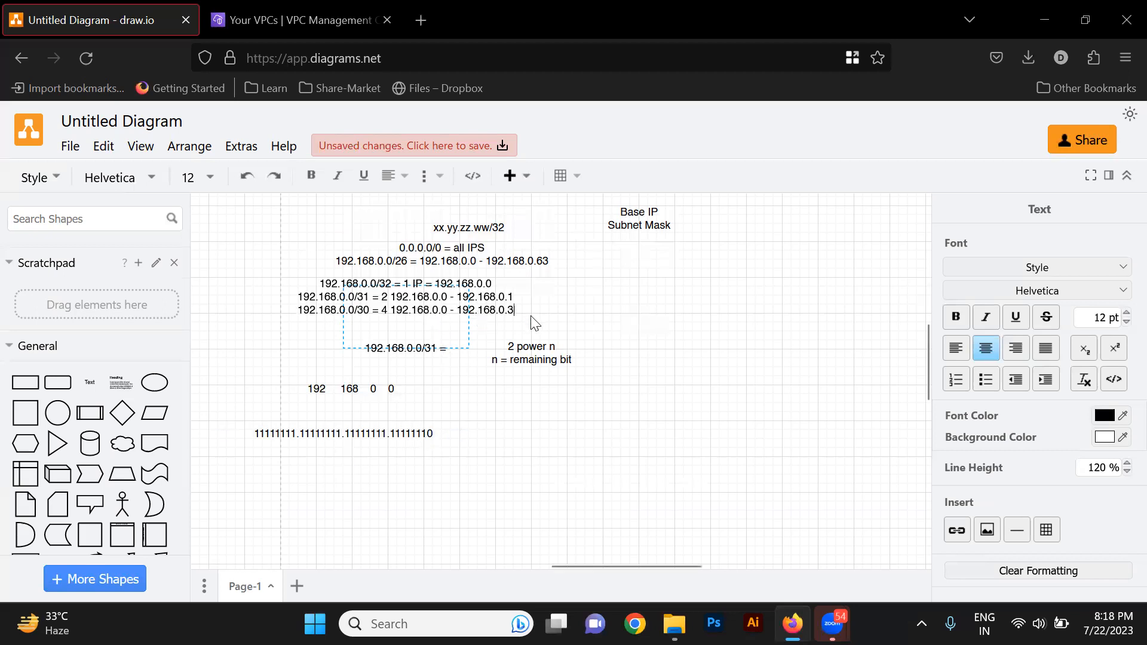
Add the line "/29 = 8 = 192.168.0.0 - 192.168.0.7" directly below the /30 range line in the same text element.
key(Return)
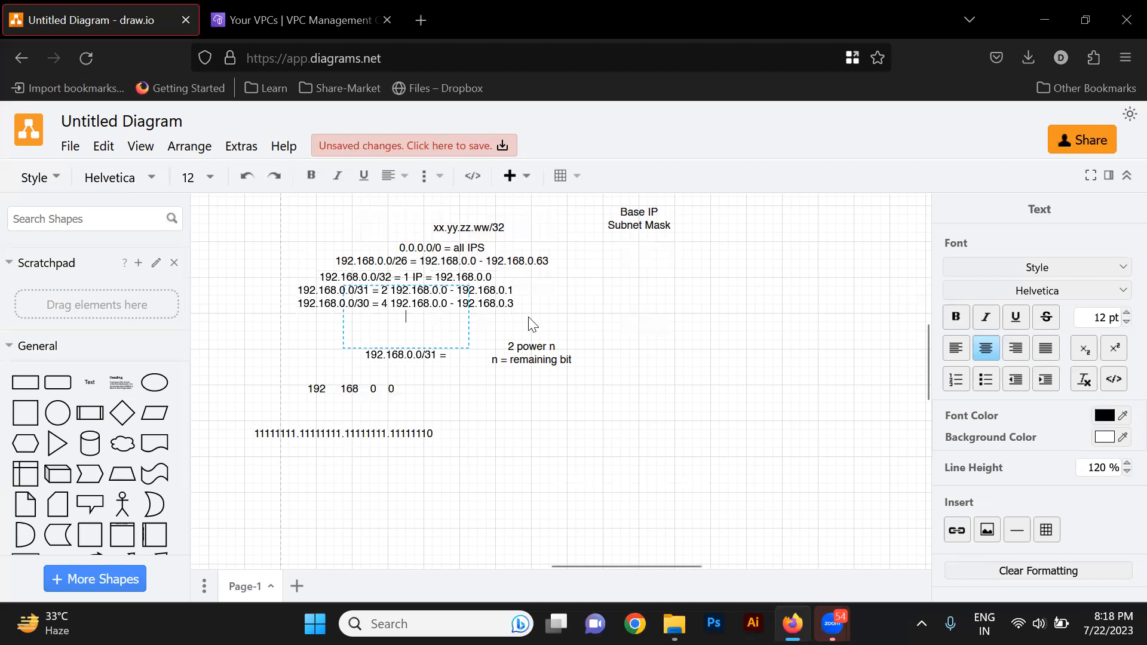
text(/29)
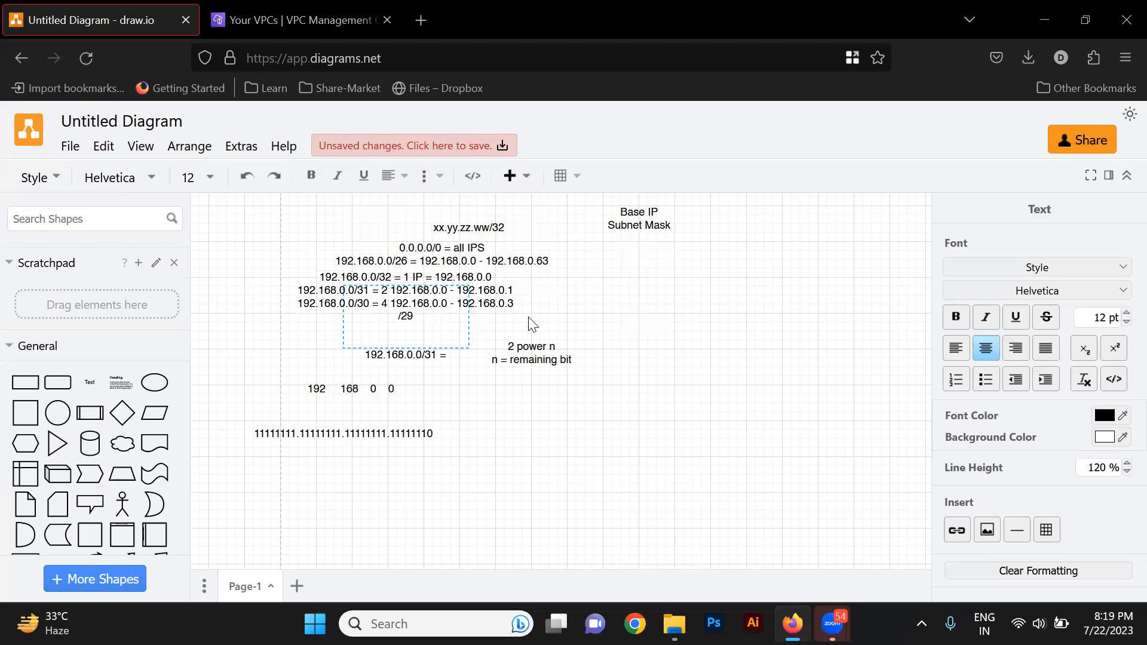
click(381, 434)
mouse_move(381, 435)
mouse_down()
mouse_move(335, 433)
mouse_move(381, 437)
mouse_up()
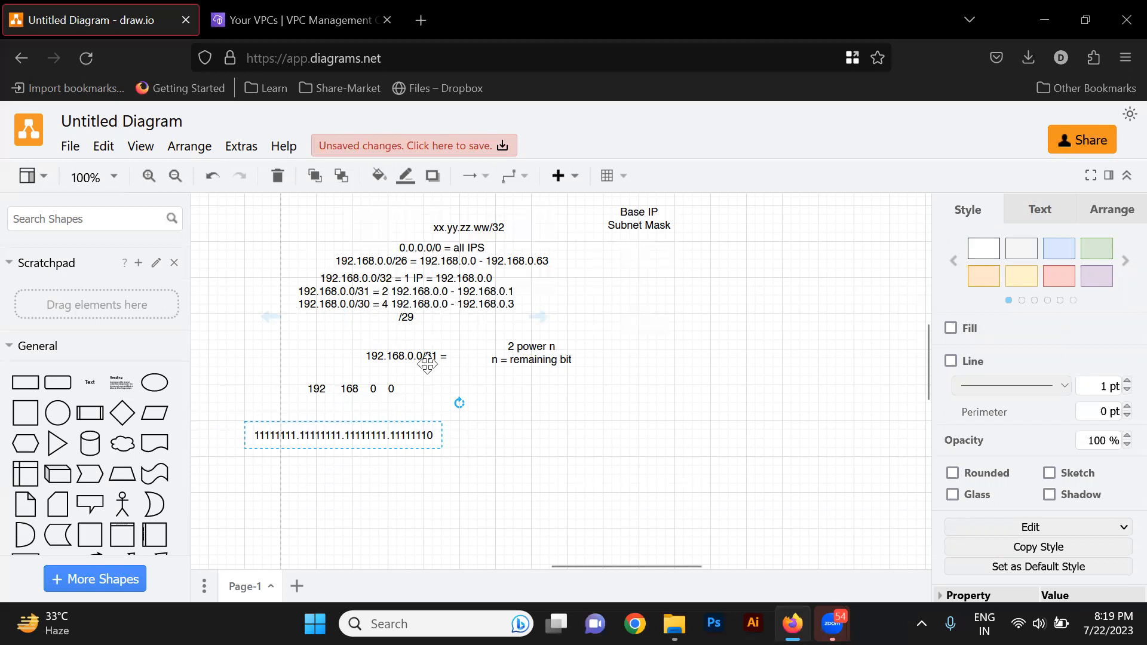
double_click(417, 320)
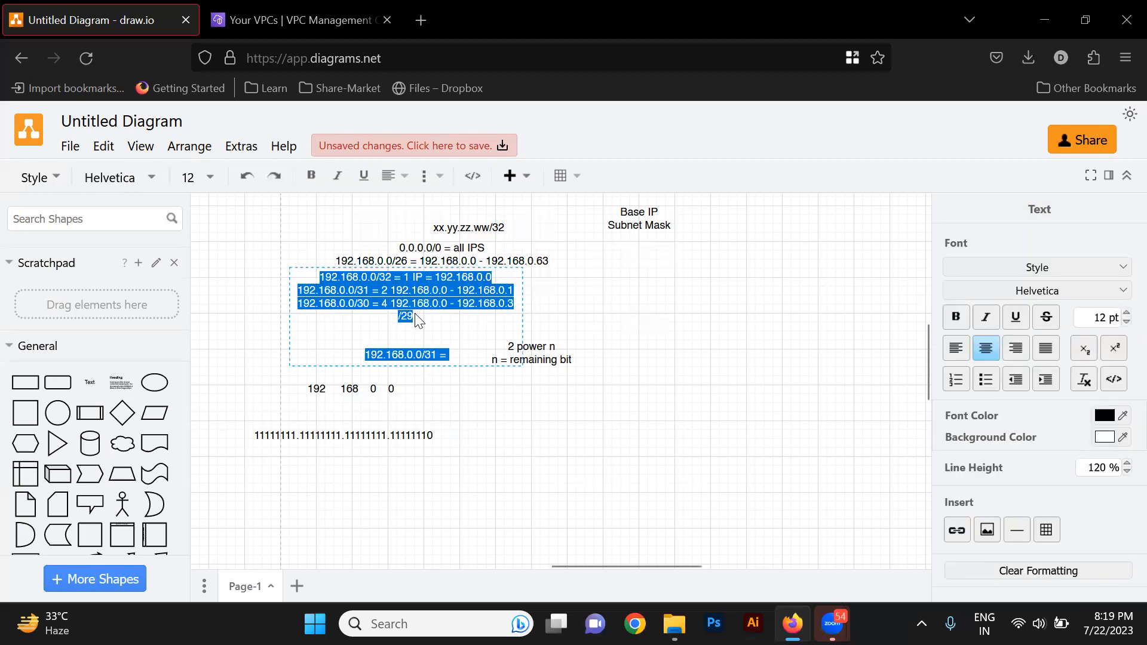
click(417, 319)
text(= 8)
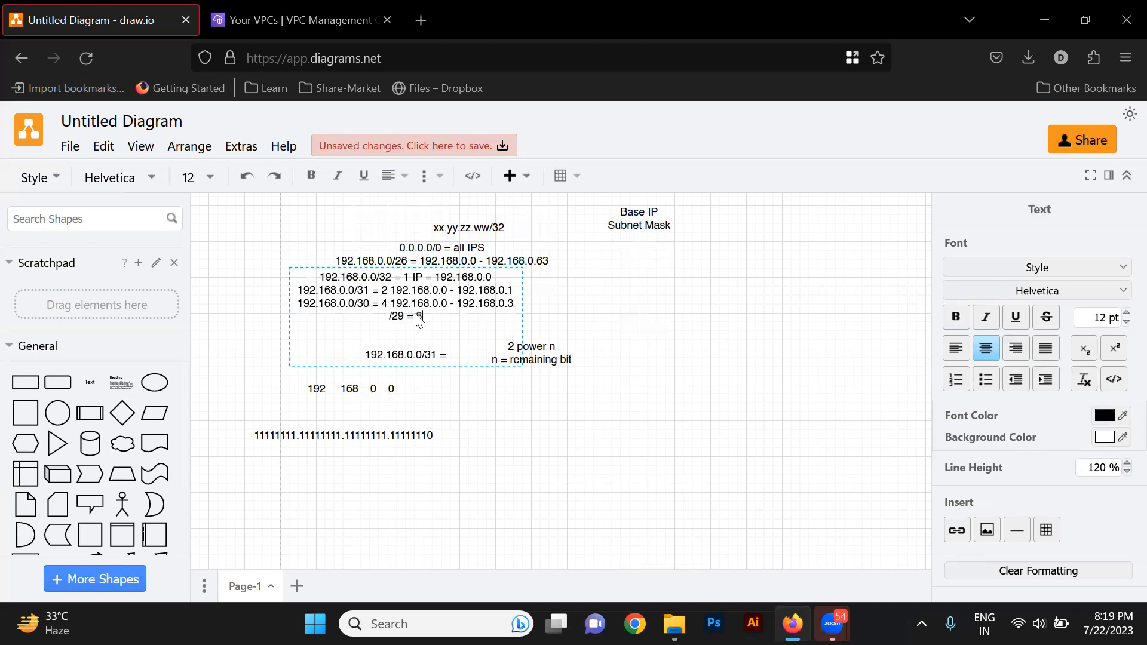
text( = 192.168.0.0 - 192.168.0.)
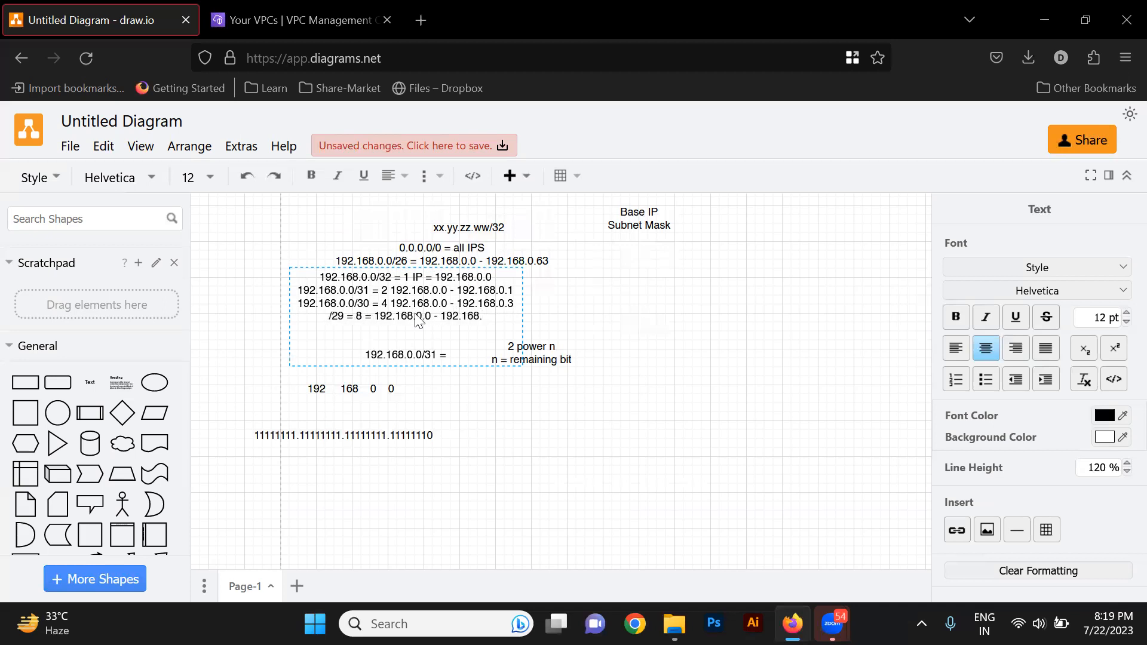
text(7)
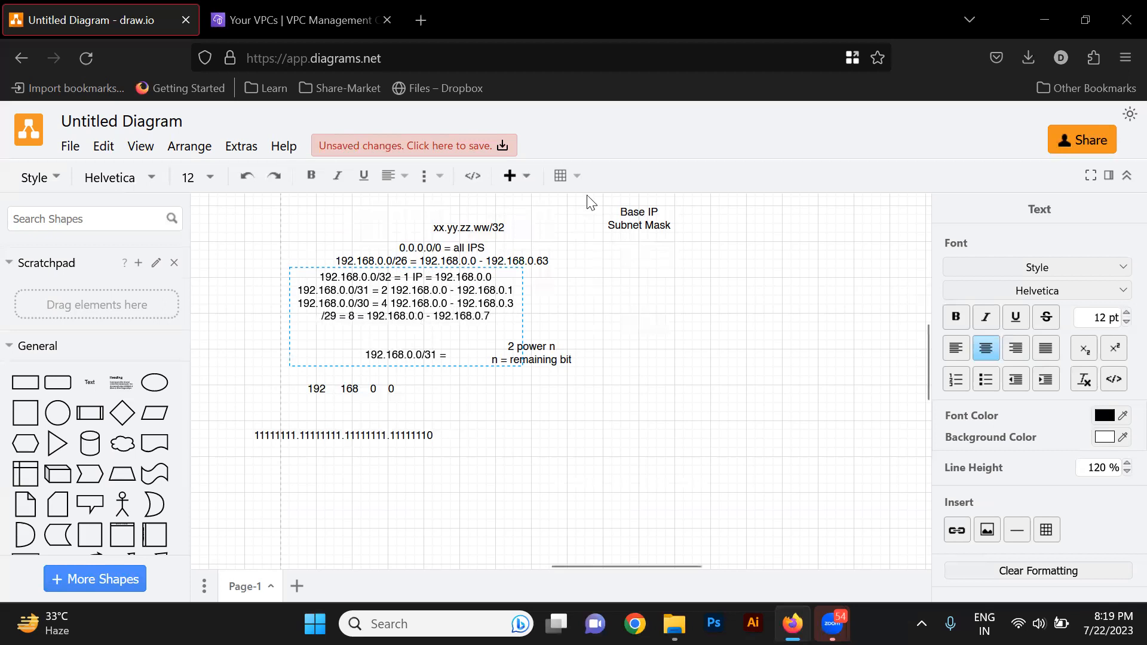
Add the line "/28 = 192.168.0.0 - 192.168.0.15" directly below the /29 line.
key(Return)
text(/)
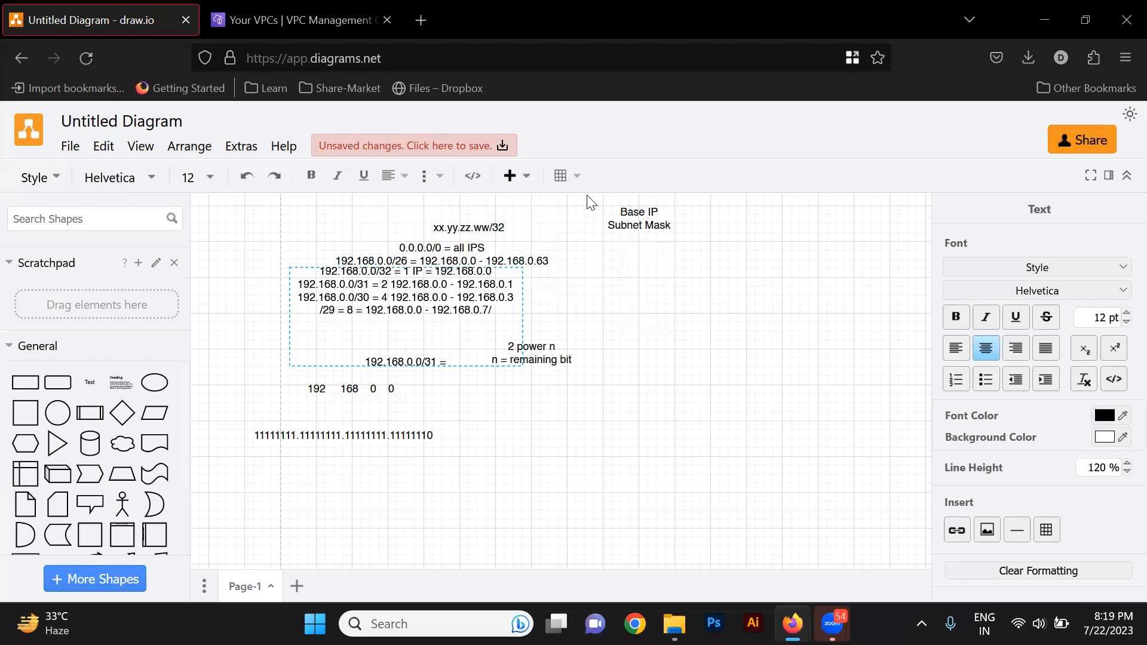
key(BackSpace)
key(Return)
text(/)
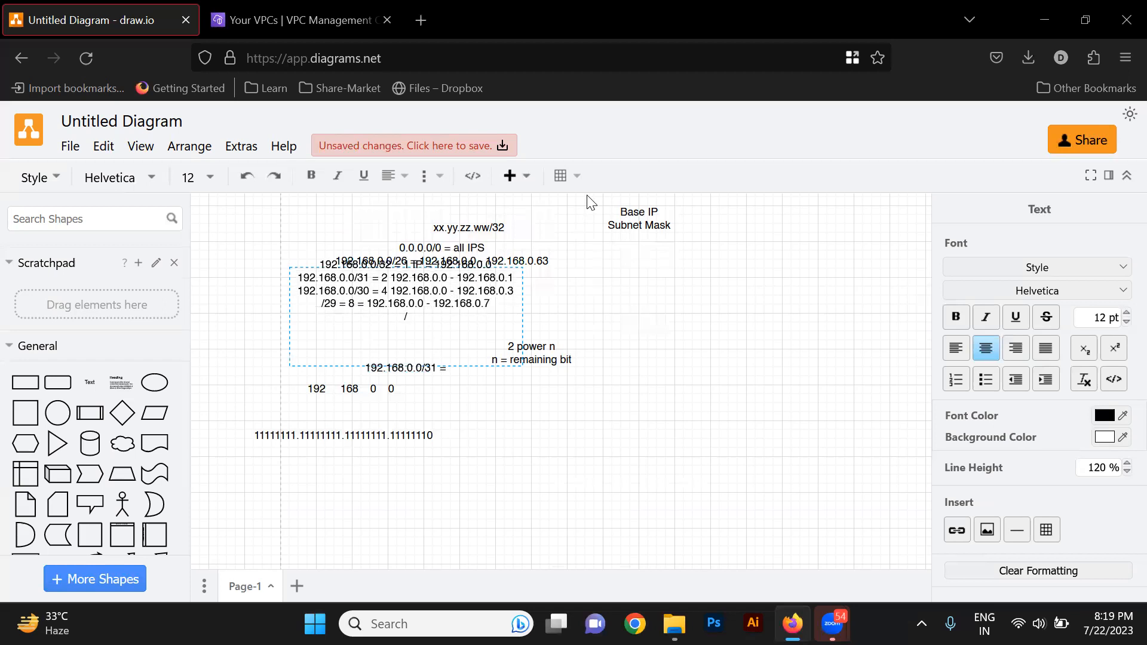
text(28 =)
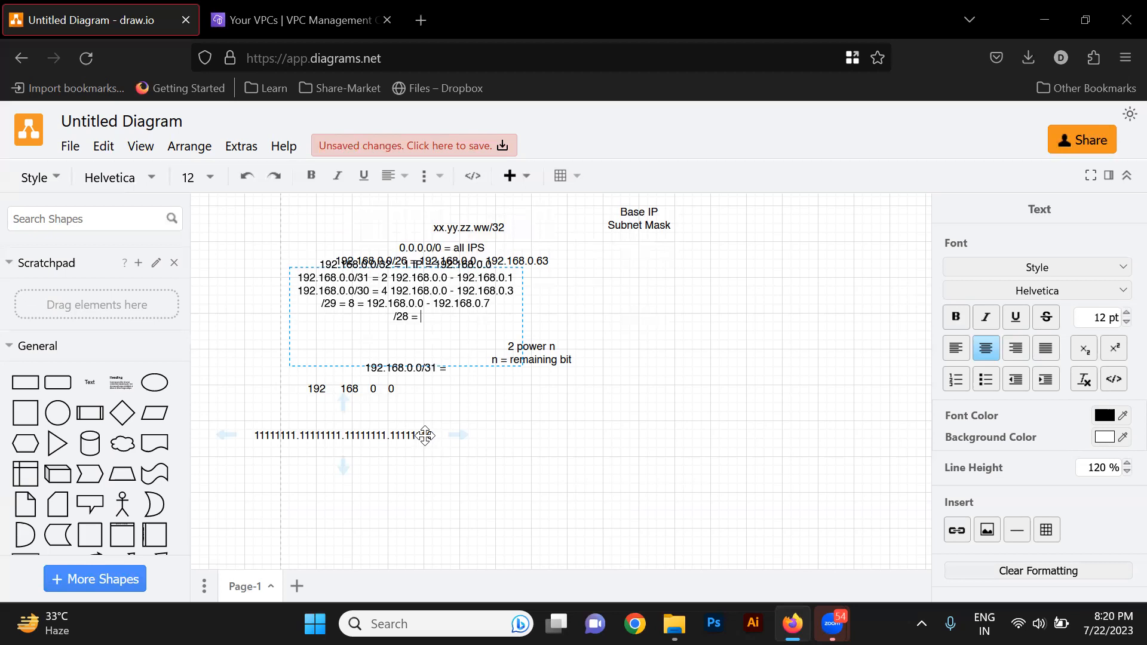
text(192.168.0.0 - 192.168.0)
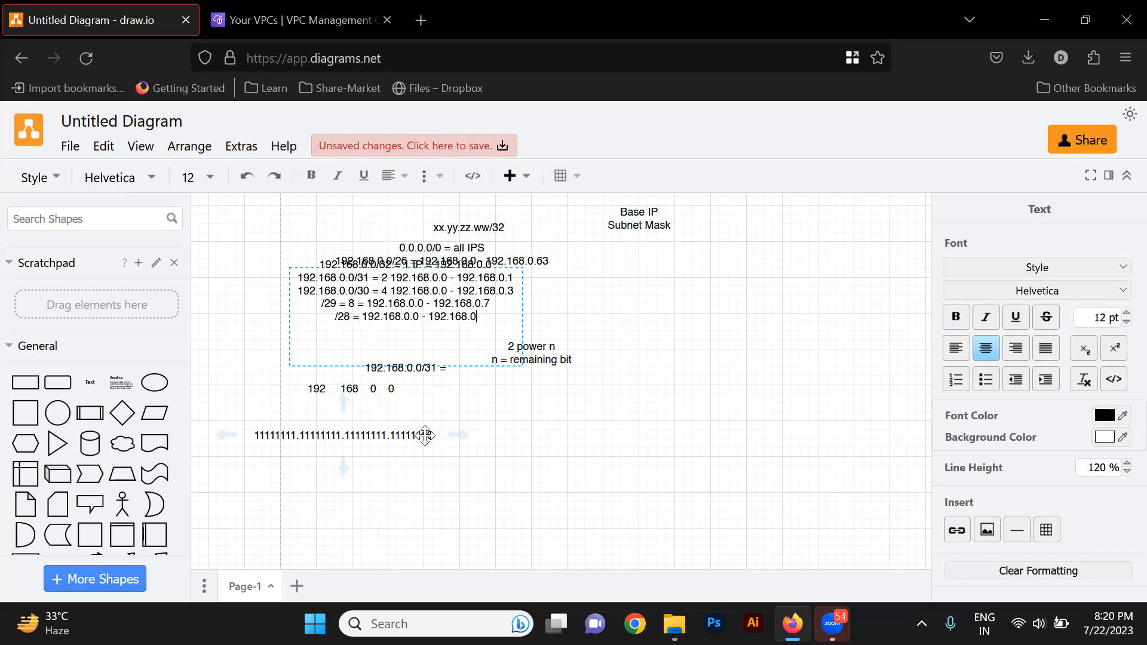
text(.15)
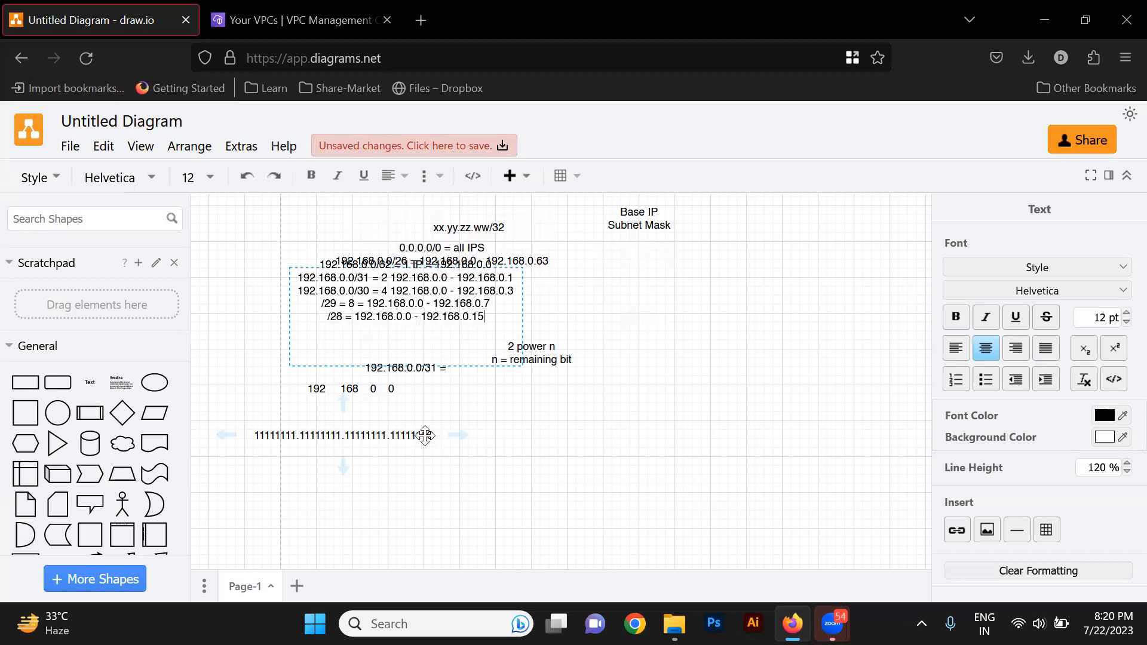
Add the line "/27 = 192.168.0.0 - 192.168.0.31" directly below the /28 line.
key(Return)
text(/27)
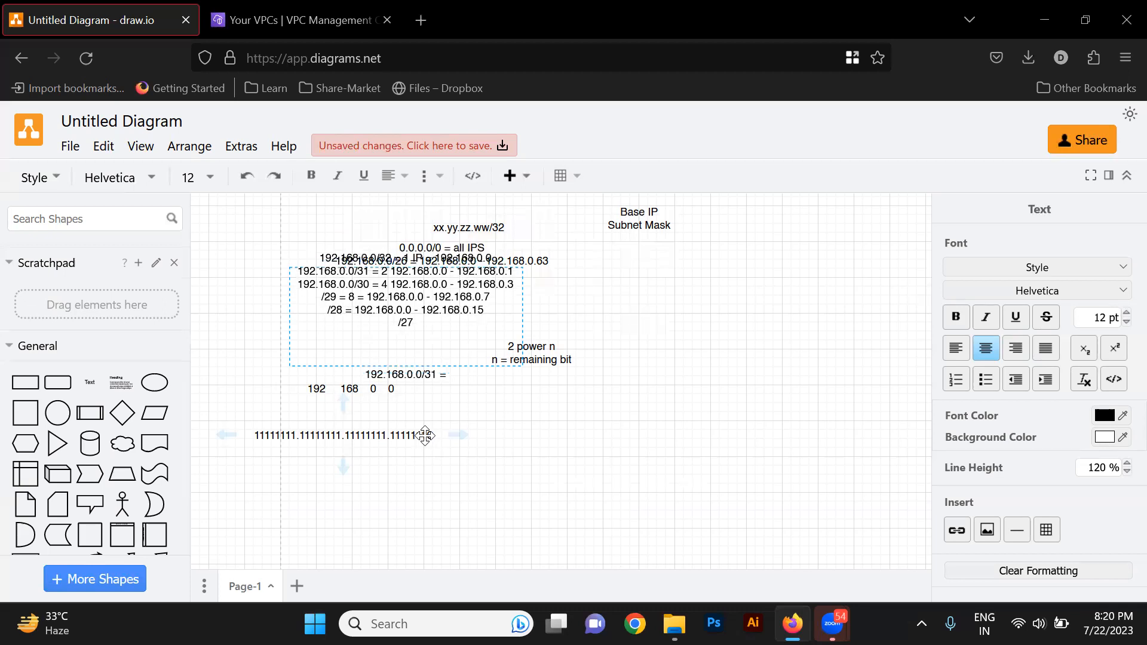
text( =)
text(192.168.0.0 - 192.168.0.31)
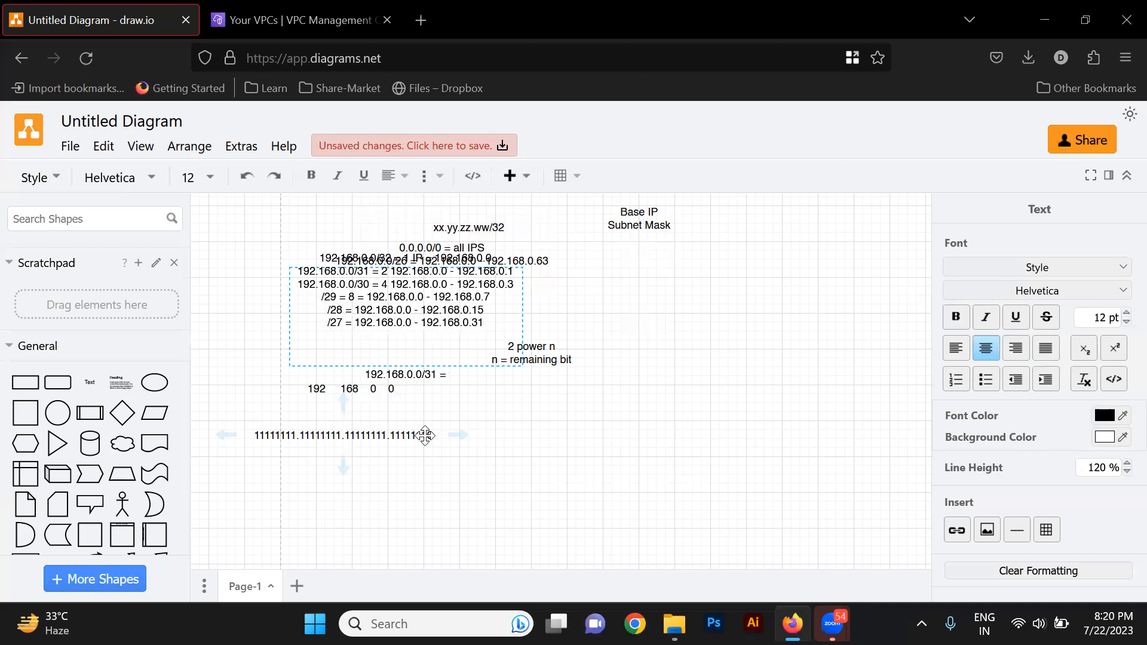
Add "192.168.0.0/24" below the /27 line, separated by two blank lines, and finish editing the text element.
key(Return)
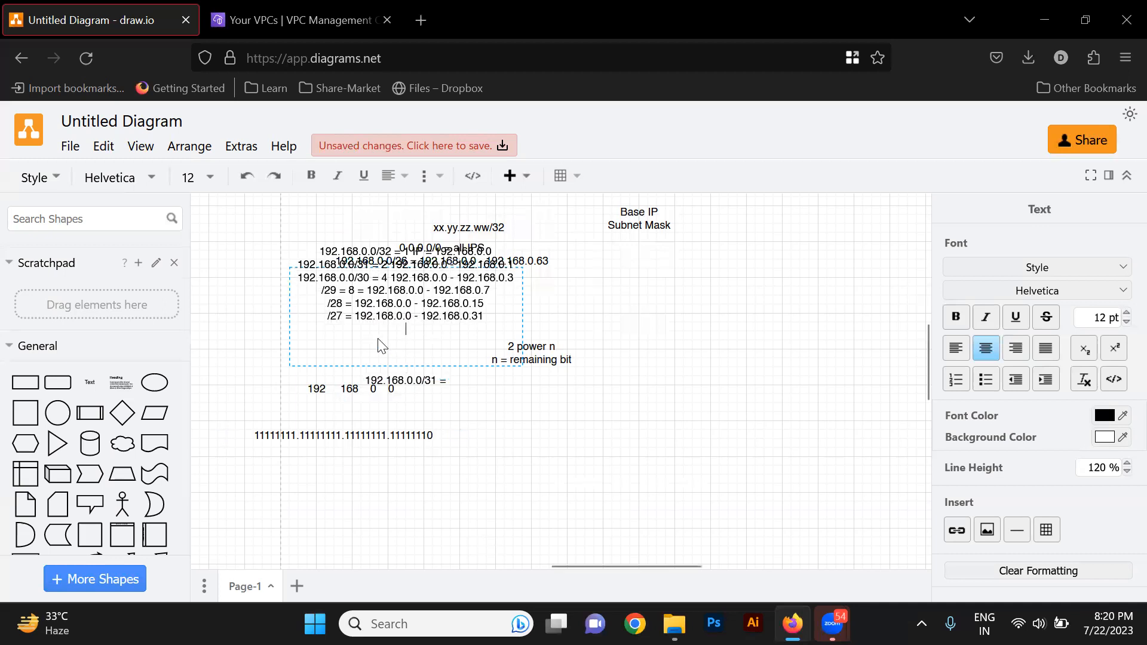
key(Return)
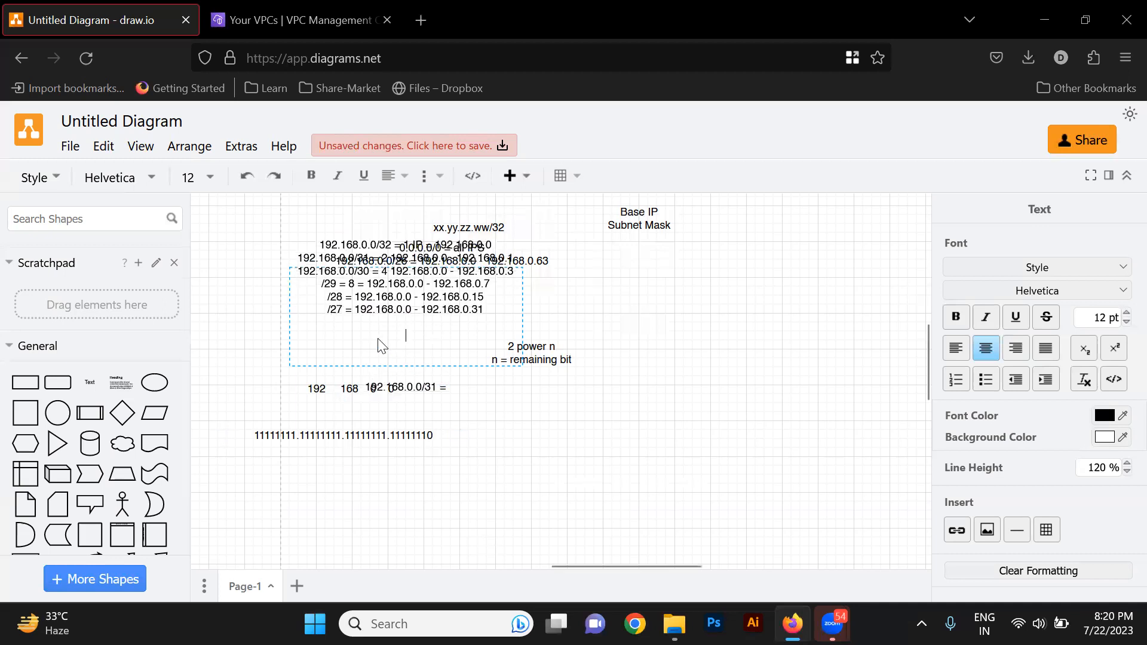
key(Return)
text(192)
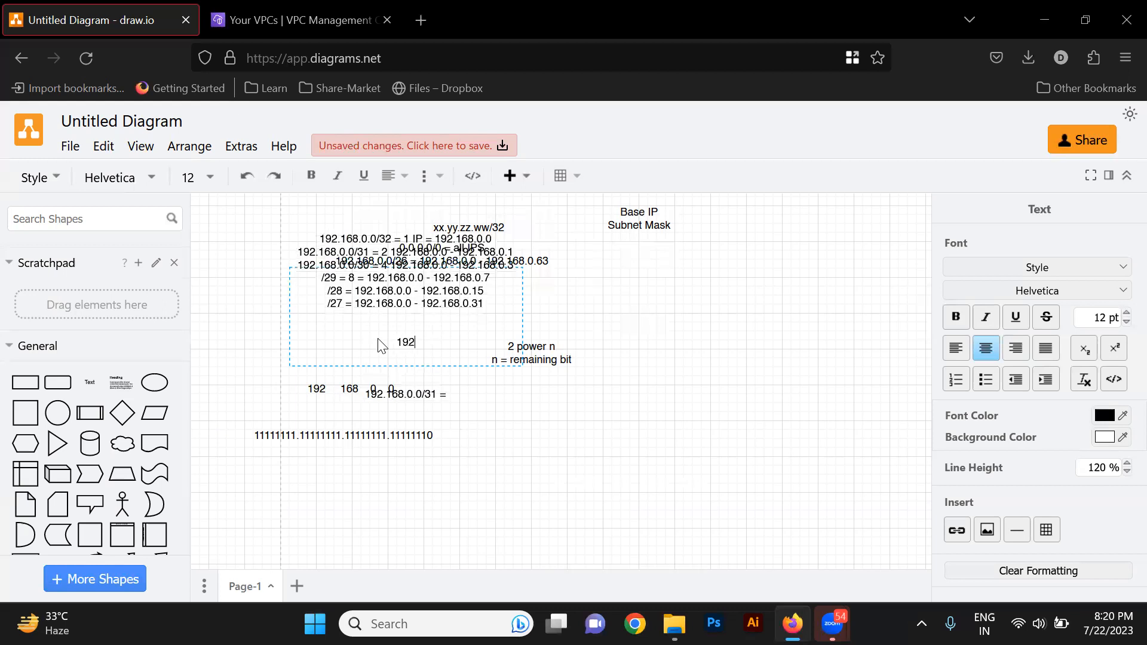
text(.168.0.0/24)
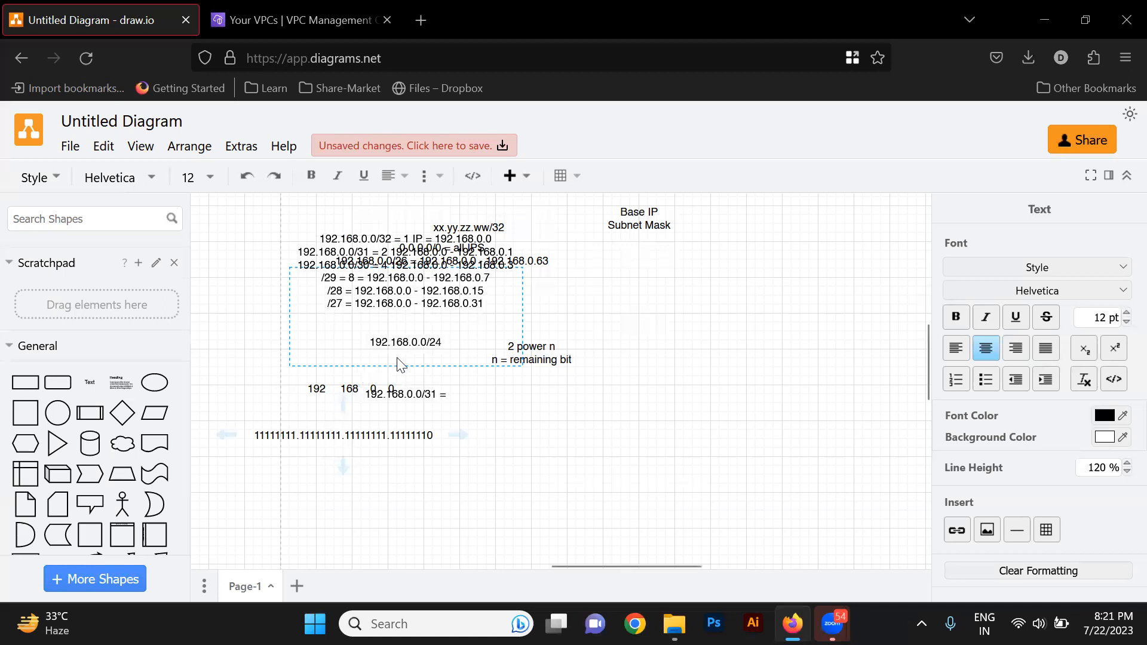
click(270, 435)
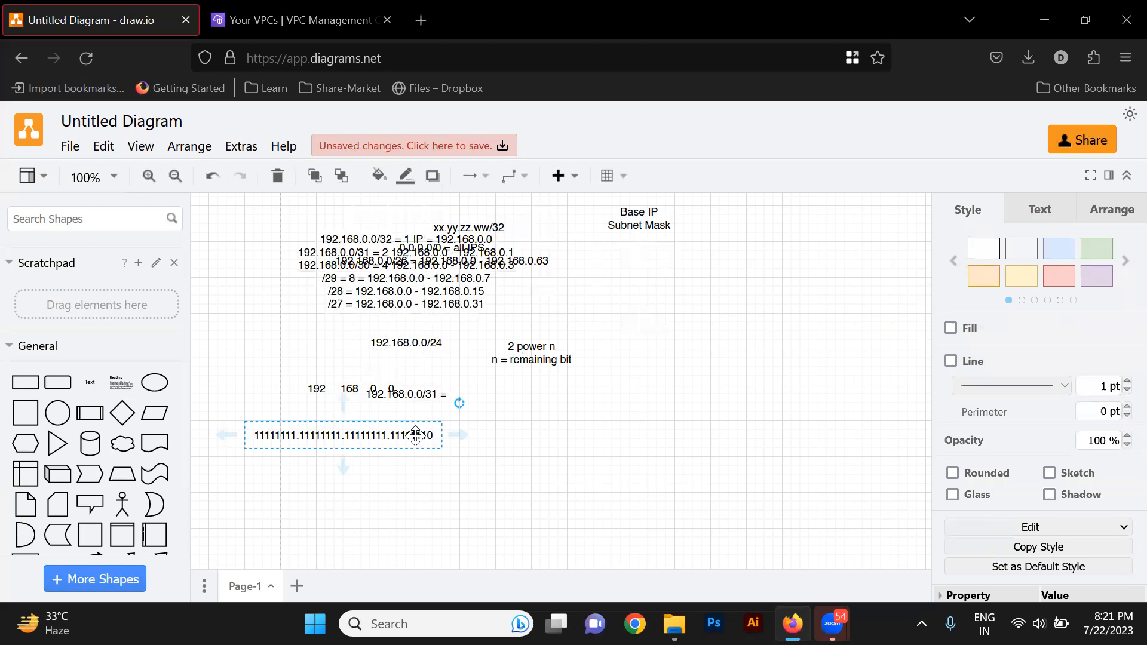
double_click(484, 399)
key(Escape)
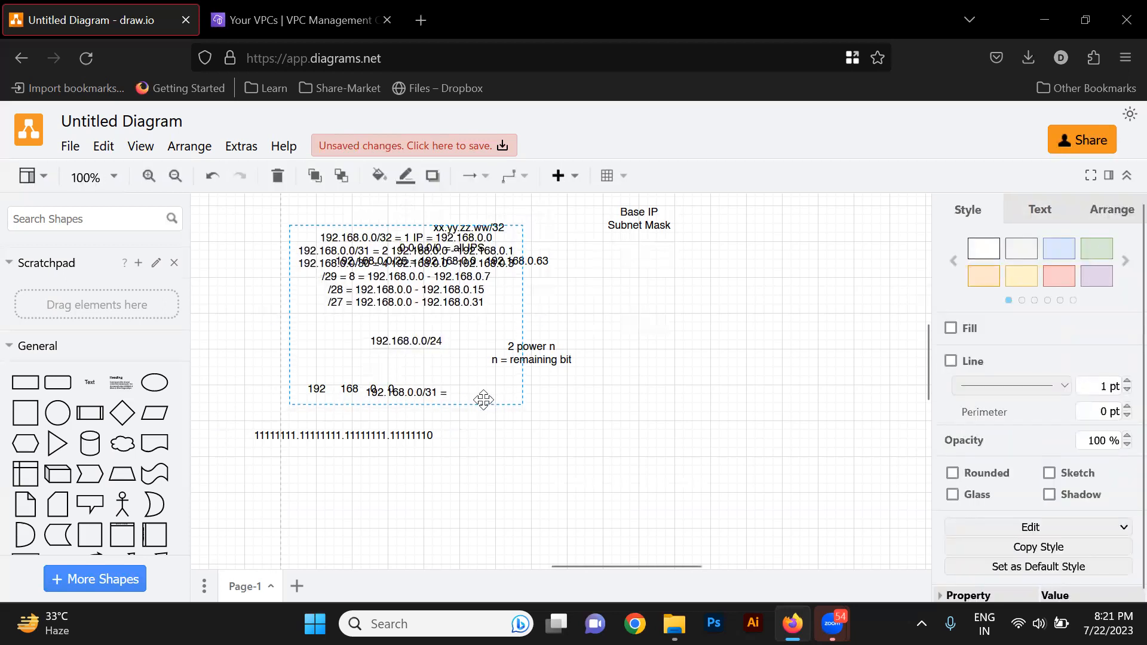
Insert a rounded rectangle below the "2 power n" text and label it "192.168.0.0 - 192.168.0.255".
click(561, 441)
double_click(558, 434)
click(559, 435)
text(1)
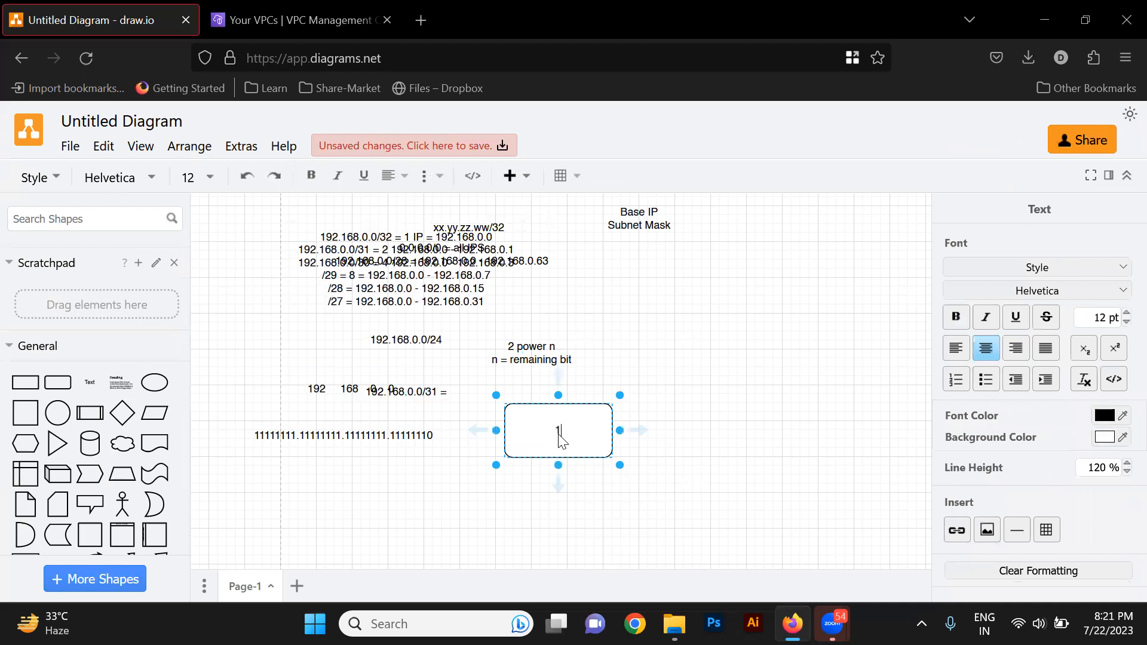
text(92.168.0.0 - 192.168.0.253)
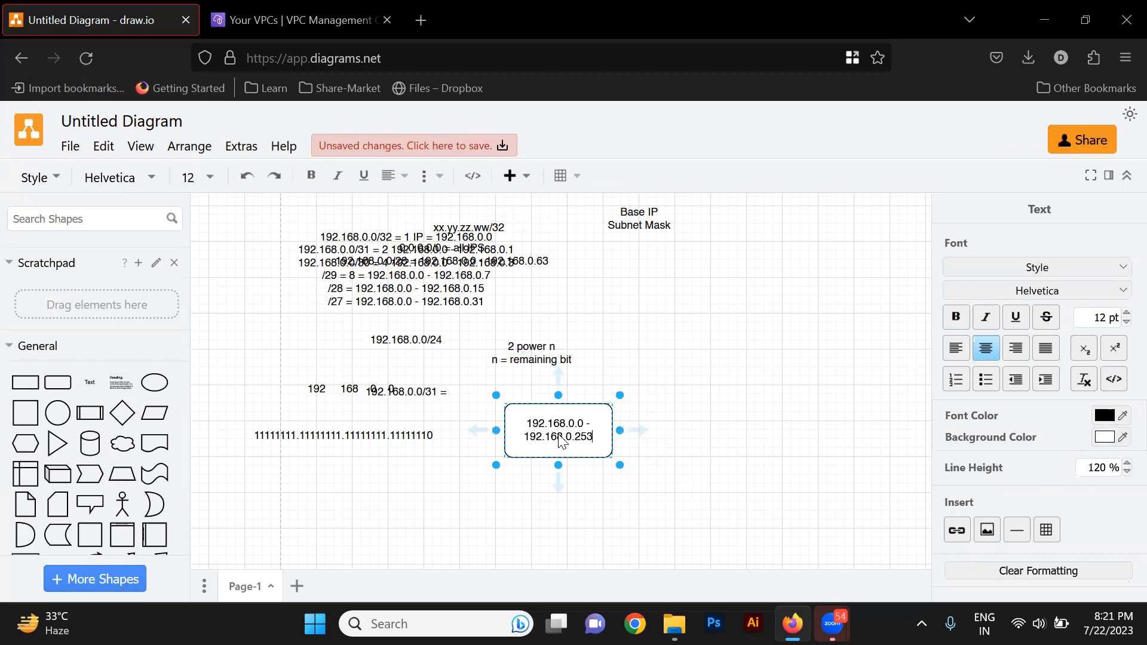
key(BackSpace)
text(5)
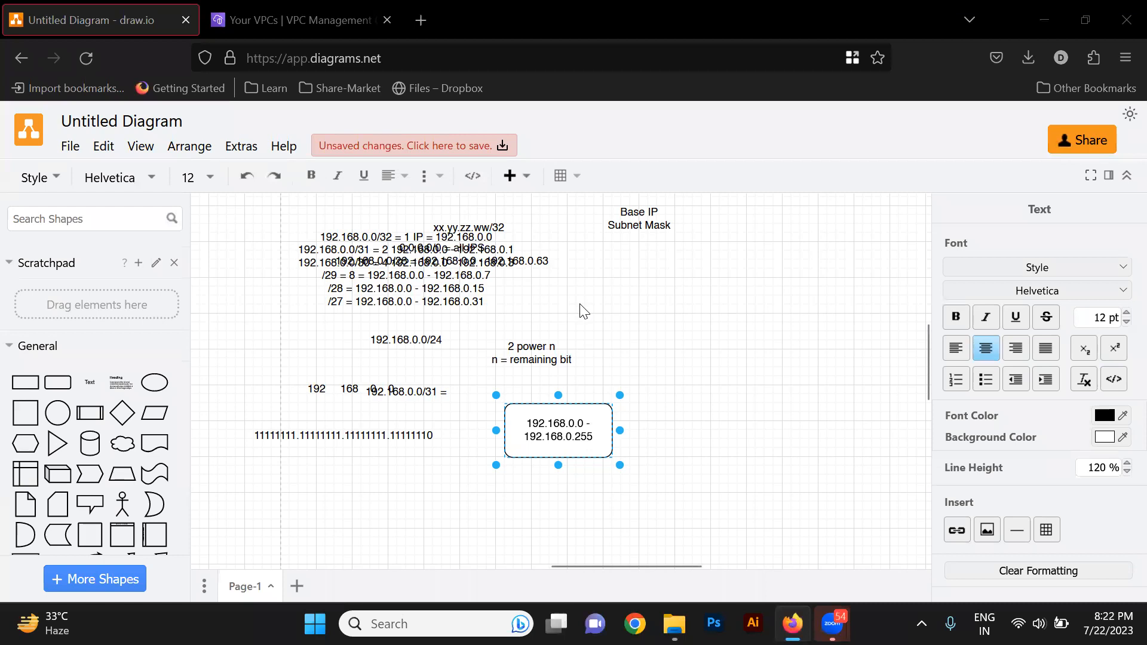
click(426, 19)
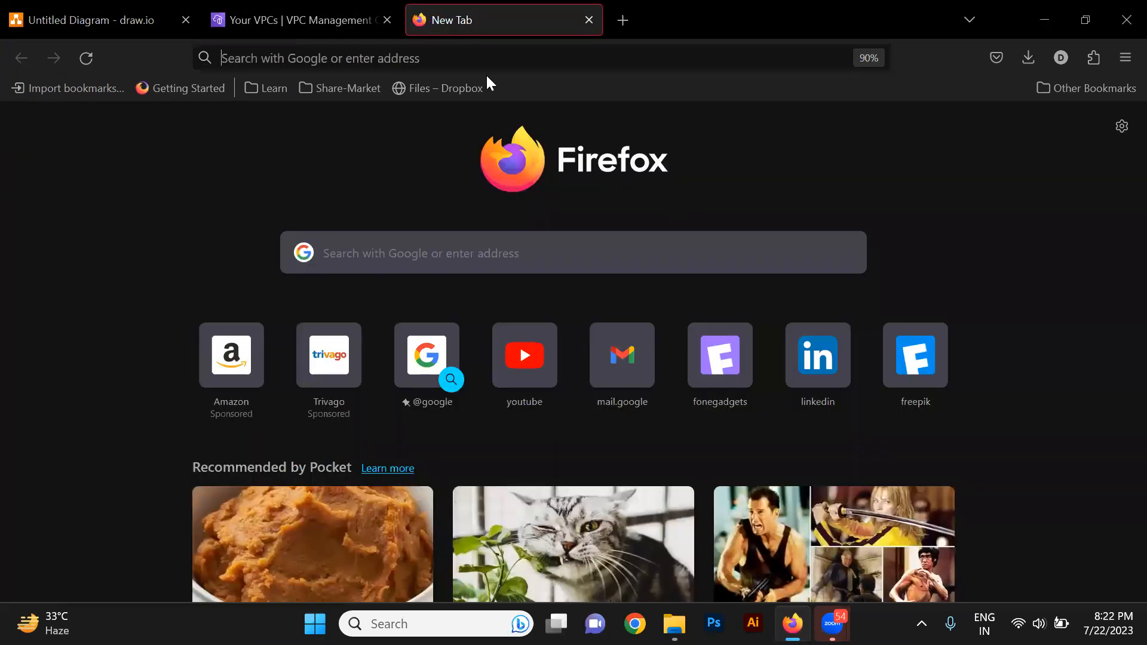
text(ipadd)
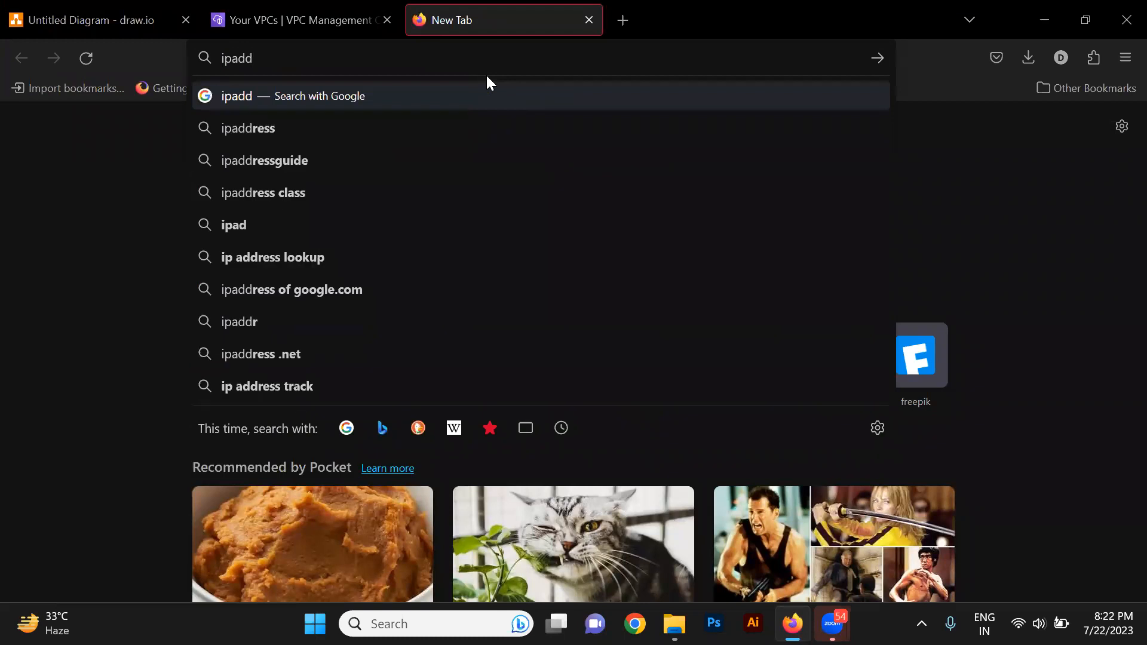
text(ress)
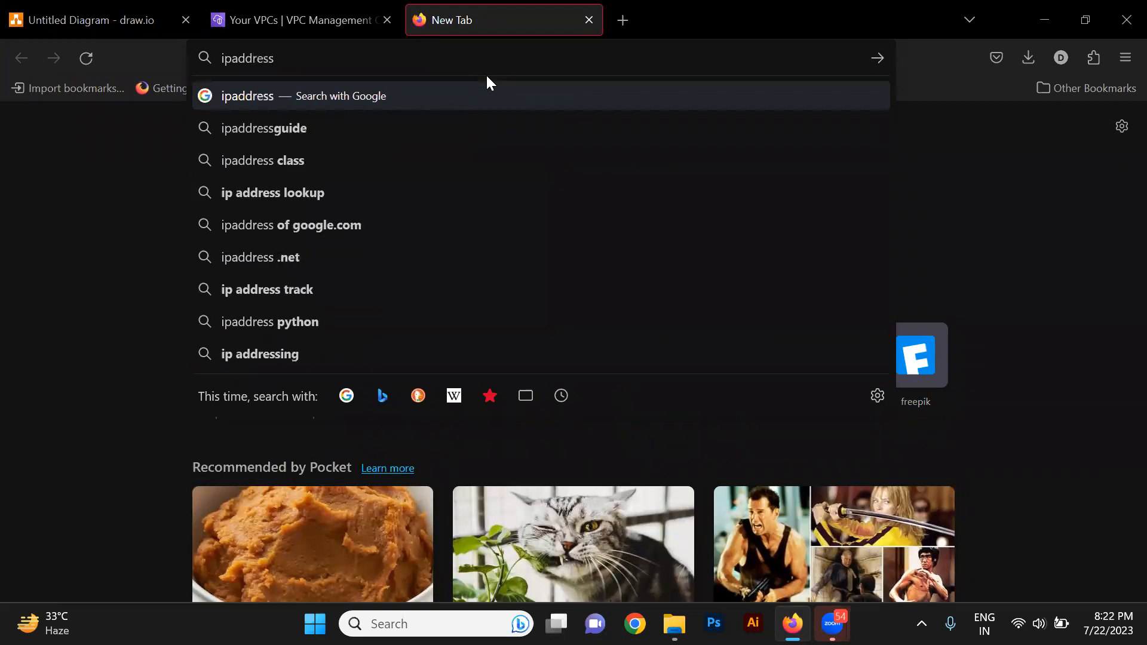
text(guide)
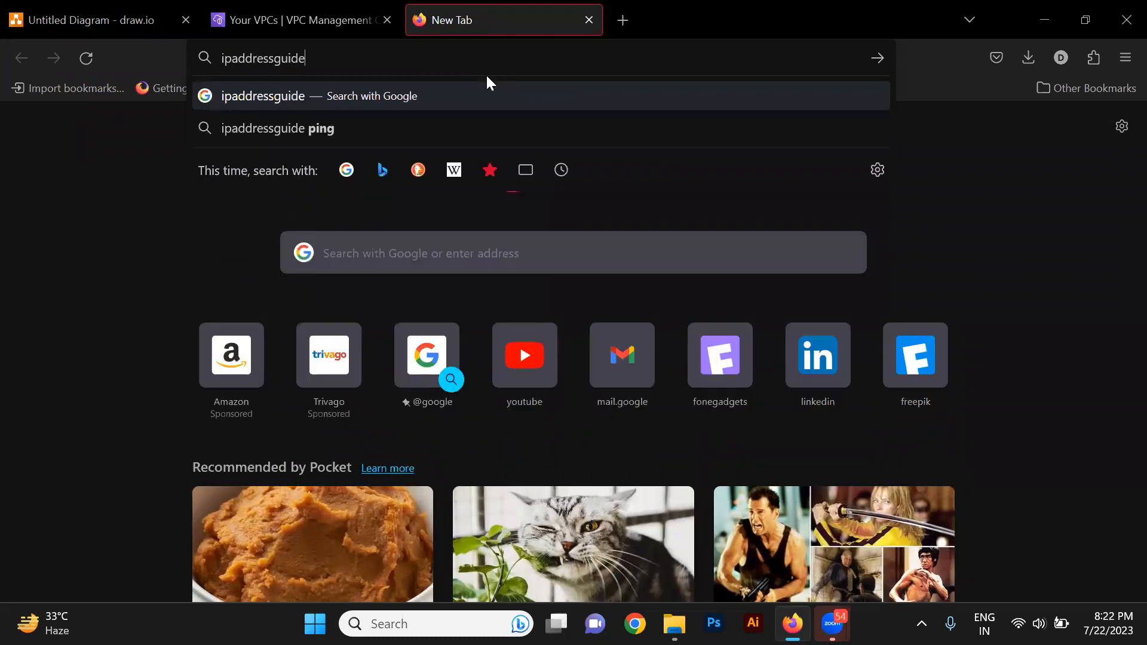
key(Return)
click(181, 323)
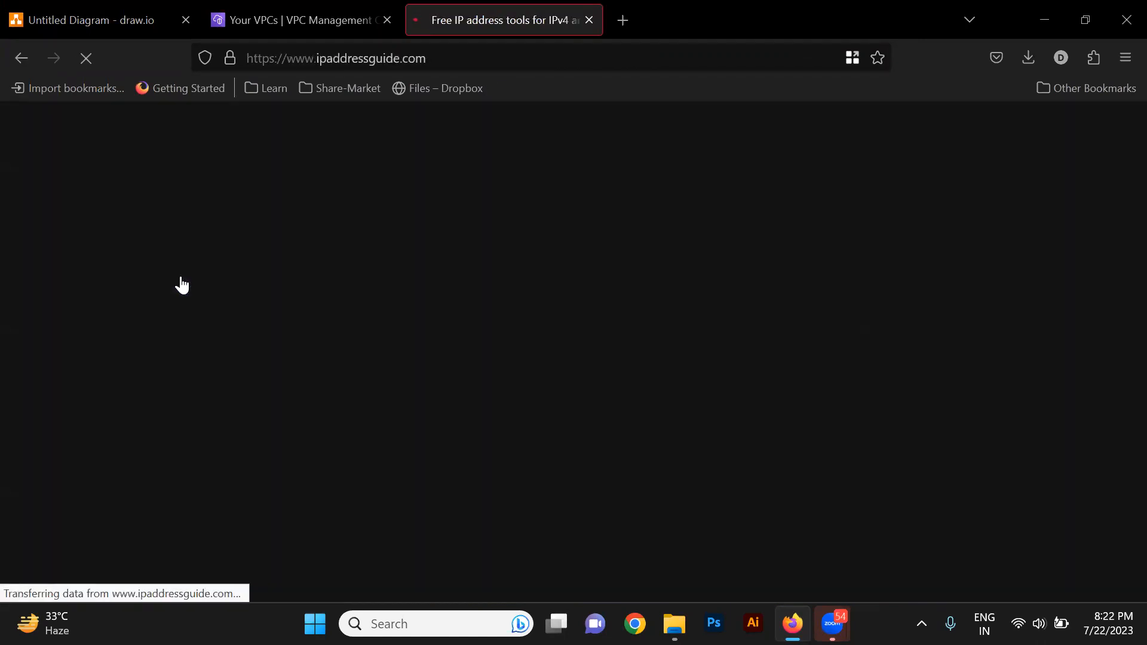
Look over the IP address tools home page, then open the site's /cidr page at its CIDR to IP Range calculator.
scroll(298, 379, down, 3)
scroll(300, 385, down, 4)
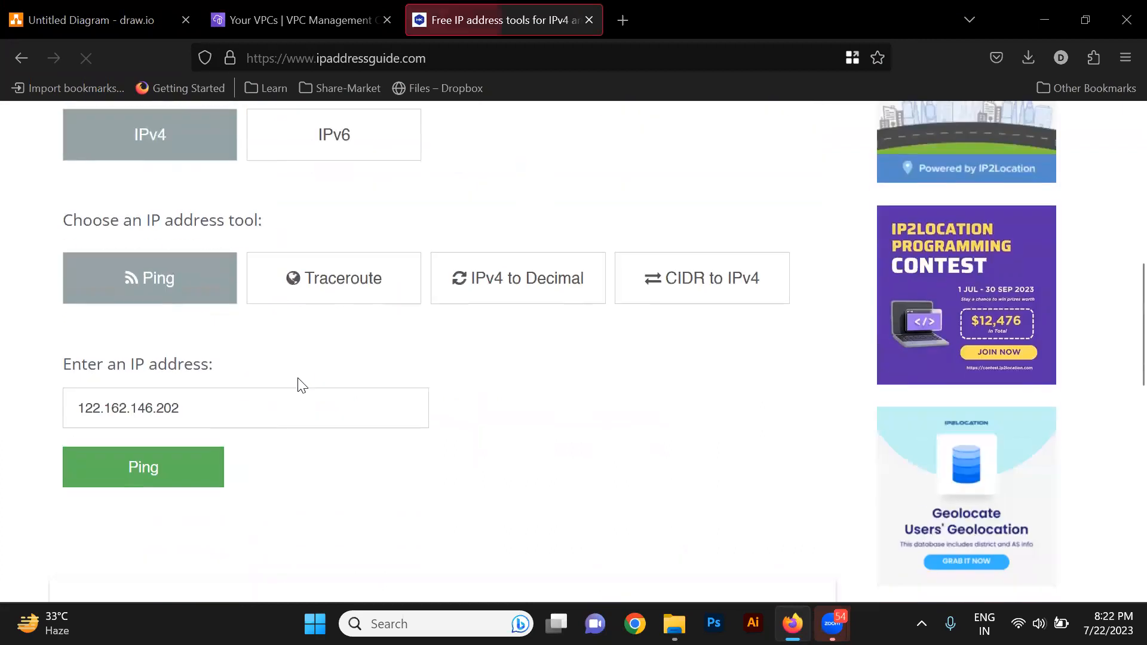
scroll(448, 423, down, 1)
scroll(452, 423, down, 5)
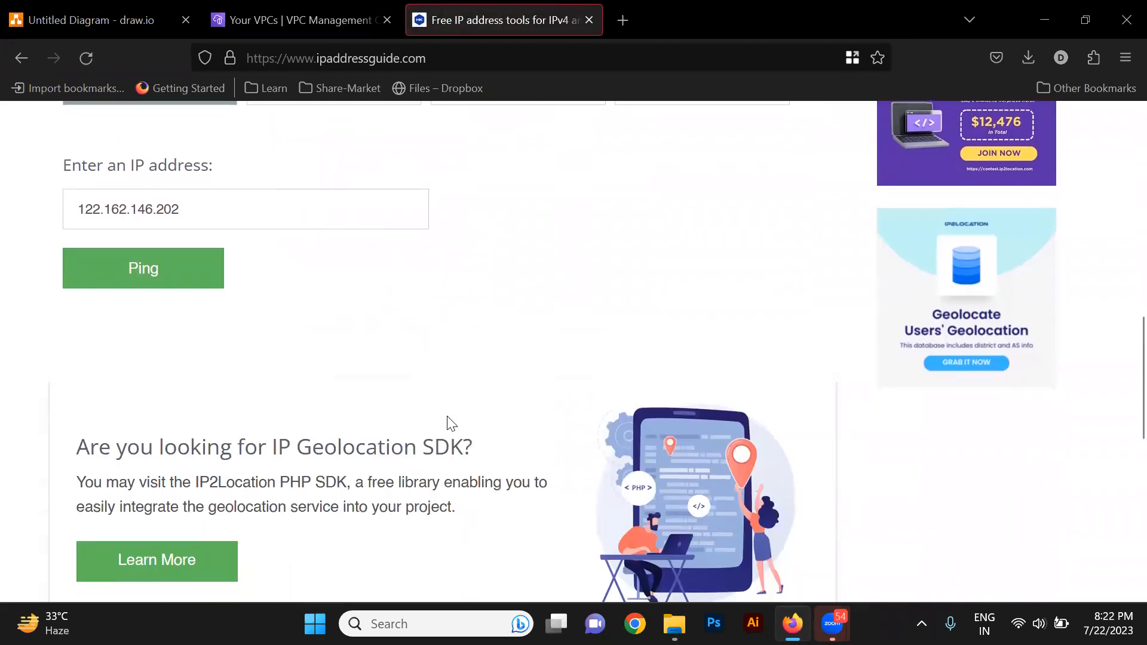
scroll(451, 423, up, 8)
scroll(451, 423, up, 6)
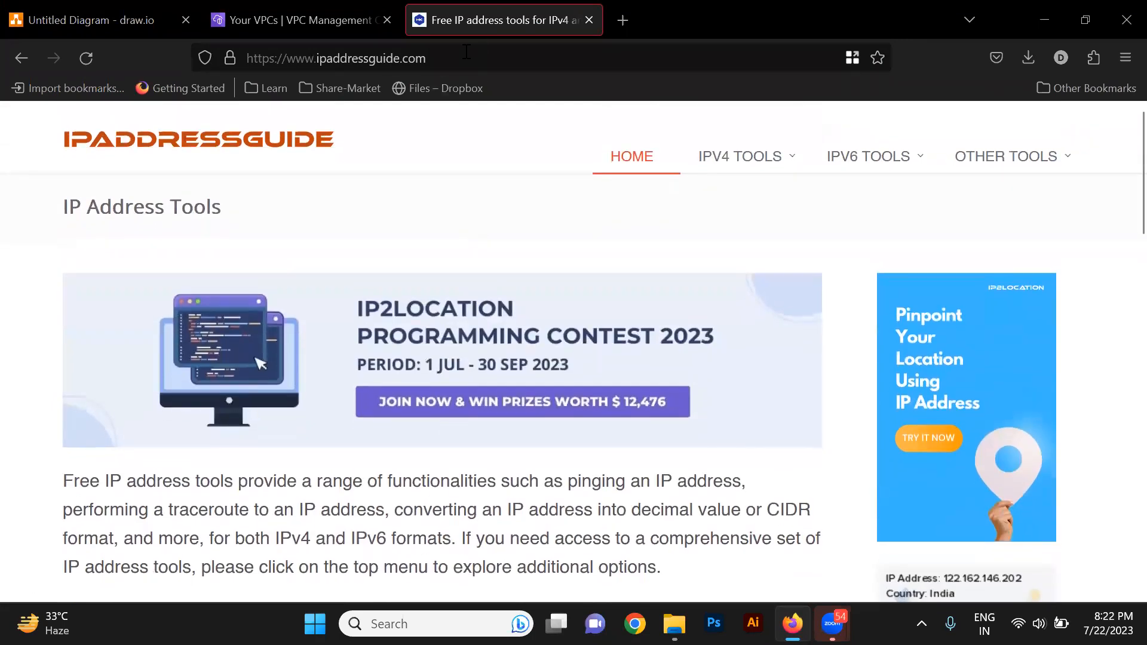
click(466, 54)
click(467, 53)
text(/cidr)
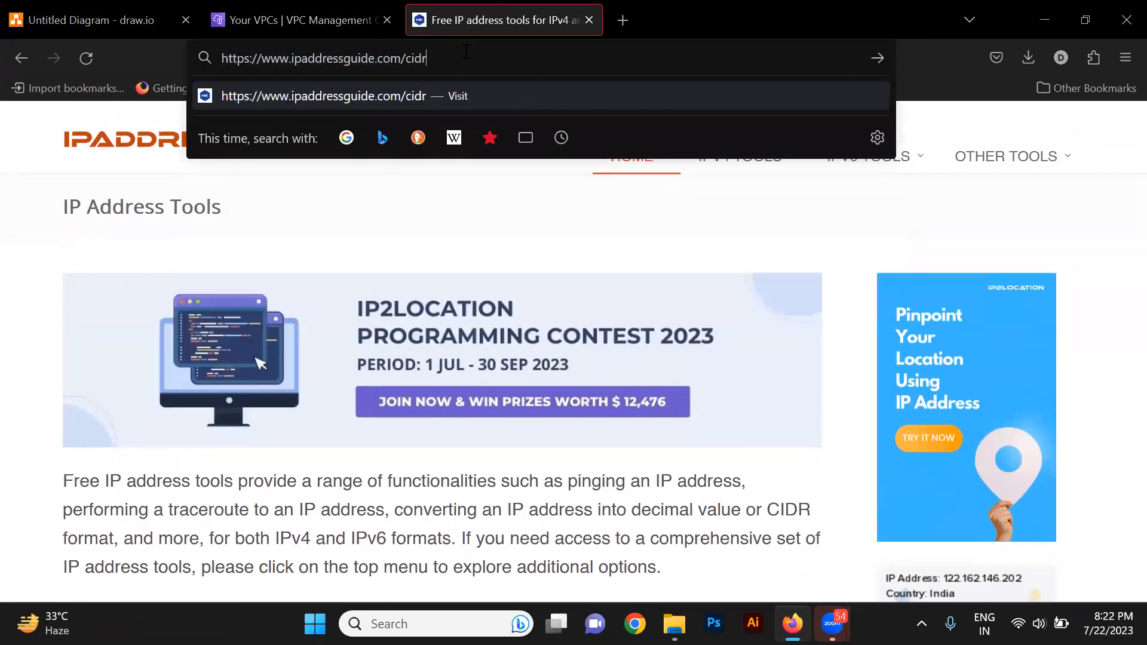
key(Return)
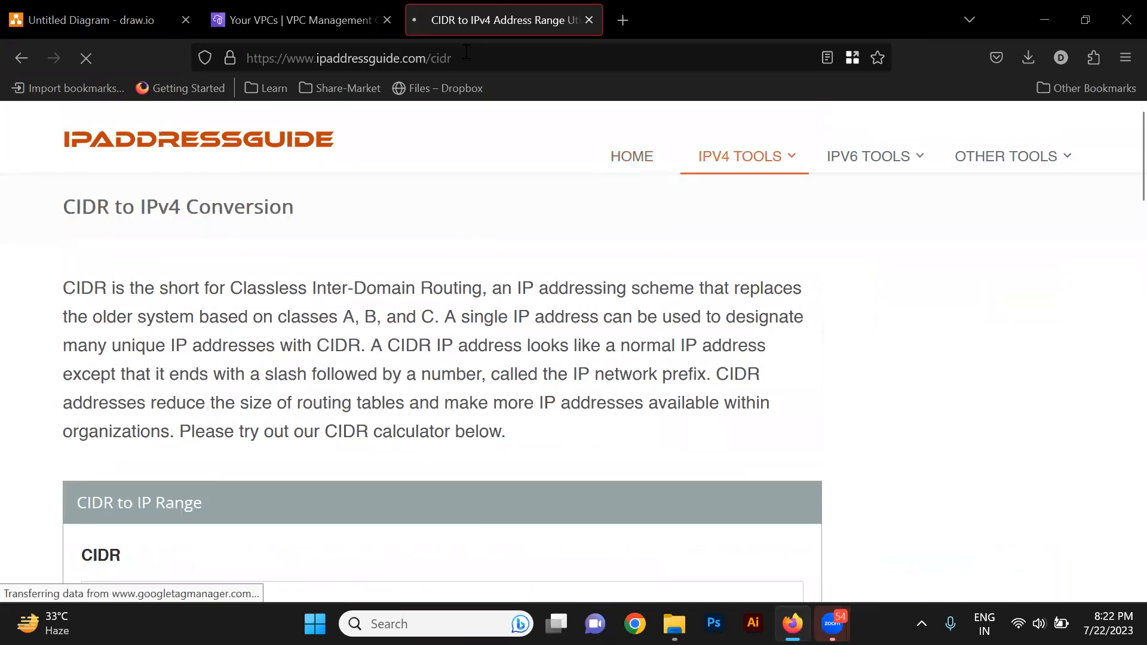
scroll(335, 275, down, 4)
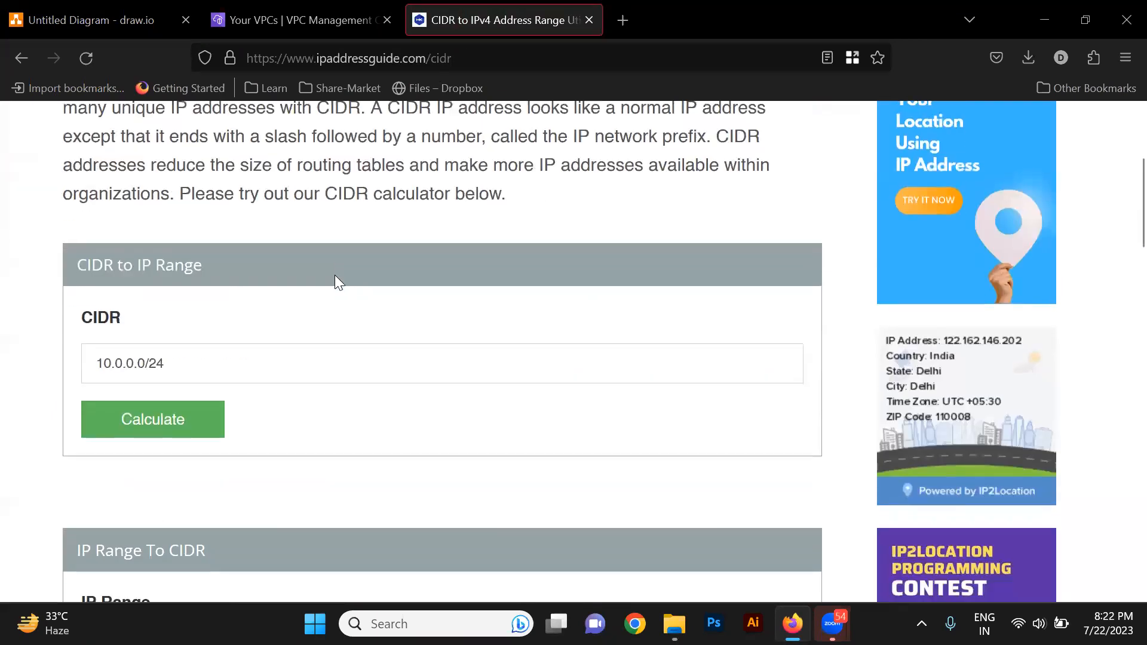
Review the VPC's IPv4 CIDR in the AWS console and the binary mask text in the draw.io diagram.
click(88, 11)
click(221, 12)
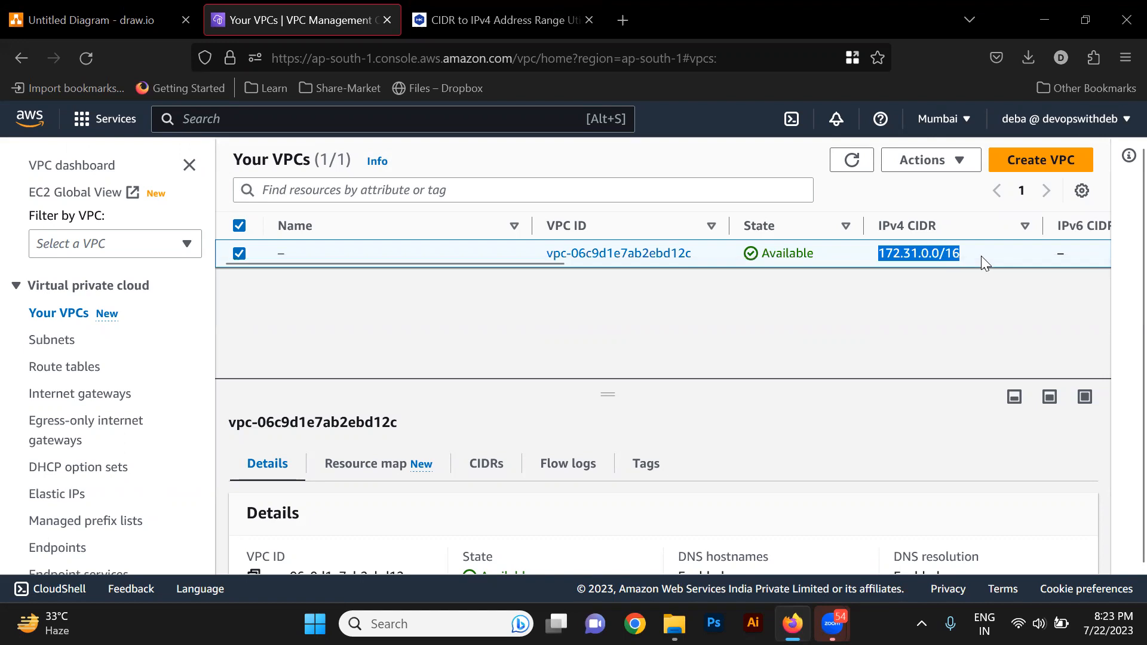
click(150, 19)
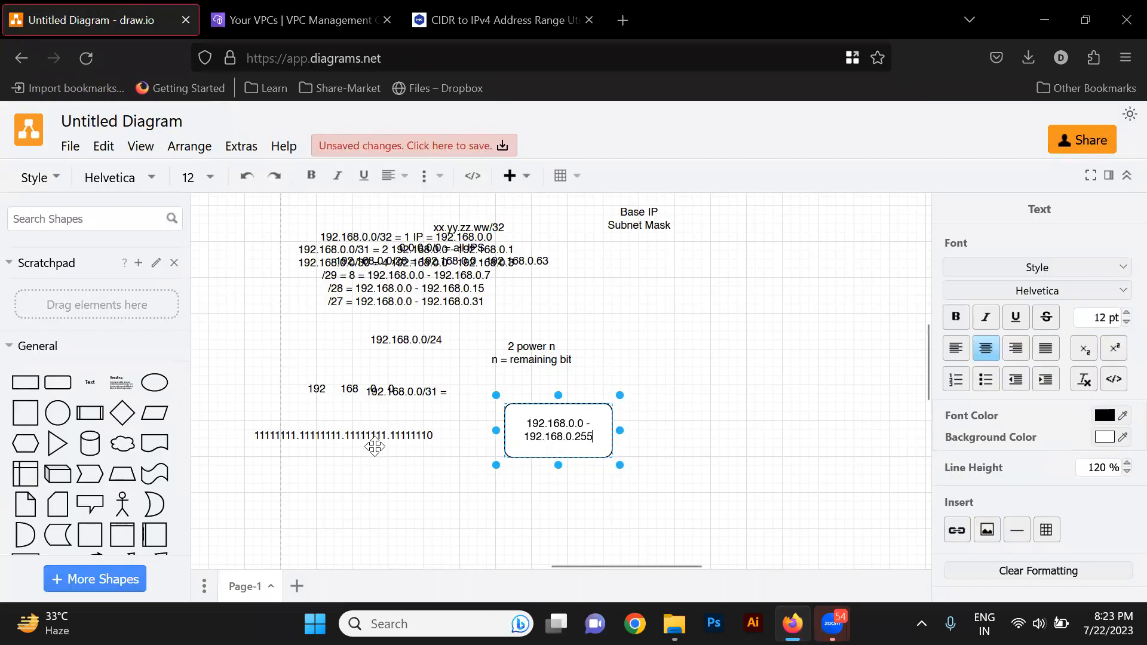
click(263, 436)
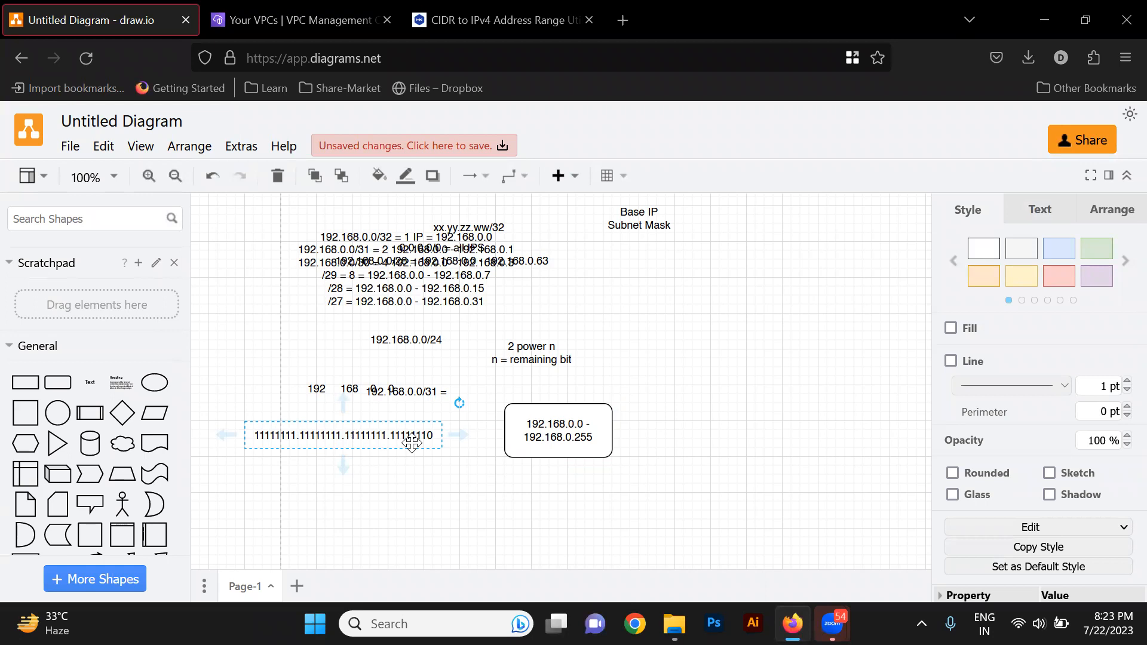
Copy the VPC's IPv4 CIDR 172.31.0.0/16 from the AWS console and calculate its range in the CIDR to IP Range calculator.
click(497, 18)
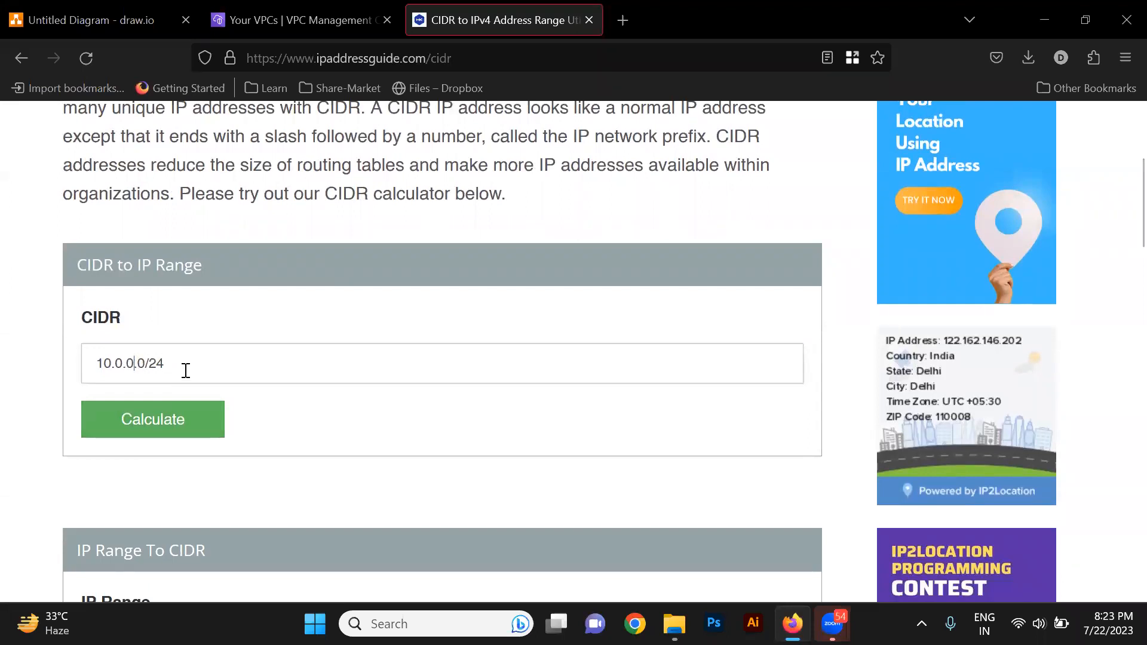
click(60, 9)
click(209, 7)
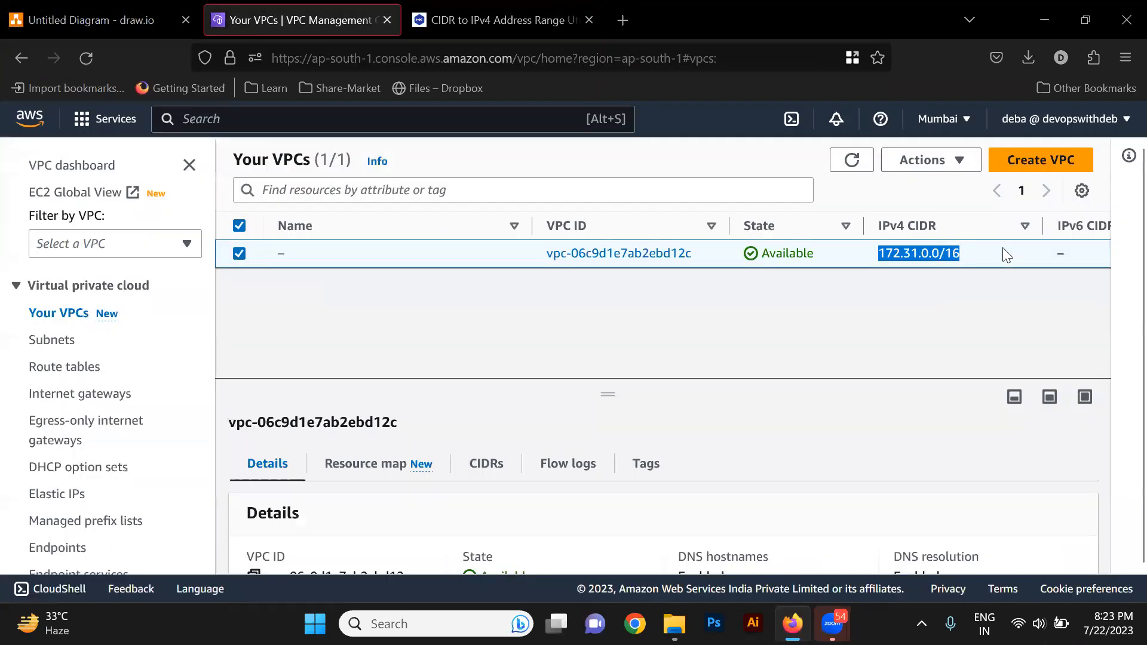
triple_click(925, 248)
key(ctrl+c)
click(526, 9)
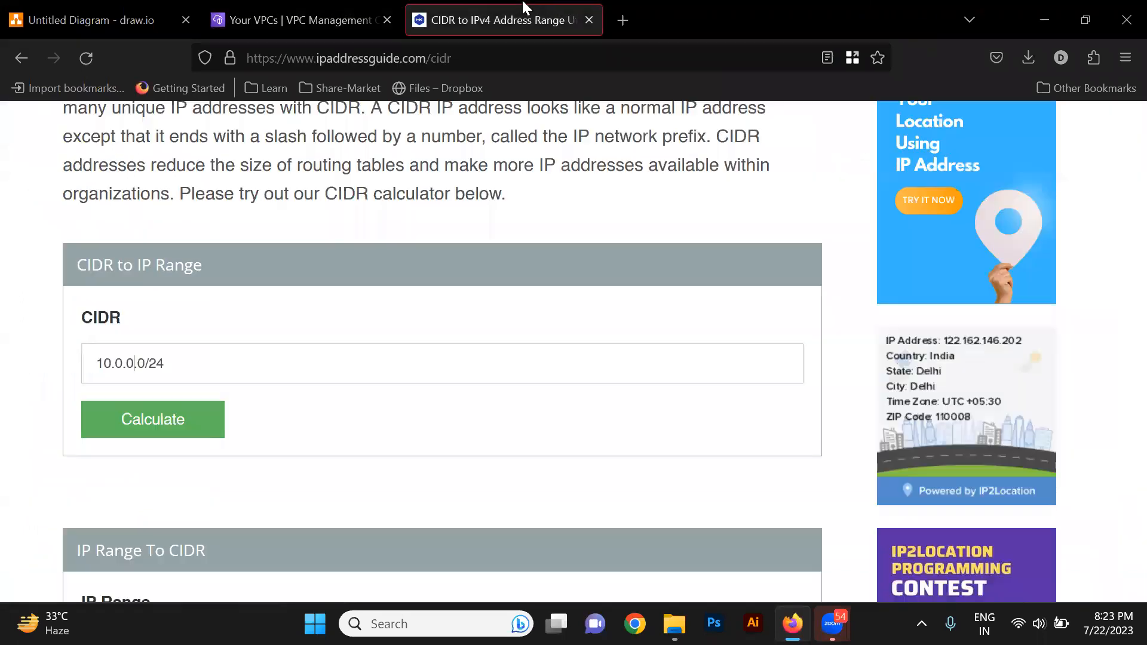
triple_click(224, 354)
key(ctrl+v)
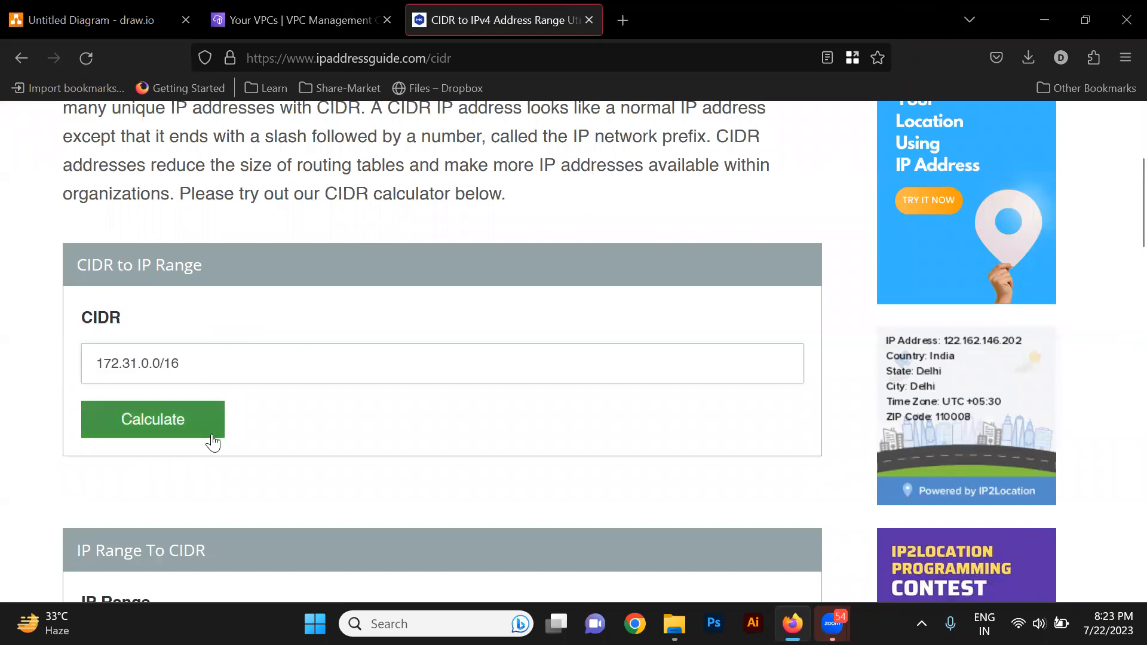
click(178, 435)
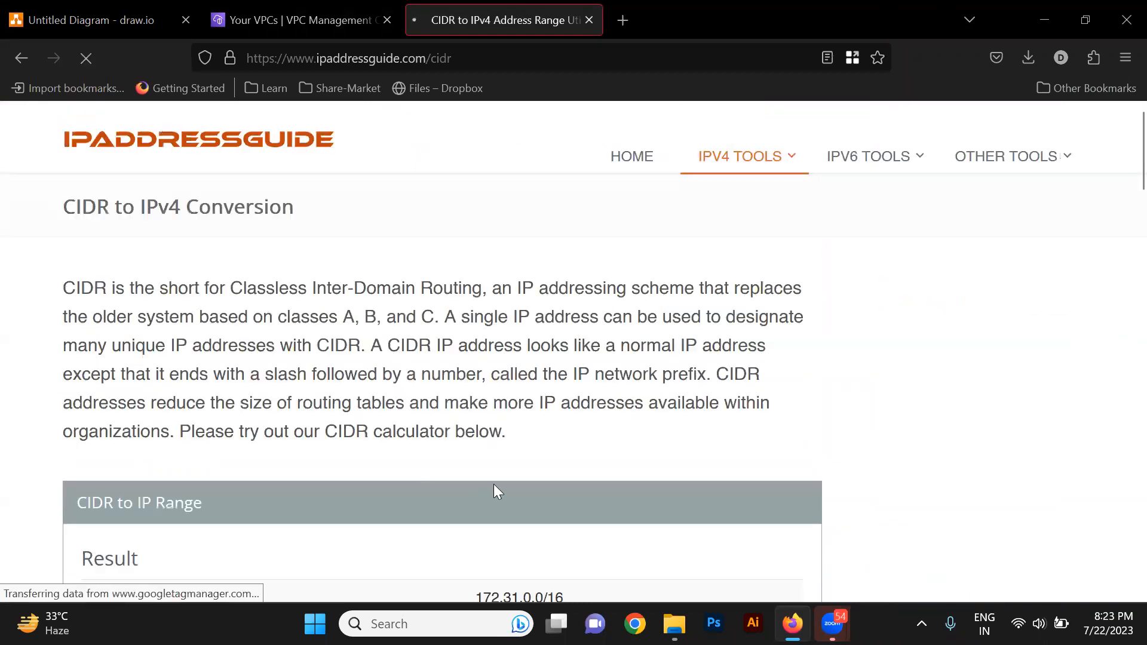
Examine the calculated IP range and total host value, comparing them with the VPC's IPv4 CIDR in the AWS console.
scroll(494, 487, down, 5)
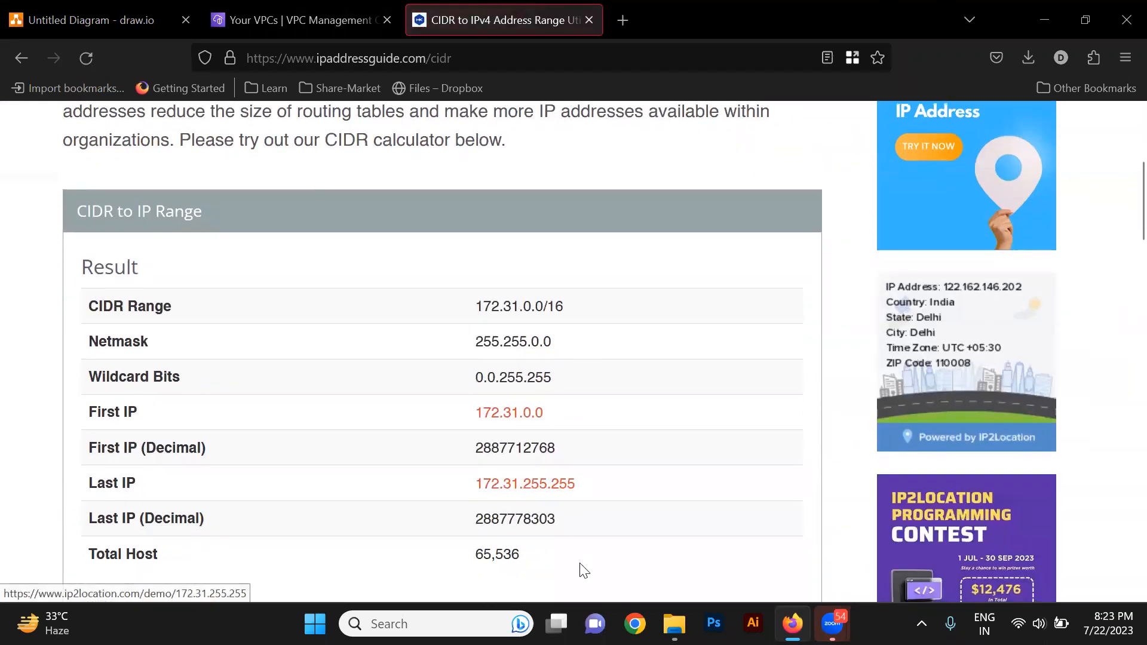
triple_click(504, 555)
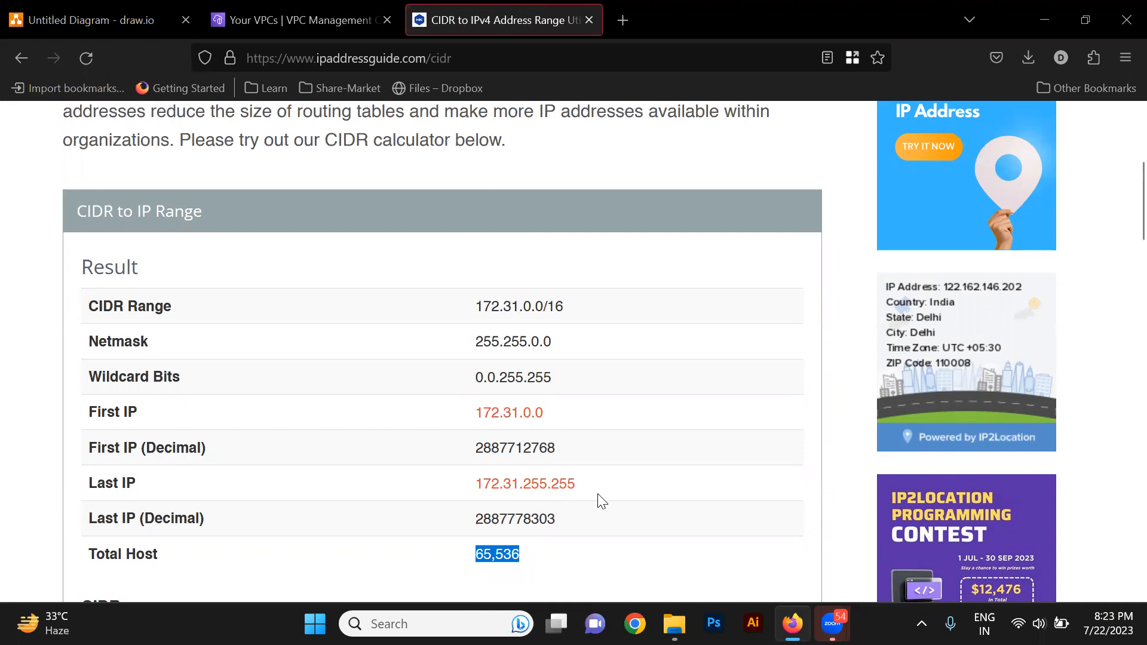
click(280, 8)
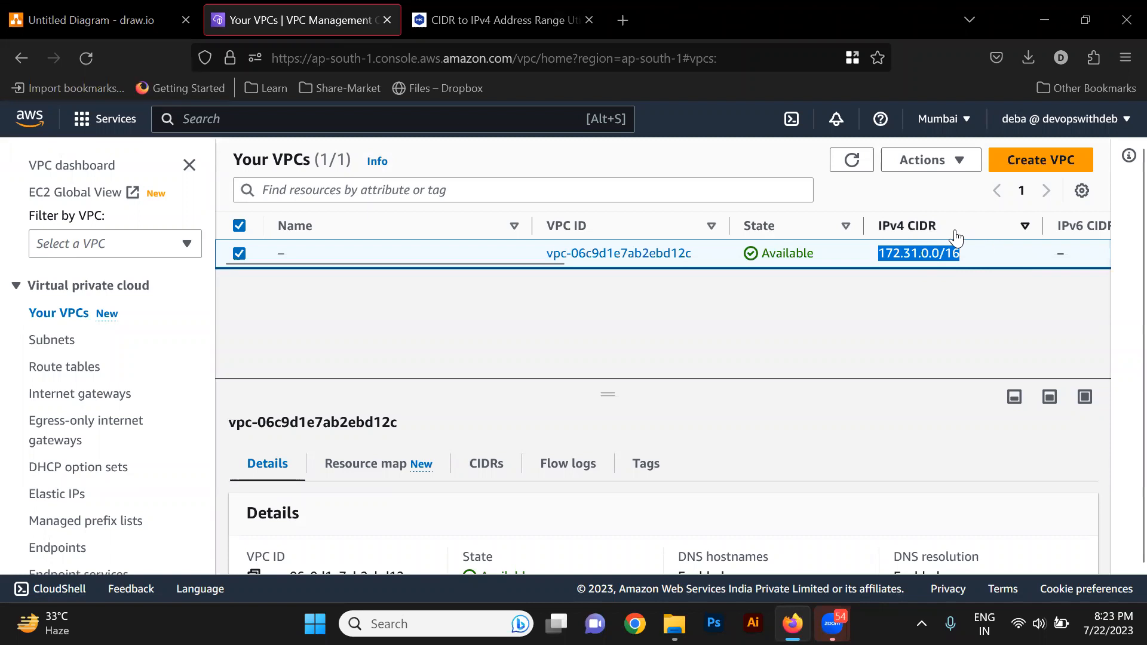
click(500, 9)
scroll(513, 402, down, 3)
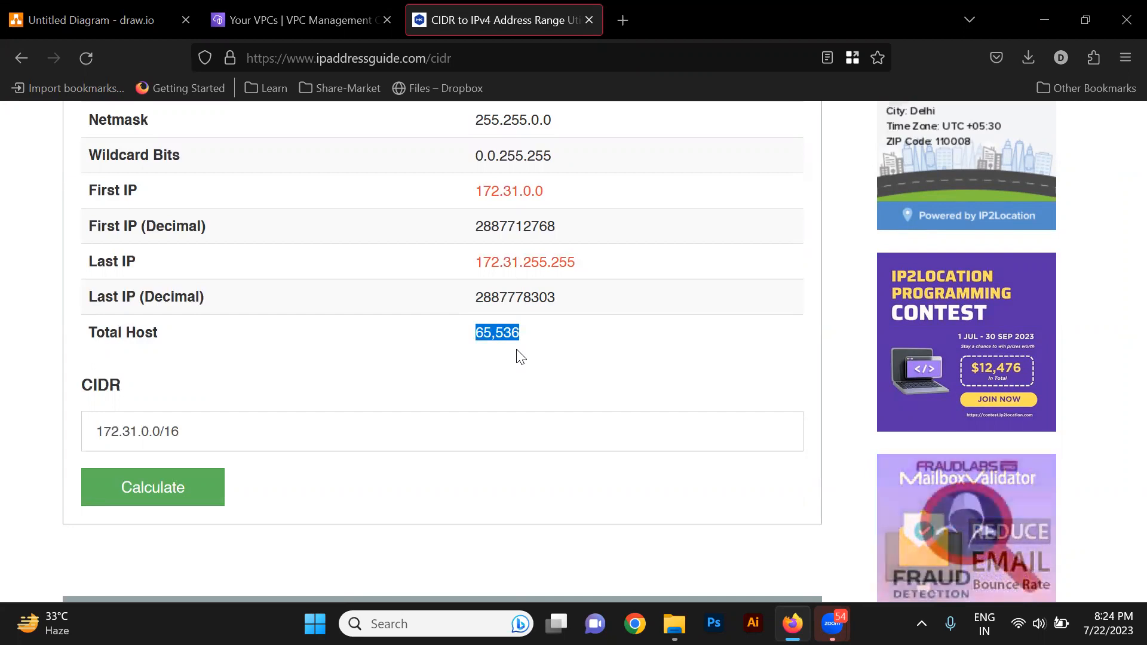
click(281, 9)
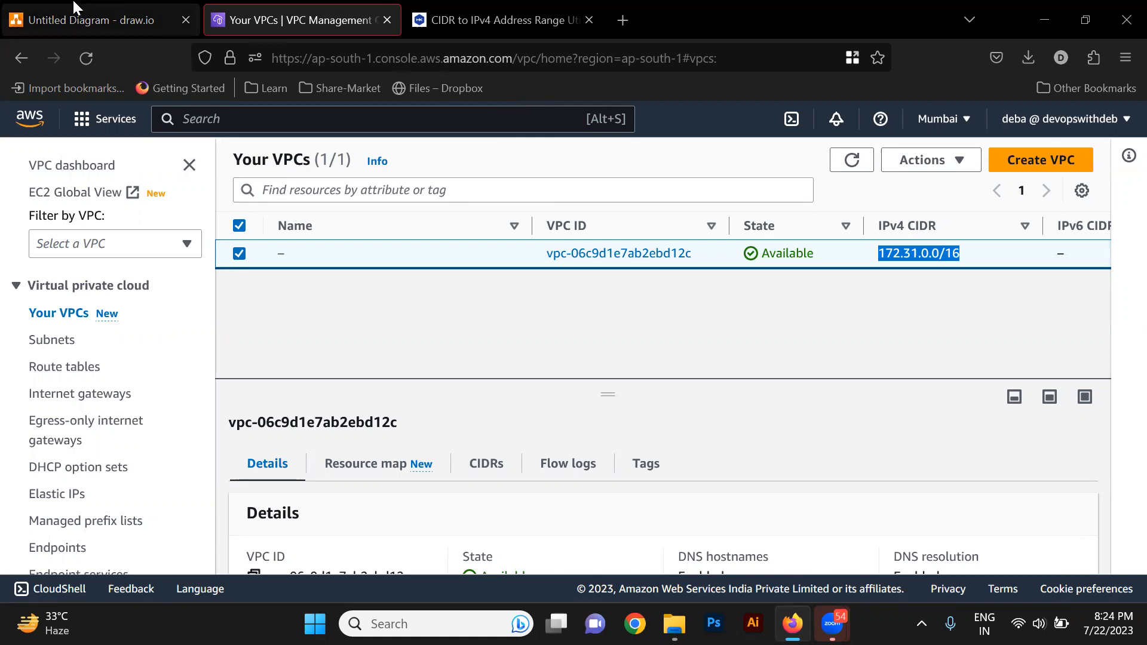
Add a text element reading "AWS Region = 5 VPC" below the "Base IP / Subnet Mask" text in the draw.io diagram.
click(84, 13)
click(696, 300)
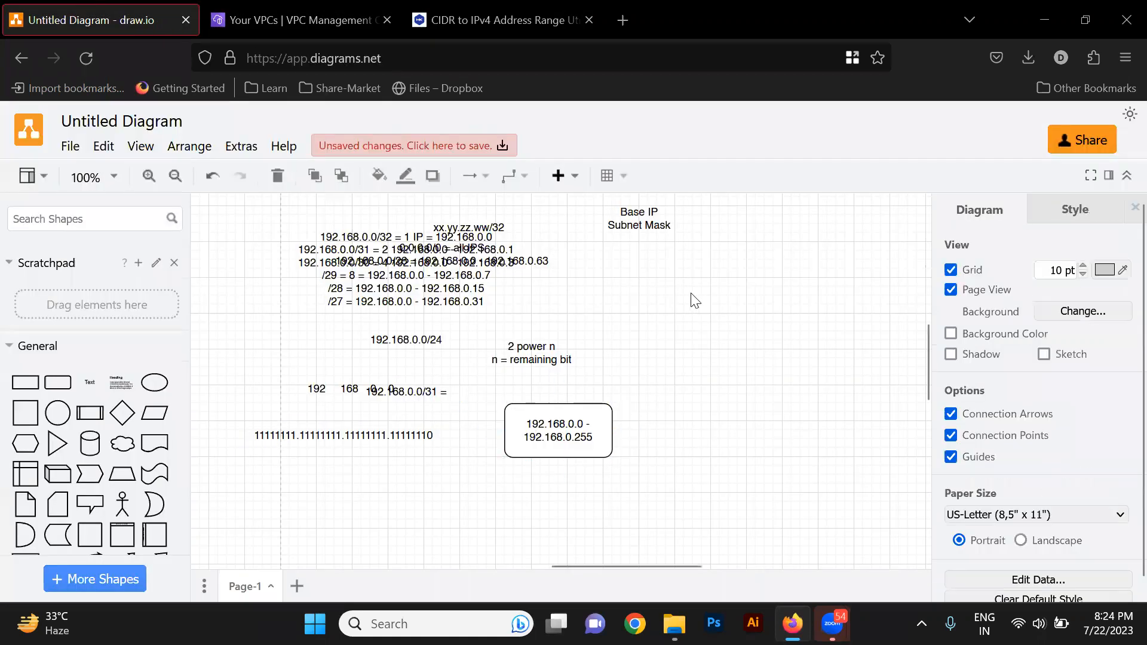
double_click(696, 300)
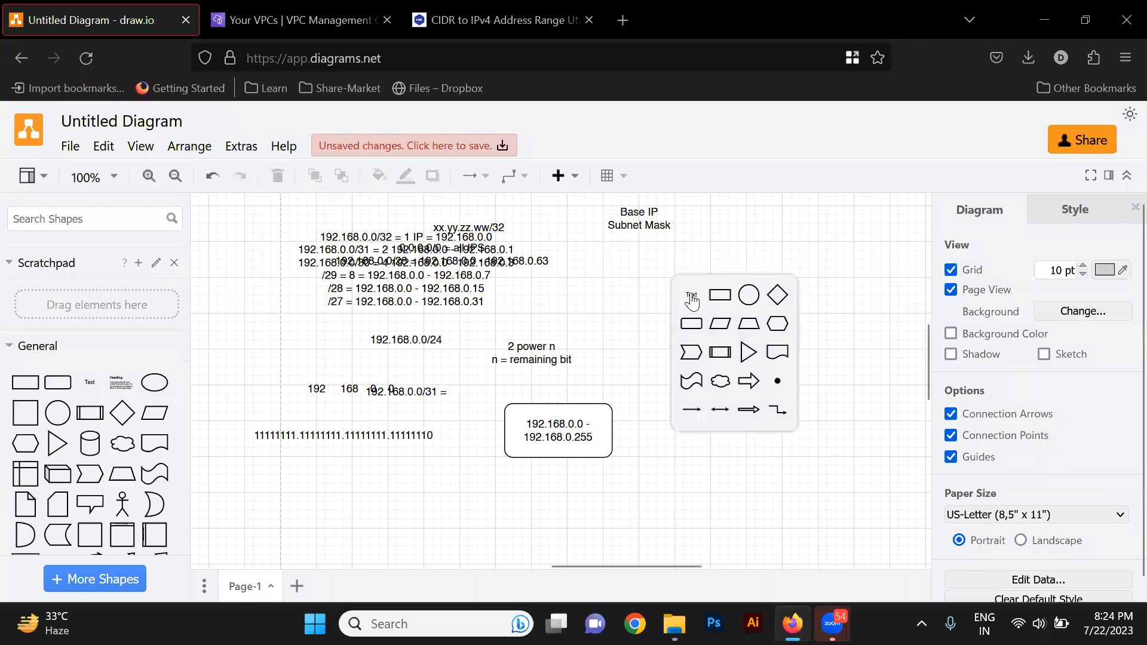
click(694, 299)
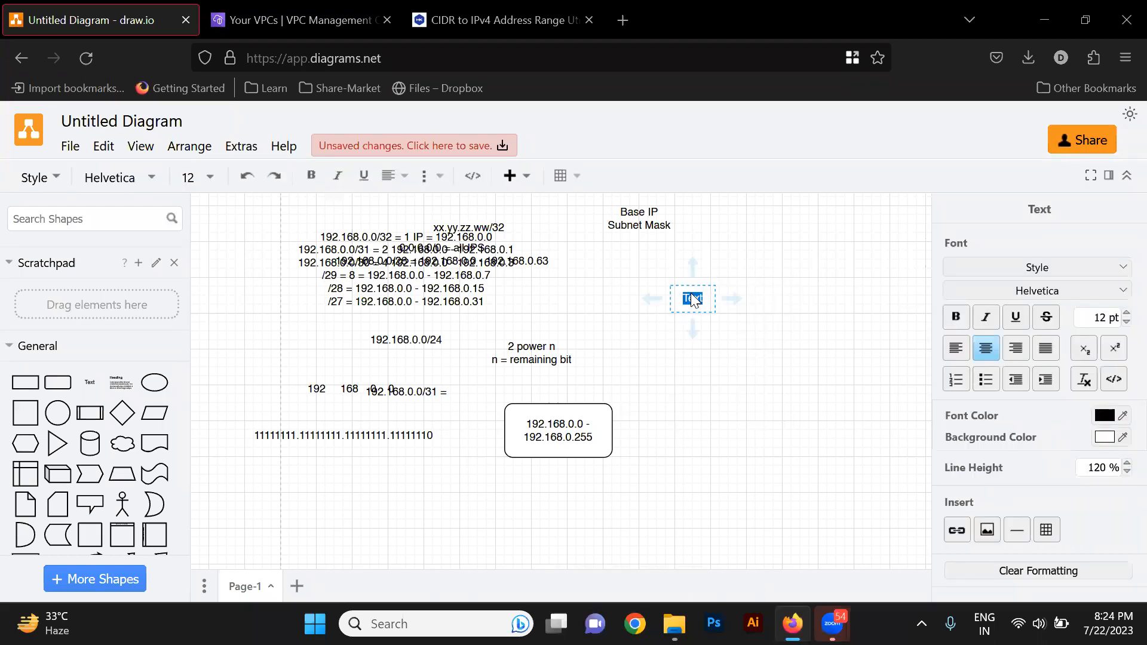
text(AWS Region = % VPC)
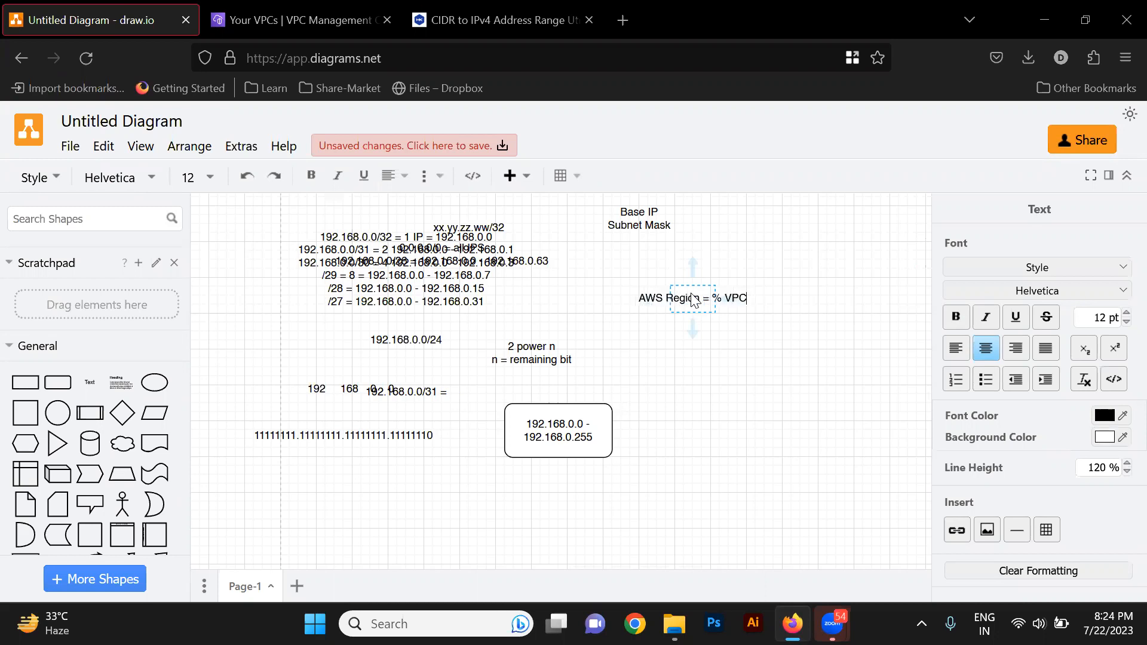
key(Left)
key(Left)
key(Left)
key(Left)
key(BackSpace)
text(5)
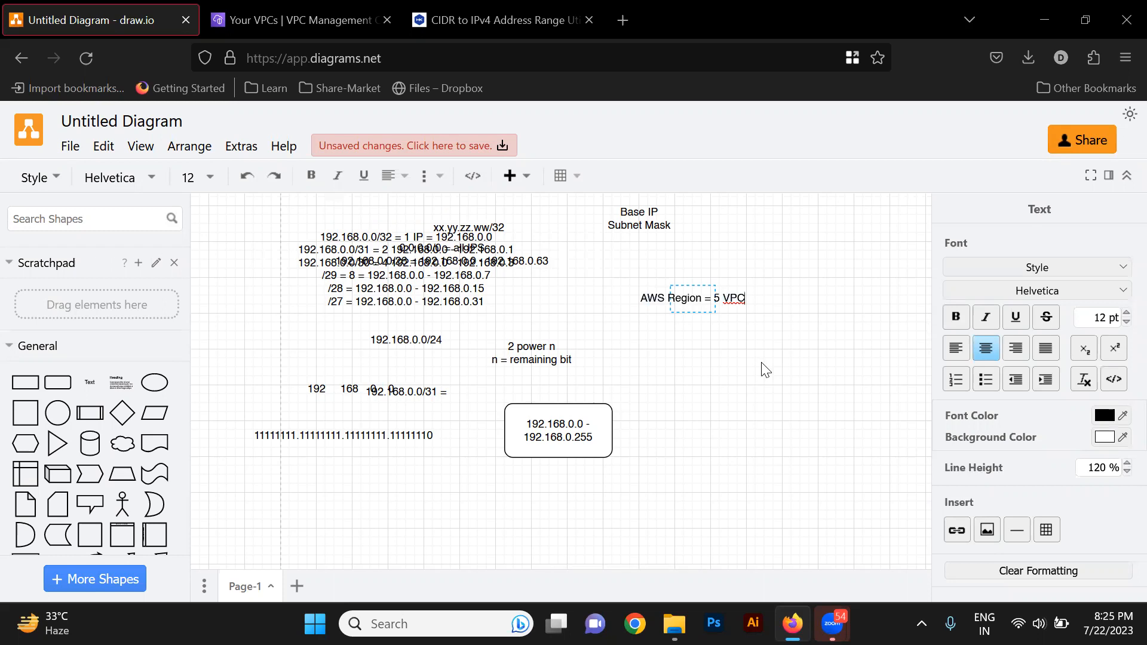
Open the VPC creation form in the AWS console and set the name tag to "Myvpc".
click(315, 19)
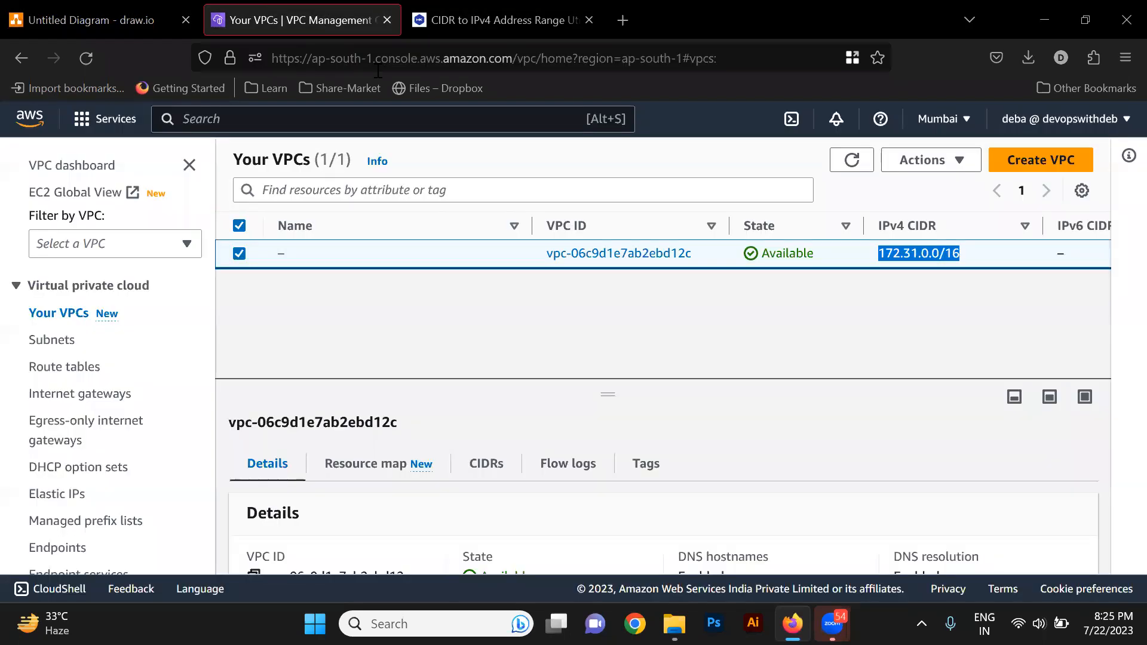
click(459, 318)
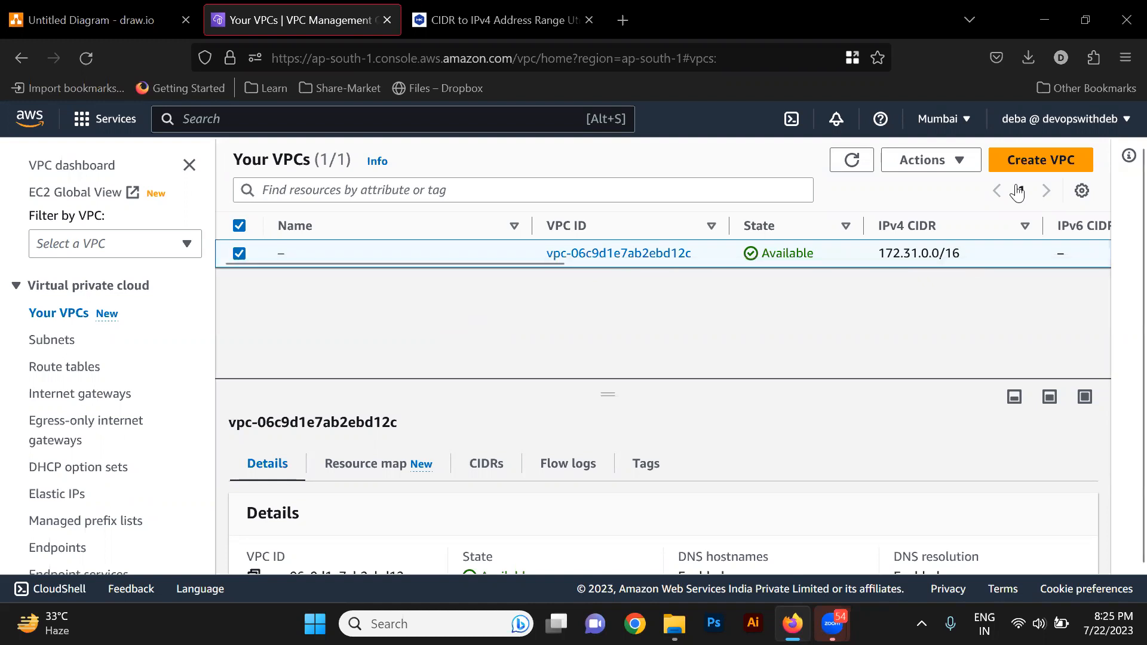
click(1046, 168)
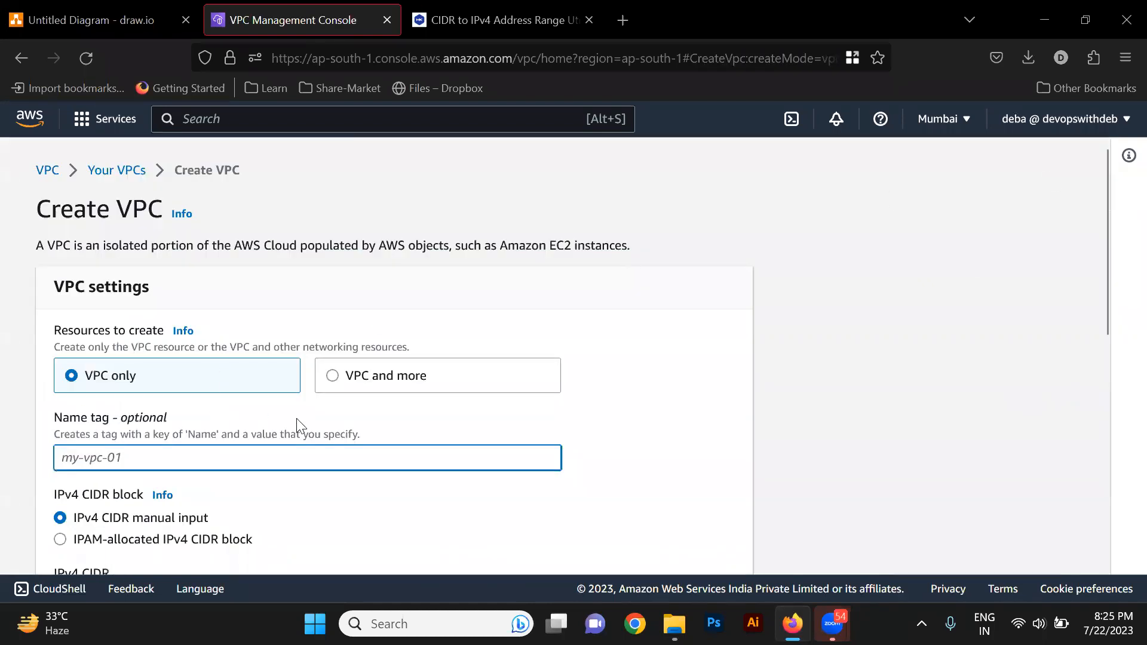
scroll(296, 418, down, 3)
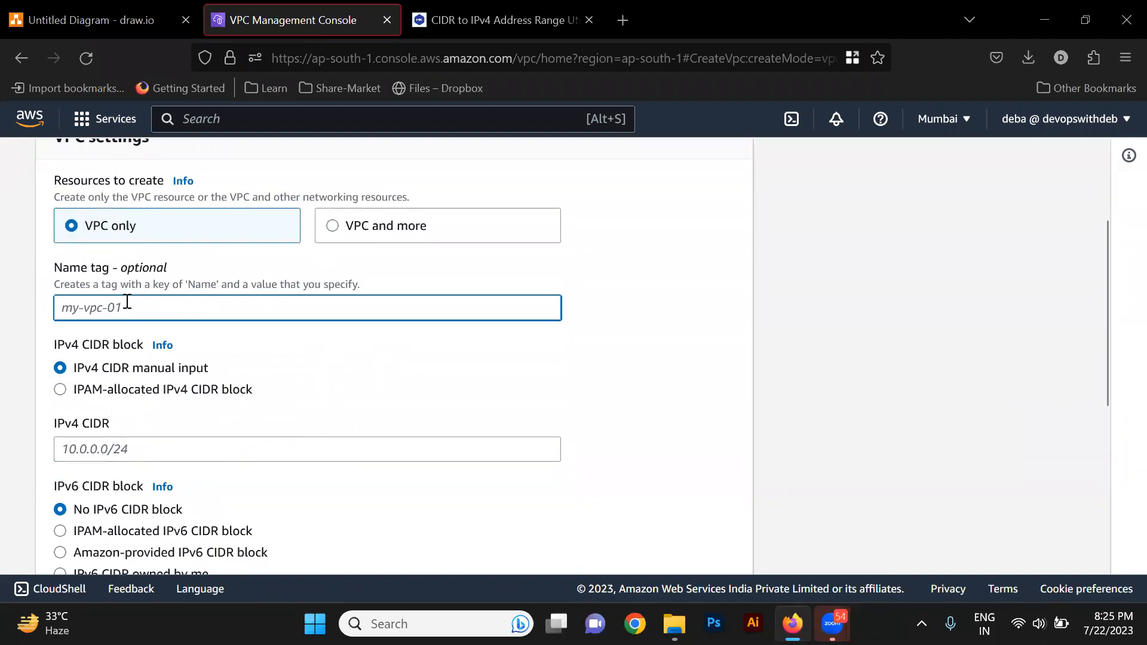
text(10.0.)
key(BackSpace)
key(BackSpace)
key(BackSpace)
key(BackSpace)
key(BackSpace)
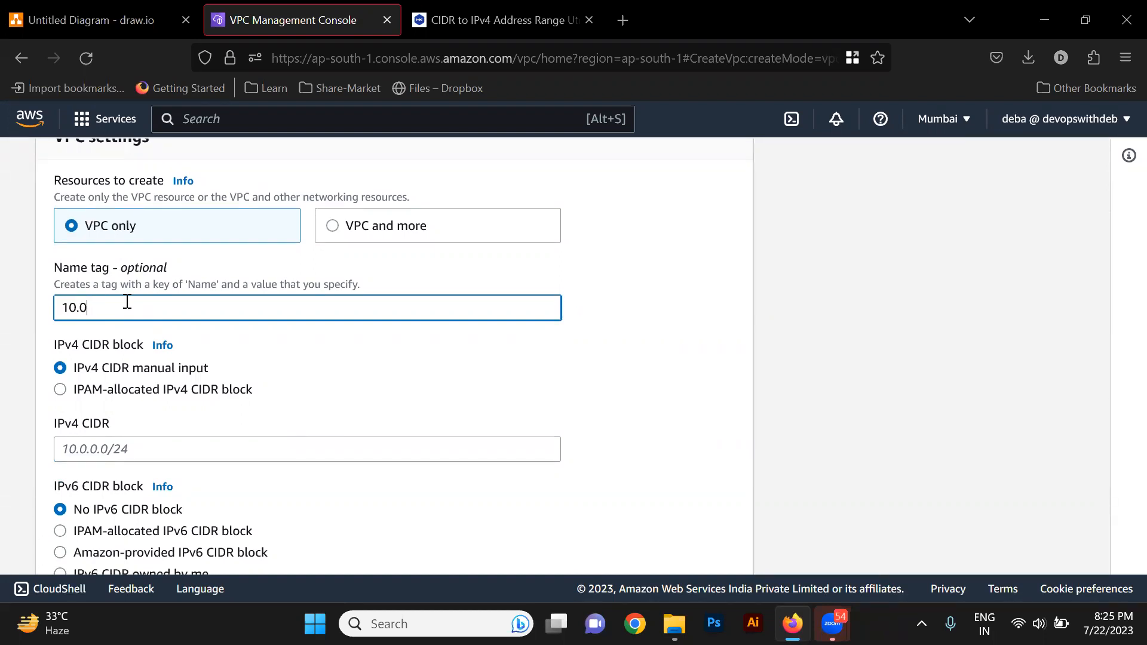
text(Myvpc)
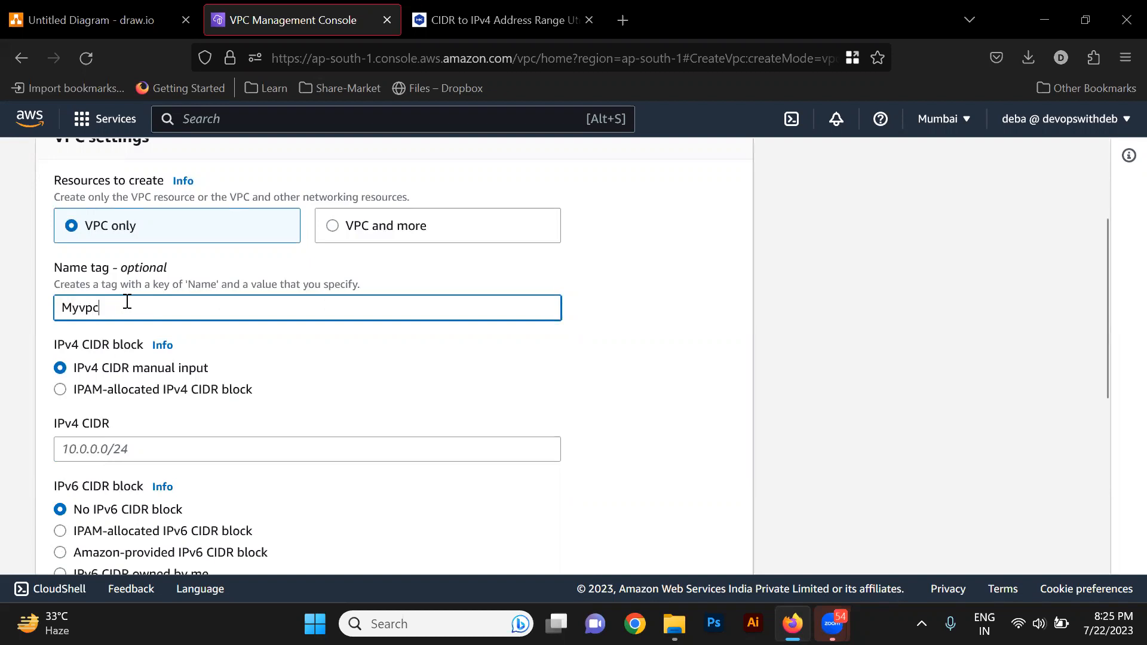
Set the new VPC's IPv4 CIDR to 10.0.0.0/16.
click(117, 446)
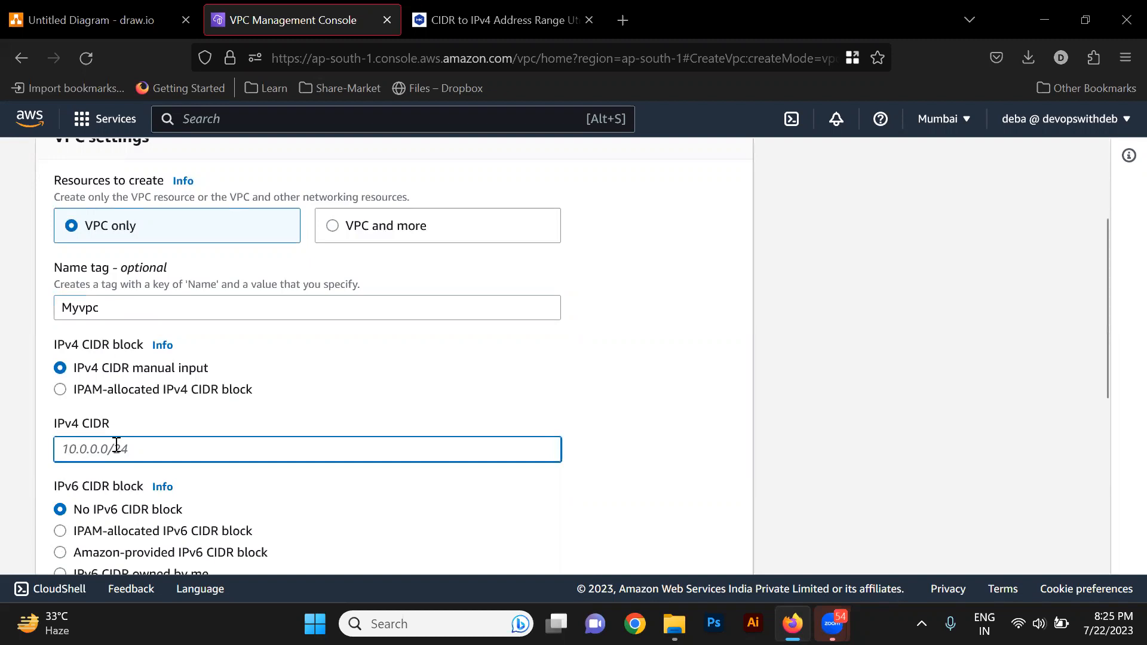
text(10.)
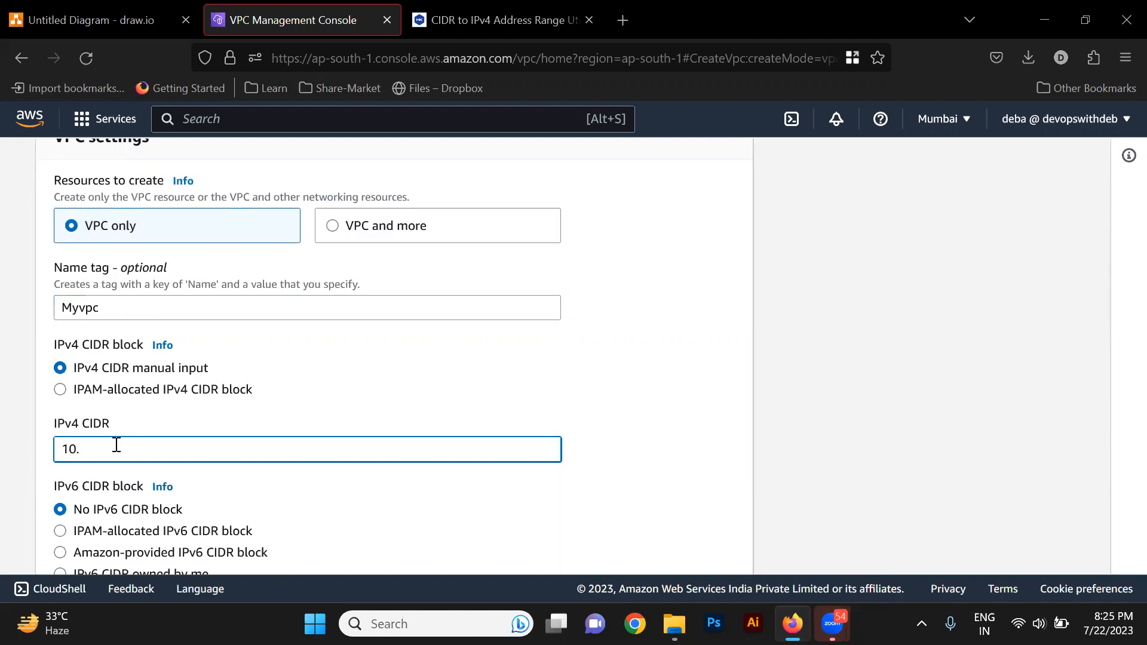
text(0.0.0/16)
Examine the calculator's result for the 172.31.0.0/16 range again.
click(473, 18)
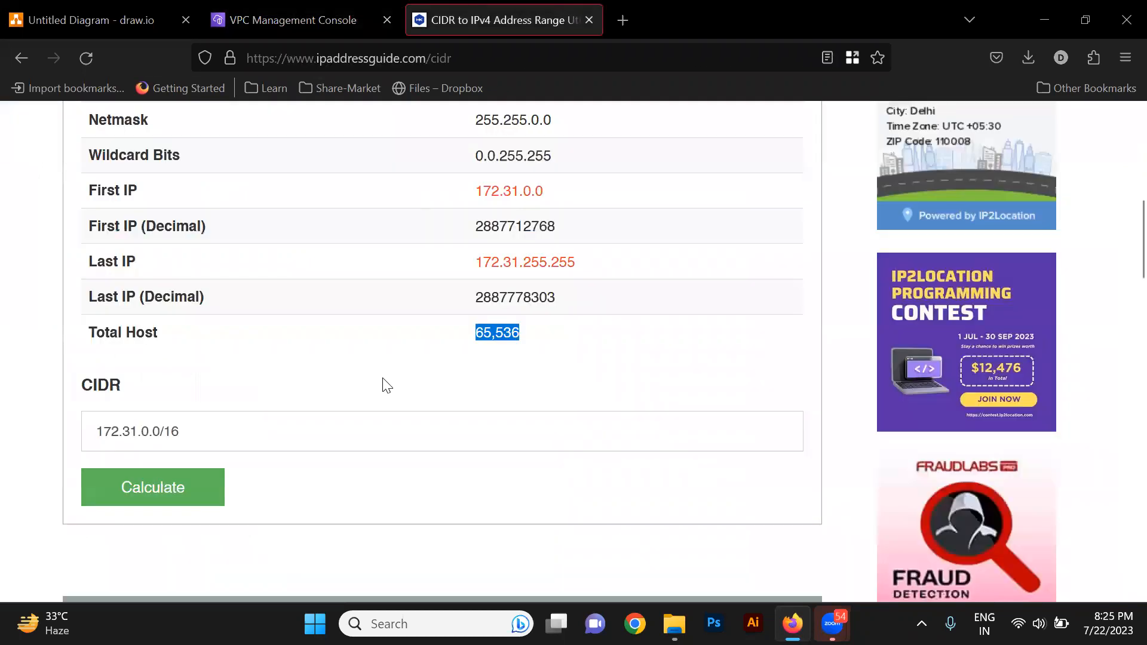
scroll(387, 385, up, 7)
scroll(387, 385, down, 5)
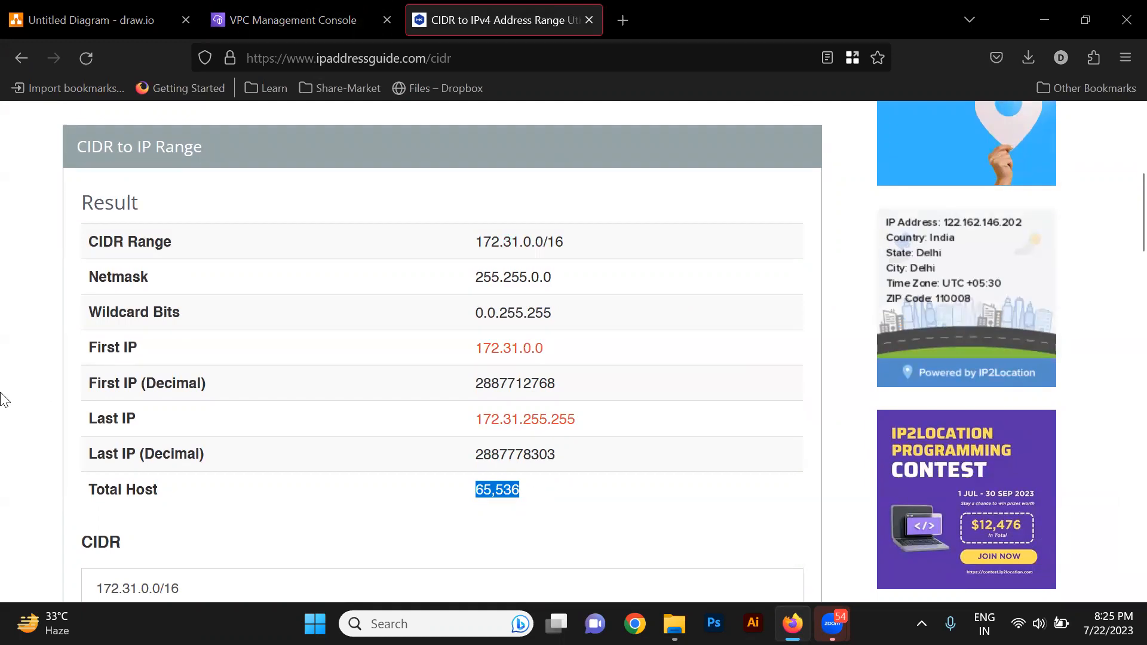
Insert a default text element below "AWS Region = 5 VPC" in the draw.io diagram.
click(105, 12)
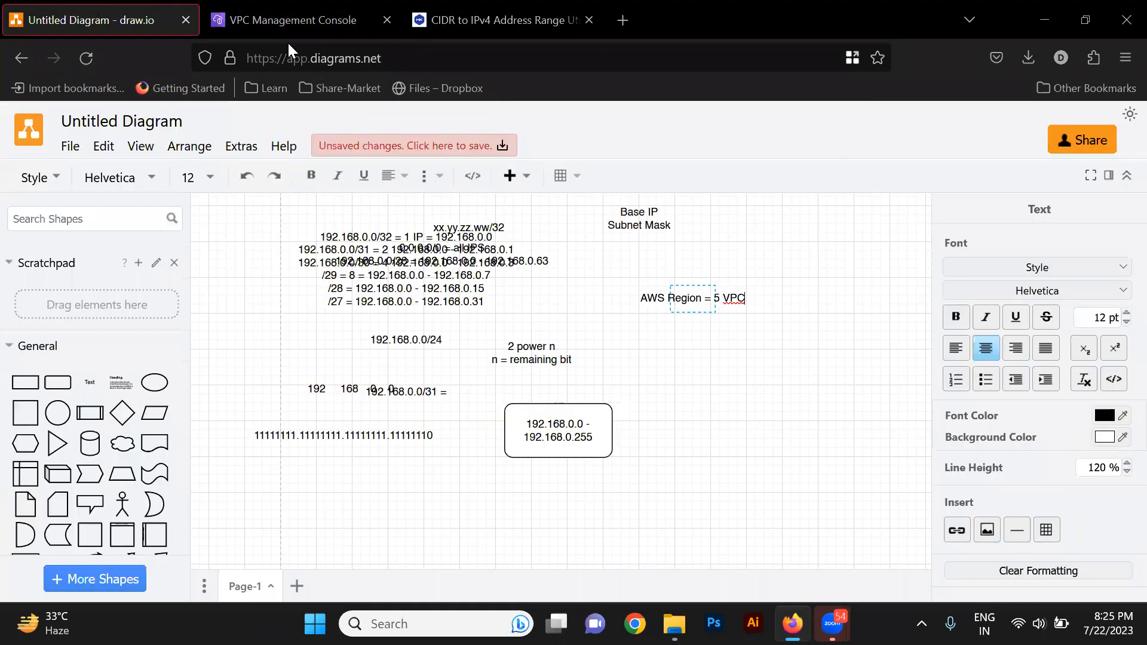
double_click(651, 369)
click(651, 365)
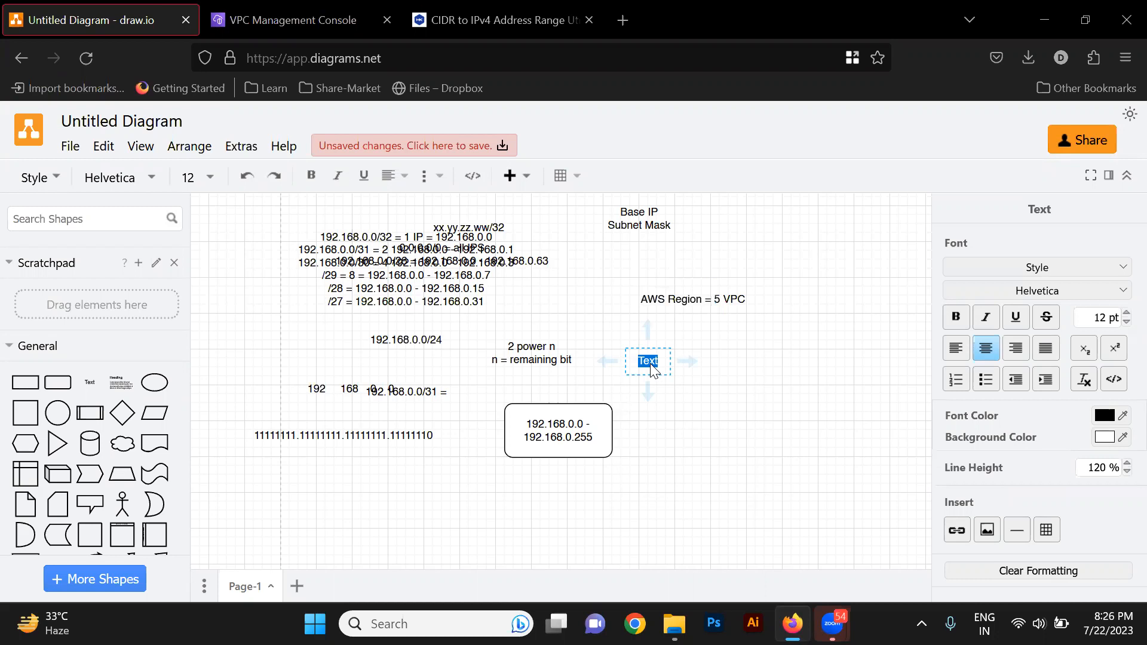
Change the prefix length of the new VPC's IPv4 CIDR to /24 in the AWS creation form.
click(244, 5)
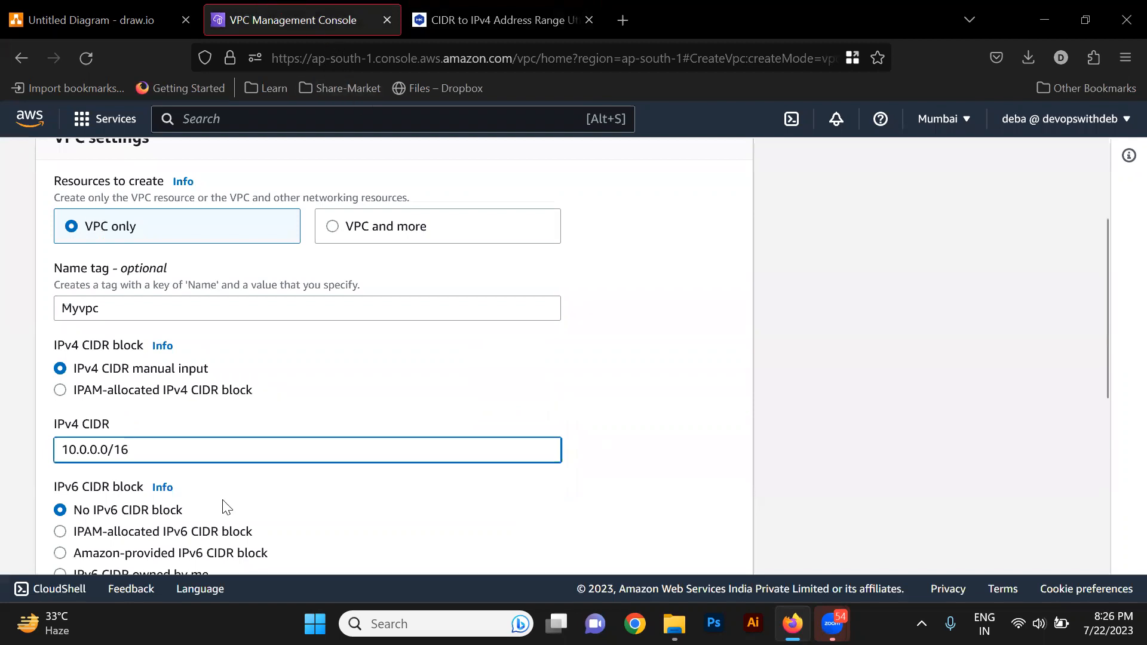
key(BackSpace)
key(BackSpace)
text(24)
Switch to the draw.io diagram and add a rounded box below the "Text" element reading "10.0.0.0/24 = 2 * 8 = 256".
click(117, 9)
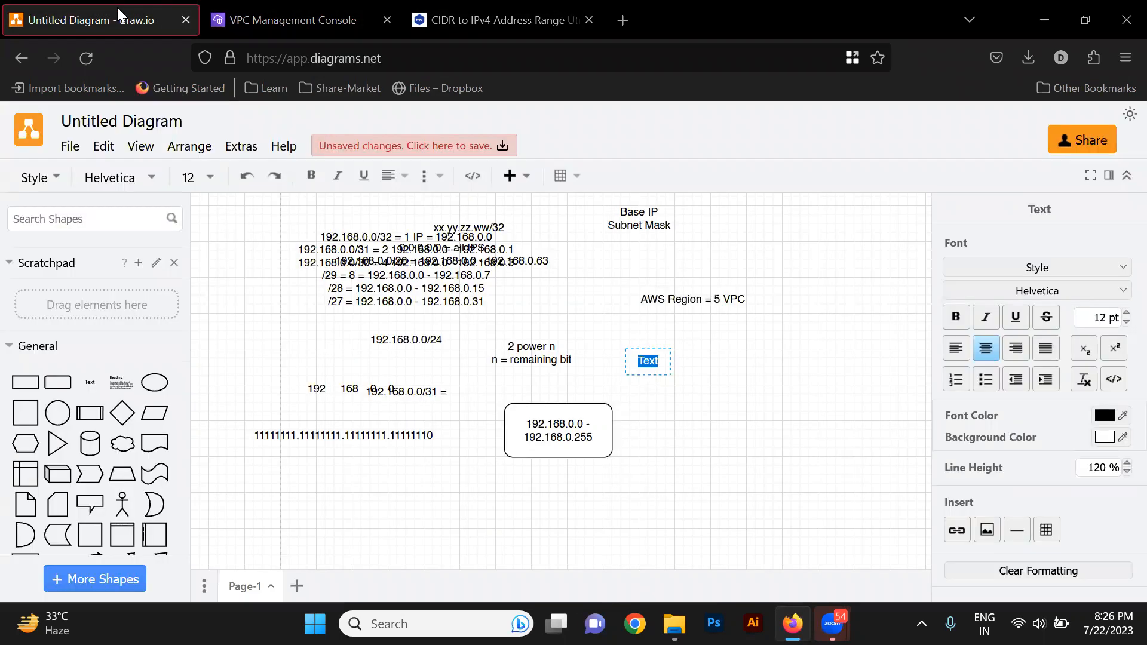
click(702, 443)
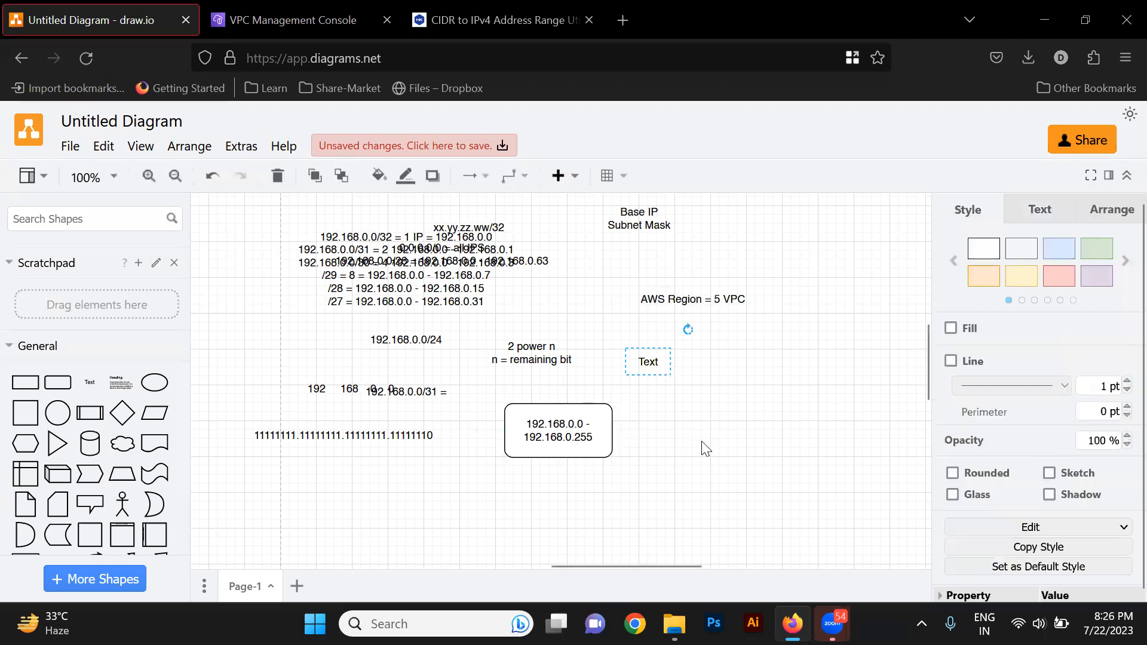
double_click(702, 442)
text(10)
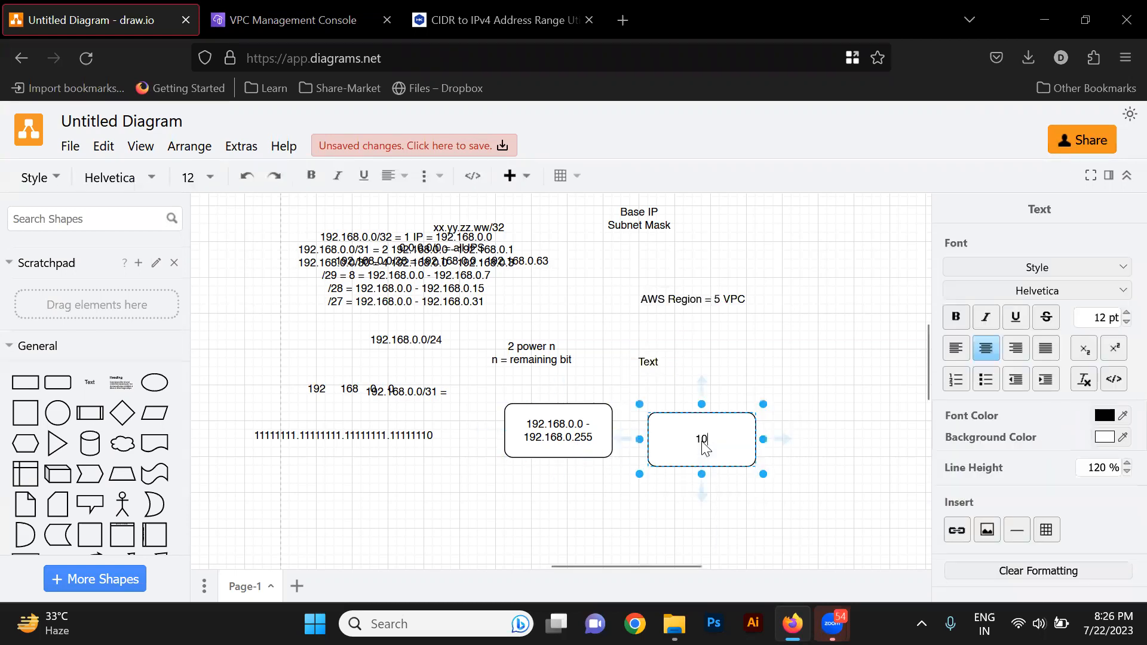
text(.0.0.0)
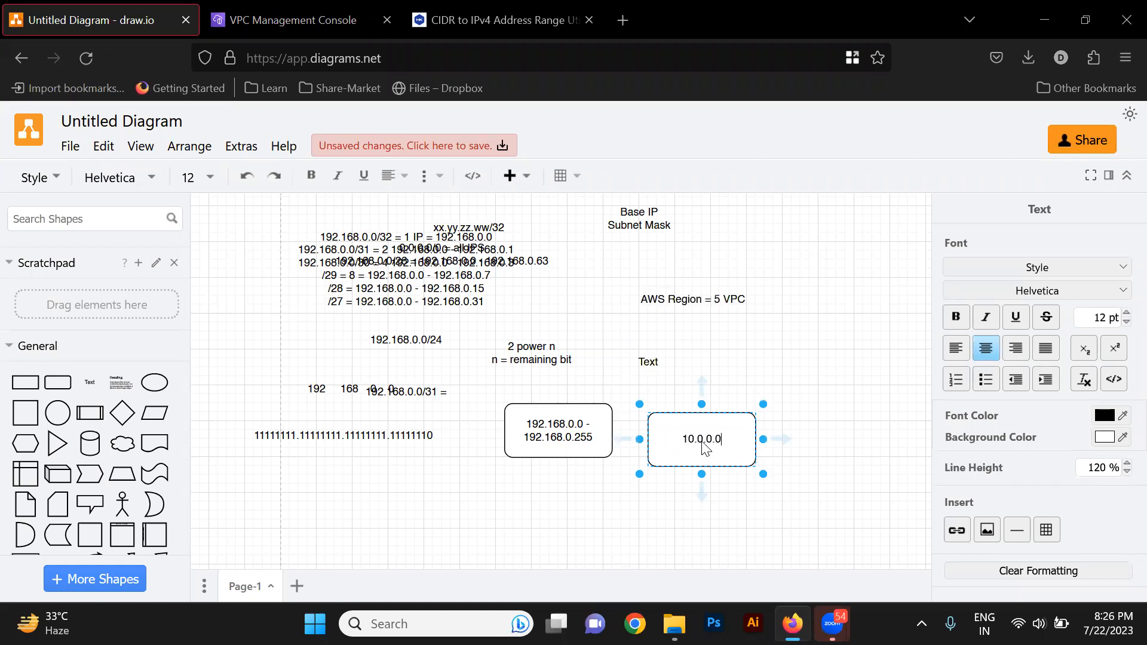
text(/24 = 2)
text(* 8 = 256)
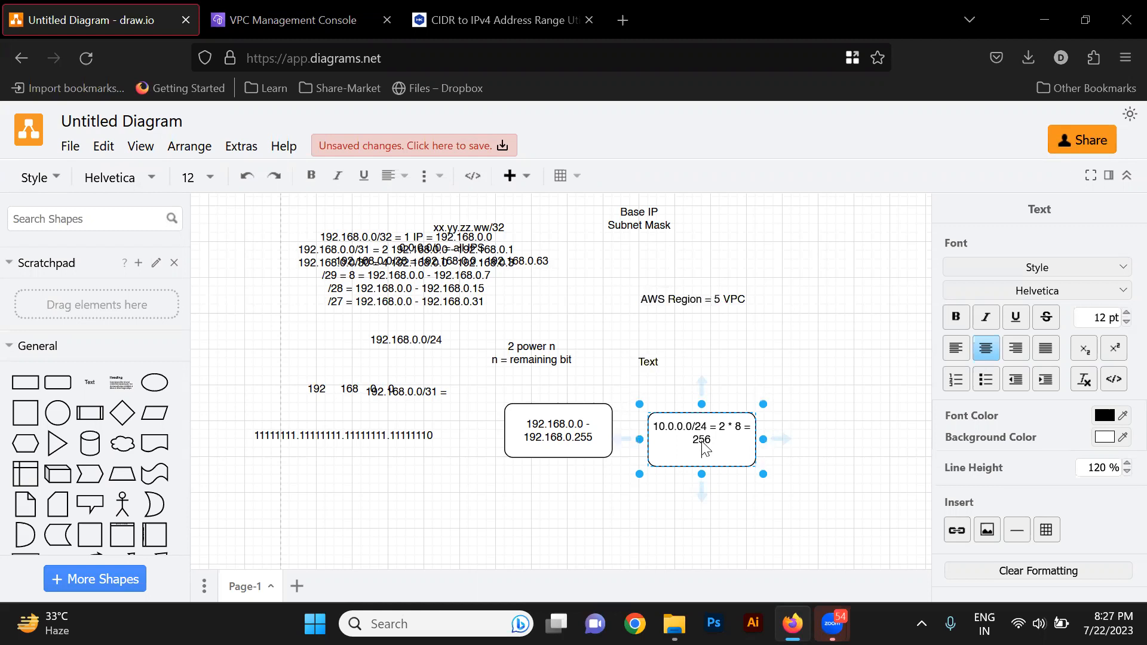
Add the line "10.0.0.0 = Network Address" to the rounded box.
text(10.0.0)
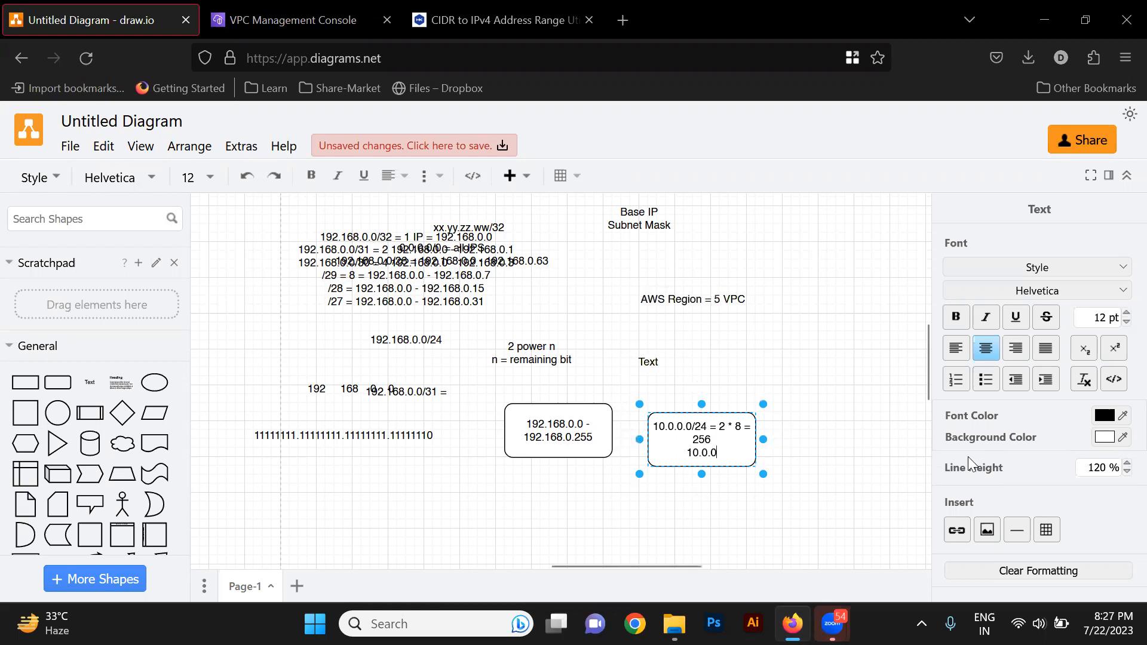
text(.0)
text( = Netw)
text(ork Ad)
text(dress )
Add the line "10.0.0.1 = reserved by AwS for VPC Router" under the network address line.
text(10.0.)
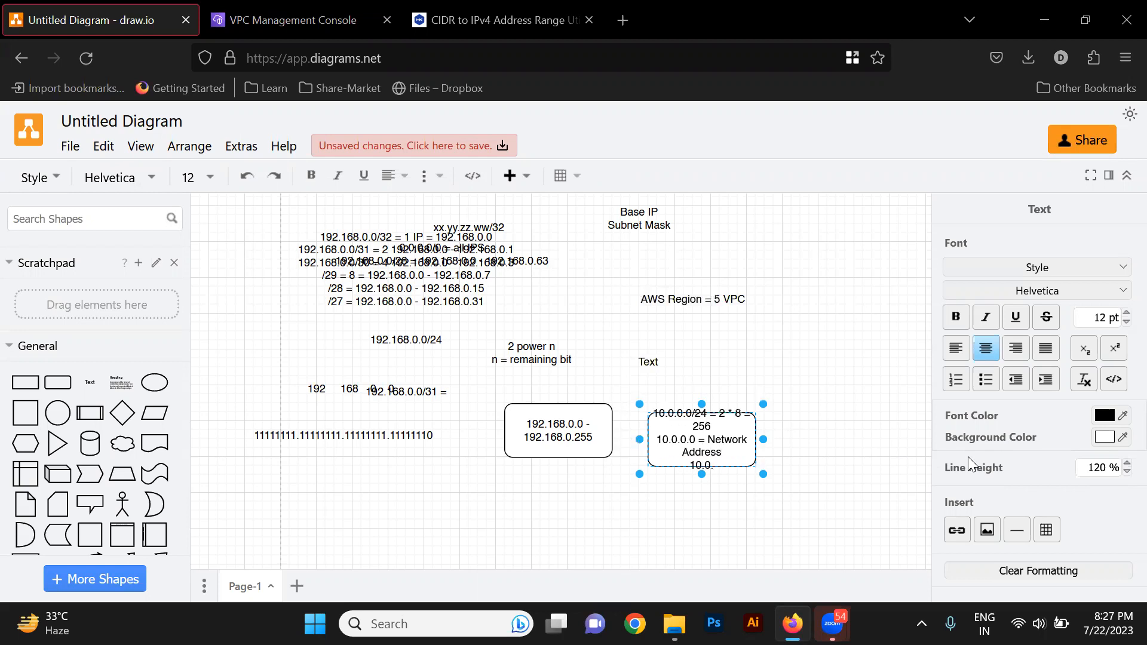
text(0.1 = reserved by AES for VPC)
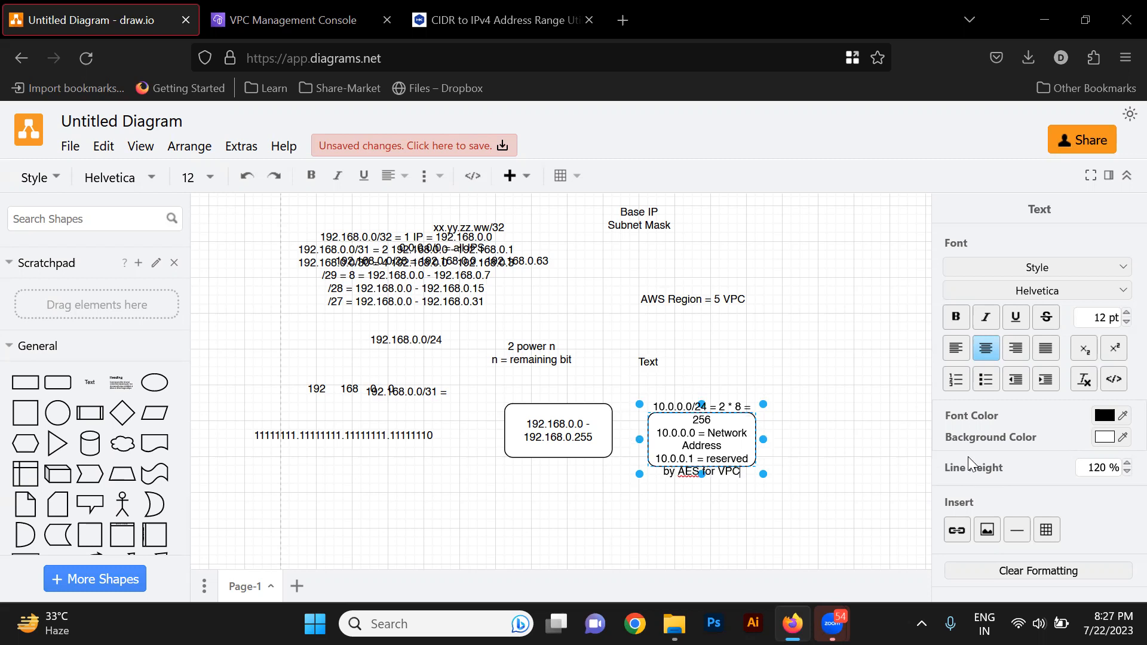
text( Ro)
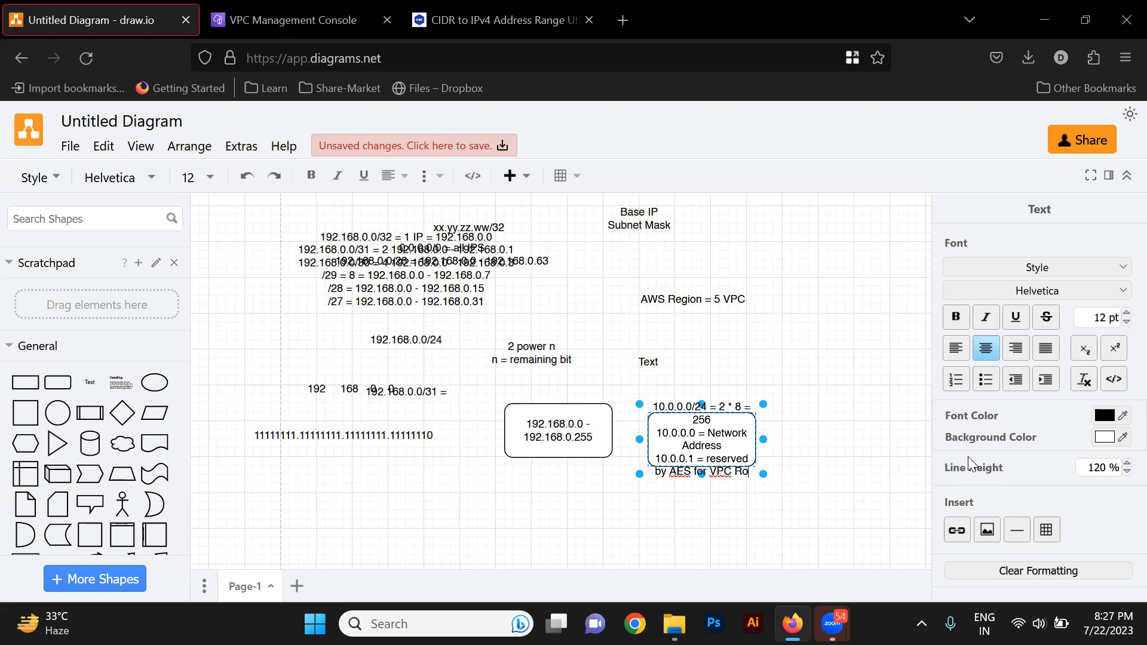
text(uter)
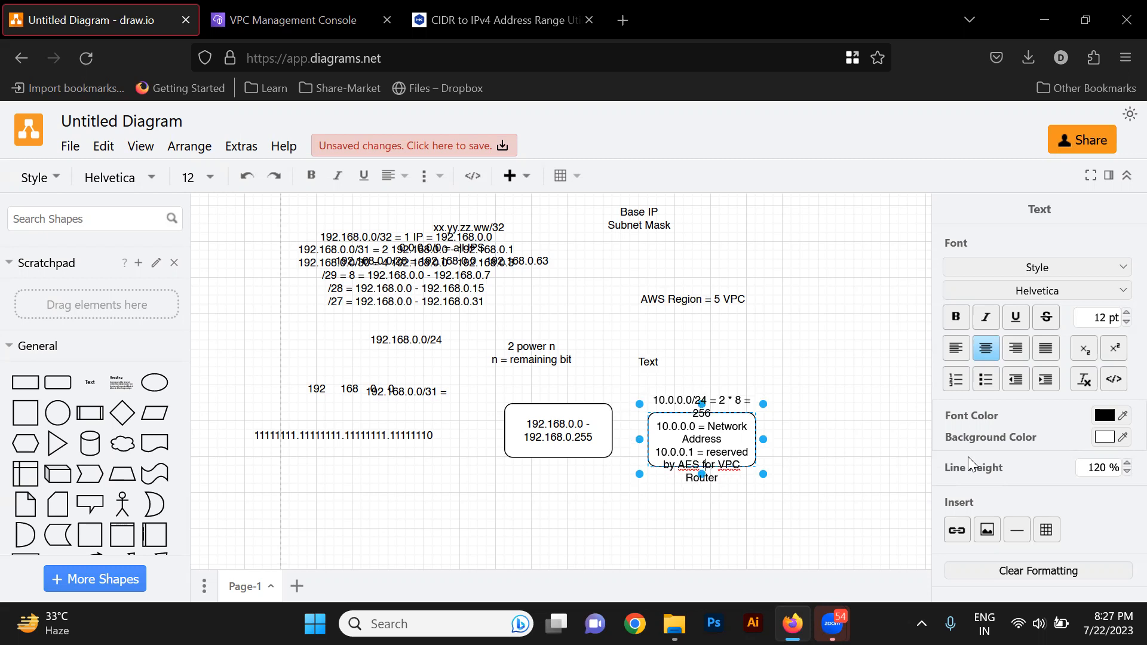
key(BackSpace)
text(W)
Widen the rounded box to fit its text and add the line "10.0.0.2 = reserved for mapping to AWS DNS".
click(765, 438)
drag(765, 438, 930, 439)
double_click(893, 447)
click(893, 447)
key(Return)
text(10.0)
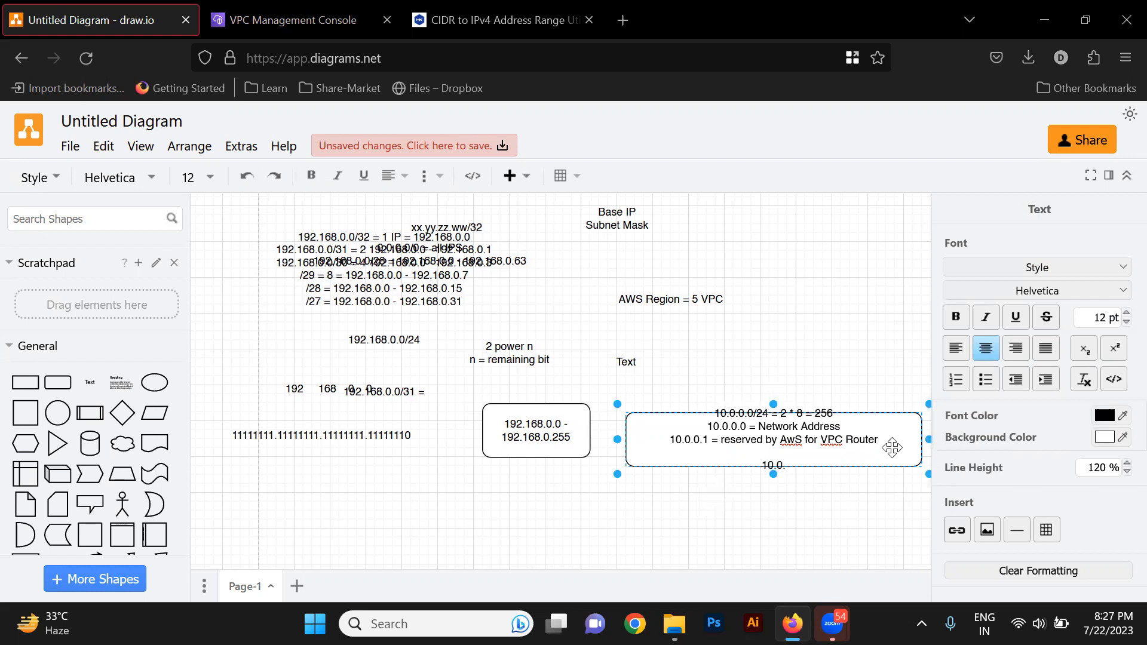
text(.0.2)
text(= reserved for m)
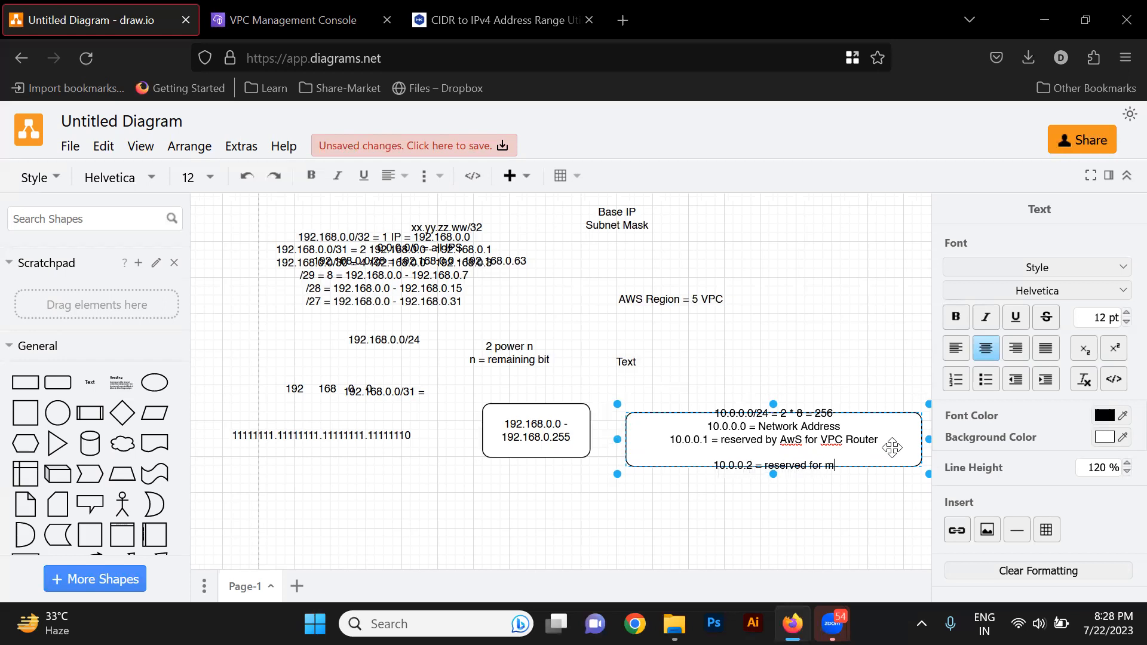
text(apping)
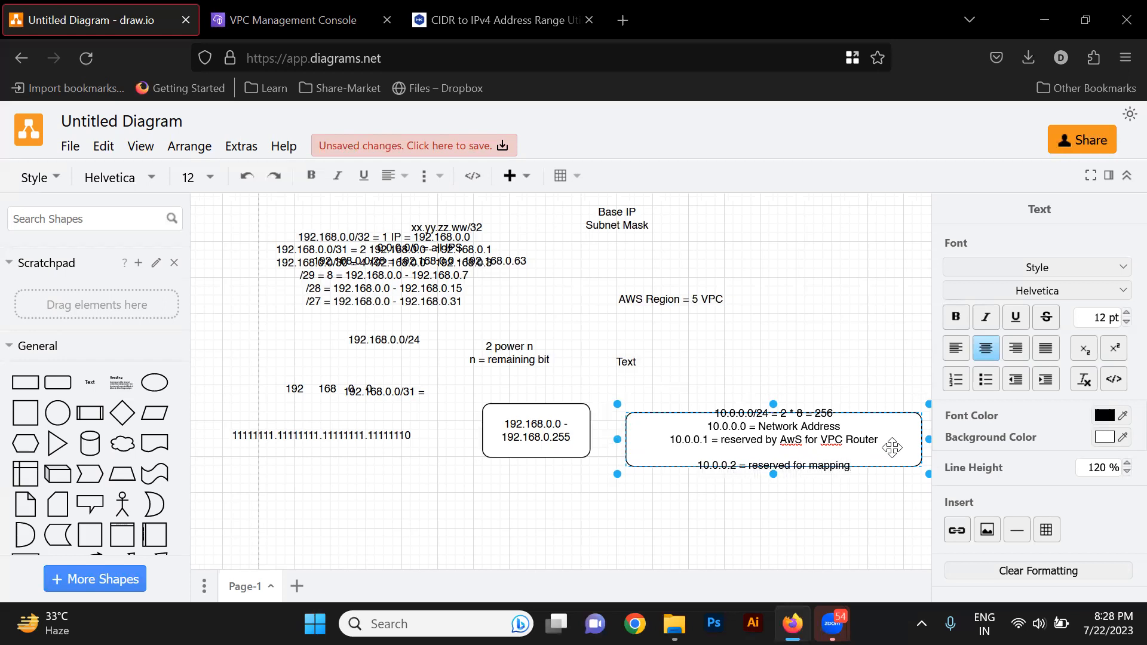
text( to A)
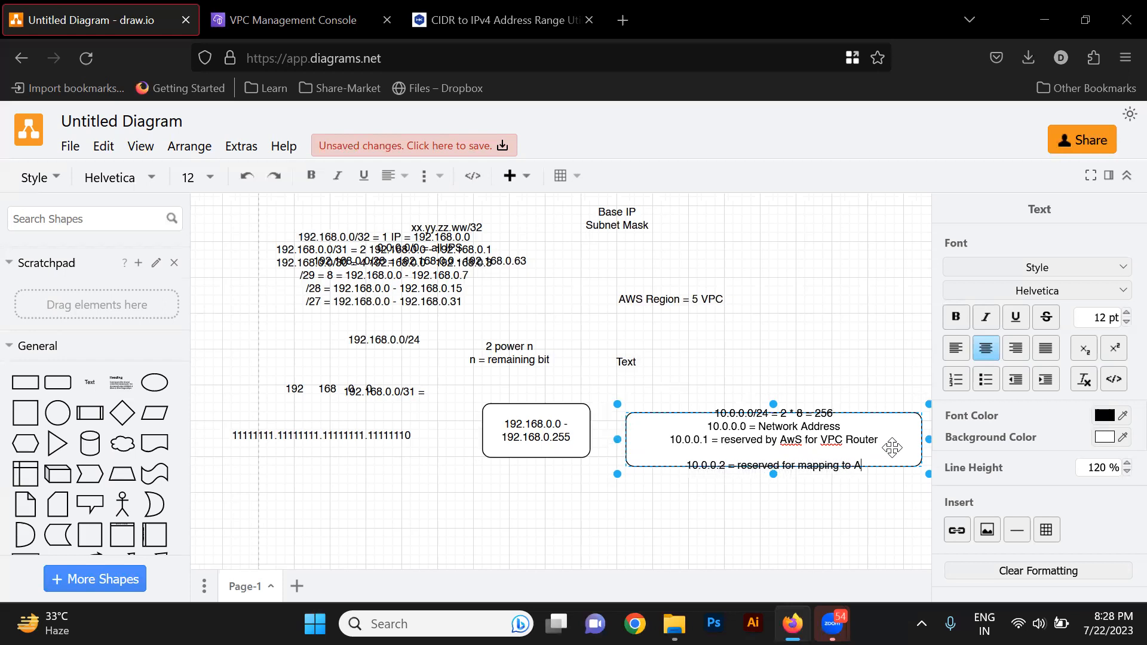
text(WS DNS)
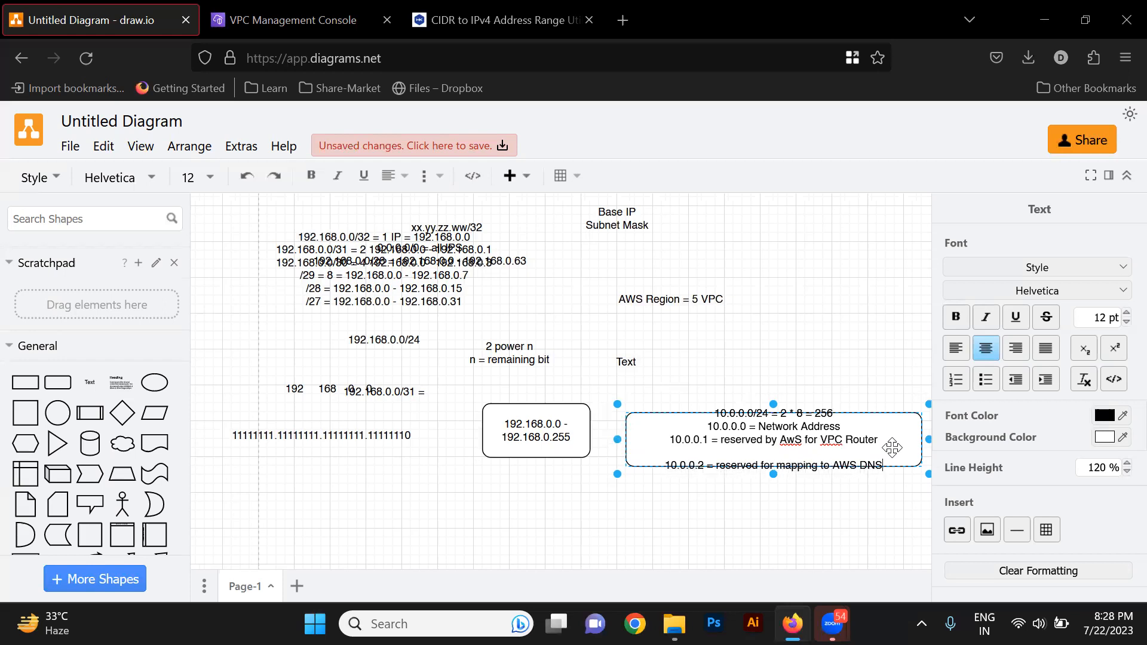
Add the lines ".3 = AWS future" and ".255 = Network Broadcast" at the end of the box.
key(Return)
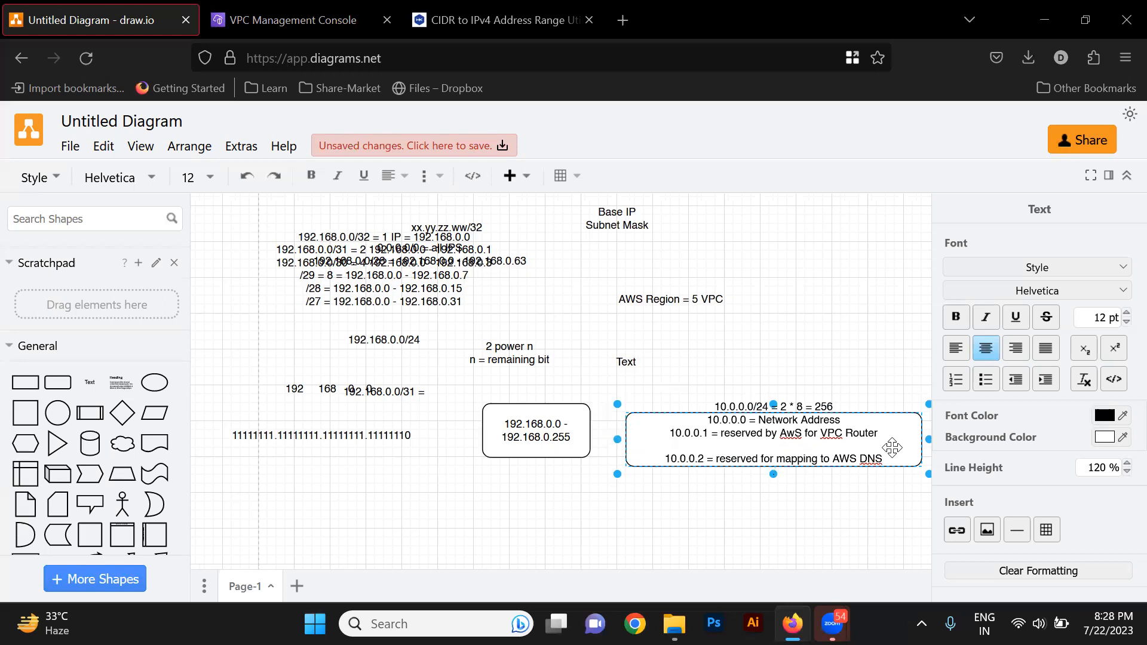
text(.3 = AWS future)
click(893, 448)
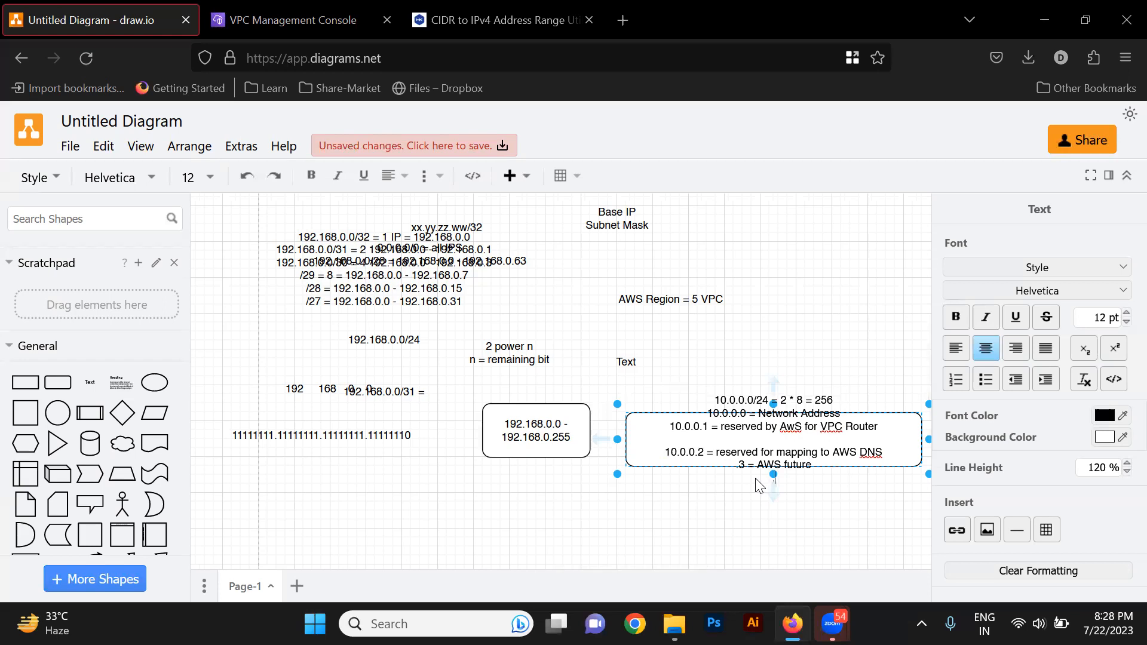
text(255 = Network Broadcast)
key(Return)
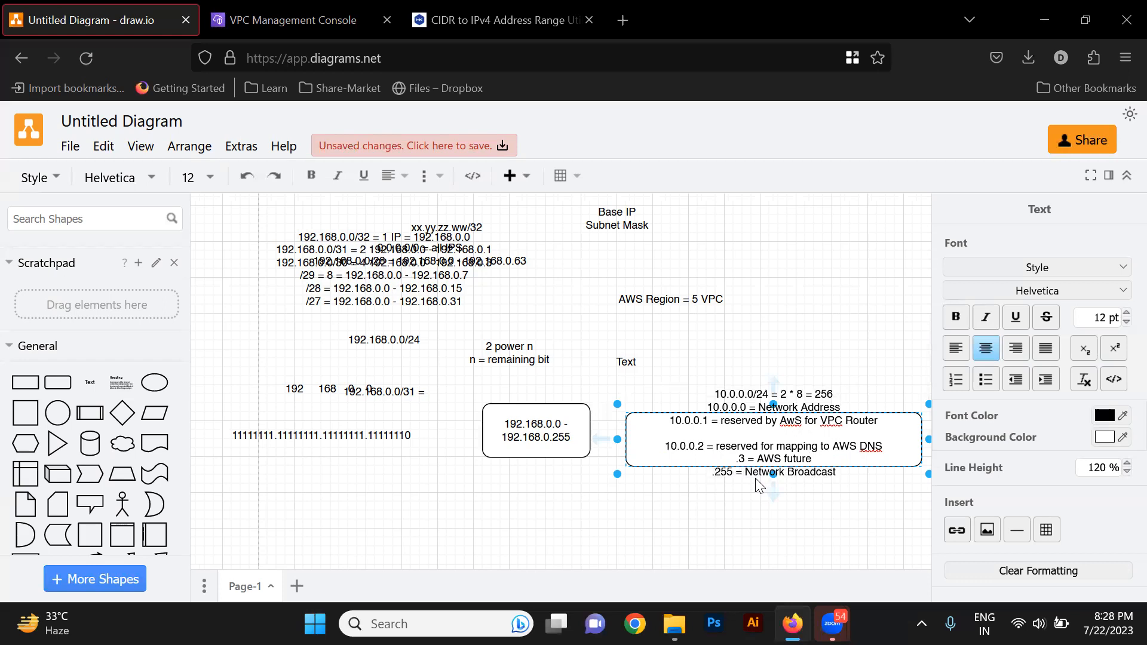
Set the IPv4 CIDR in the AWS VPC creation form to 10.0.0.0/16.
click(319, 3)
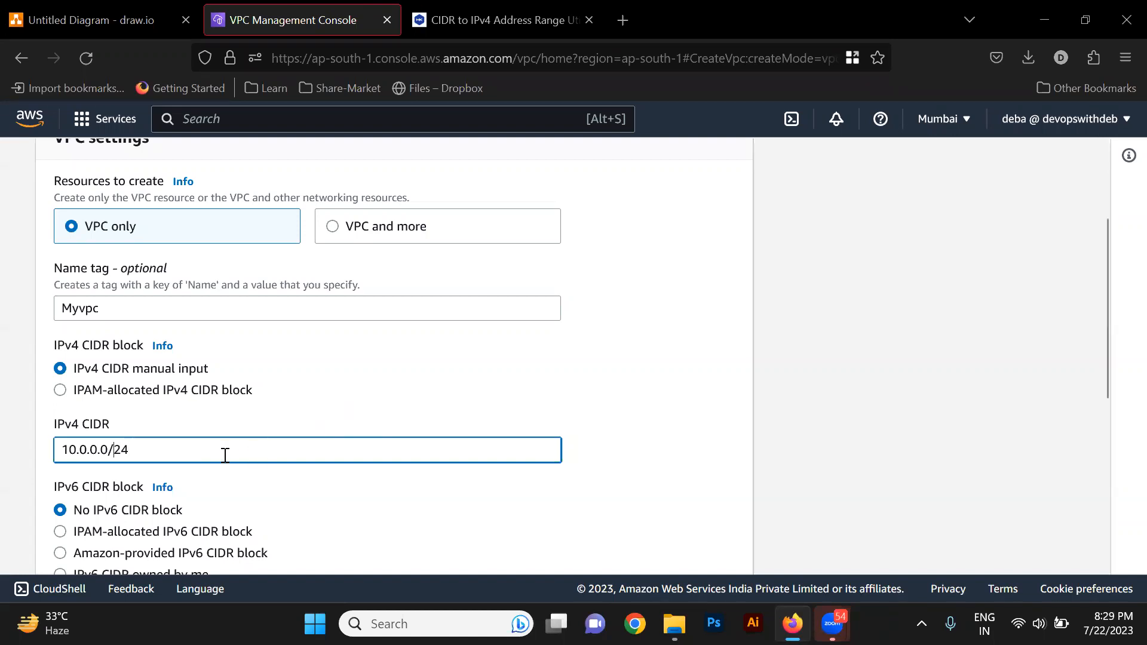
key(BackSpace)
key(BackSpace)
text(16)
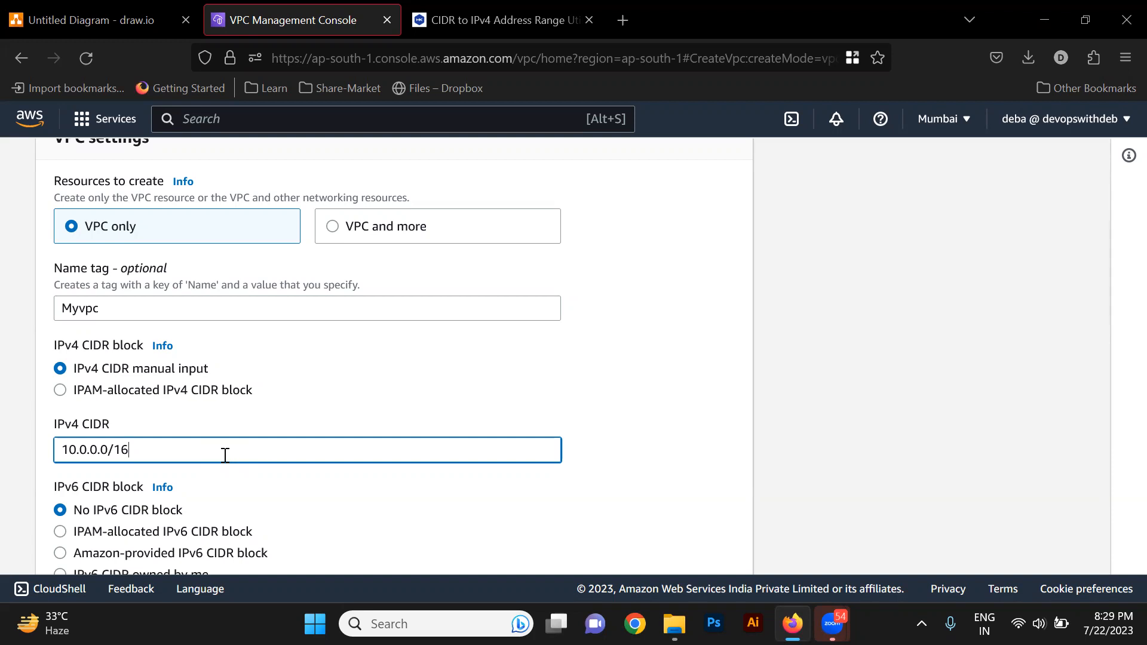
Check the calculator's result for 172.31.0.0/16 once more and create the Myvpc VPC in the AWS console.
scroll(225, 456, down, 5)
click(491, 18)
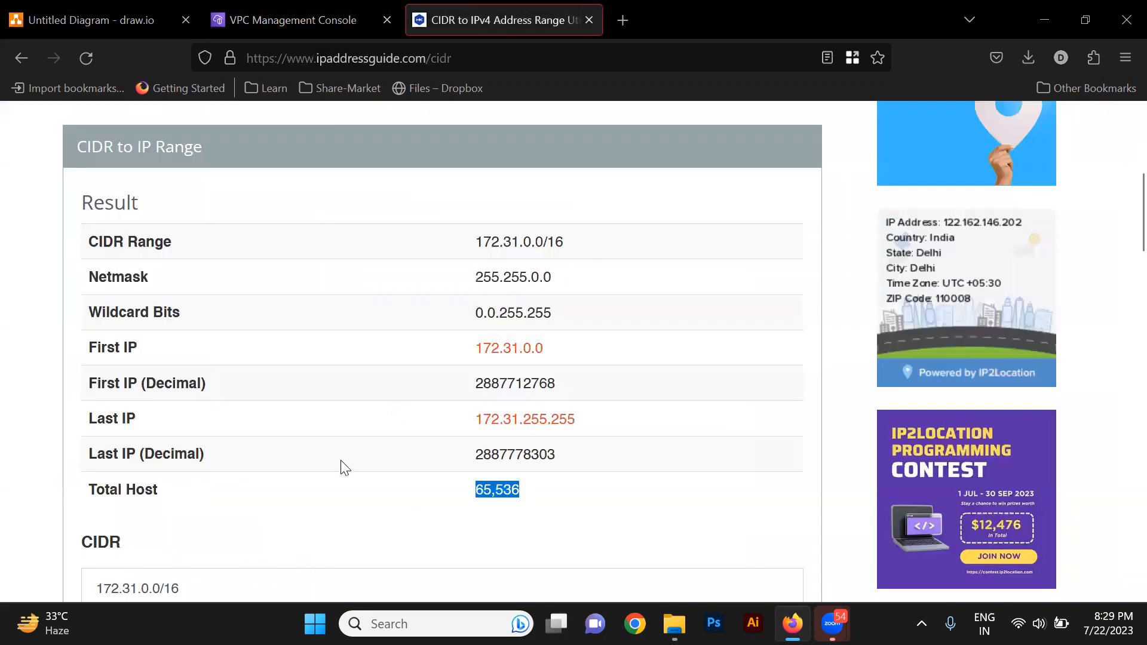
scroll(323, 469, down, 3)
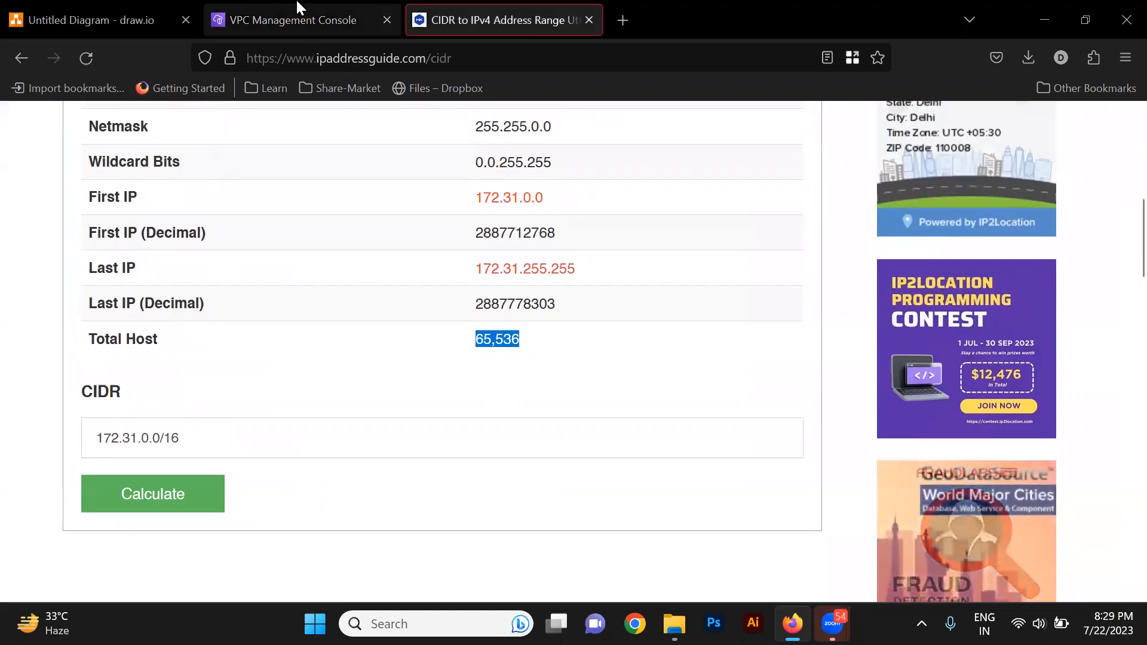
click(299, 8)
scroll(325, 263, down, 3)
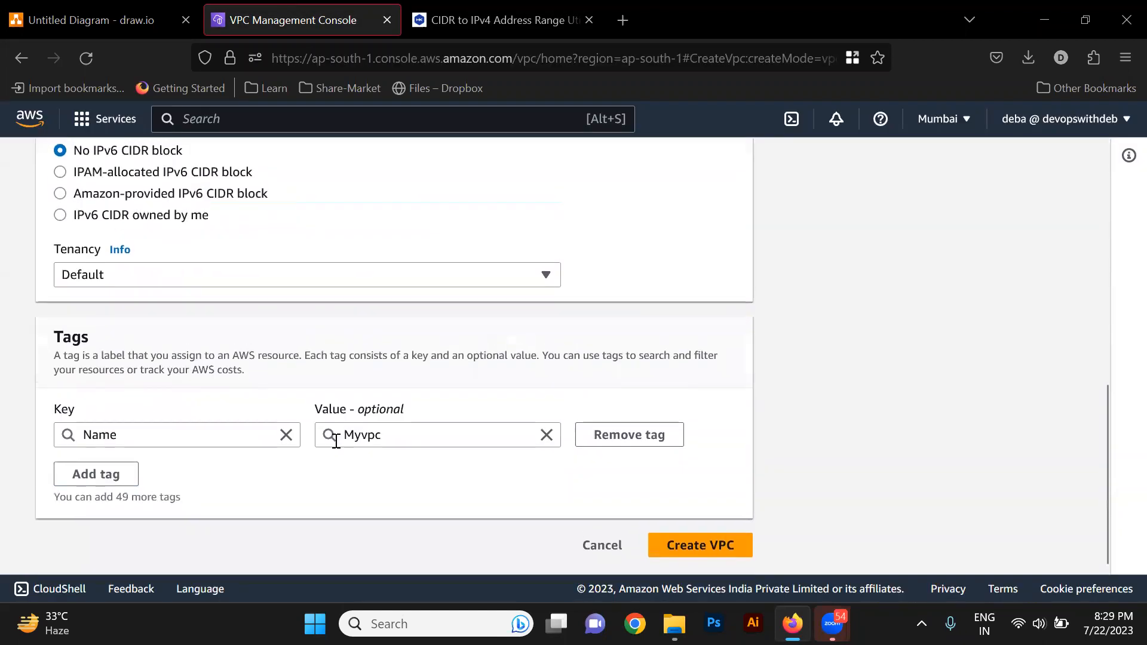
click(716, 552)
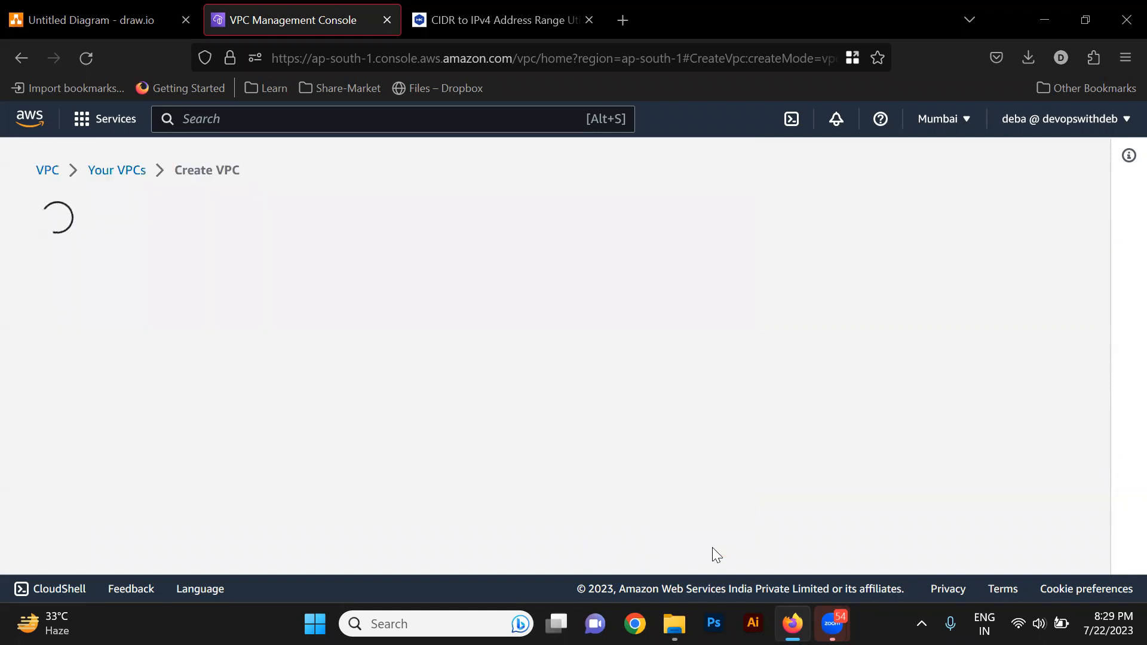
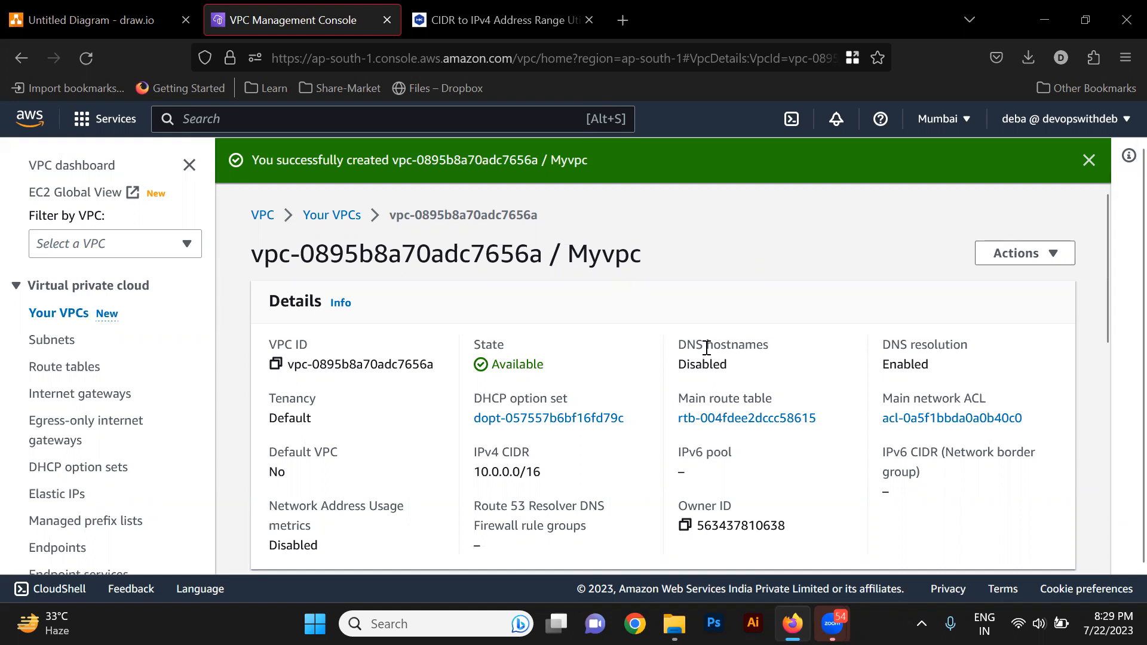
Try enabling DNS hostnames in the VPC settings of Myvpc, and leave the settings without saving.
double_click(710, 367)
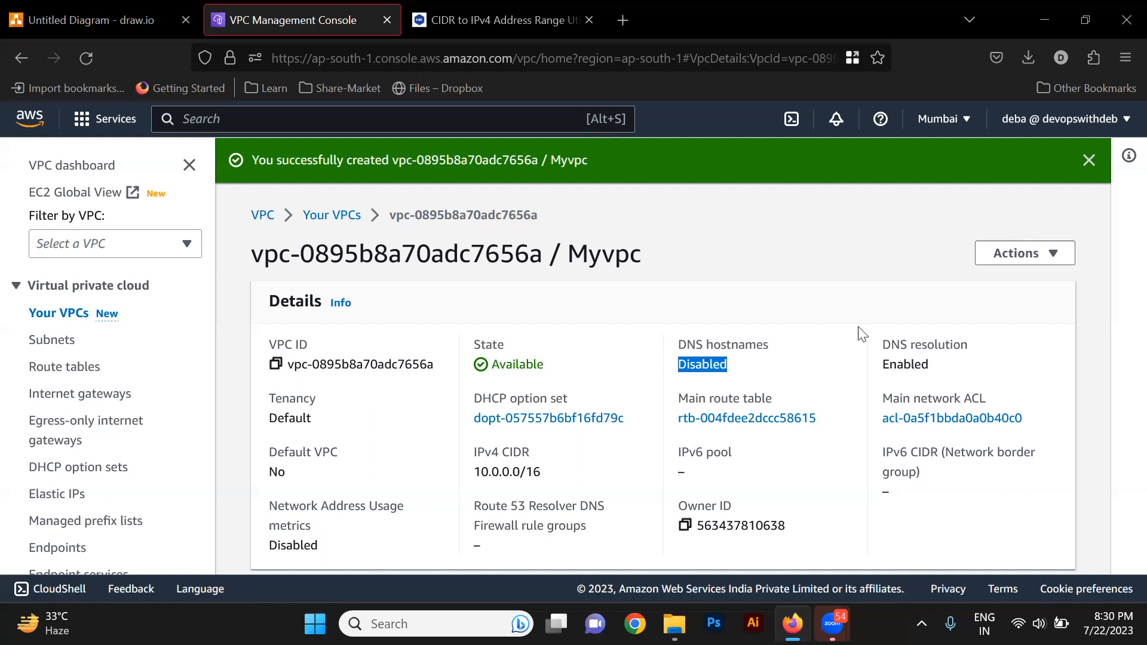
click(1041, 254)
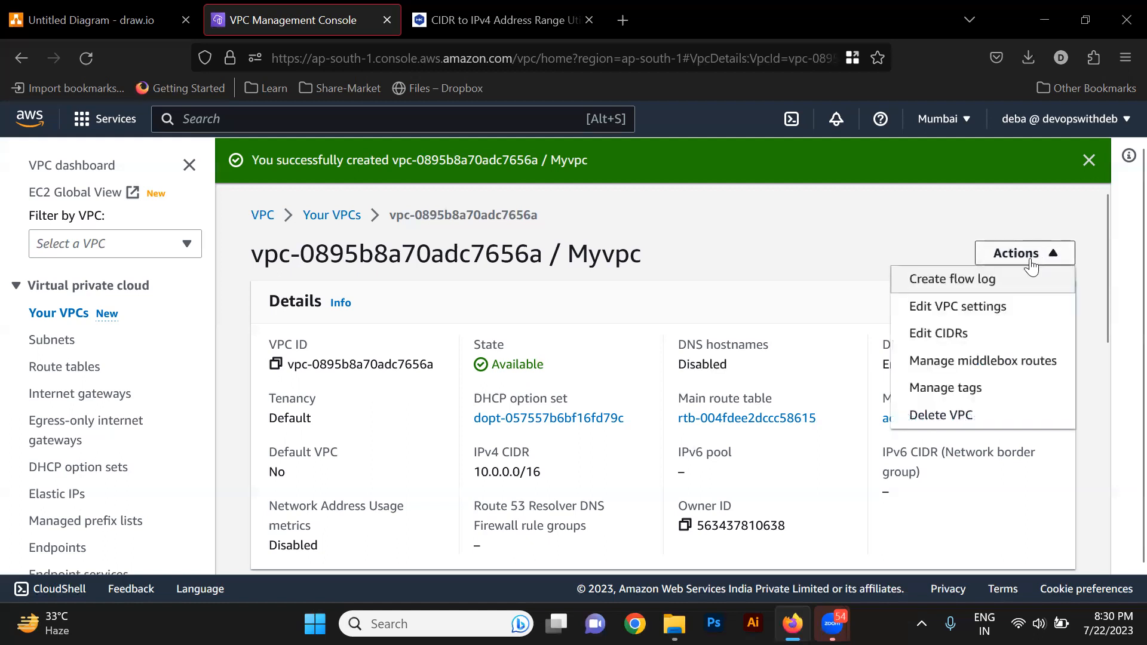
click(968, 317)
scroll(282, 497, down, 5)
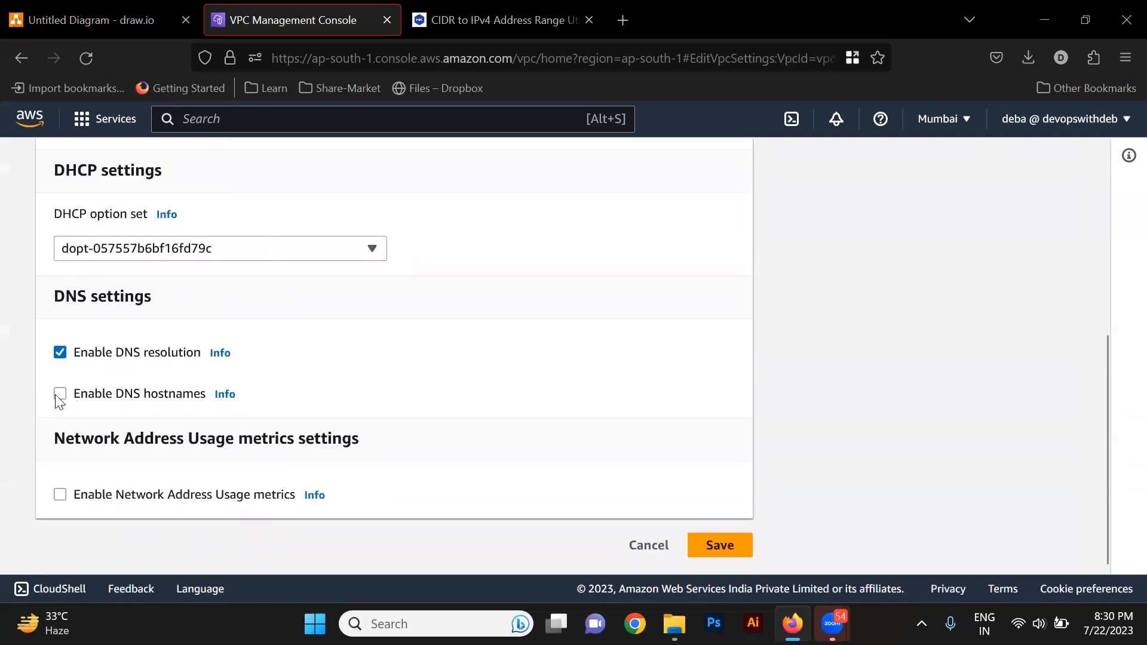
click(59, 397)
click(639, 543)
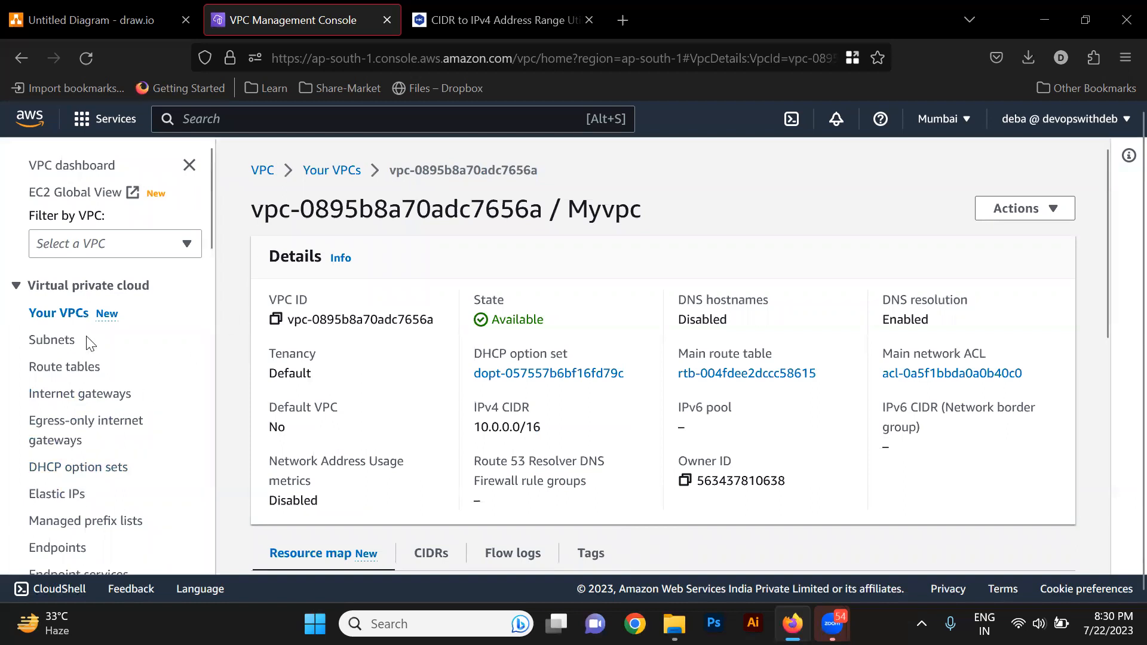
List all VPCs of the region and select Myvpc to view its details.
click(57, 322)
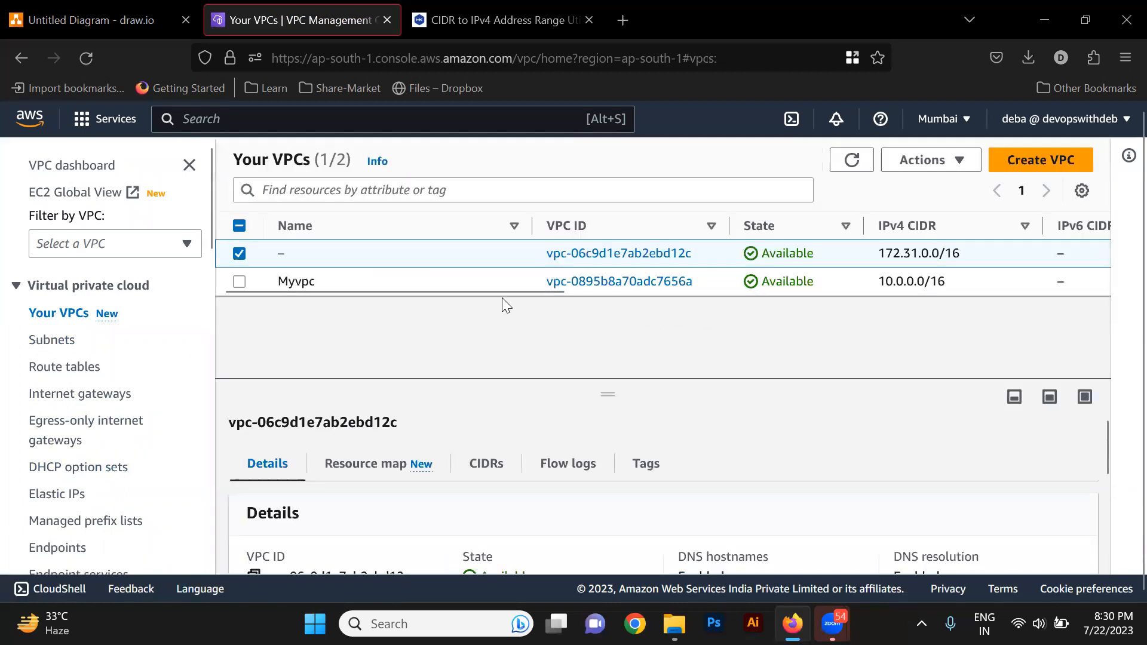
right_click(438, 281)
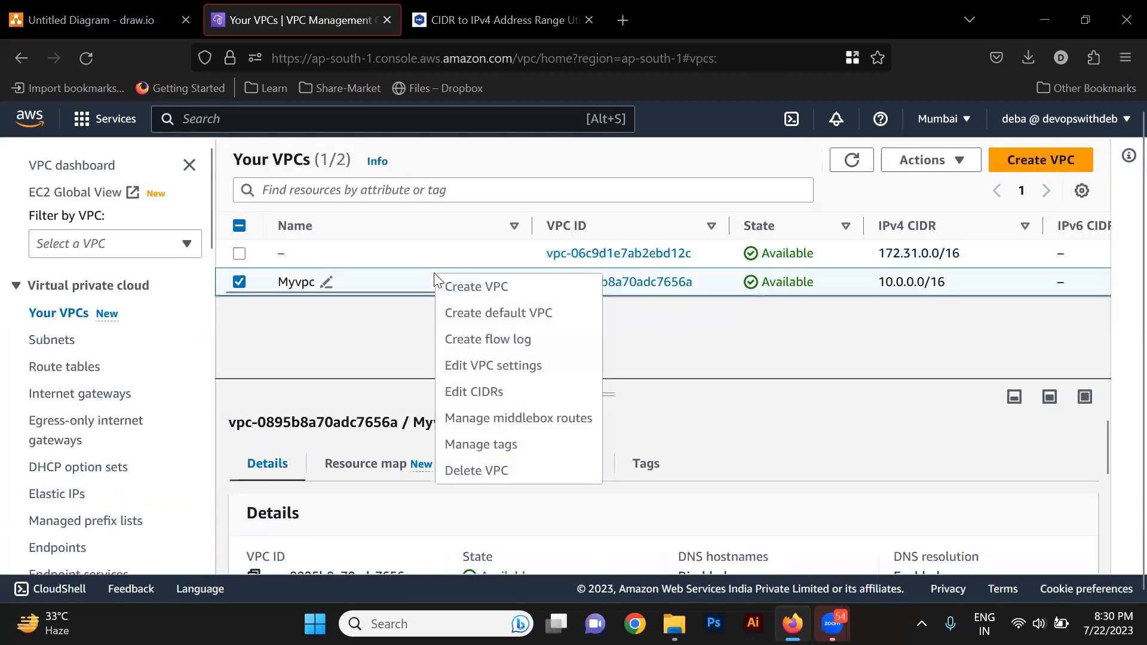
click(397, 277)
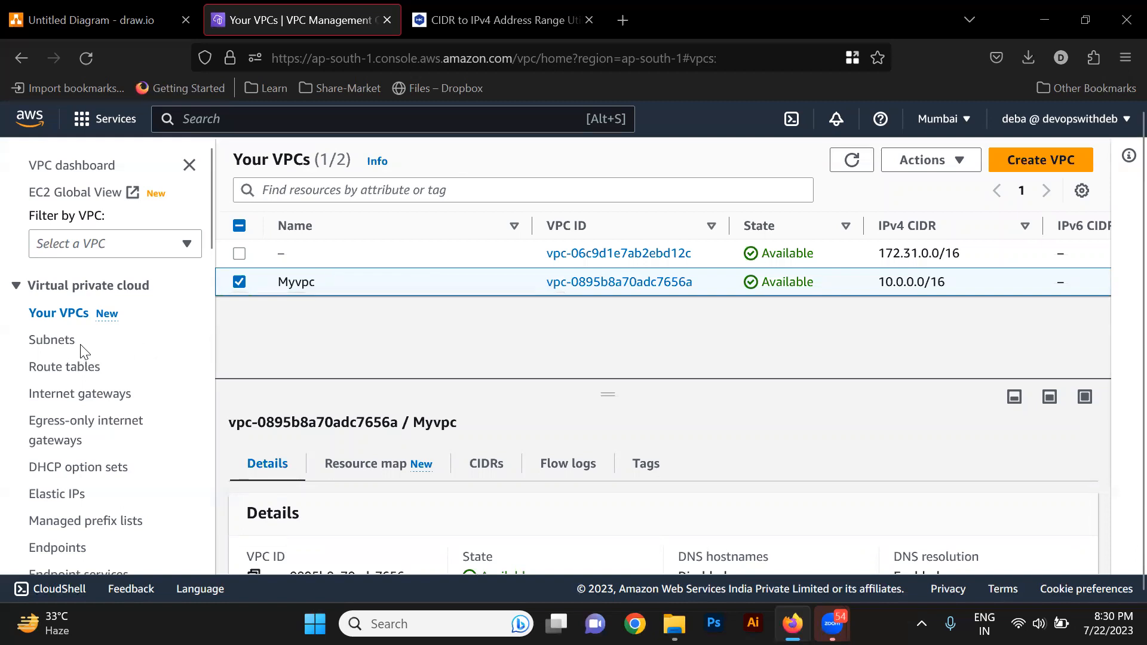
Open the route tables list, select the second route table and check which VPC each table belongs to.
click(74, 367)
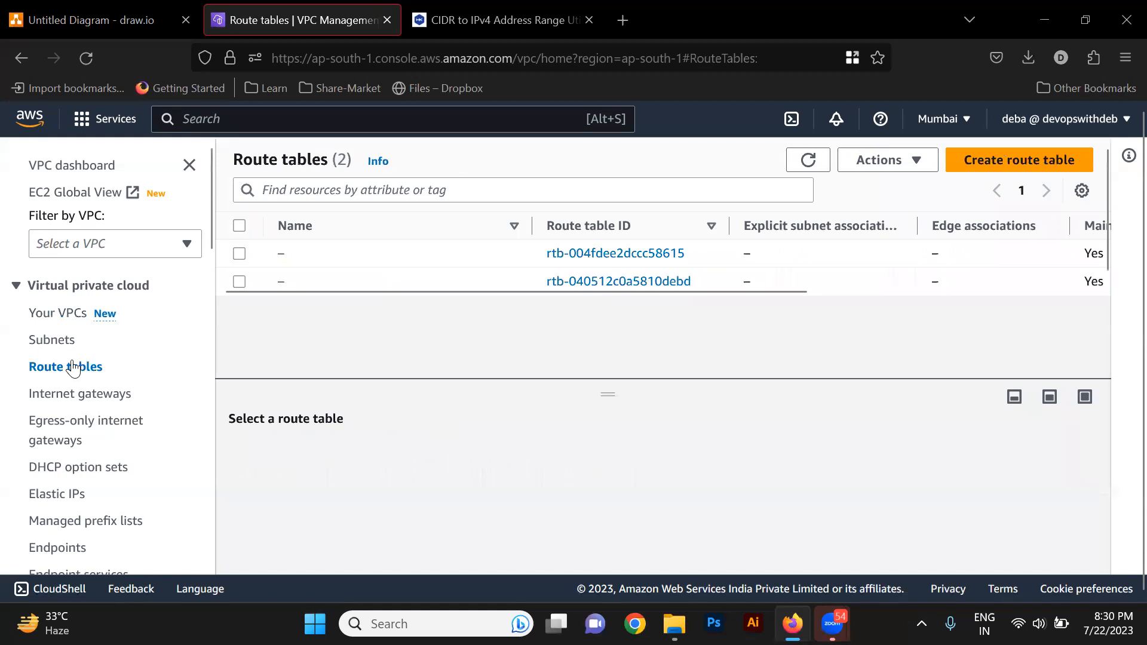
click(497, 284)
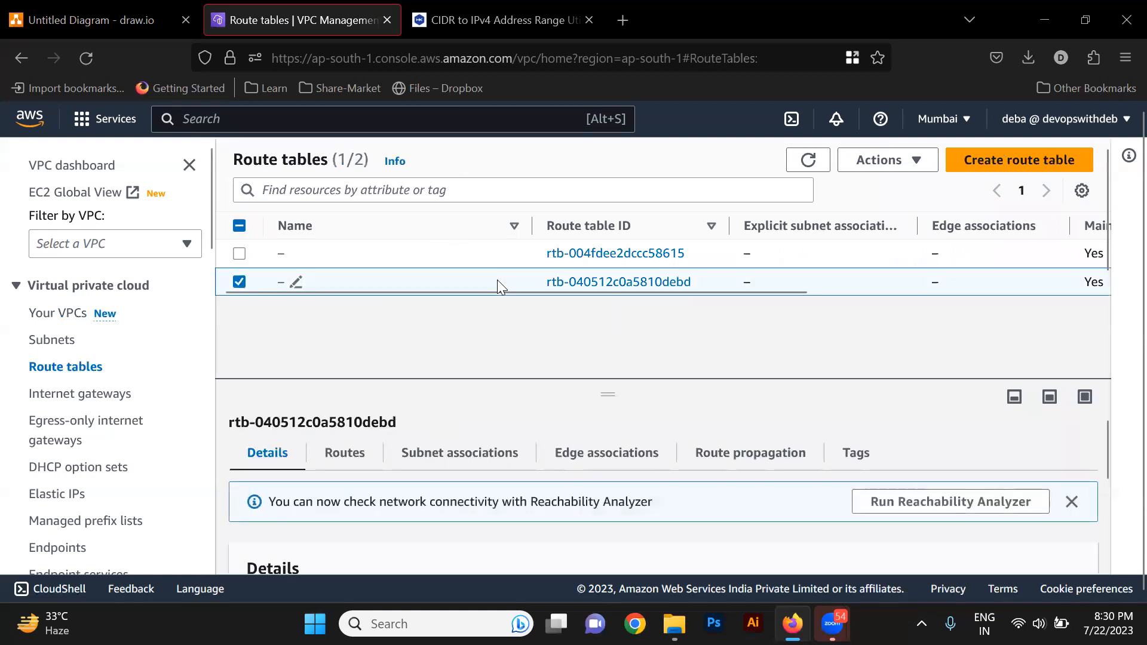
scroll(500, 286, right, 5)
scroll(500, 286, right, 2)
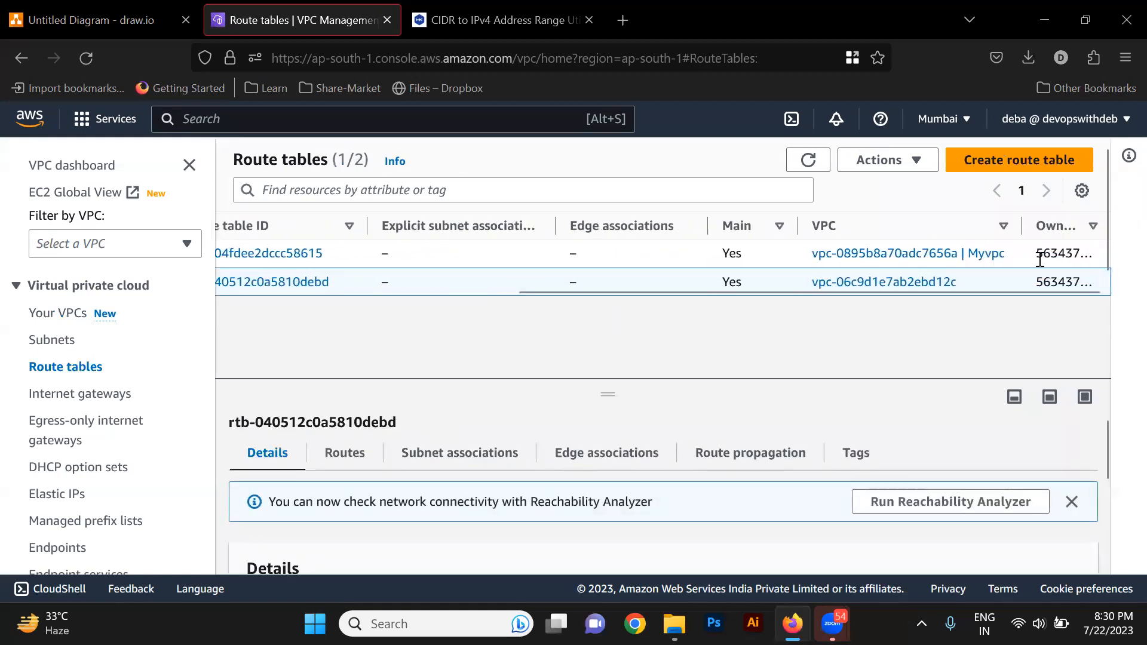
Name the route table belonging to Myvpc RouteTableDefaultMYPC and save the name.
click(626, 260)
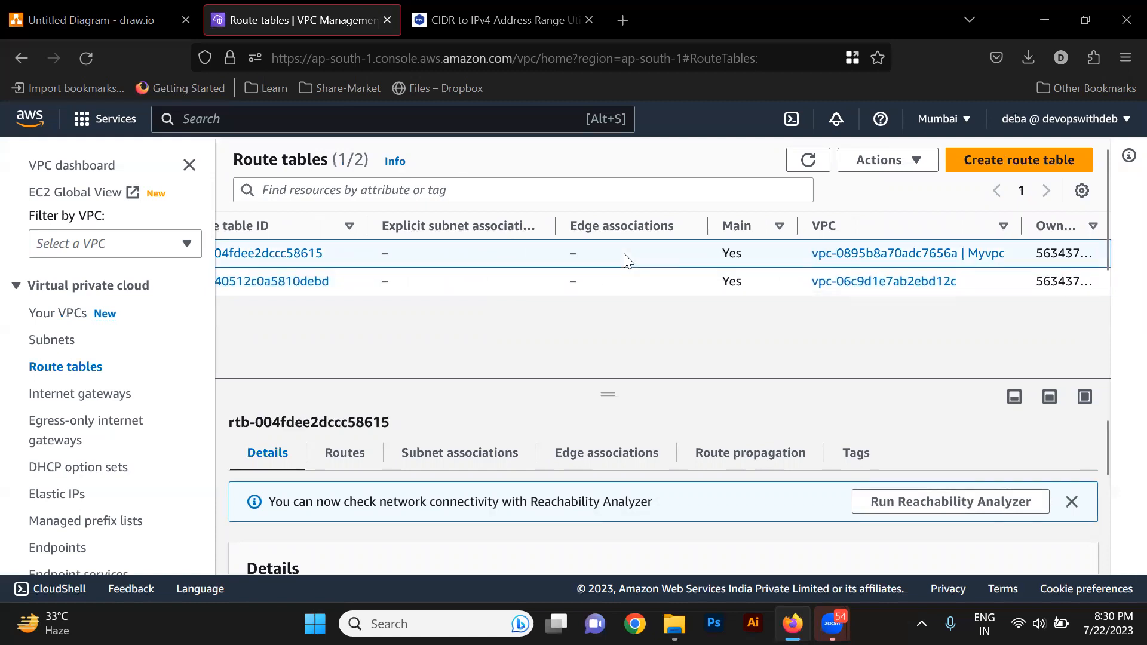
scroll(626, 260, left, 3)
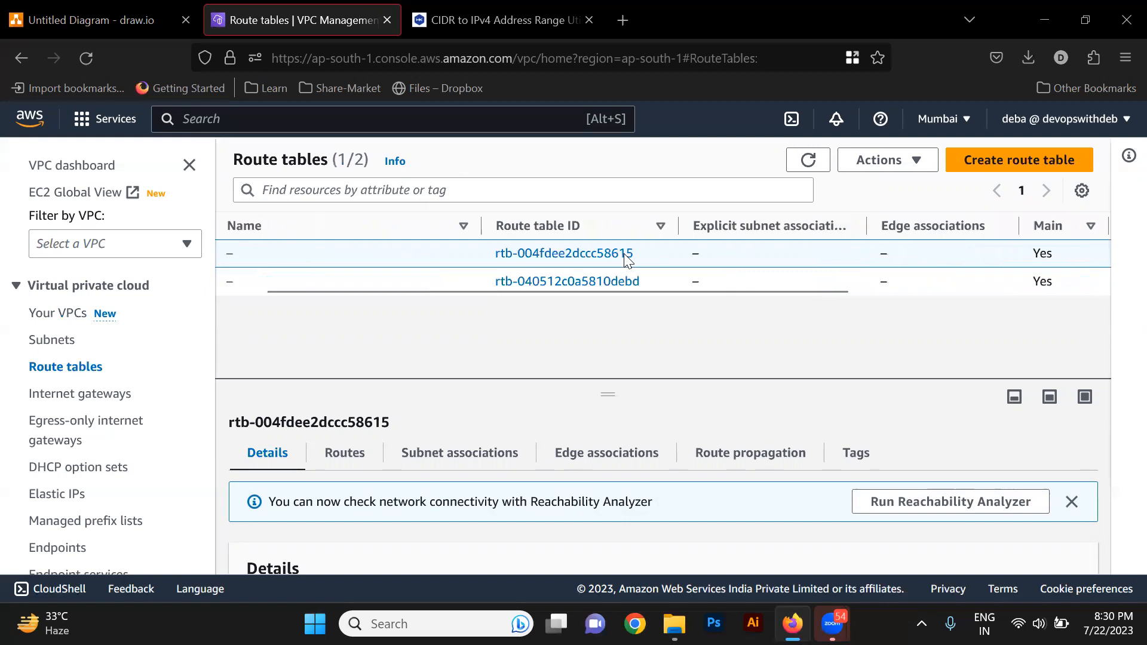
click(296, 254)
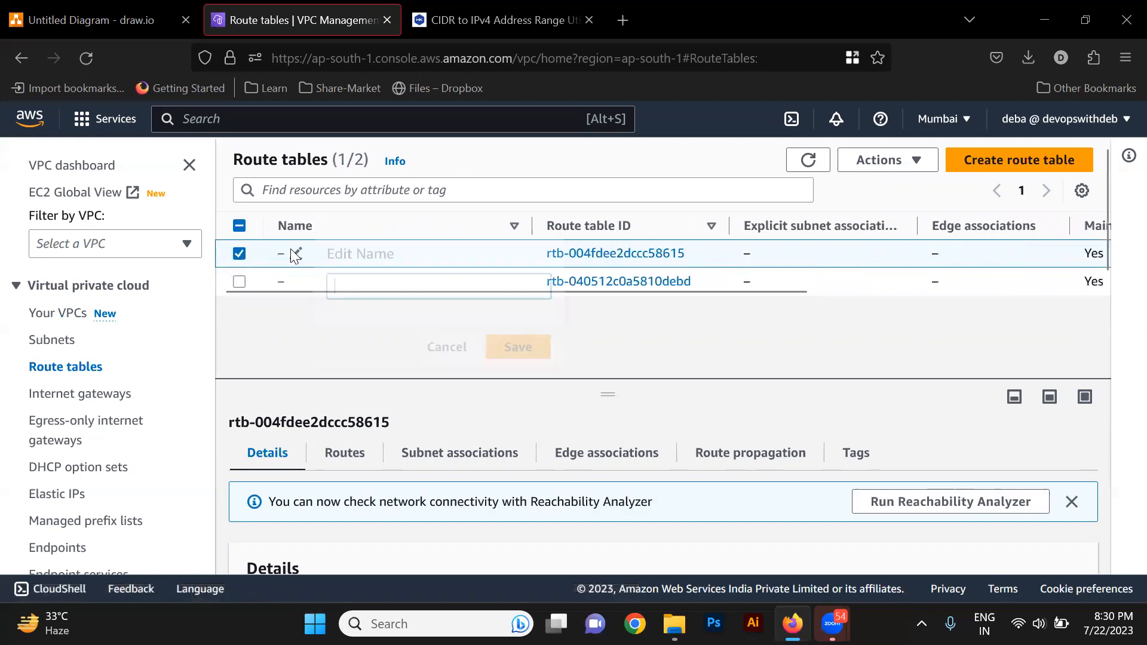
text(Route)
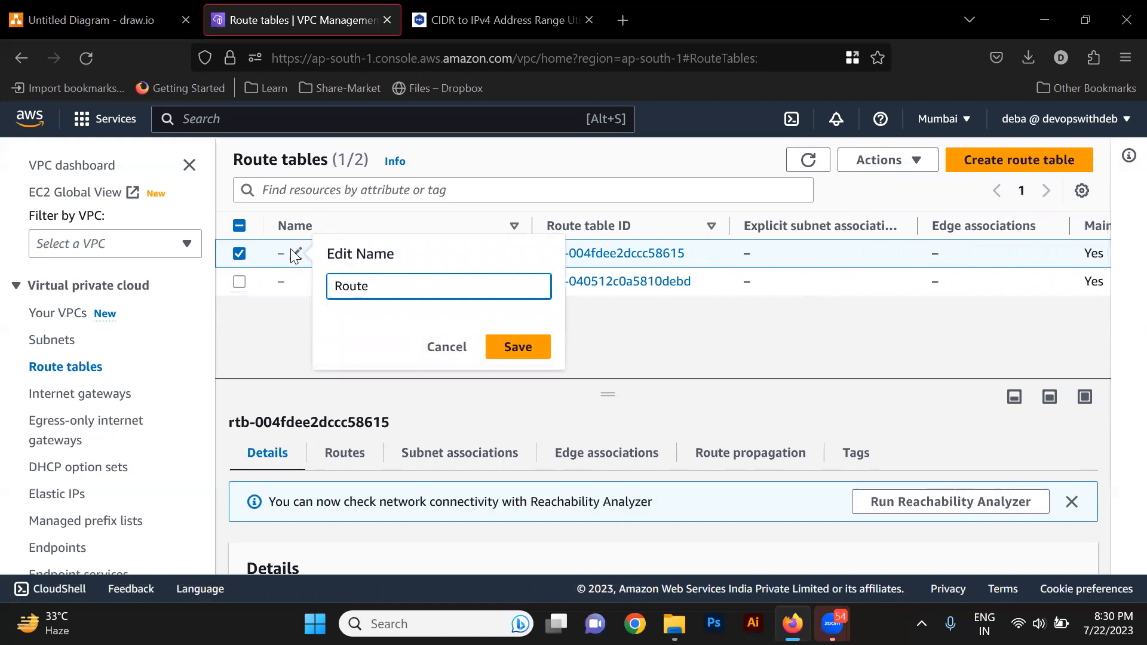
text(Touble)
text(My)
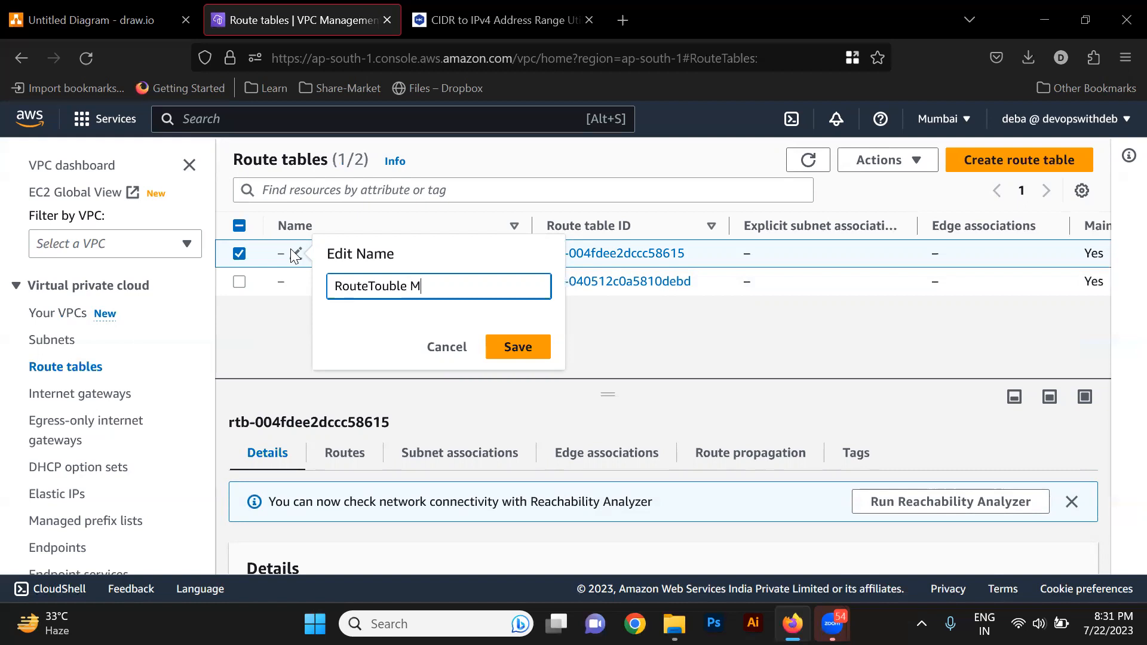
key(BackSpace)
key(BackSpace)
key(BackSpace)
key(BackSpace)
key(BackSpace)
key(BackSpace)
key(BackSpace)
key(BackSpace)
text(ableDefaultMYV)
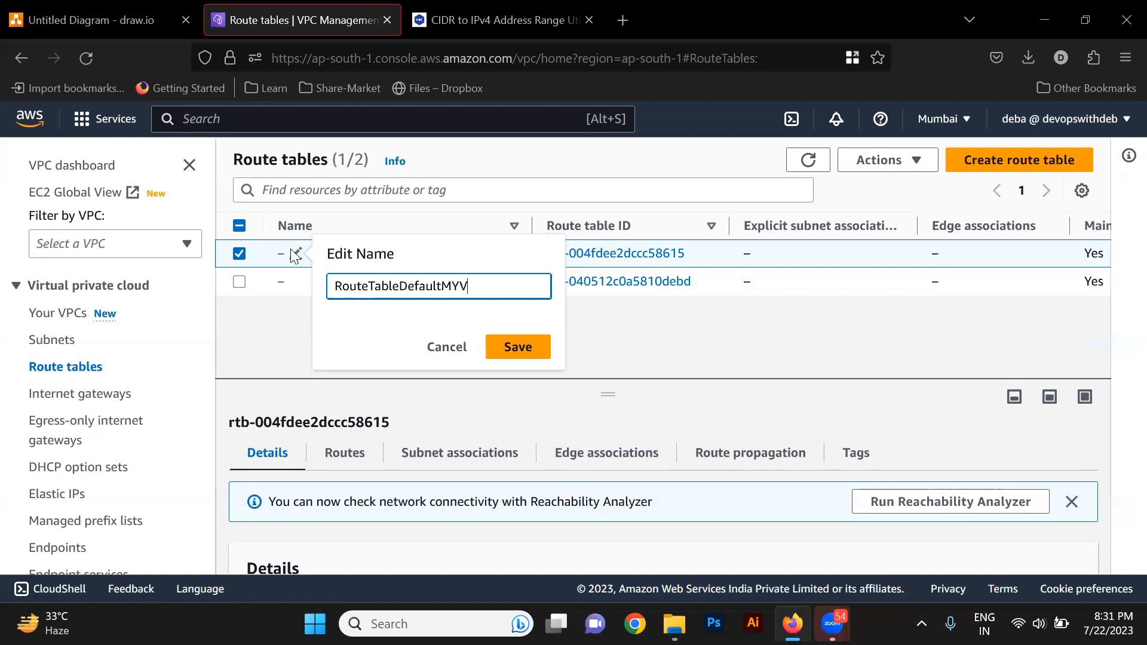
key(BackSpace)
text(PC)
click(526, 347)
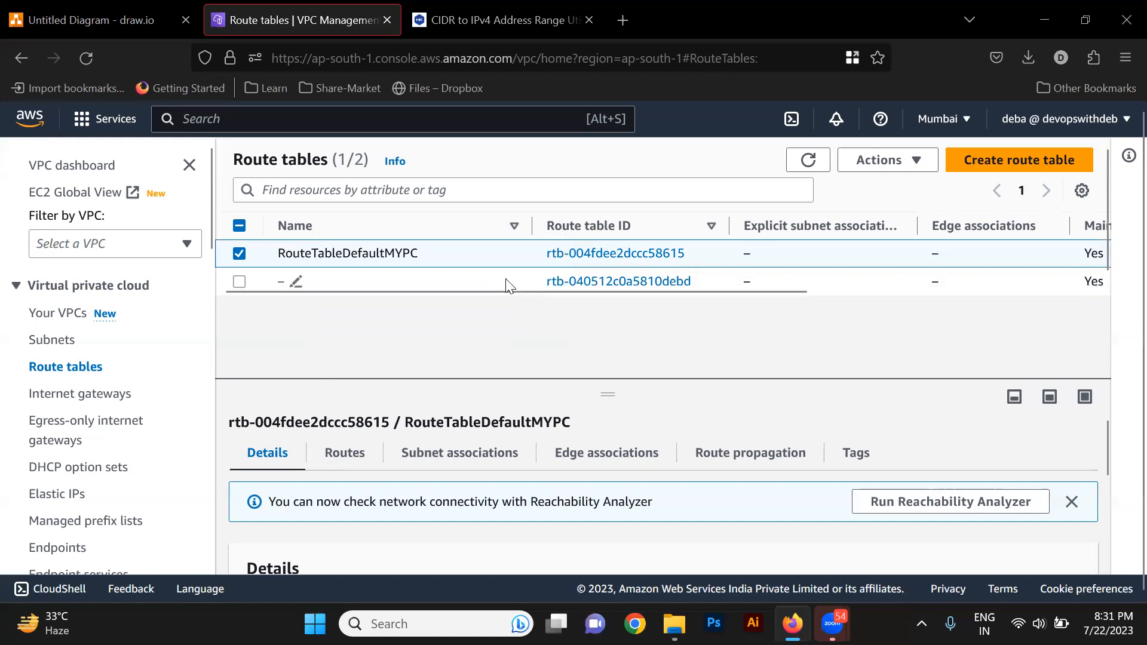
Open the main route table of the unnamed default VPC and examine its routes and their targets.
click(82, 313)
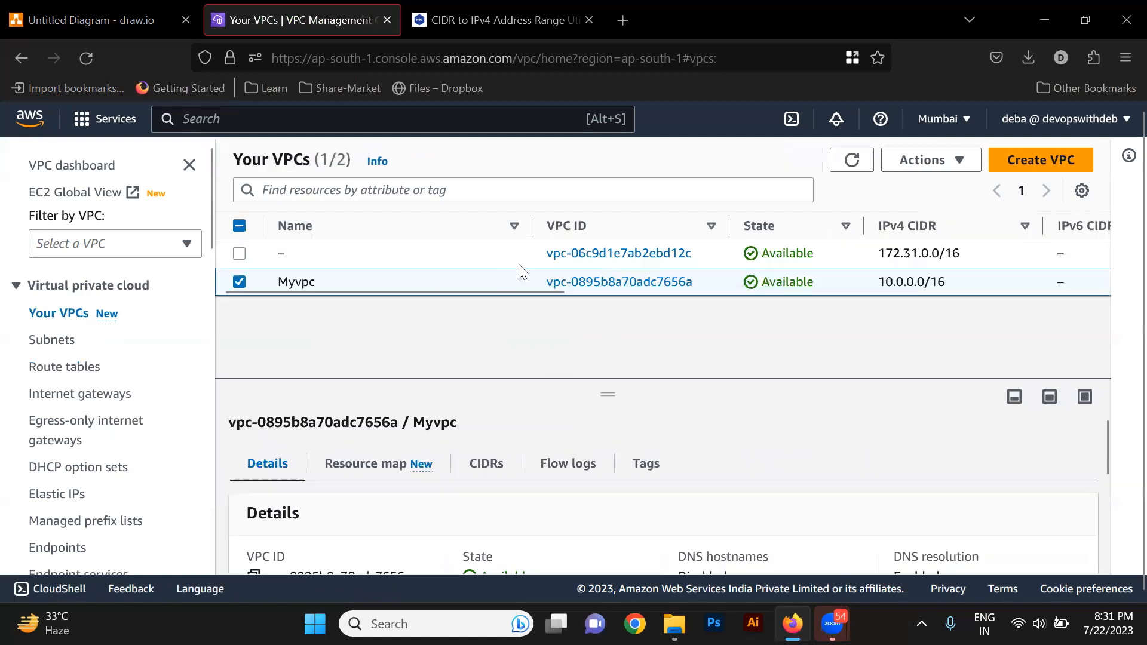
click(867, 257)
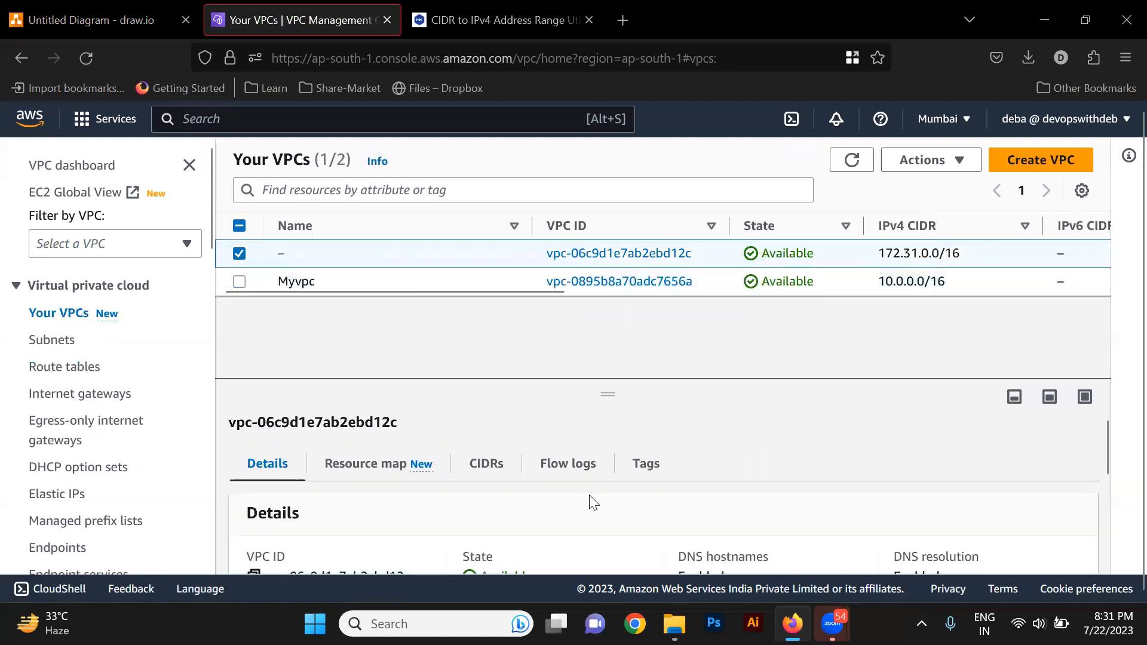
scroll(591, 502, down, 2)
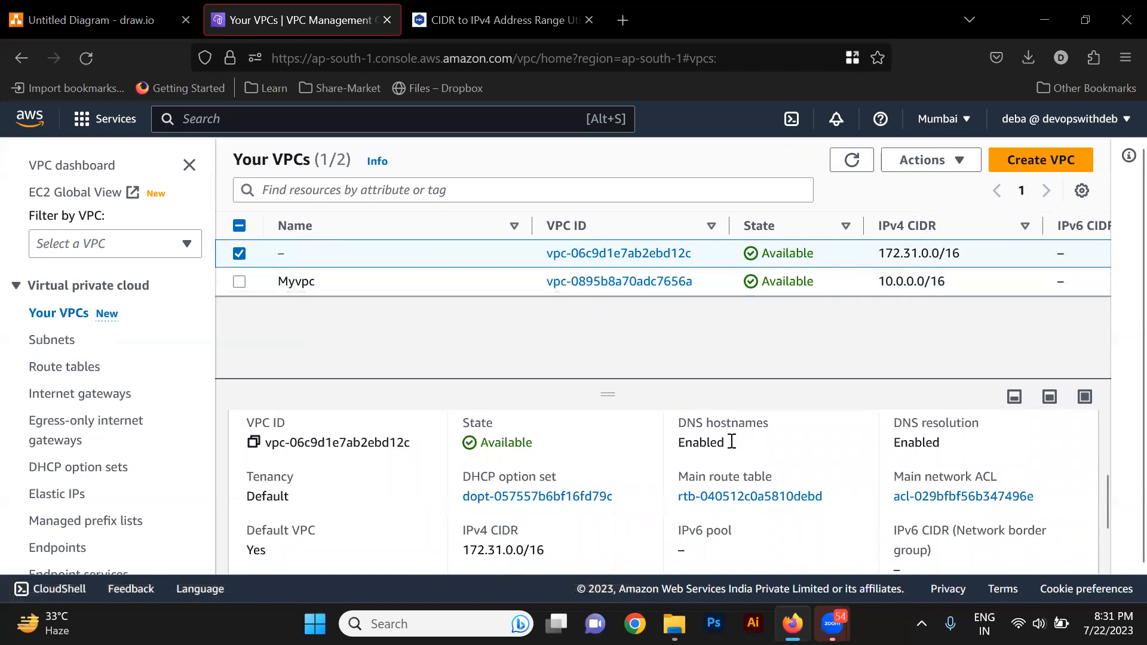
click(735, 498)
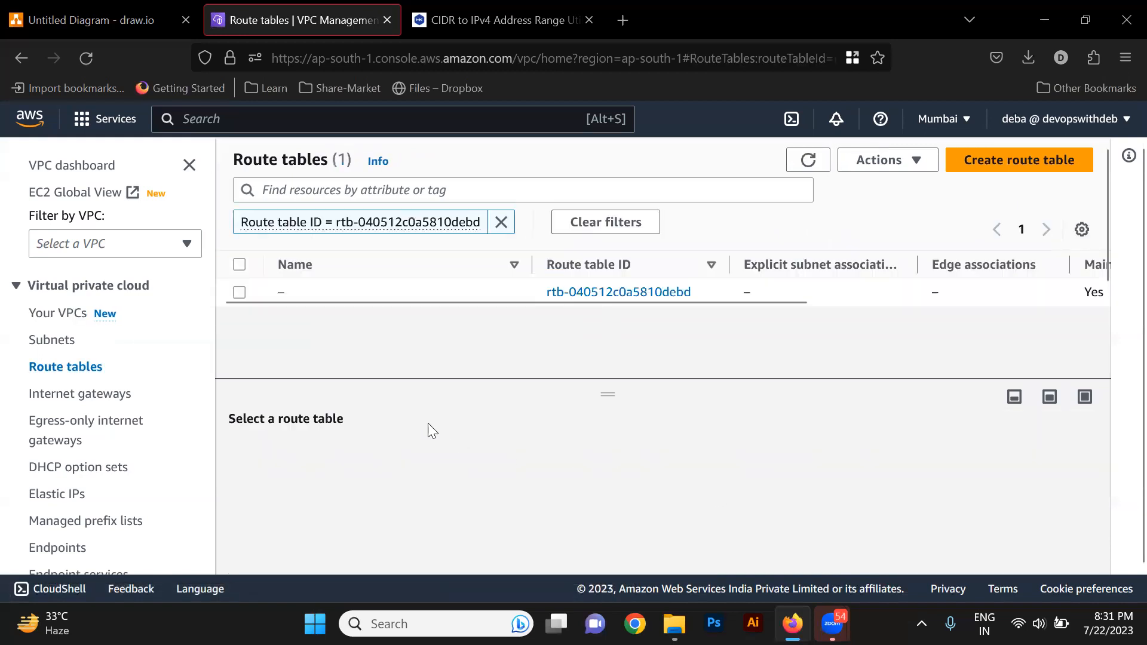
click(637, 293)
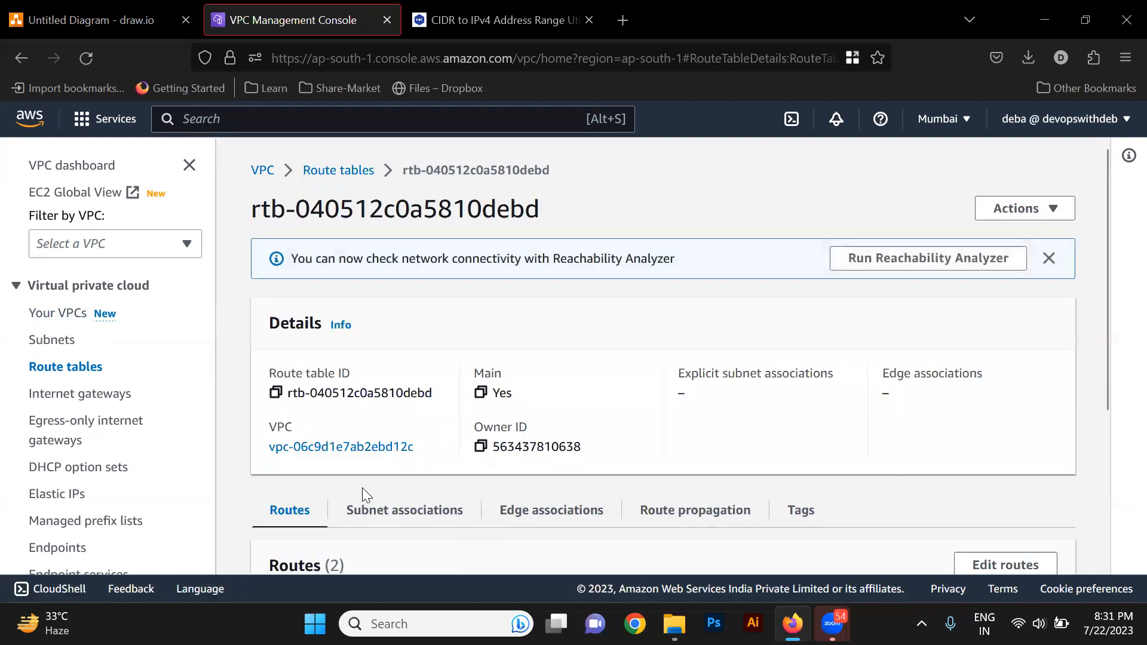
scroll(361, 490, down, 3)
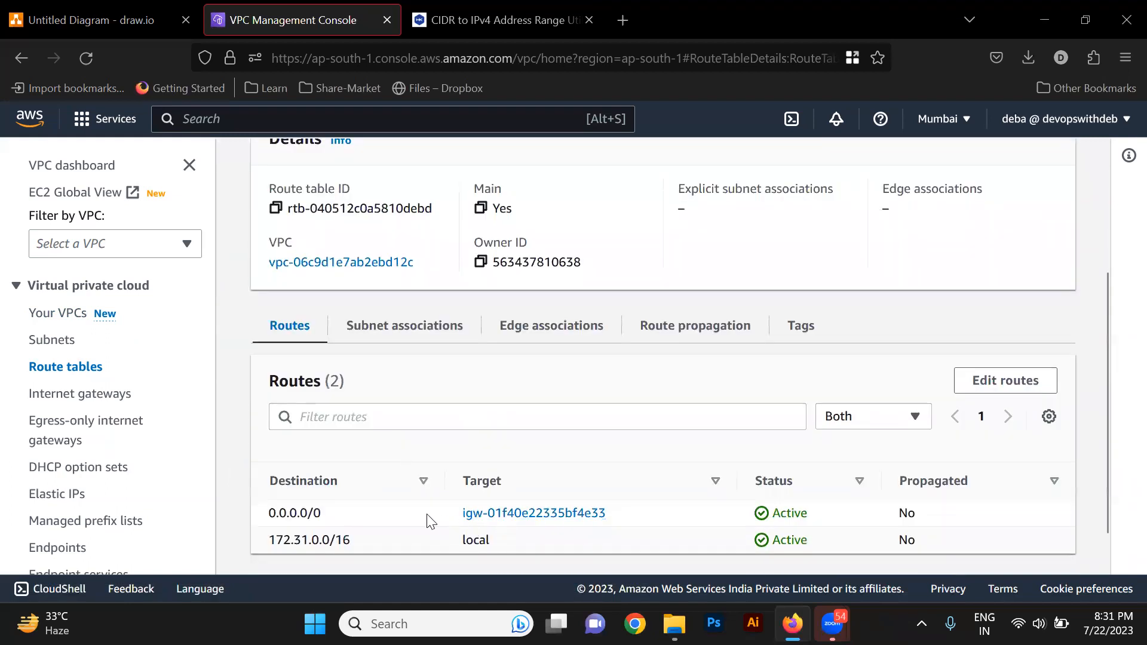
drag(440, 514, 617, 514)
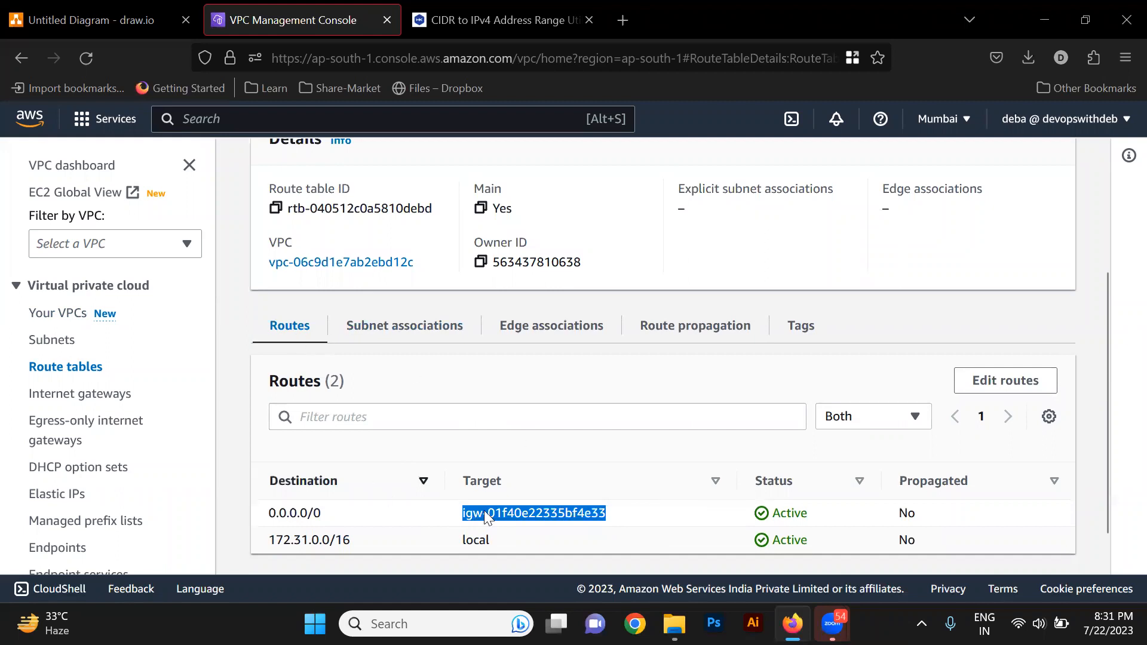
click(445, 529)
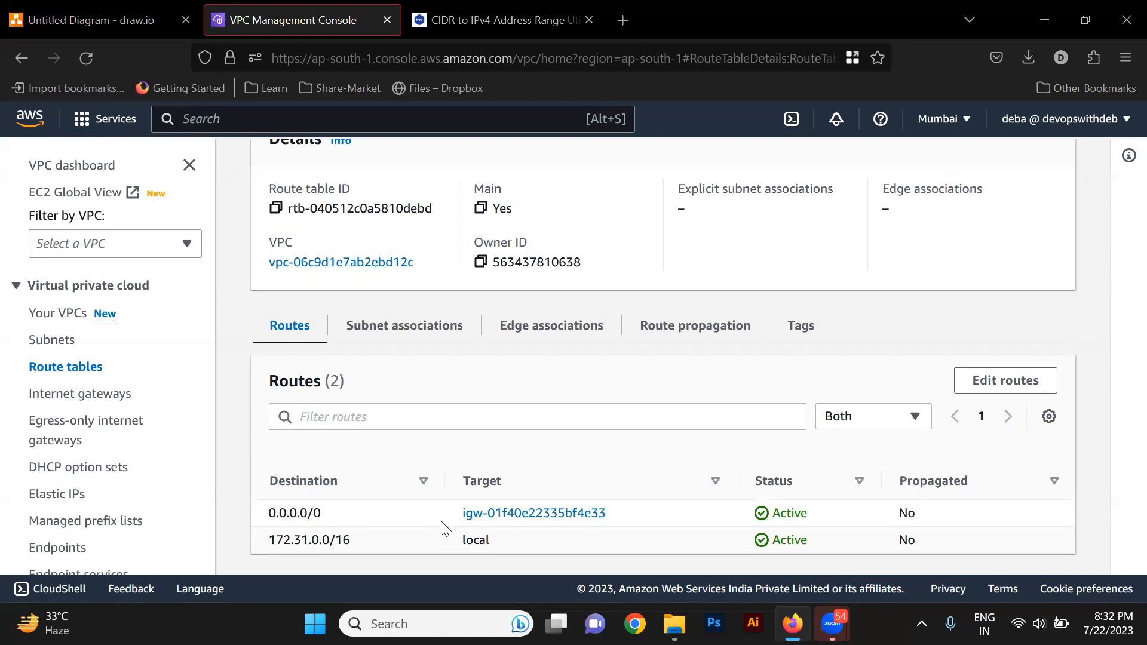
Select Myvpc in the VPC list and open the EC2 instances list in a duplicated browser tab.
click(58, 320)
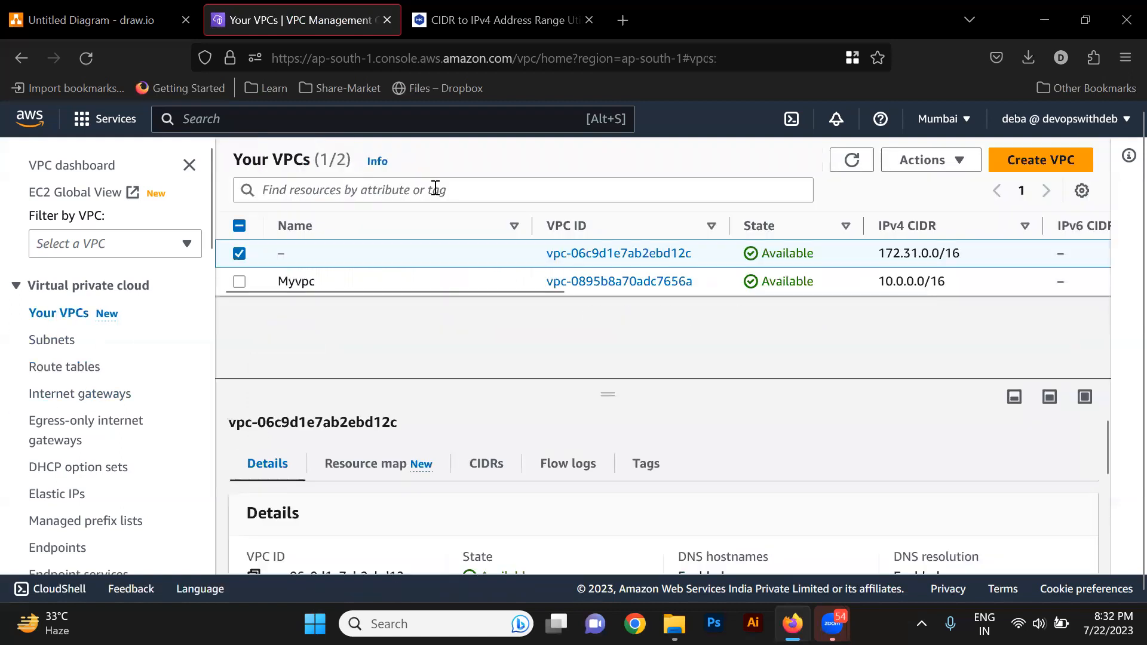
click(430, 280)
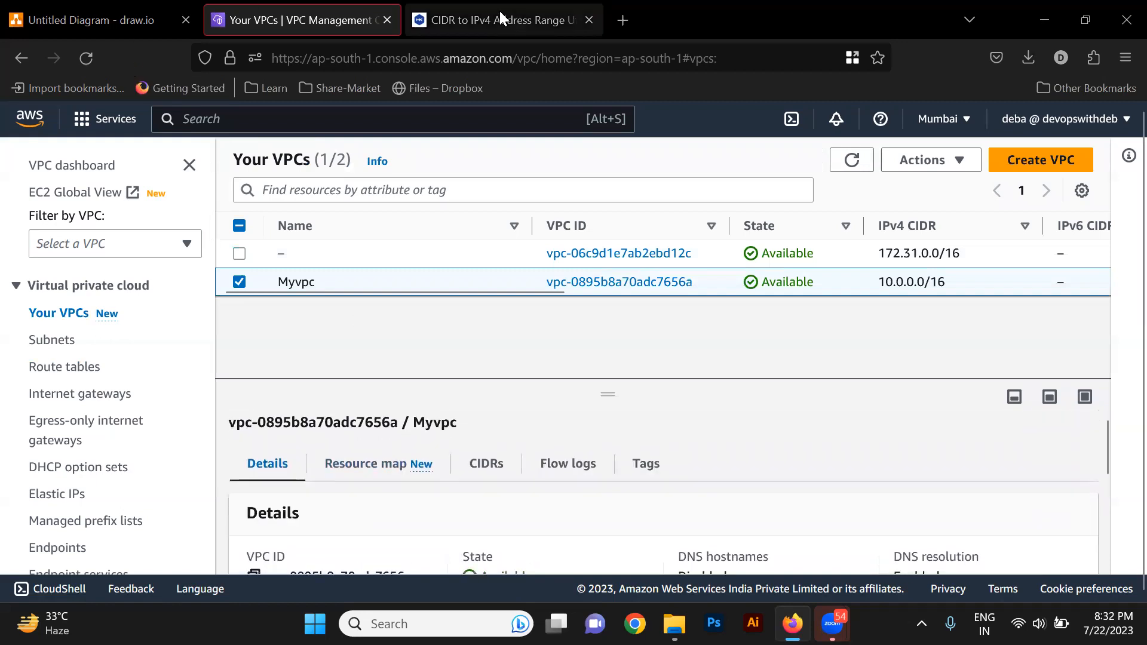
right_click(318, 12)
click(372, 146)
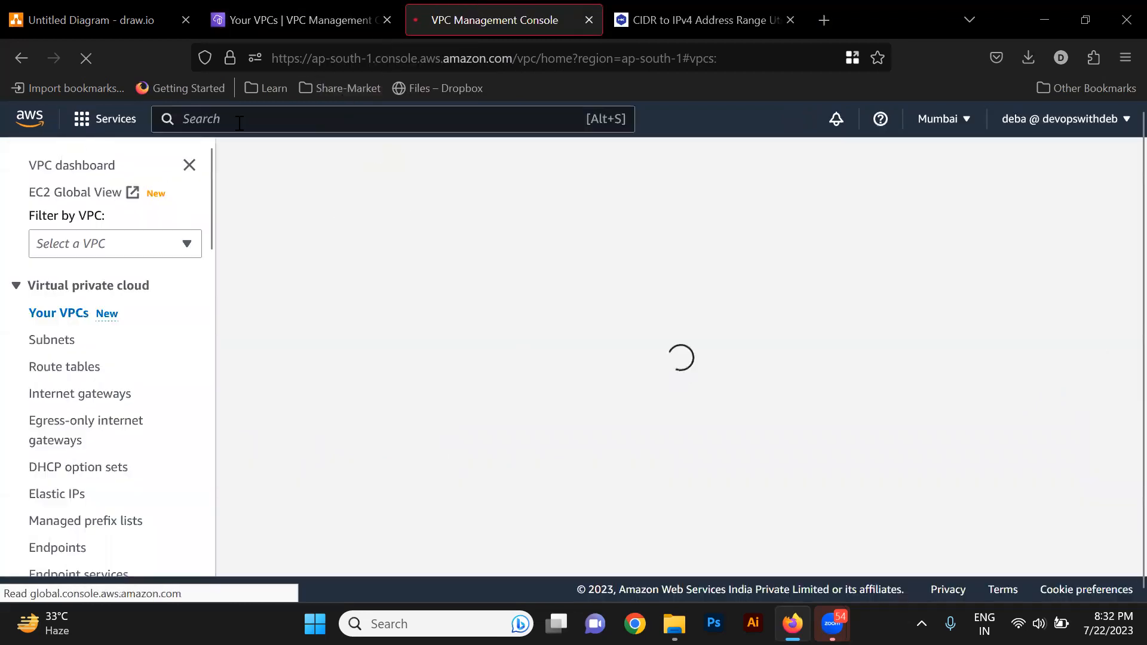
click(275, 119)
text(ec2)
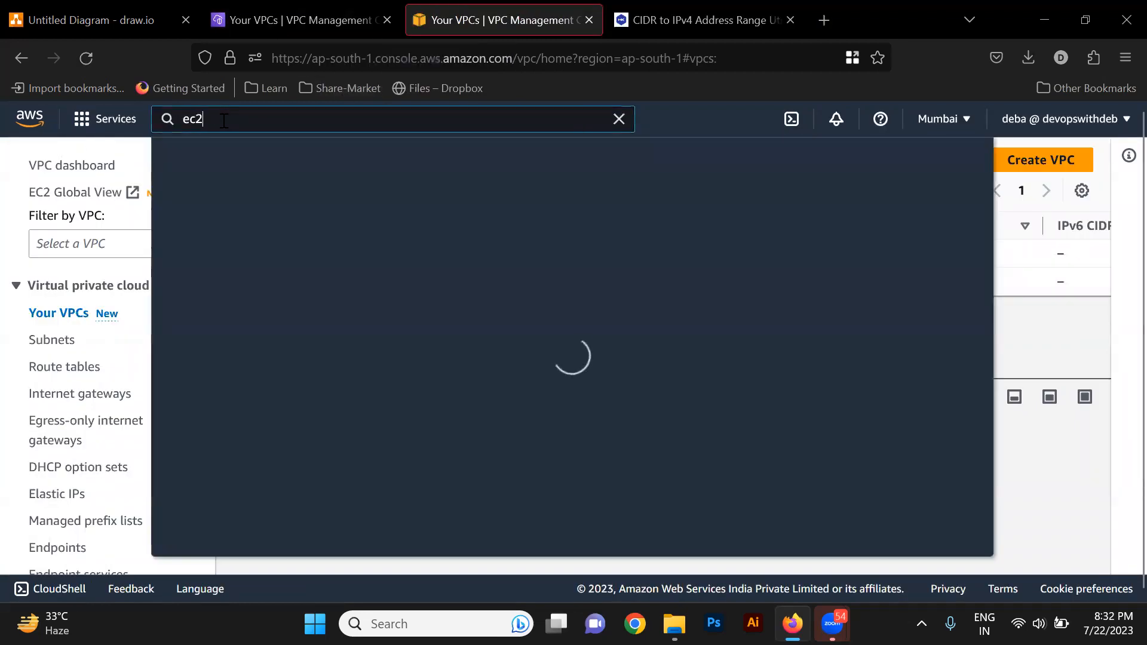
click(447, 292)
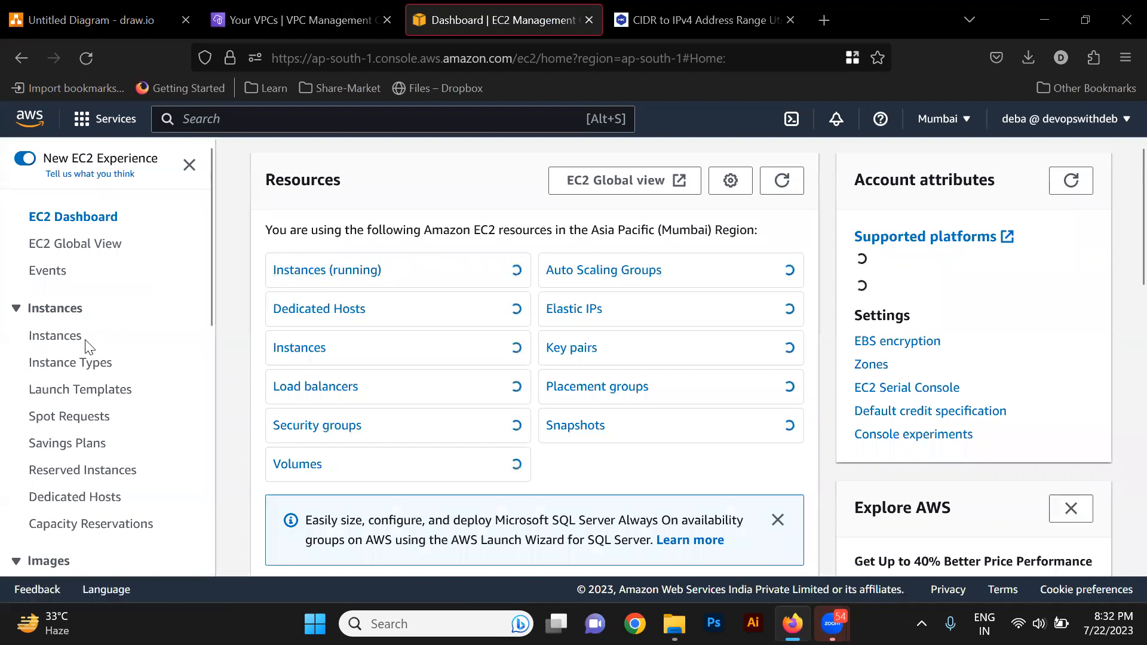
click(55, 341)
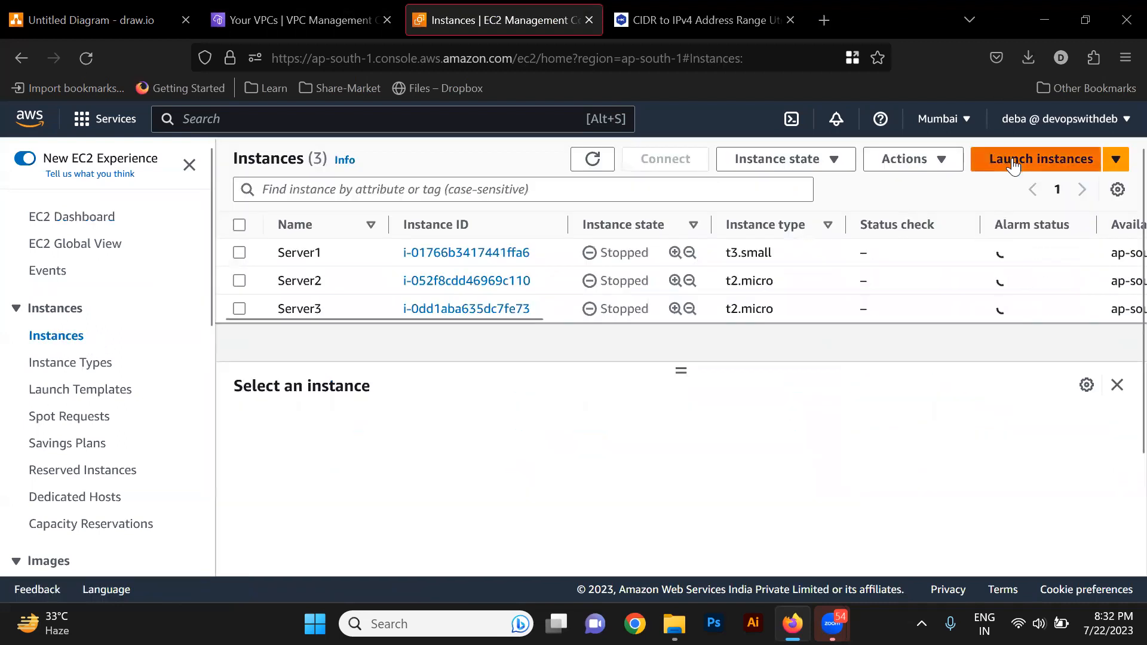
Start launching an instance named Test and choose Ubuntu as its operating system image.
click(1014, 161)
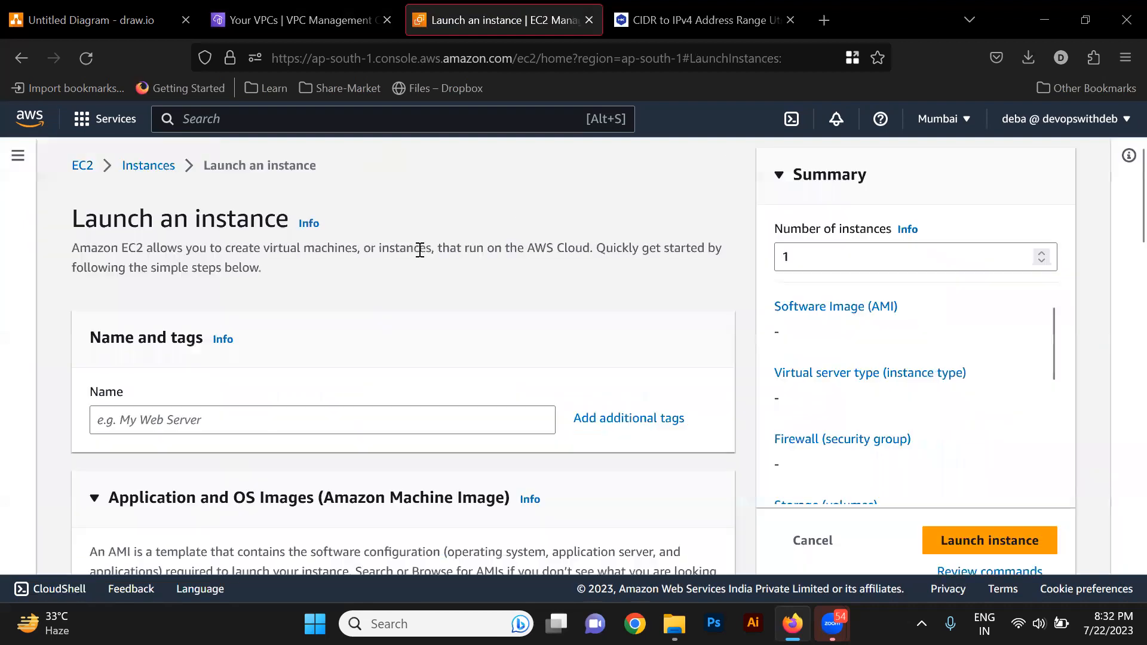
scroll(302, 407, down, 2)
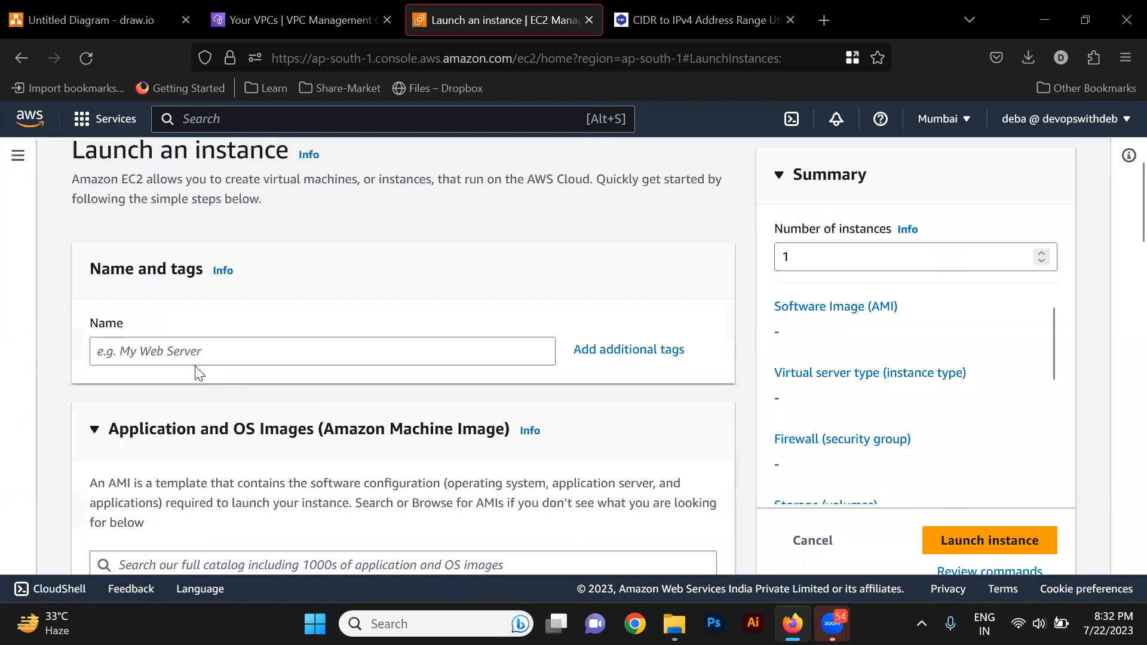
click(179, 351)
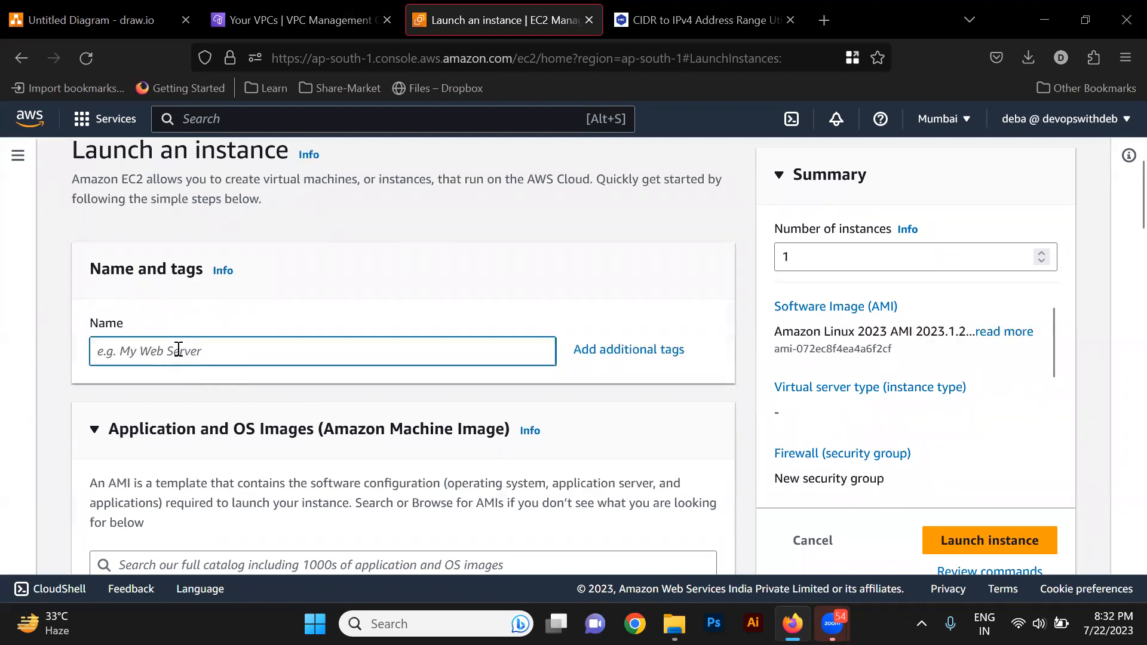
text(Test)
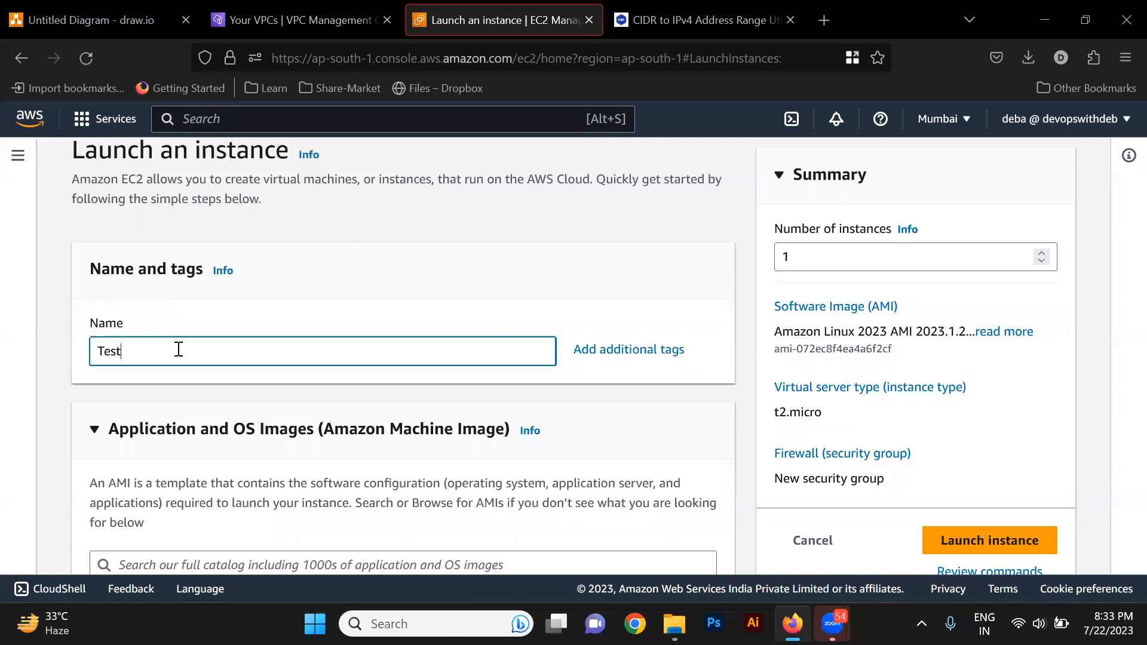
scroll(179, 351, down, 5)
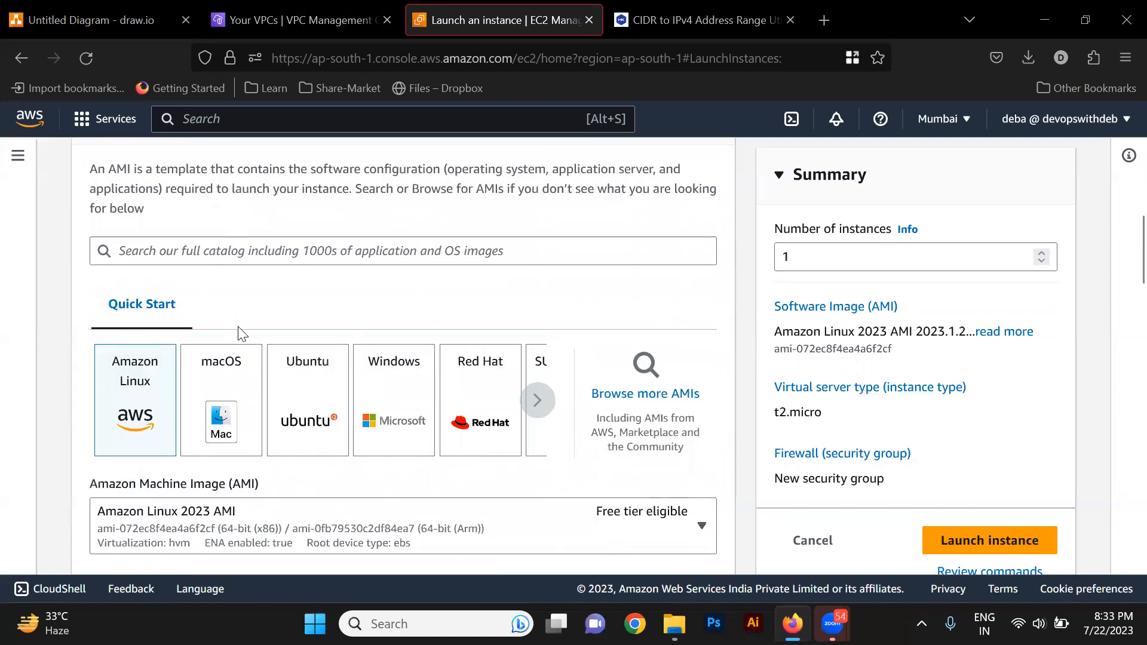
scroll(239, 331, down, 2)
click(306, 311)
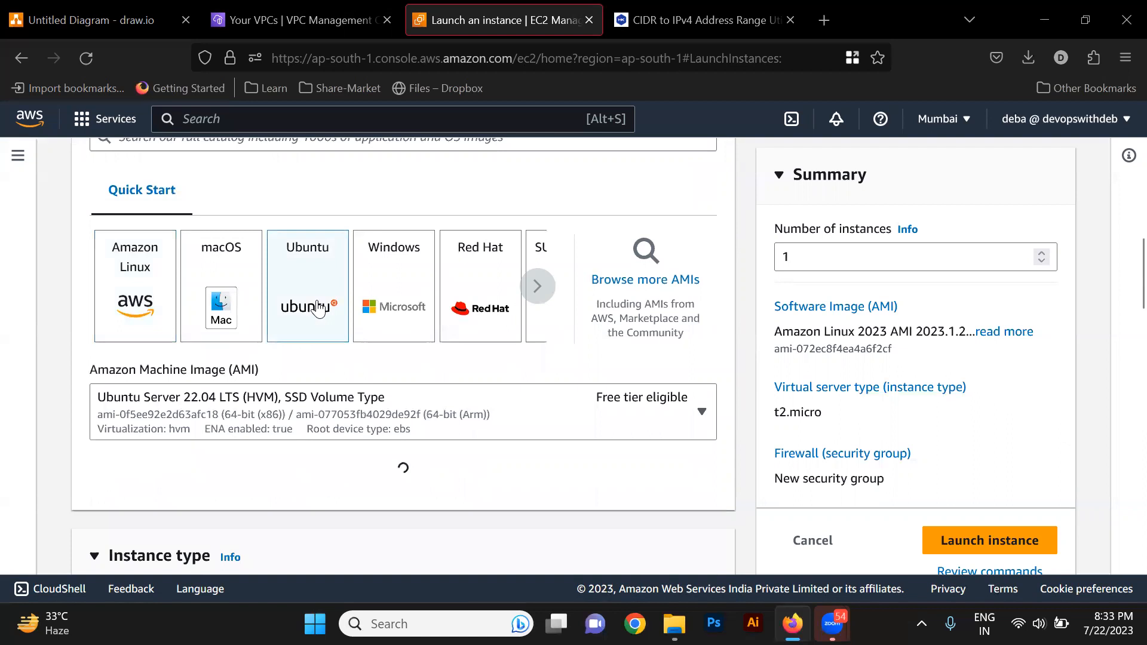
Choose the existing RSA key pair for the Test instance's login.
scroll(677, 376, down, 2)
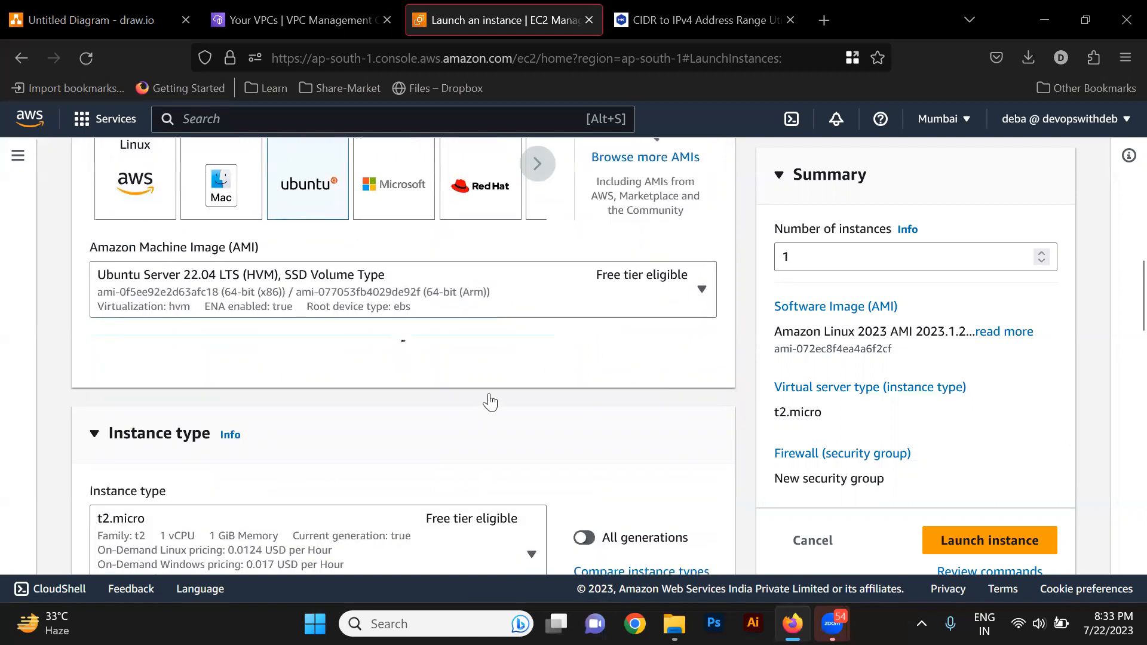
scroll(651, 395, down, 3)
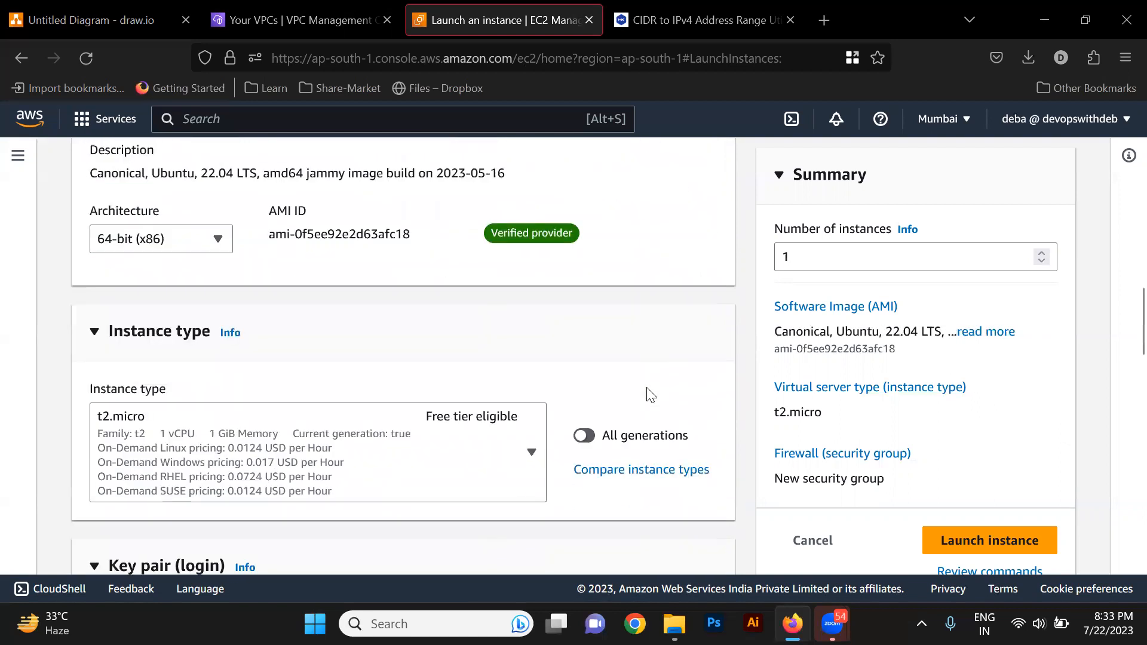
scroll(652, 395, down, 2)
scroll(449, 384, down, 4)
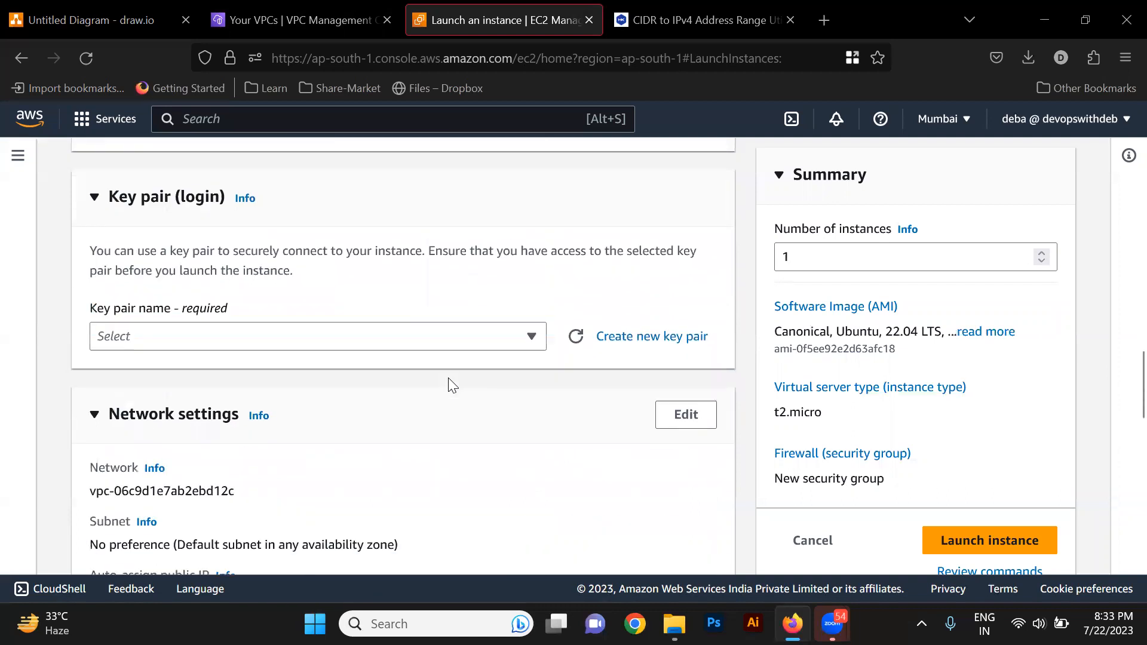
click(342, 340)
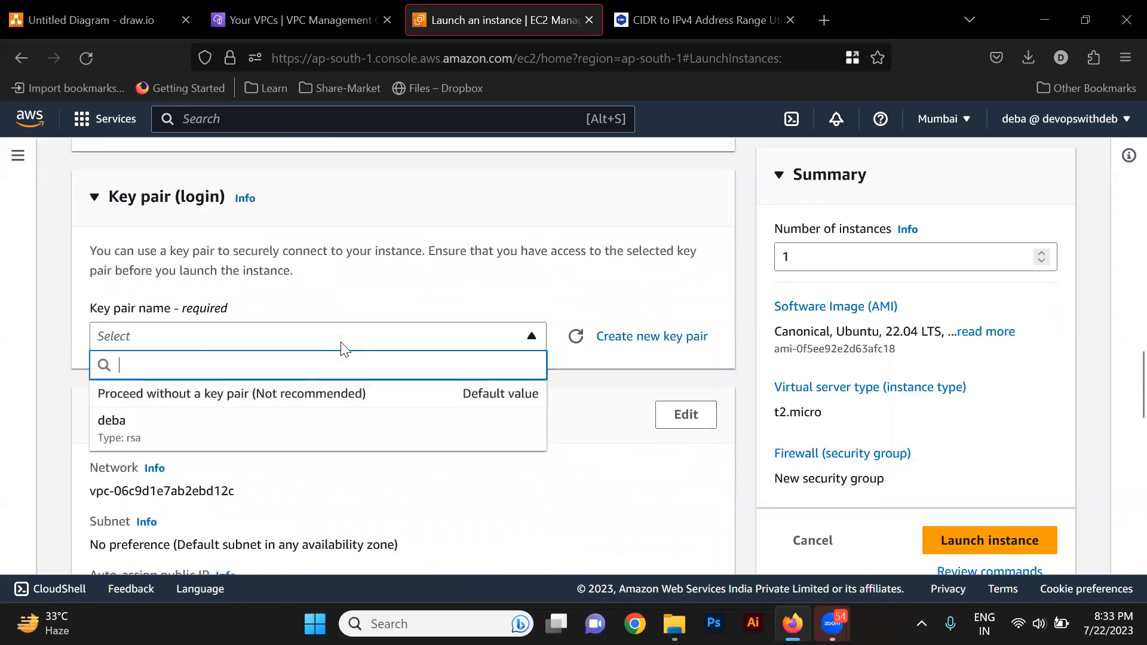
click(144, 439)
Create a new RSA key pair named mynewkey in .pem format for the Test instance's login.
click(654, 337)
click(419, 271)
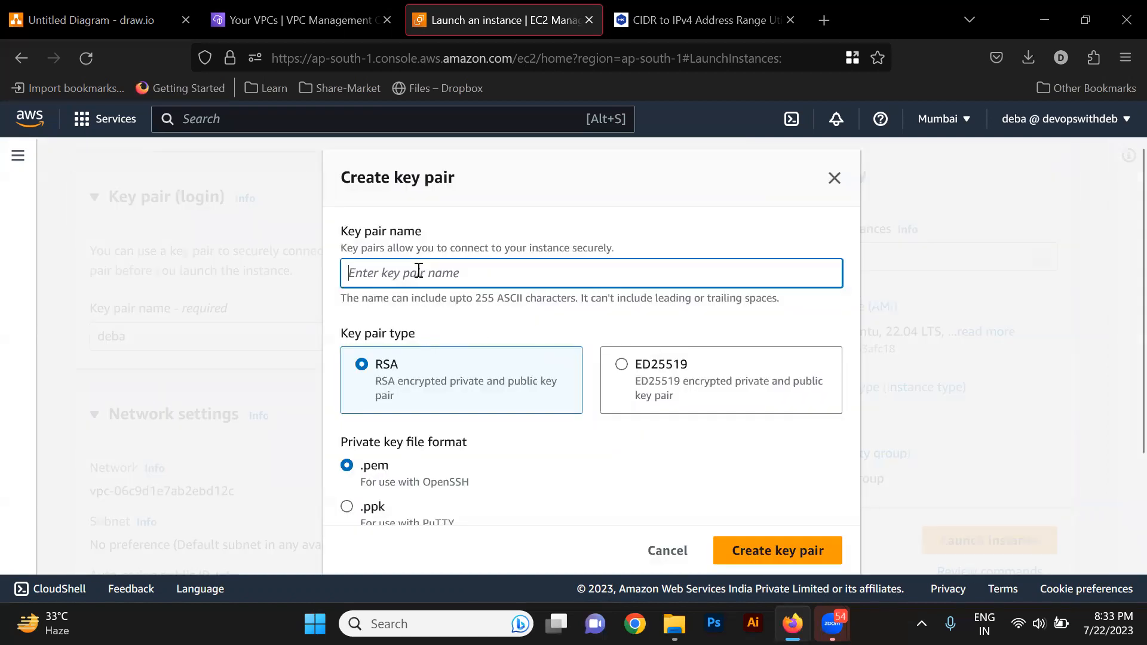
text(mynew)
text(key)
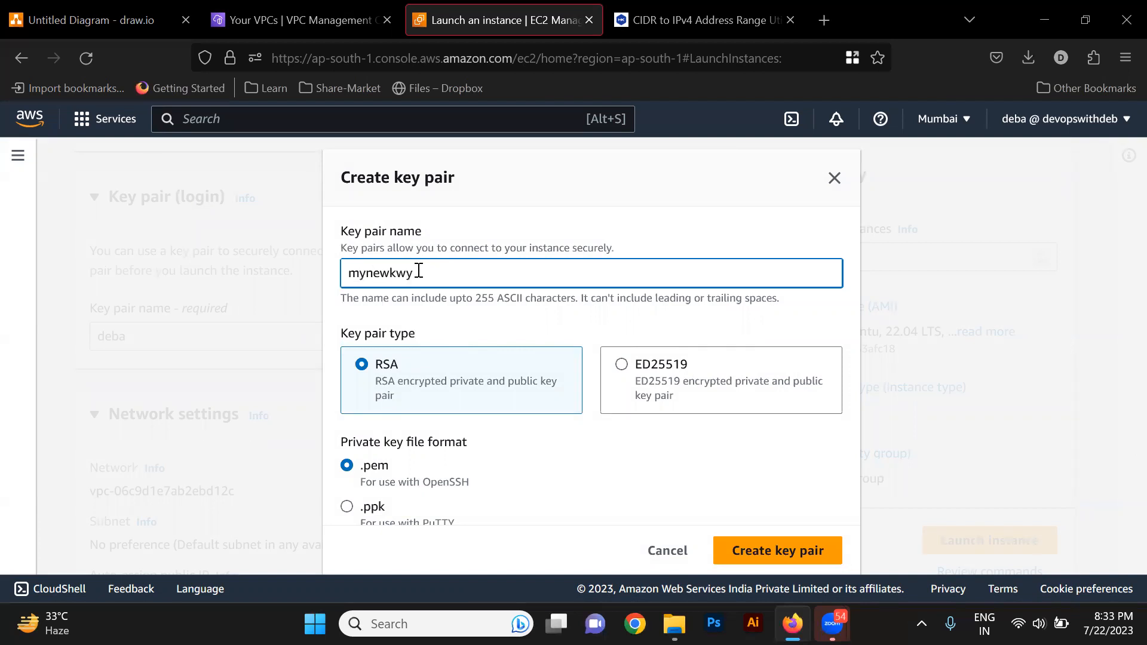
key(BackSpace)
key(BackSpace)
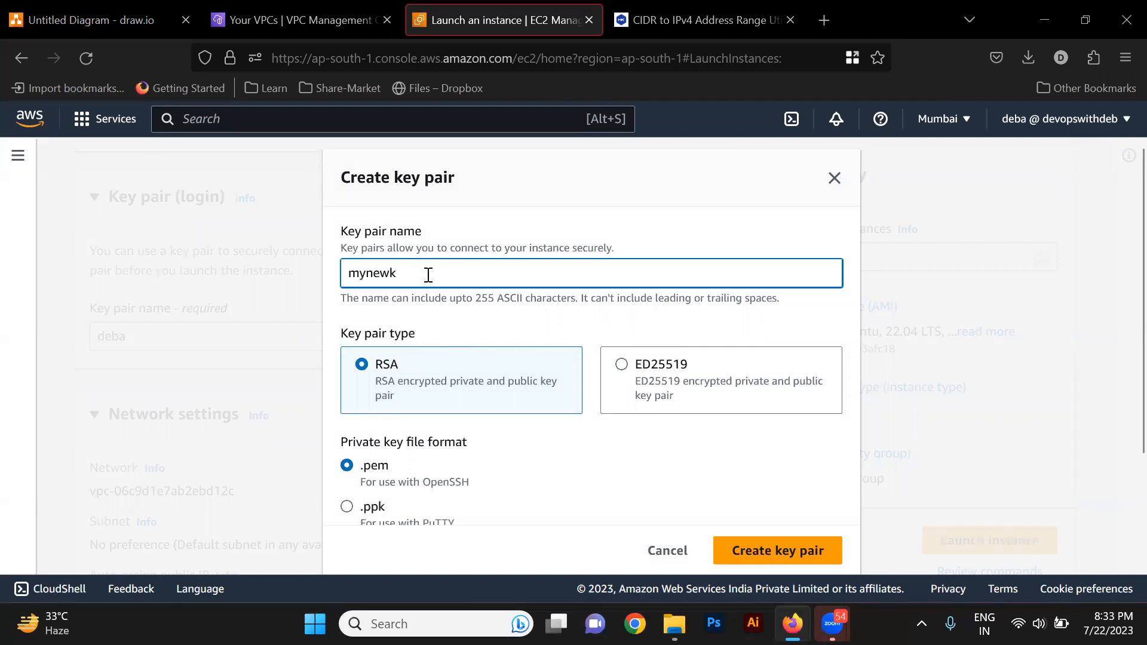
scroll(492, 451, down, 1)
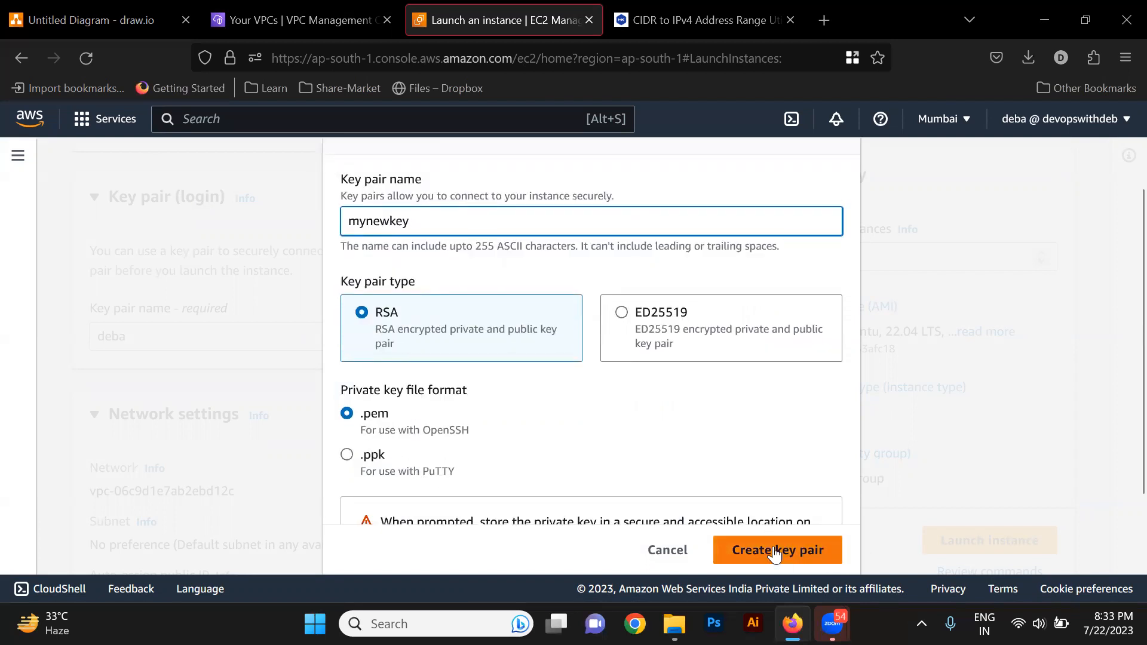
click(794, 560)
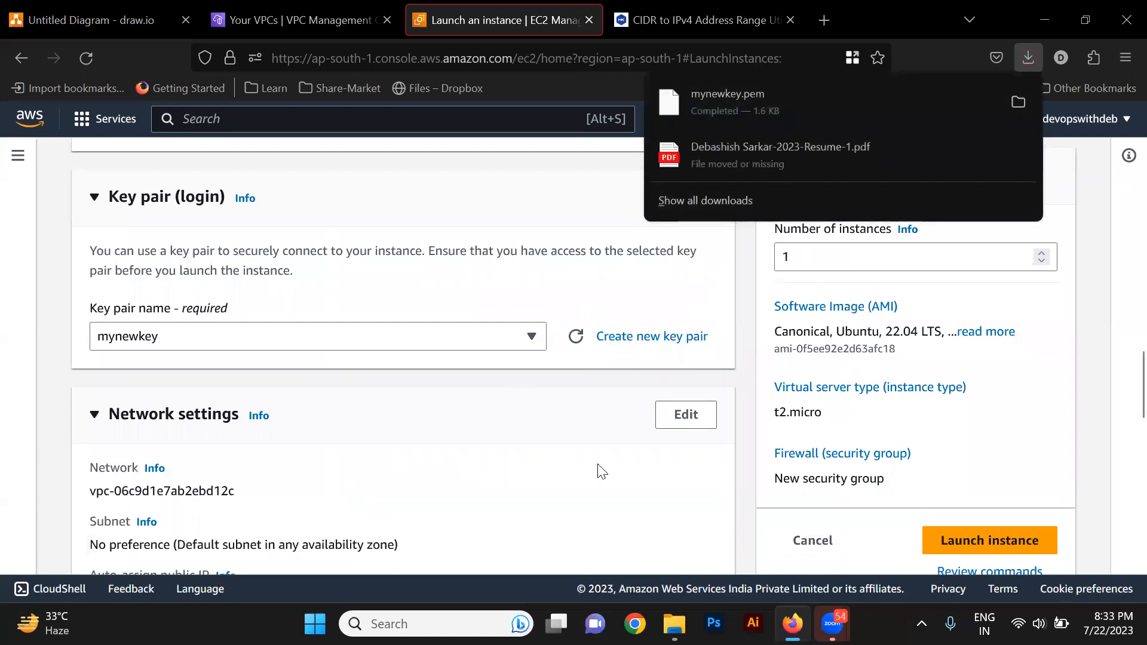
click(1006, 95)
Edit the Test instance's network settings to use Myvpc and check which subnets it offers.
scroll(650, 332, down, 3)
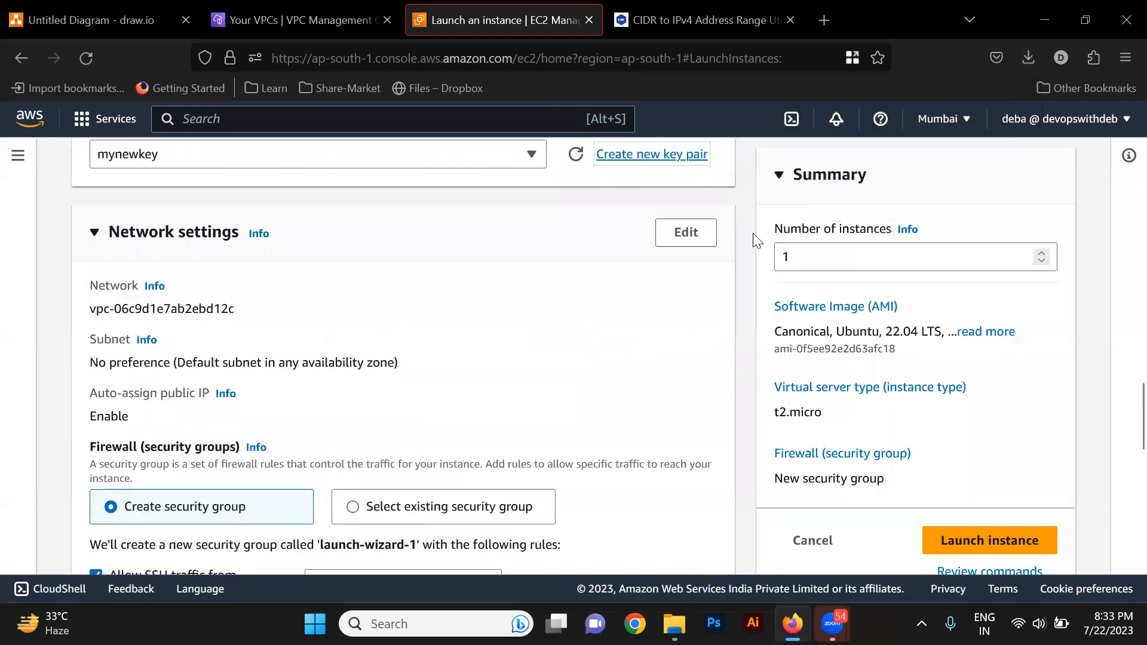
click(683, 236)
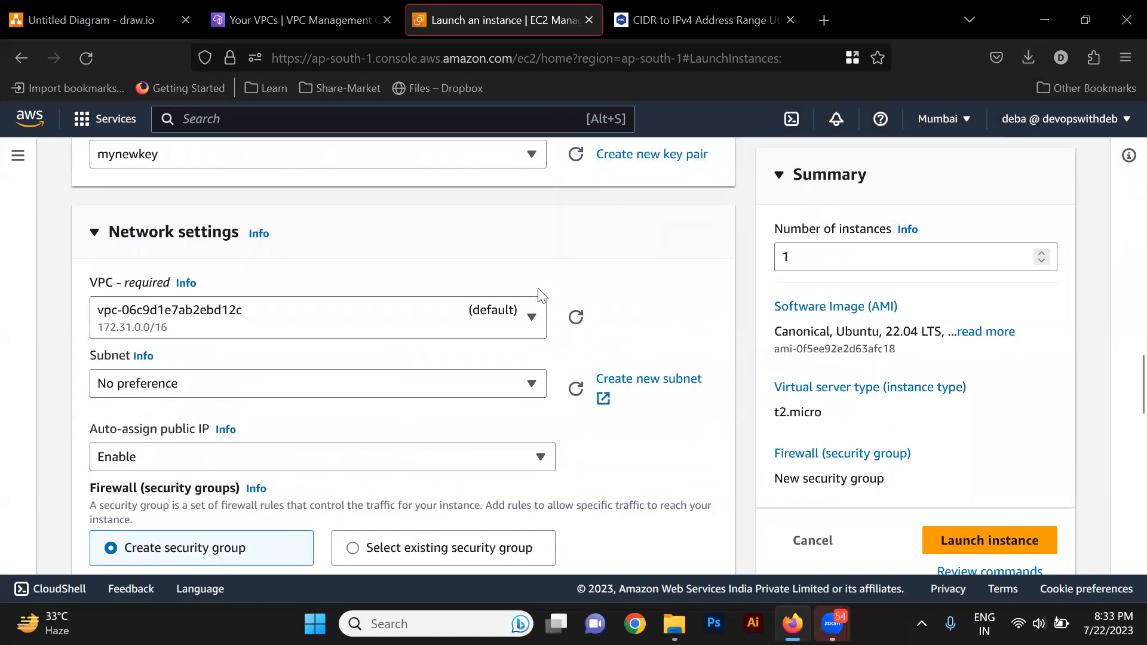
click(533, 317)
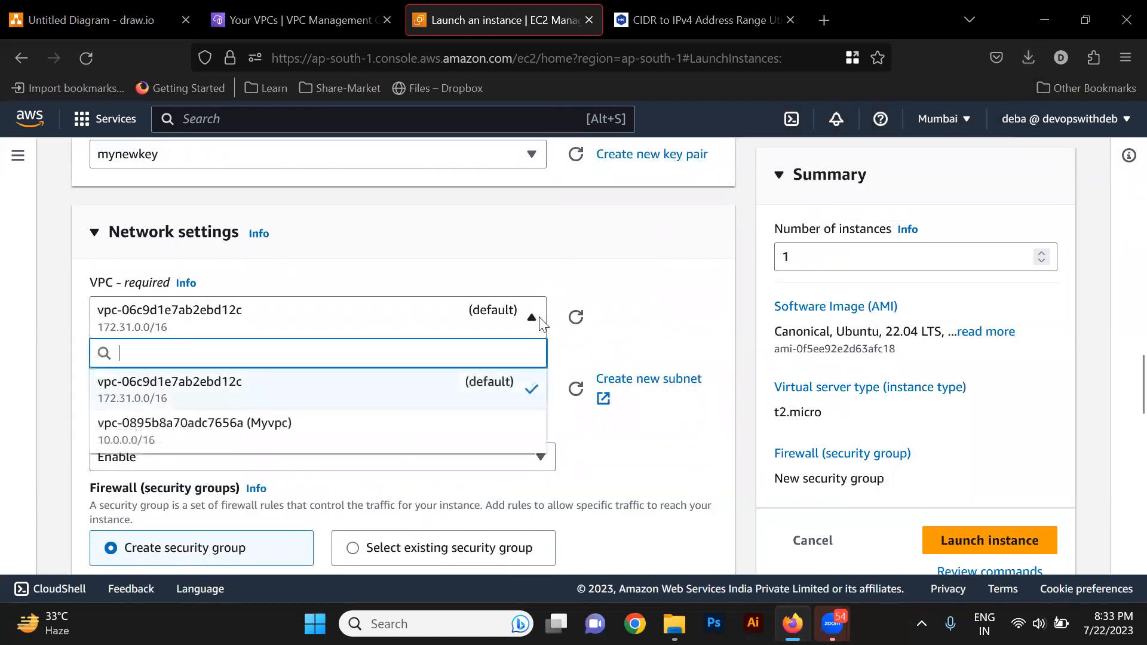
click(287, 432)
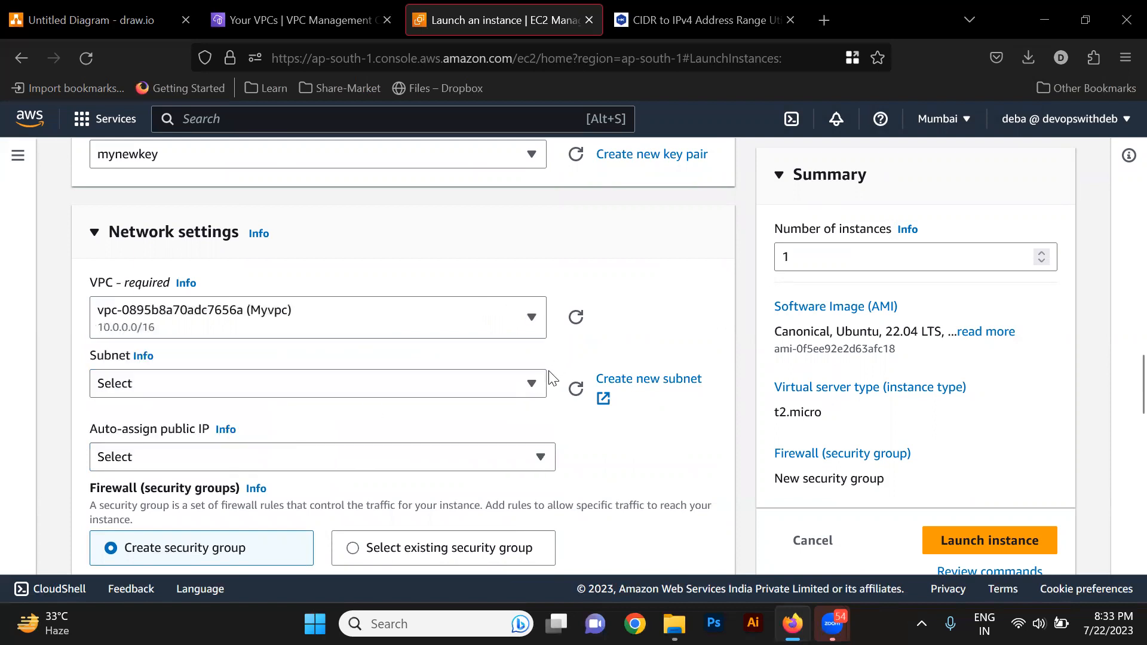
click(531, 386)
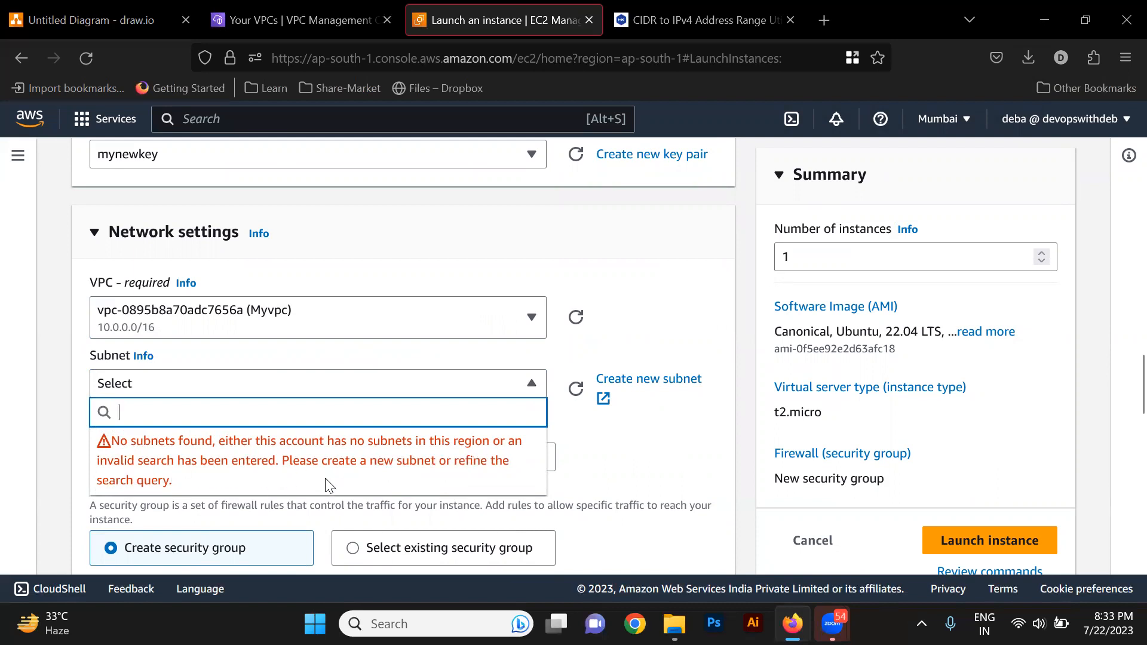
click(57, 9)
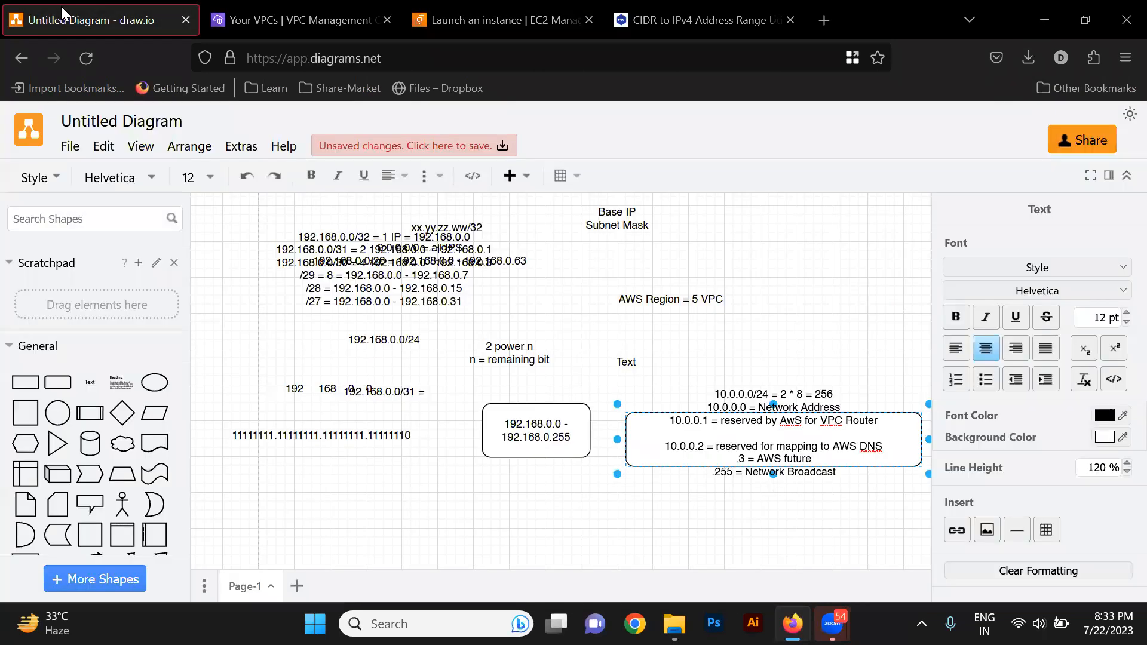
click(231, 17)
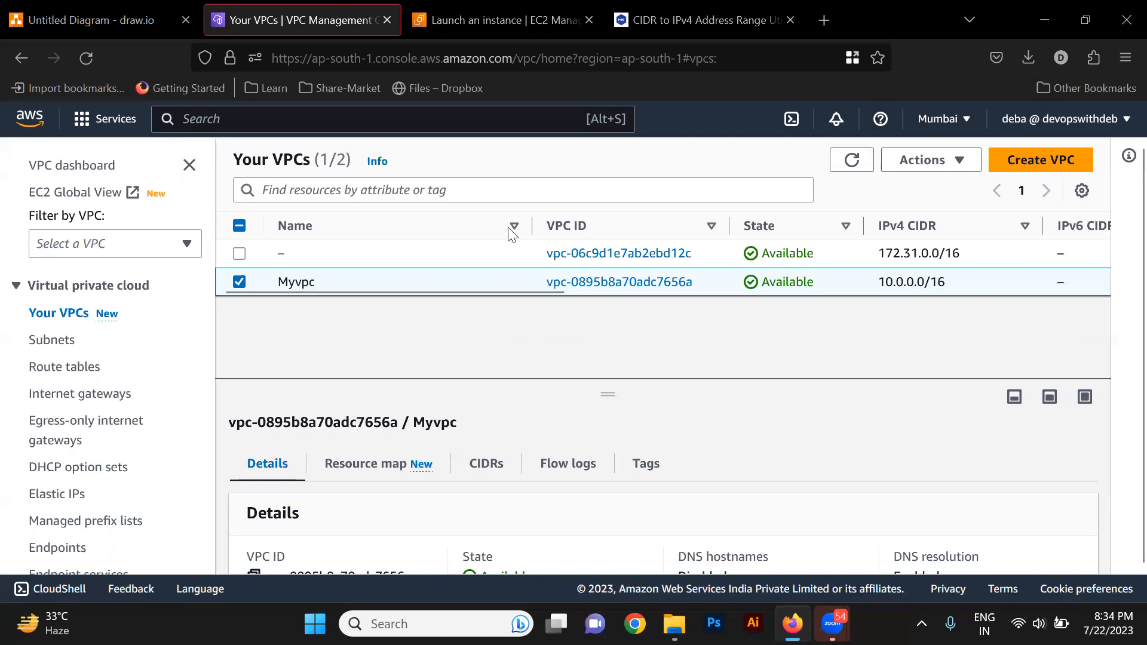
click(62, 18)
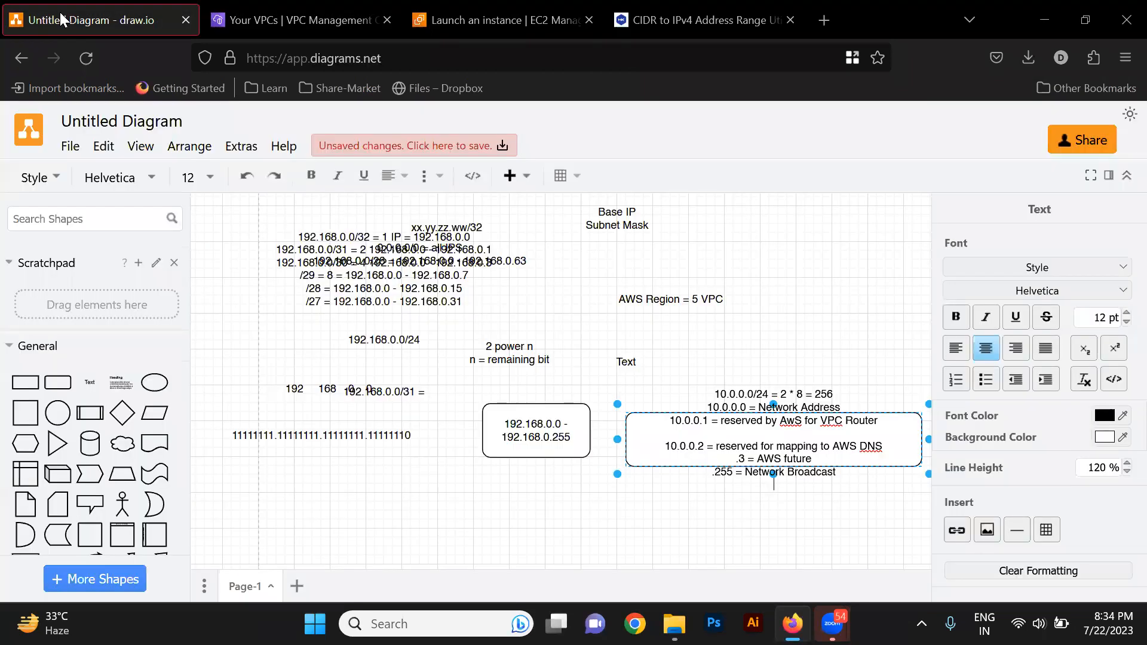
double_click(385, 340)
click(562, 7)
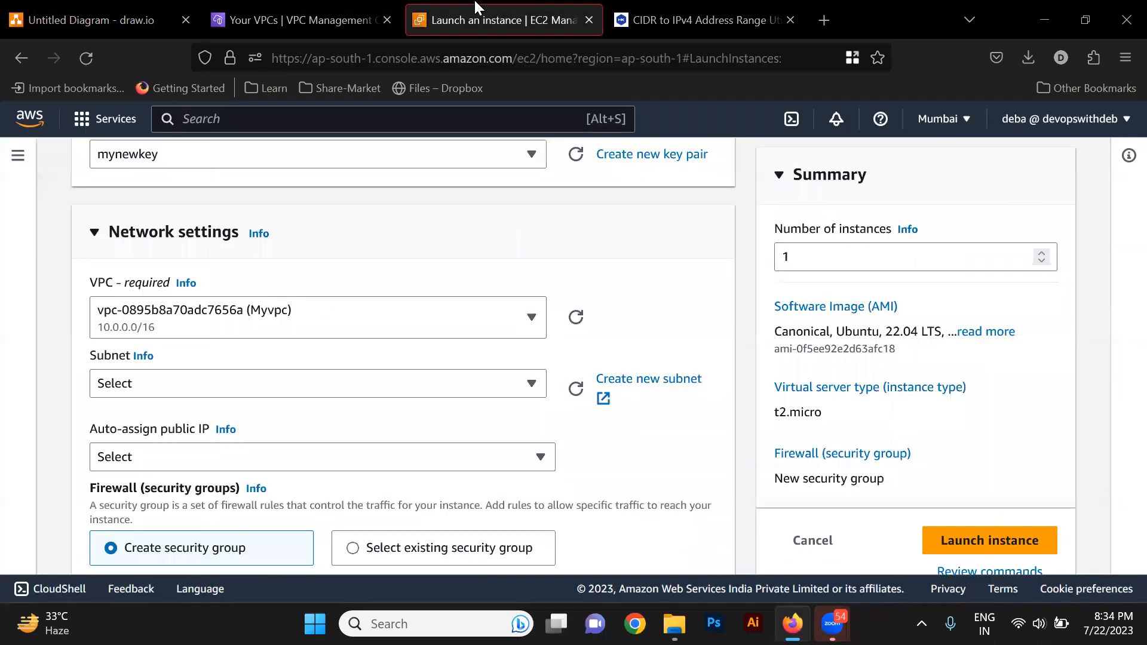
Switch to the VPC console and start creating a subnet in Myvpc.
click(325, 4)
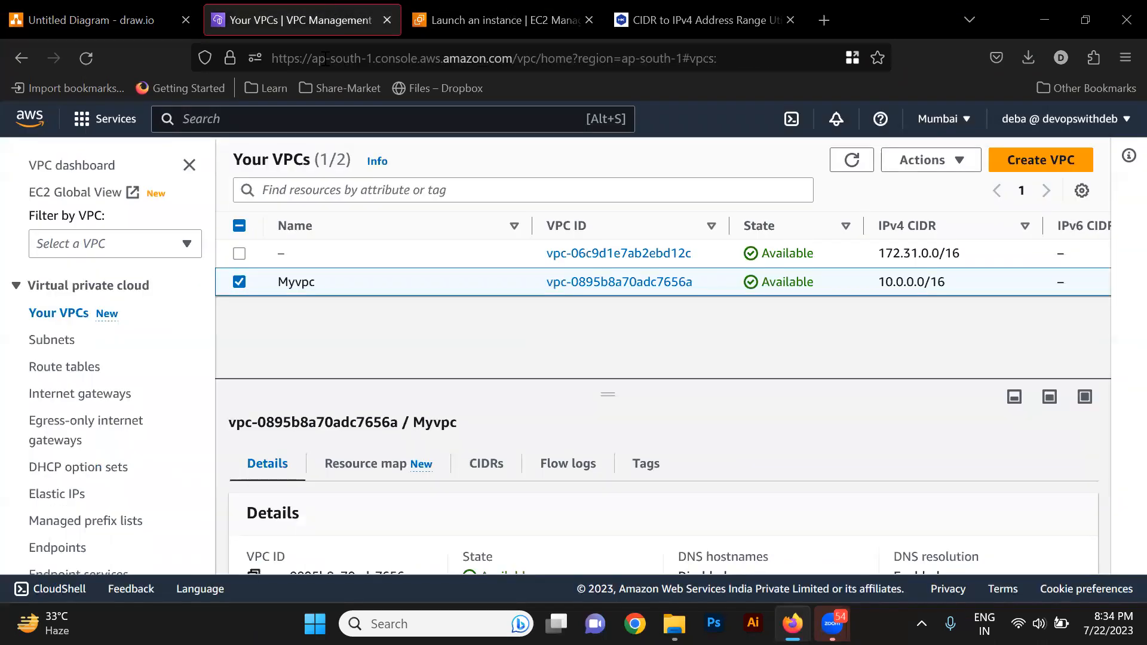
click(48, 343)
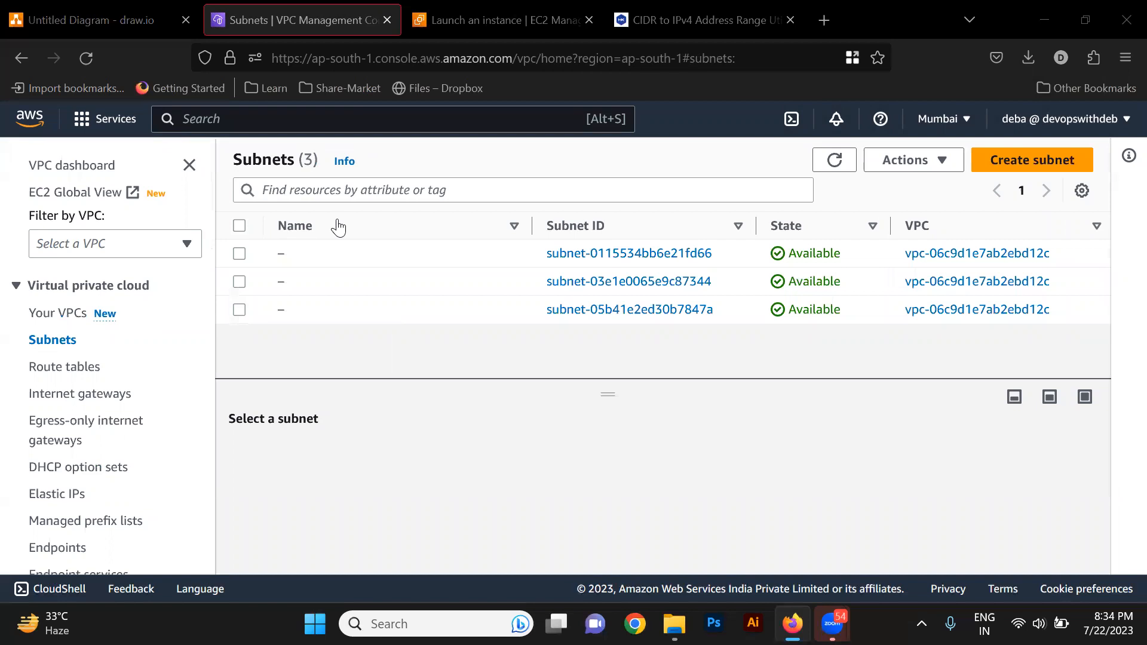
click(1055, 161)
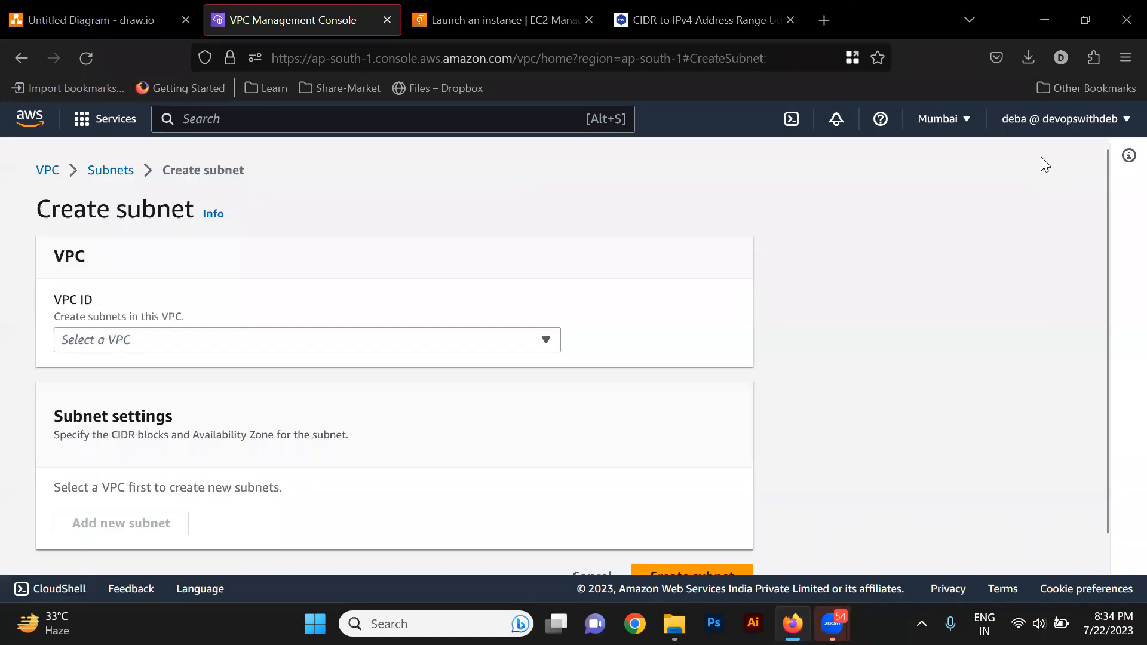
click(198, 341)
click(245, 445)
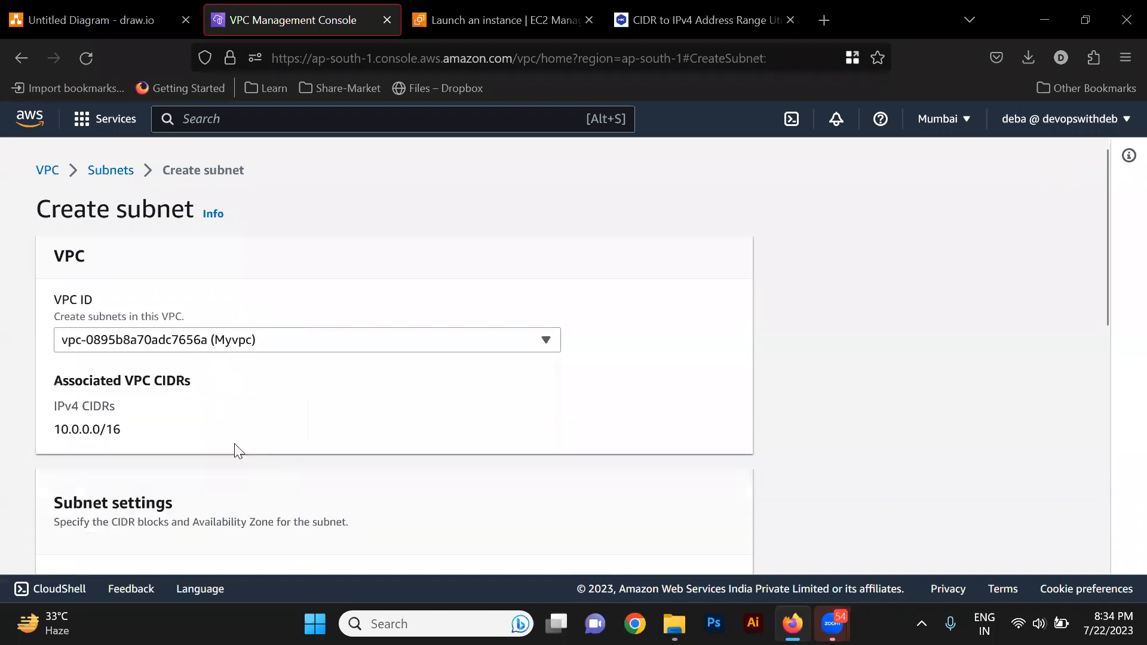
Name the first subnet Public-Myvpc and place it in availability zone ap-south-1a.
scroll(224, 449, down, 3)
click(162, 488)
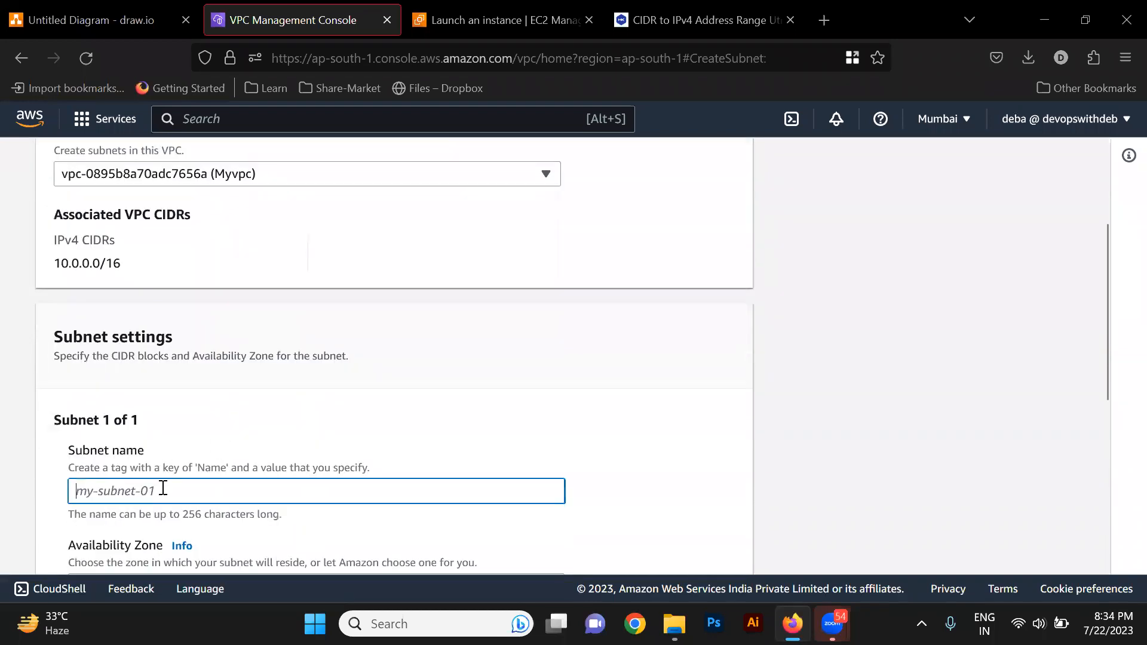
text(Public-Myvp)
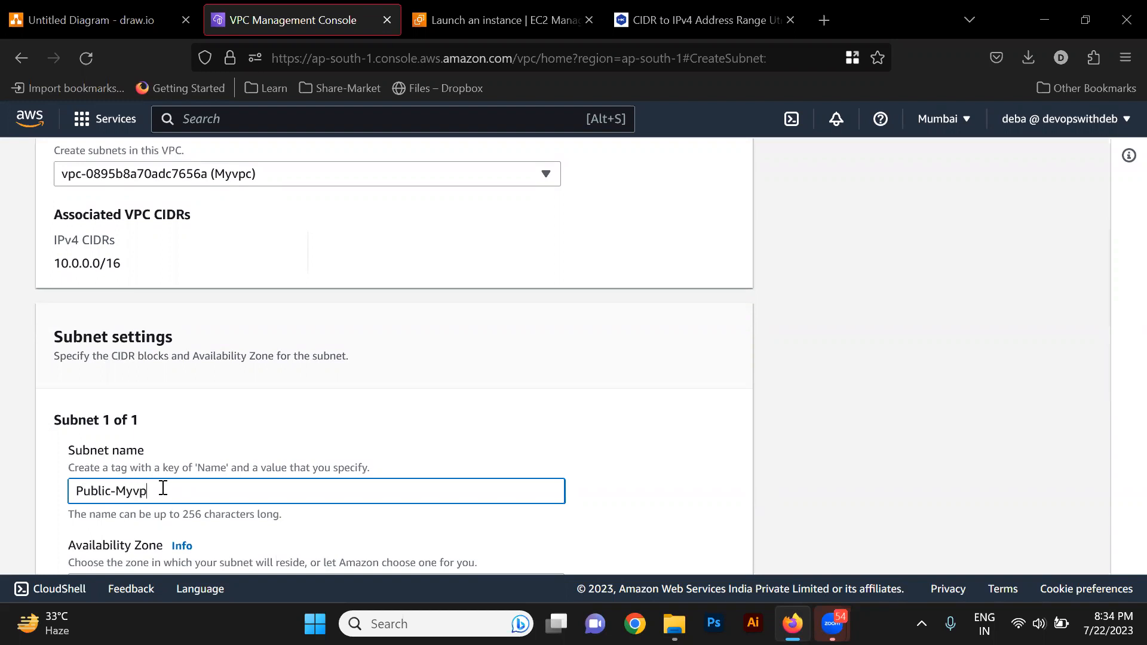
scroll(162, 488, down, 3)
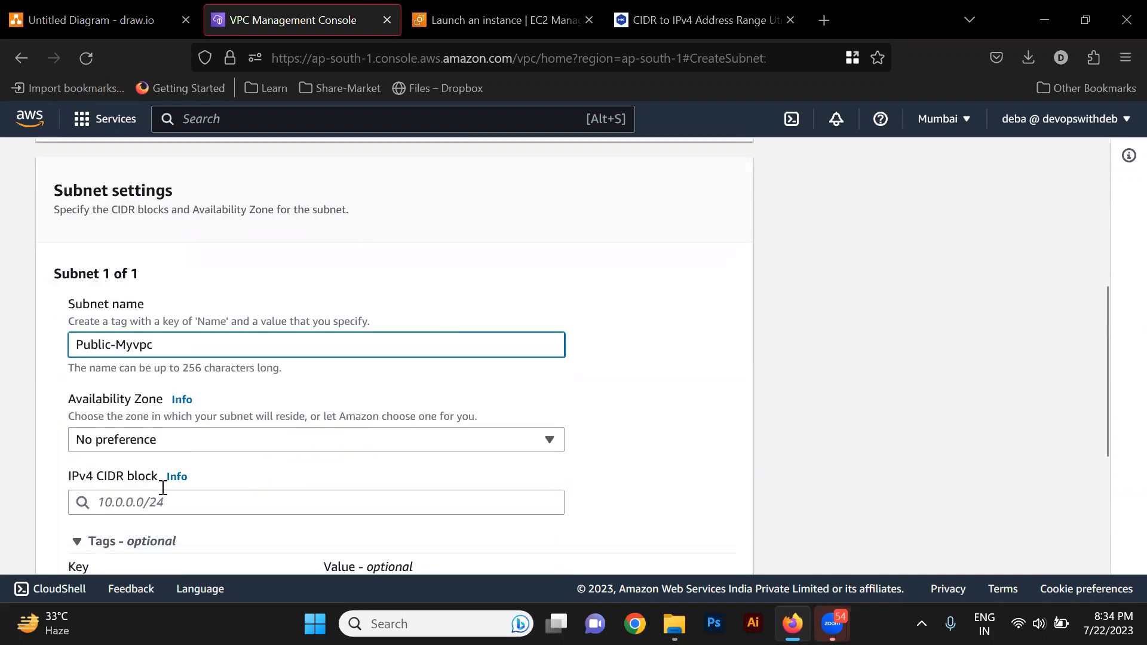
click(143, 422)
click(154, 296)
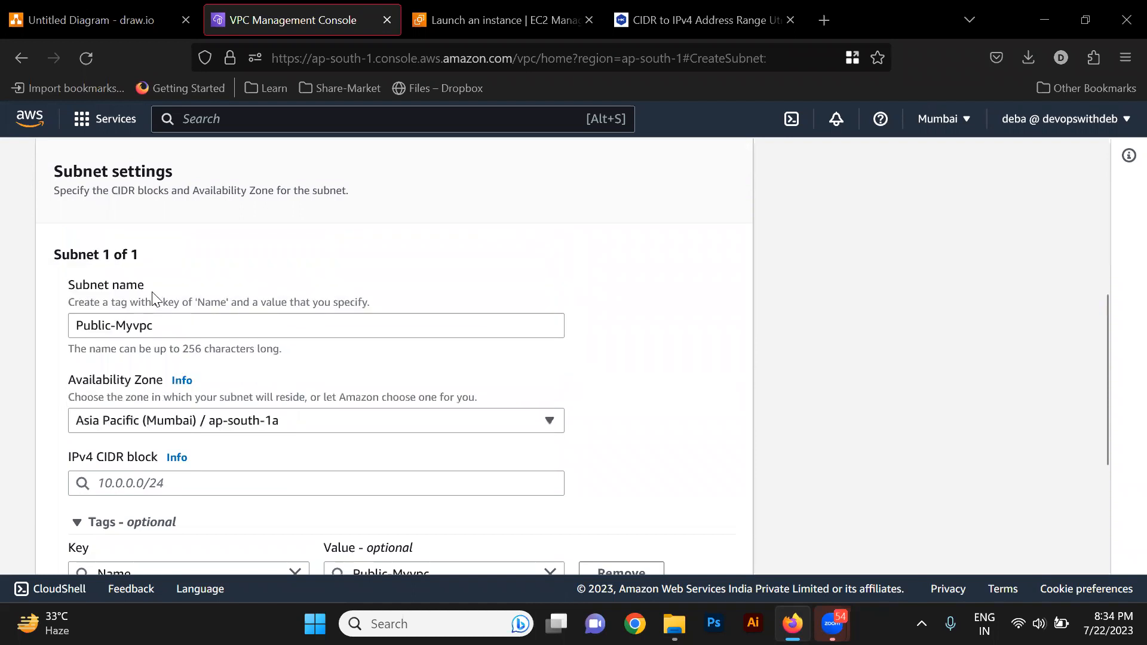
Set the Public-Myvpc subnet's IPv4 CIDR block to 10.0.0.0/24 and collapse its tags.
scroll(376, 454, down, 1)
scroll(375, 454, down, 2)
click(230, 392)
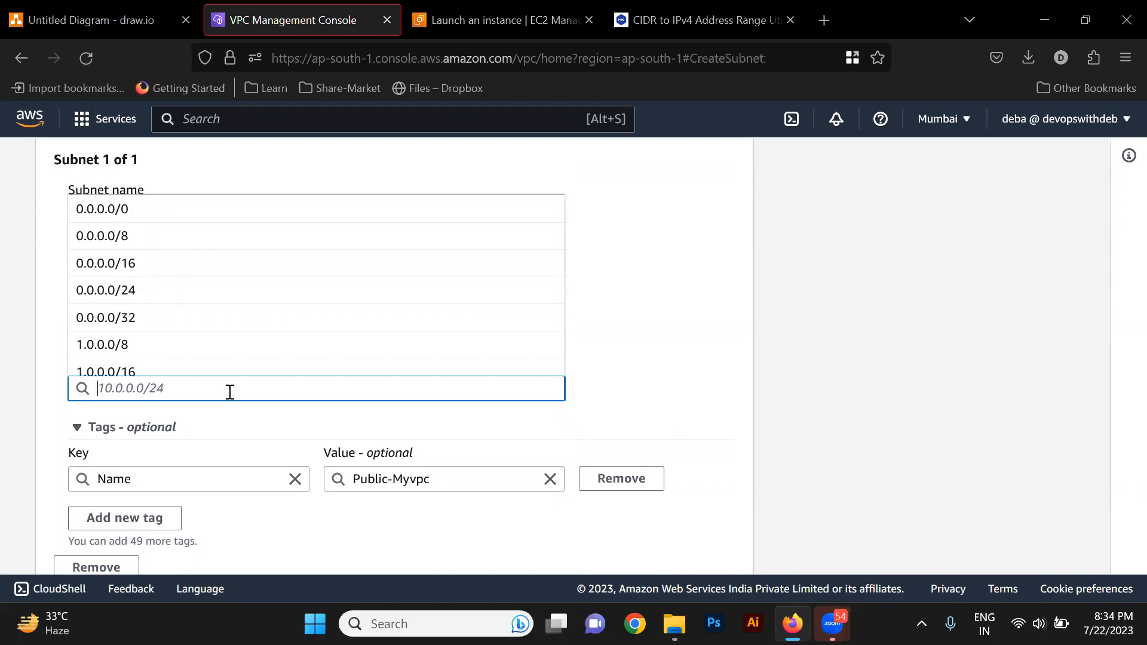
text(10.0.)
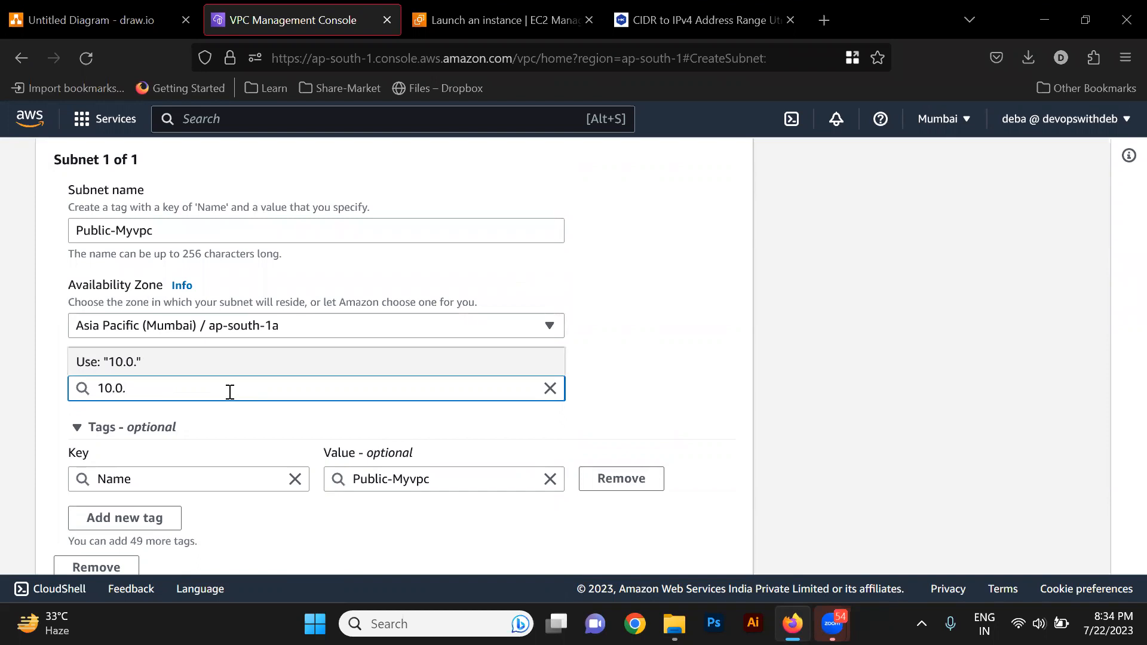
click(218, 429)
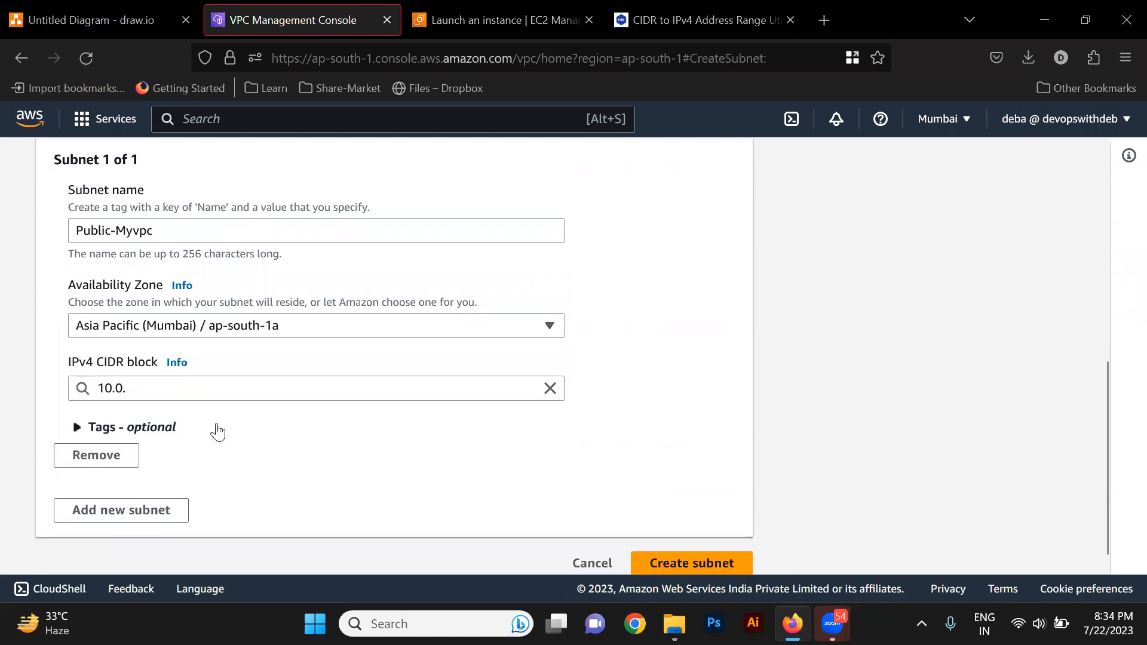
click(179, 387)
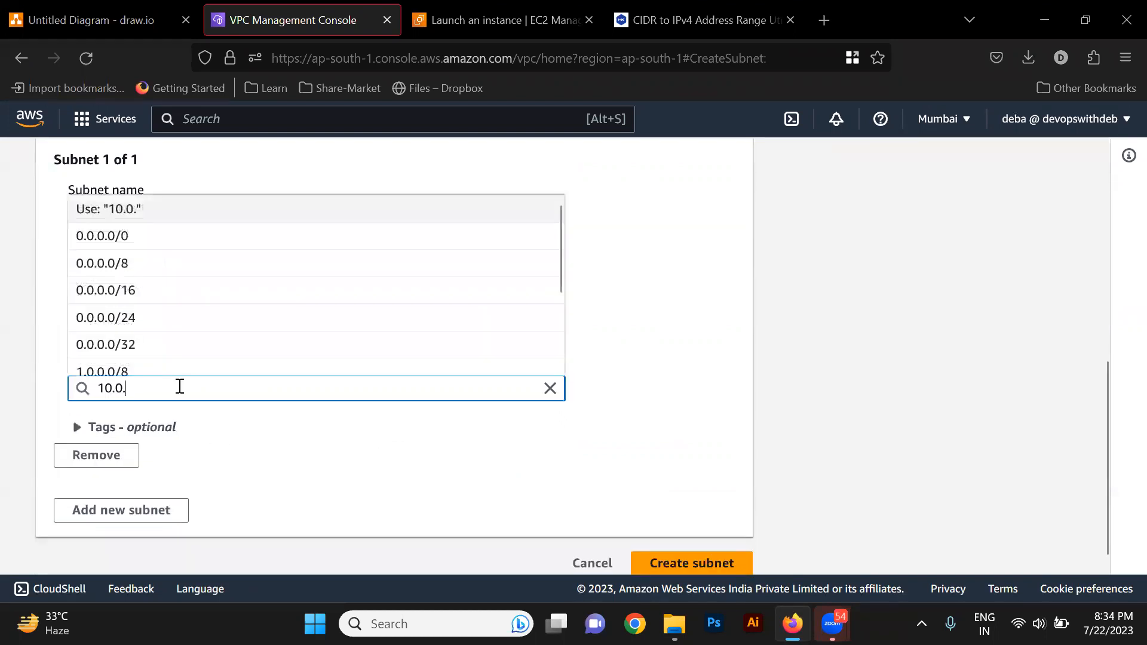
click(549, 389)
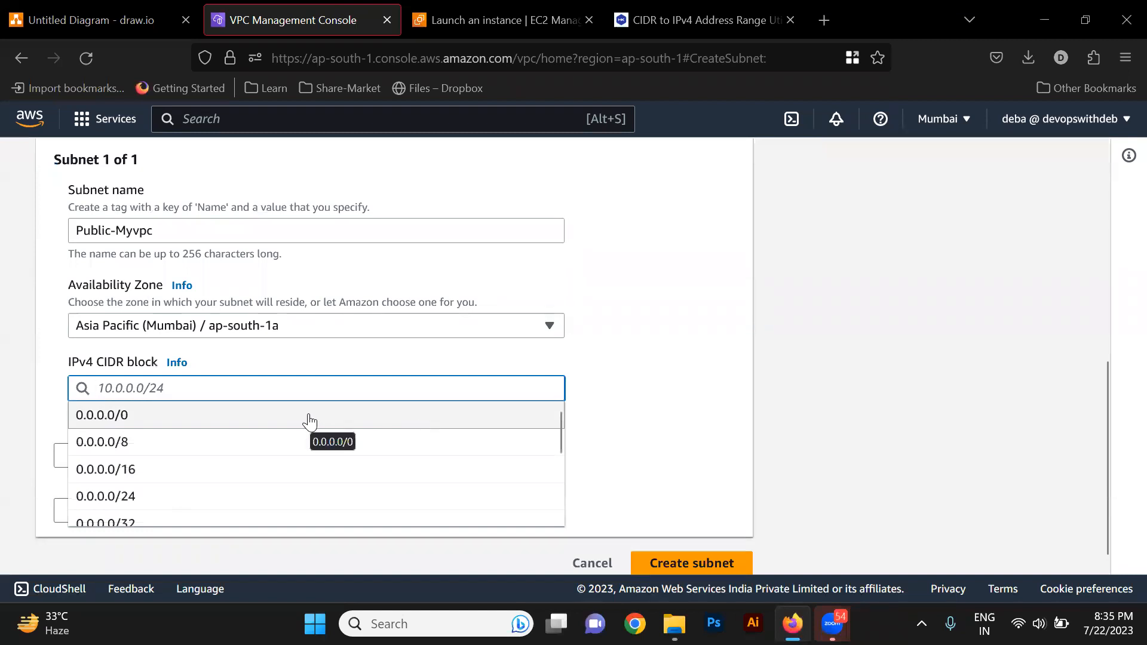
text(10.0)
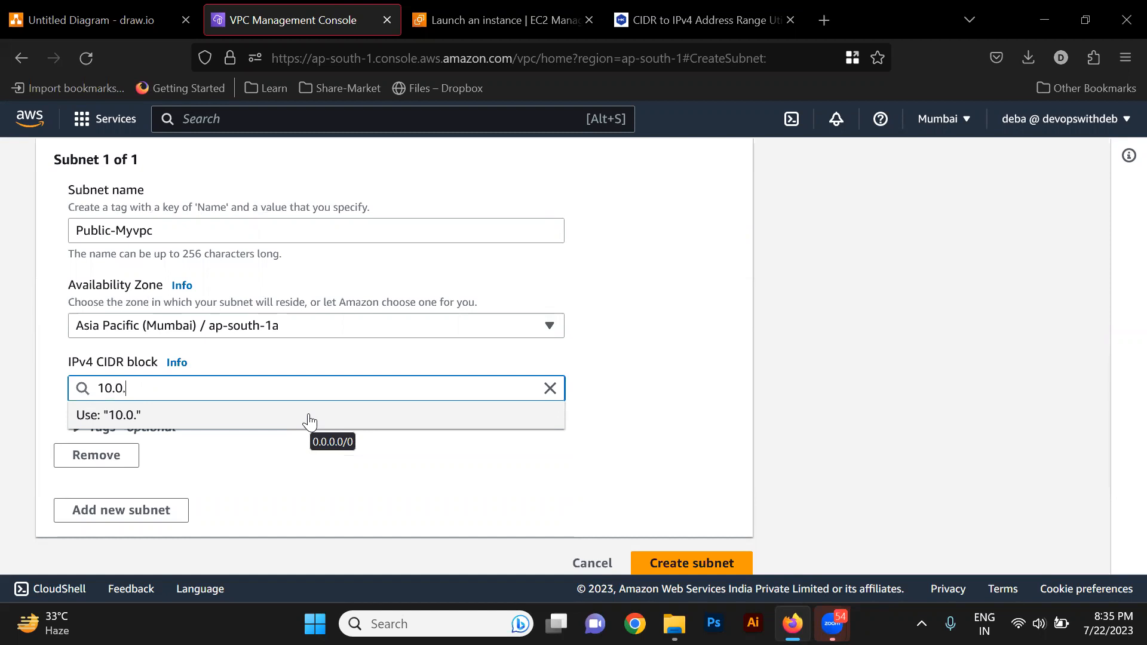
text(.0.0/2)
click(649, 399)
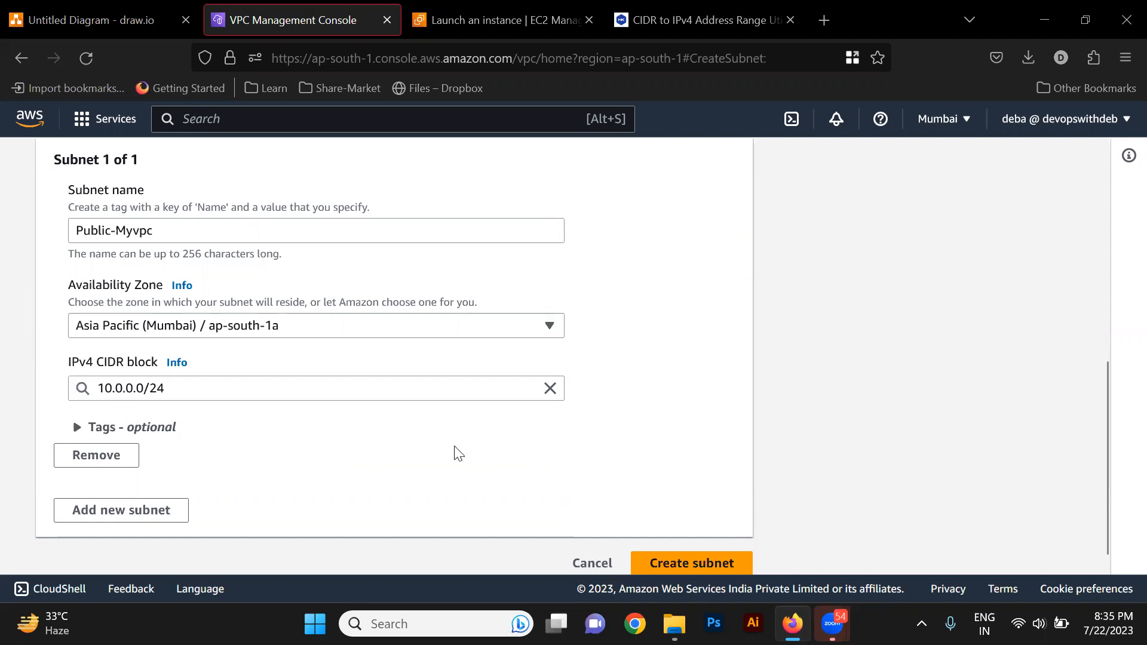
Add a second subnet to the form and name it Private-MyVPC.
scroll(459, 454, down, 1)
click(160, 493)
scroll(138, 466, down, 3)
click(95, 371)
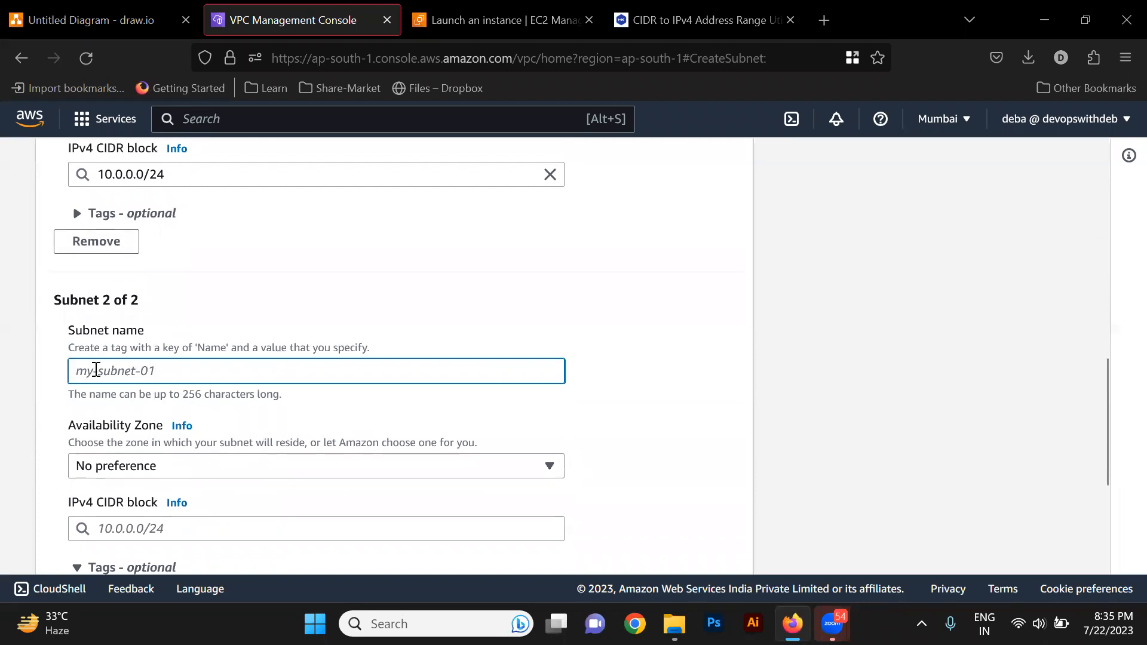
scroll(96, 370, up, 4)
scroll(95, 372, down, 6)
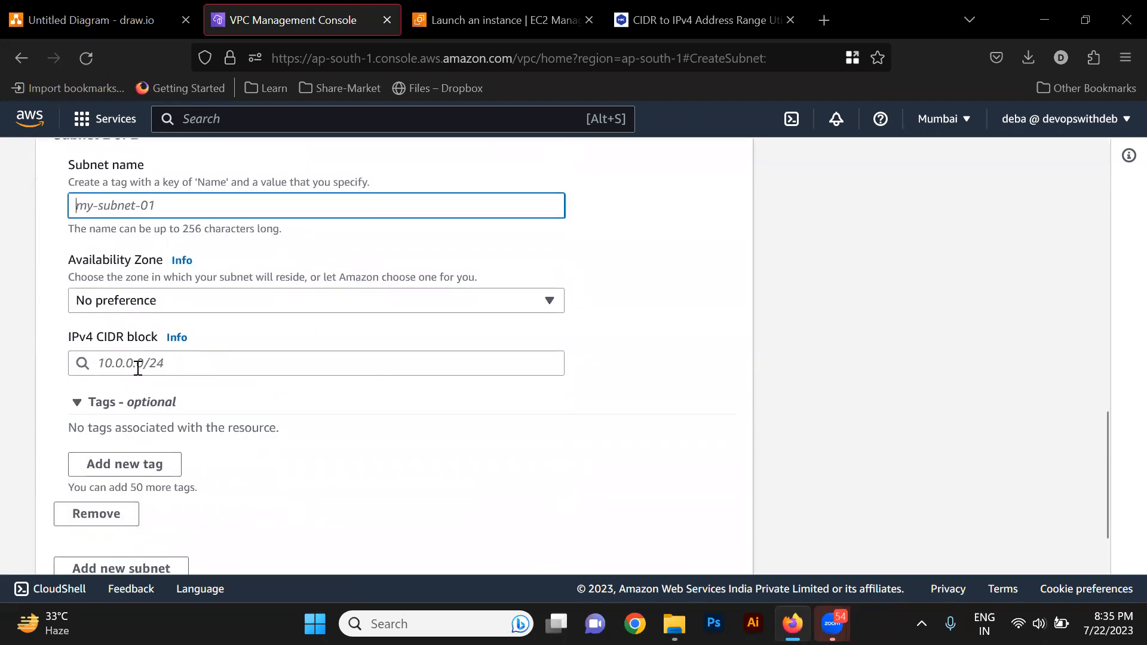
scroll(137, 364, up, 3)
text(Private-MyVPC)
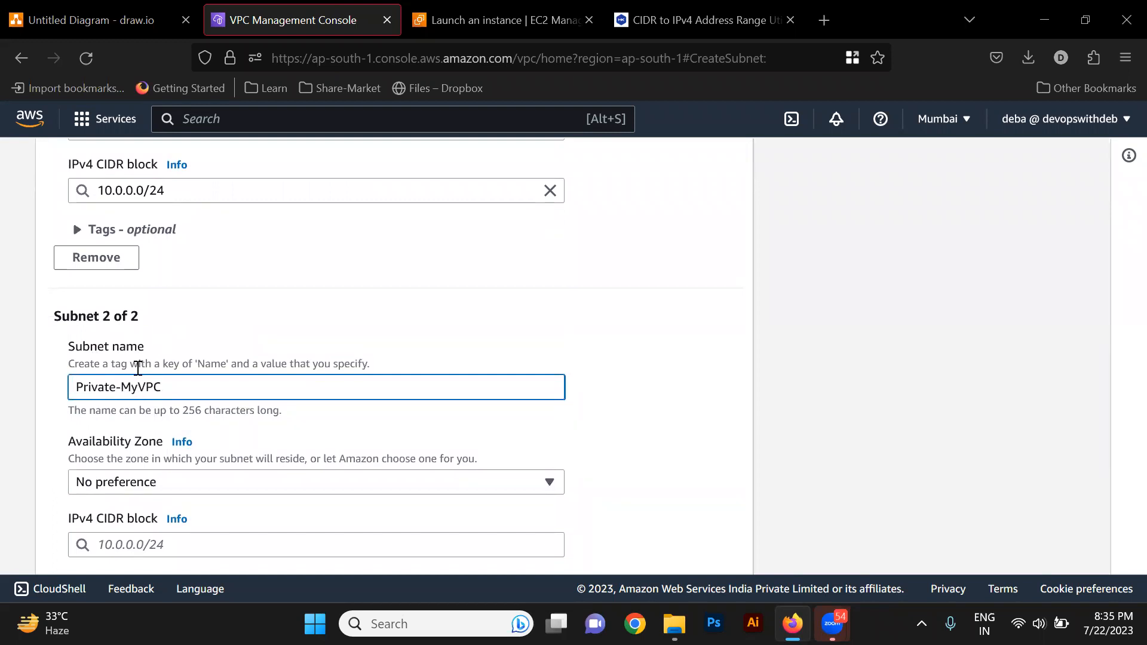
Place the Private-MyVPC subnet in availability zone ap-south-1b and collapse its tags.
scroll(138, 369, down, 3)
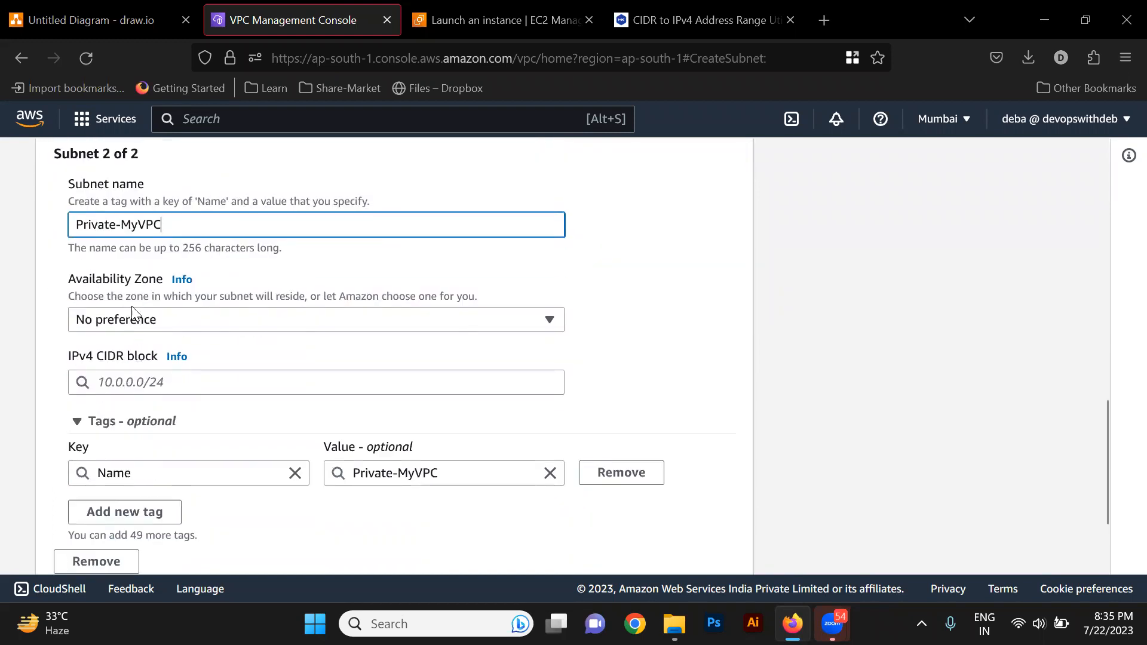
click(127, 323)
click(272, 418)
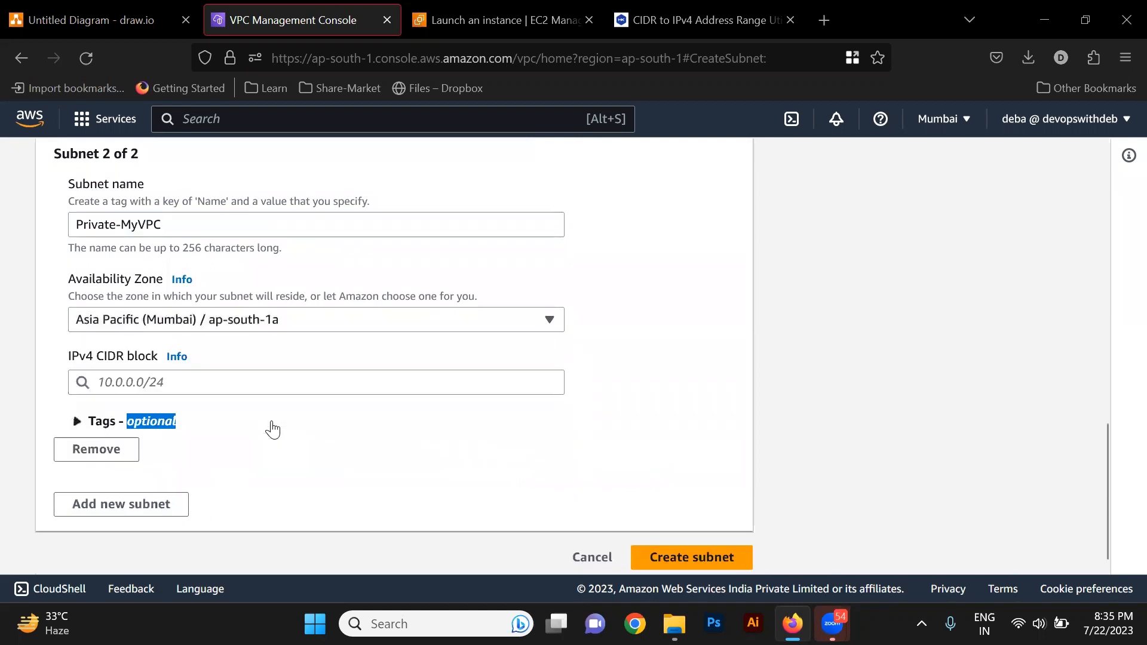
click(204, 322)
click(271, 449)
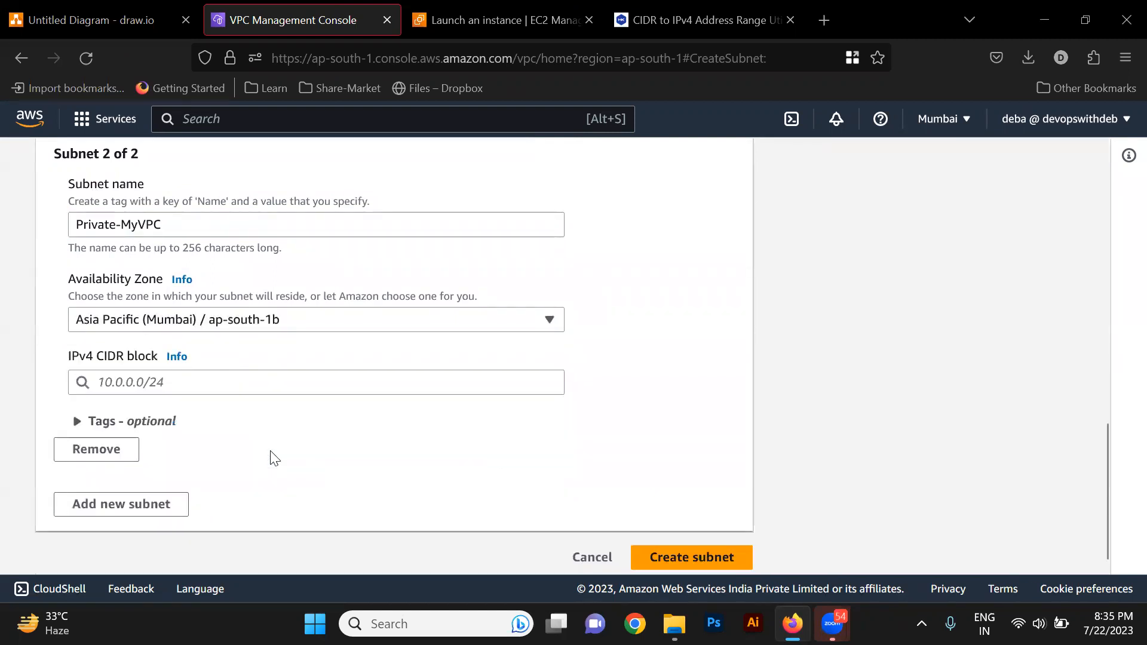
Set the Private-MyVPC subnet's IPv4 CIDR block to 10.0.1.0/24 and create both subnets.
click(199, 384)
text(10.0.0)
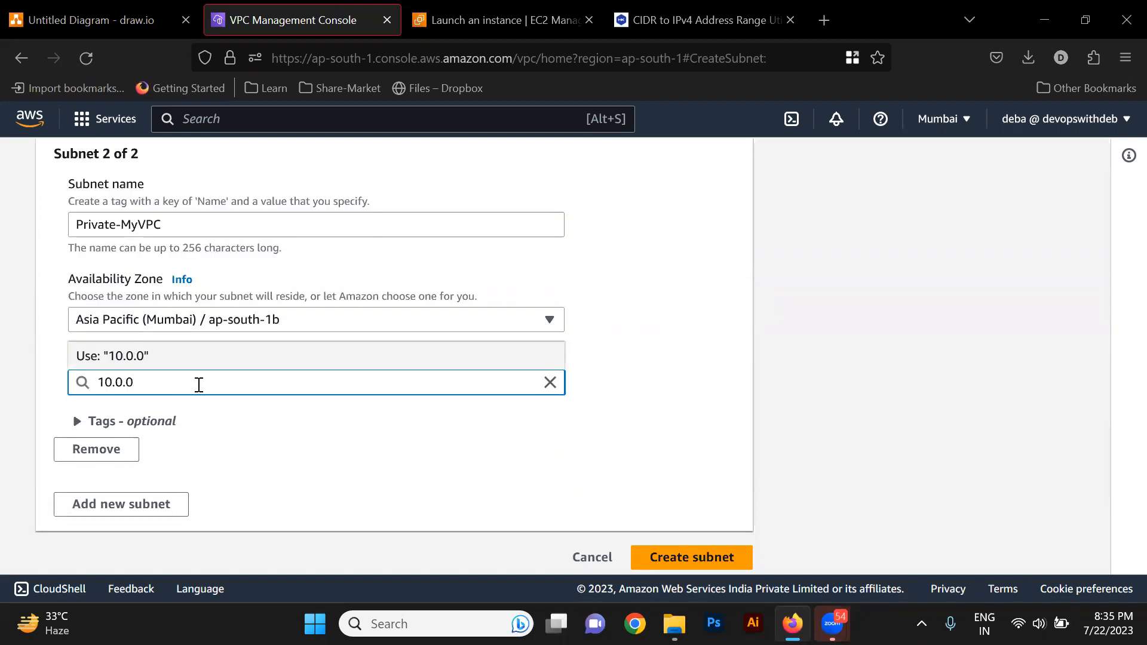
key(BackSpace)
text(1.0/24)
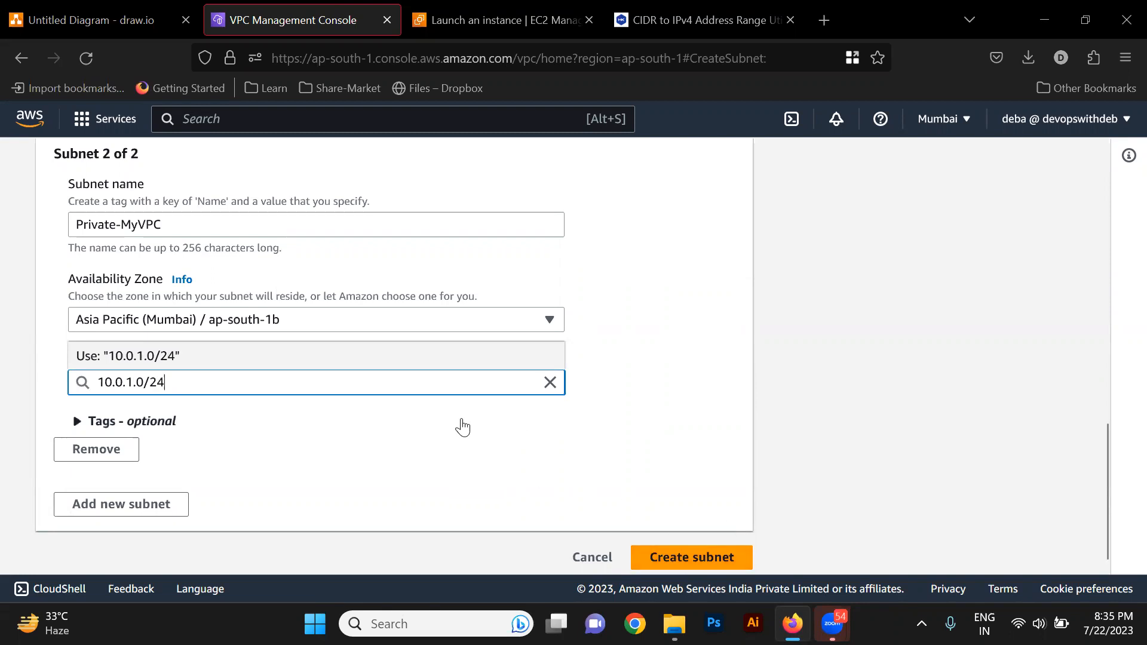
click(387, 482)
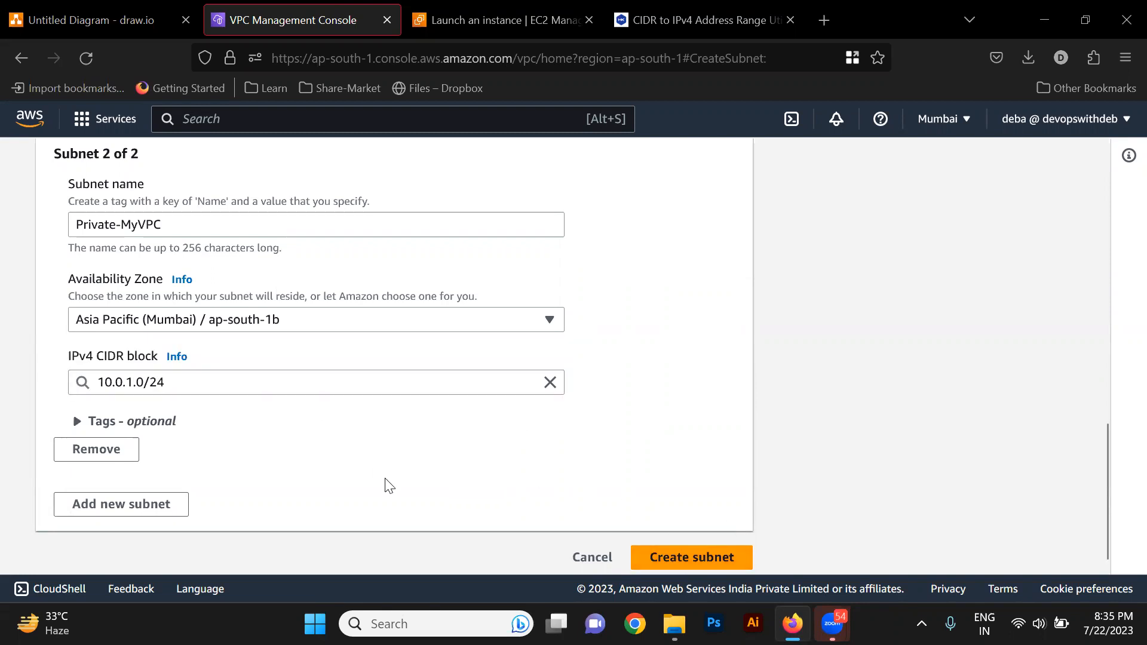
click(724, 556)
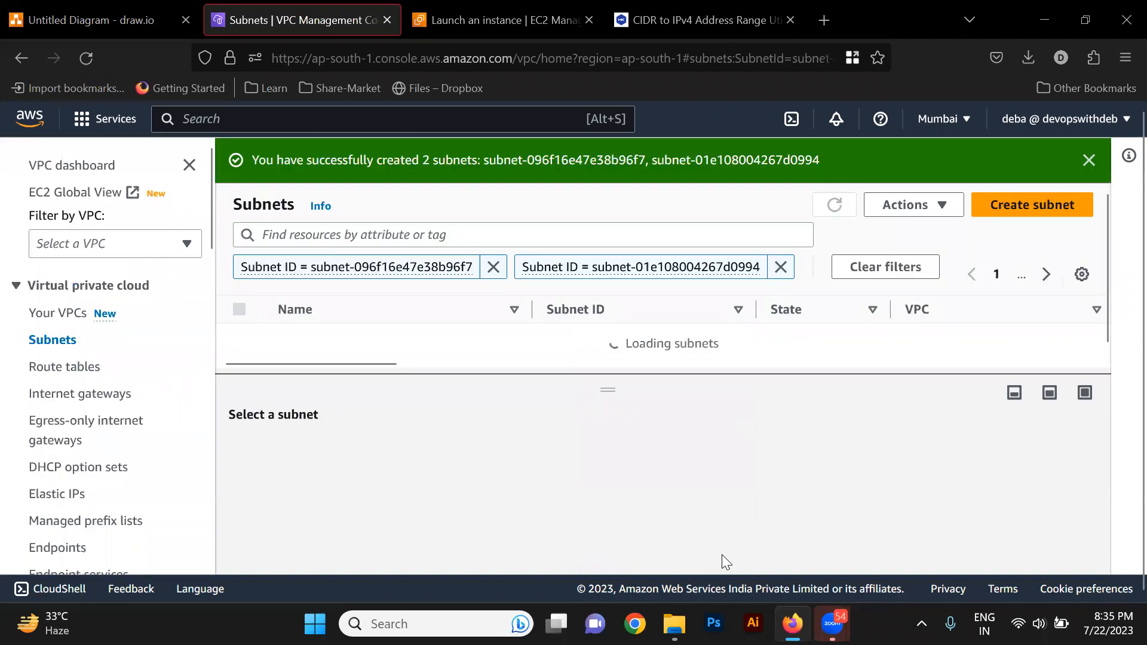
Select the Public-Myvpc subnet and copy its IPv4 CIDR from the subnet list.
click(430, 336)
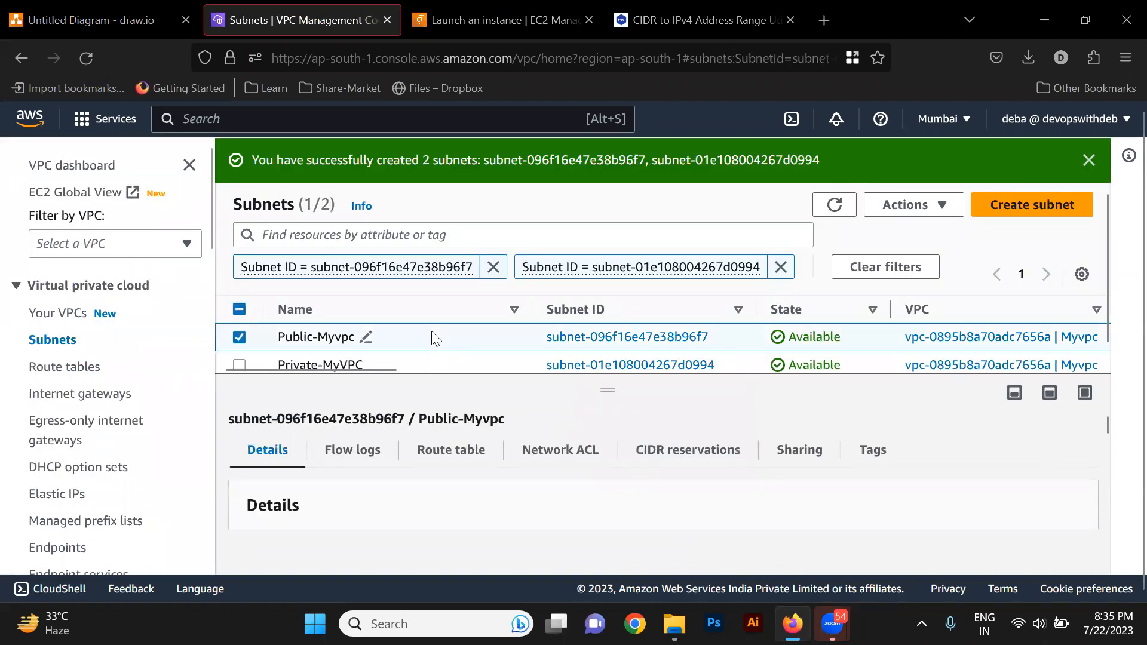
scroll(835, 340, right, 5)
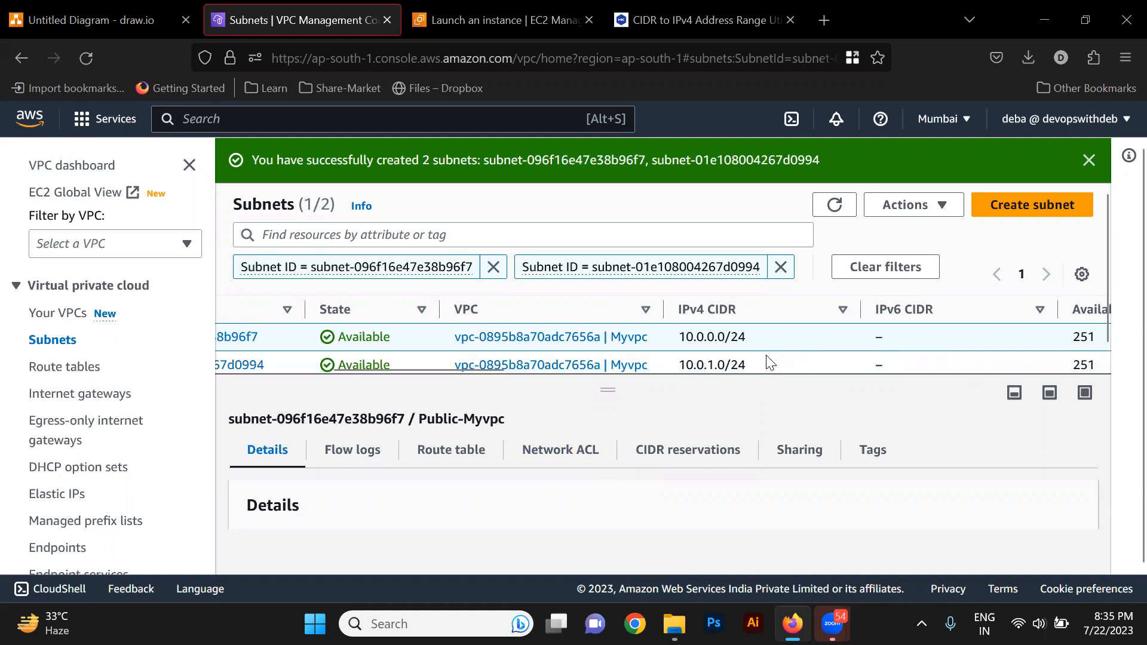
double_click(730, 338)
triple_click(731, 337)
click(725, 338)
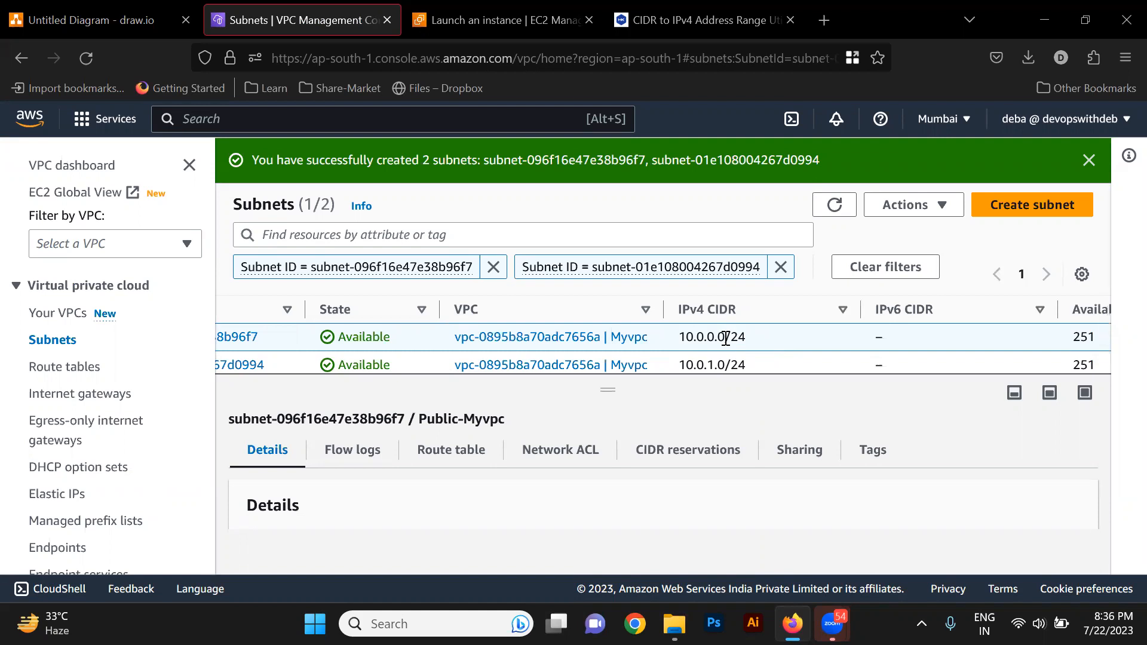
triple_click(725, 338)
key(ctrl+c)
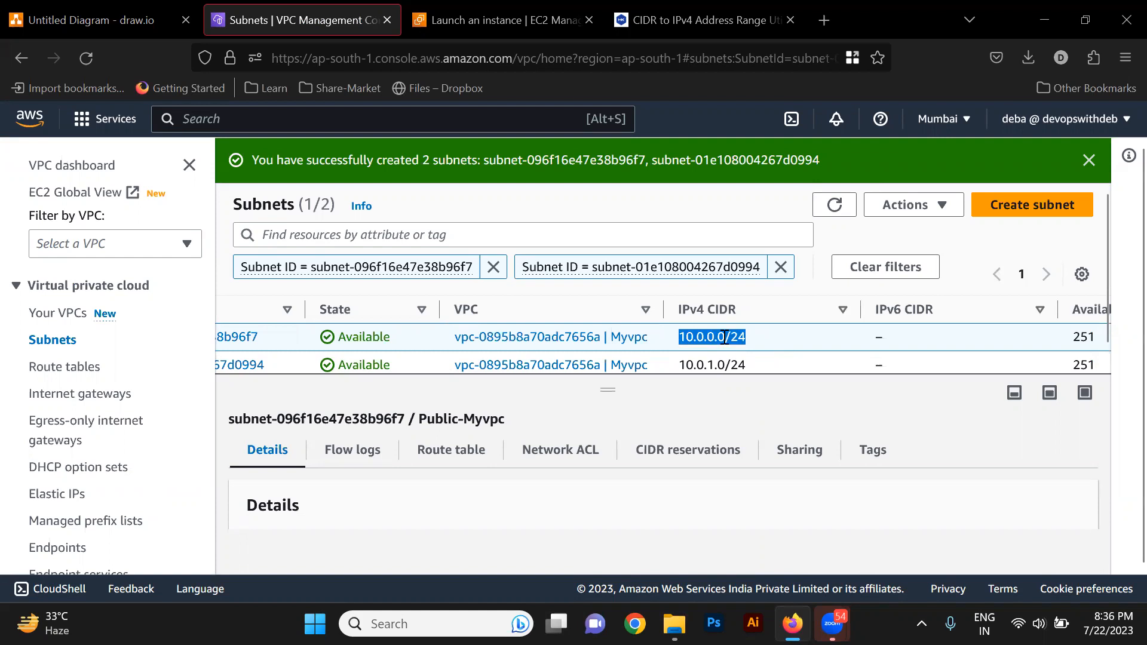
Calculate the IP range of 10.0.0.0/24 in the CIDR to IPv4 calculator and highlight the total host count.
click(747, 8)
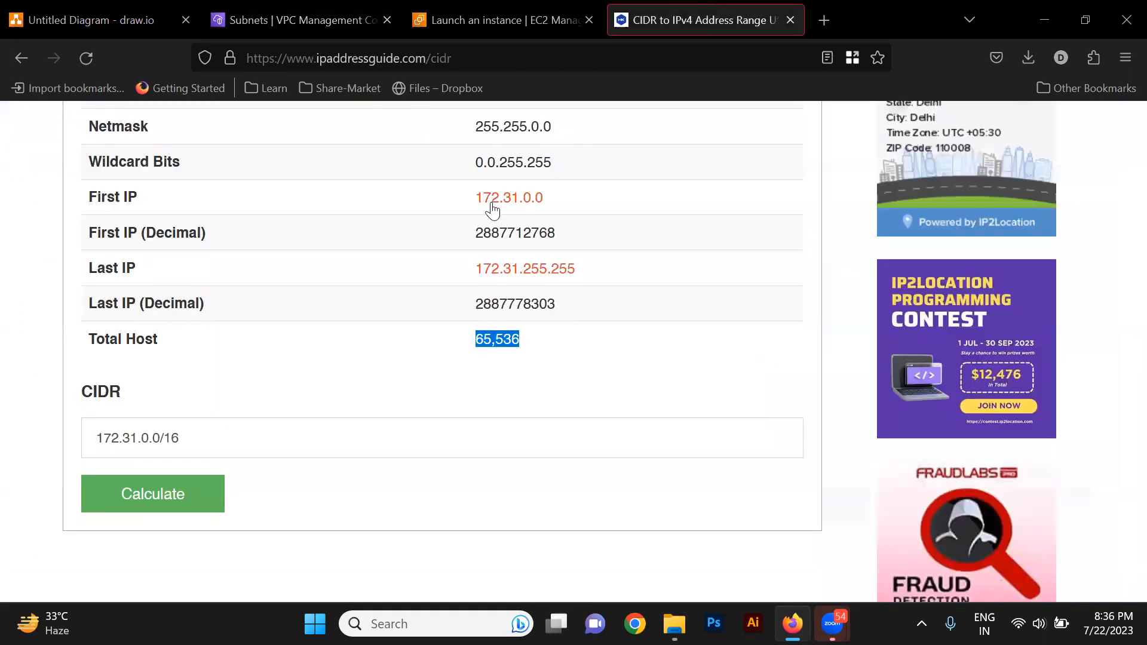
triple_click(191, 445)
key(ctrl+v)
click(155, 493)
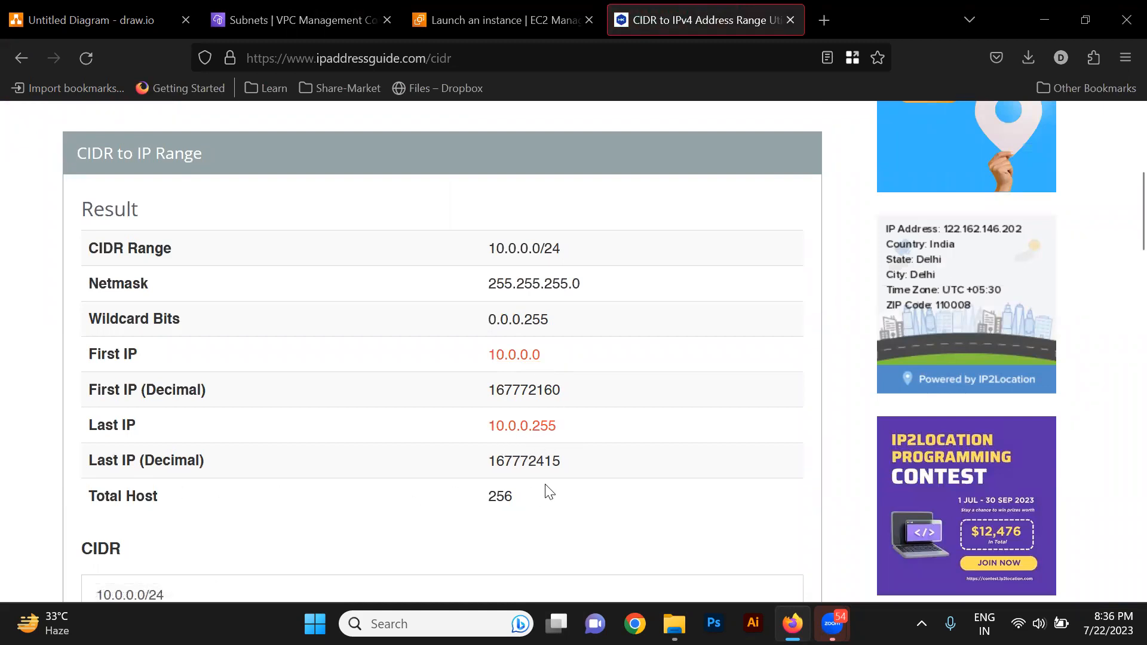
drag(539, 500, 484, 509)
Compare Public-Myvpc's available IPv4 addresses with the calculator's total hosts and the reserved-address notes in the diagram.
click(312, 16)
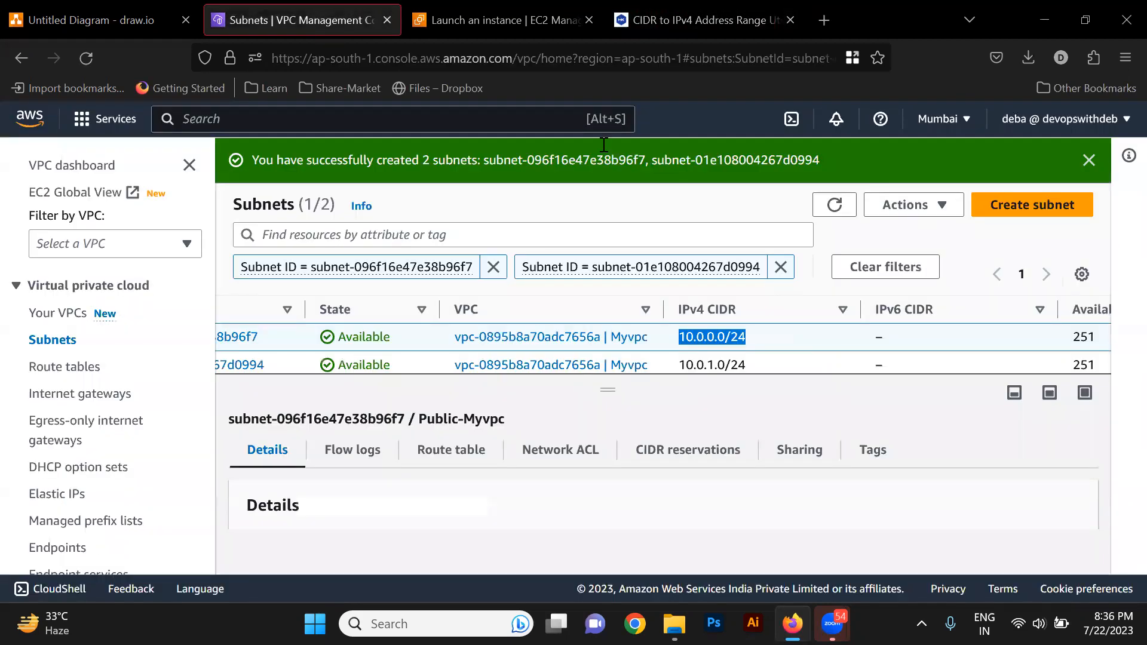
scroll(900, 330, right, 5)
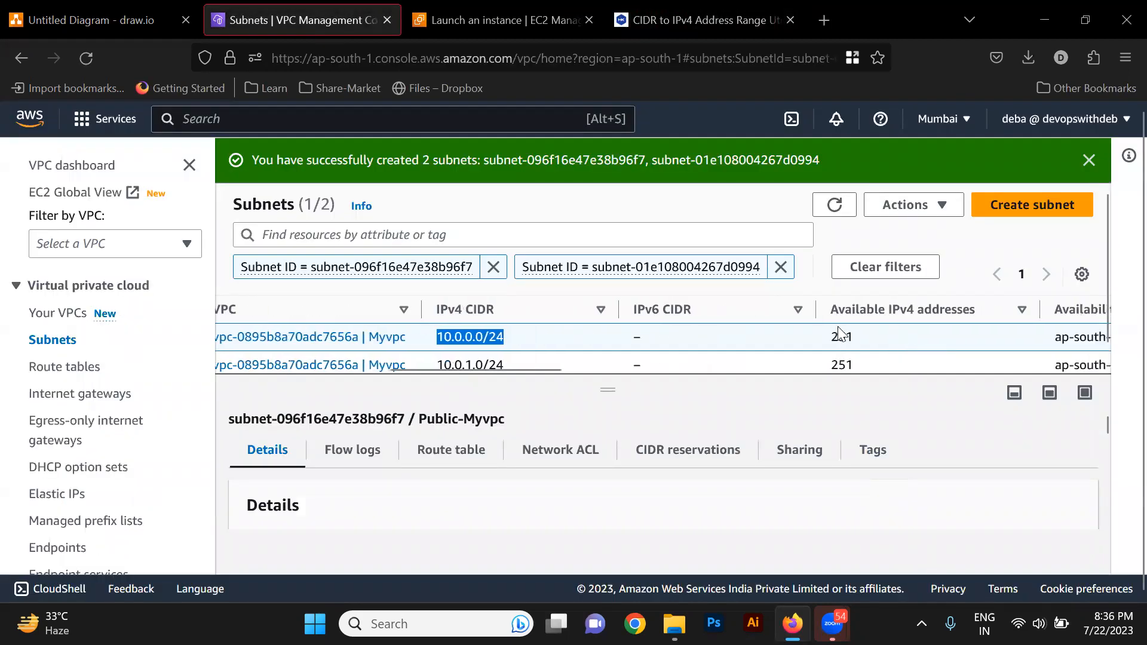
drag(869, 342, 827, 348)
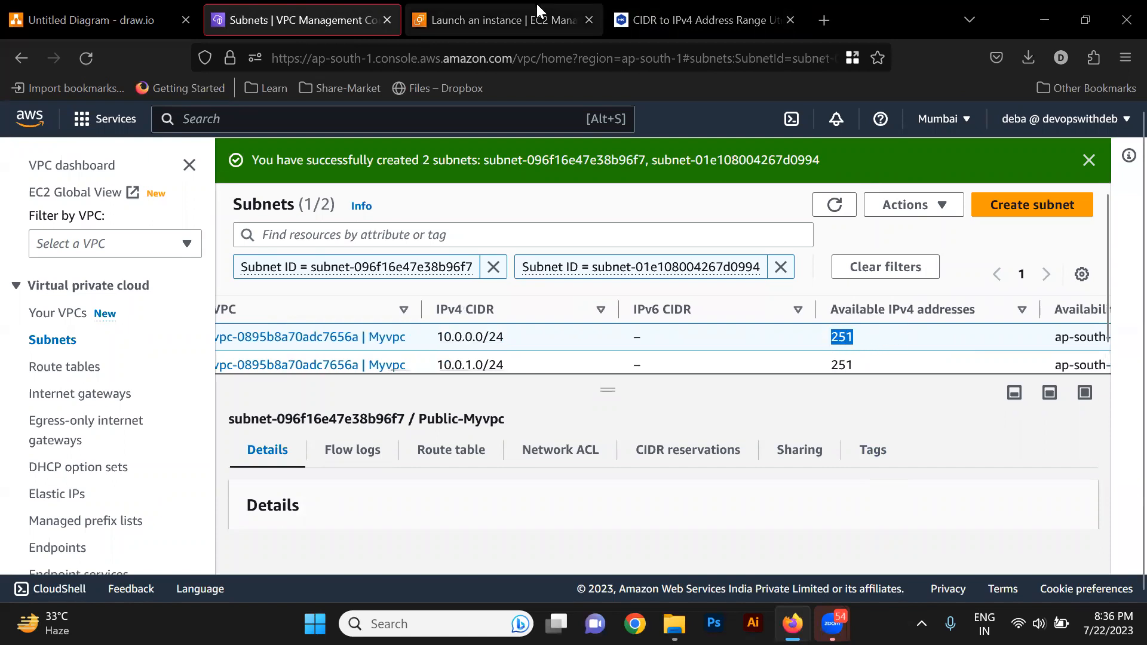
click(679, 12)
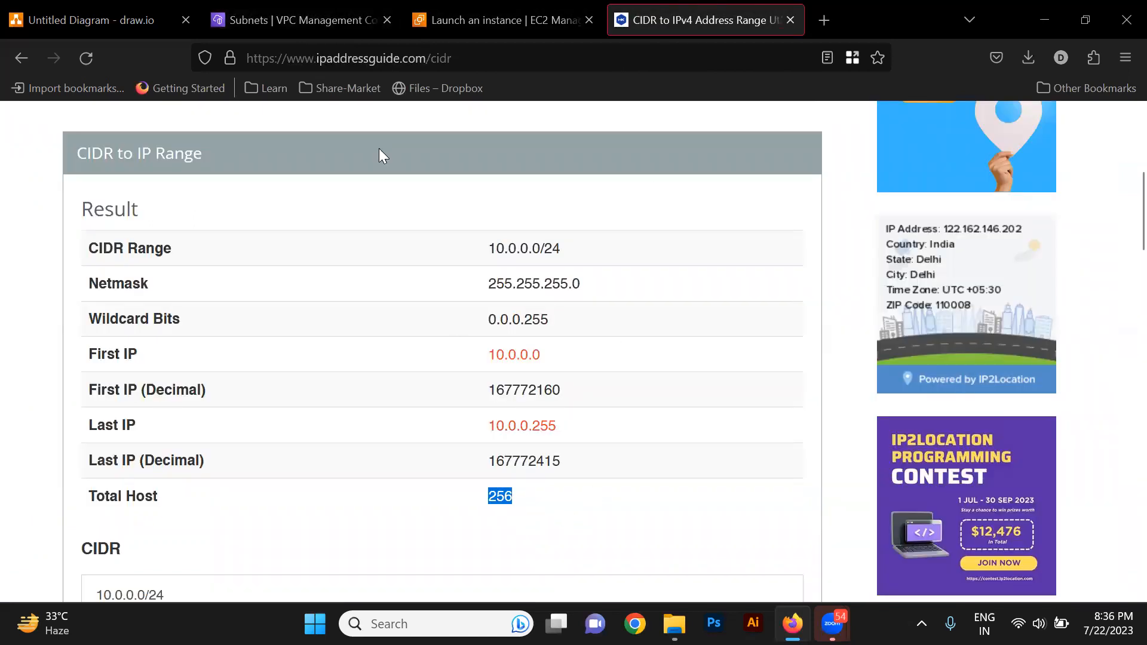
click(250, 16)
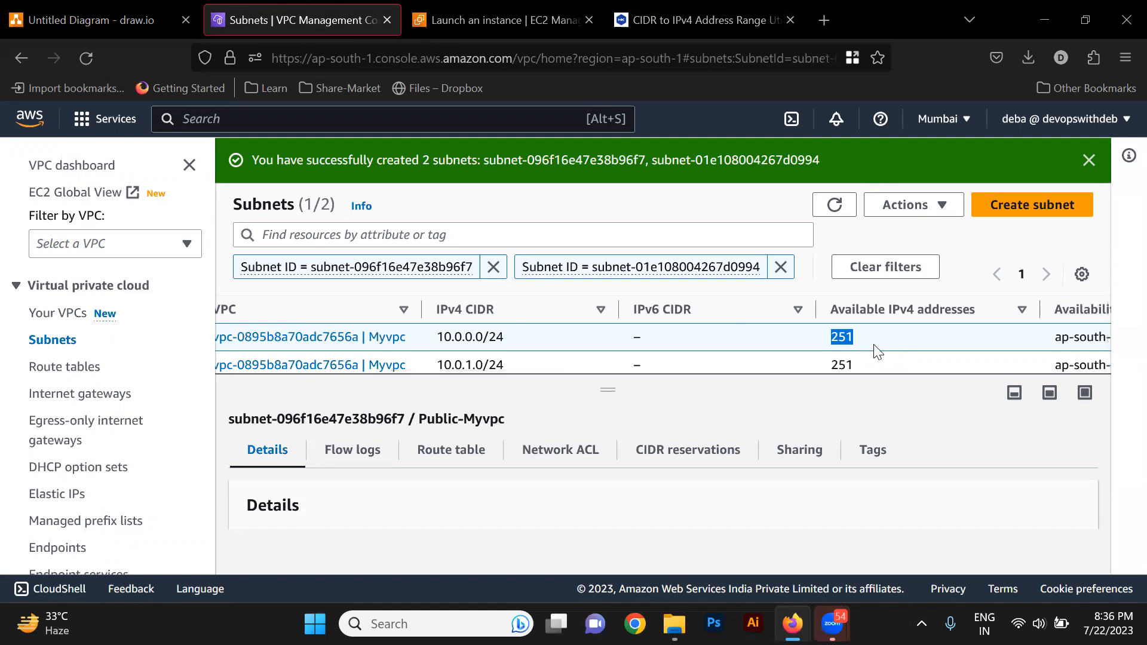
click(97, 10)
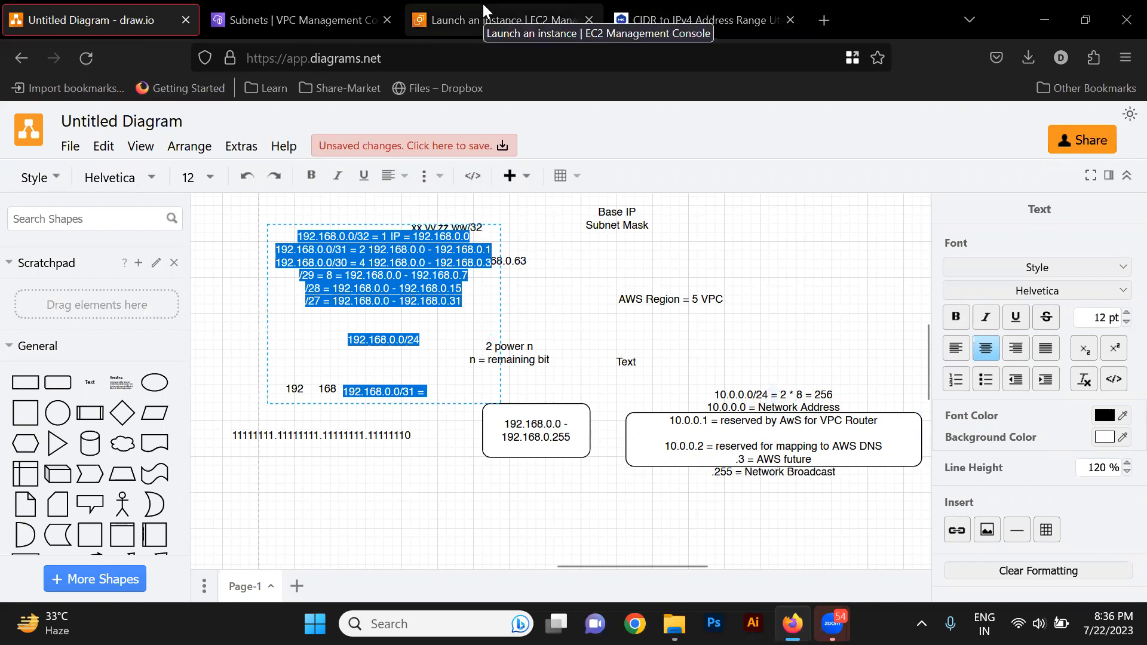
click(303, 11)
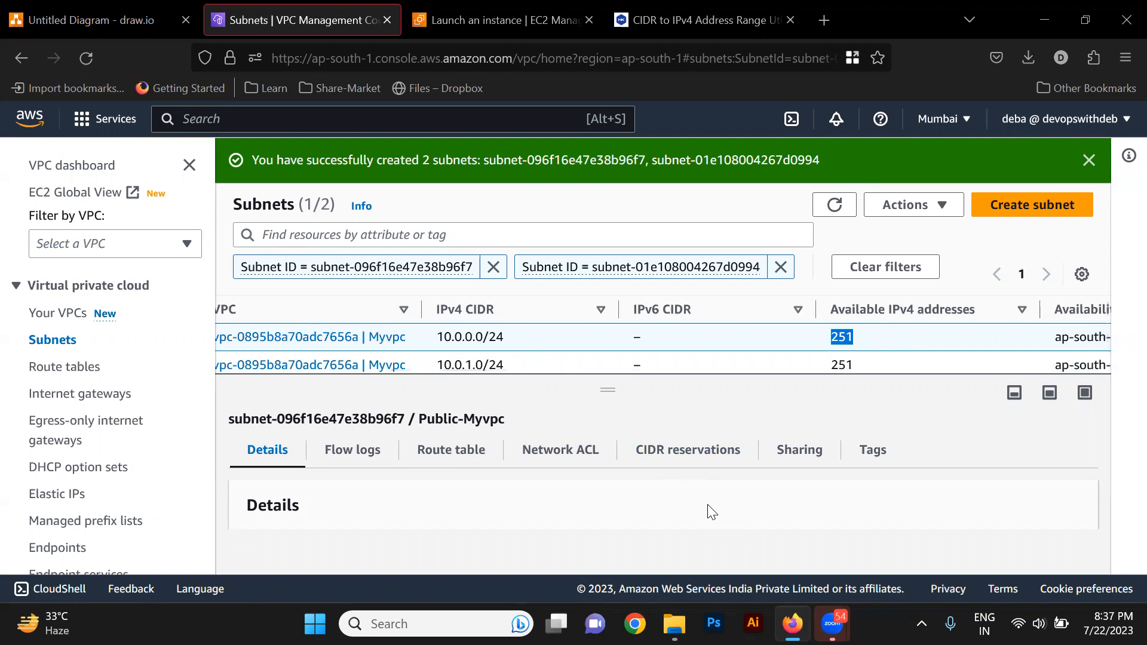
Copy the Private-MyVPC subnet's IPv4 CIDR, 10.0.1.0/24, and calculate its IP range in the CIDR calculator.
drag(515, 364, 434, 365)
key(ctrl+c)
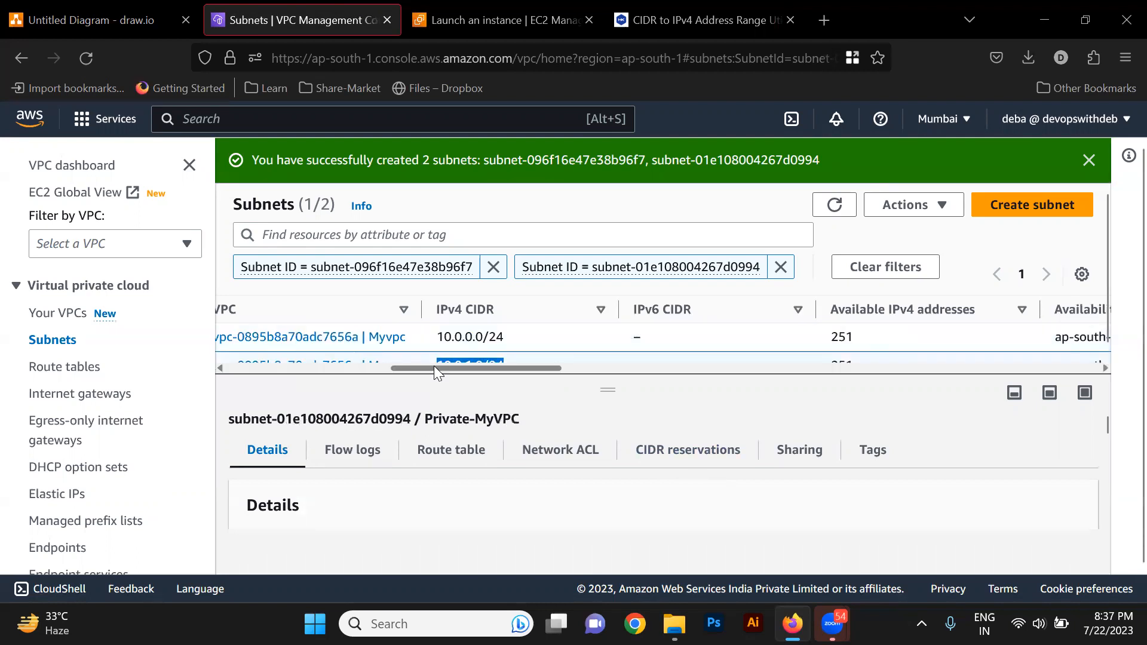
click(698, 9)
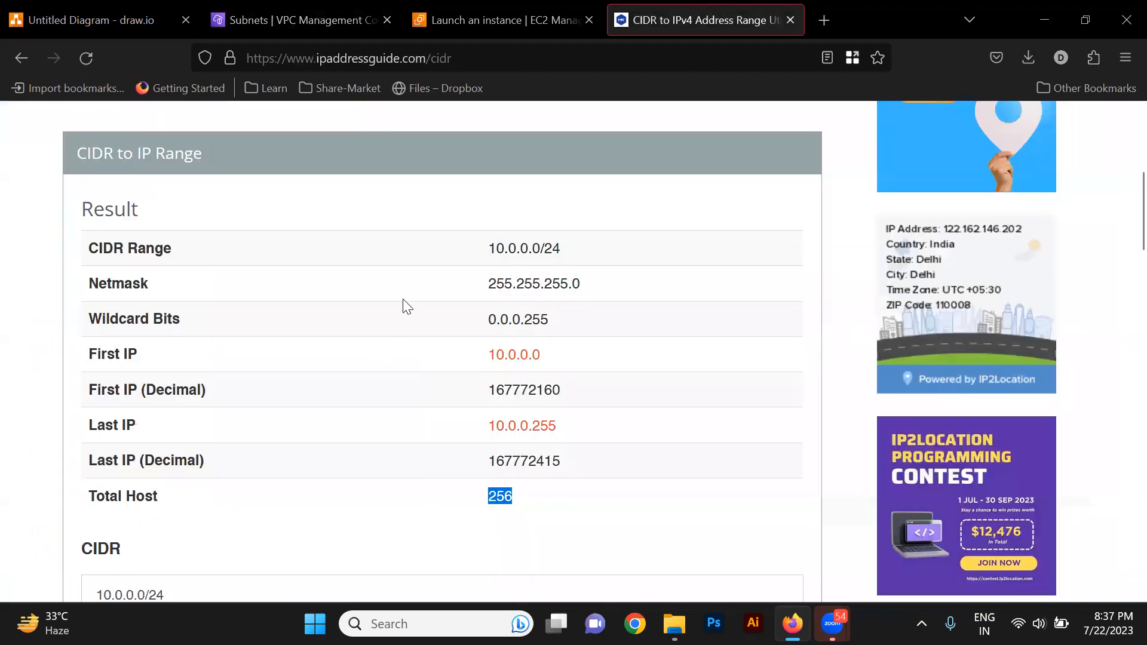
scroll(401, 292, down, 5)
triple_click(299, 285)
key(ctrl+v)
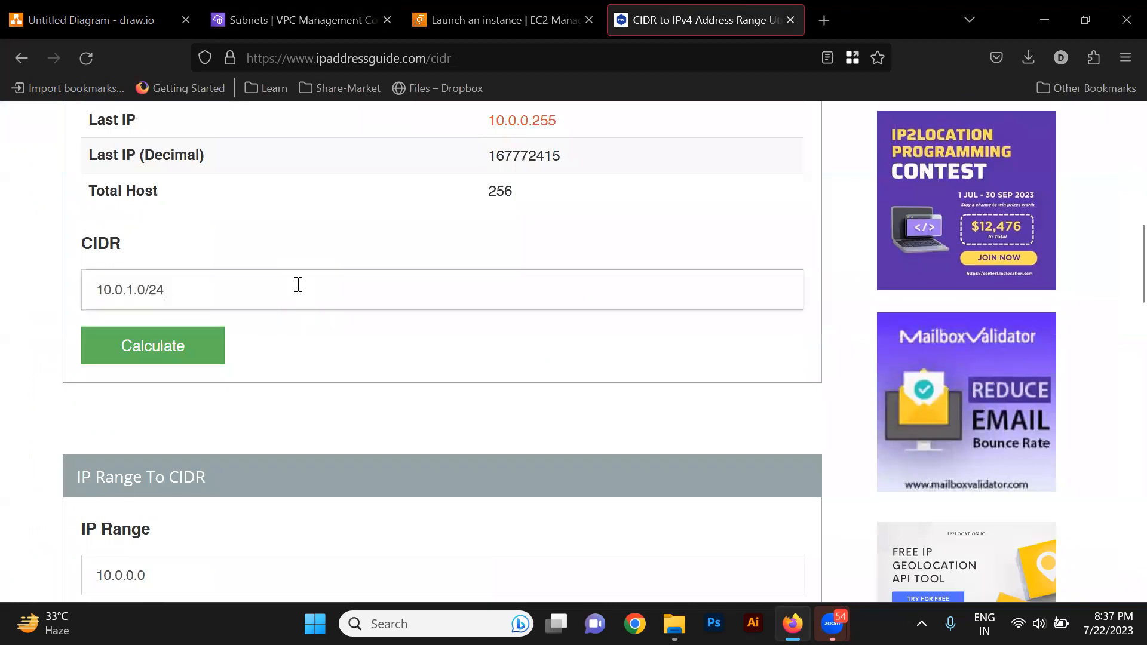
click(150, 351)
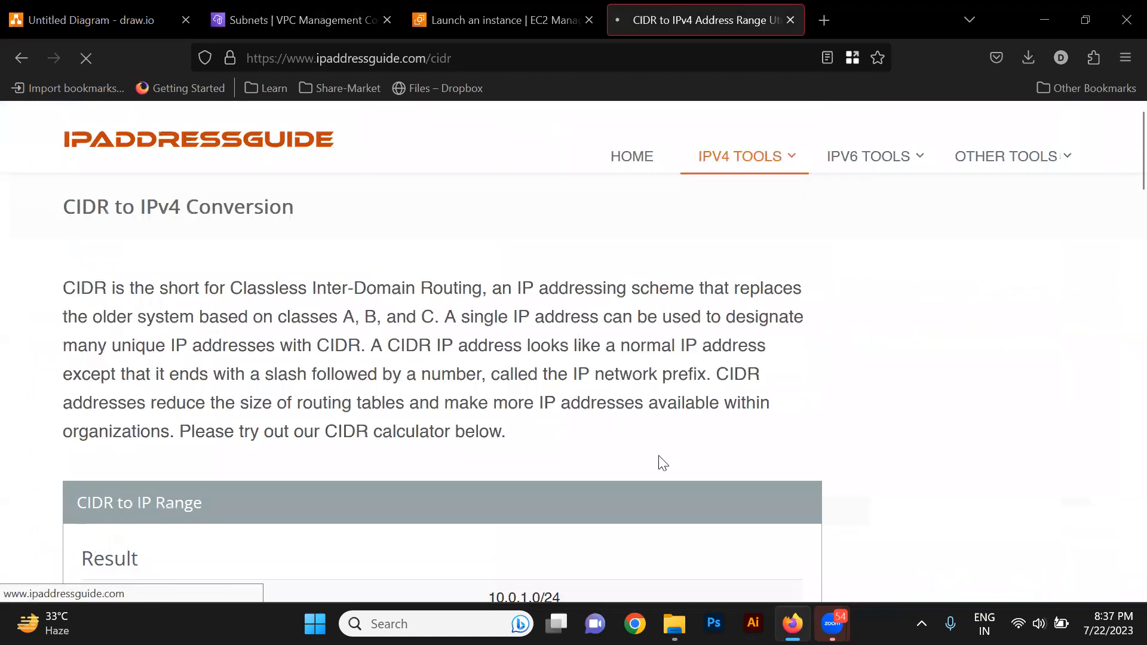
scroll(663, 337, down, 4)
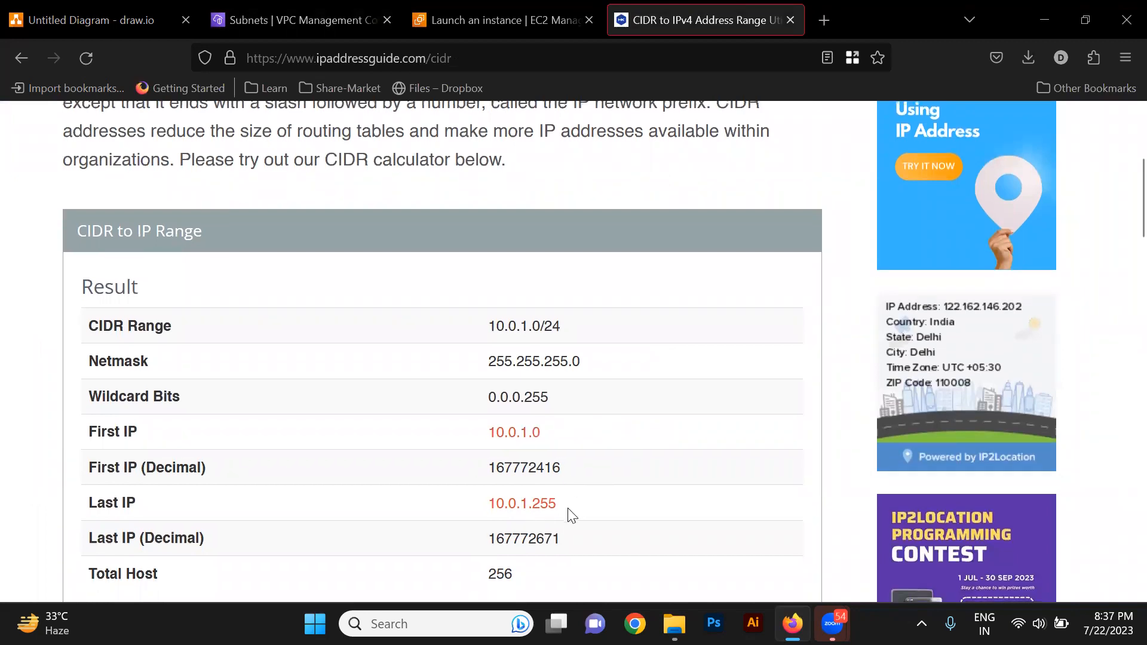
scroll(568, 515, down, 2)
Check the names of the two new subnets in the VPC console's subnet list.
click(507, 12)
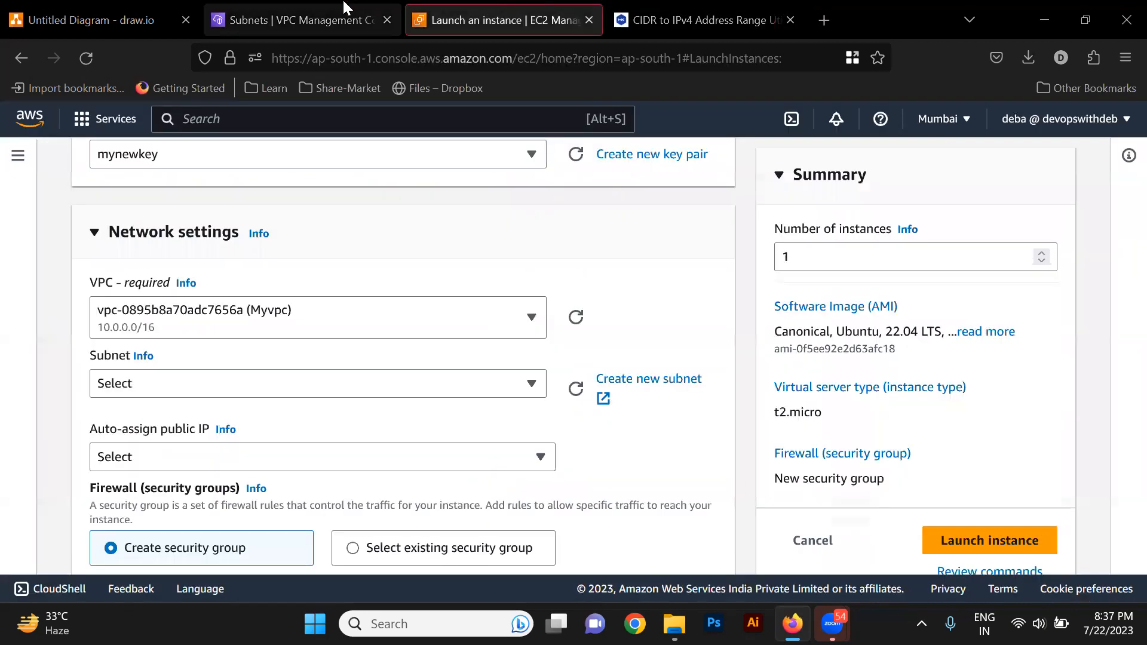
click(315, 21)
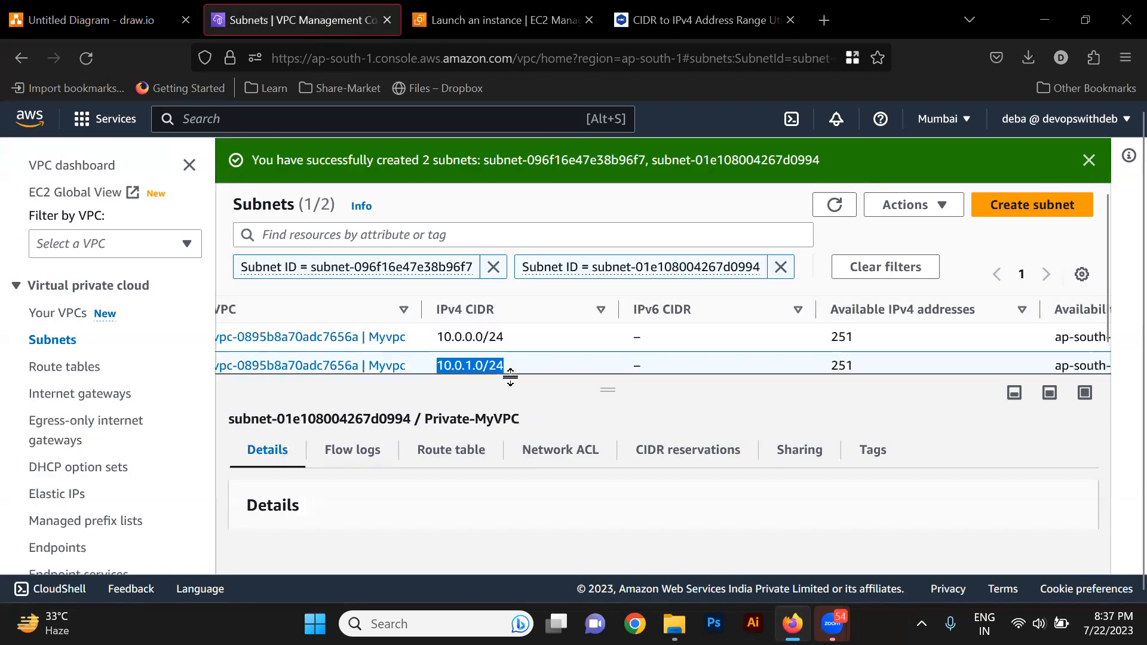
scroll(547, 345, left, 5)
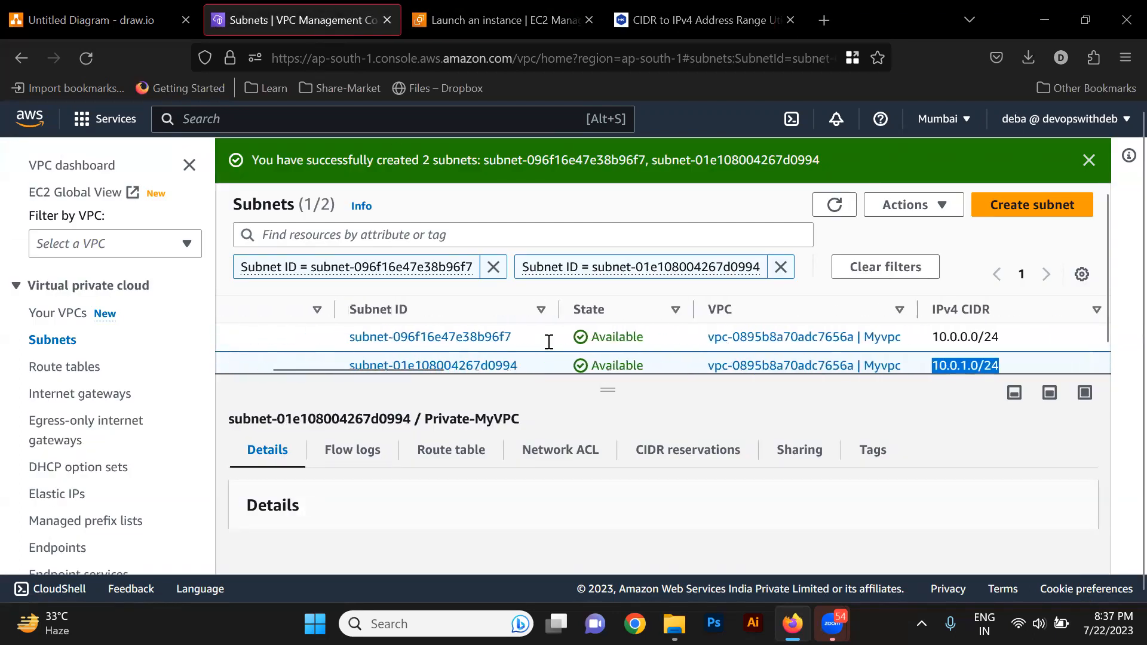
scroll(549, 349, left, 2)
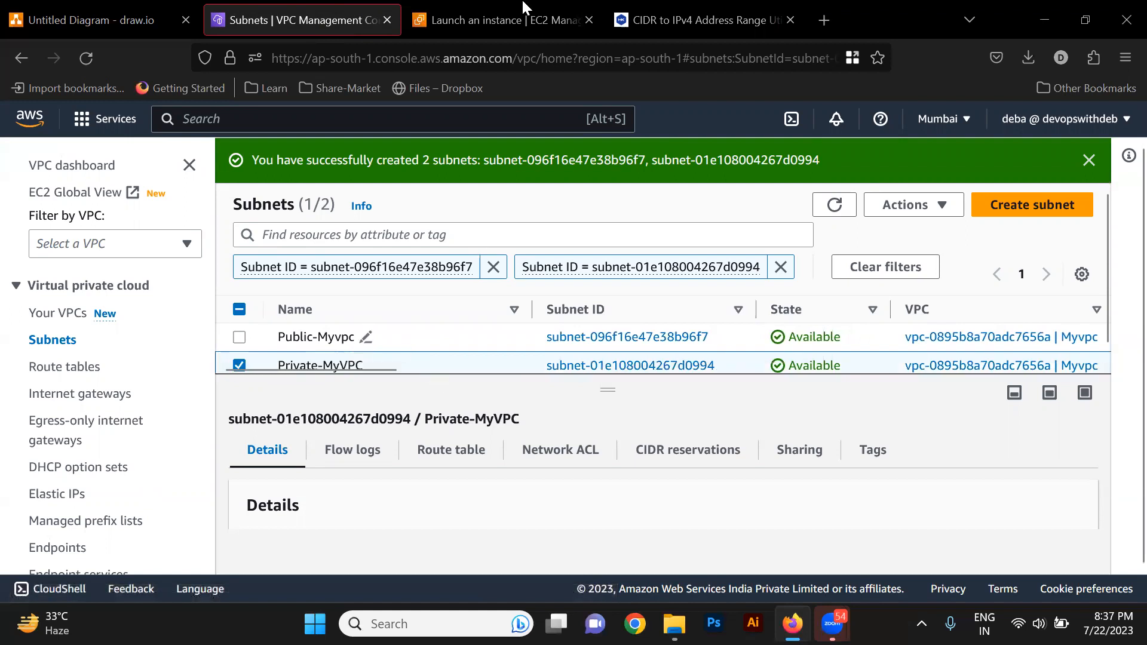
Refresh the subnet choices in the EC2 instance launch form and select Public-Myvpc as the subnet.
click(506, 13)
scroll(451, 433, down, 3)
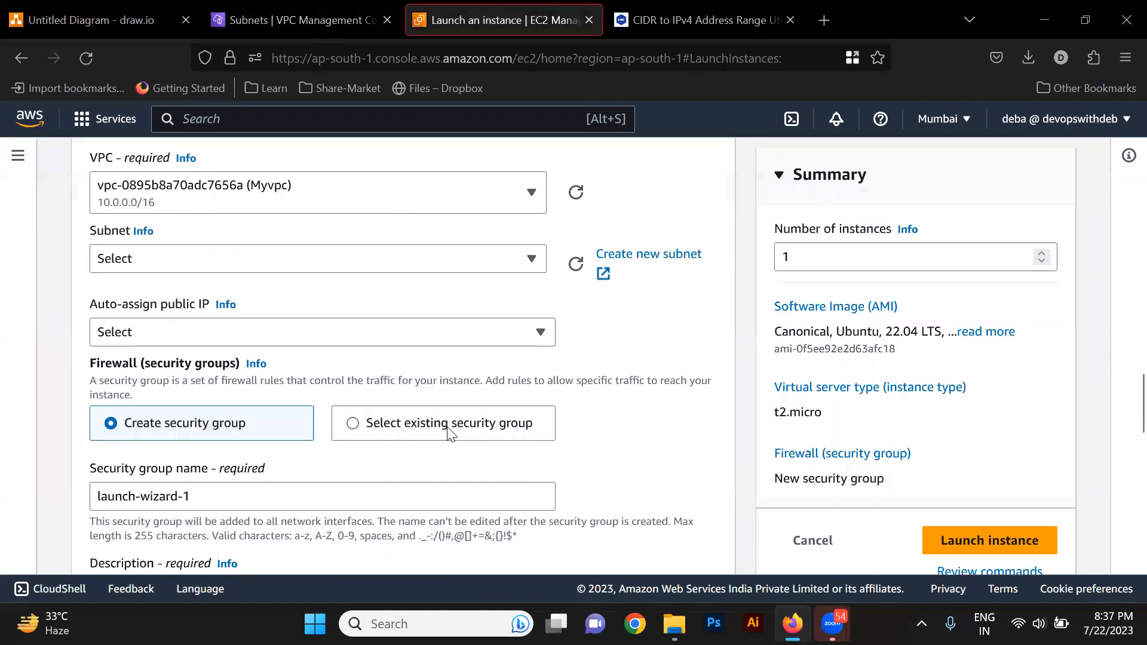
scroll(451, 380, up, 1)
click(526, 275)
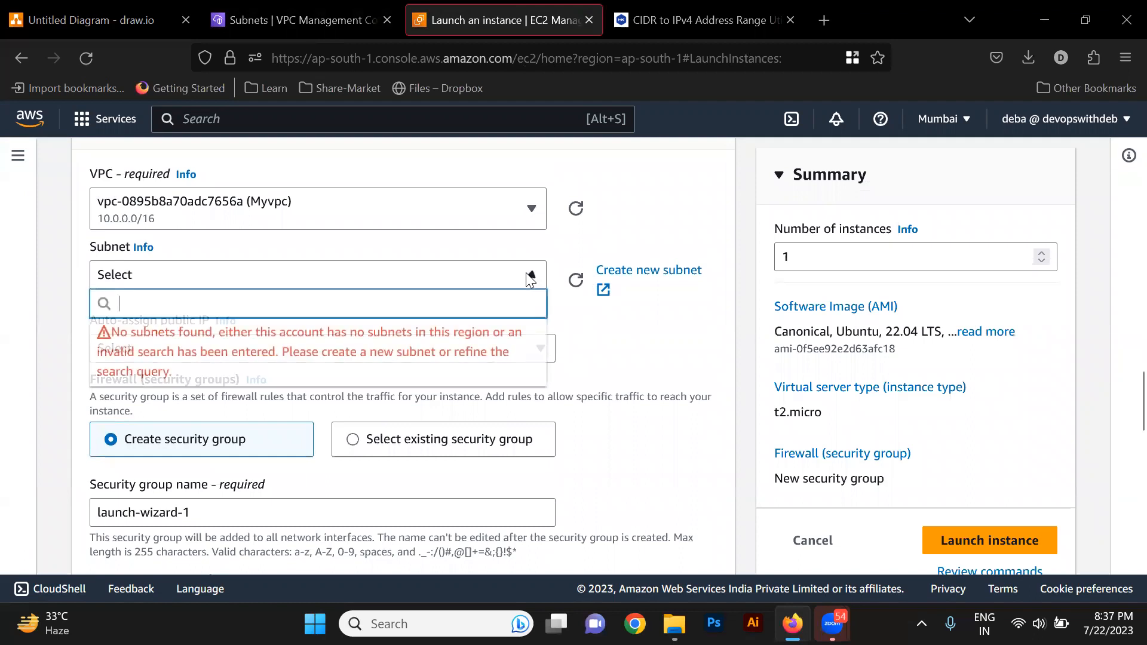
click(574, 282)
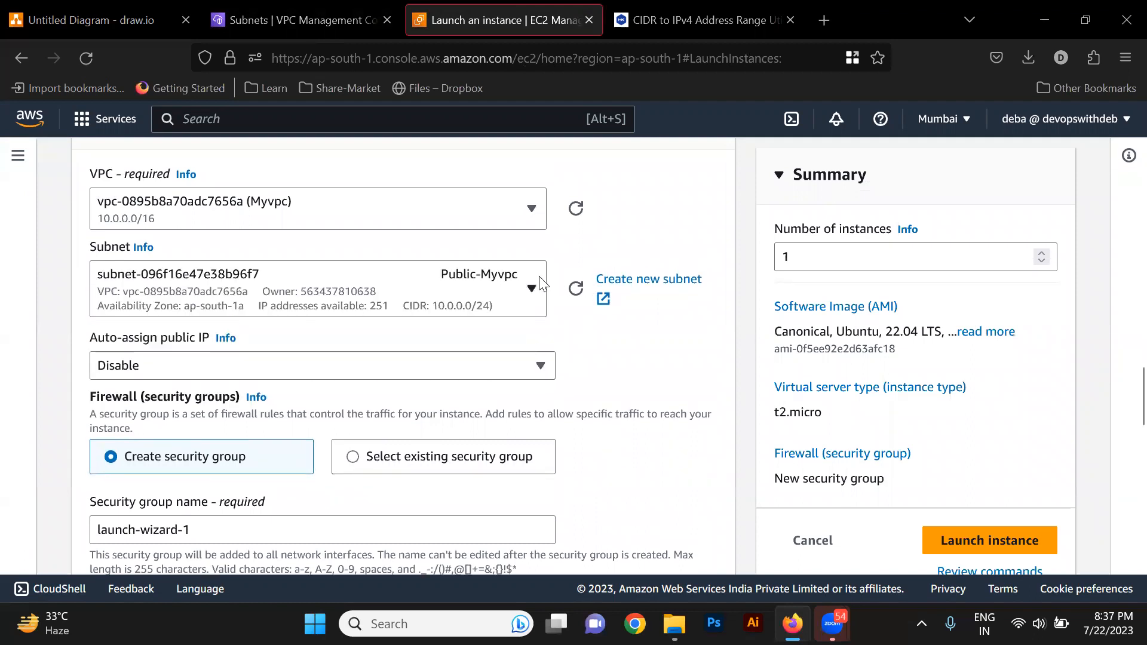
click(536, 297)
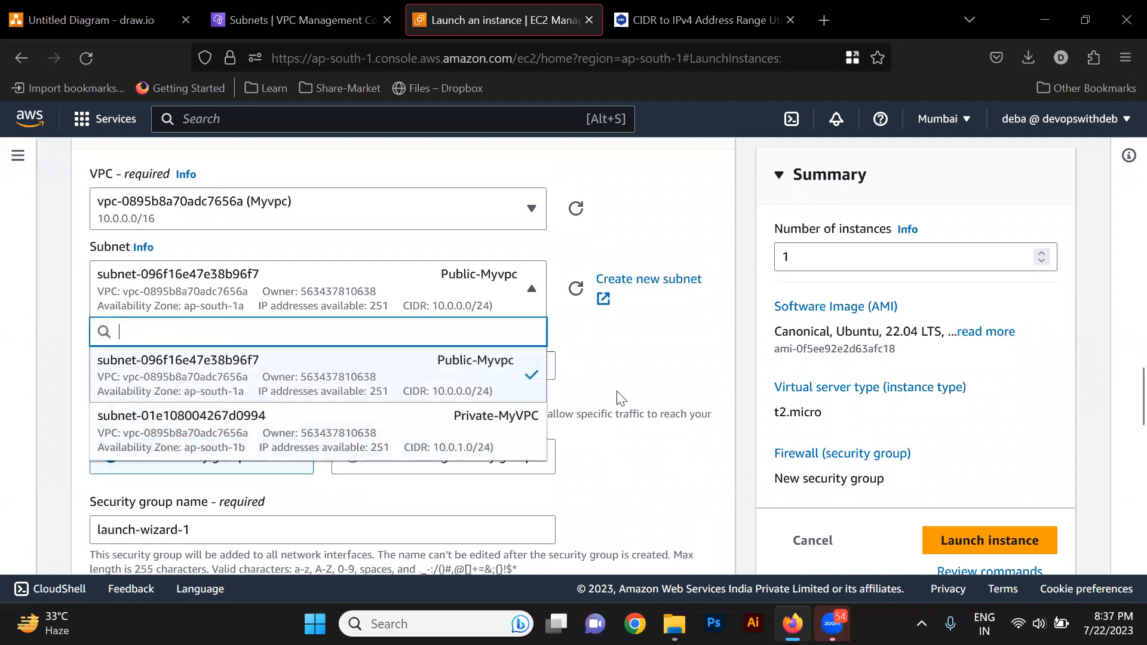
click(432, 382)
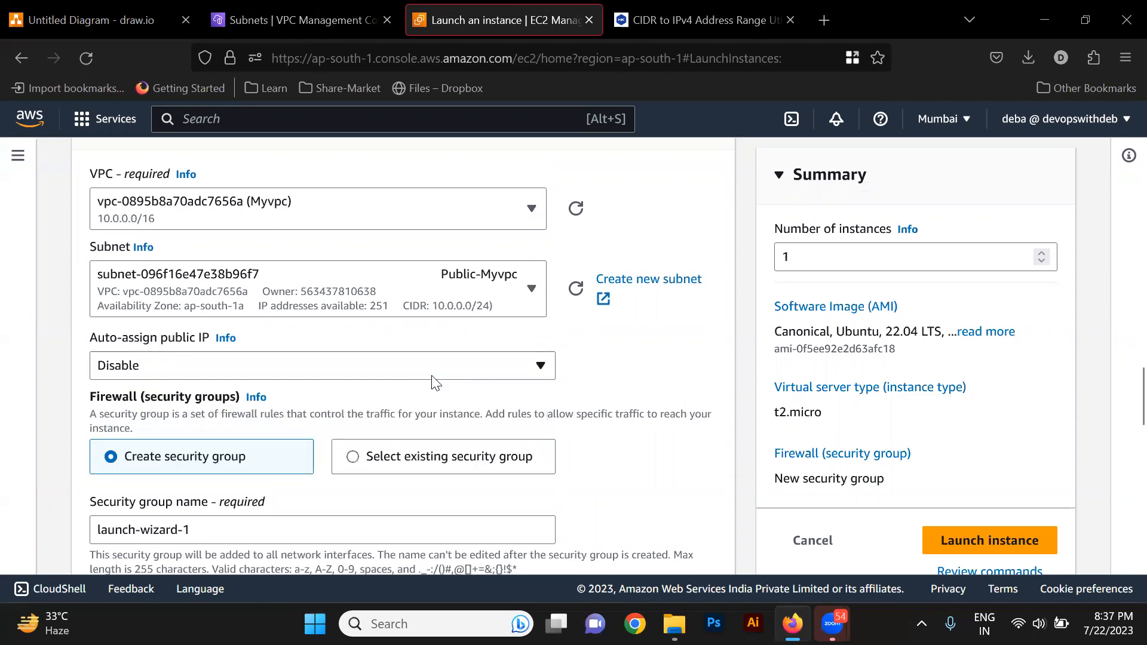
Enable auto-assignment of a public IP for the instance.
scroll(632, 377, down, 1)
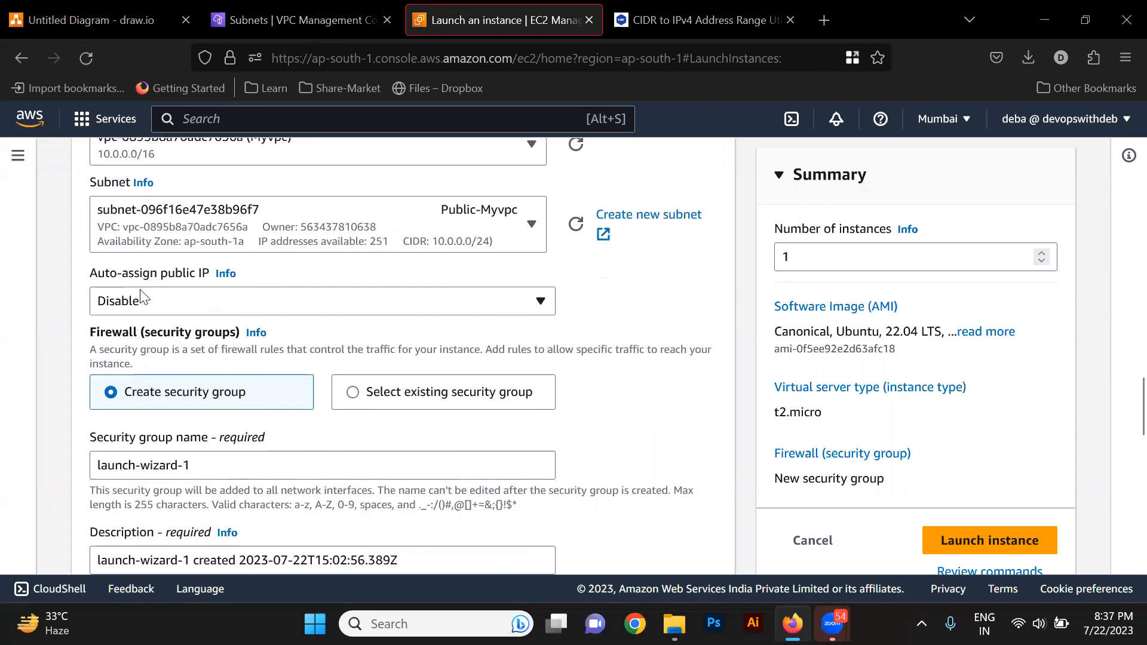
click(266, 307)
click(177, 341)
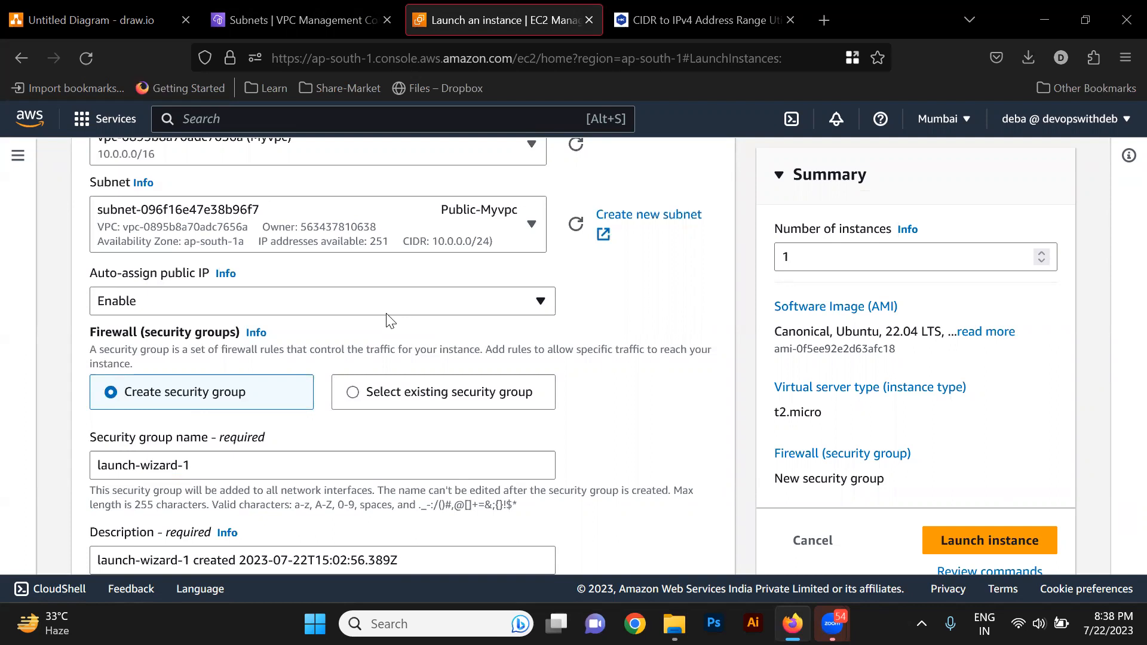
Assign the existing default security group of the VPC to the new instance instead of creating one.
scroll(389, 318, down, 3)
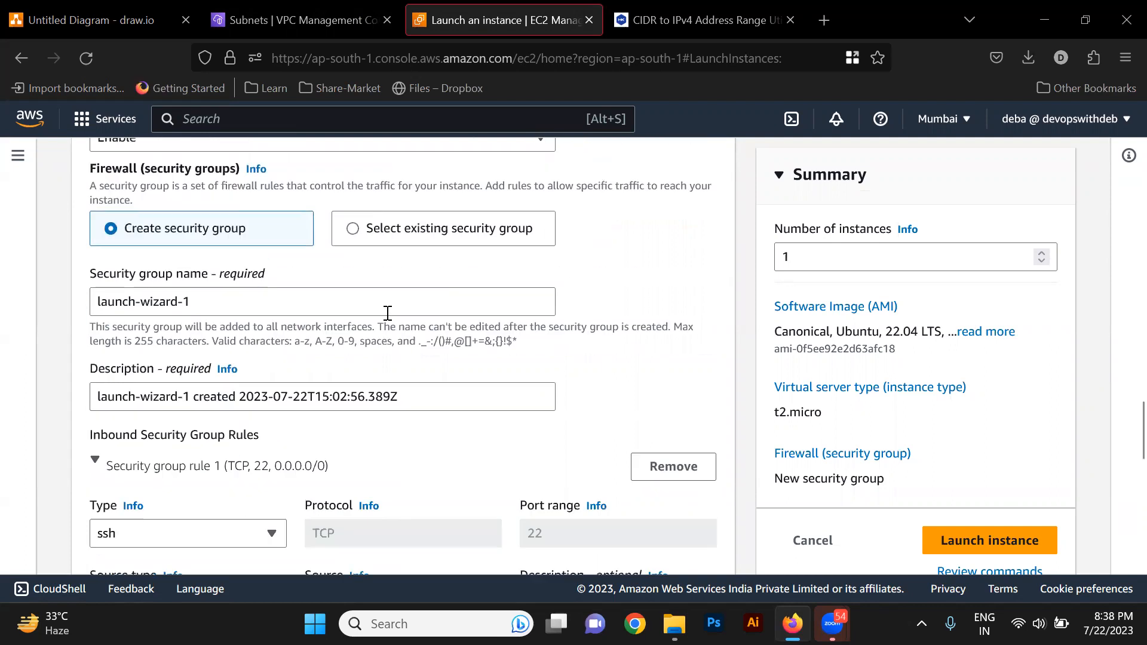
click(352, 230)
click(332, 304)
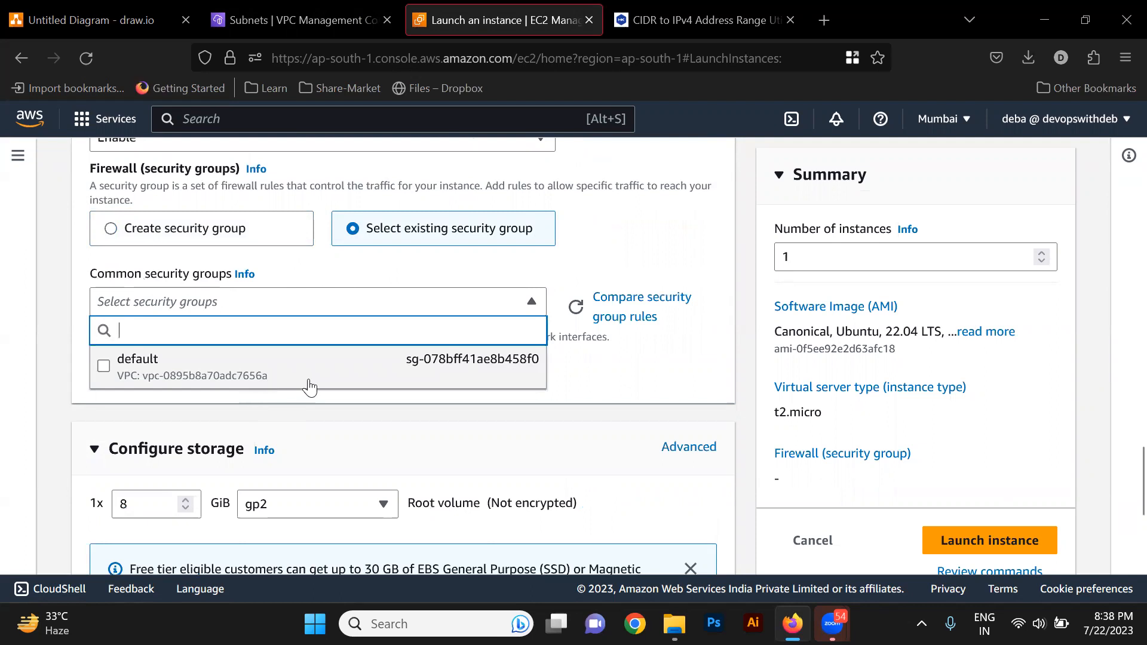
scroll(309, 387, up, 5)
scroll(310, 387, down, 5)
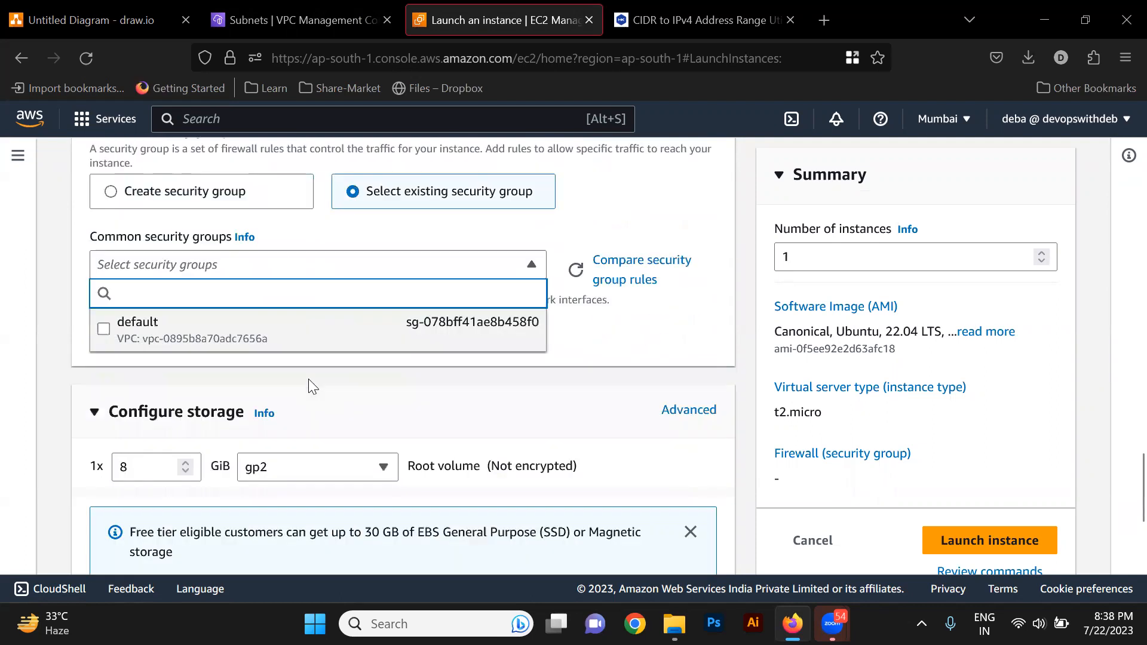
click(250, 328)
Launch the instance with the default storage settings and open the list of all instances.
scroll(533, 392, down, 3)
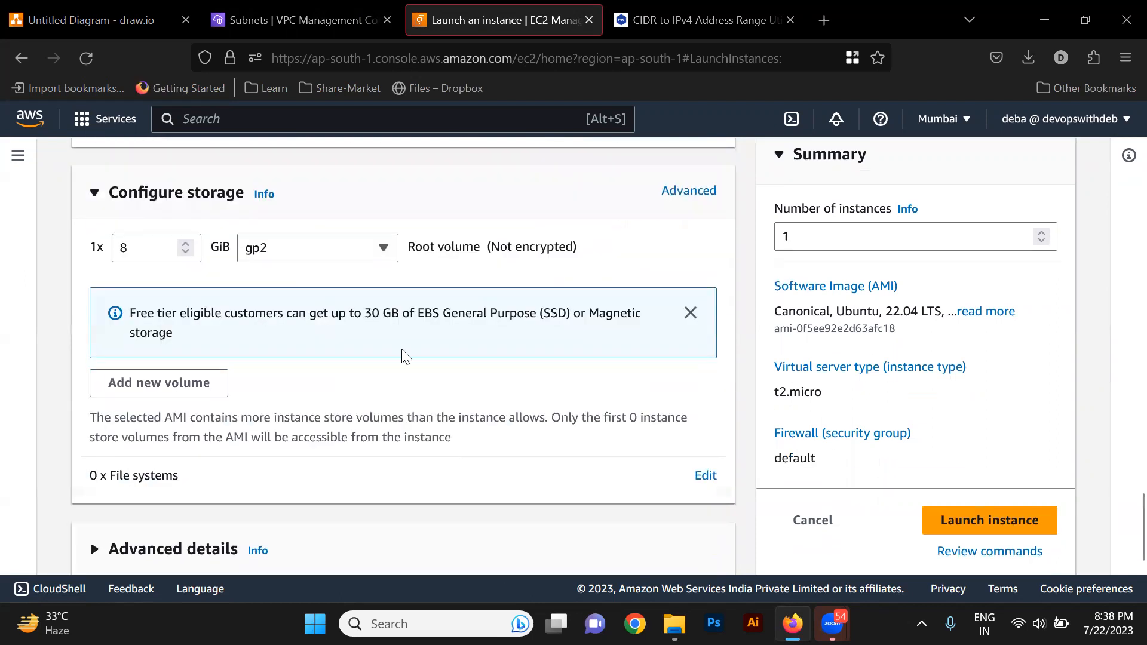
click(971, 507)
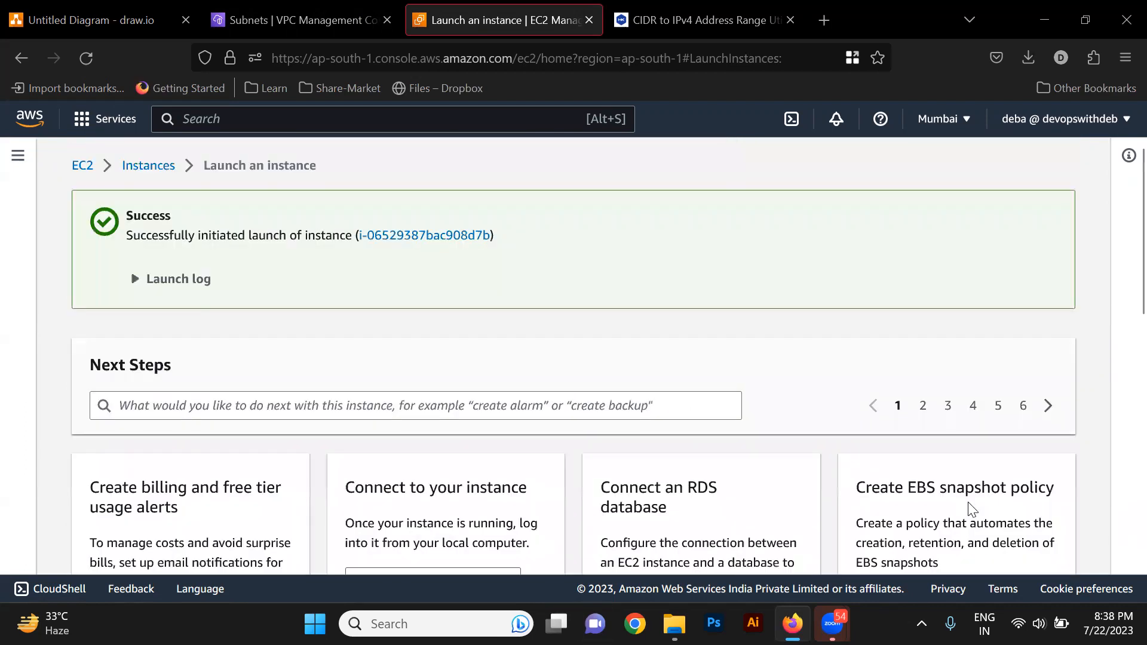
scroll(1007, 516, down, 6)
scroll(1007, 516, down, 2)
click(986, 543)
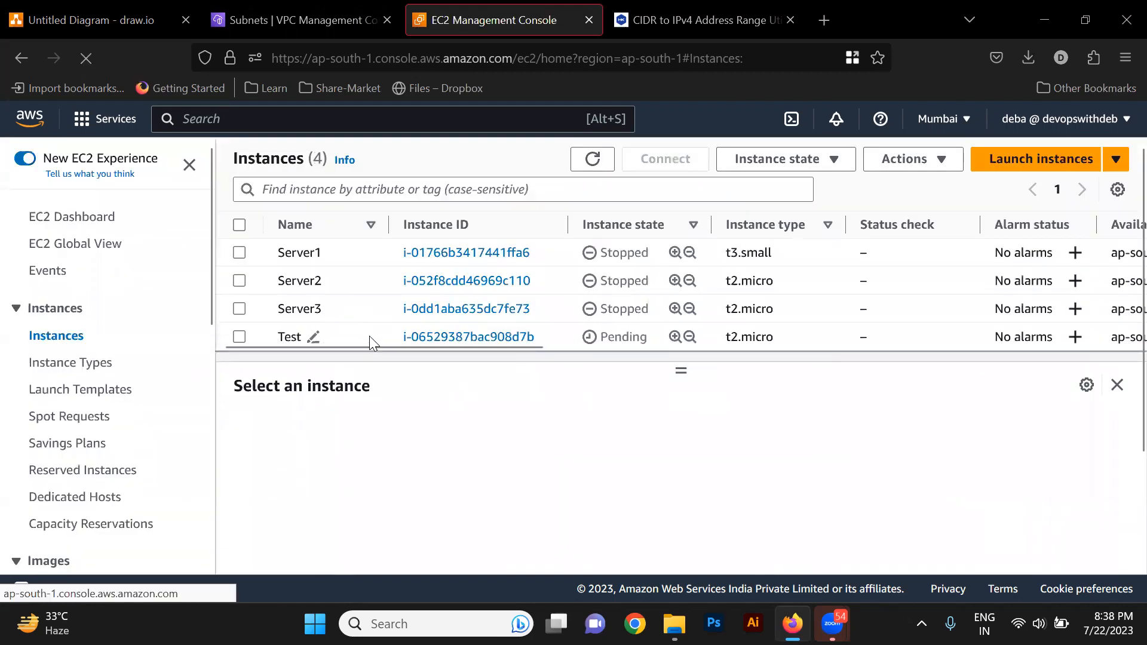
Select the Test instance, refresh the list and review its public and private IP addresses and other details.
click(308, 335)
click(576, 162)
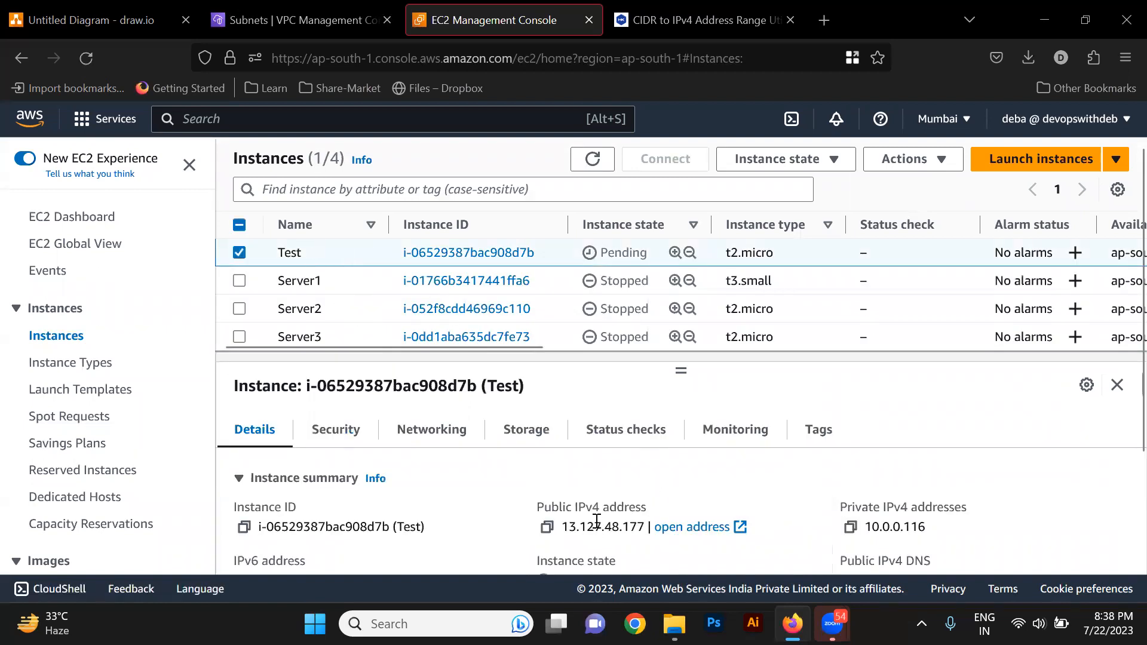
scroll(596, 519, down, 1)
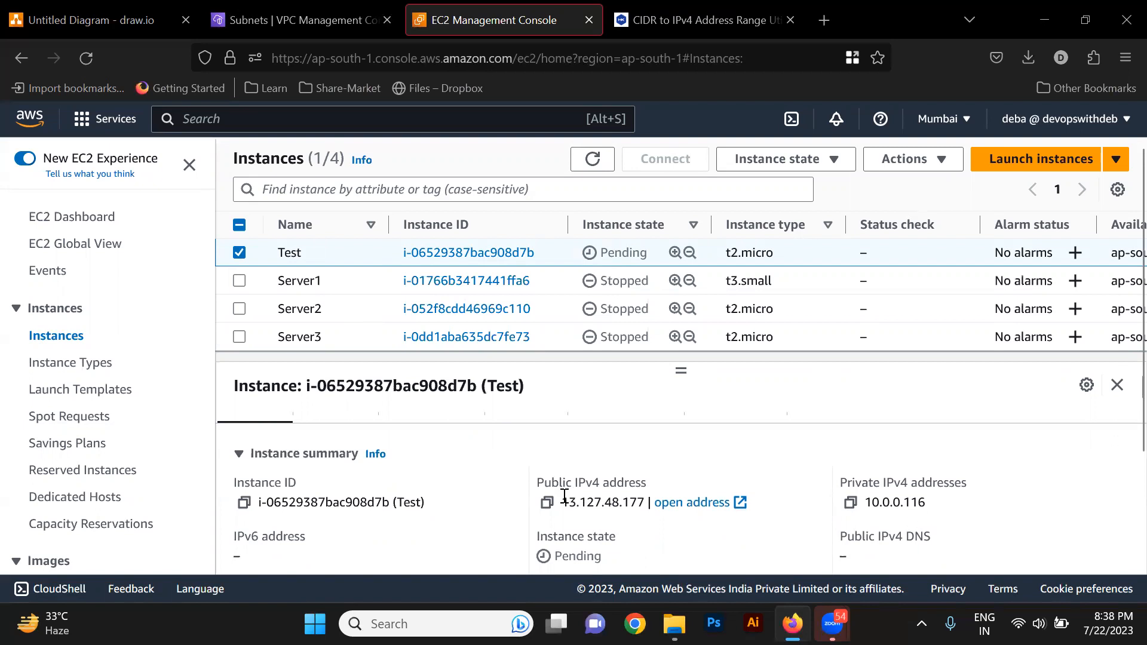
scroll(563, 504, down, 3)
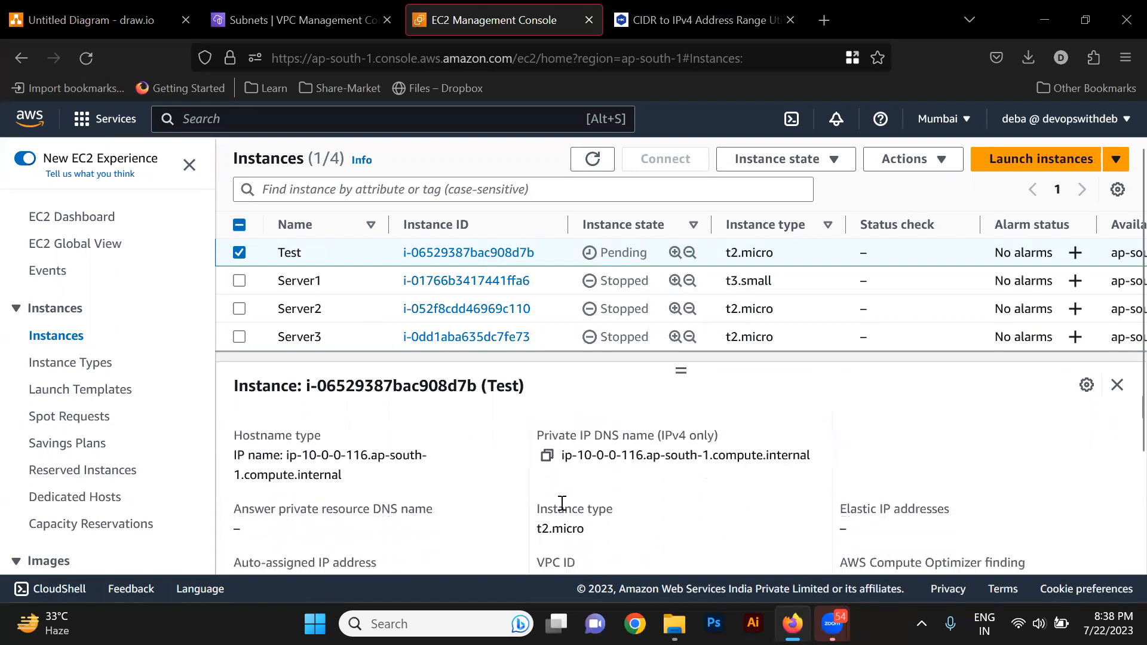
Examine the Test instance's security details, including the inbound rules of its security group.
scroll(352, 459, up, 4)
click(350, 431)
scroll(568, 493, down, 4)
scroll(568, 495, down, 2)
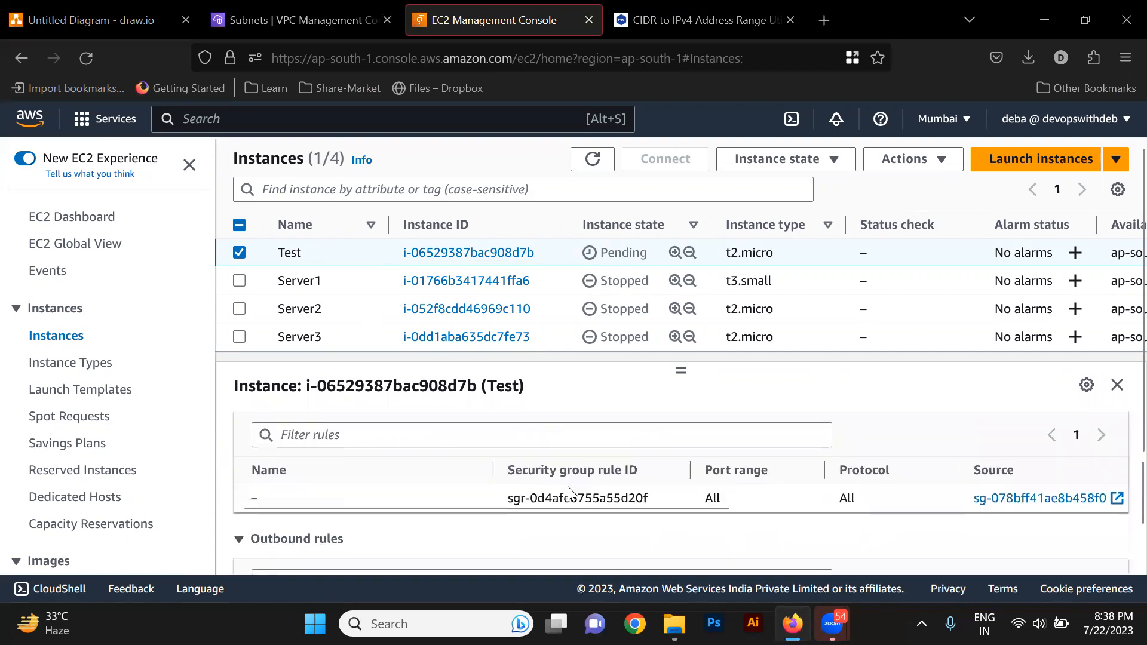
scroll(529, 484, up, 3)
scroll(526, 478, down, 3)
scroll(526, 476, up, 1)
scroll(812, 493, down, 2)
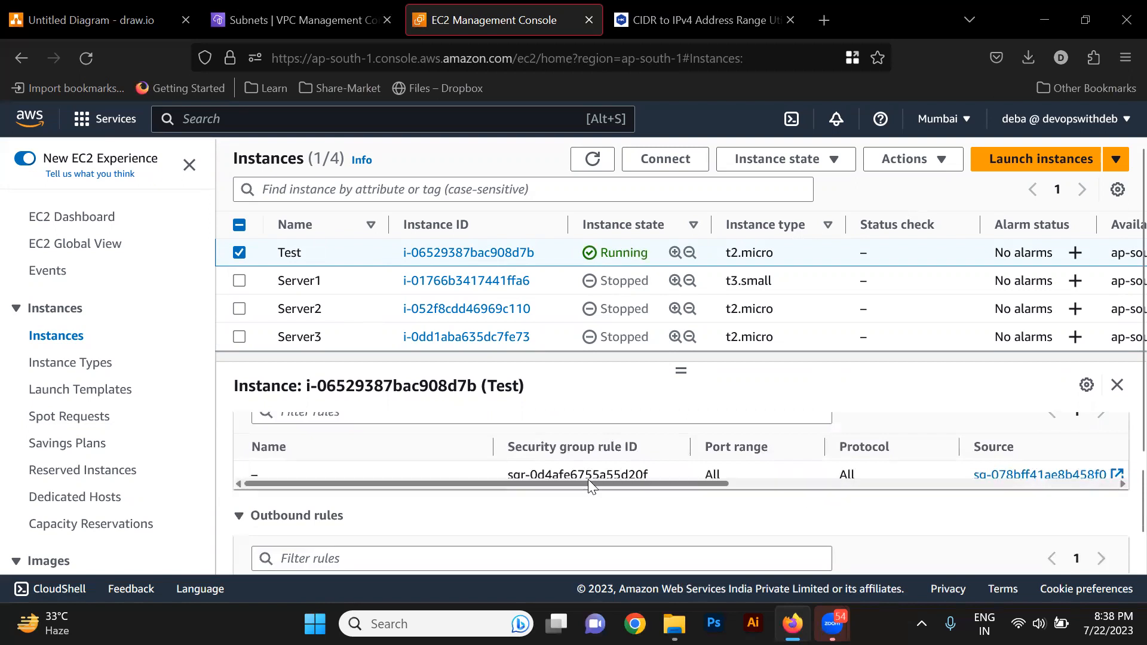
scroll(899, 476, right, 5)
scroll(900, 474, right, 2)
scroll(900, 475, left, 4)
scroll(901, 475, up, 2)
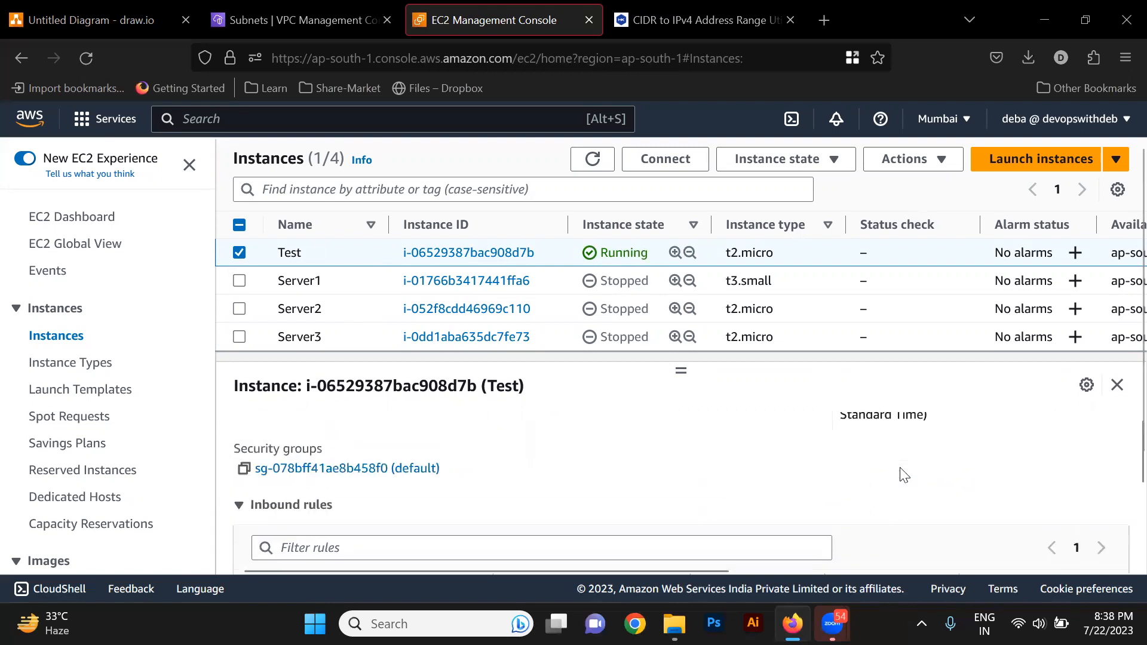
Open the instance's default security group for inbound rule editing and add a rule of type SSH.
click(415, 468)
scroll(837, 446, down, 4)
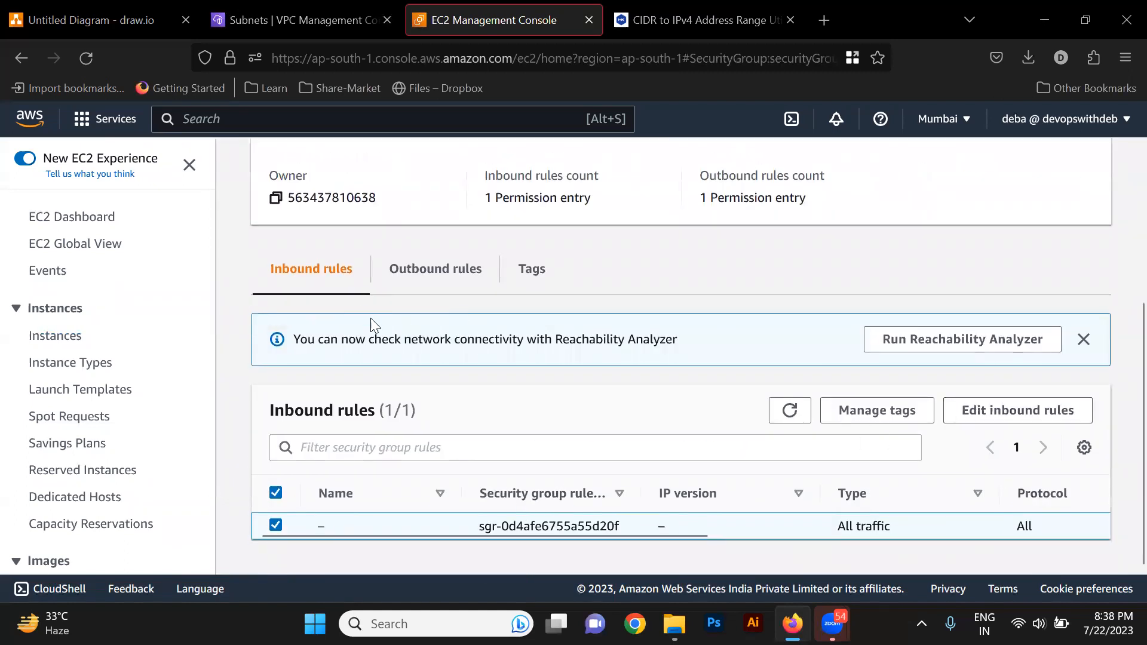
click(1040, 412)
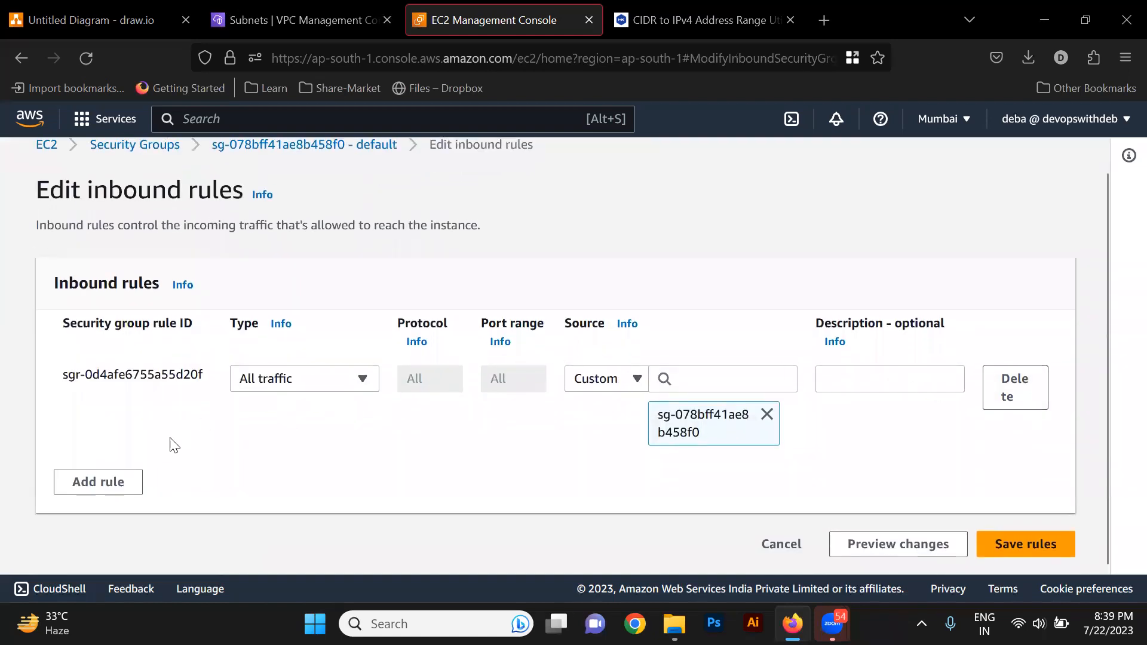
click(75, 488)
click(328, 468)
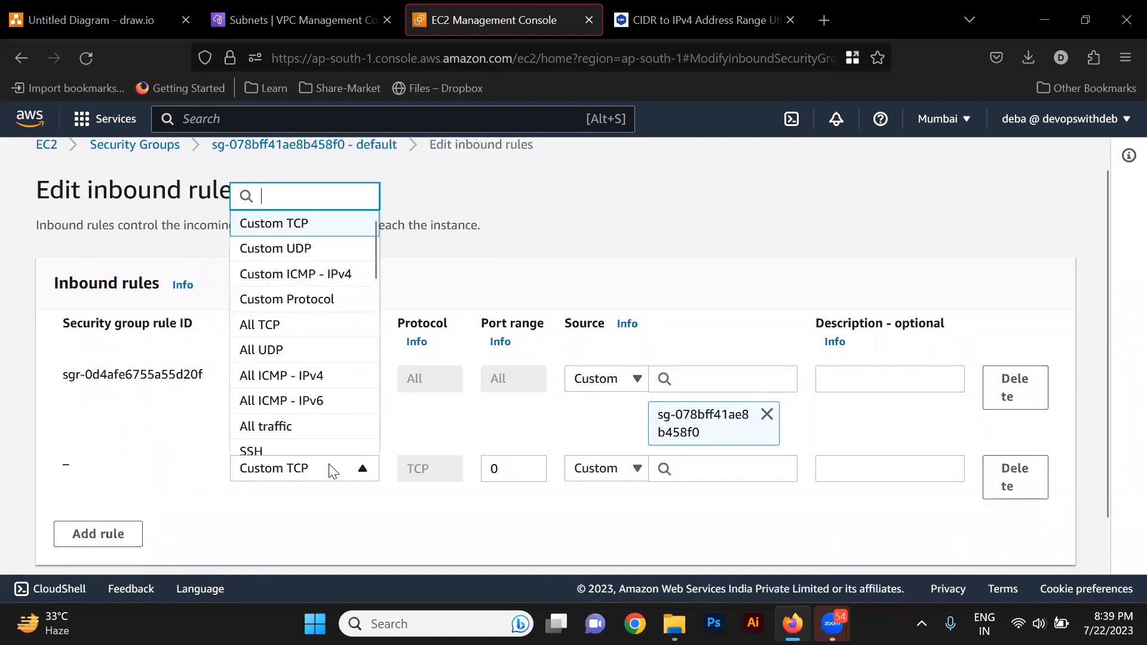
scroll(308, 421, down, 1)
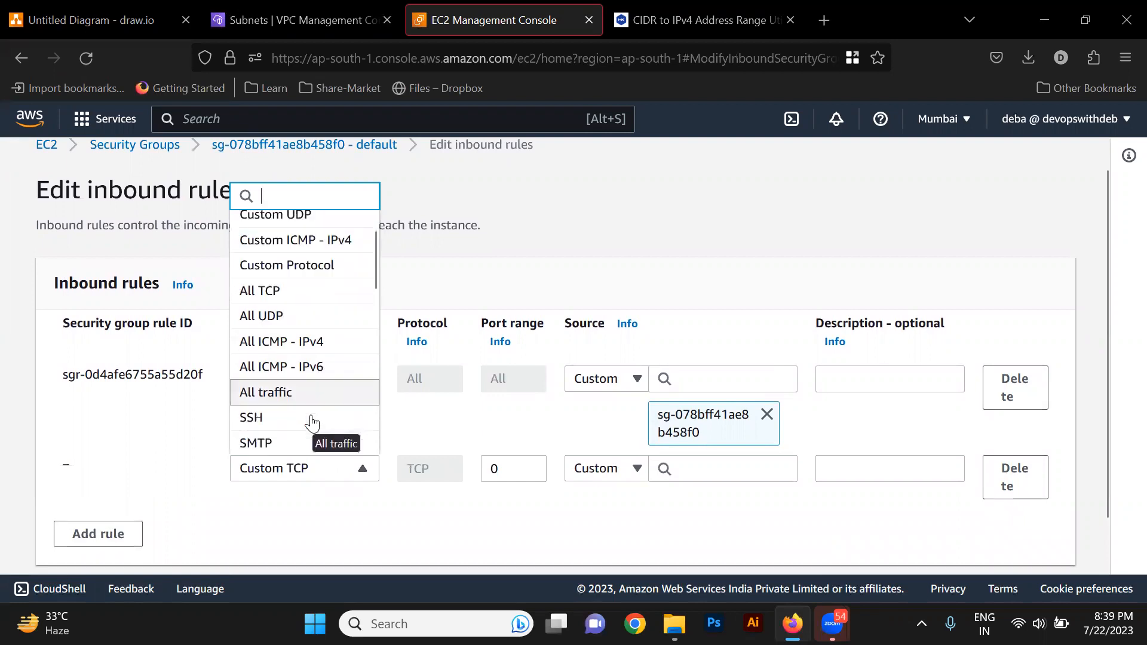
click(285, 419)
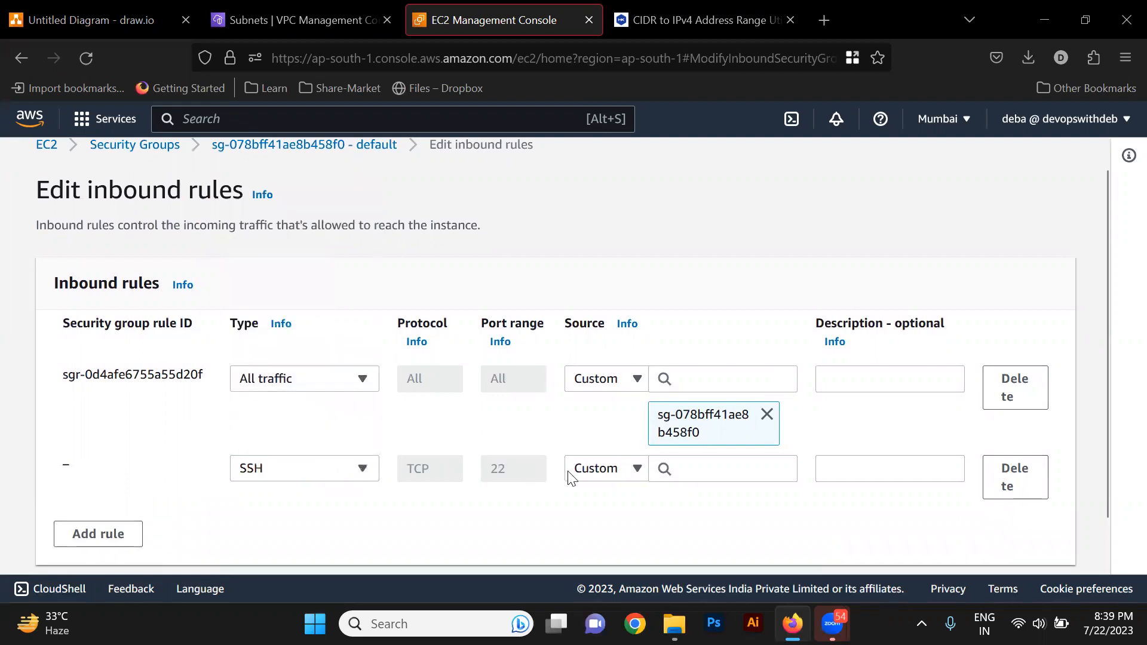
Set the SSH rule's source to Anywhere-IPv4, save the inbound rules and return to the instances list.
click(611, 476)
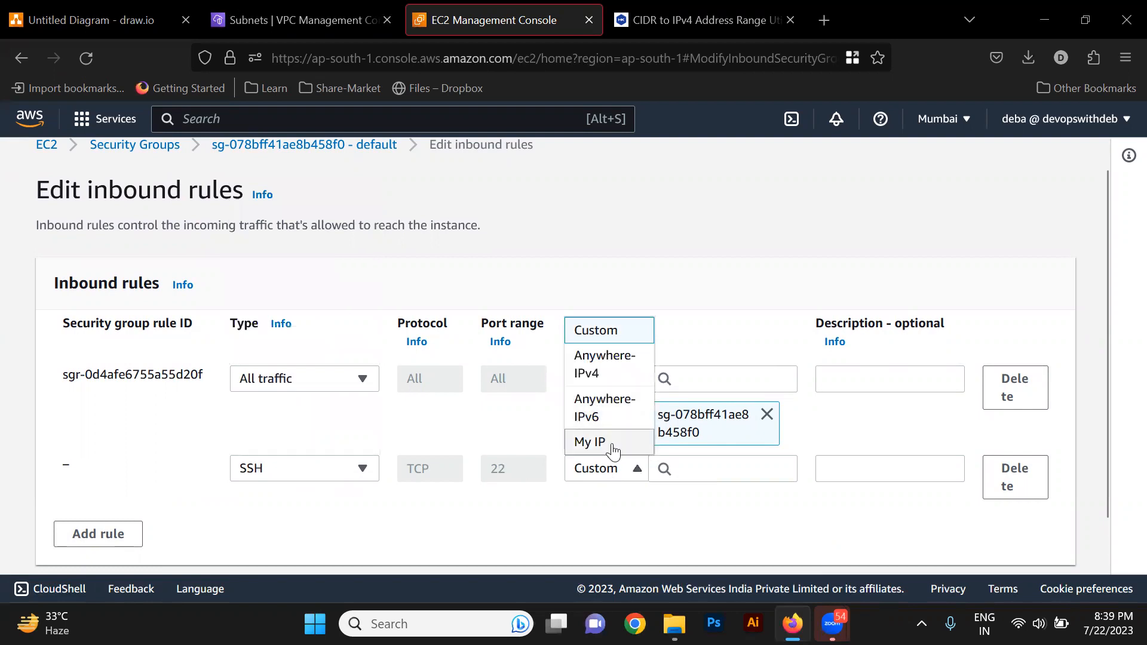
click(603, 382)
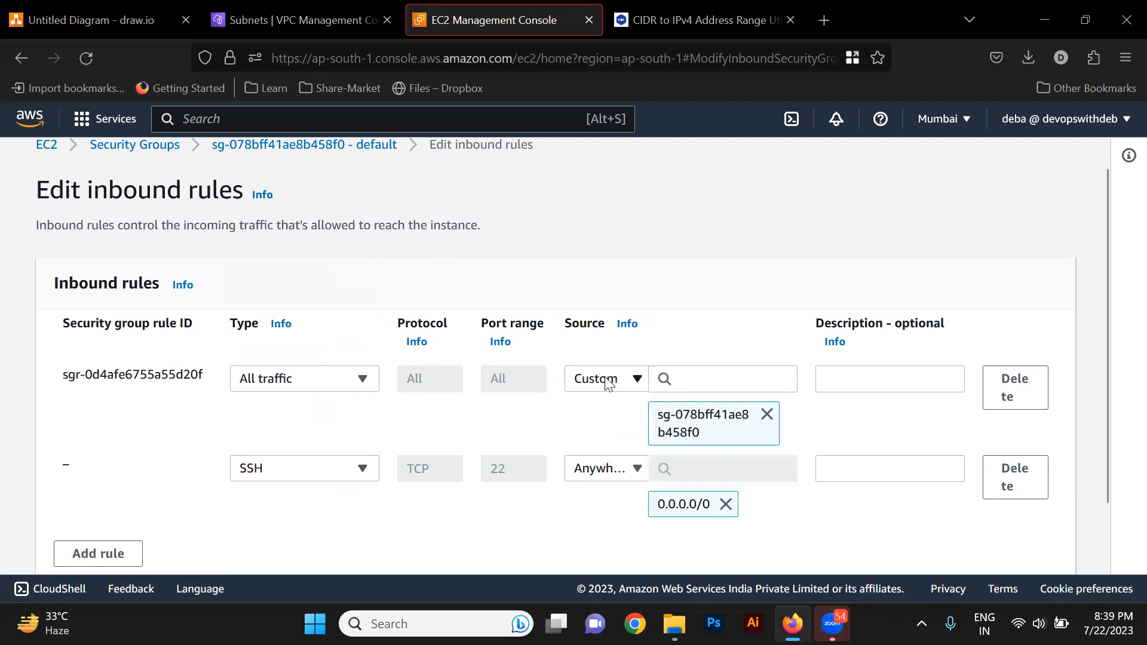
scroll(921, 515, down, 2)
click(1002, 537)
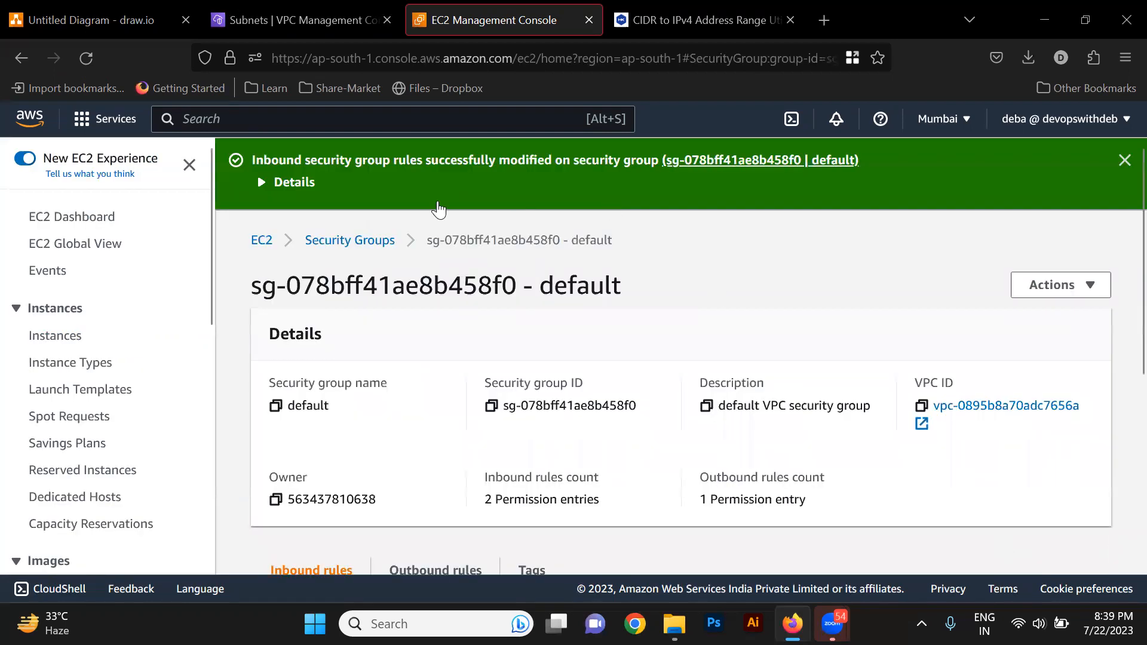
click(57, 338)
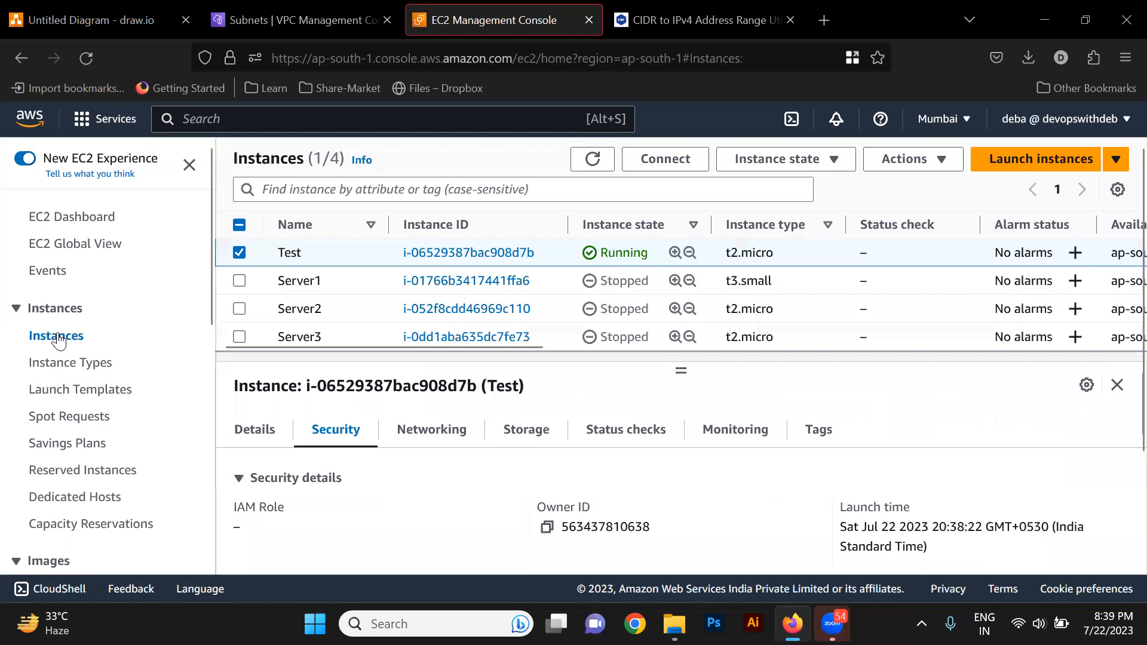
Copy the Test instance's public IPv4 address and open a Windows Terminal window.
click(245, 430)
click(547, 527)
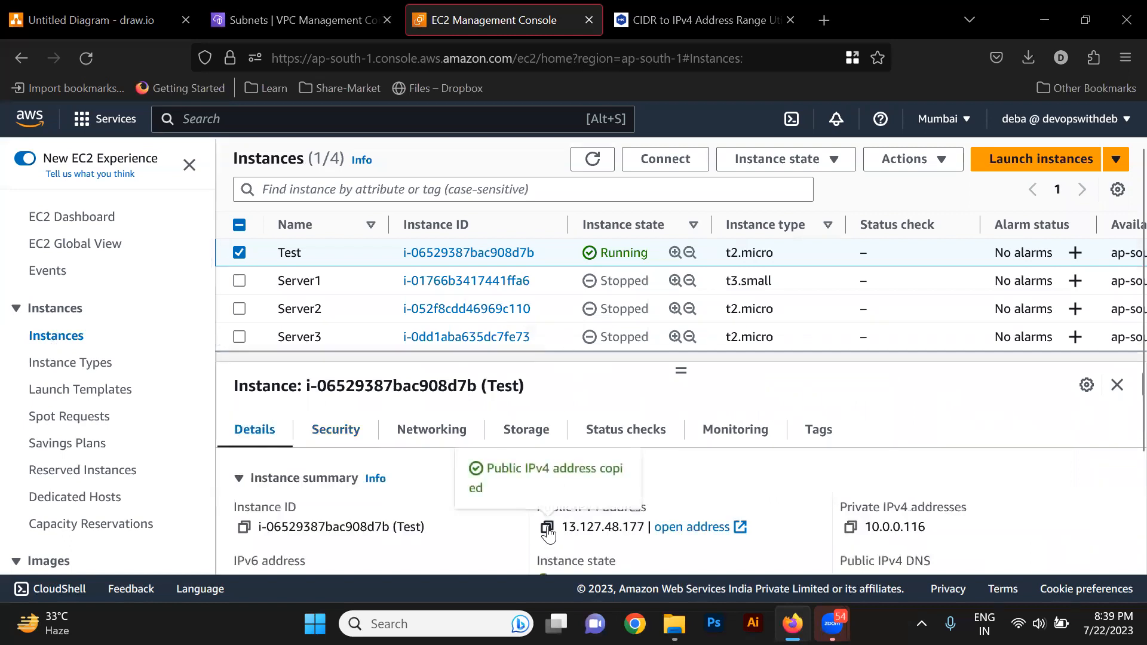
click(434, 621)
text(ter)
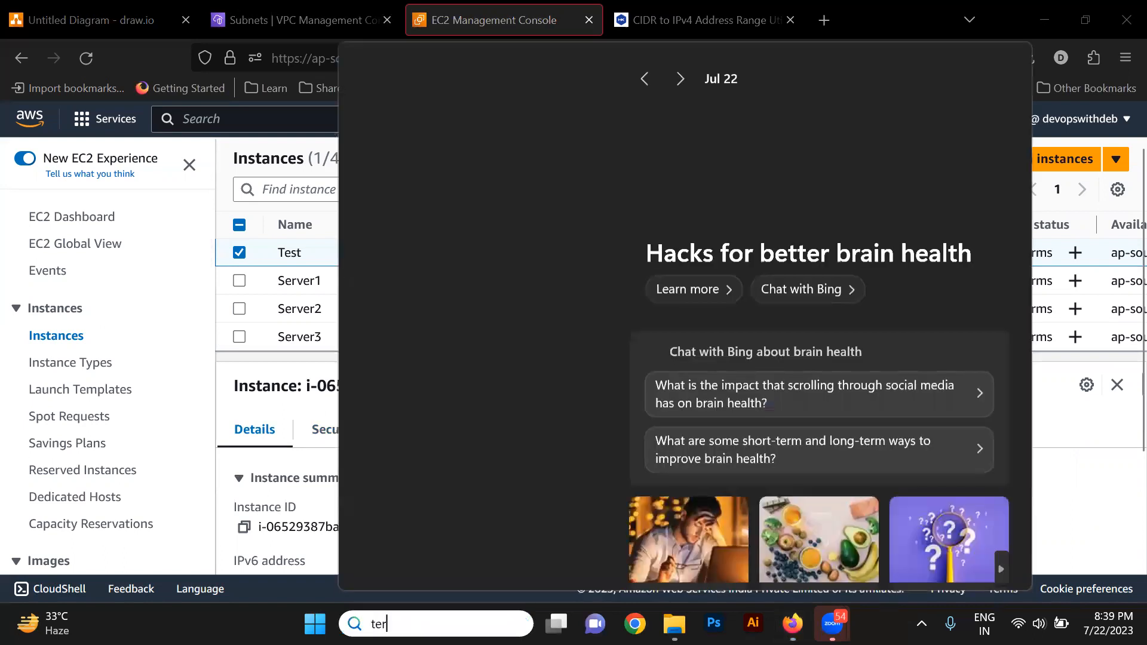
text(m)
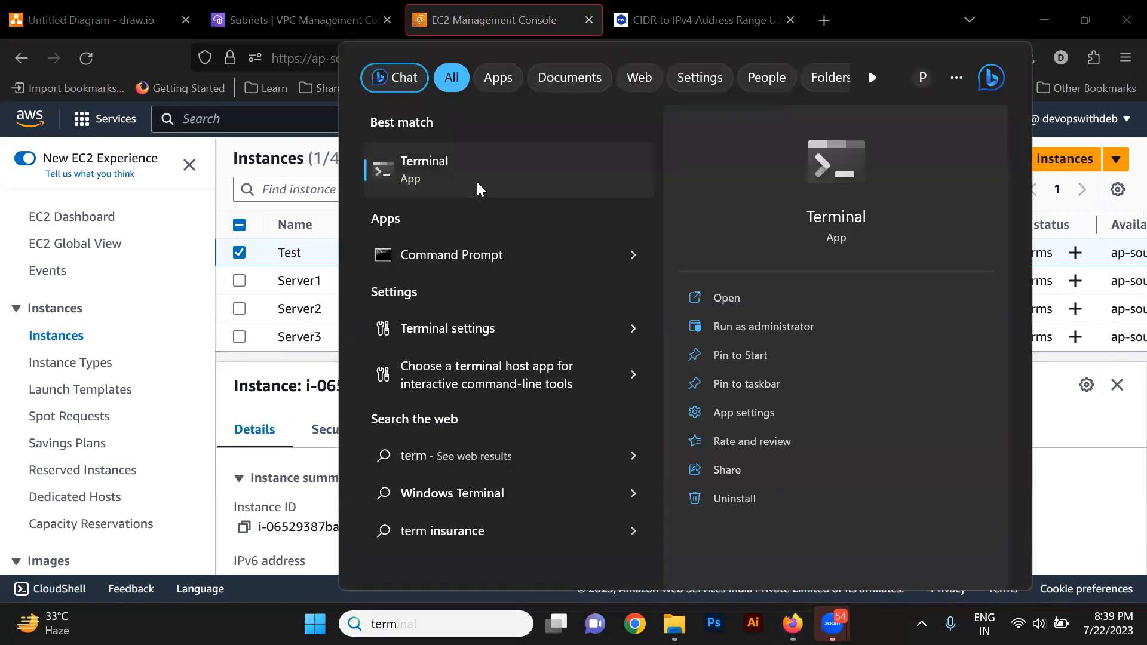
click(478, 189)
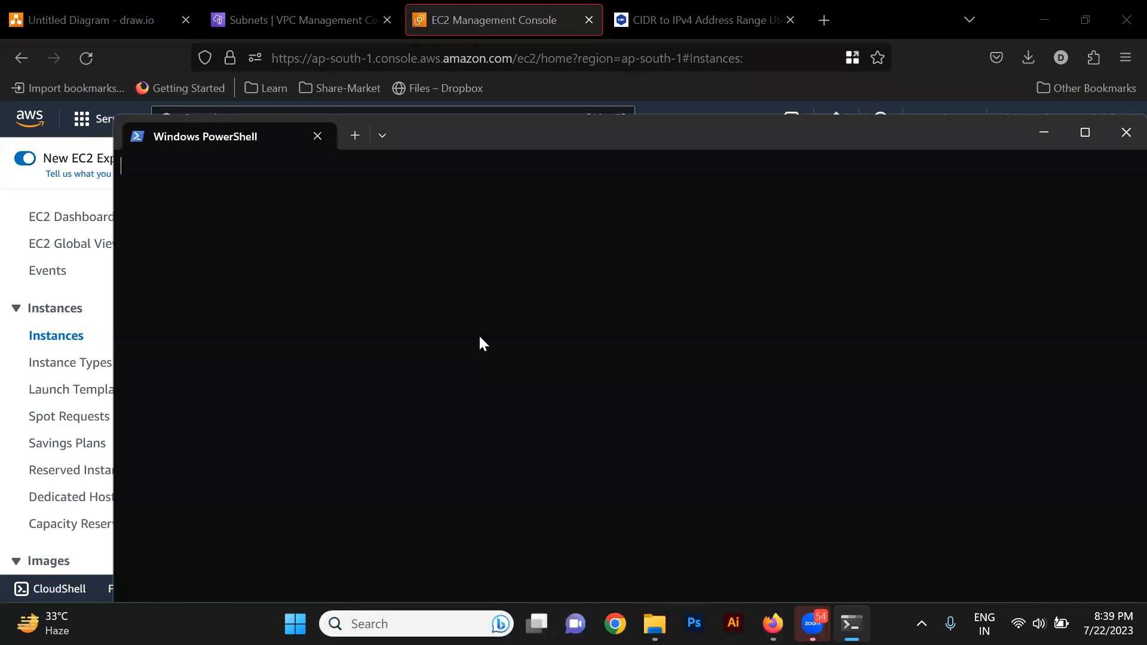
Change to the Downloads folder and try to connect over SSH with .\mynewkey.pem as ubuntu to the copied address 13.127.48.177.
text(cd .\)
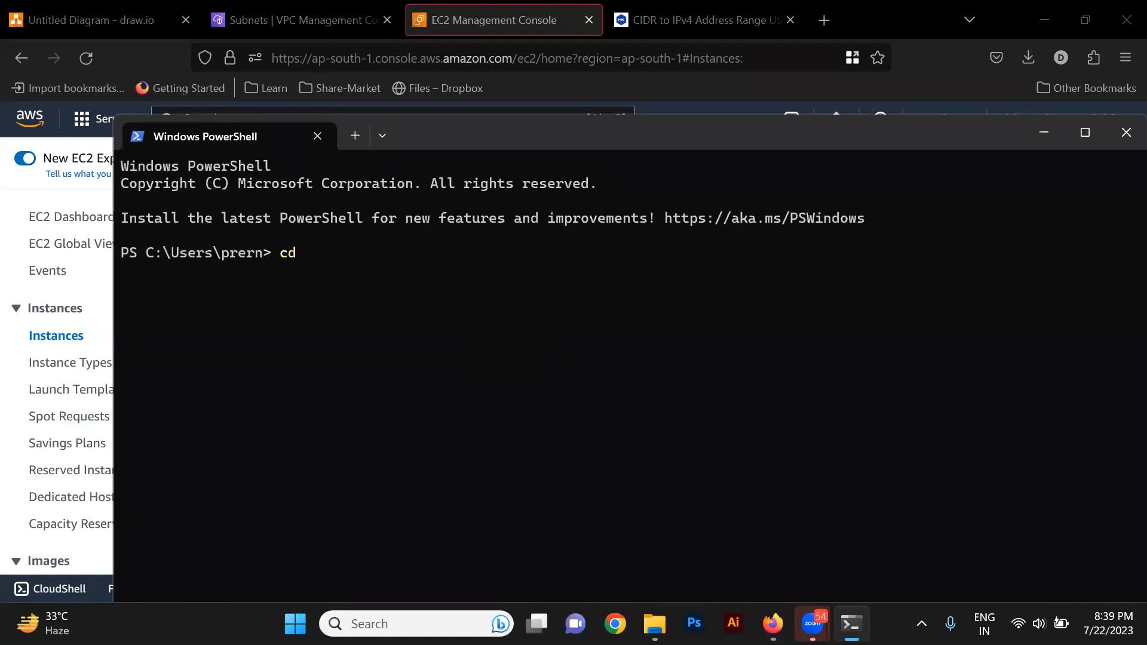
text(Do)
key(Tab)
key(BackSpace)
key(BackSpace)
key(BackSpace)
key(BackSpace)
text(wnloads> ssh -i .\mynewkey.pem)
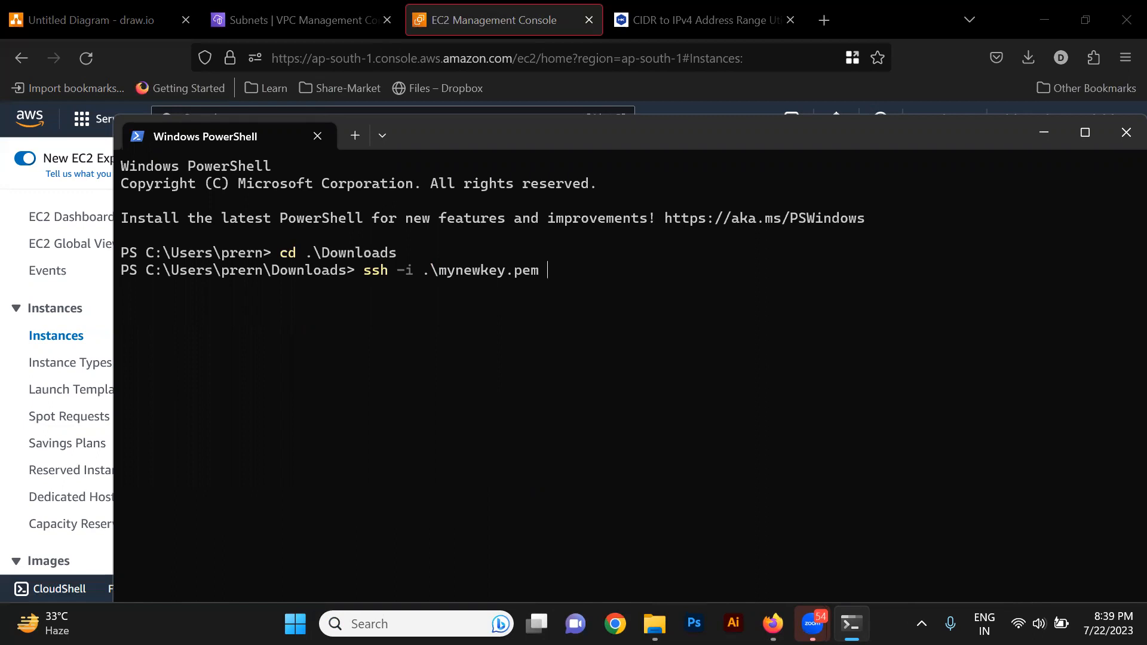
text( ubuntu@)
key(ctrl+v)
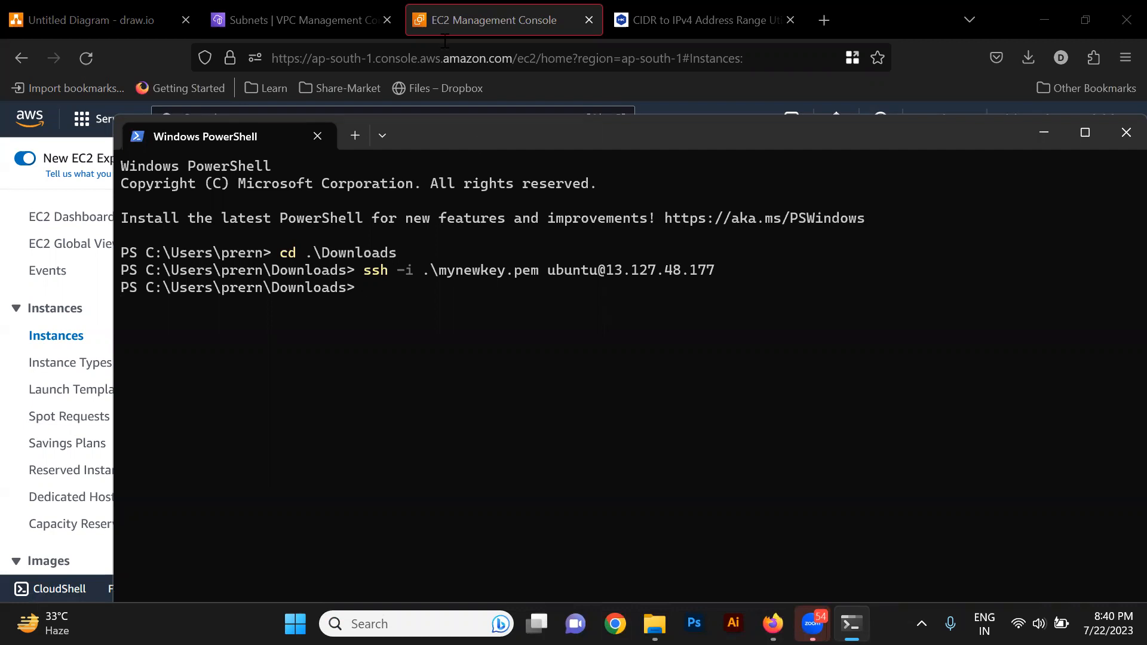
Switch back to the EC2 console and check the Test instance's network details and its security group's inbound rules.
click(328, 3)
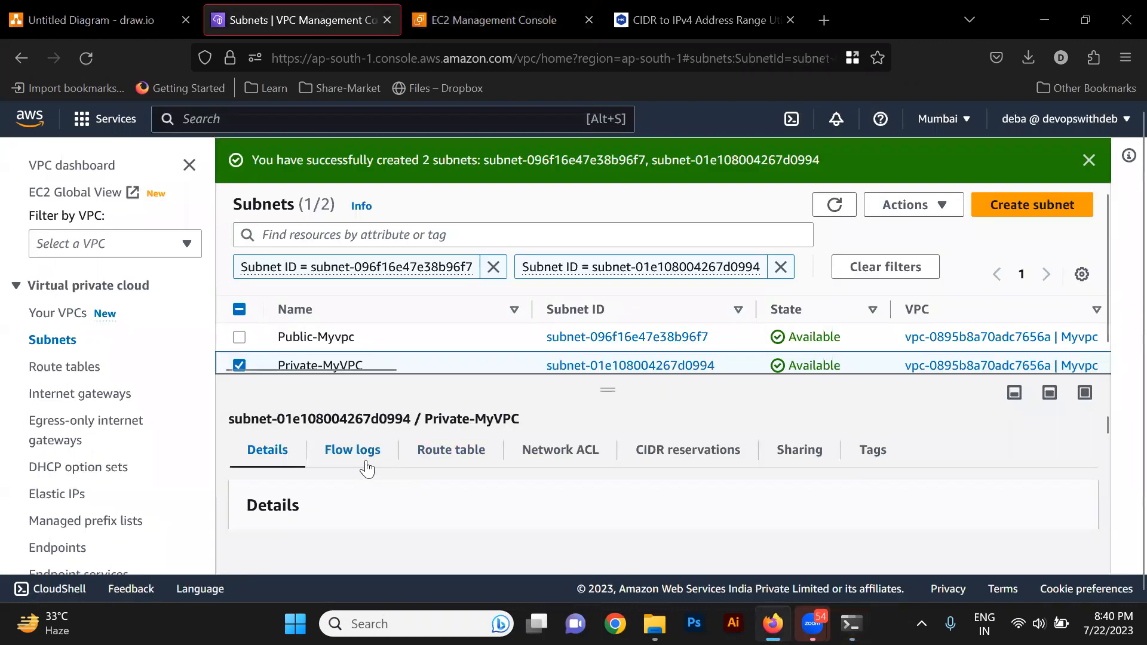
click(502, 19)
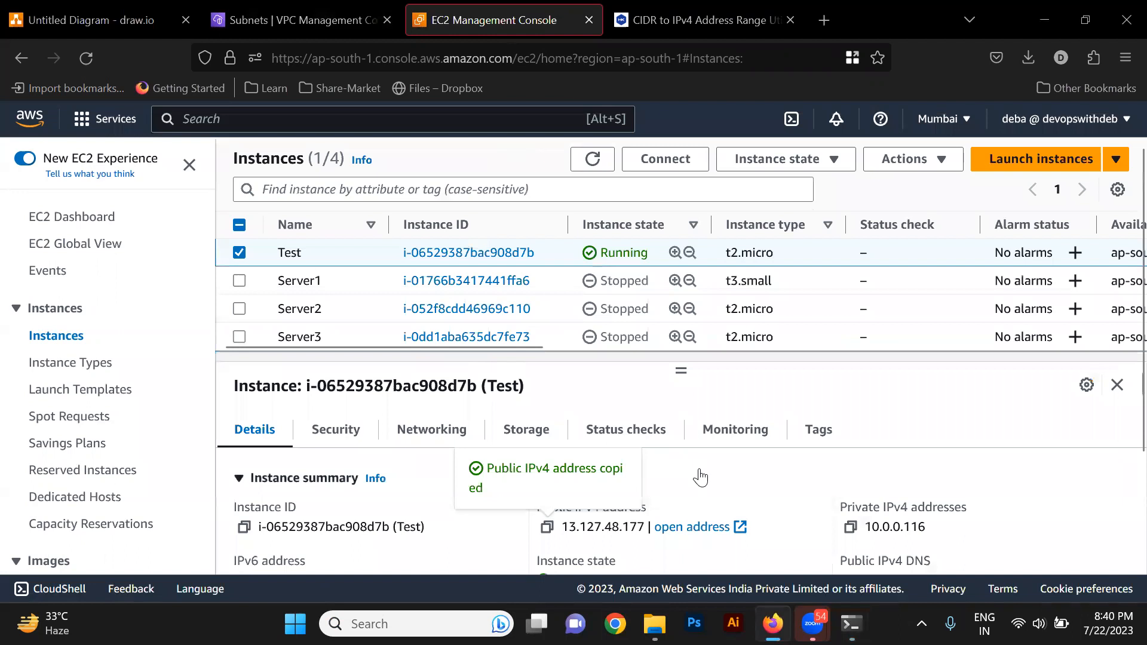
scroll(700, 472, down, 1)
drag(700, 472, 686, 576)
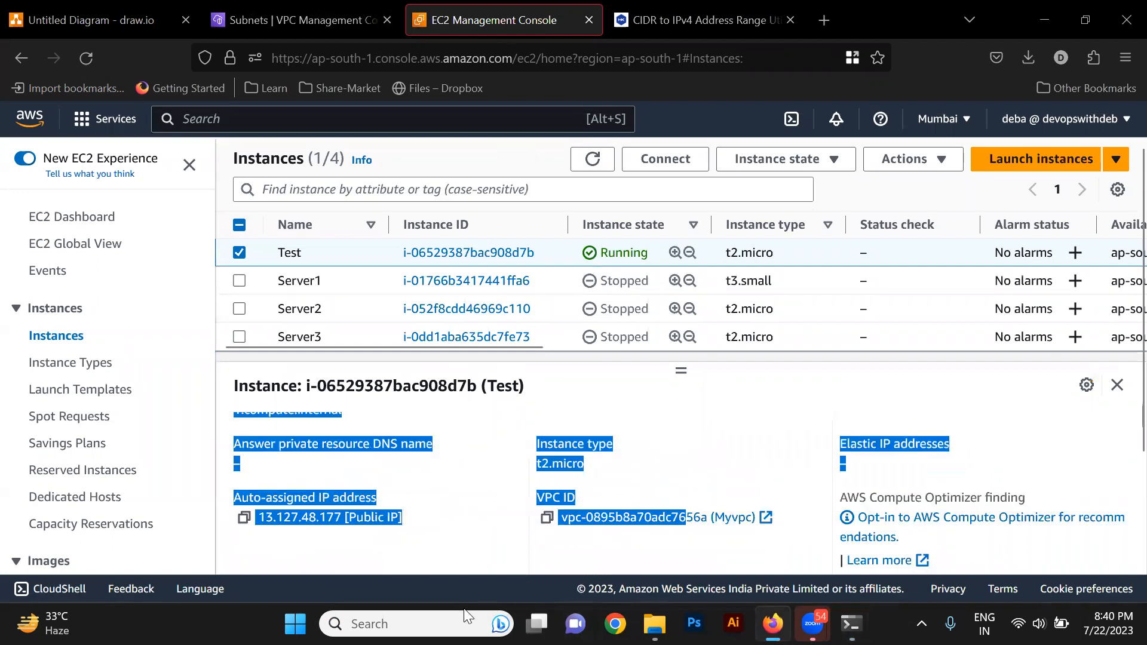
click(450, 508)
scroll(336, 456, up, 5)
click(328, 426)
scroll(515, 504, down, 5)
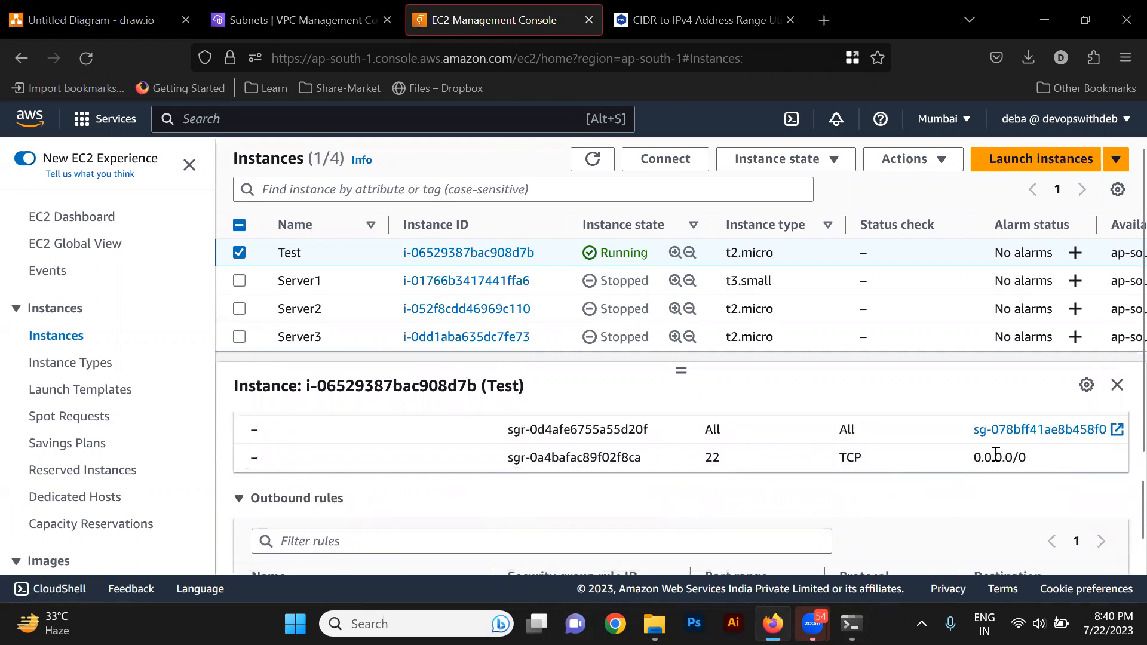
Review the IP addressing notes in the draw.io diagram and select the Public-Myvpc subnet in the VPC console.
click(77, 21)
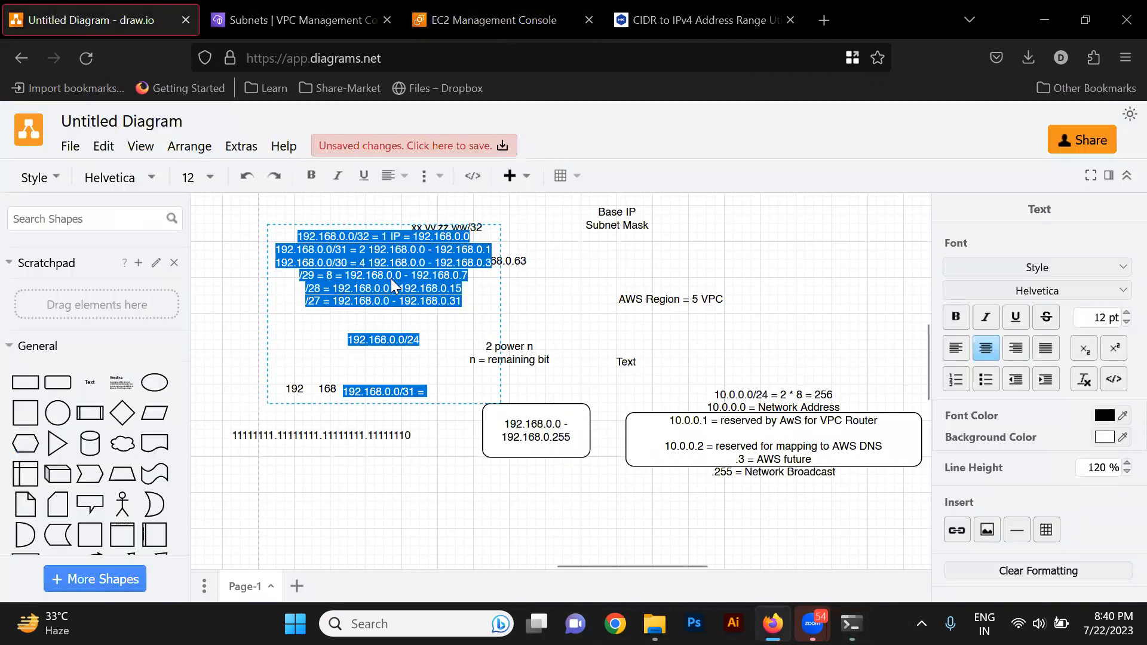
click(444, 505)
scroll(489, 344, up, 4)
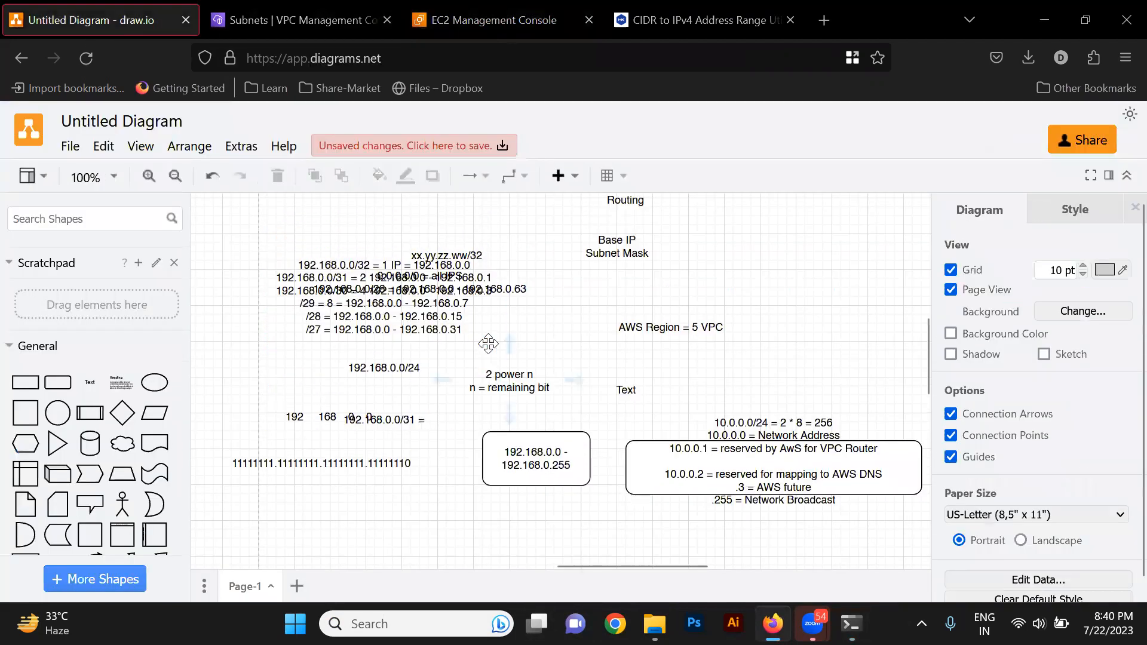
click(307, 11)
click(453, 18)
click(275, 11)
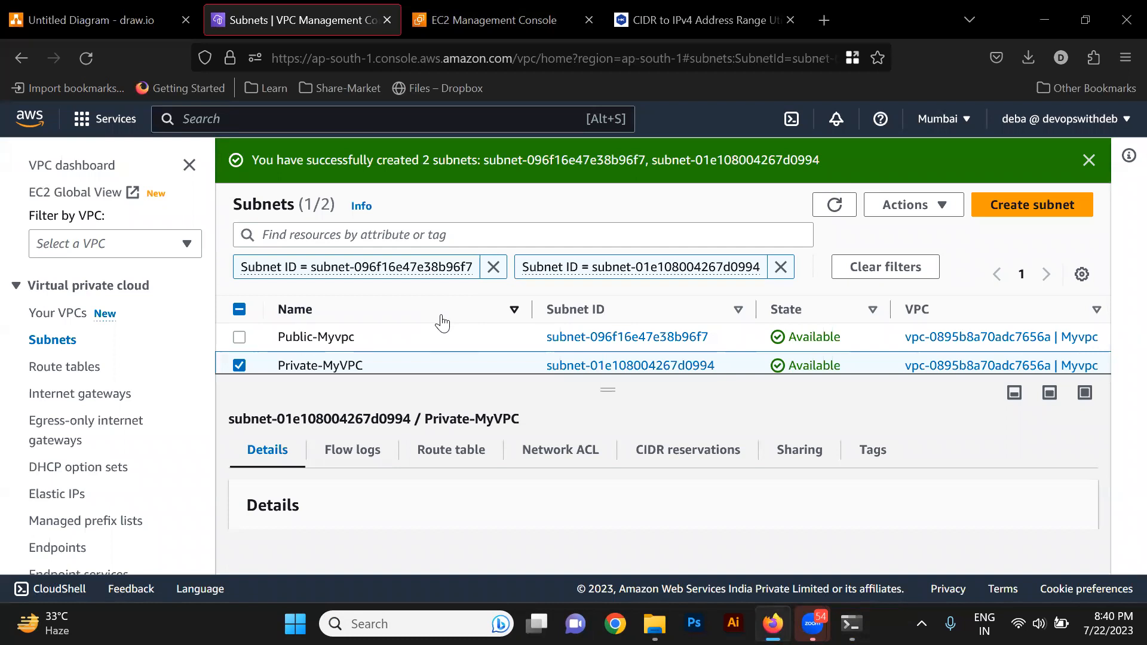
click(399, 341)
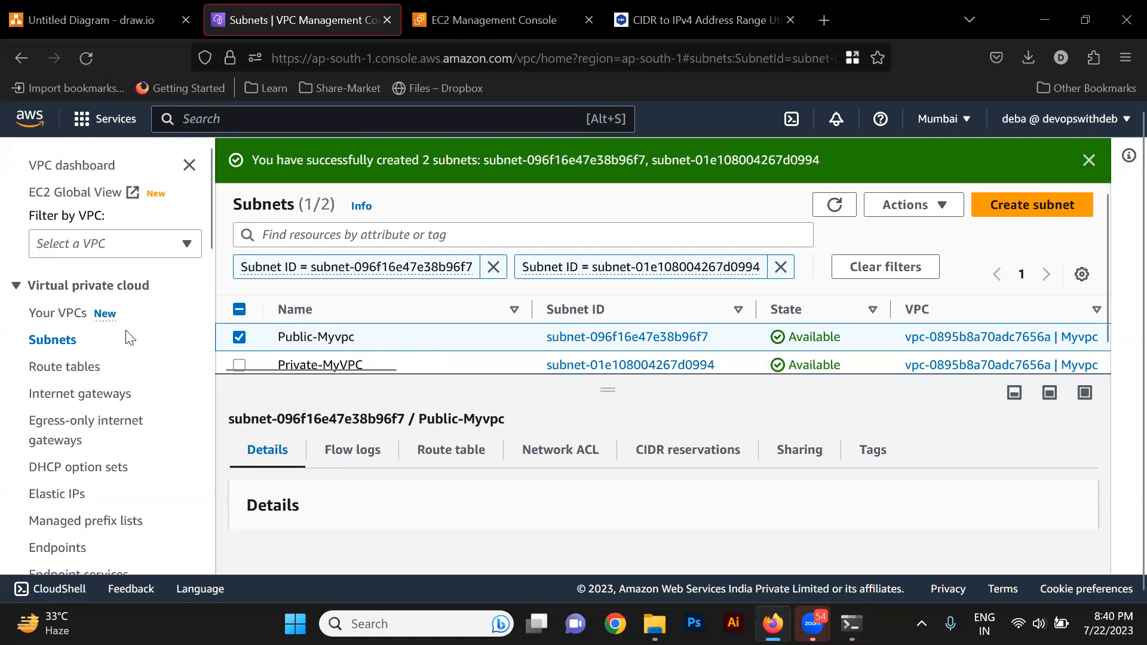
Examine the details of the unnamed default VPC in the list of VPCs.
click(51, 313)
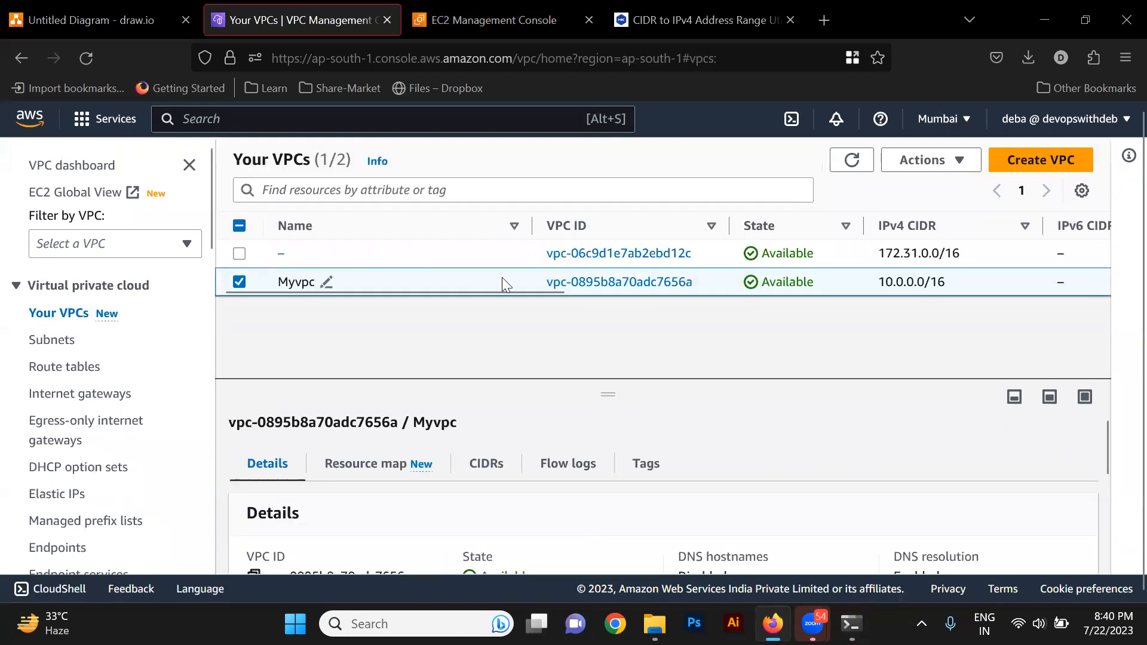
click(417, 253)
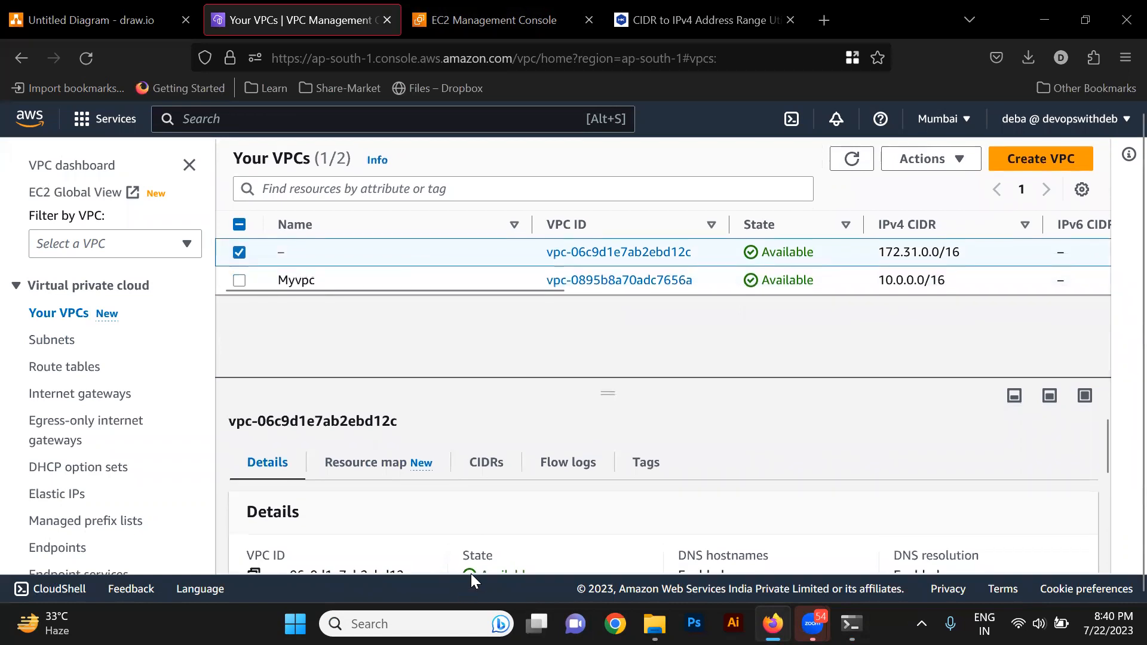
scroll(494, 538, down, 5)
scroll(493, 538, up, 3)
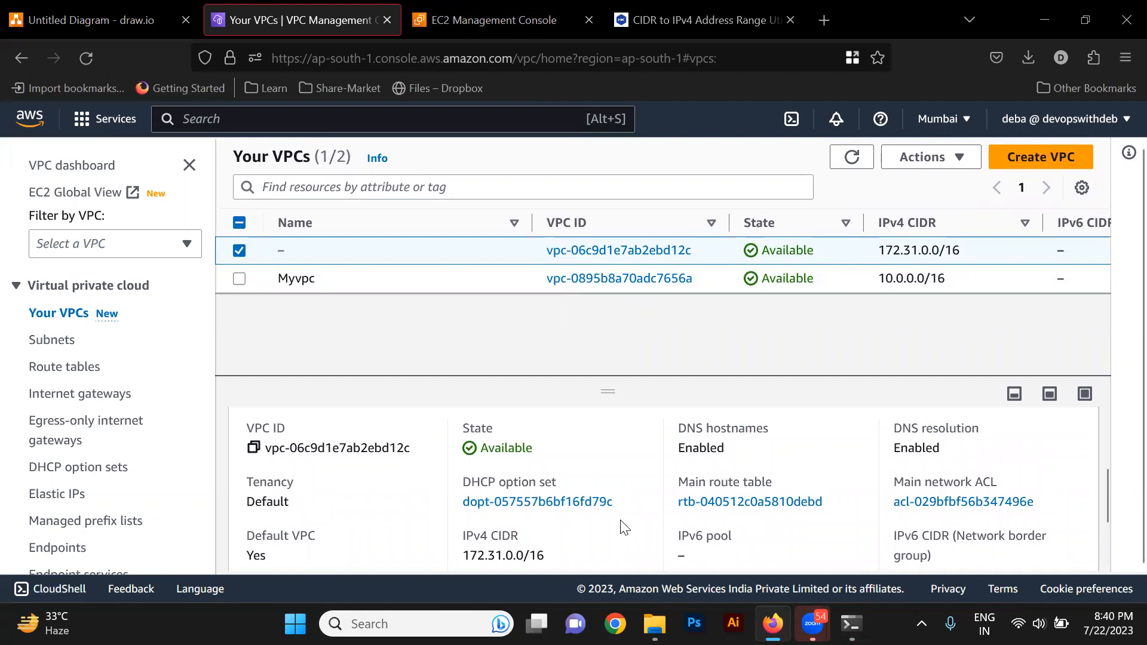
scroll(624, 528, down, 2)
scroll(624, 527, up, 4)
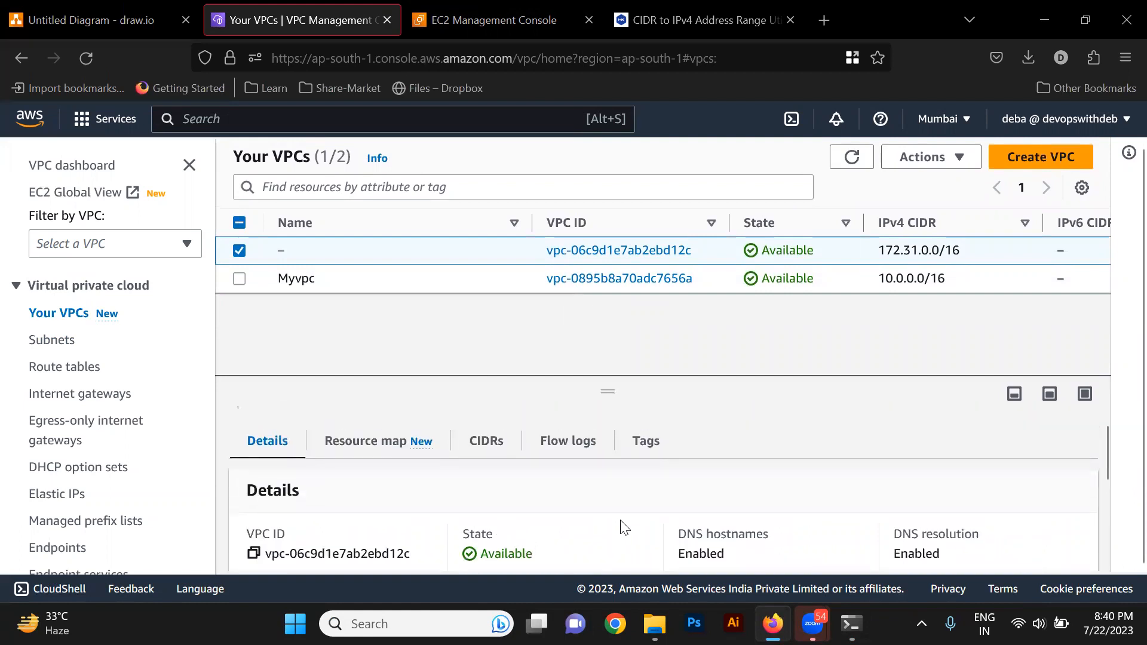
scroll(453, 494, down, 3)
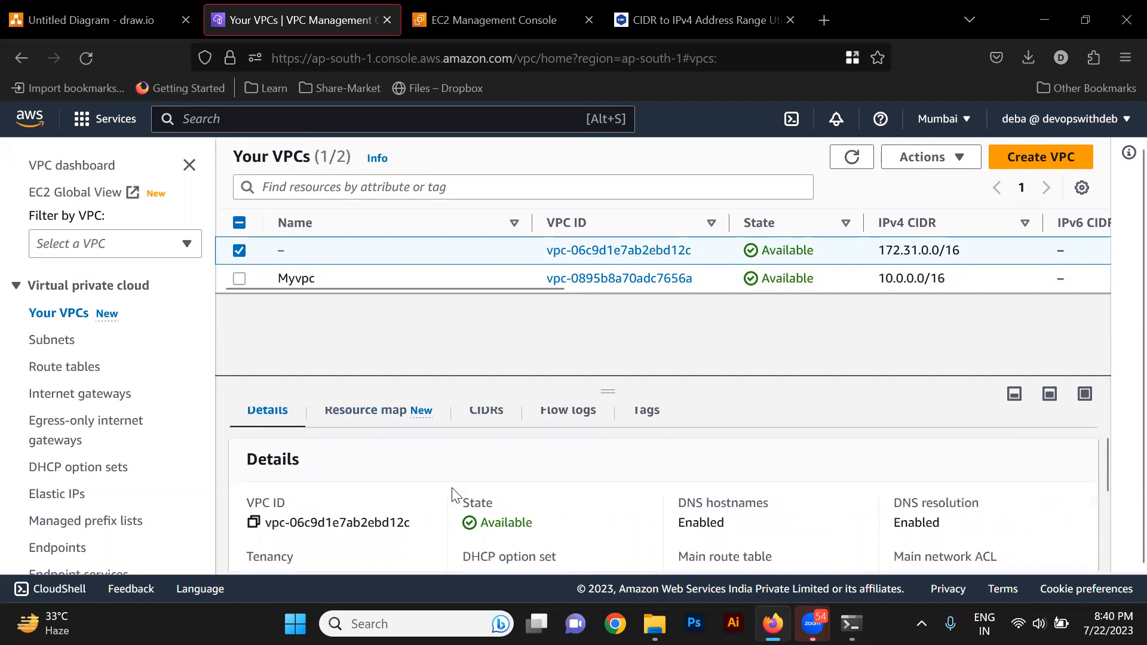
Open the default VPC's main route table and examine its routes, highlighting the target of the 0.0.0.0/0 route.
click(692, 476)
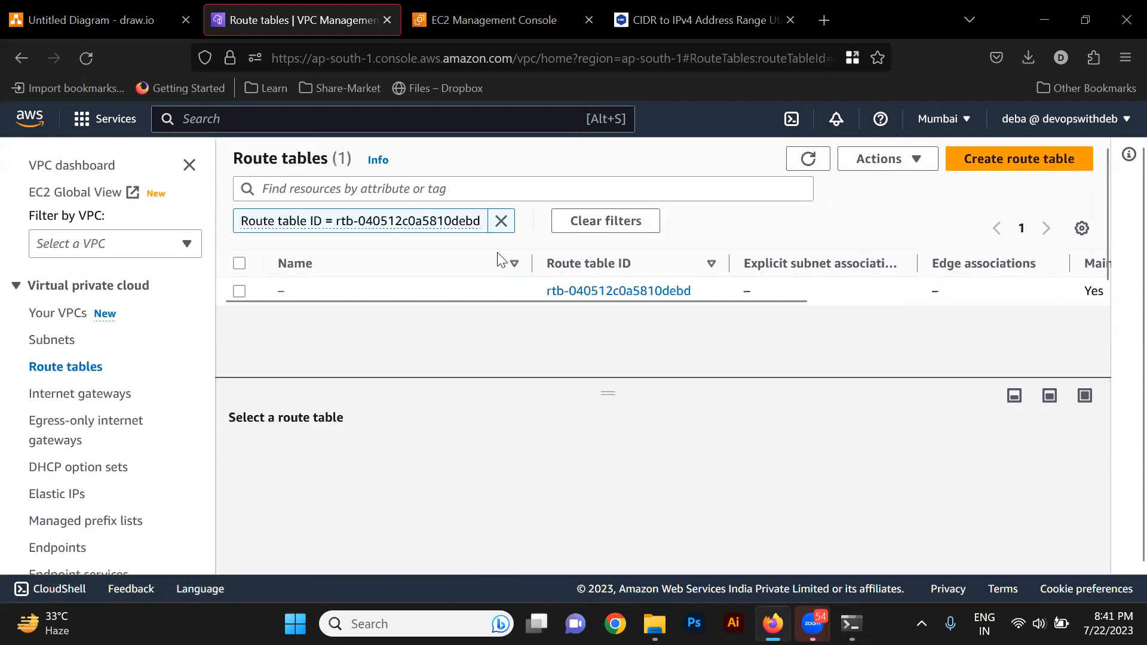
click(481, 291)
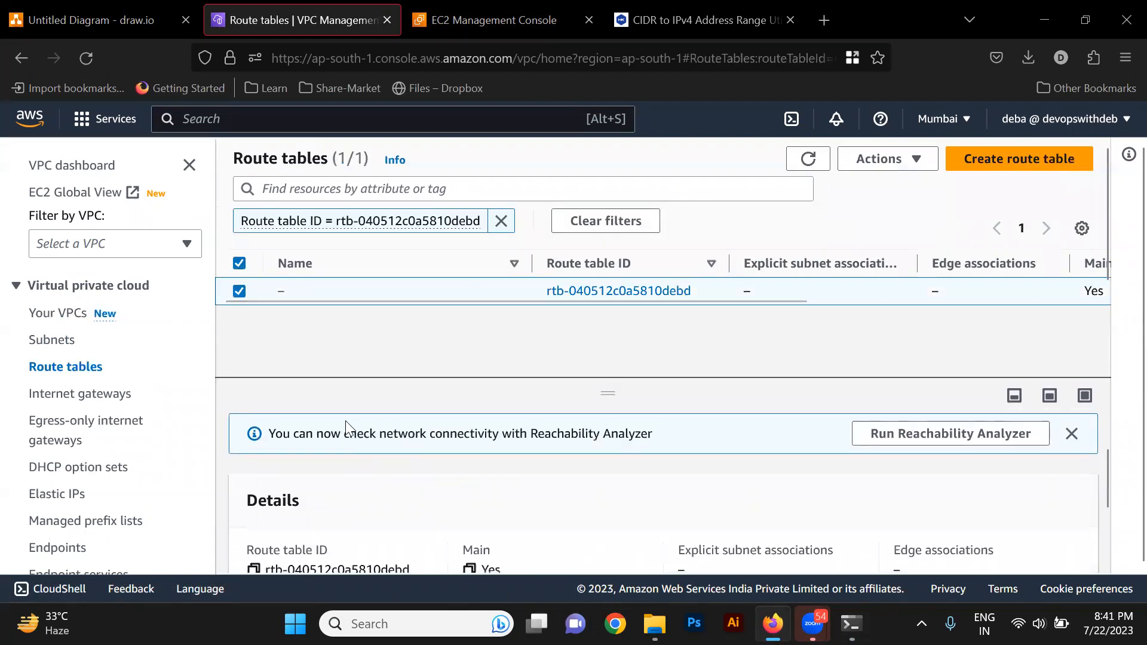
click(354, 459)
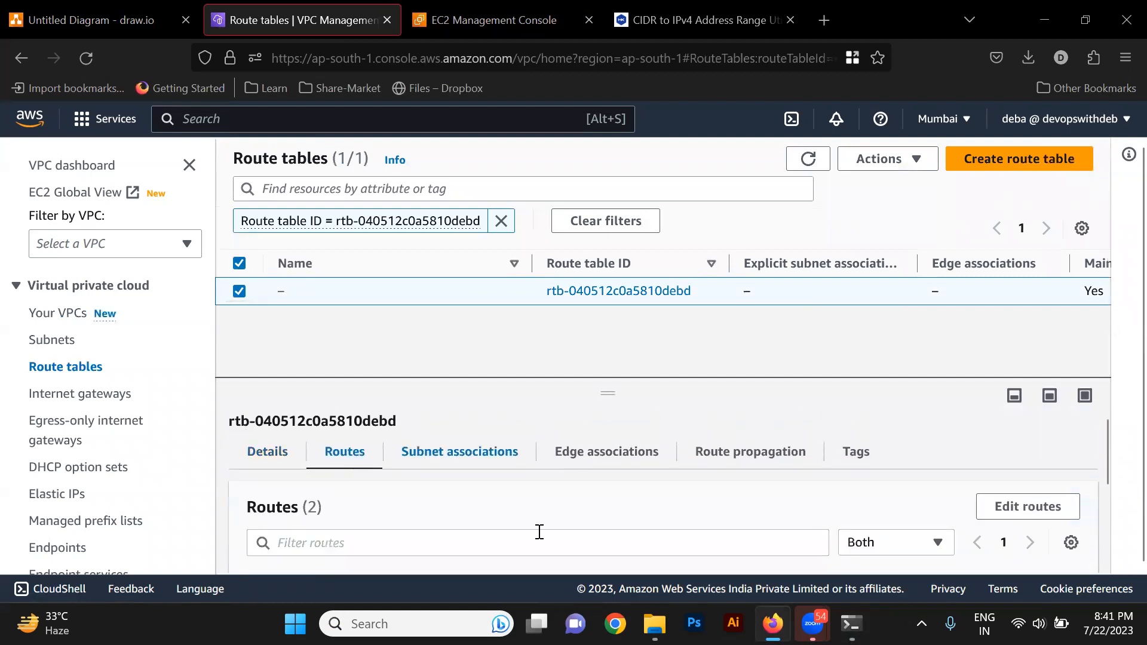
scroll(537, 531, down, 3)
drag(640, 485, 434, 486)
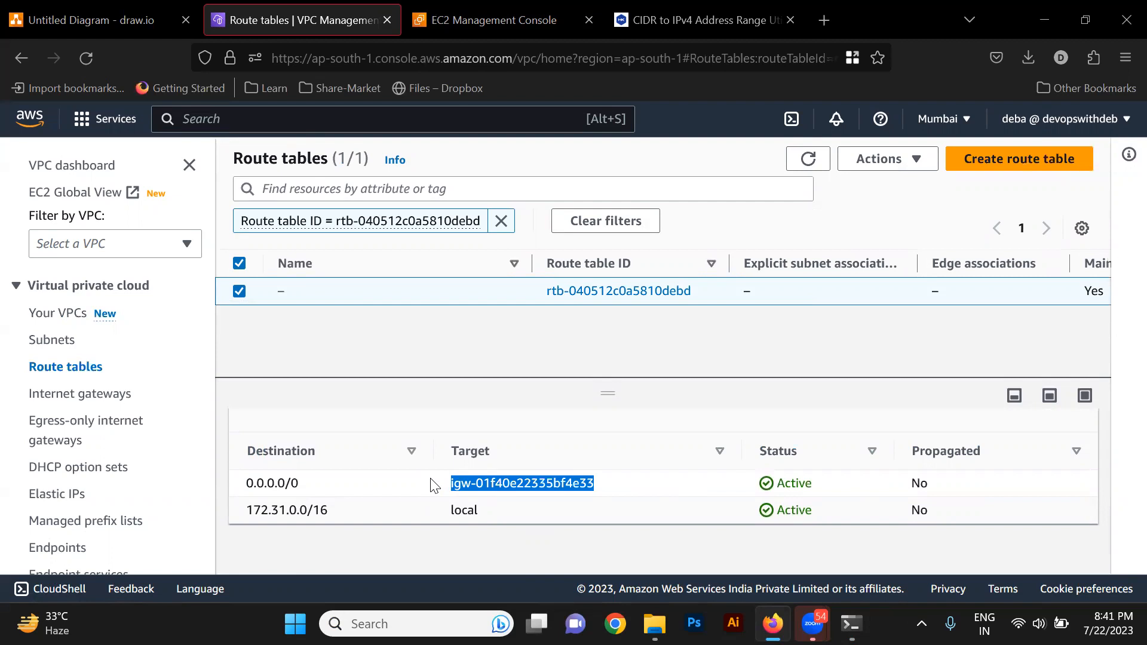
Create a new internet gateway with the name tag MyIGW.
click(82, 396)
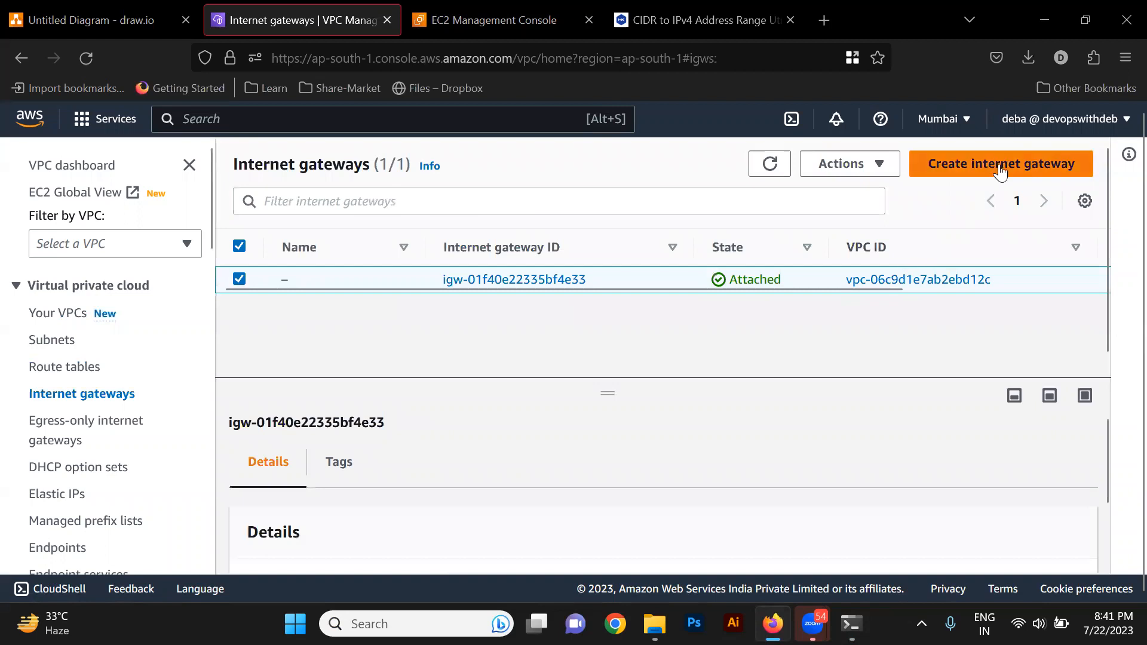
click(1000, 164)
click(247, 407)
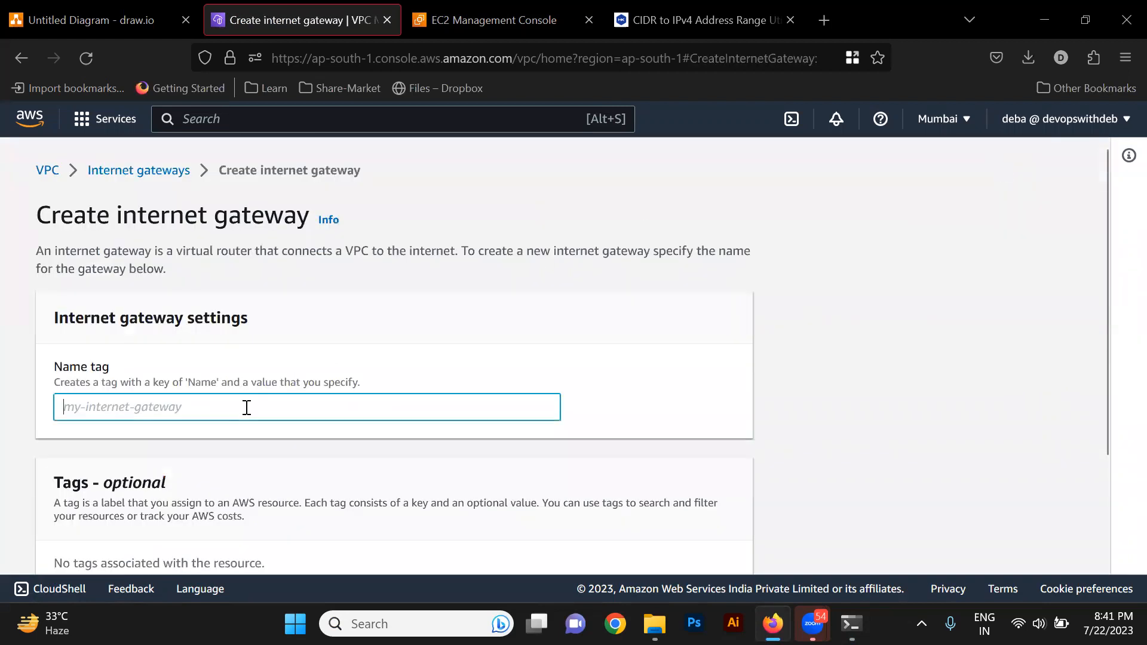
text(publi)
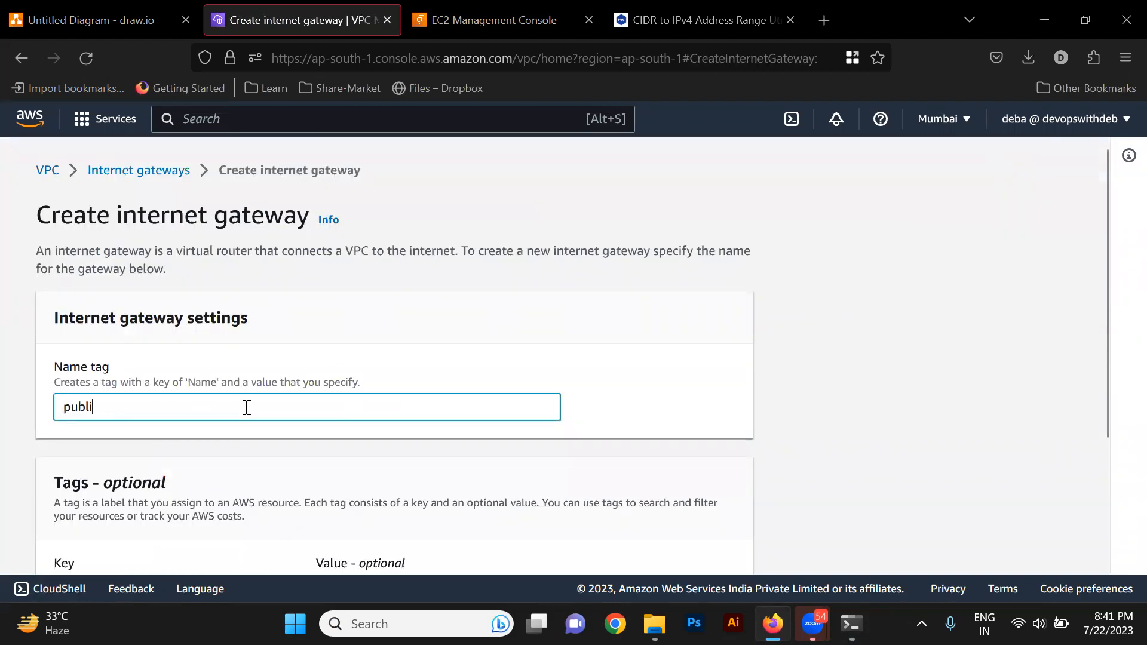
text(c-)
text(l)
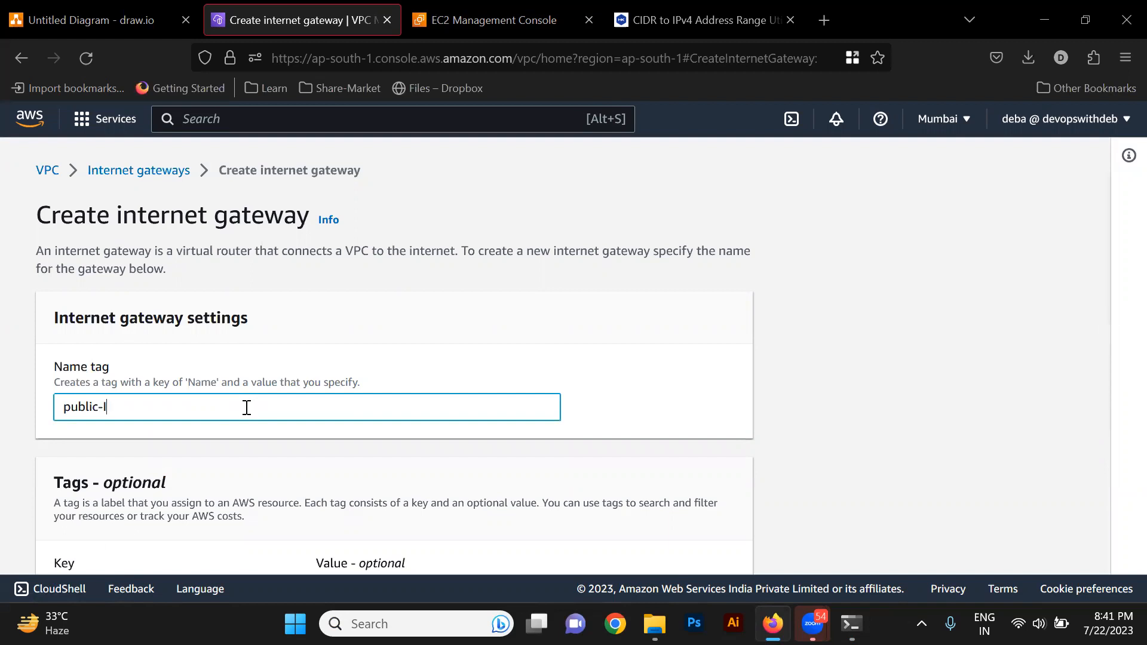
scroll(246, 407, down, 3)
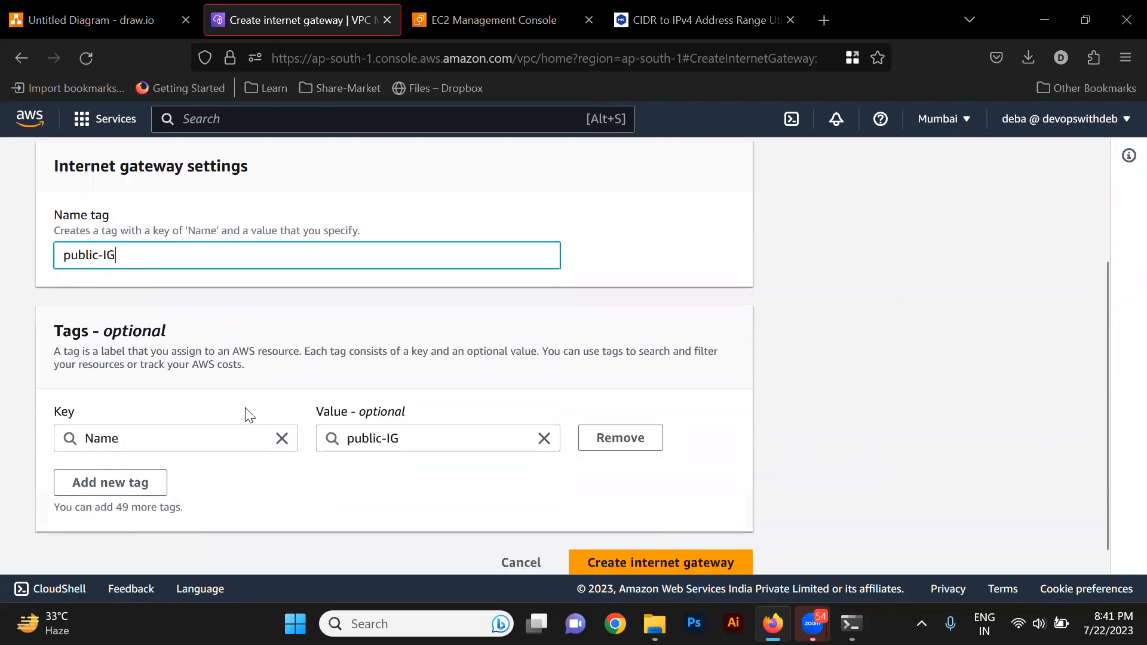
triple_click(120, 257)
text(MyIGW)
scroll(121, 257, down, 1)
click(650, 550)
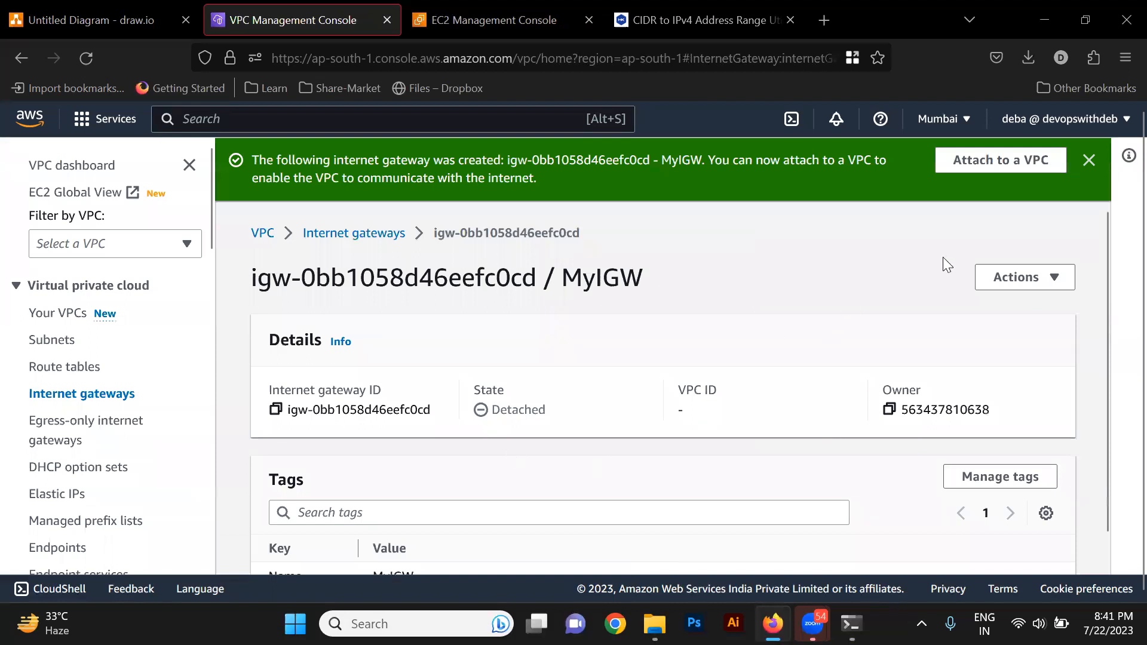
Attach the MyIGW internet gateway to the Myvpc VPC.
click(352, 234)
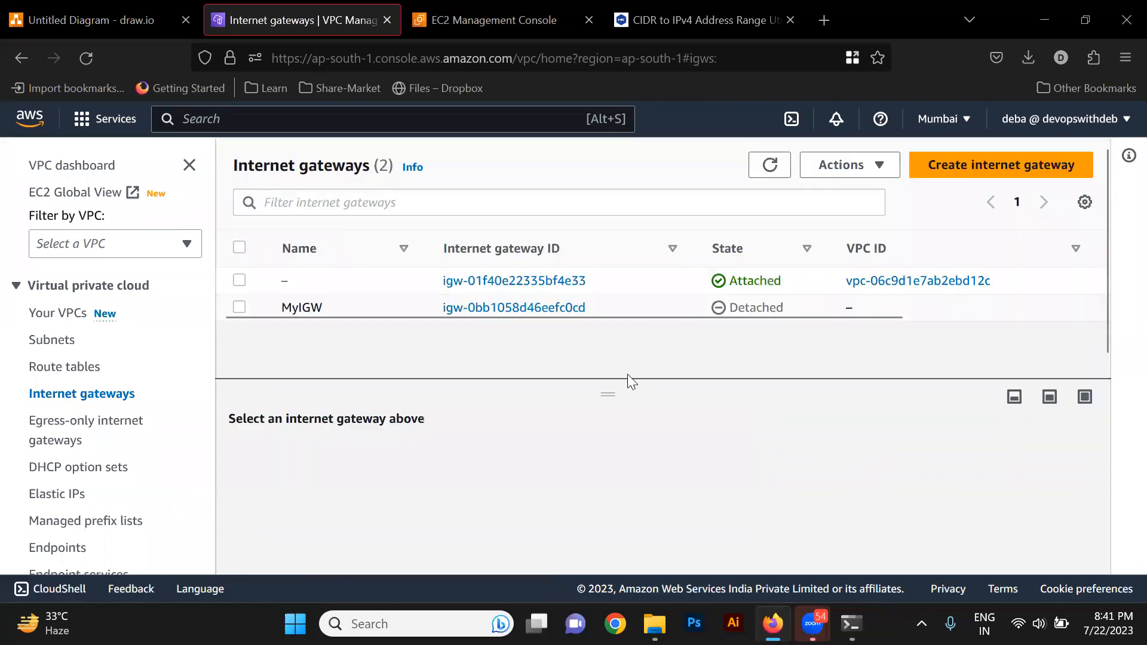
click(645, 307)
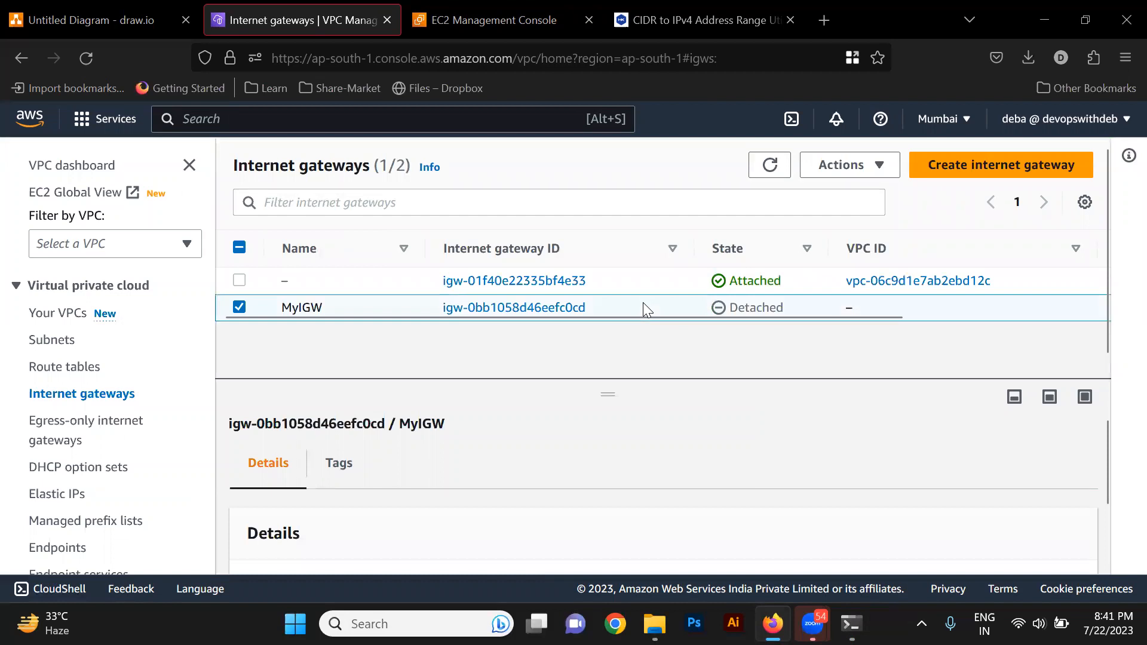
click(864, 164)
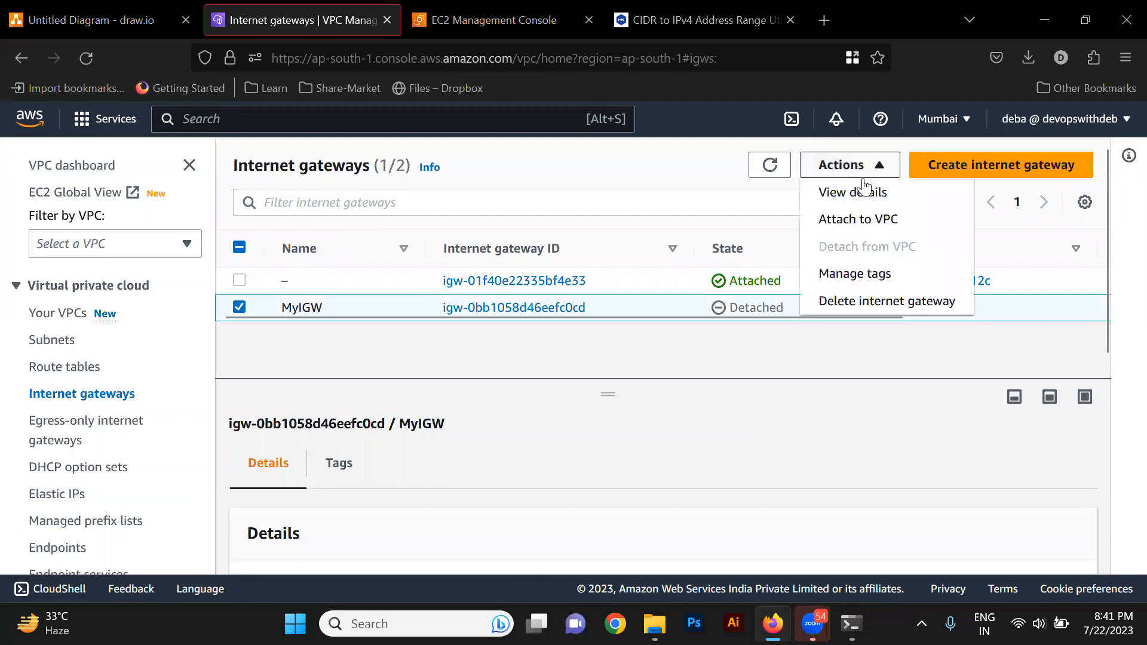
click(863, 222)
click(212, 379)
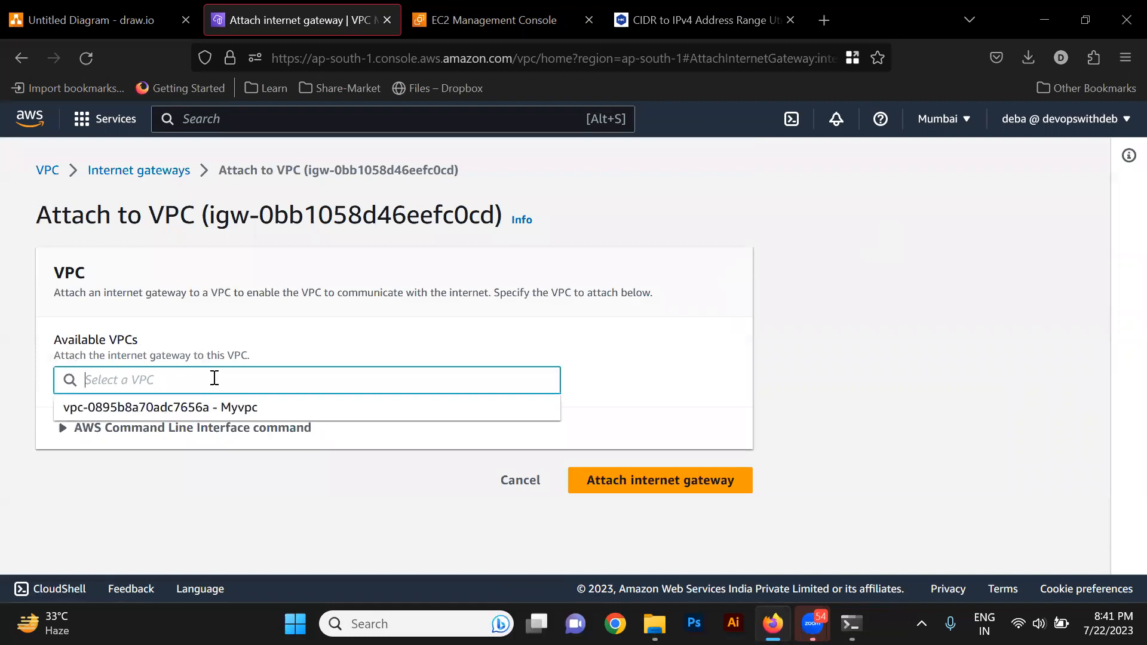
click(254, 412)
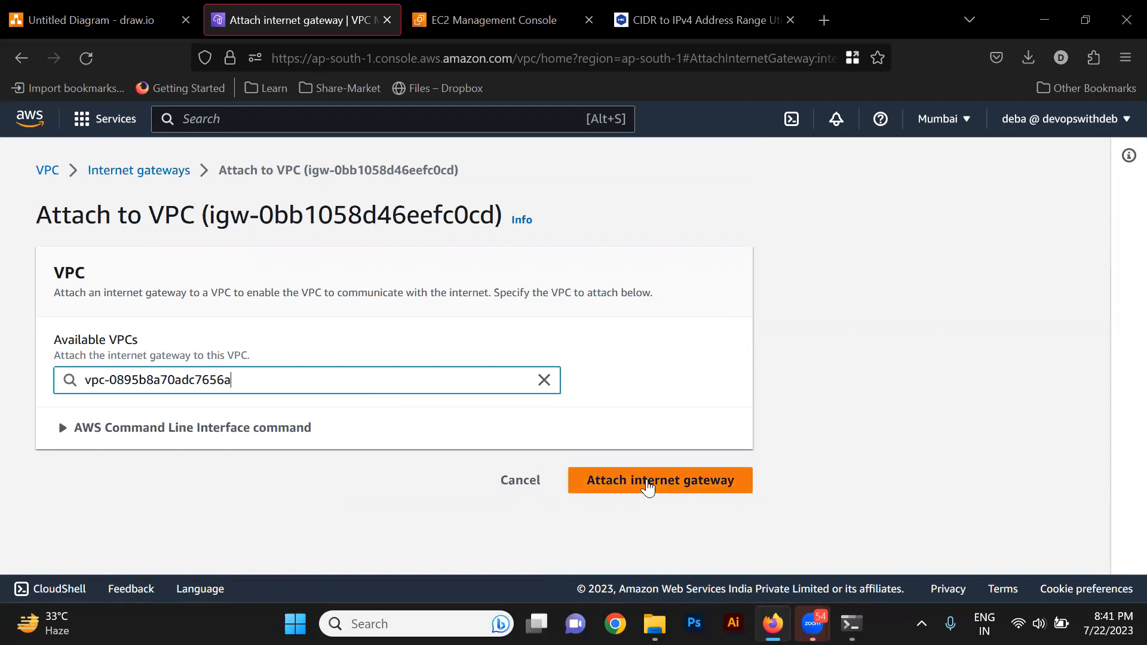
double_click(438, 375)
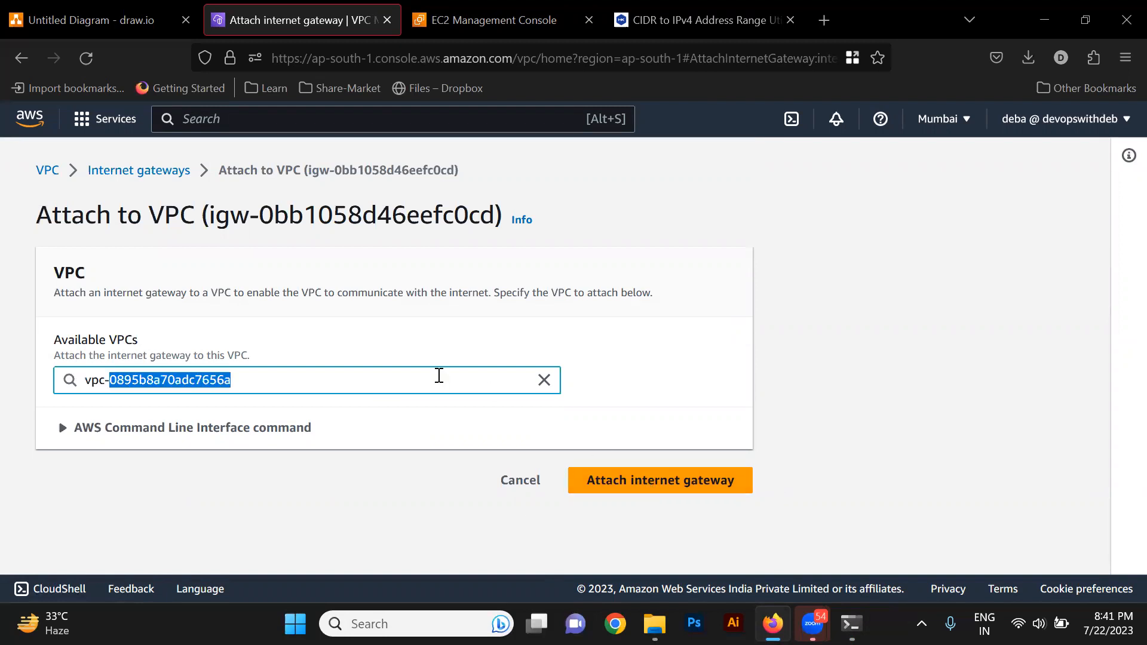
key(BackSpace)
key(BackSpace)
key(BackSpace)
key(BackSpace)
key(BackSpace)
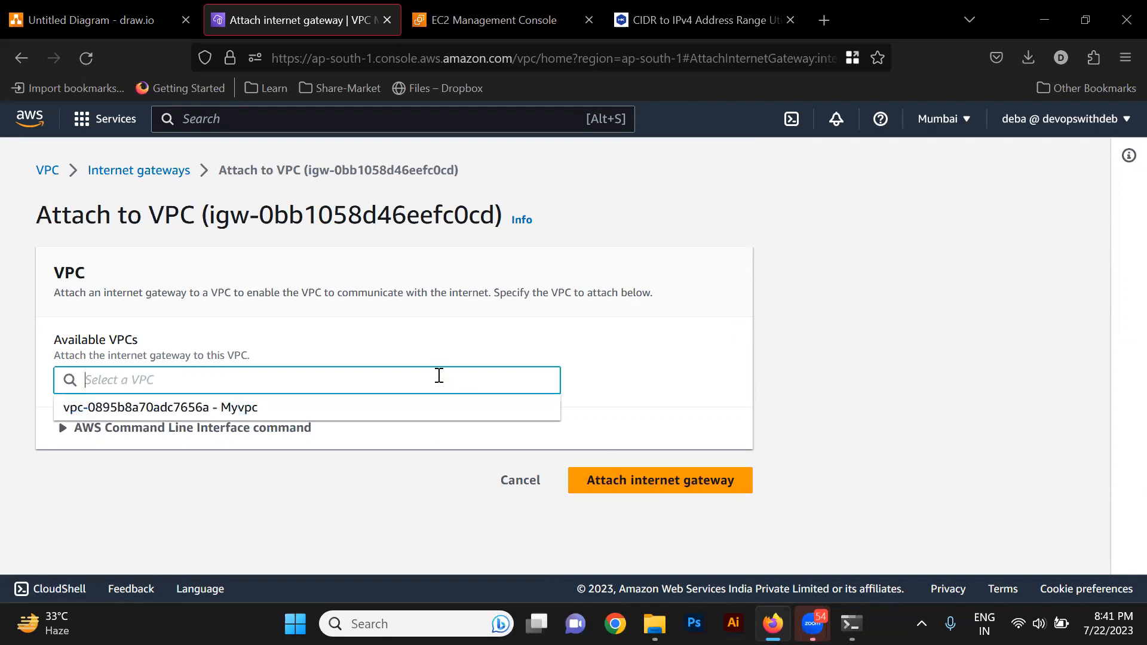
click(216, 409)
click(634, 478)
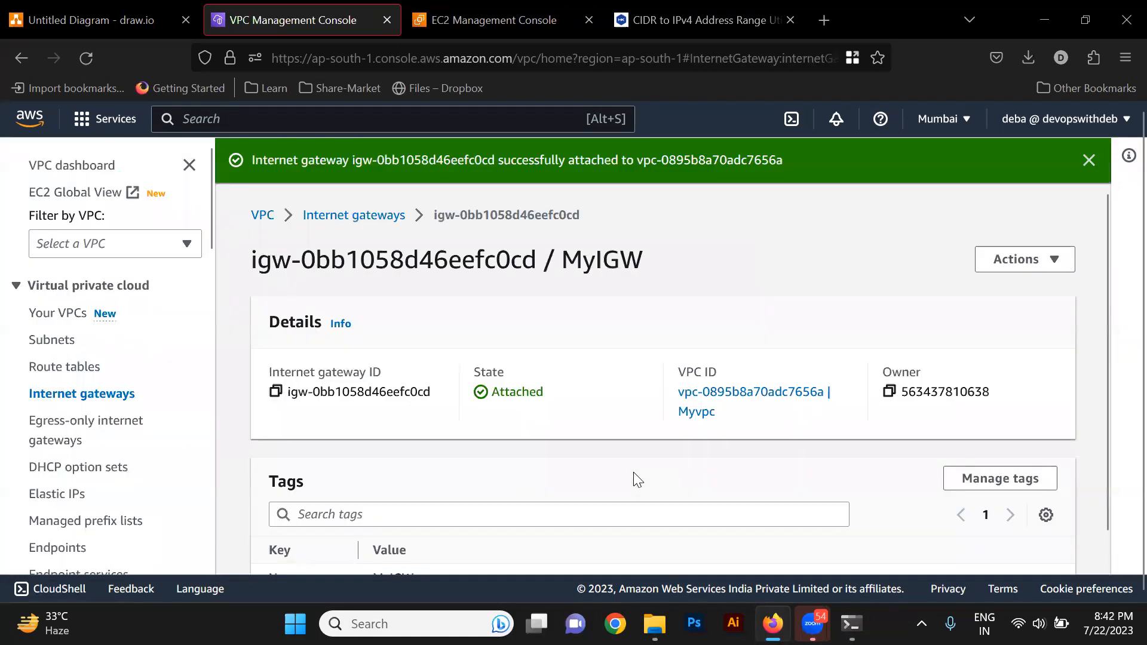
Open the main route table of the unnamed default VPC from its details.
click(67, 316)
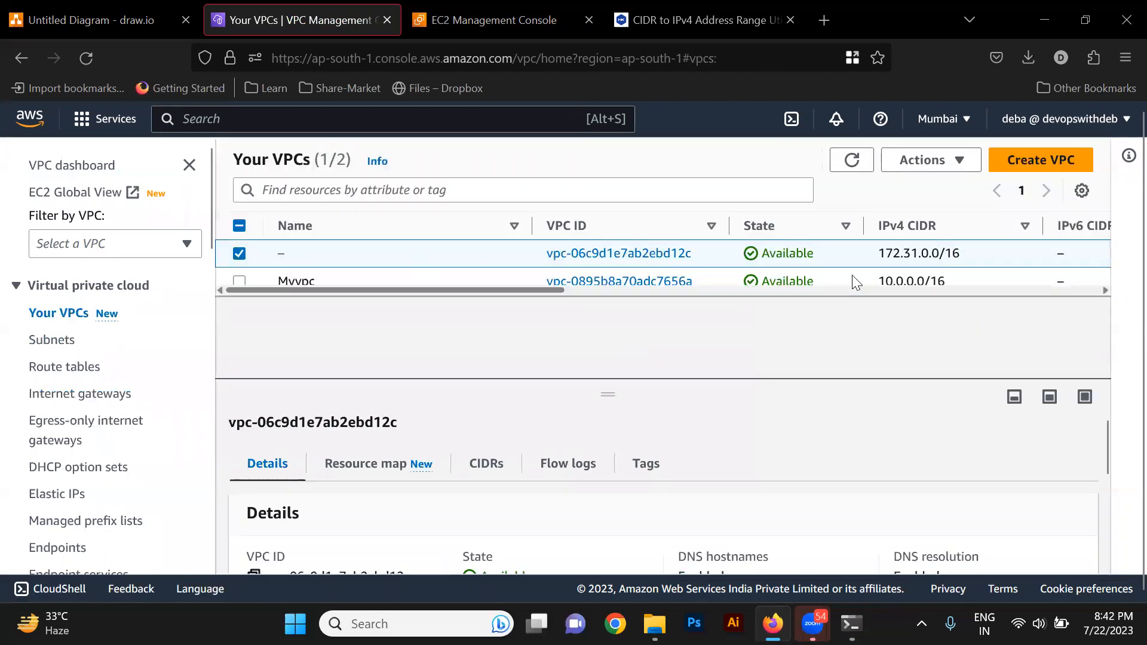
scroll(451, 519, down, 3)
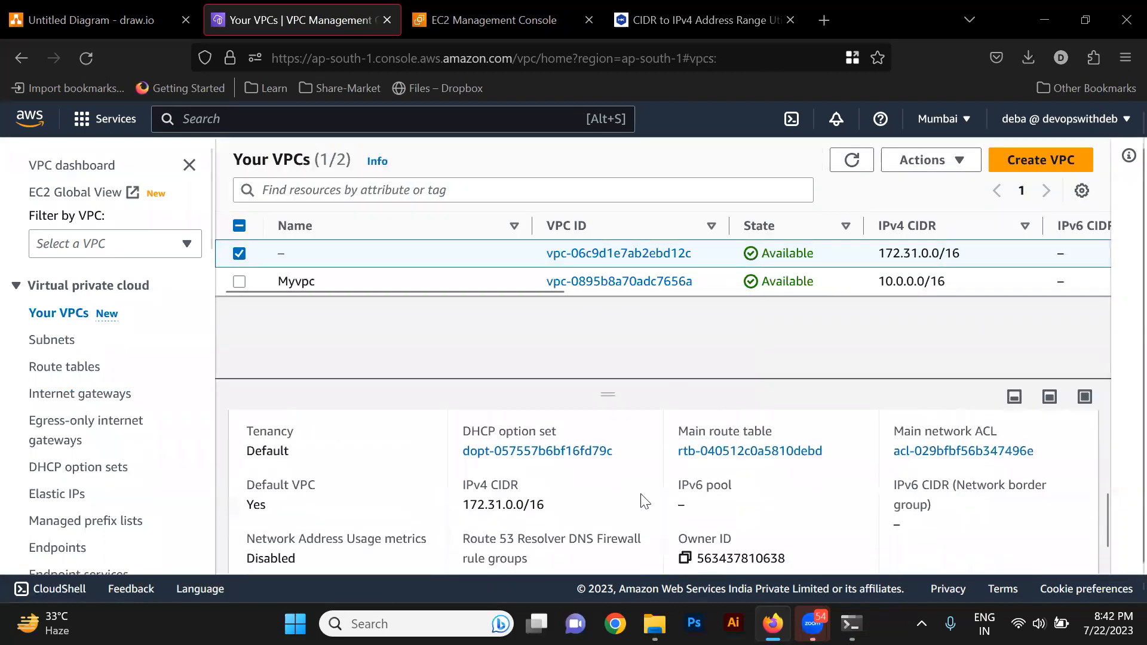
click(756, 453)
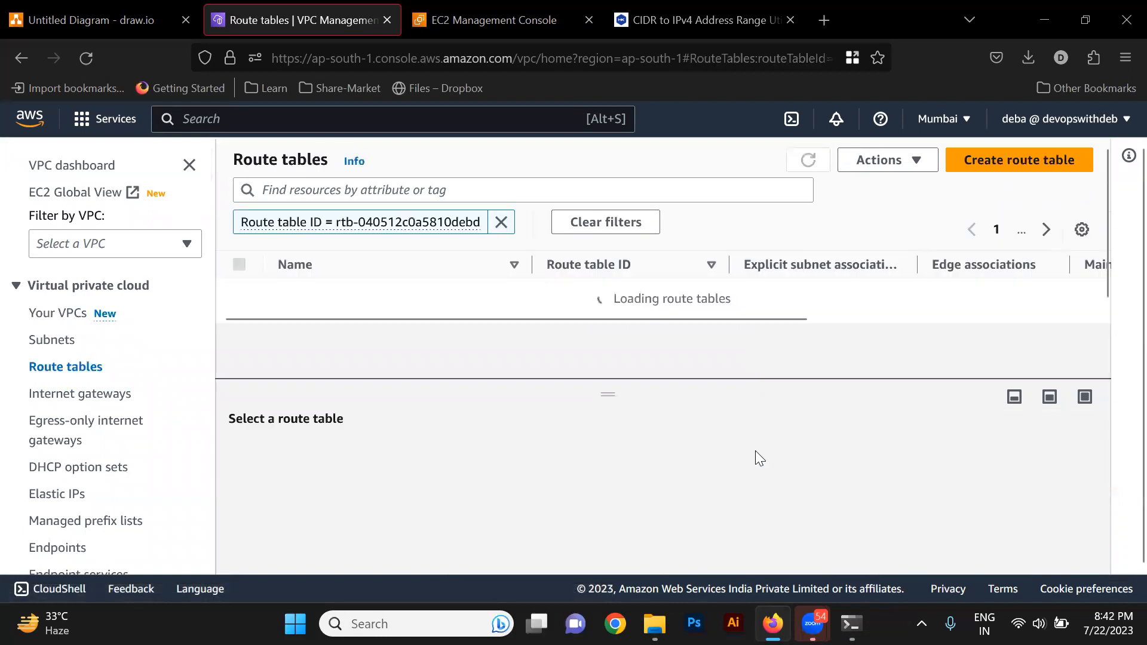
click(481, 282)
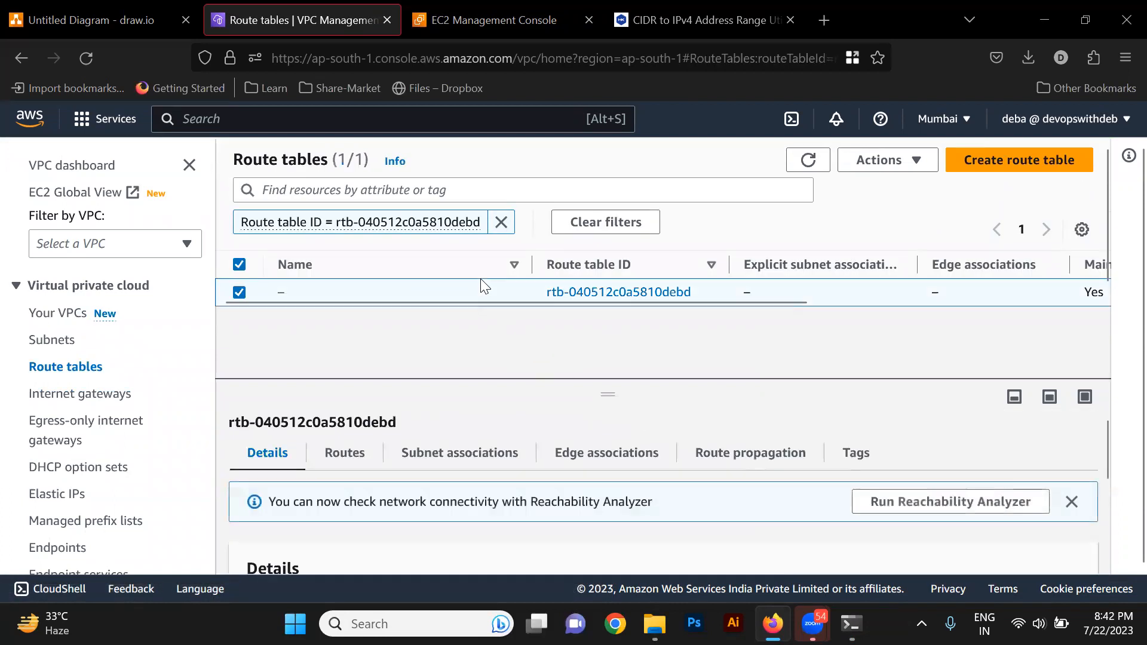
Examine the routes of the default VPC's main route table, highlighting the 0.0.0.0/0 destination.
scroll(461, 452, down, 3)
scroll(461, 451, up, 3)
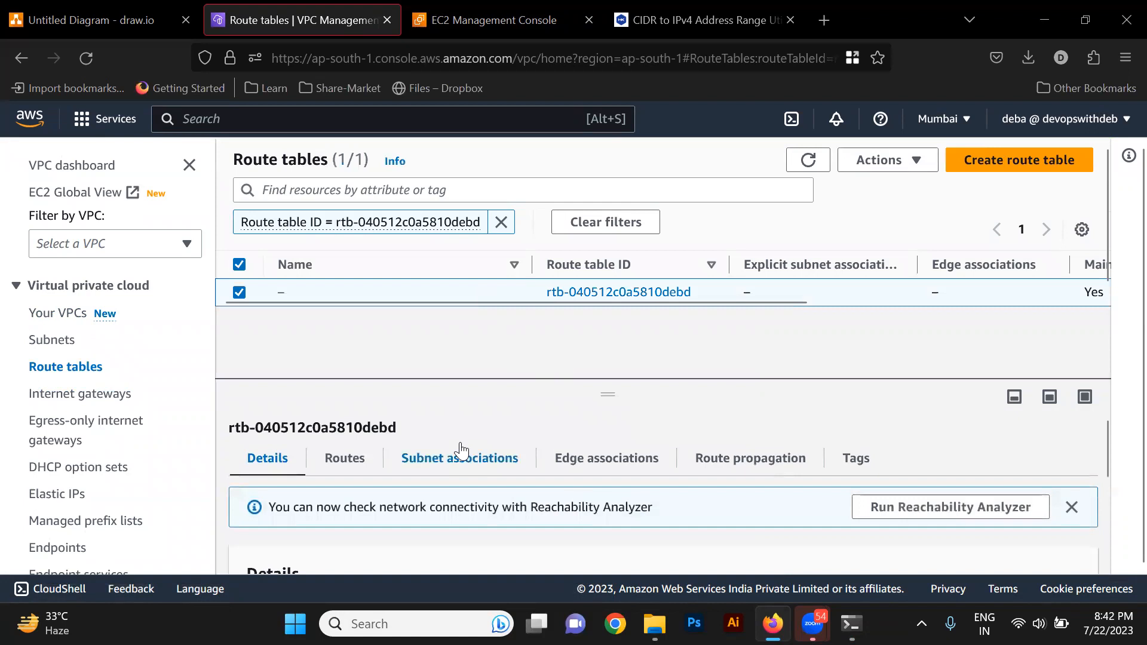
scroll(350, 472, down, 3)
scroll(351, 472, up, 3)
click(351, 456)
scroll(448, 500, down, 3)
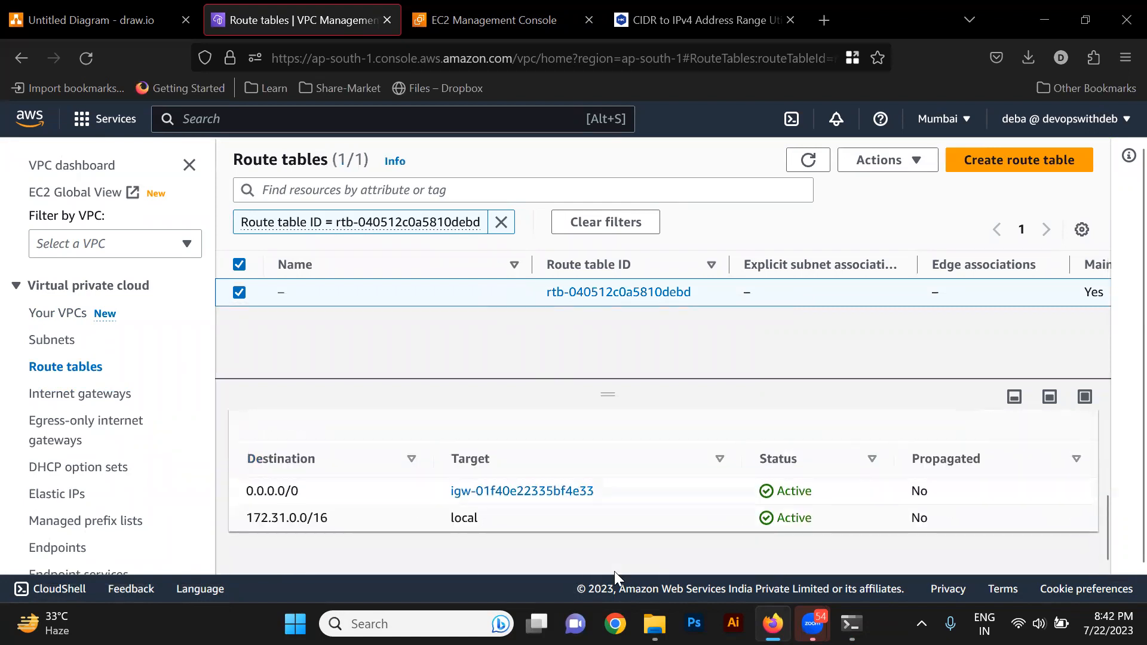
triple_click(344, 493)
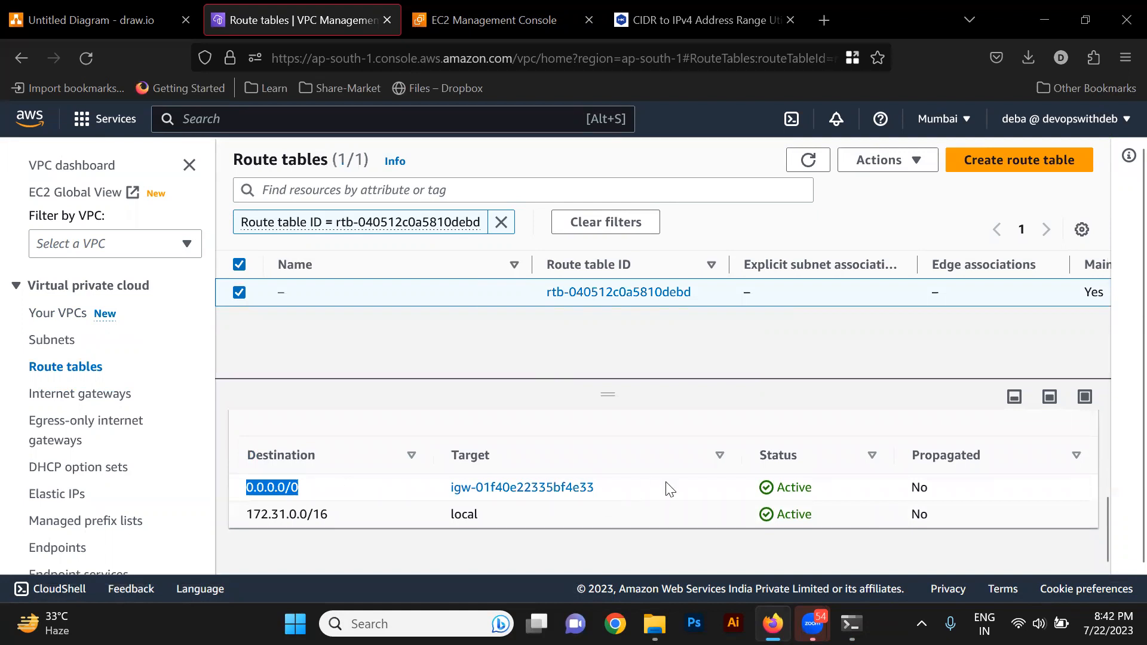
triple_click(615, 493)
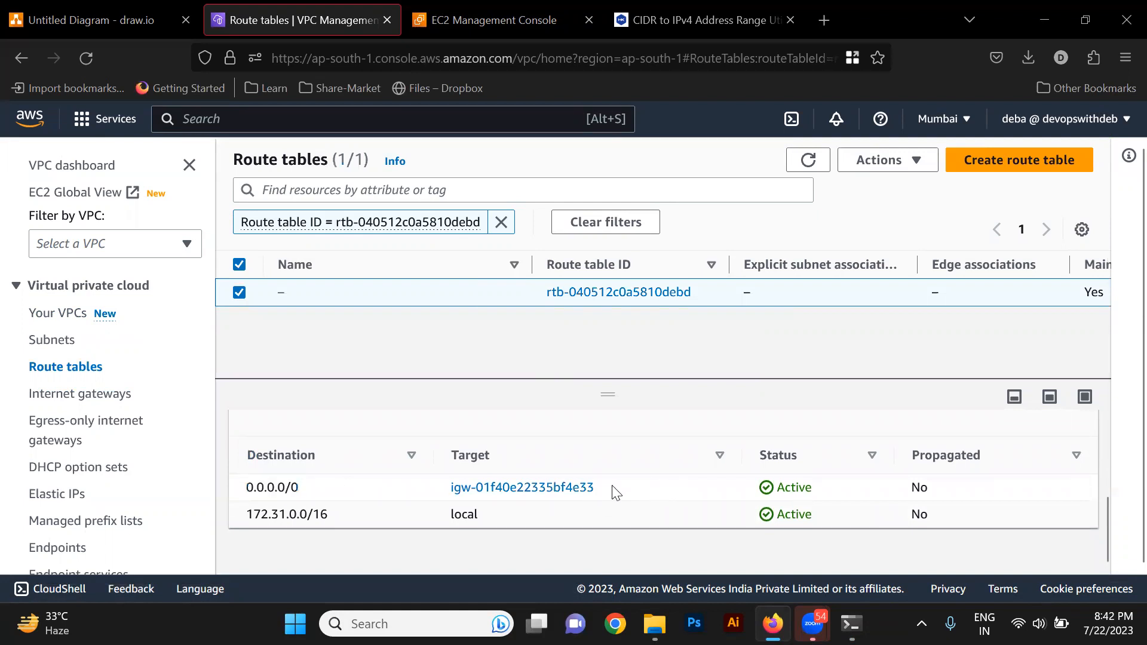
double_click(399, 489)
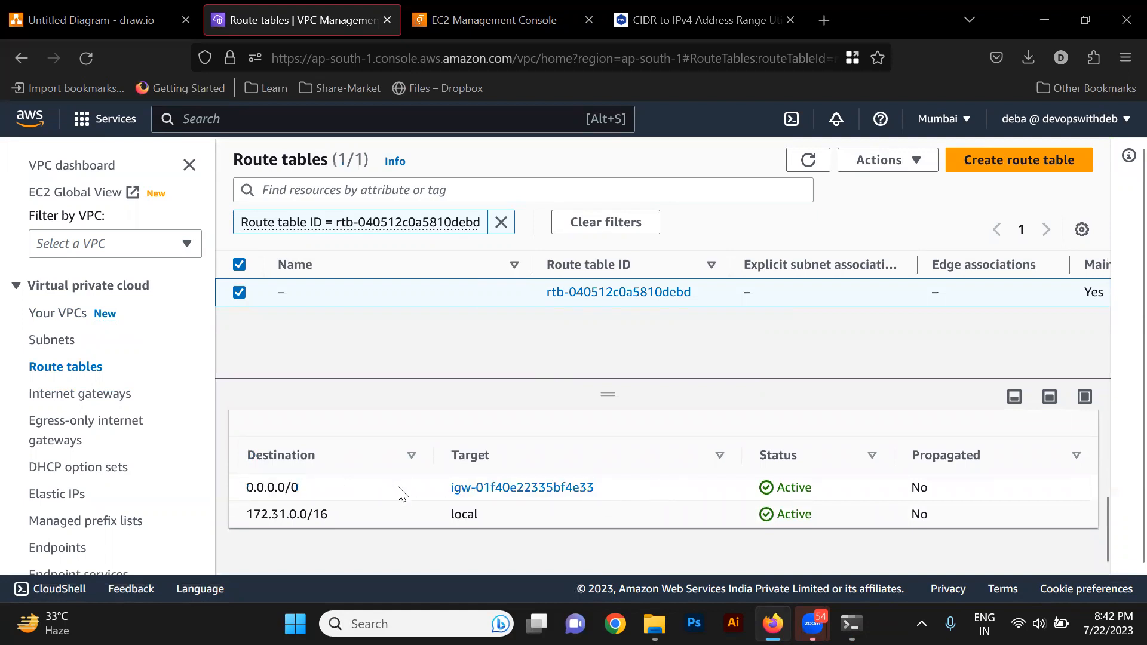
Examine the route table and routes associated with the Public-Myvpc subnet.
click(52, 340)
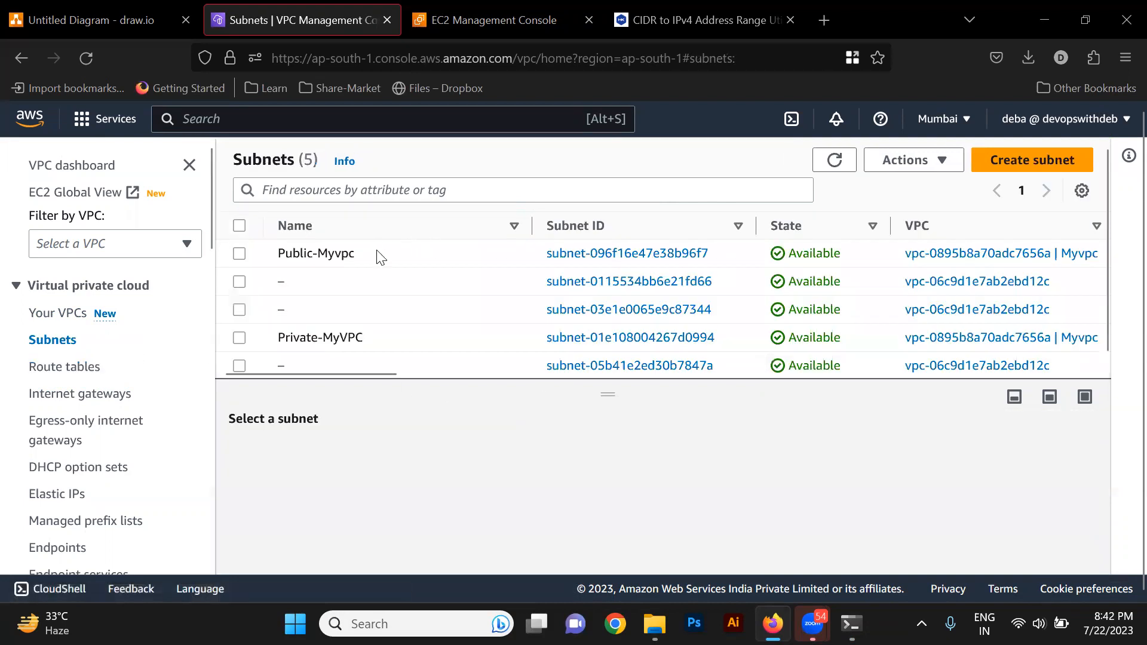
click(418, 263)
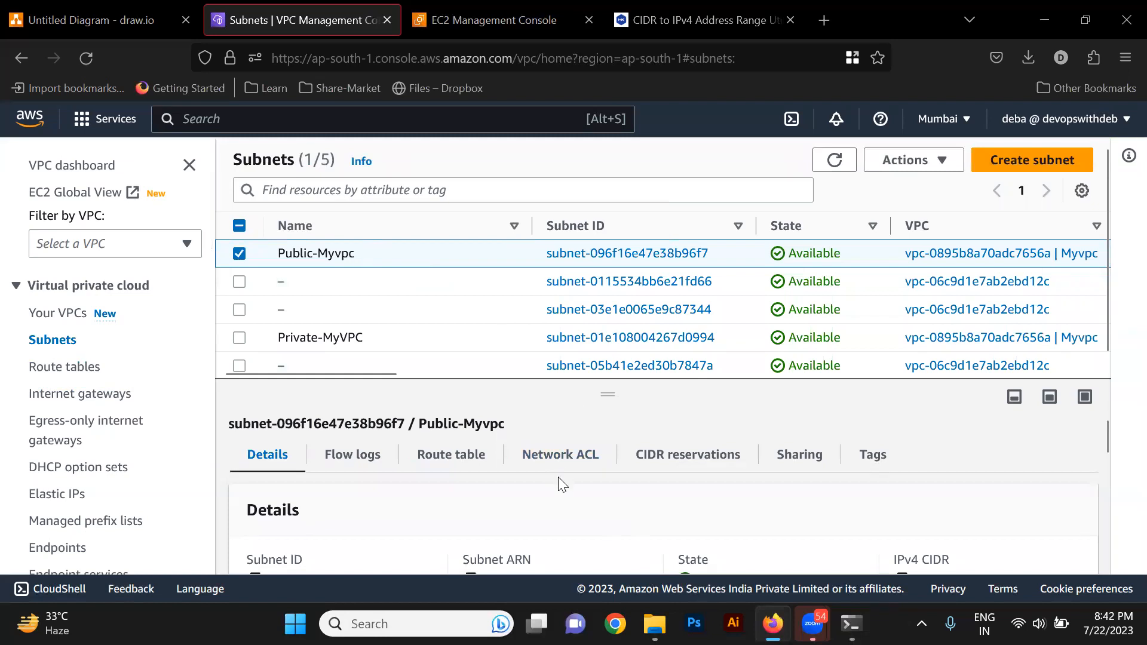
scroll(560, 482, down, 2)
scroll(560, 482, up, 3)
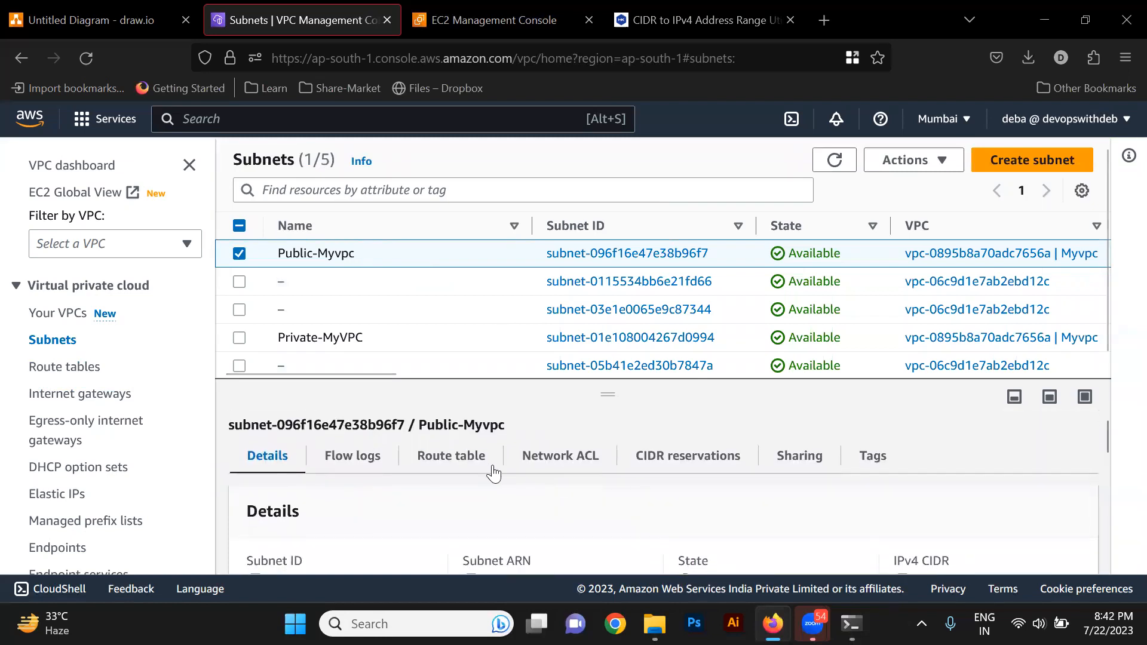
click(483, 463)
scroll(651, 527, down, 3)
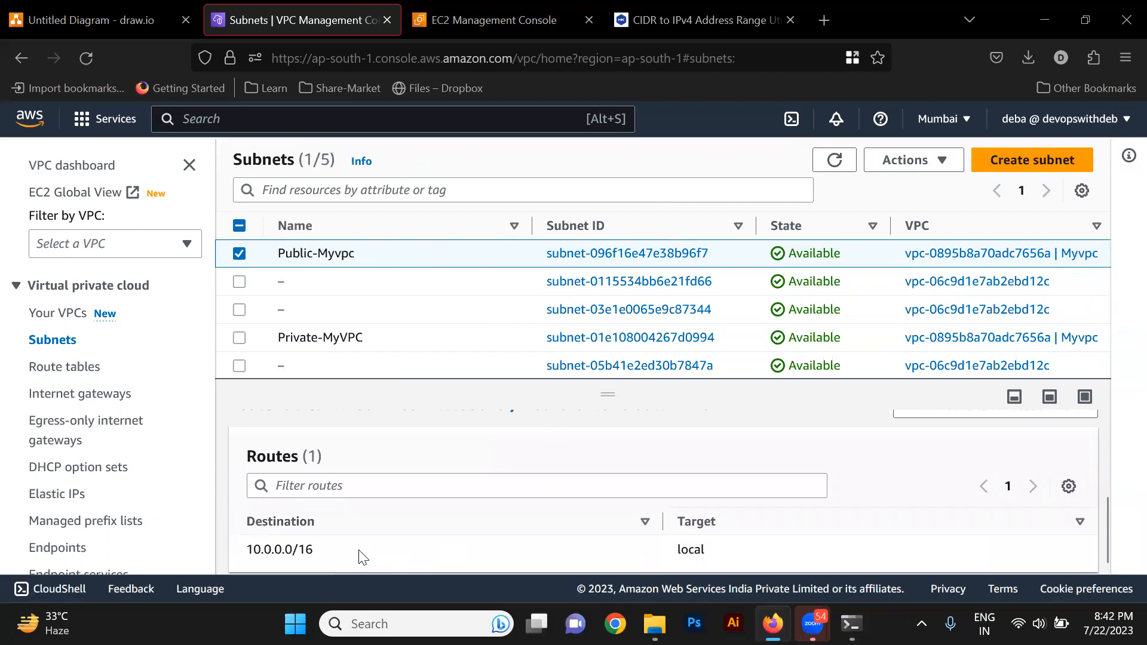
scroll(452, 559, up, 3)
scroll(452, 560, down, 1)
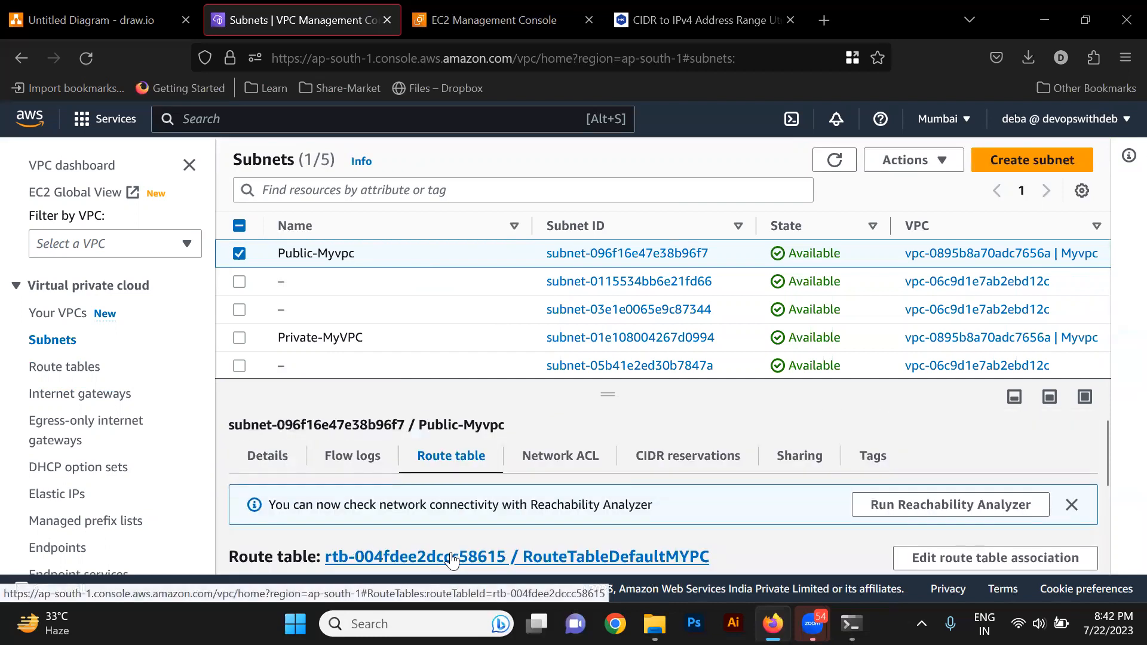
scroll(597, 526, down, 3)
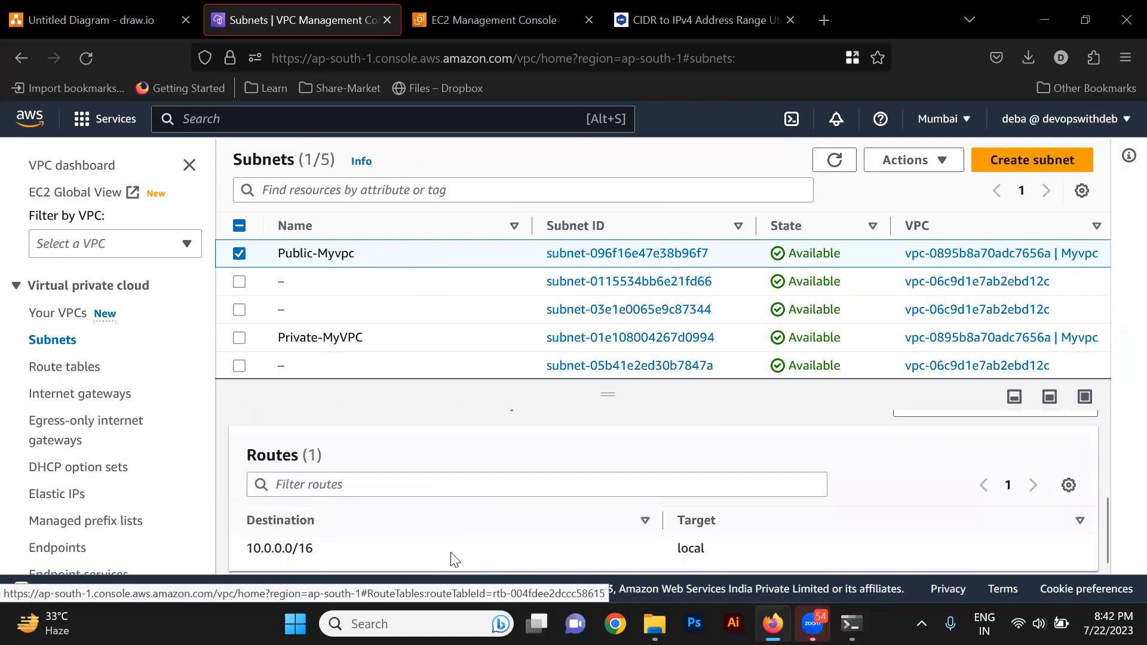
scroll(767, 494, up, 3)
click(952, 540)
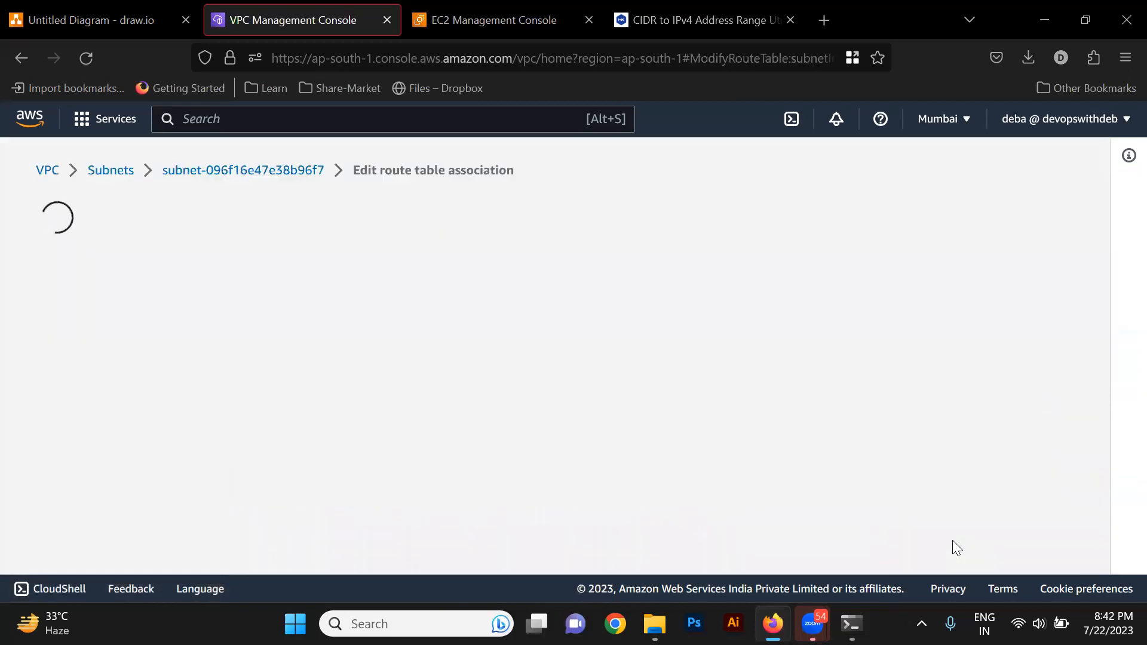
scroll(417, 478, down, 3)
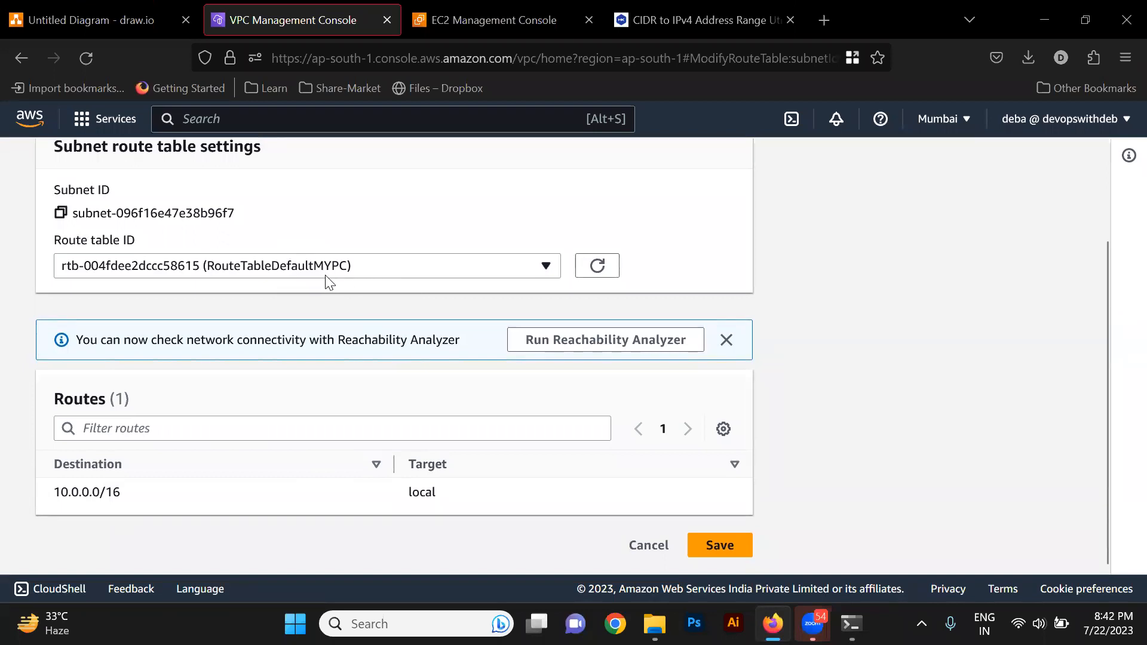
click(653, 546)
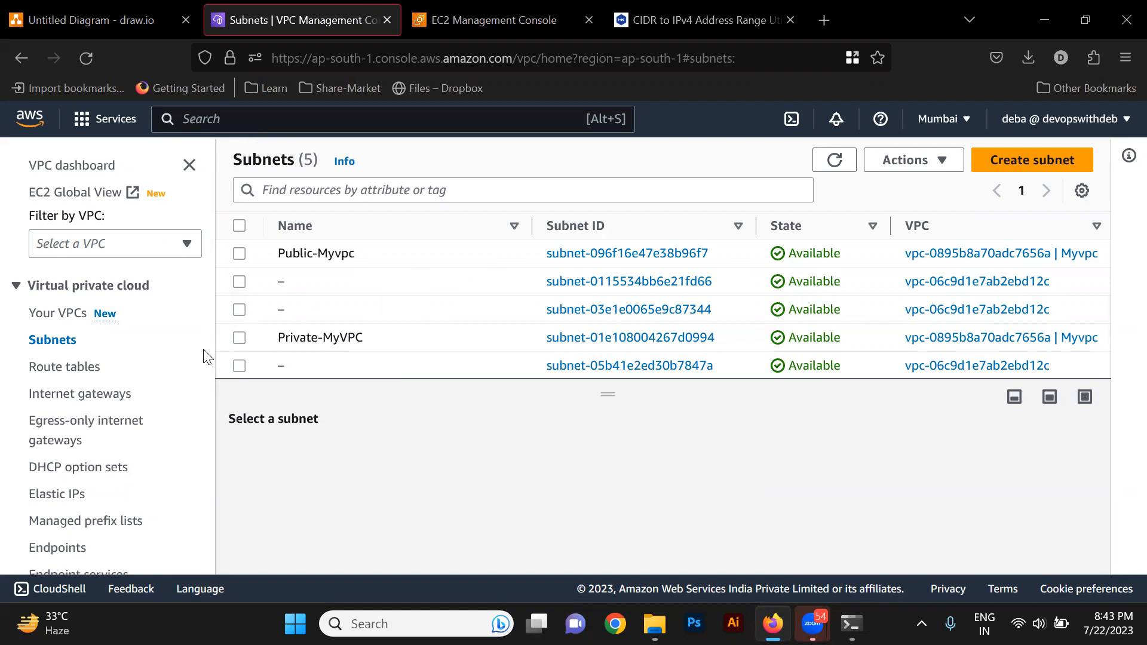
Create a route table named PublicMYVPCRT in the Myvpc VPC and return to the list of route tables.
click(77, 372)
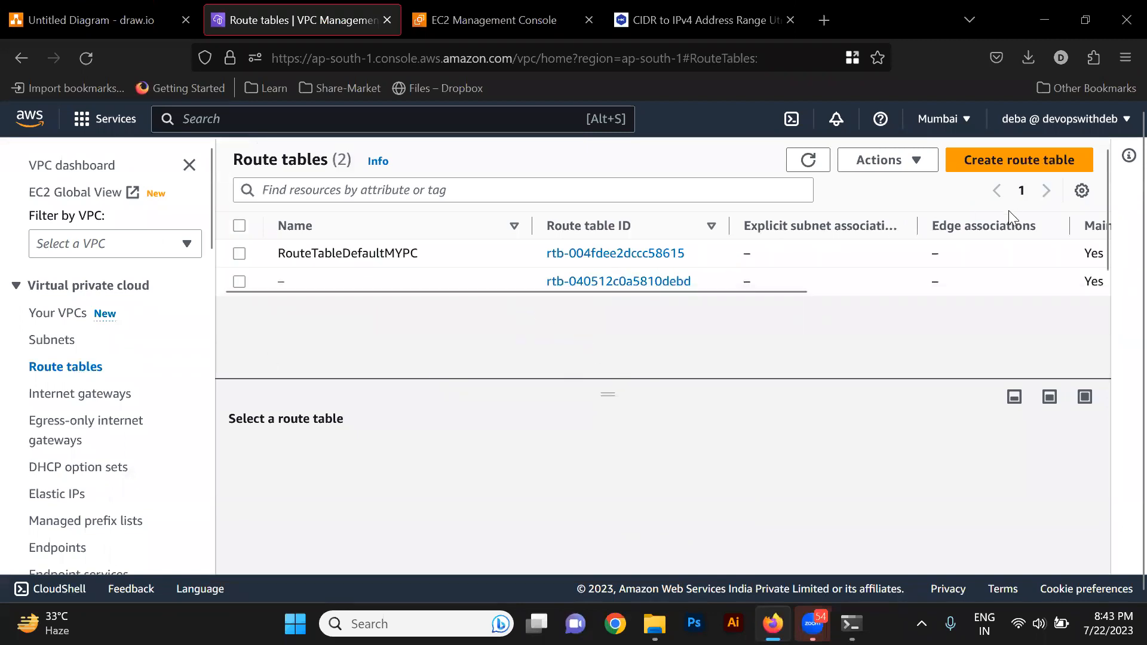
click(994, 162)
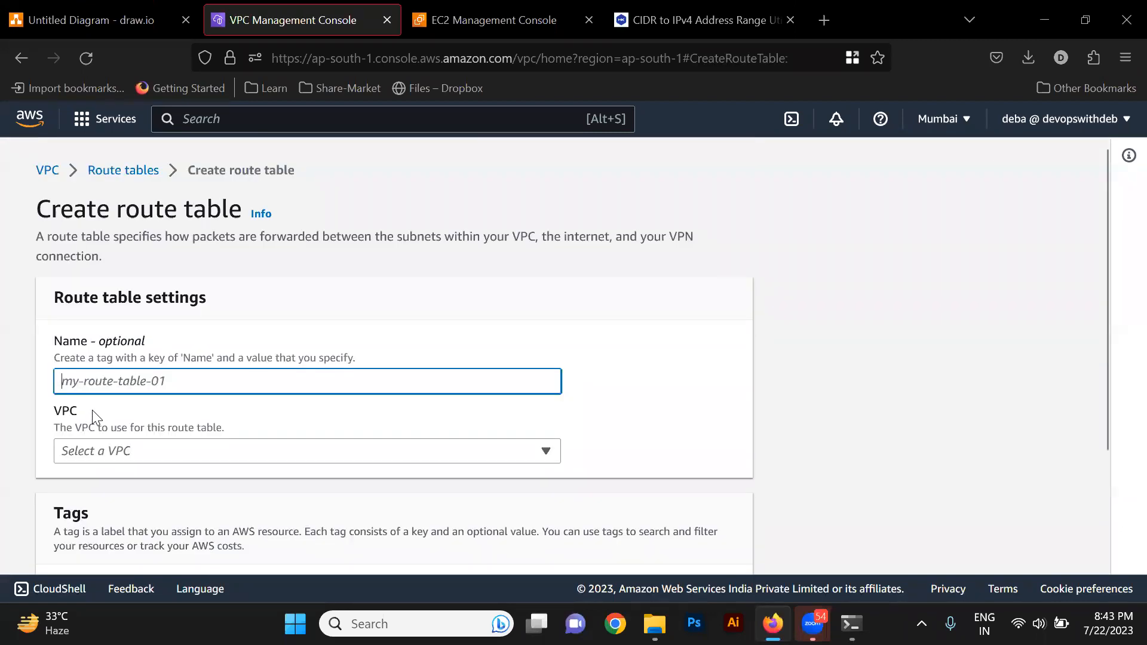
text(Publ)
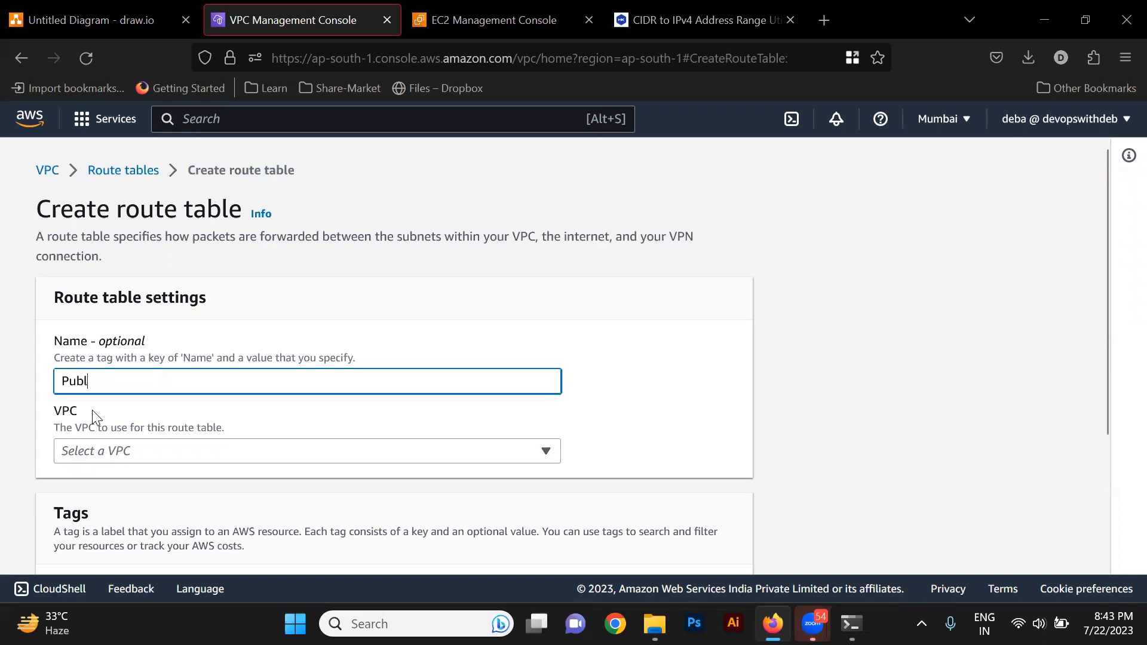
text(icMY)
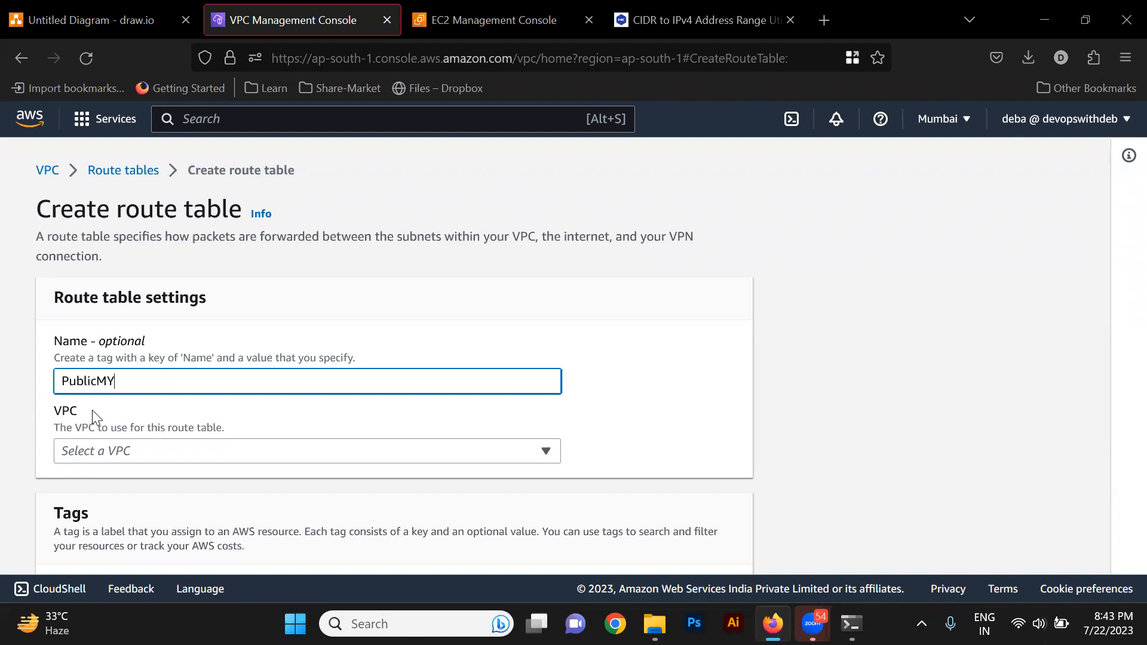
text(VPCRT)
click(206, 458)
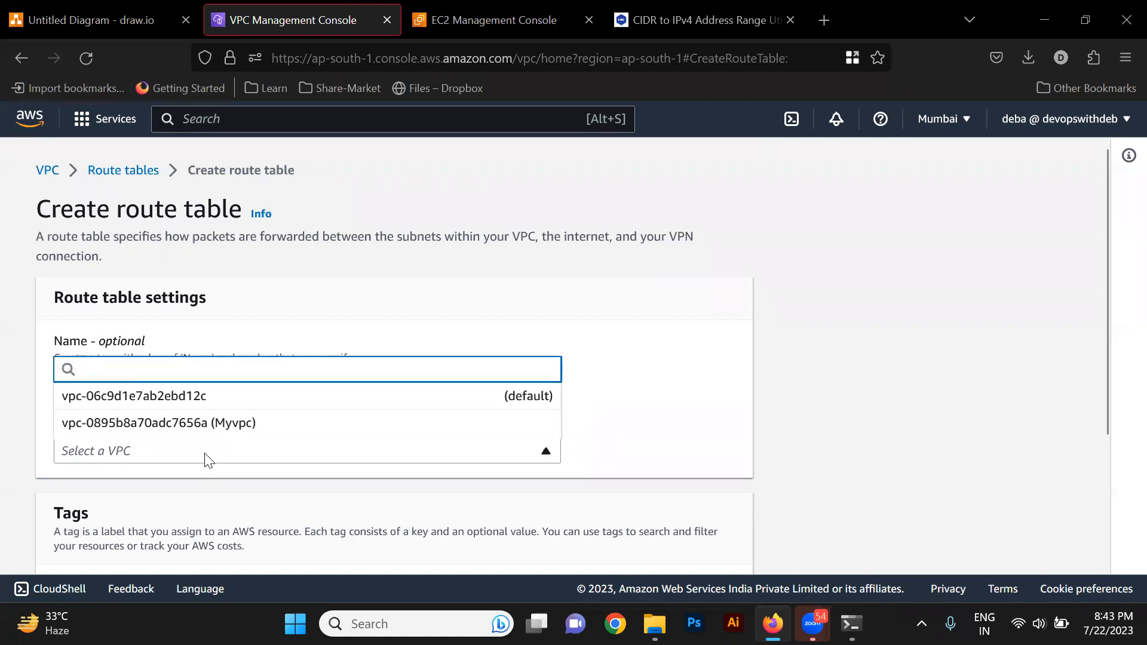
click(246, 425)
scroll(253, 425, down, 3)
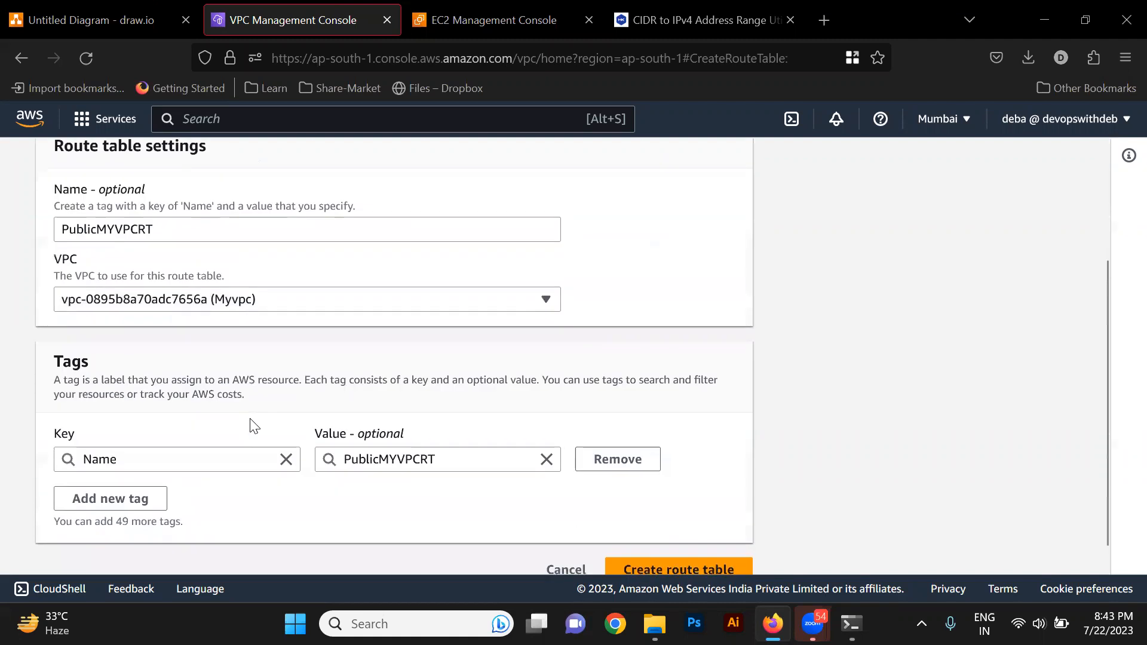
scroll(706, 508, down, 1)
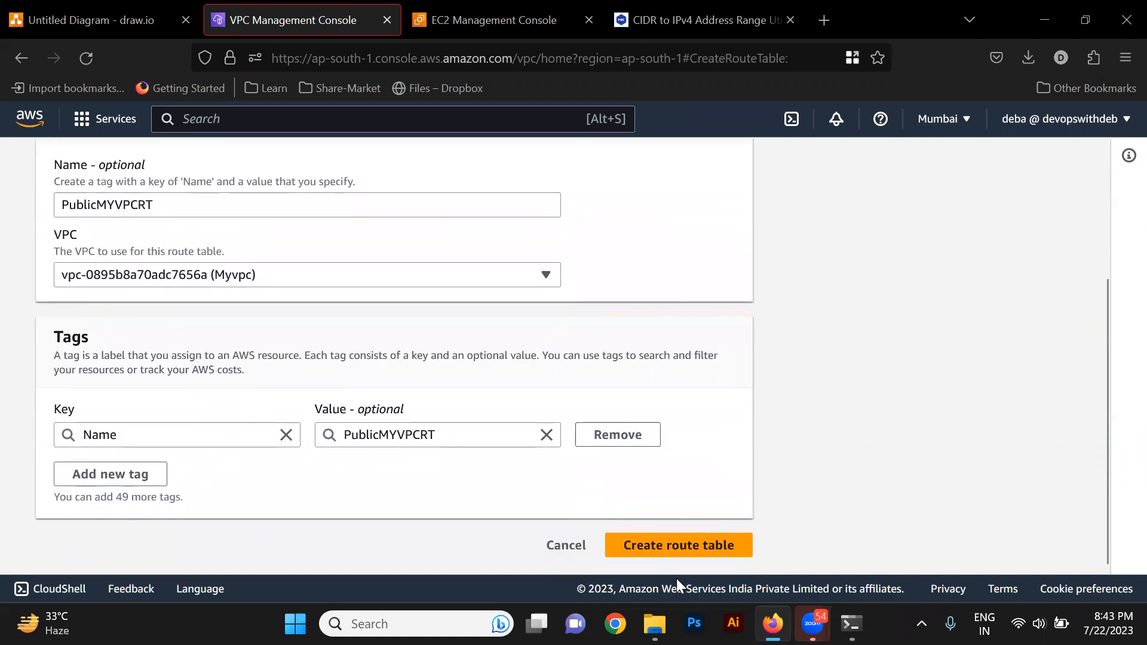
click(687, 546)
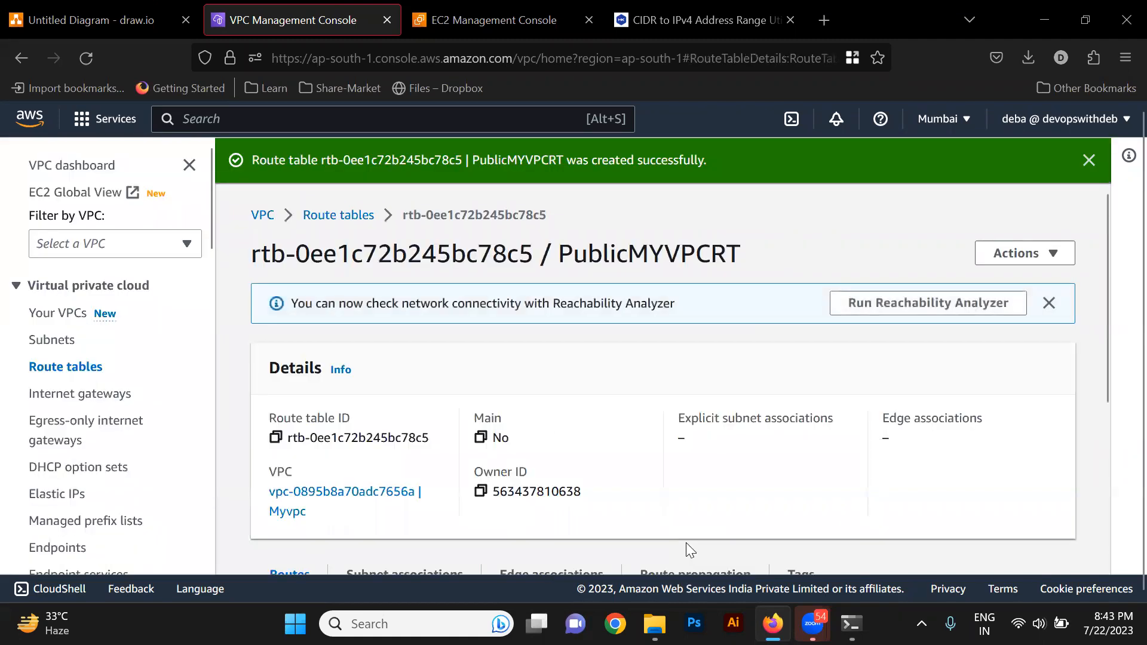
click(339, 216)
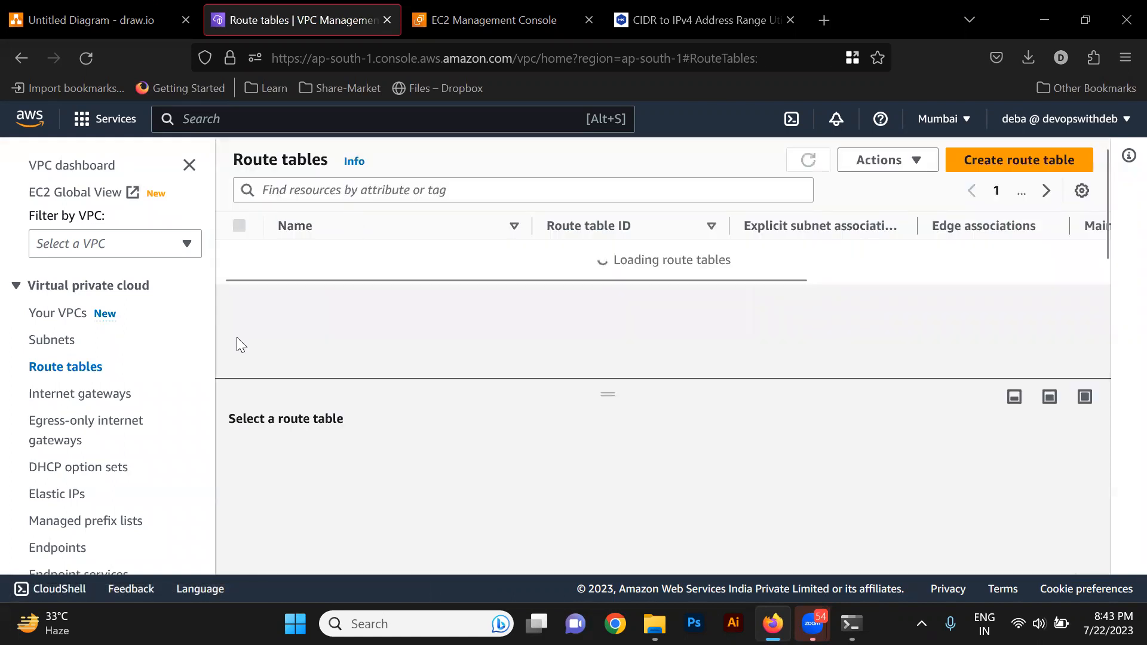
Associate the Public-Myvpc subnet with the PublicMYVPCRT route table and save the association.
click(68, 344)
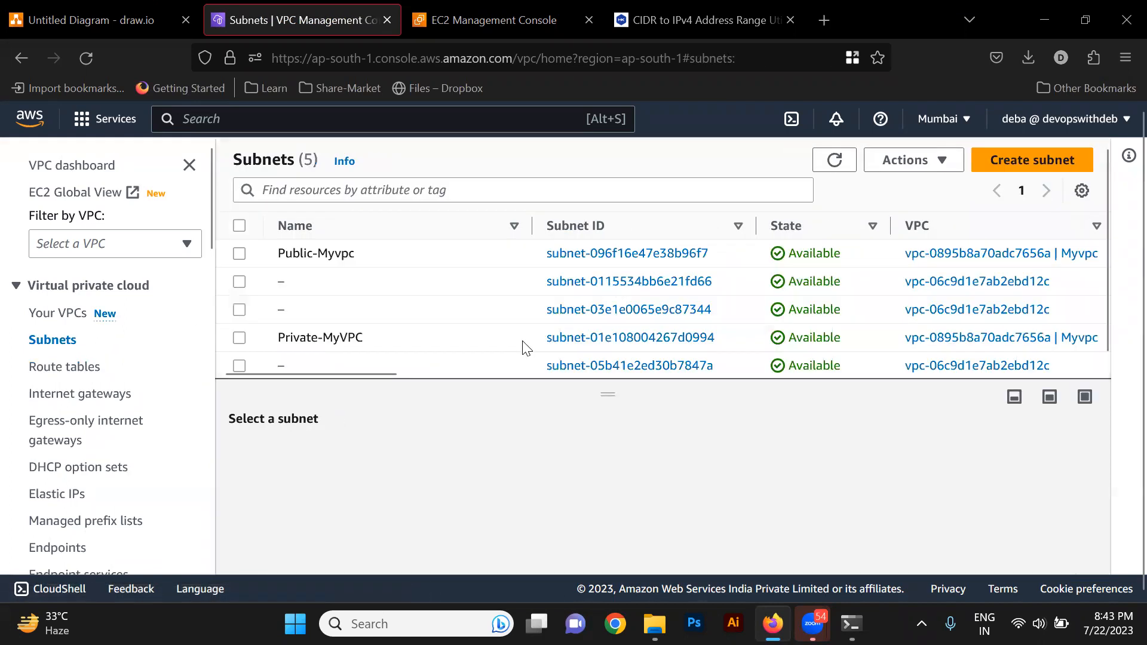
click(415, 254)
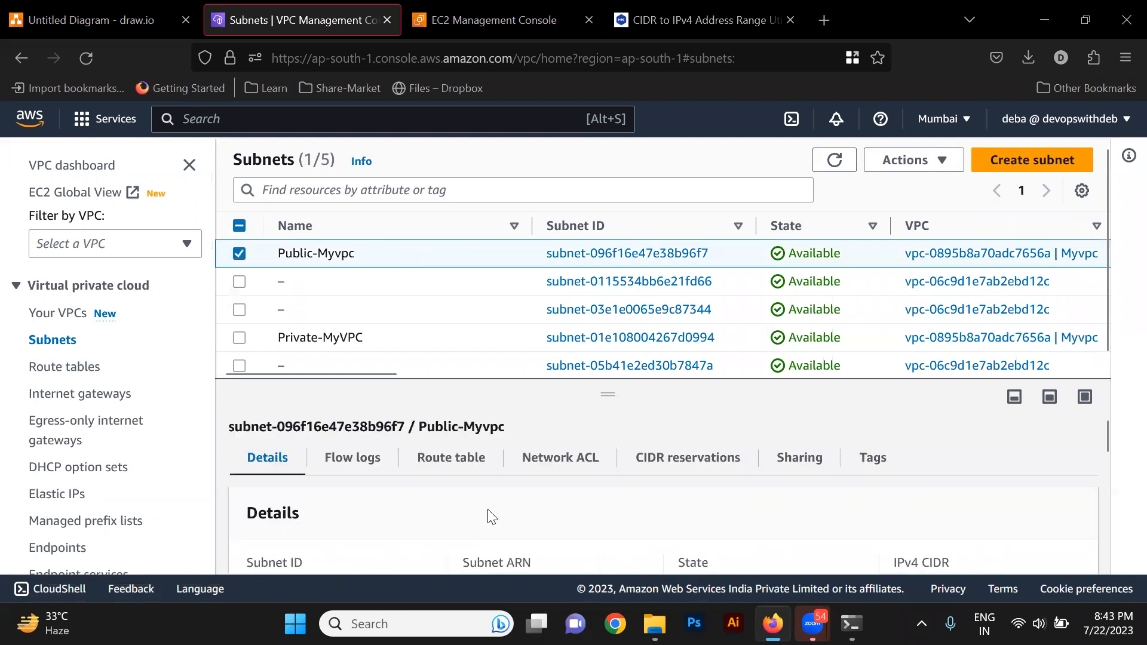
click(445, 460)
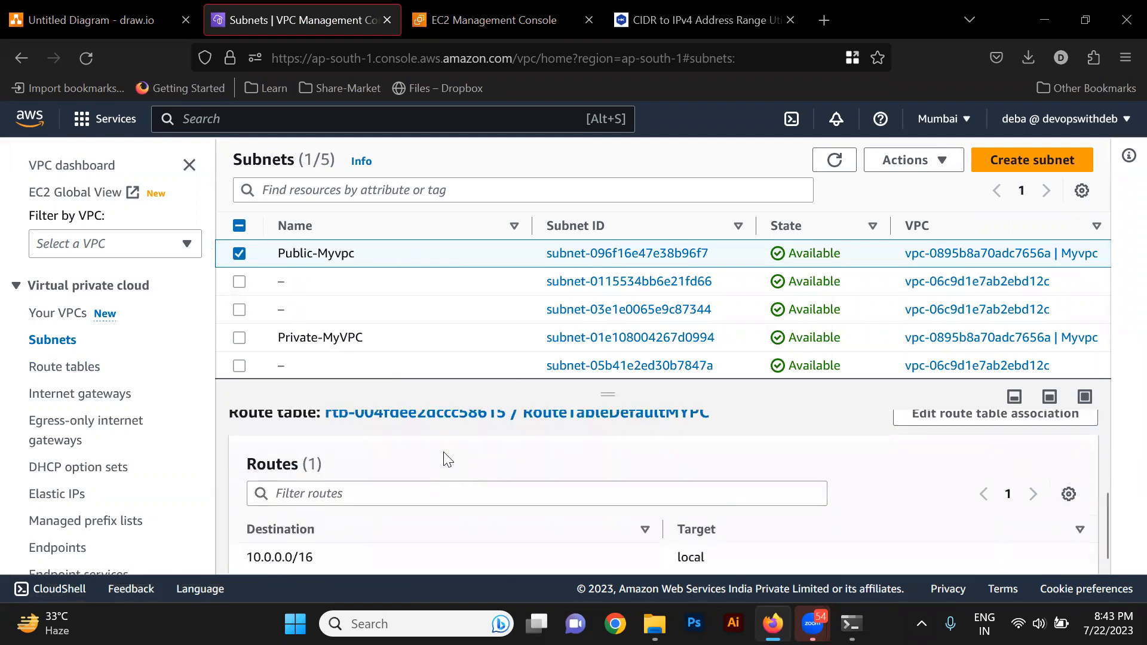
click(940, 501)
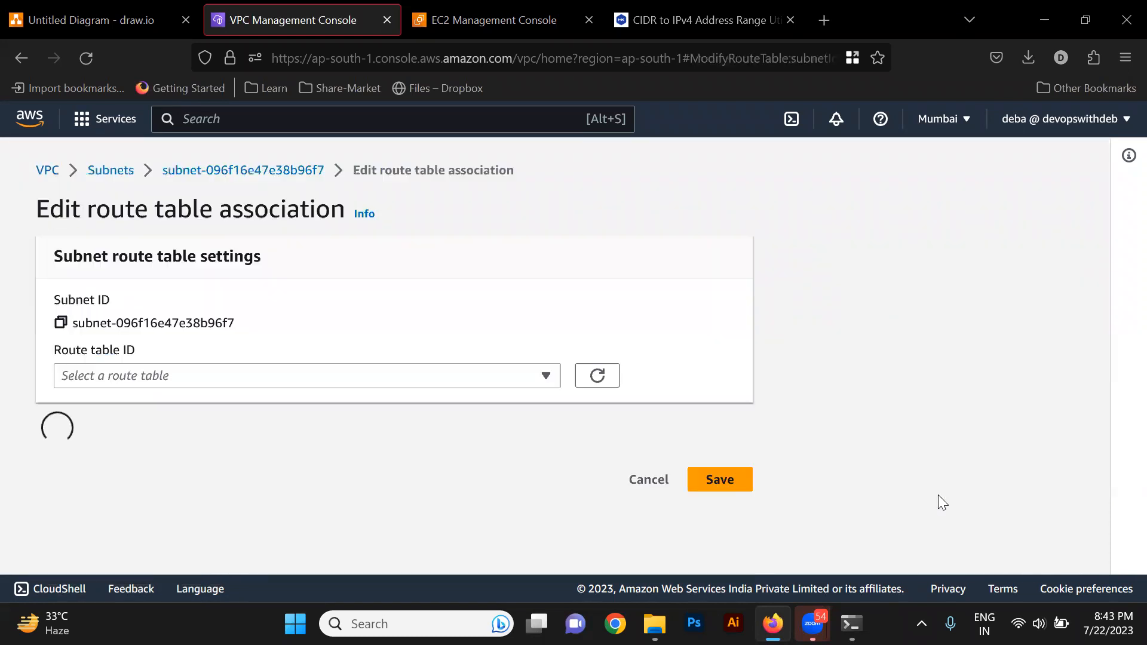
click(325, 377)
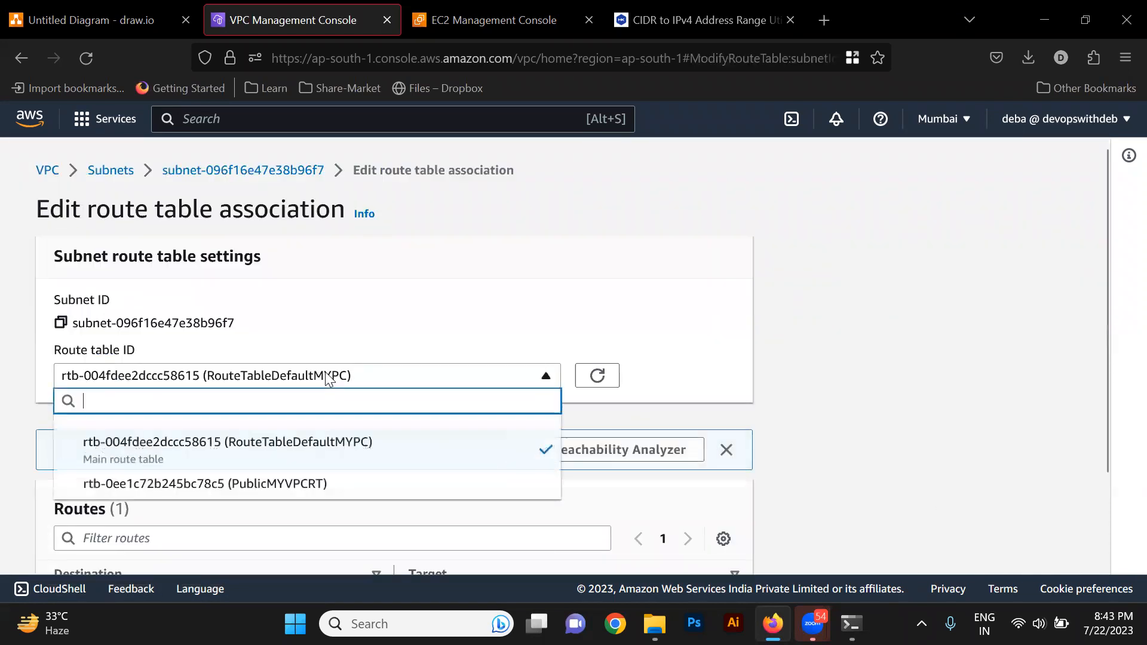
click(288, 483)
scroll(289, 490, down, 2)
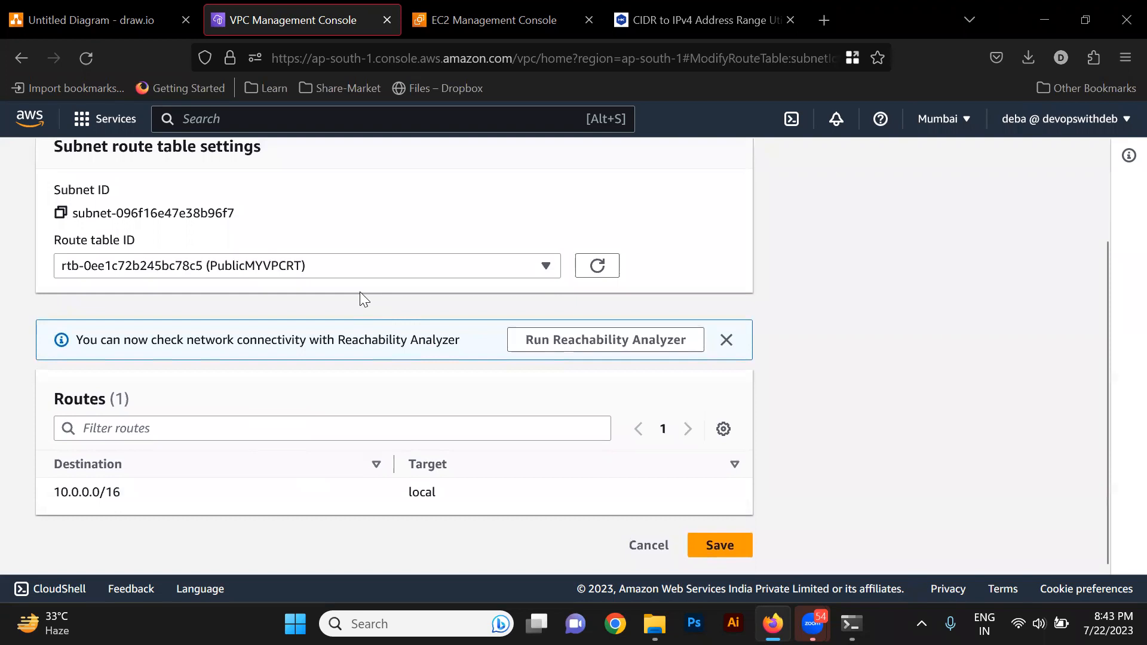
click(725, 544)
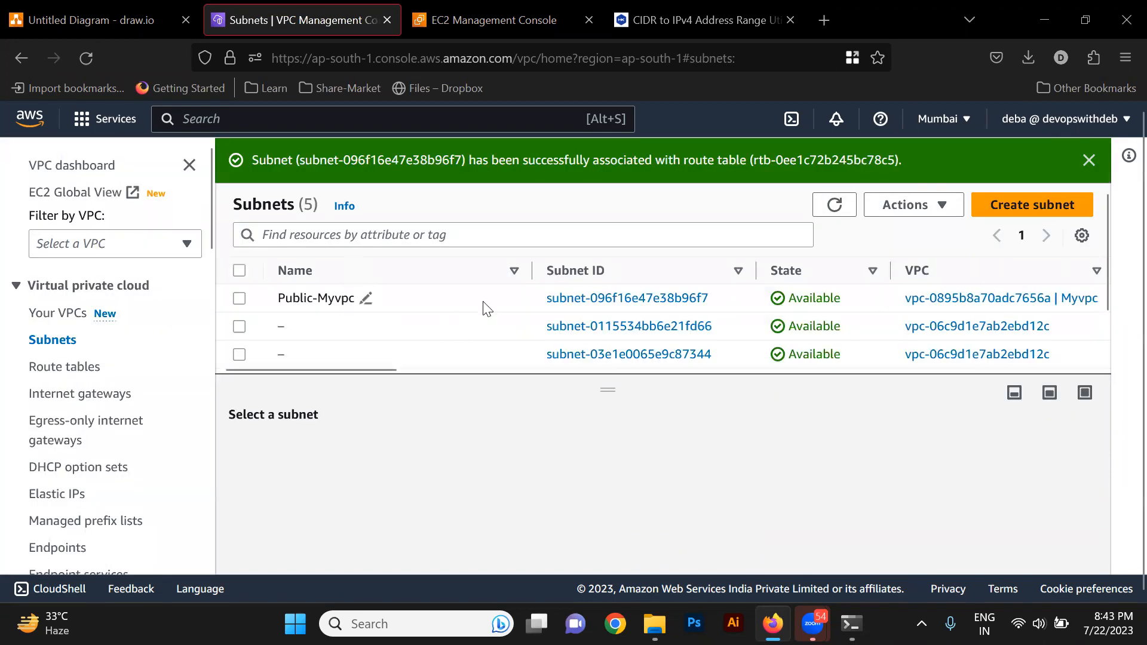
Check the route table and routes of the Public-Myvpc subnet.
click(487, 308)
click(443, 463)
scroll(443, 463, down, 3)
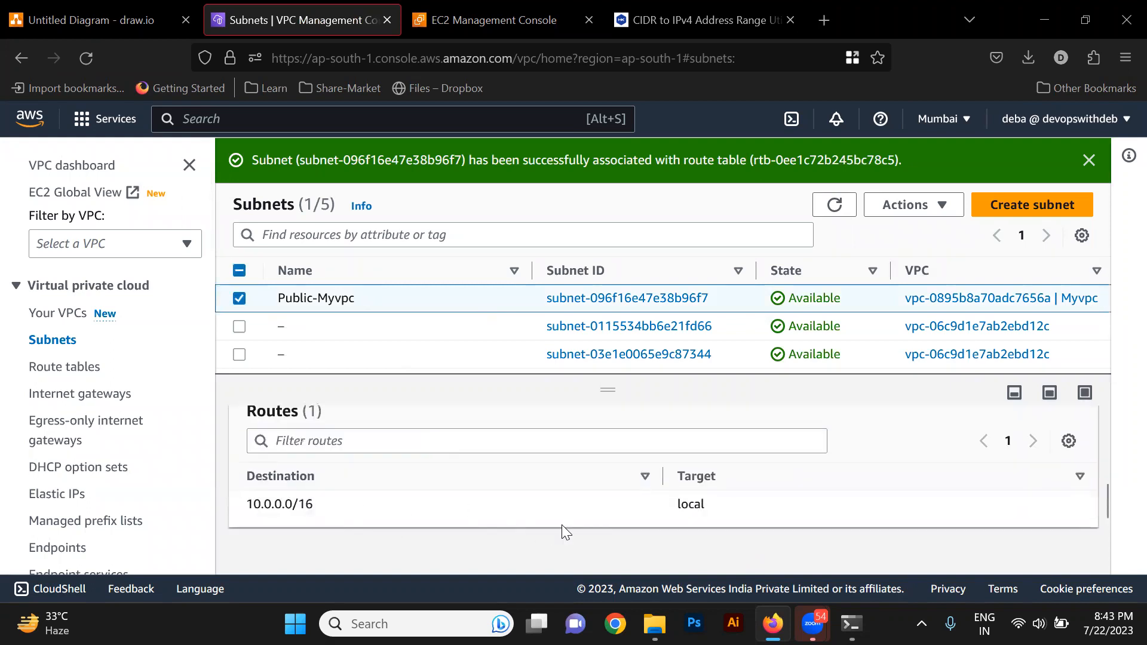
scroll(494, 510, up, 3)
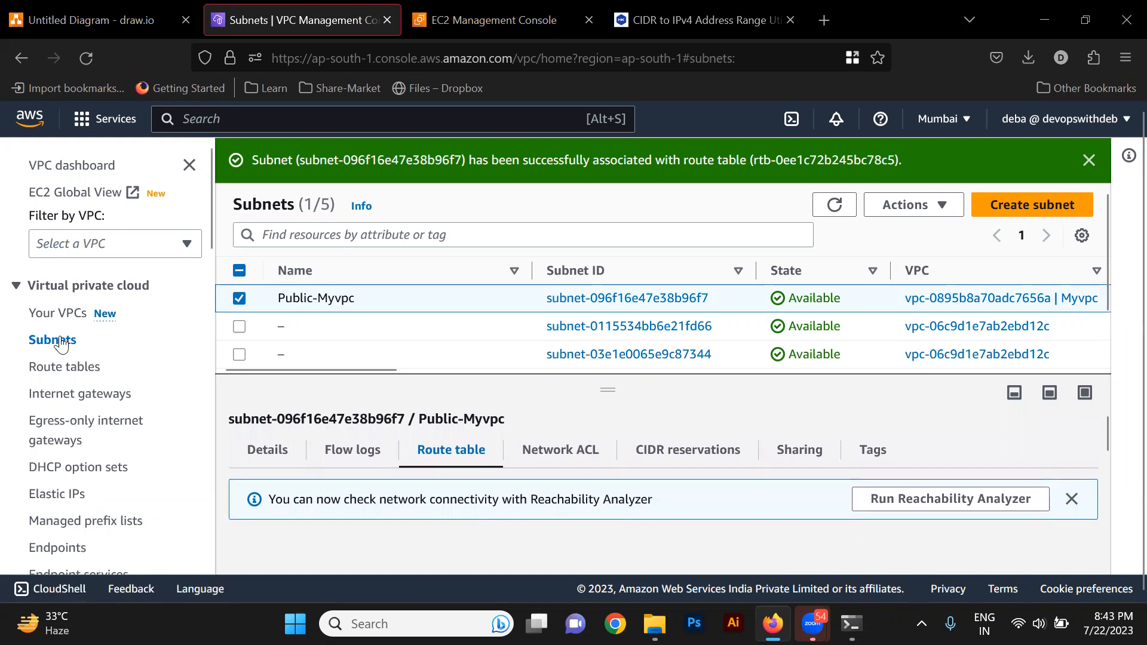
Examine the subnet associations of the PublicMYVPCRT route table, including the association editor, and return to the route tables without saving.
click(74, 373)
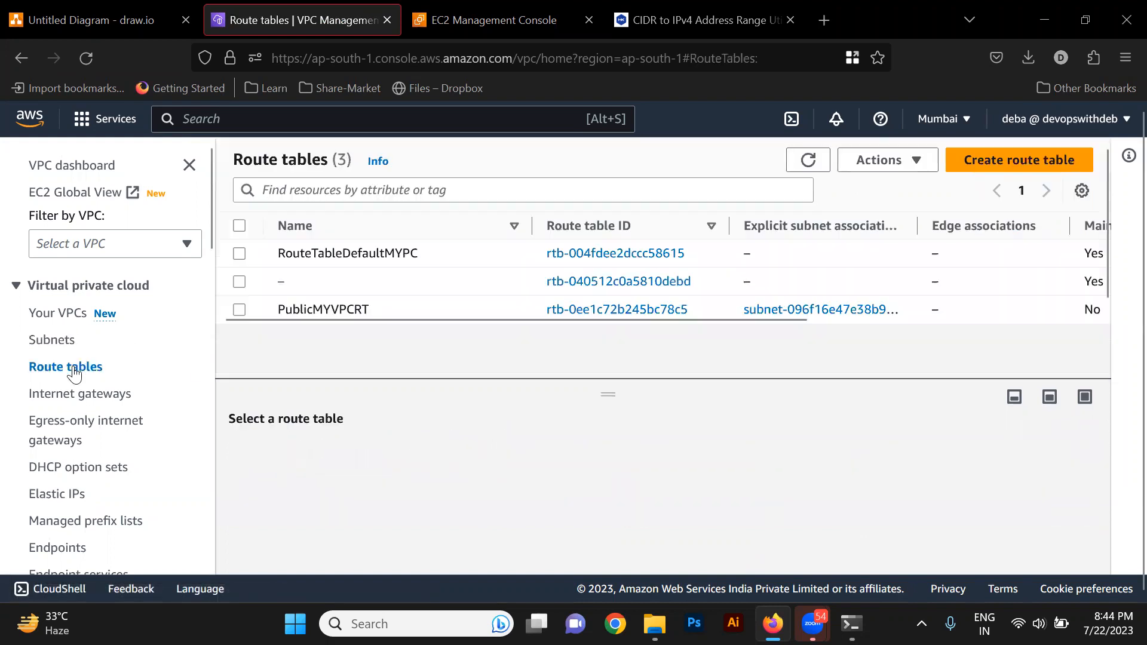
click(464, 314)
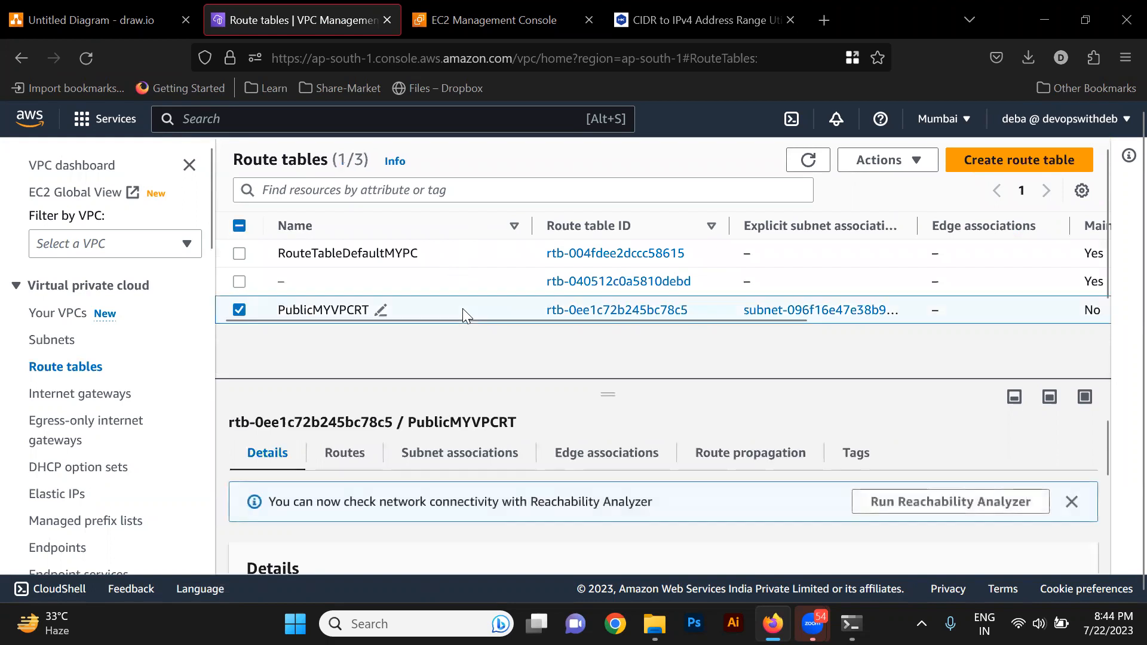
click(485, 458)
scroll(480, 456, down, 3)
scroll(454, 455, up, 1)
scroll(446, 455, up, 1)
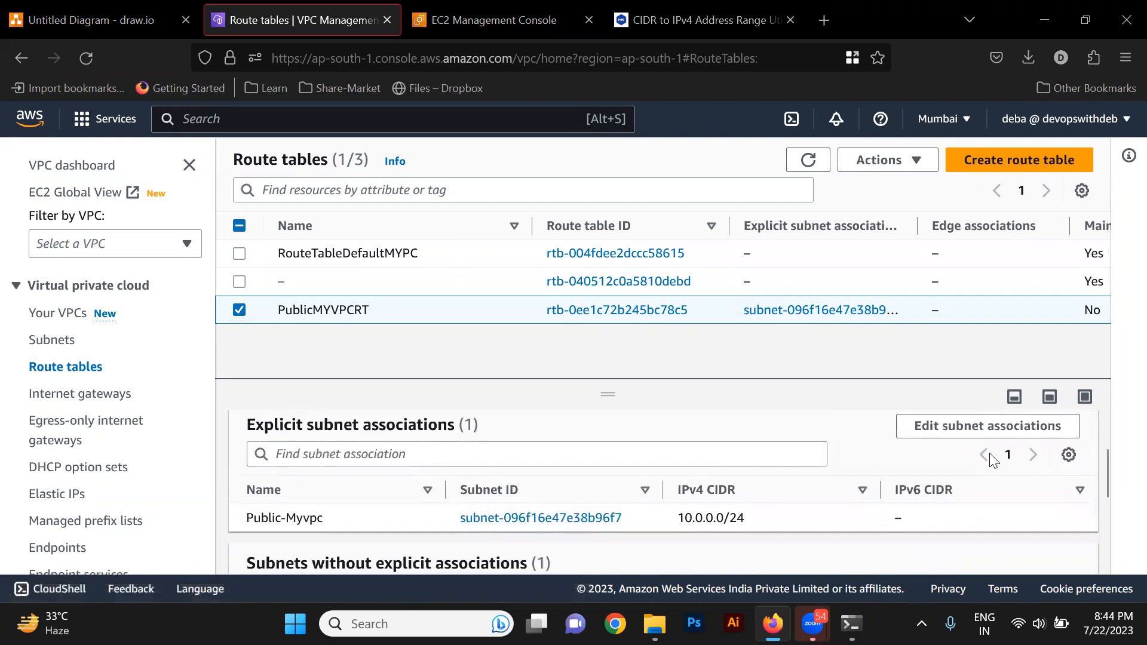
click(990, 426)
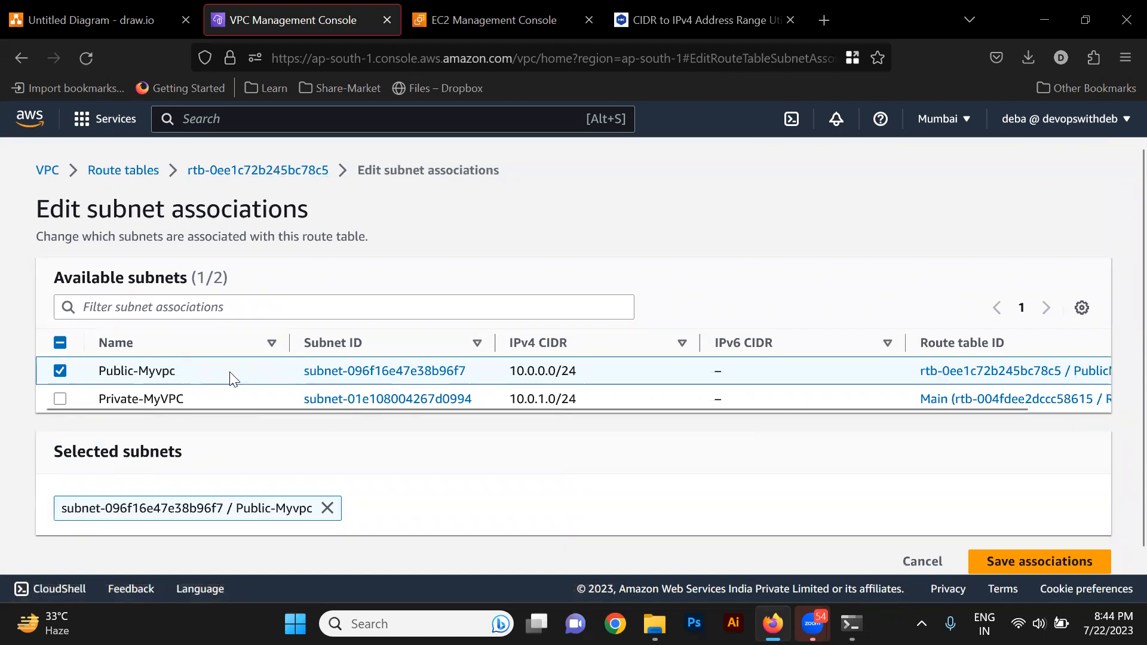
click(123, 170)
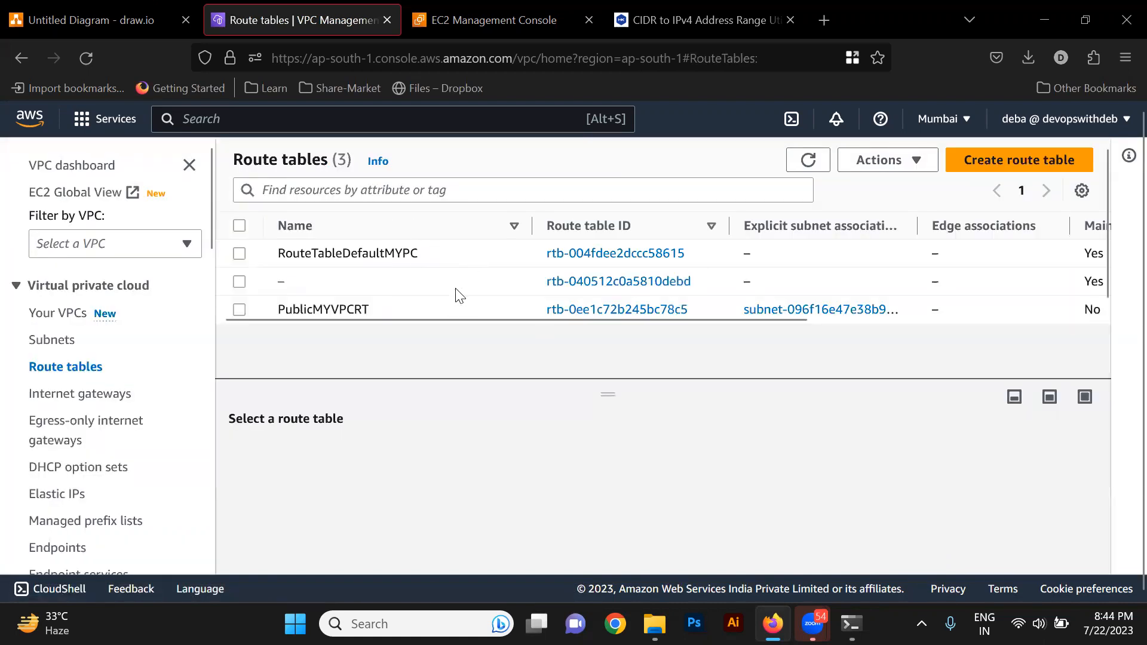
Compare the explicit subnet associations of the PublicMYVPCRT and RouteTableDefaultMYPC route tables.
click(465, 310)
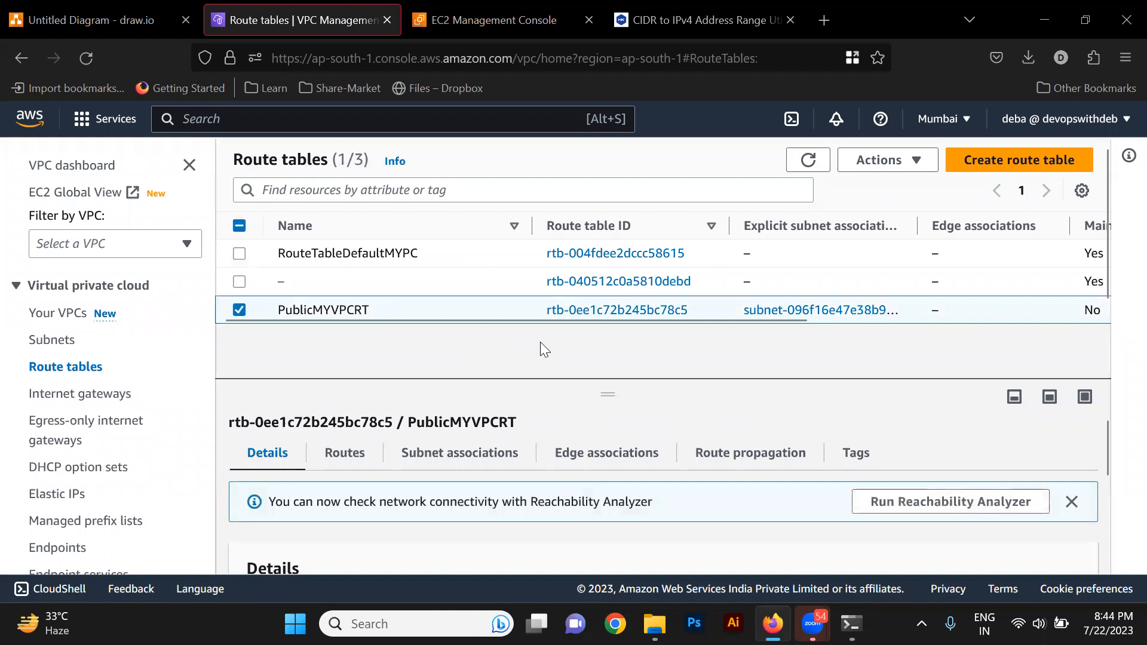
click(482, 461)
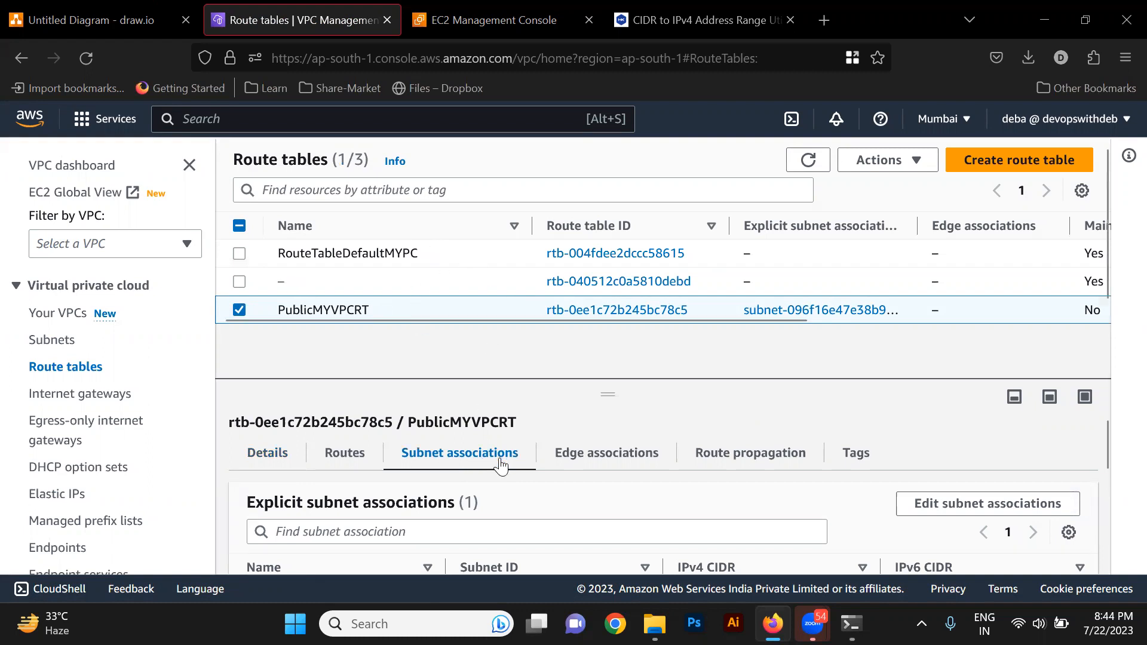
scroll(501, 458, down, 2)
scroll(501, 458, up, 2)
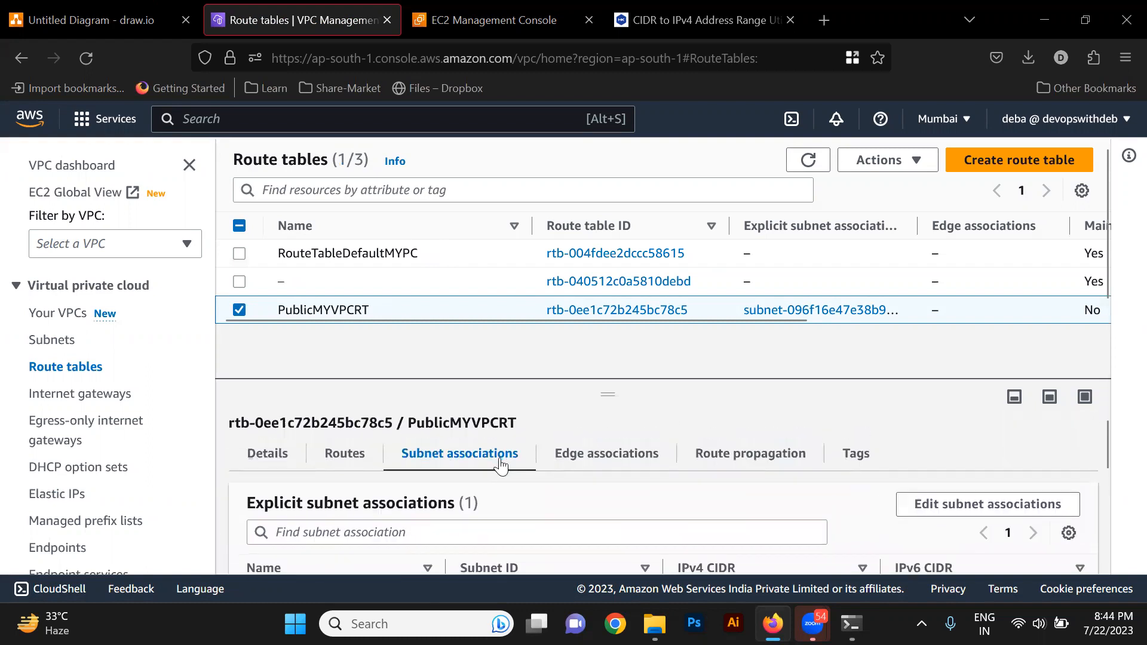
click(490, 254)
scroll(525, 526, down, 4)
scroll(442, 480, up, 1)
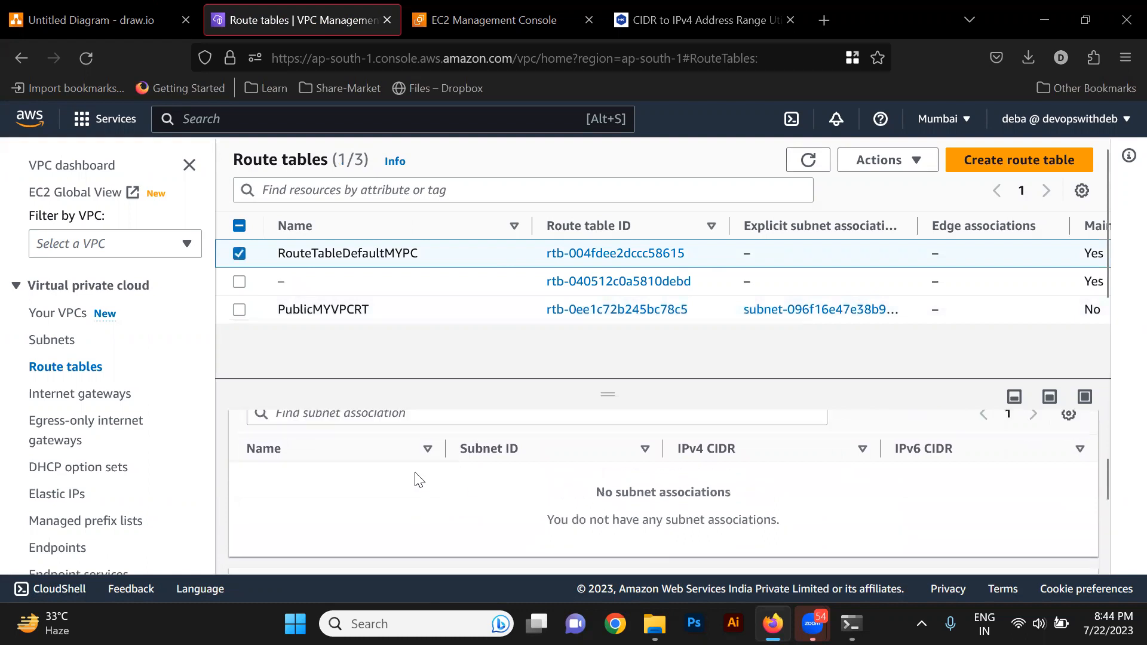
scroll(418, 480, up, 1)
scroll(416, 472, up, 1)
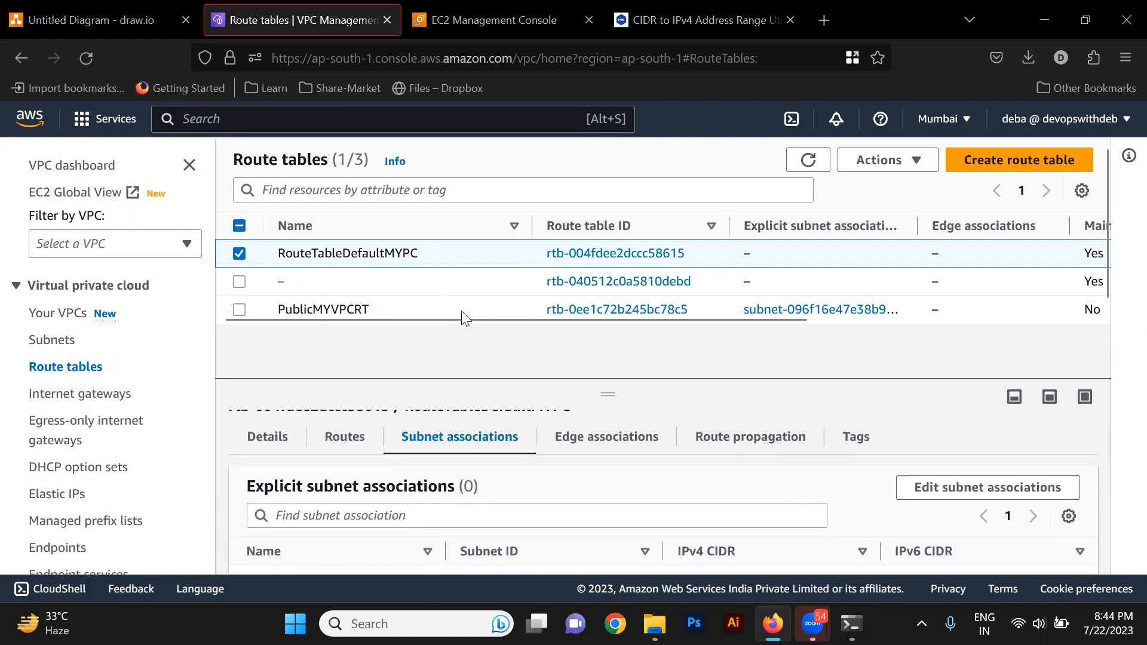
Review both the explicit associations and the subnets without explicit associations for the PublicMYVPCRT route table.
click(491, 304)
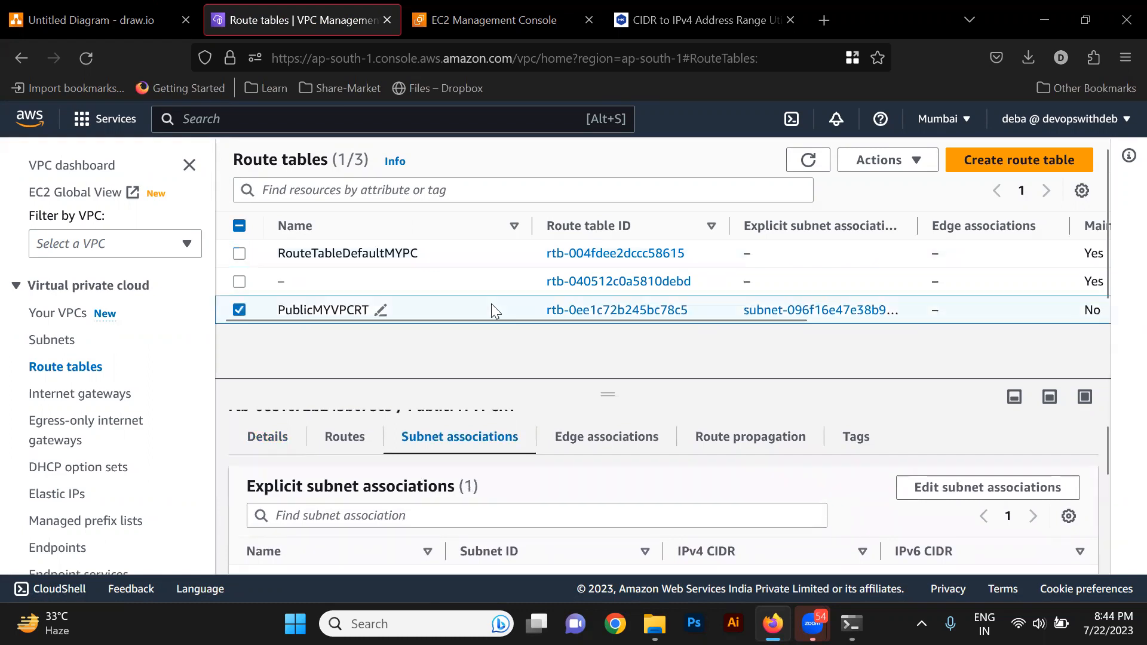
scroll(447, 520, down, 3)
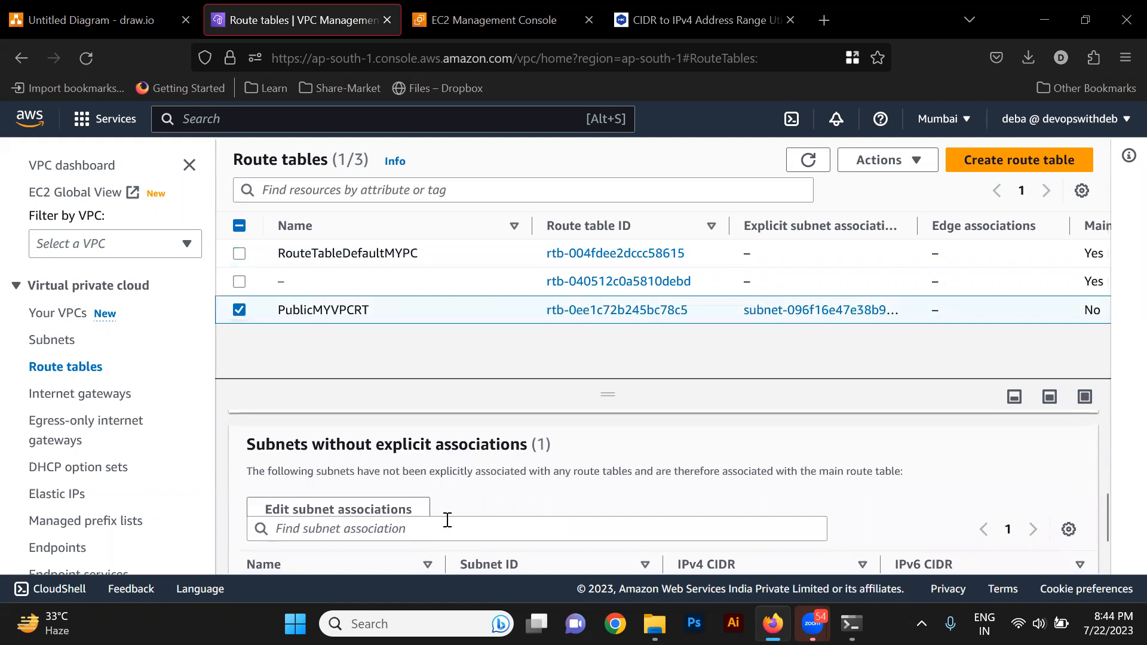
scroll(447, 520, up, 1)
scroll(447, 520, down, 3)
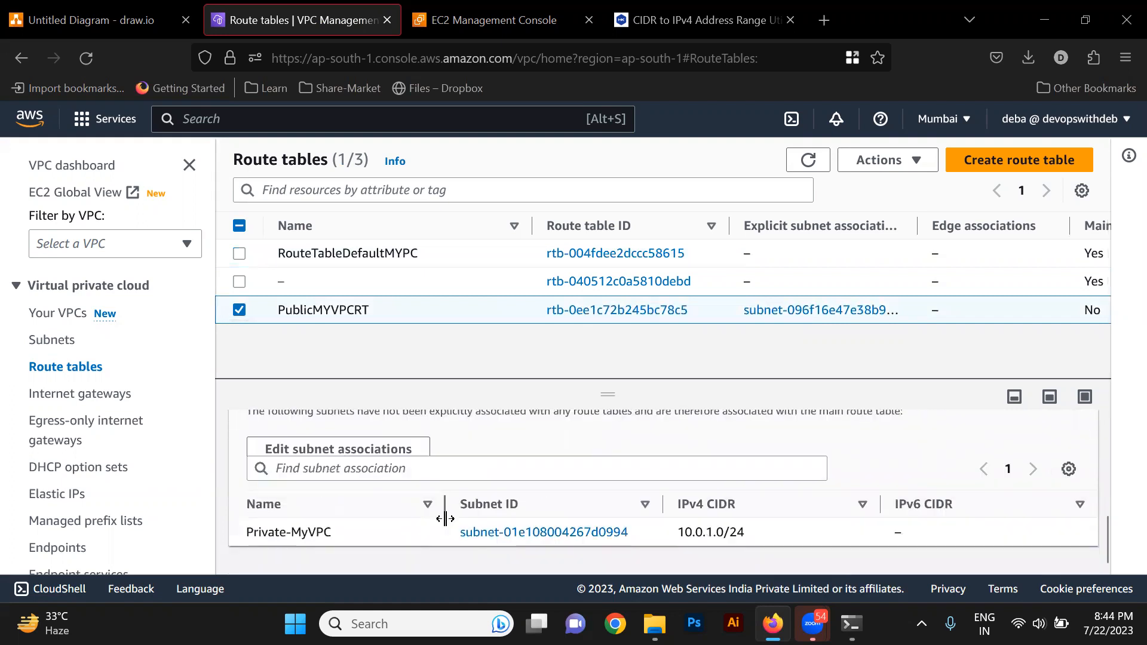
scroll(447, 520, up, 1)
scroll(447, 520, up, 5)
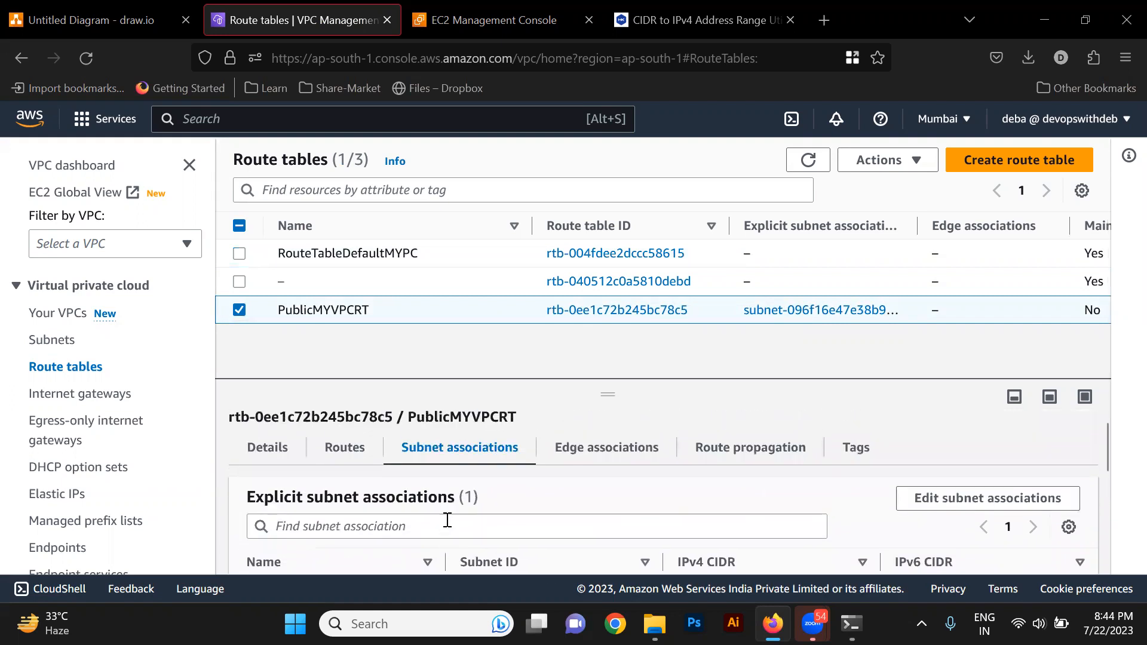
Open the routes of PublicMYVPCRT for editing and add a route with destination 0.0.0.0/0.
click(345, 460)
scroll(345, 461, down, 3)
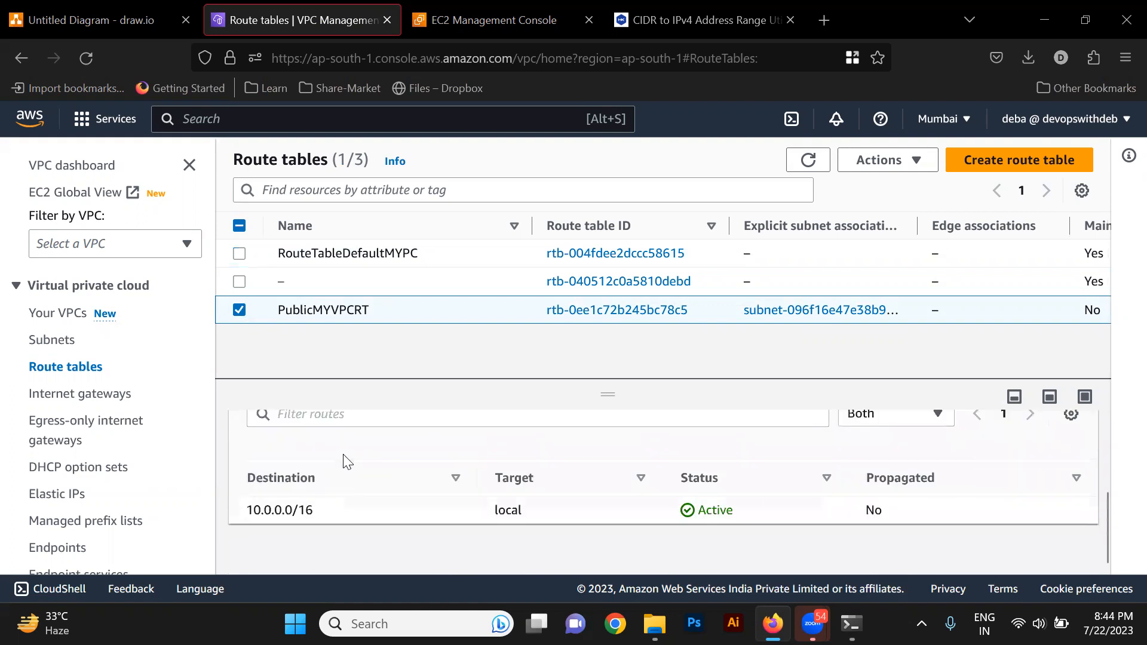
scroll(770, 483, up, 1)
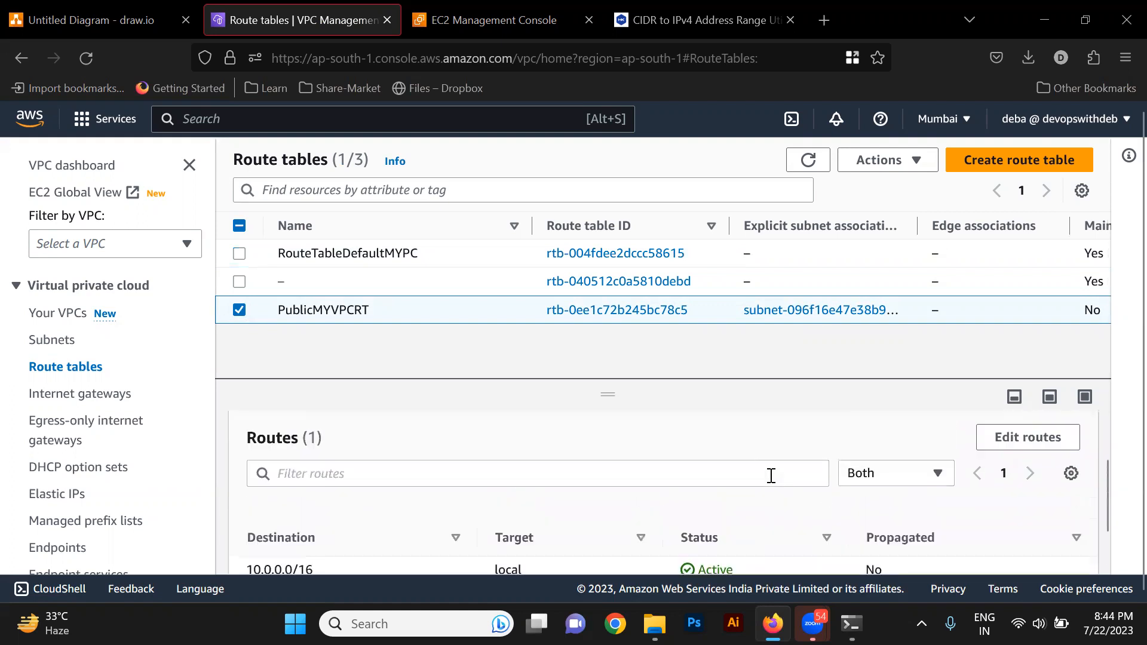
click(1027, 436)
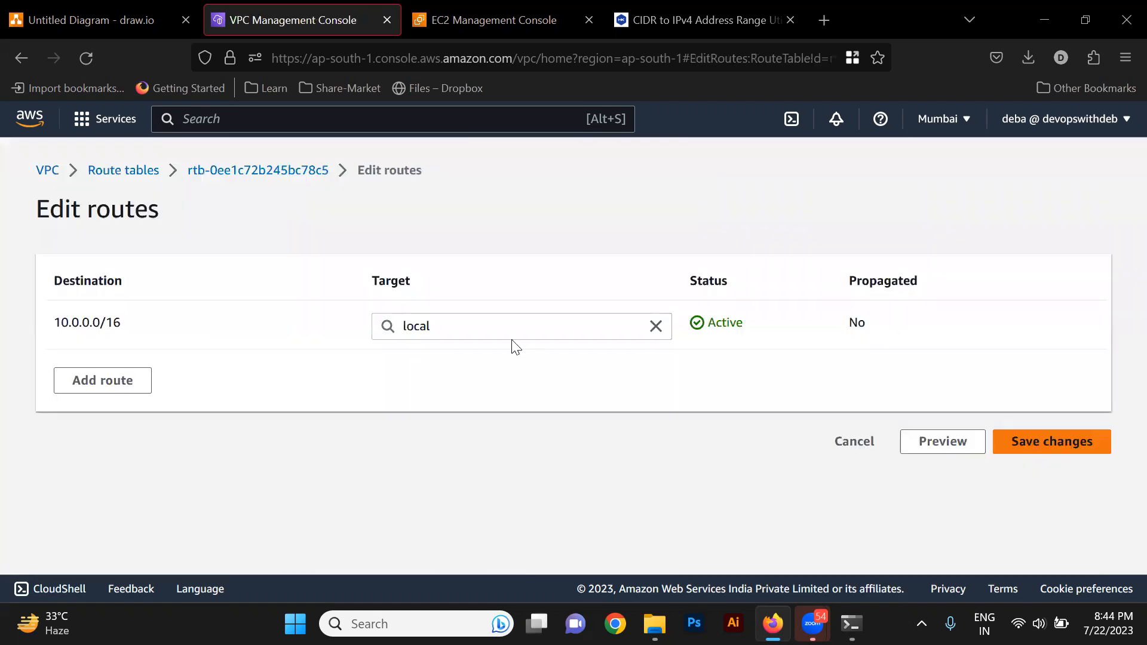
click(113, 379)
click(117, 369)
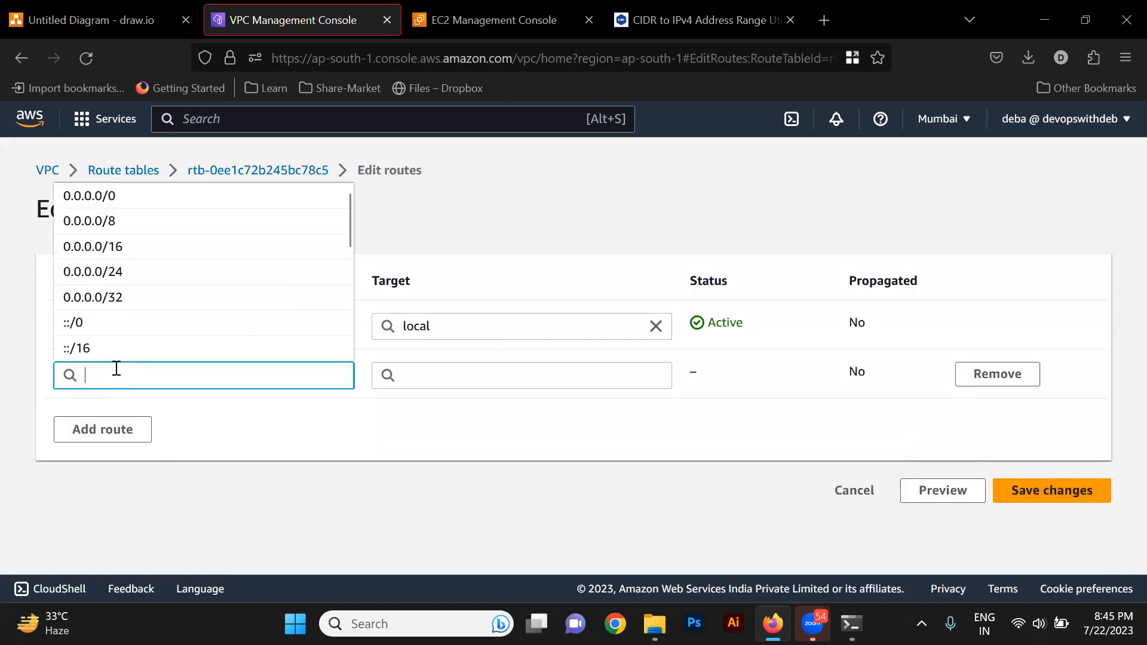
text(0.)
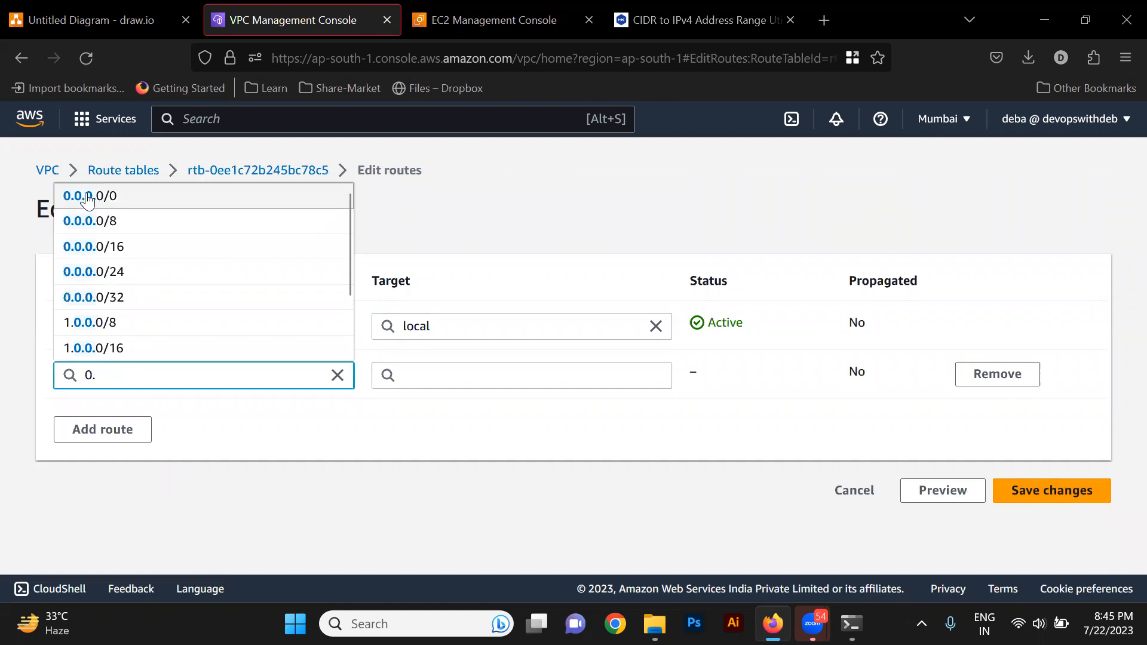
click(84, 193)
click(314, 433)
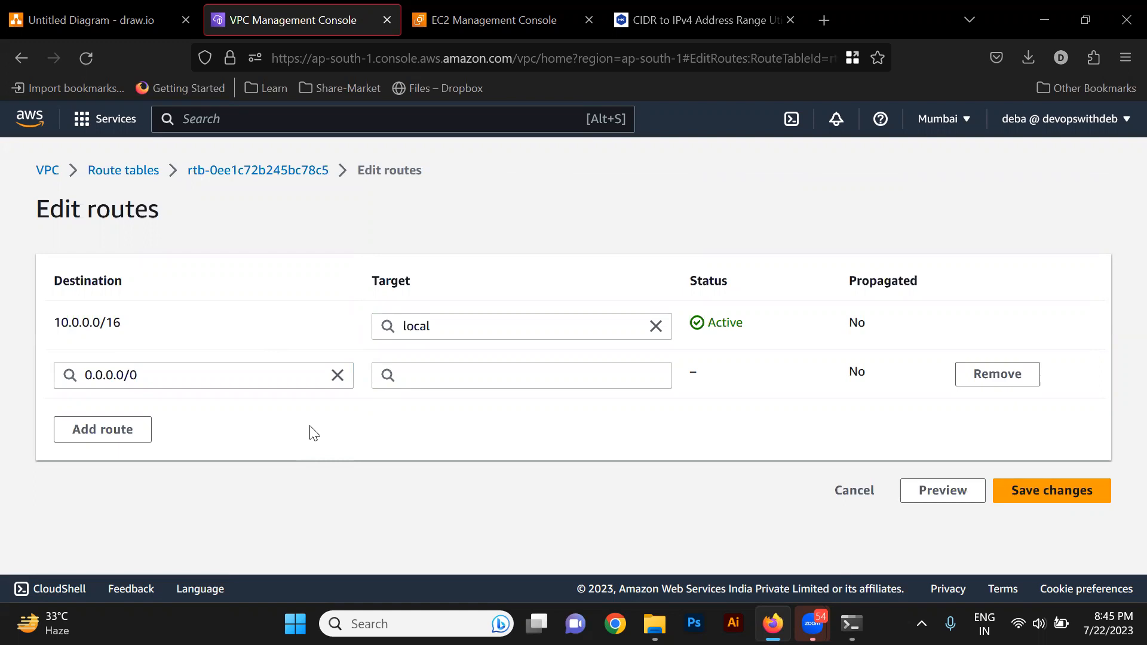
Set the 0.0.0.0/0 route's target to the MyIGW internet gateway and save the route changes.
click(443, 377)
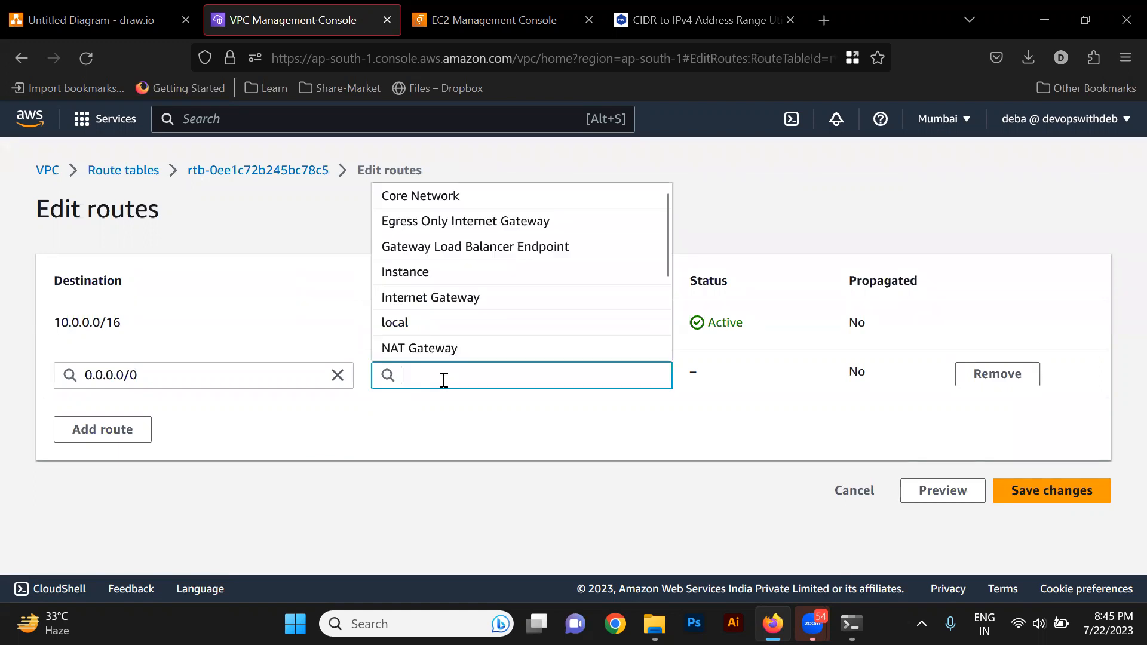
click(441, 298)
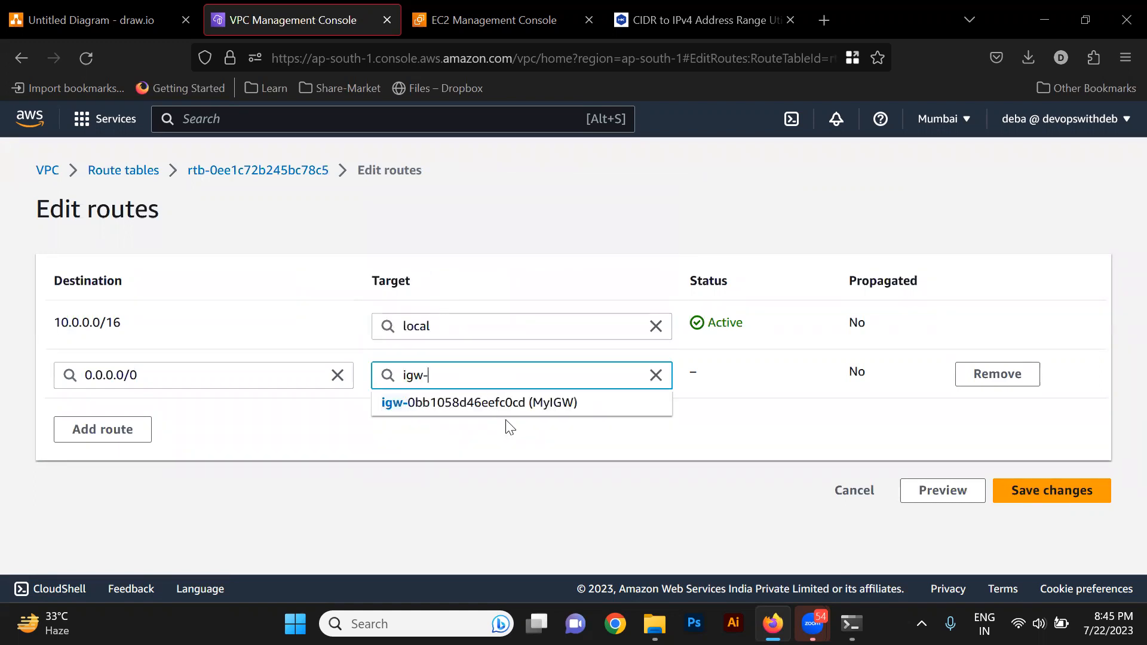
click(547, 409)
click(1065, 487)
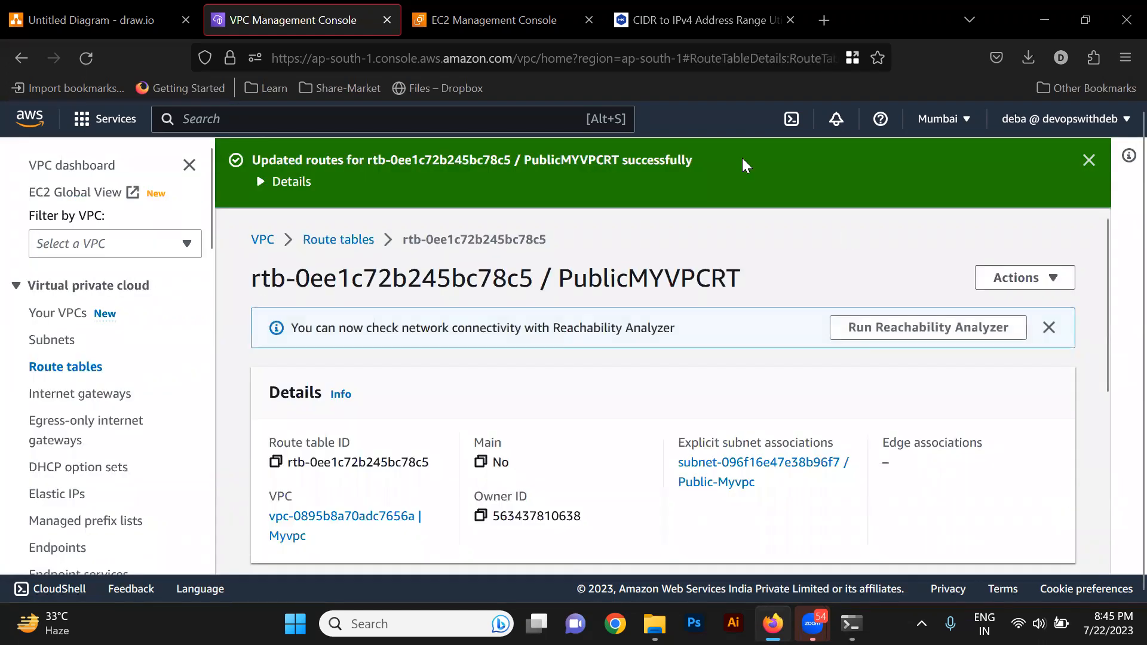
Return to the list of route tables and check the routes of PublicMYVPCRT.
click(342, 242)
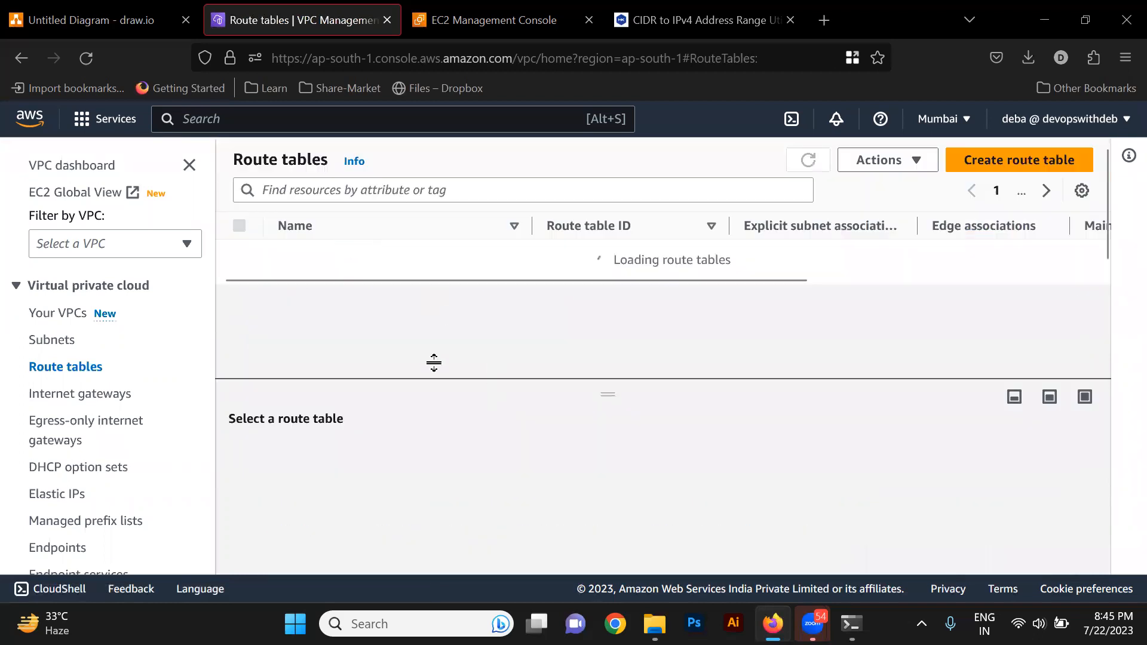
click(418, 306)
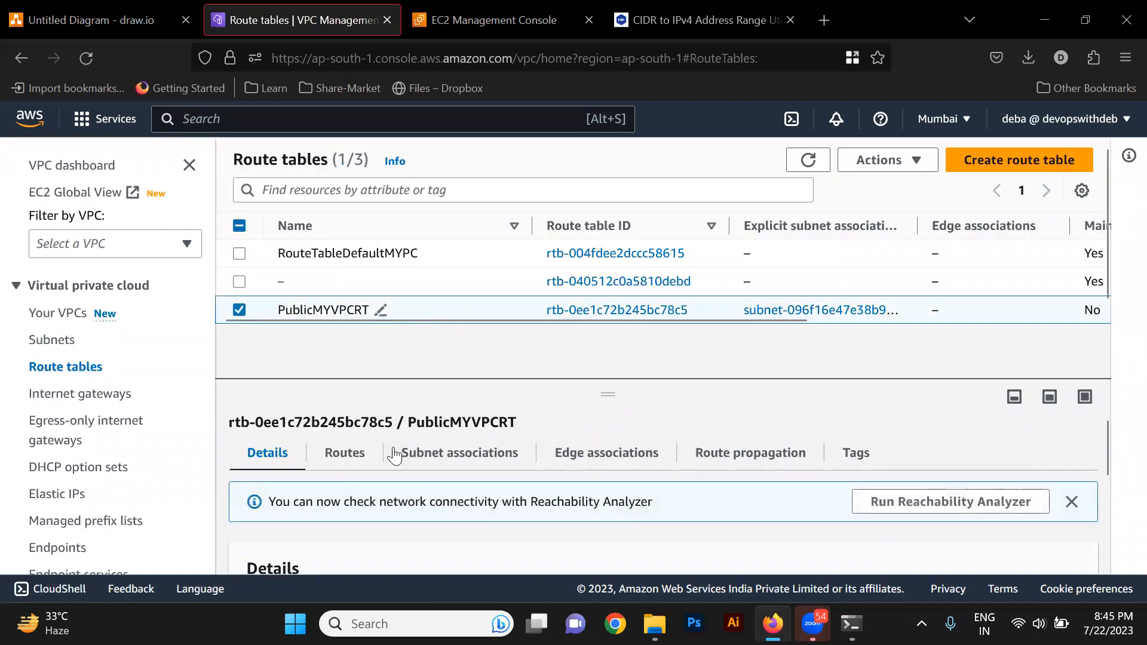
click(344, 452)
scroll(345, 454, down, 3)
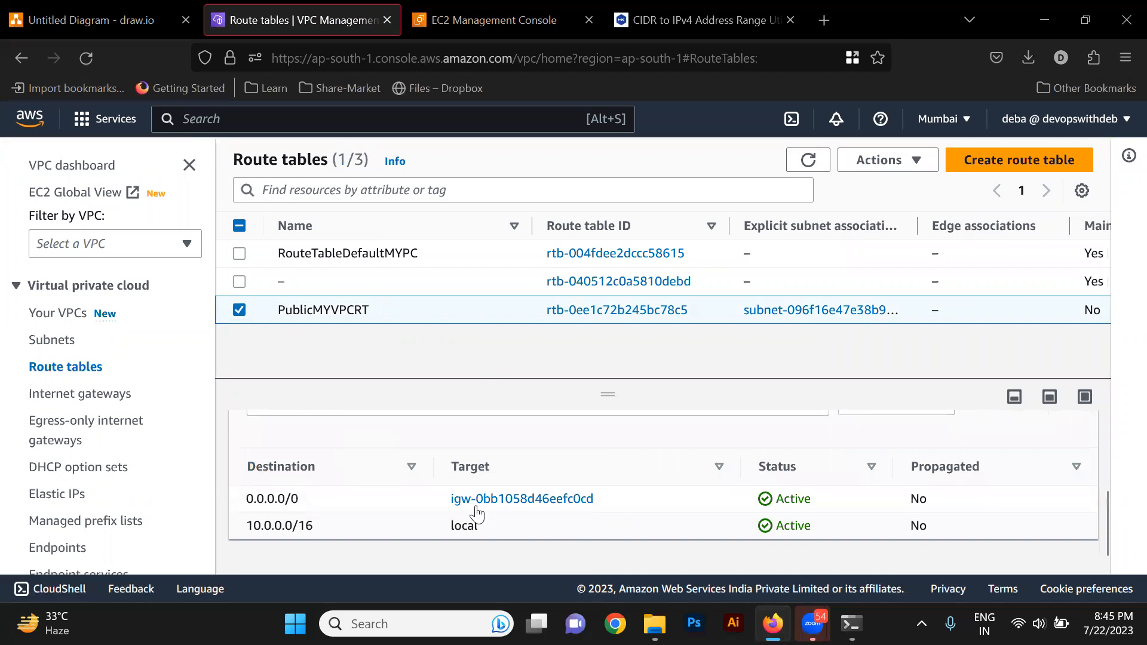
Check which subnet is explicitly associated with the PublicMYVPCRT route table.
scroll(460, 508, up, 3)
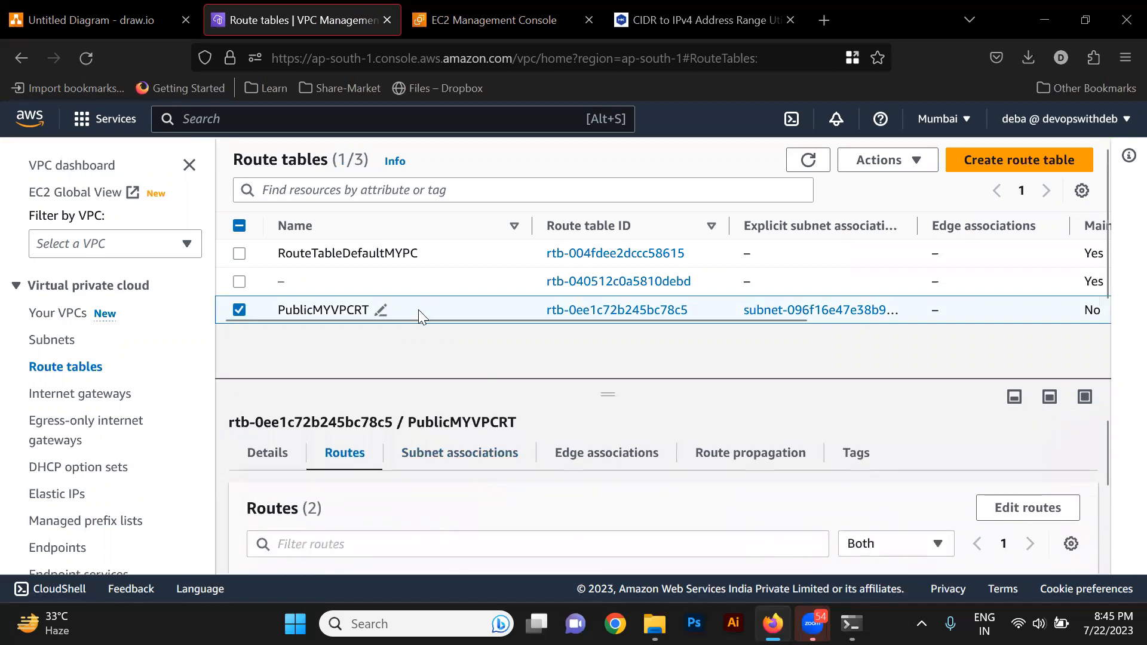
click(481, 454)
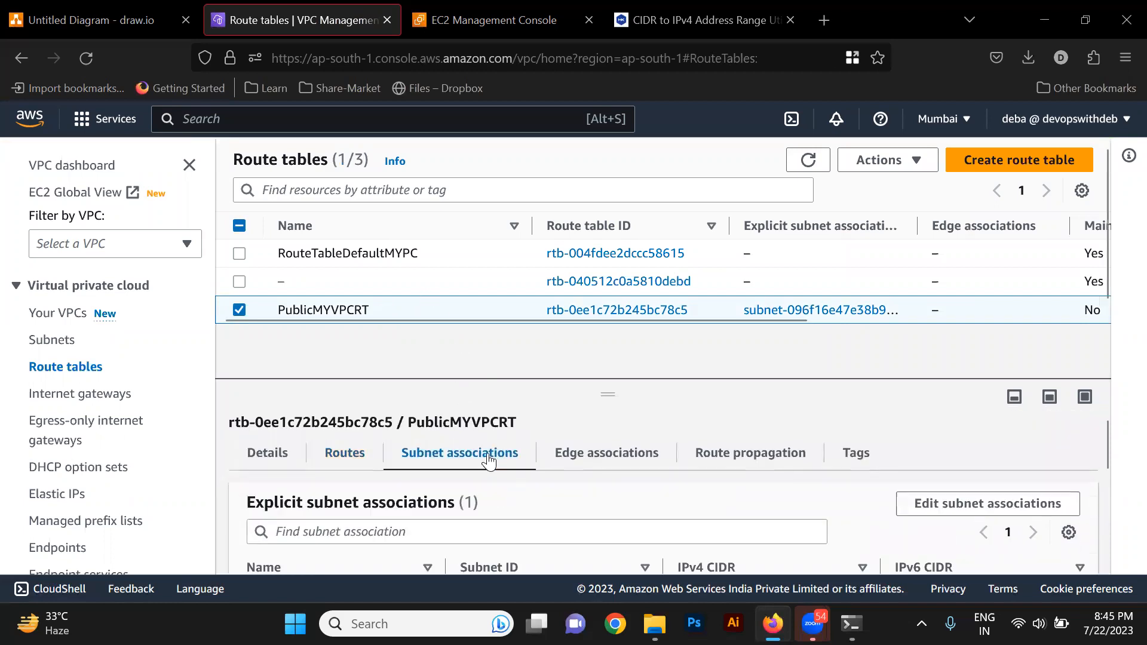
scroll(495, 502, down, 1)
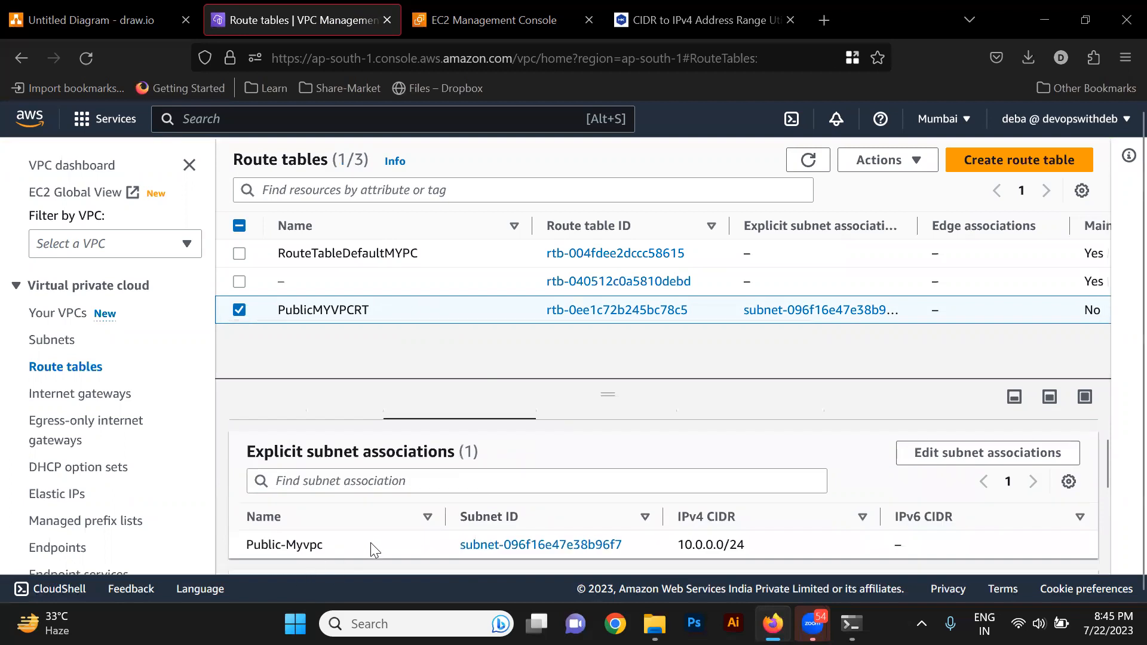
Return to the EC2 instances, refresh the list and open the details of the Test instance.
click(471, 27)
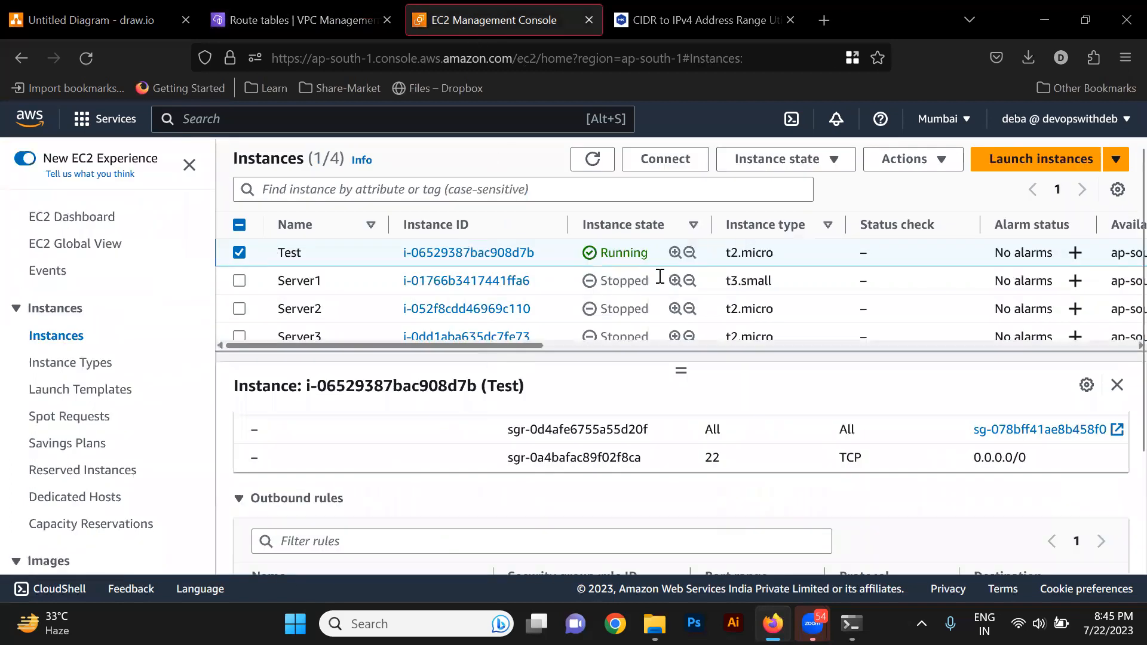
scroll(459, 545, up, 5)
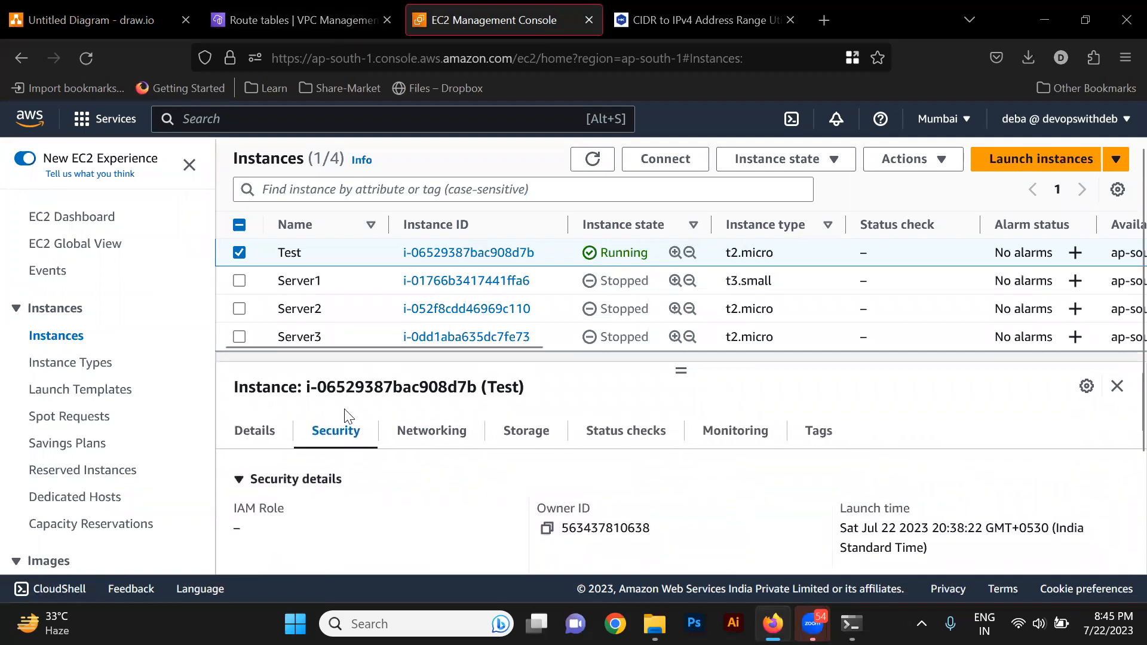
click(257, 432)
click(592, 159)
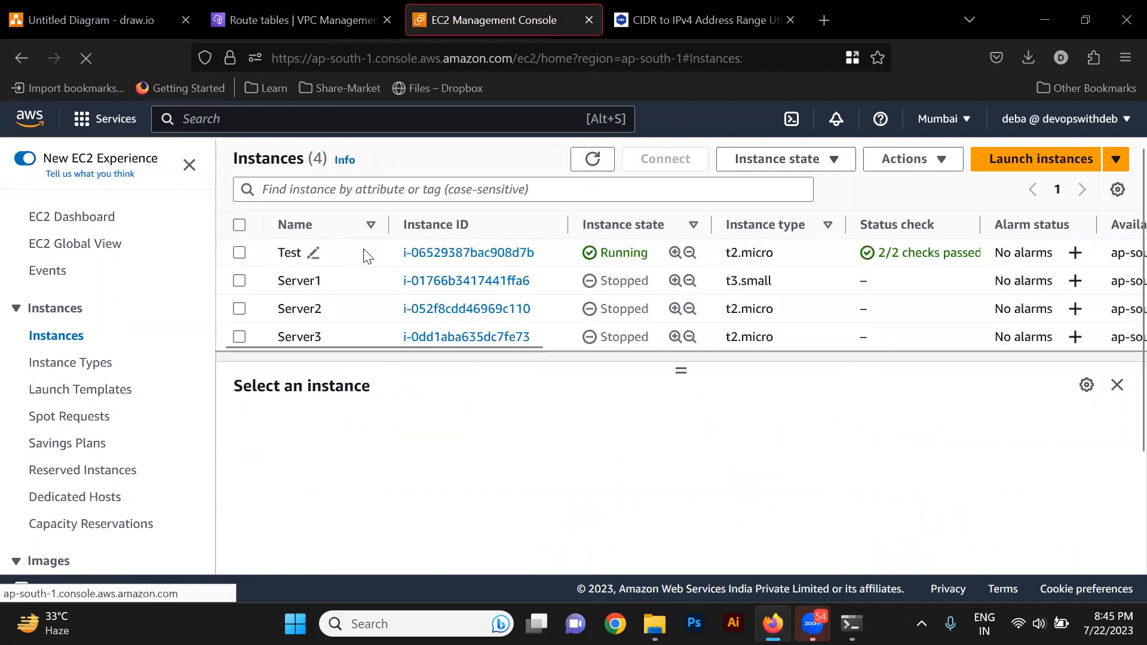
click(367, 256)
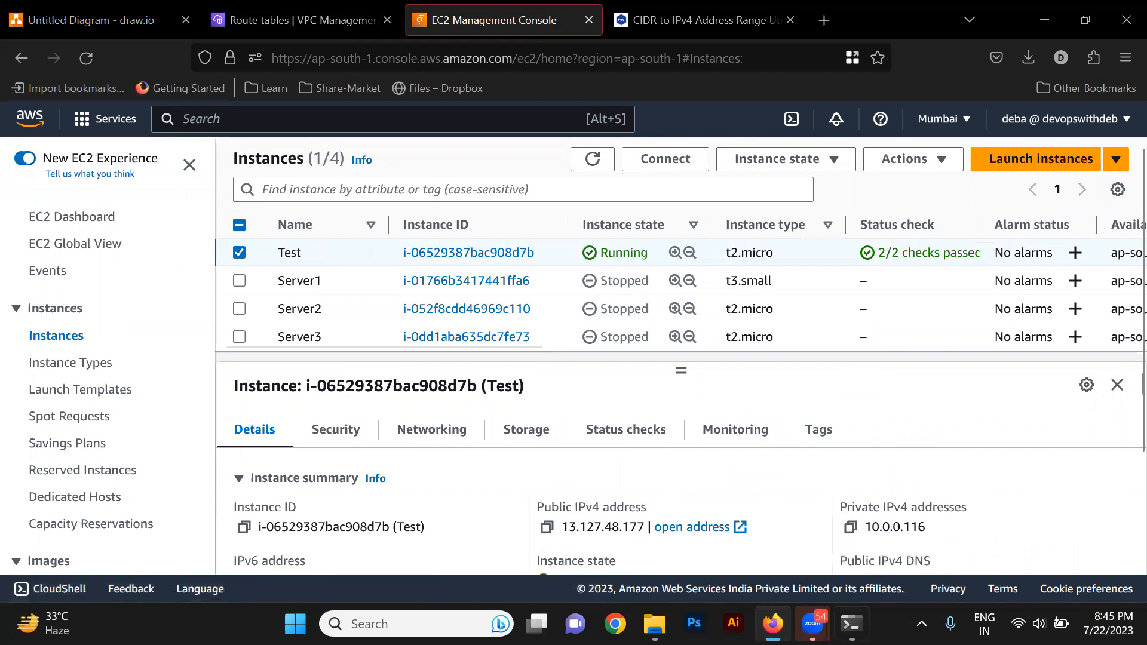
click(851, 624)
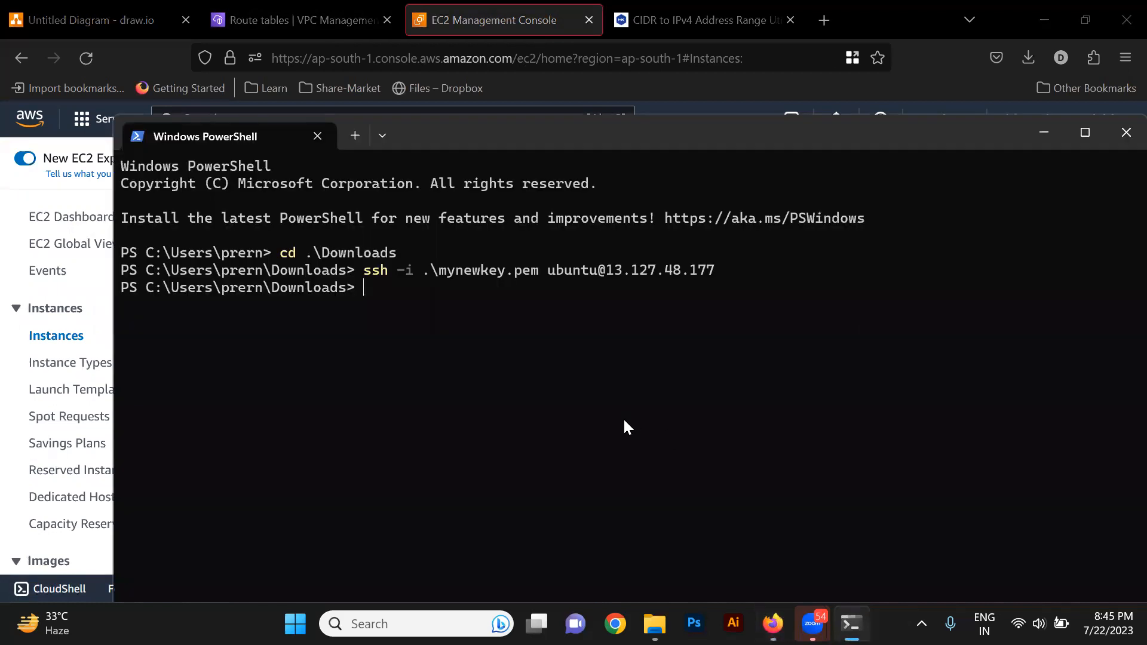
key(Up)
key(Return)
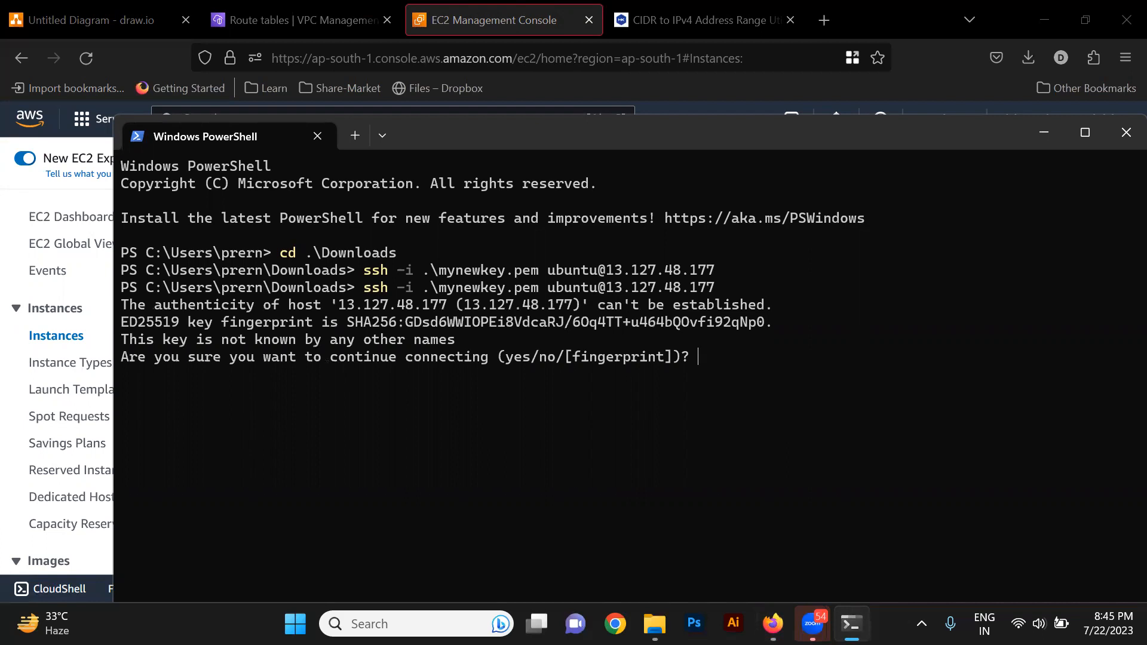
text(yes)
key(Return)
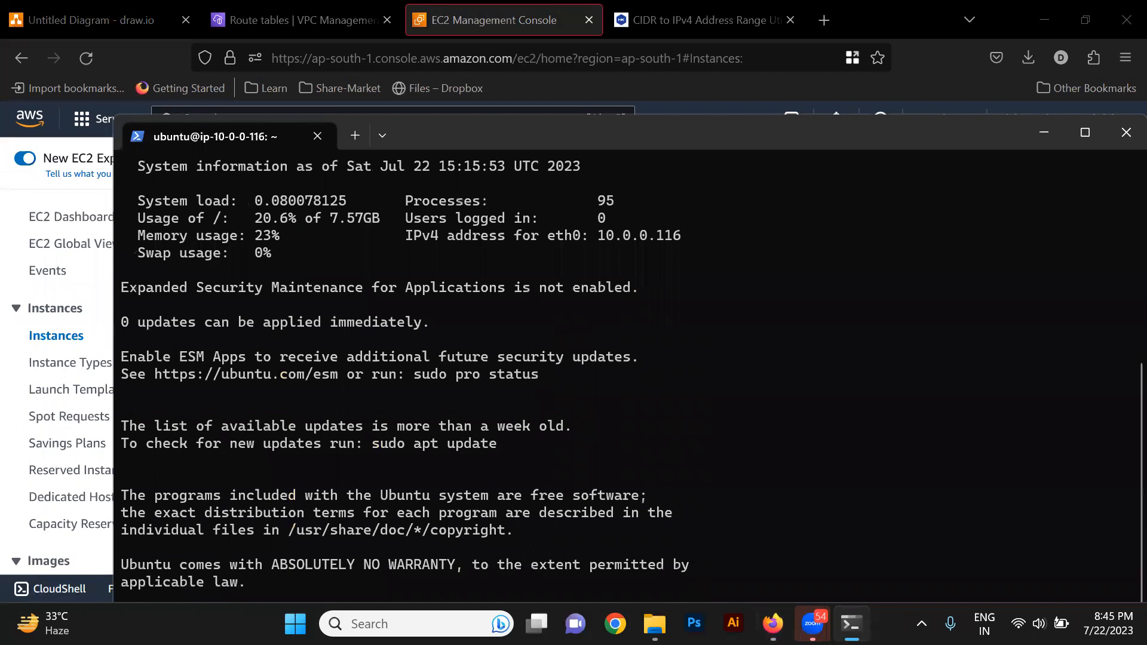
Move the terminal window higher on the desktop and list the instance's home directory with ls.
drag(476, 132, 461, 52)
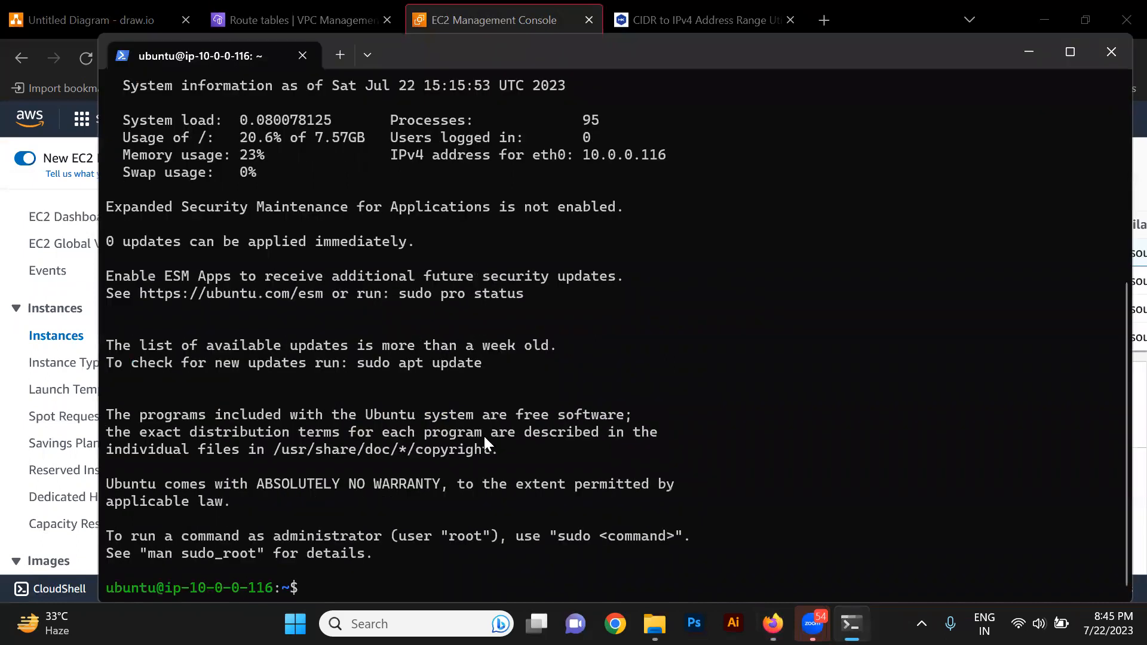
key(Return)
text(ls)
key(Return)
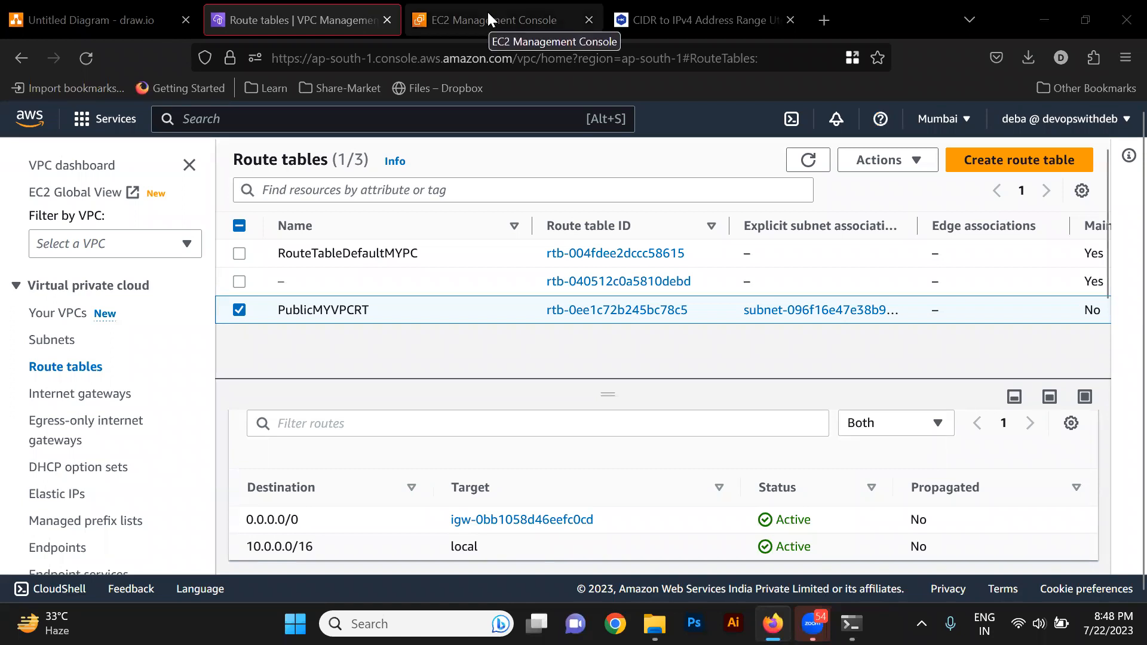
key(alt+Tab)
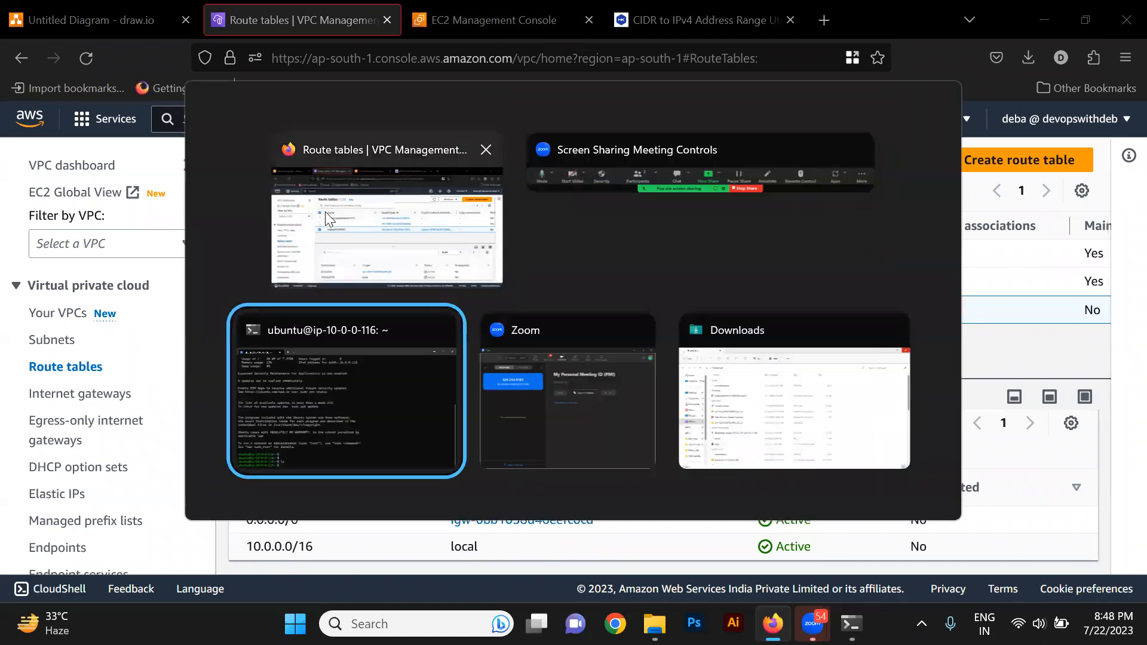
click(423, 388)
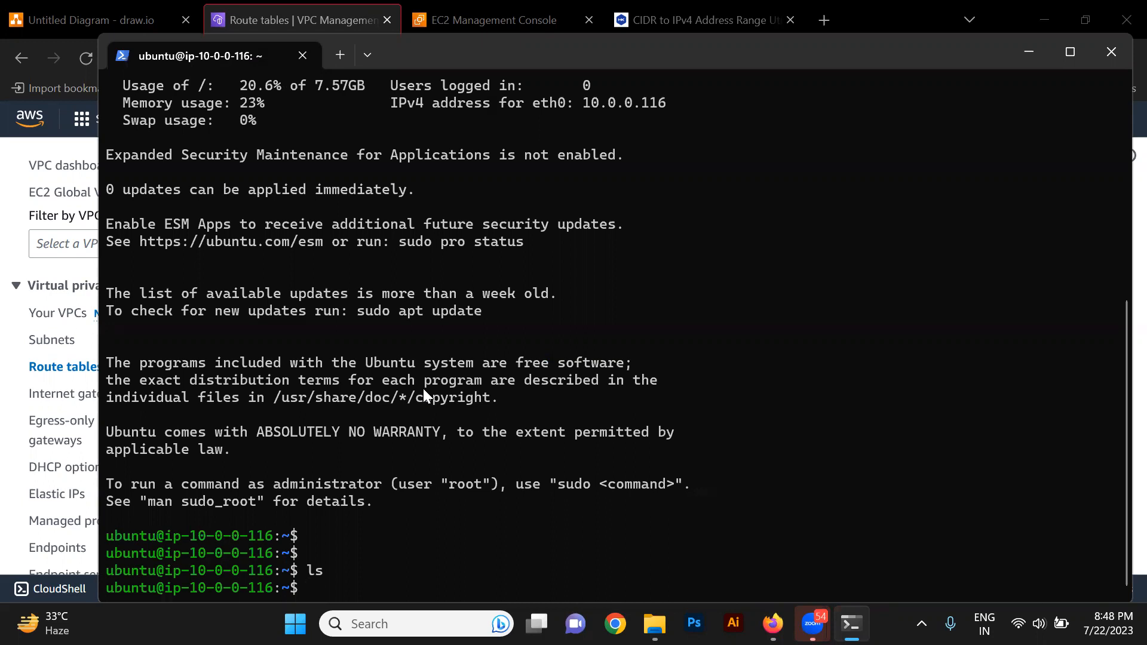
click(522, 3)
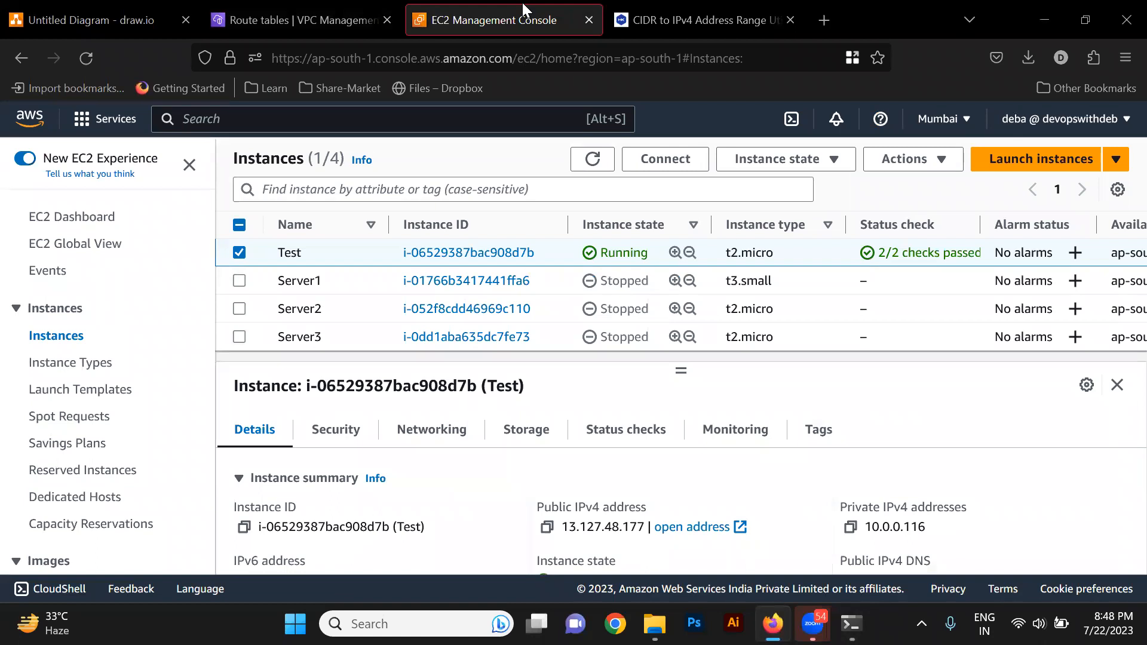
In the VPC console's subnets, review the route table and routes of the Public-Myvpc subnet.
click(284, 13)
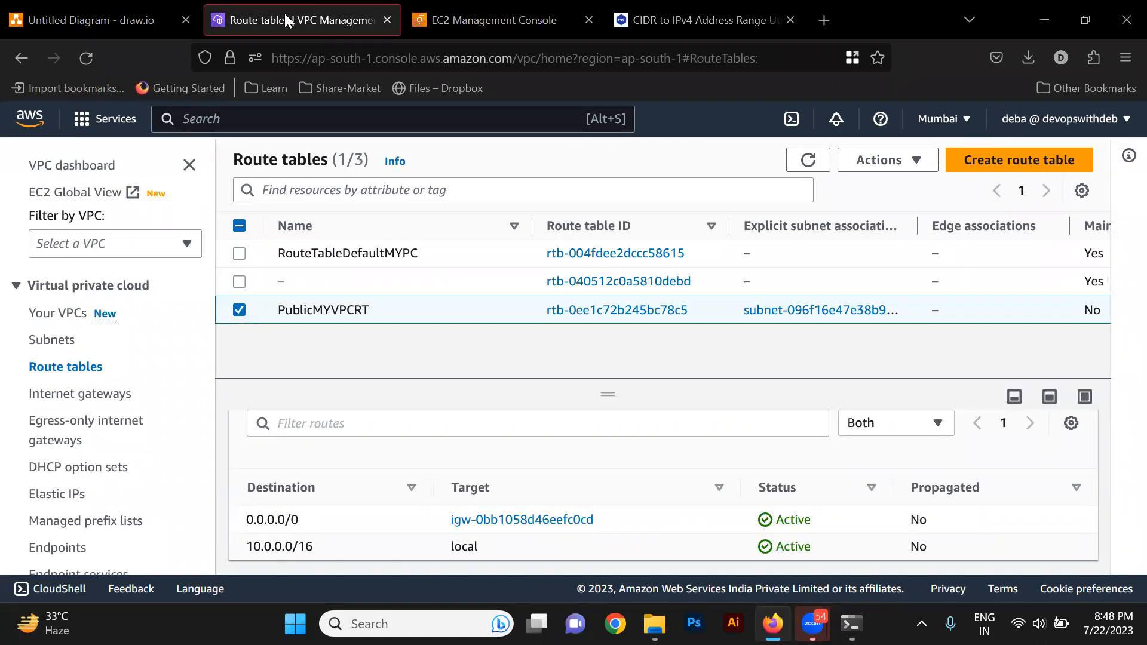
click(67, 347)
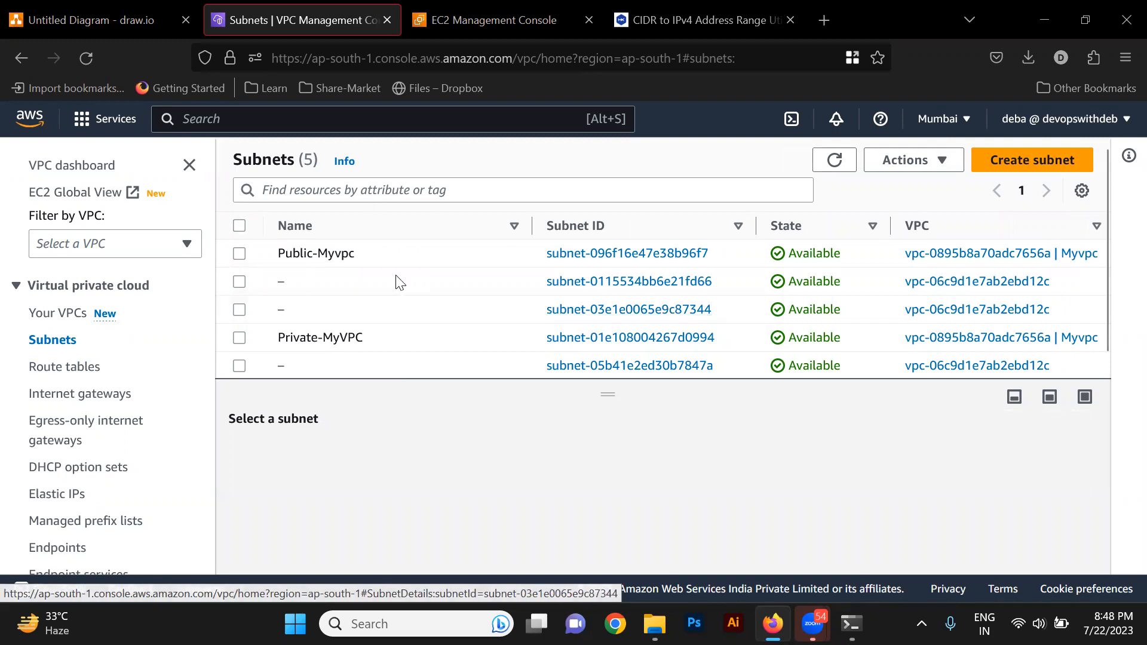
click(406, 261)
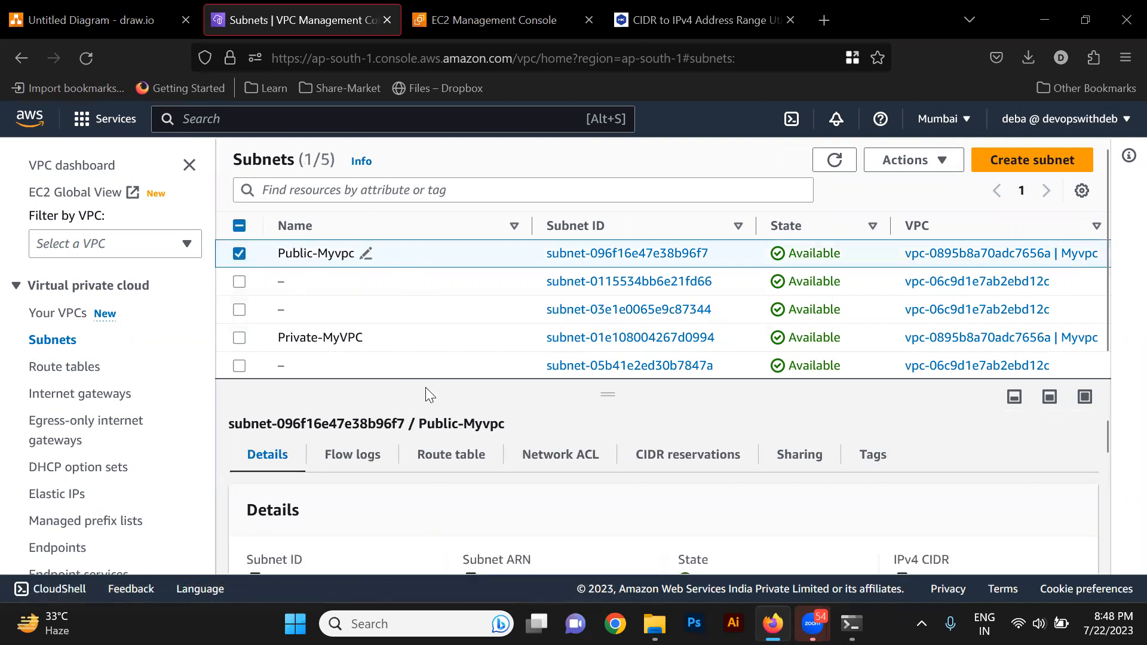
click(450, 466)
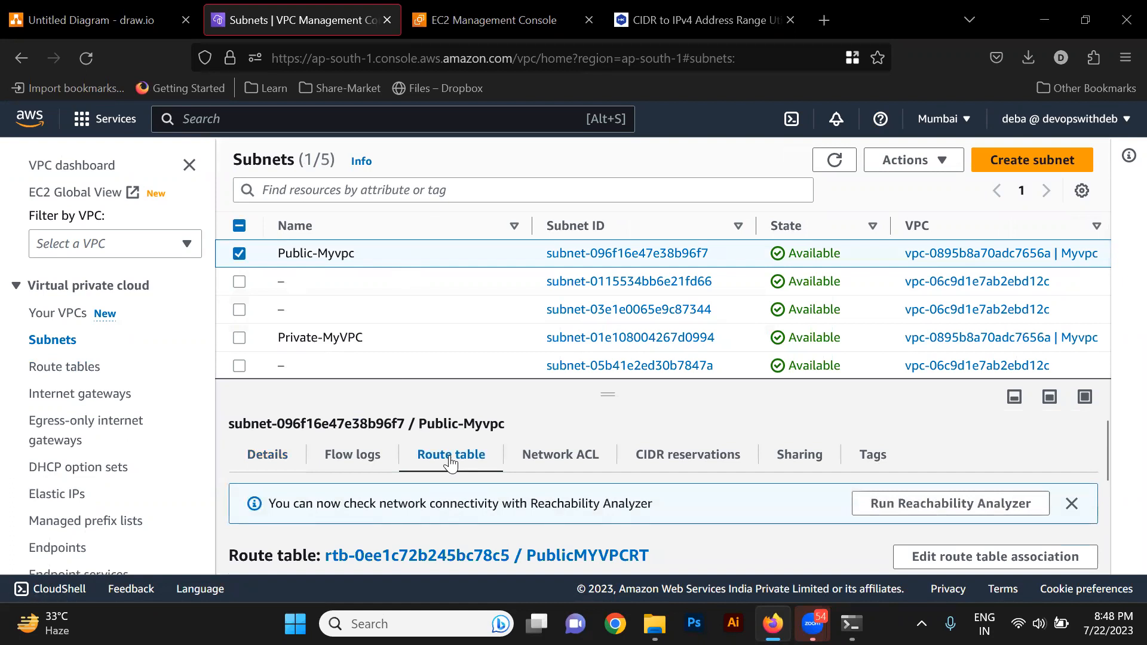
scroll(451, 466, down, 2)
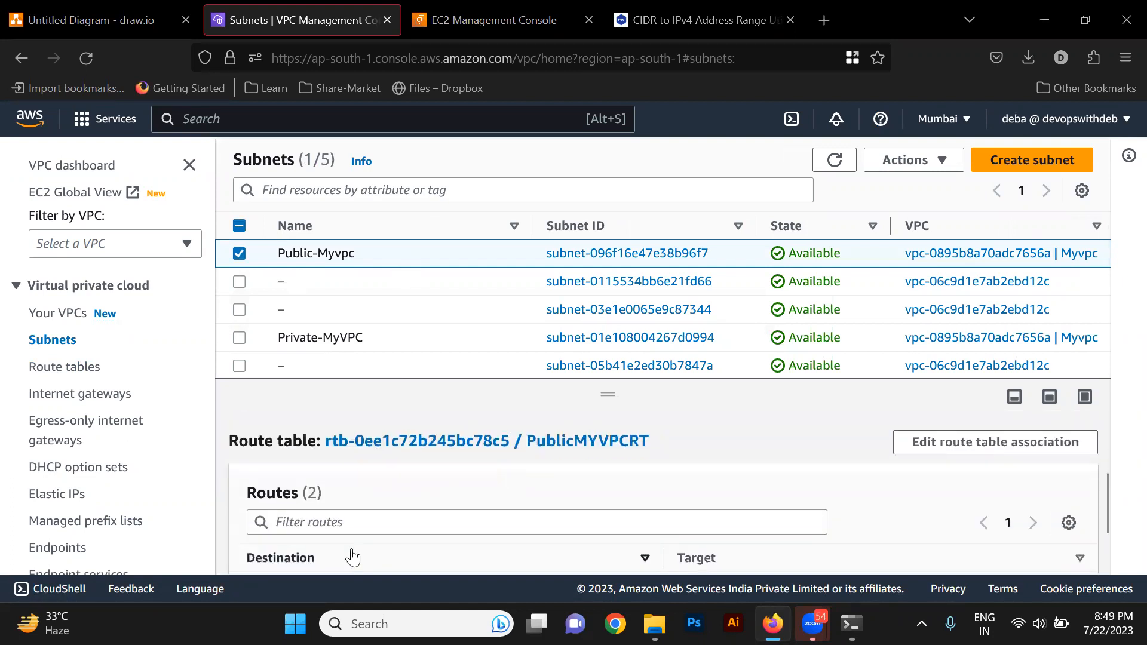
scroll(356, 557, down, 1)
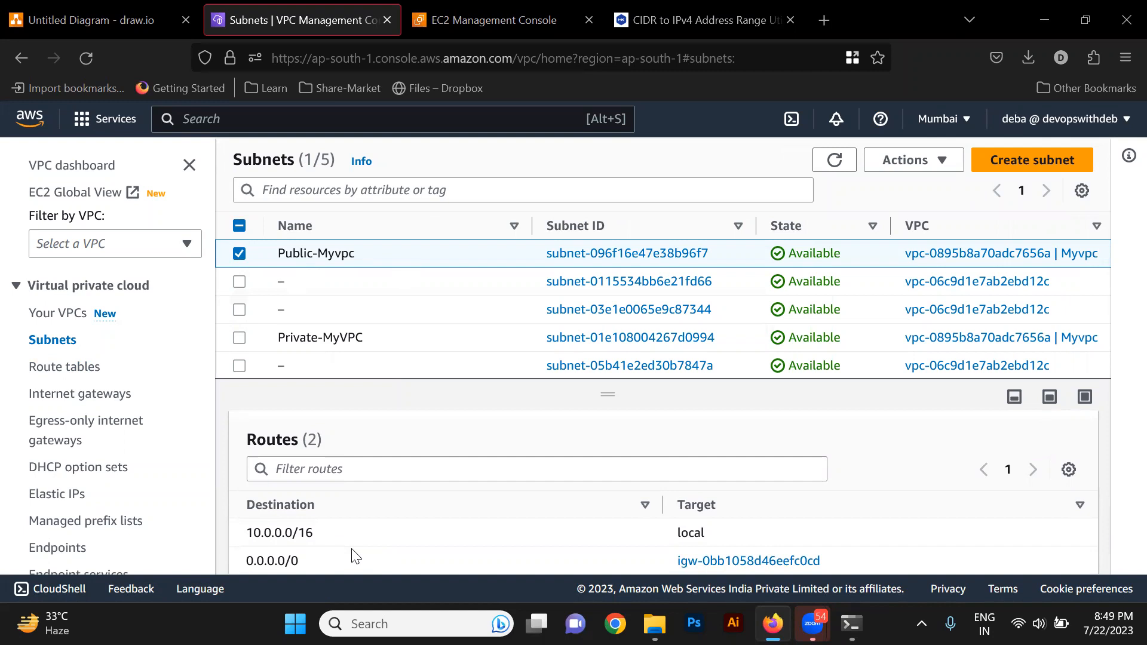
Return to the SSH session on the Test instance and switch to the root shell with sudo su -.
click(449, 8)
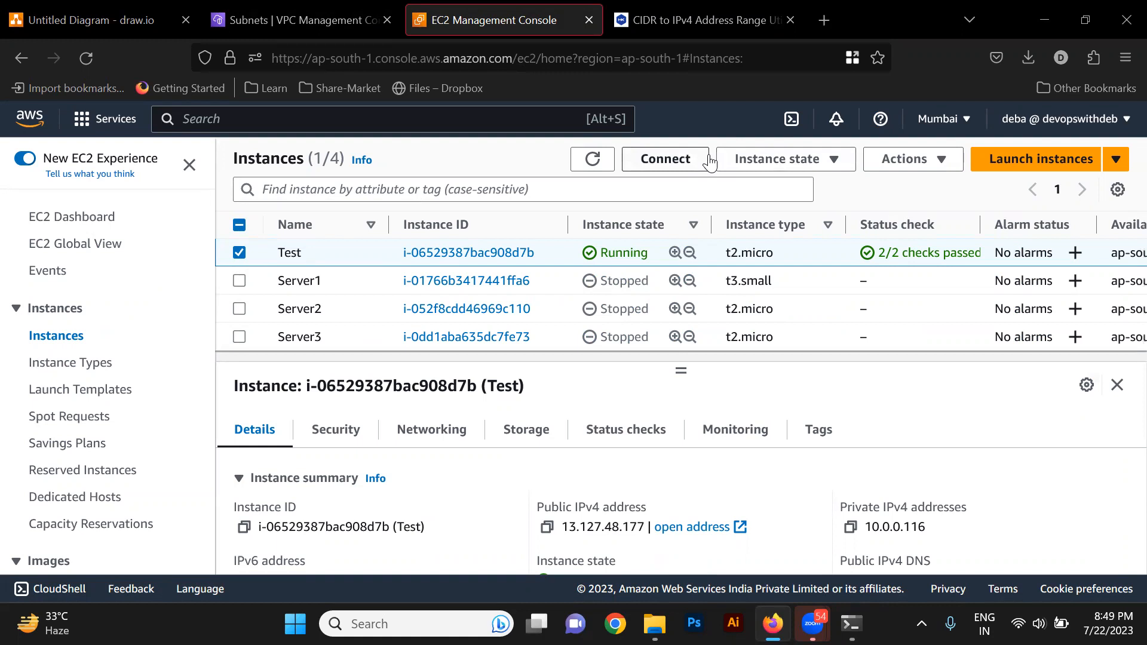
key(alt+Tab)
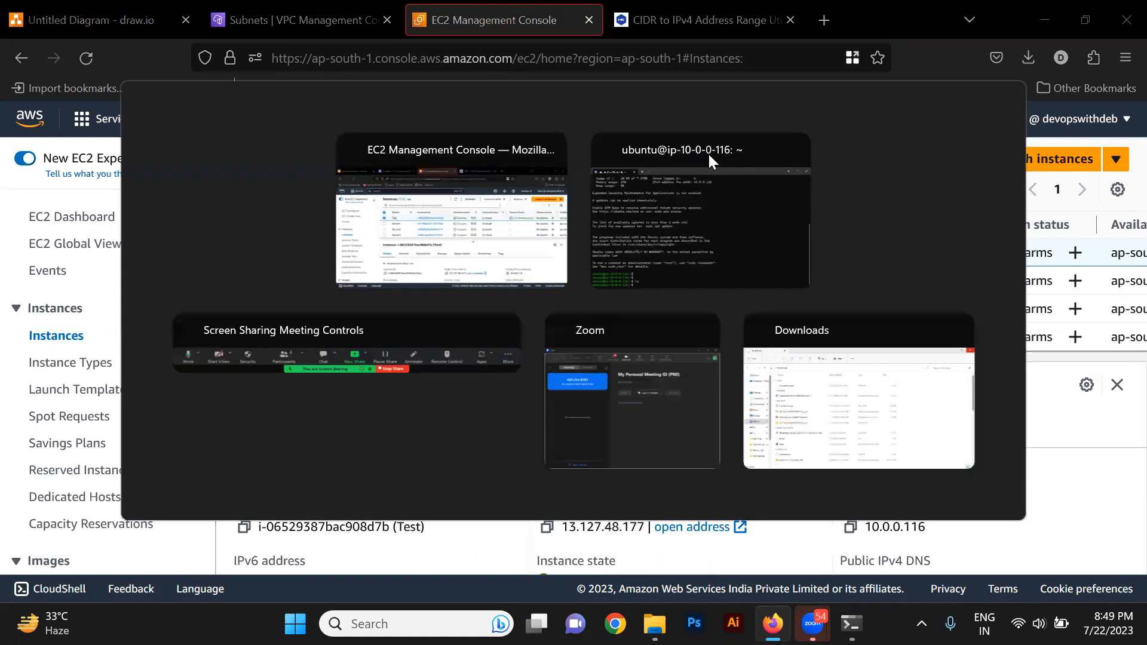
text(sudo su -)
key(Return)
Test the instance's outbound internet access by pinging google.com, and stop the ping after several replies.
text(ping )
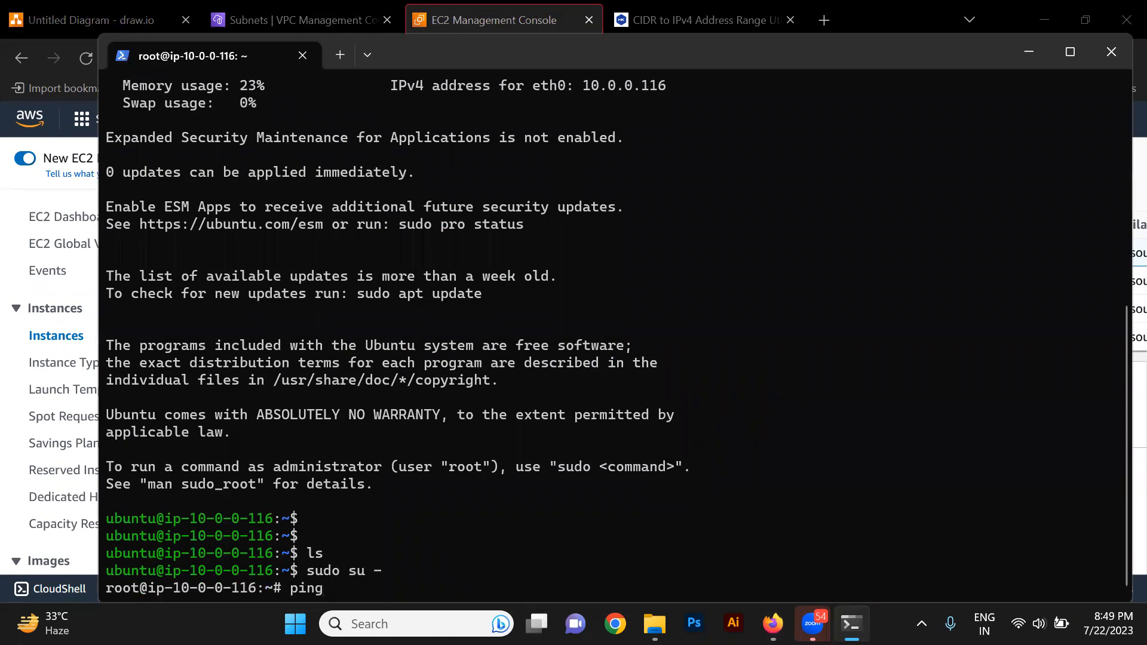
text(google.com)
key(Return)
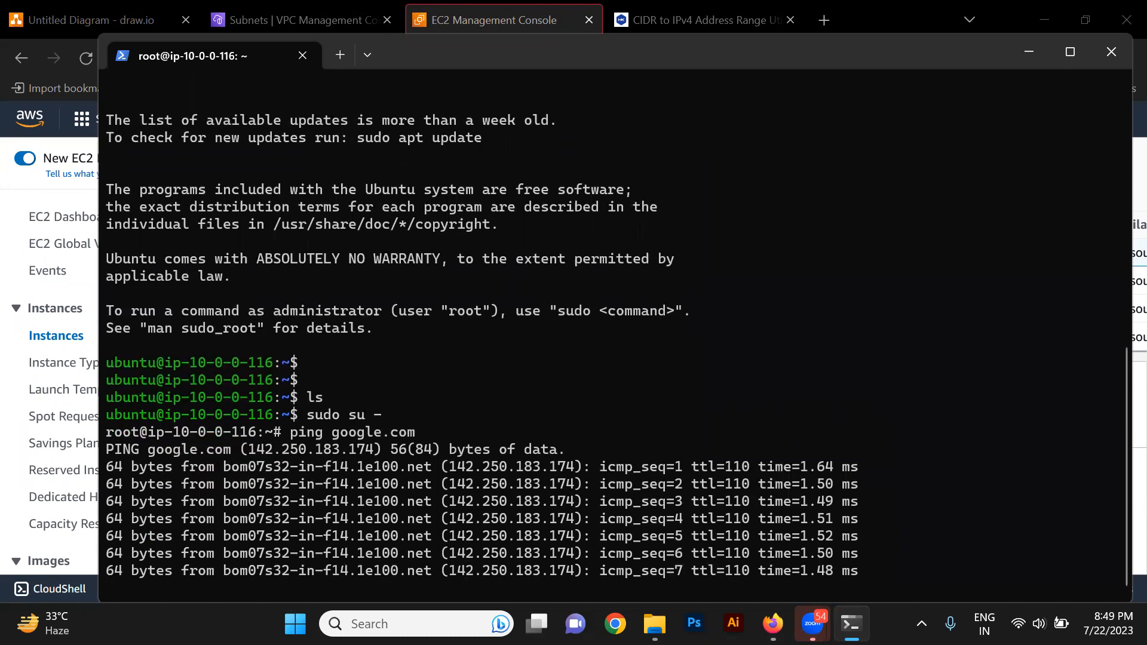
key(ctrl+c)
key(Return)
key(Return)
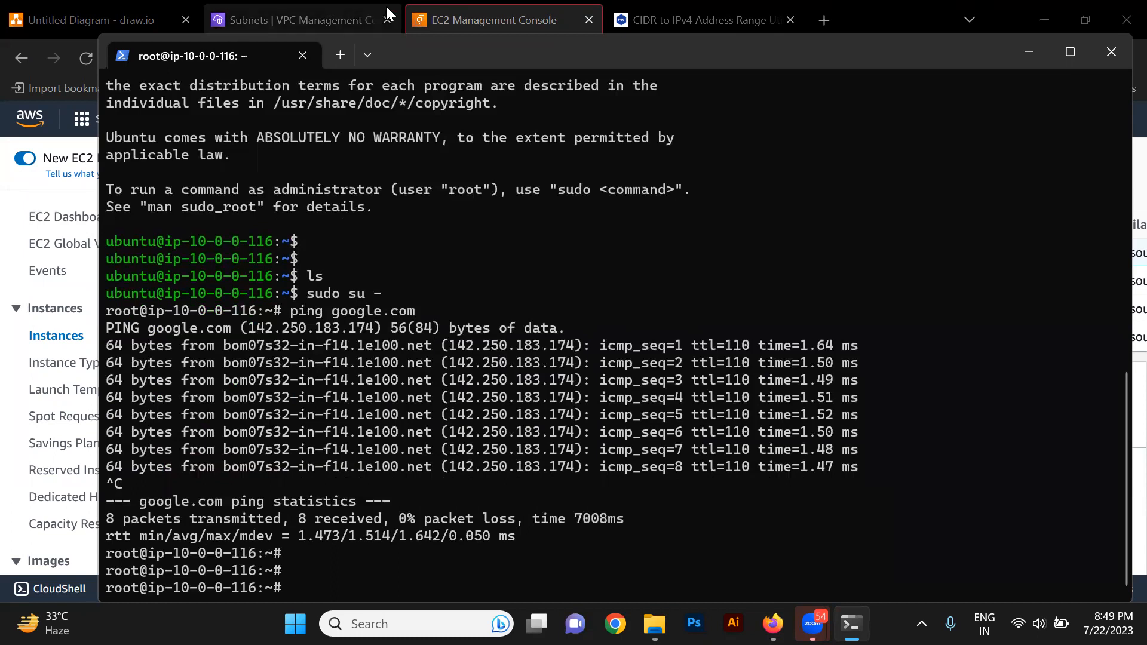
In the EC2 console, start launching a new instance named Test2 with the Ubuntu Server 22.04 LTS image.
click(500, 7)
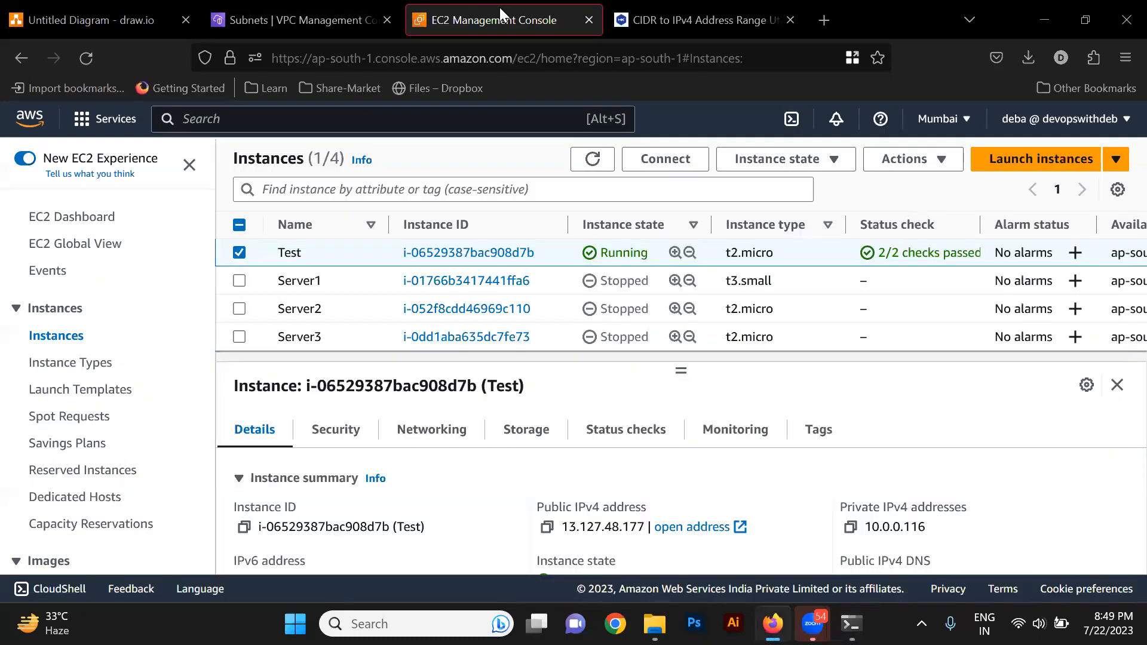
click(1014, 167)
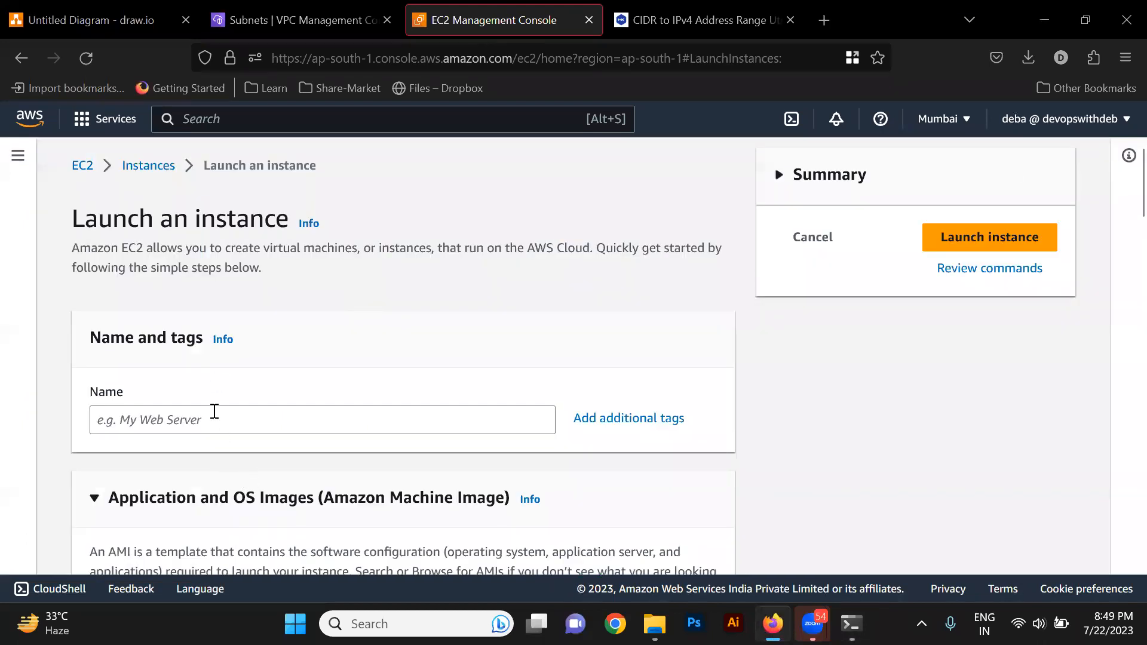
click(214, 412)
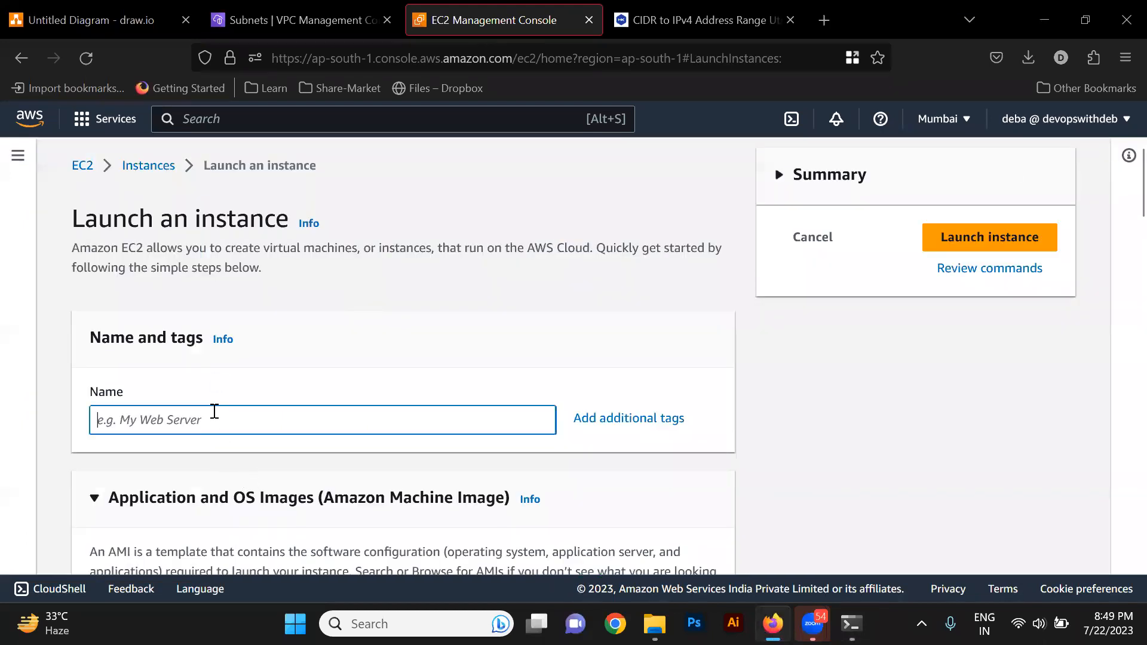
text(Test2)
scroll(214, 412, down, 7)
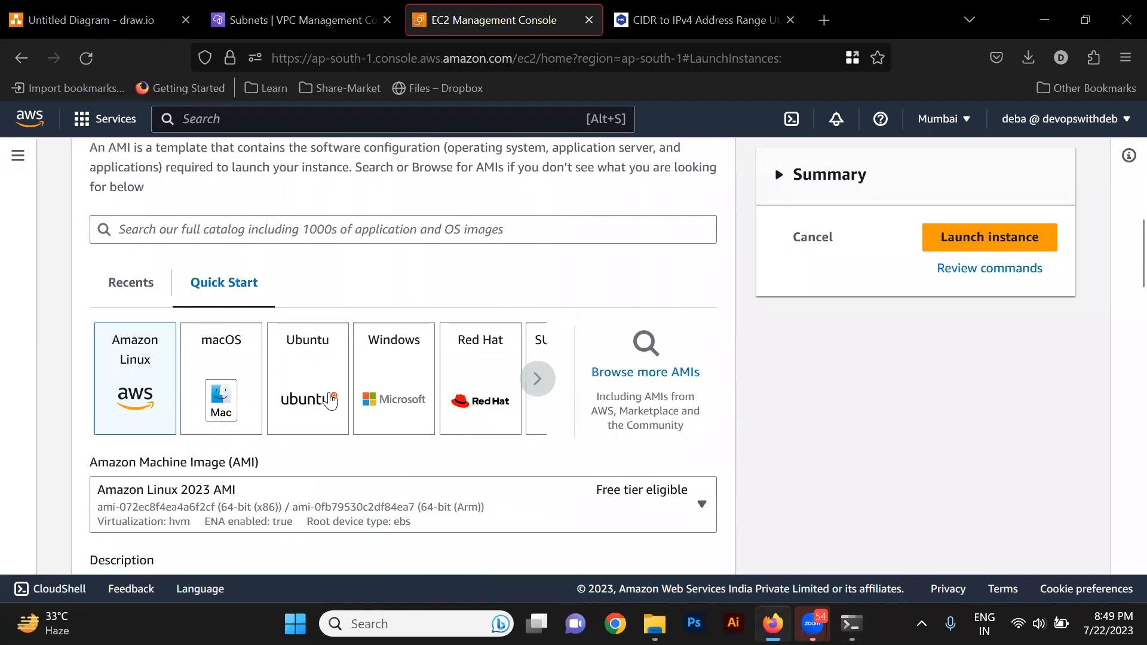
click(331, 401)
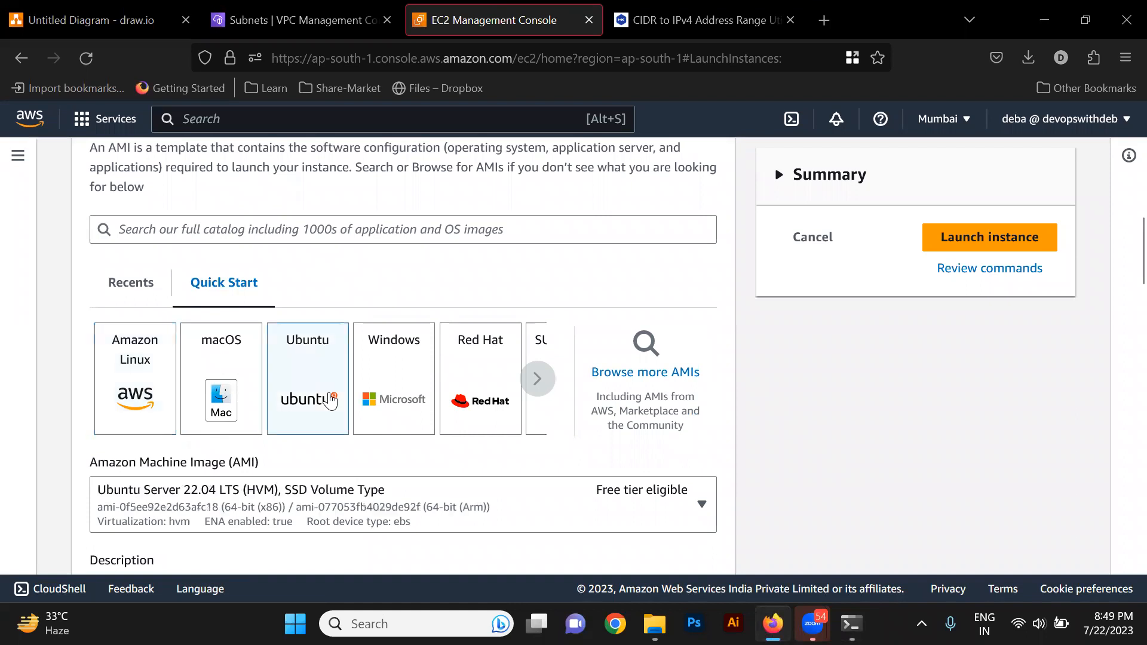
Choose mynewkey as the key pair for the Test2 instance.
scroll(330, 401, down, 4)
scroll(330, 401, up, 1)
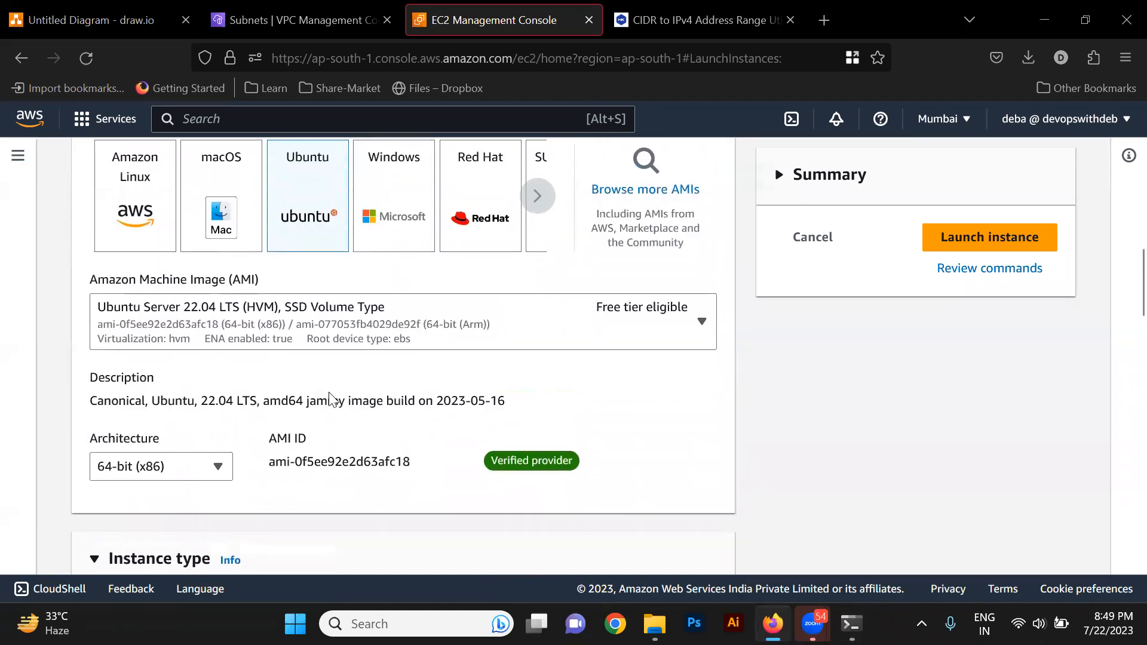
scroll(324, 342, down, 5)
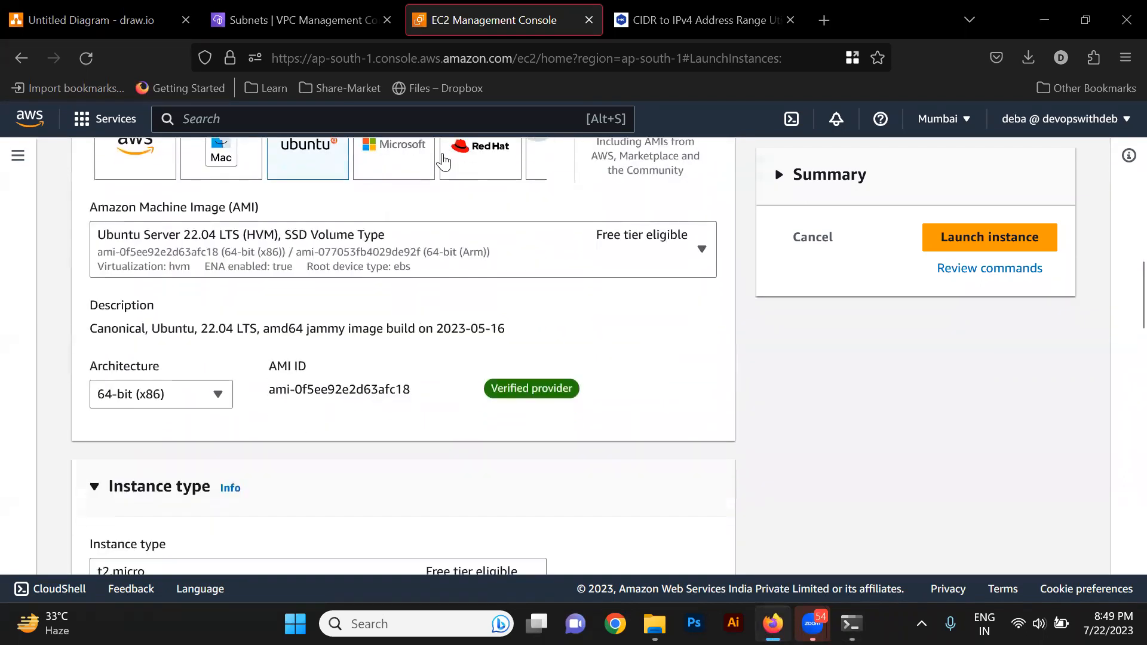
scroll(323, 342, down, 7)
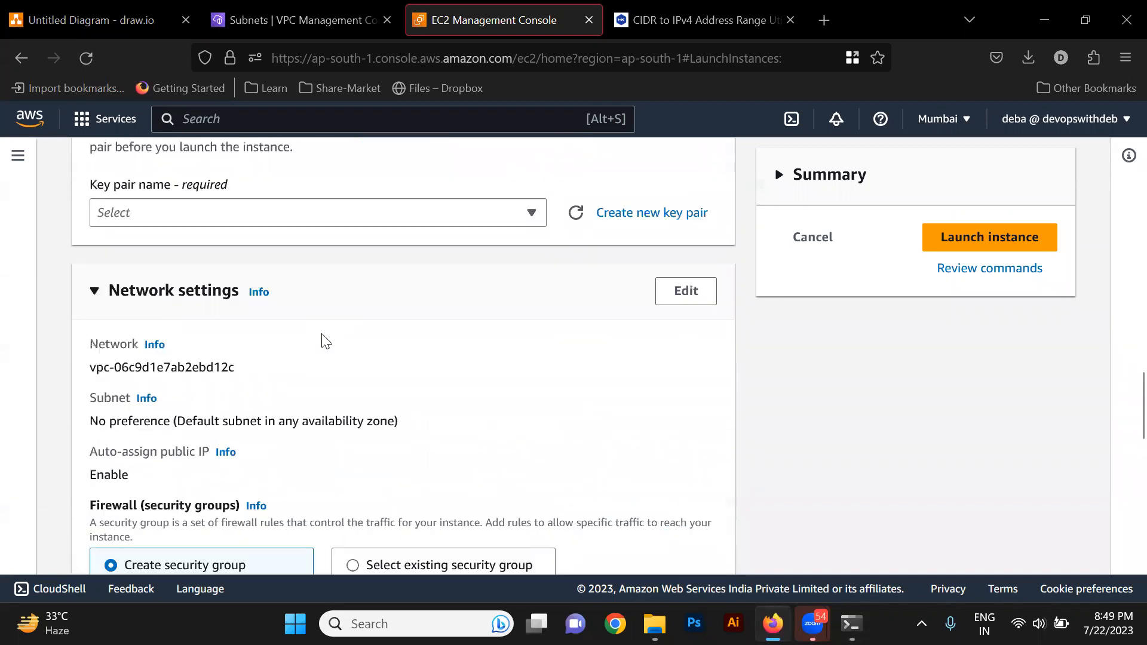
click(185, 213)
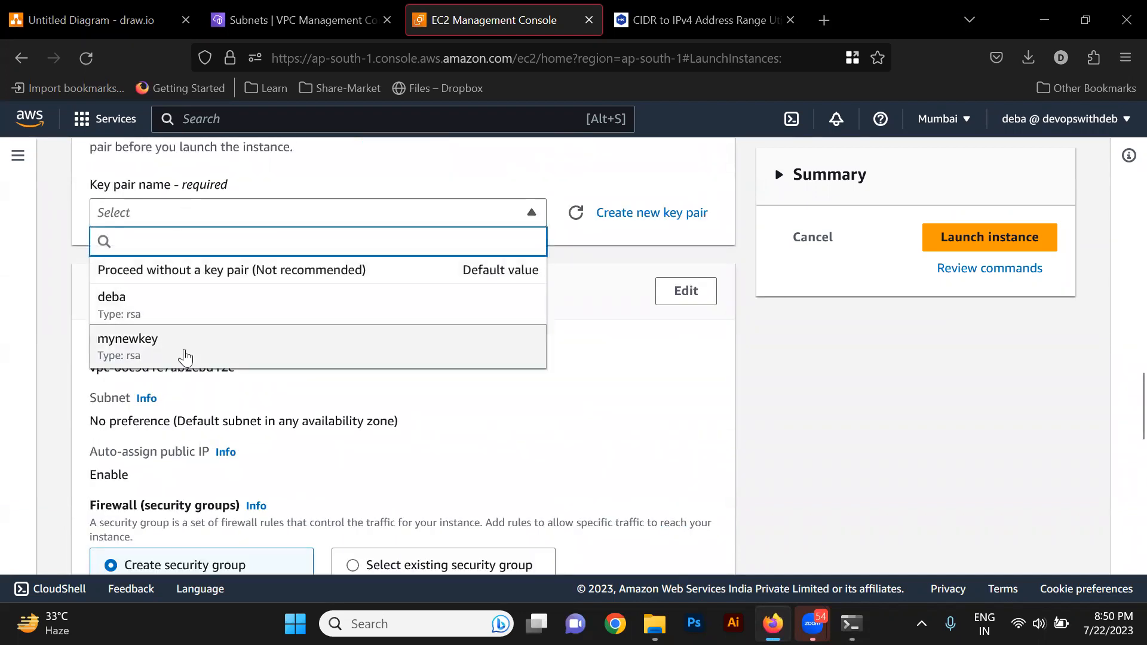
click(184, 354)
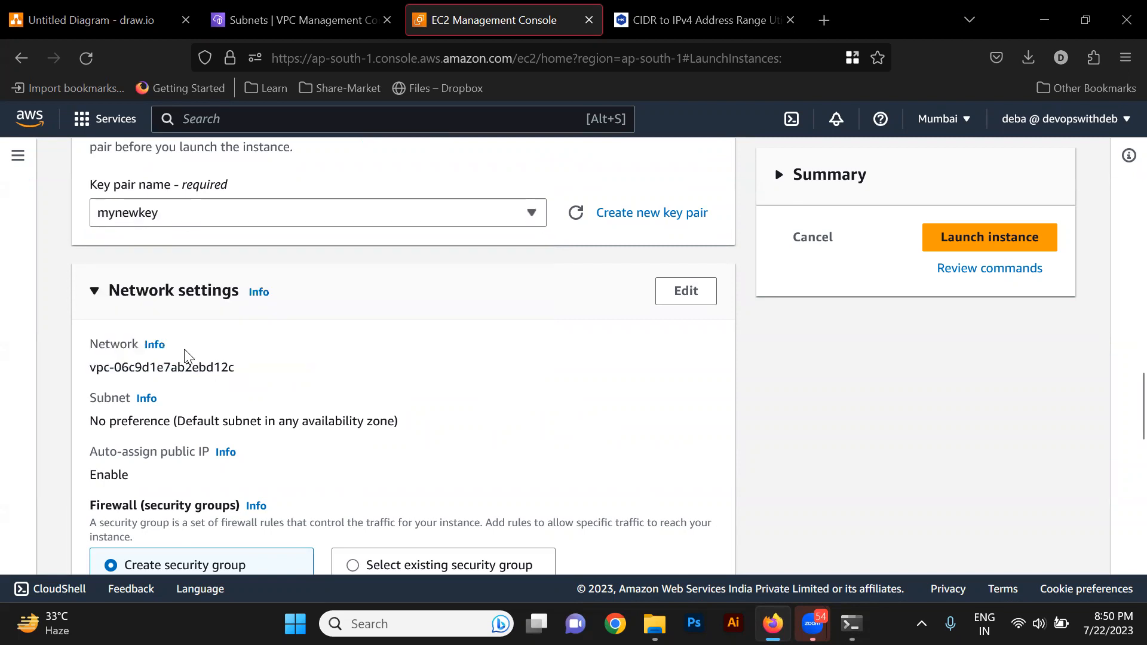
Edit the network settings to place the instance in the Myvpc VPC and the Private-MyVPC subnet.
scroll(432, 385, down, 2)
click(688, 203)
click(358, 290)
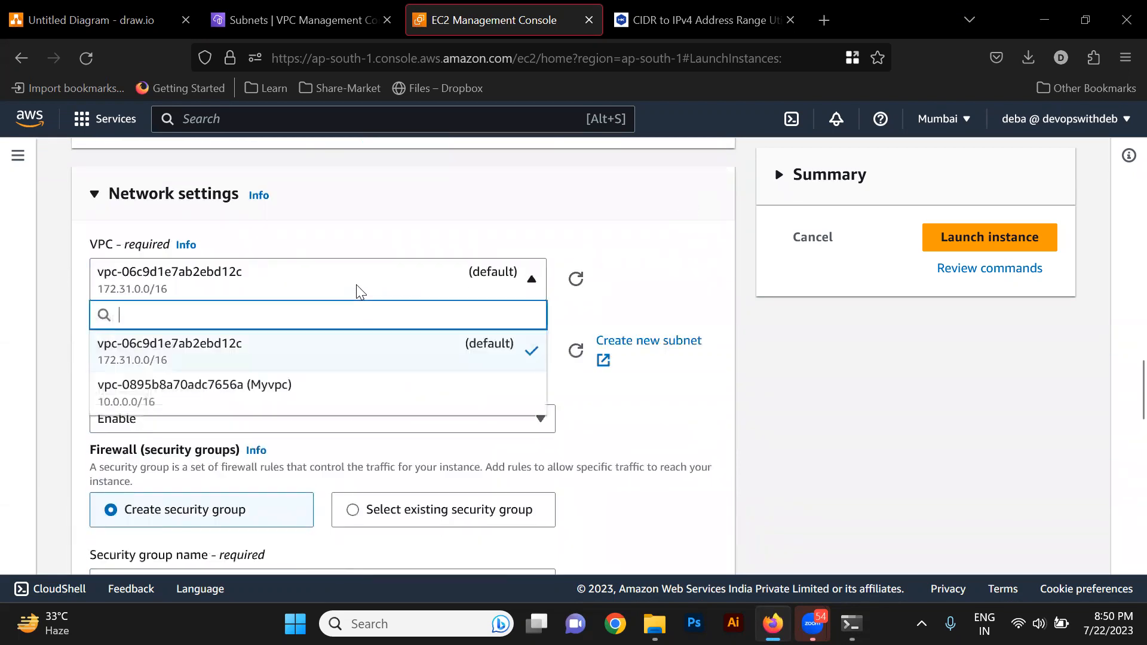
click(276, 402)
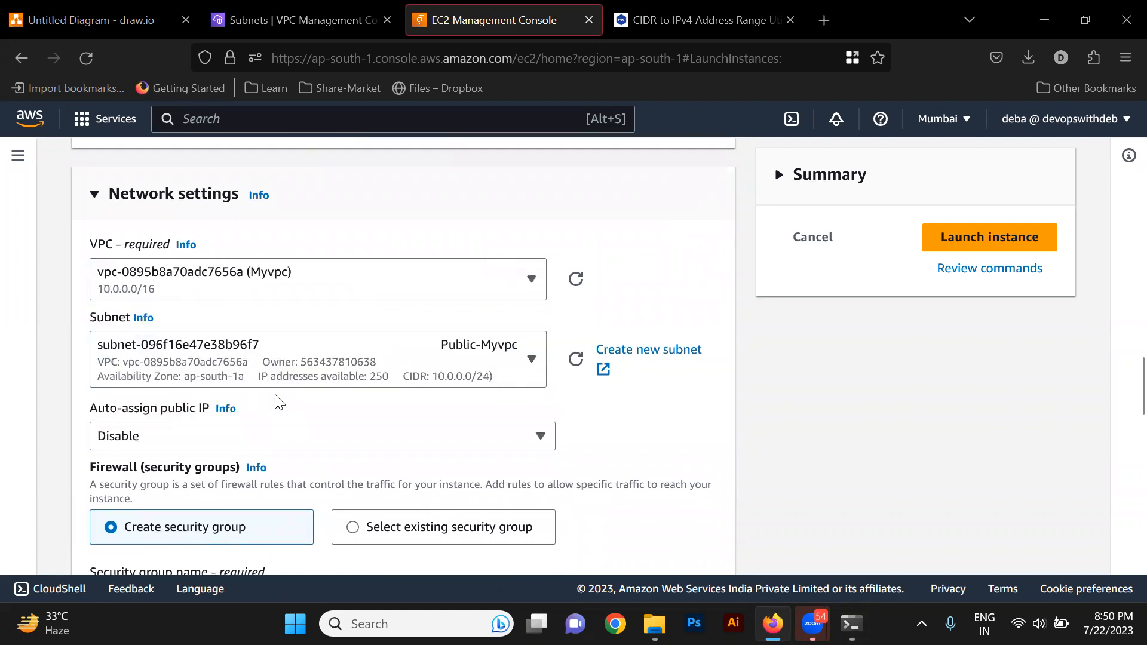
click(481, 362)
click(426, 283)
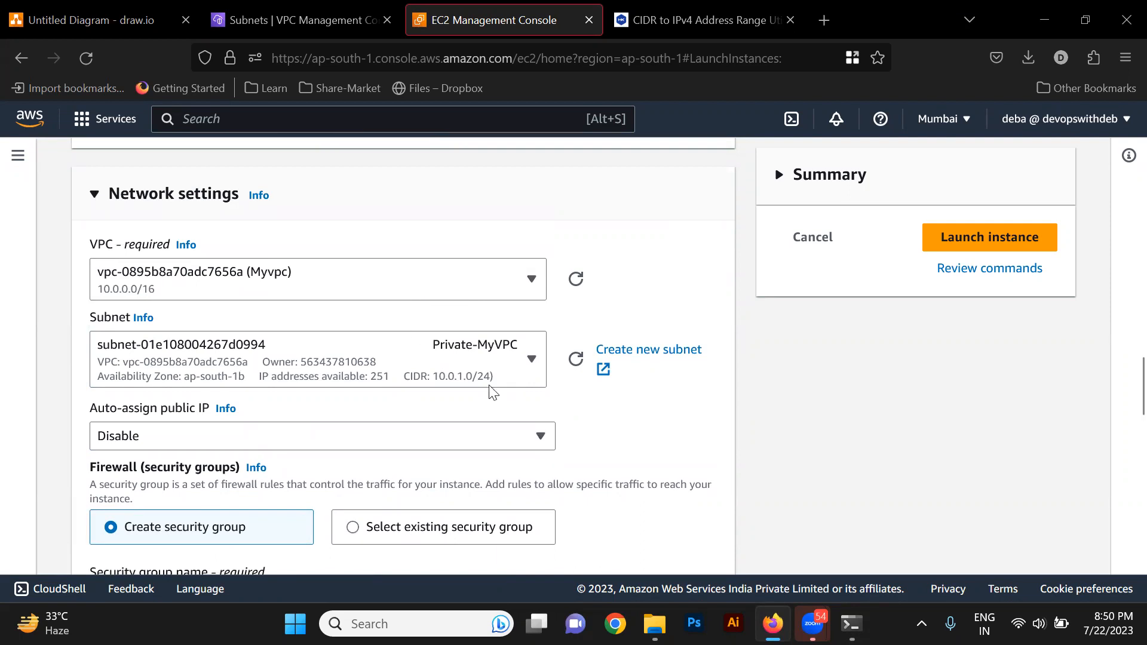
Enable automatic public IP assignment for the Test2 instance.
scroll(484, 394, down, 2)
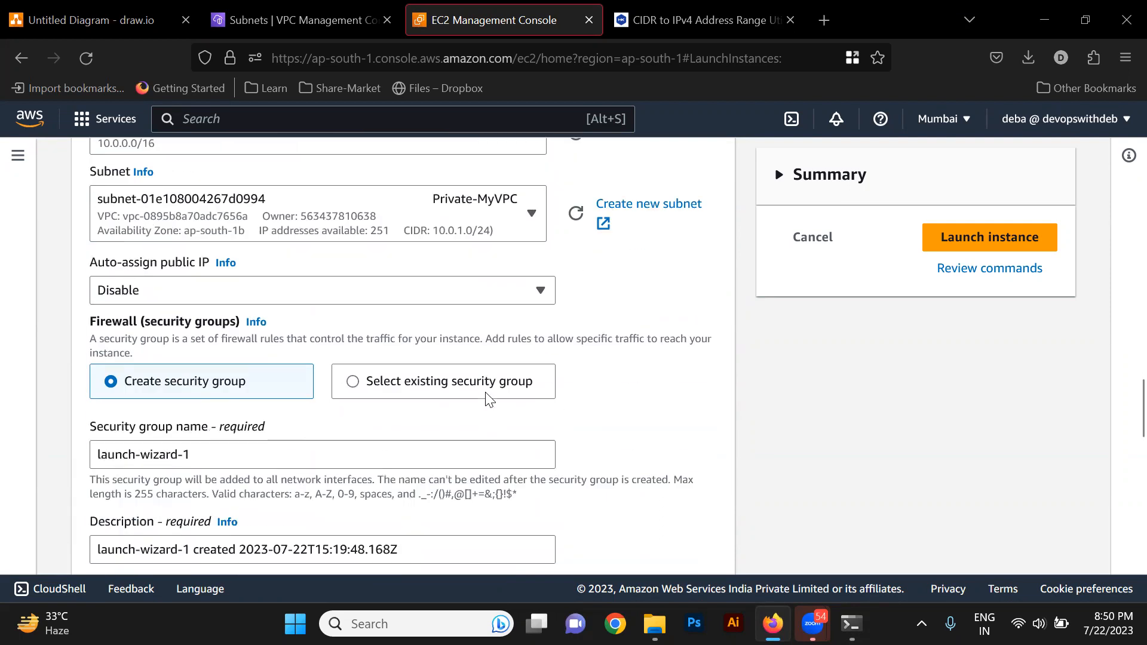
click(182, 296)
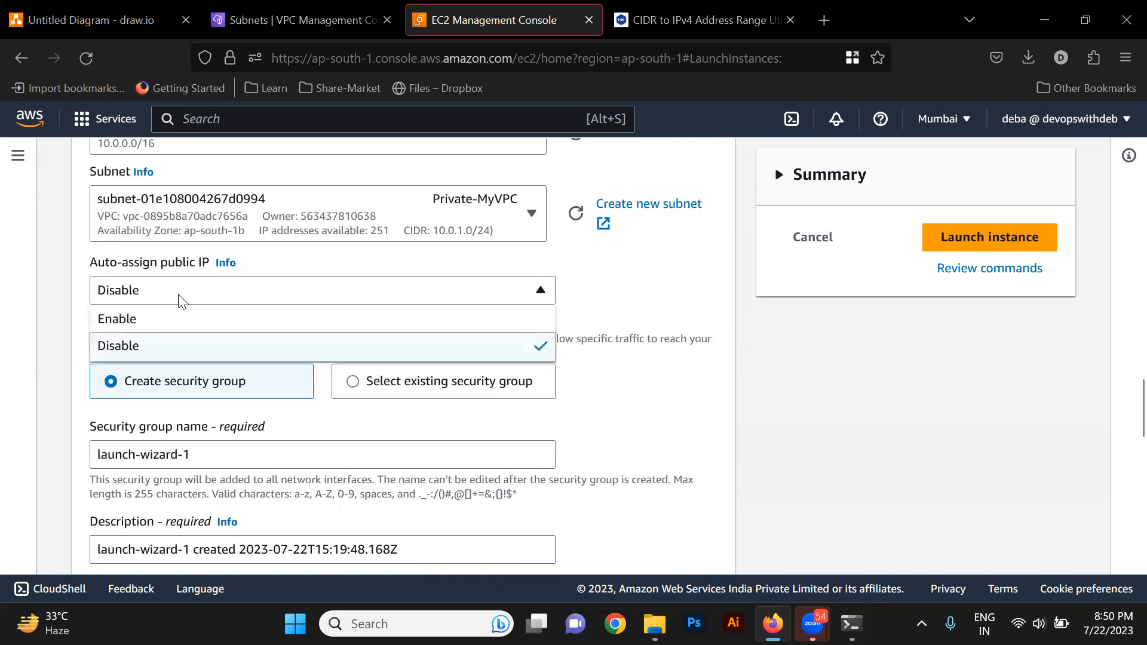
click(171, 326)
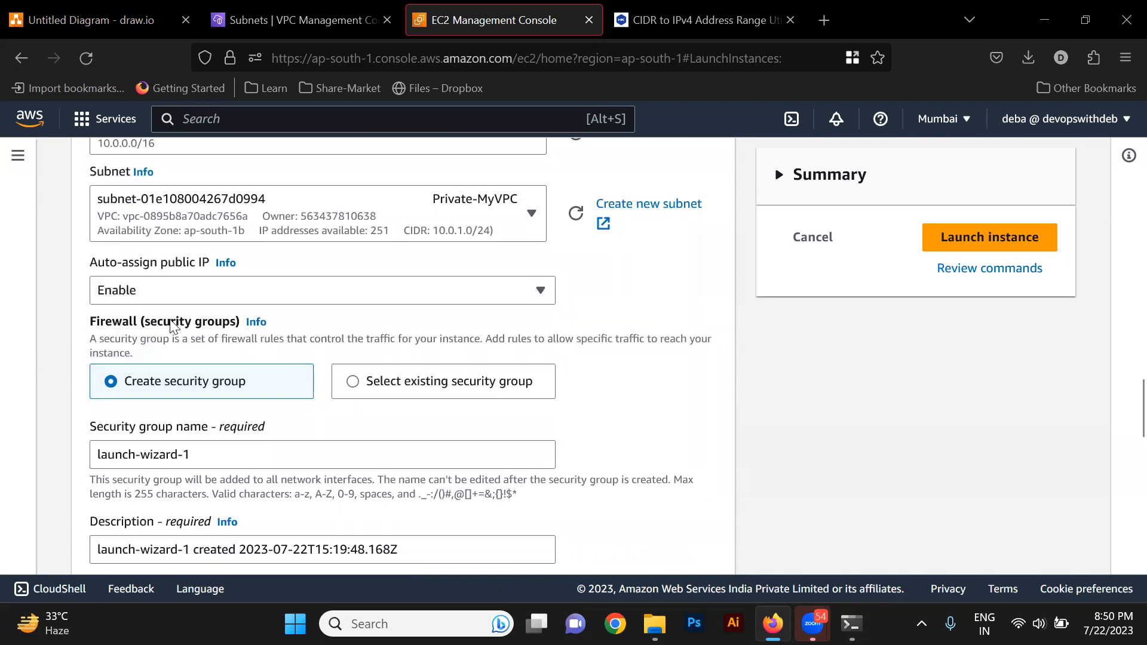
Assign the existing default security group of Myvpc to the instance and launch it.
scroll(172, 326, down, 2)
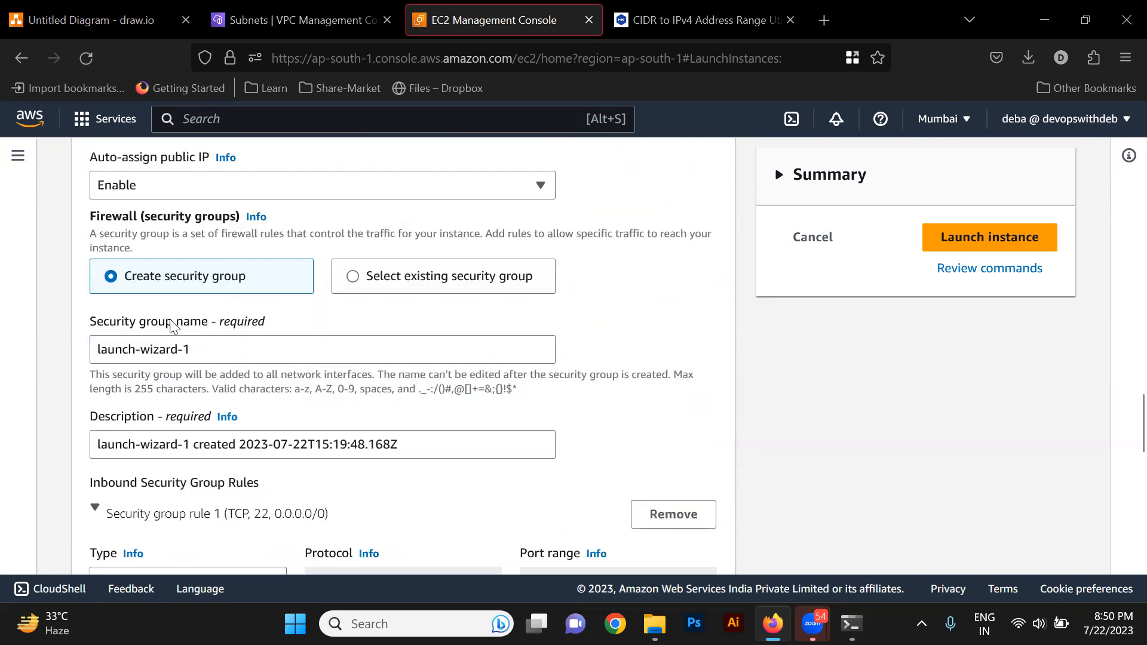
click(352, 279)
click(280, 355)
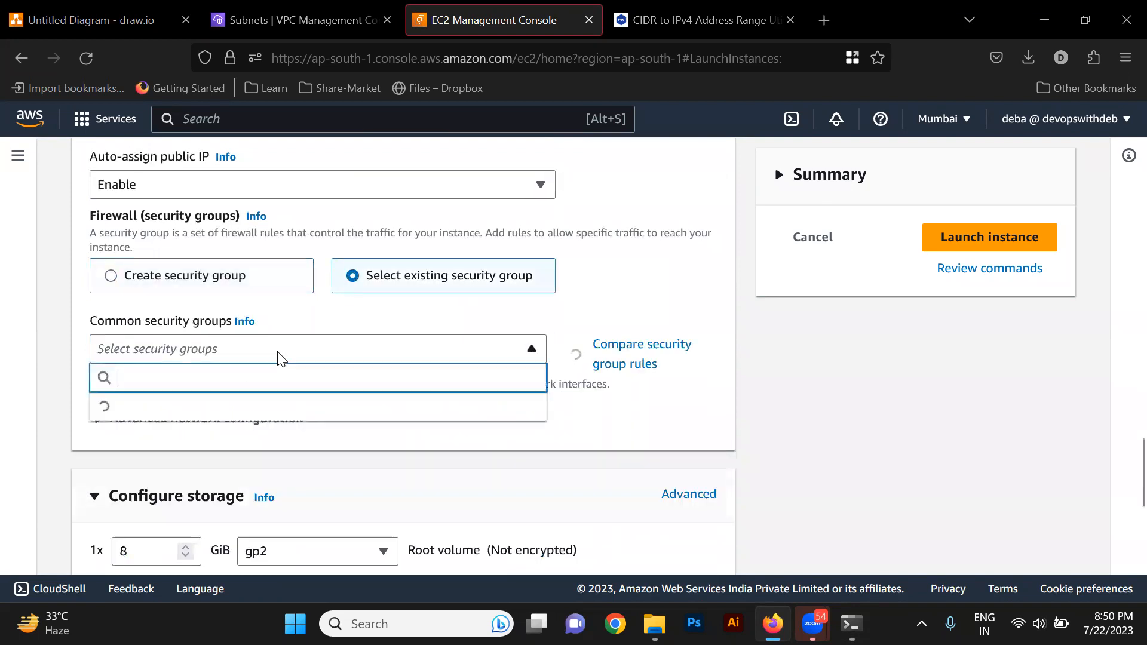
click(297, 411)
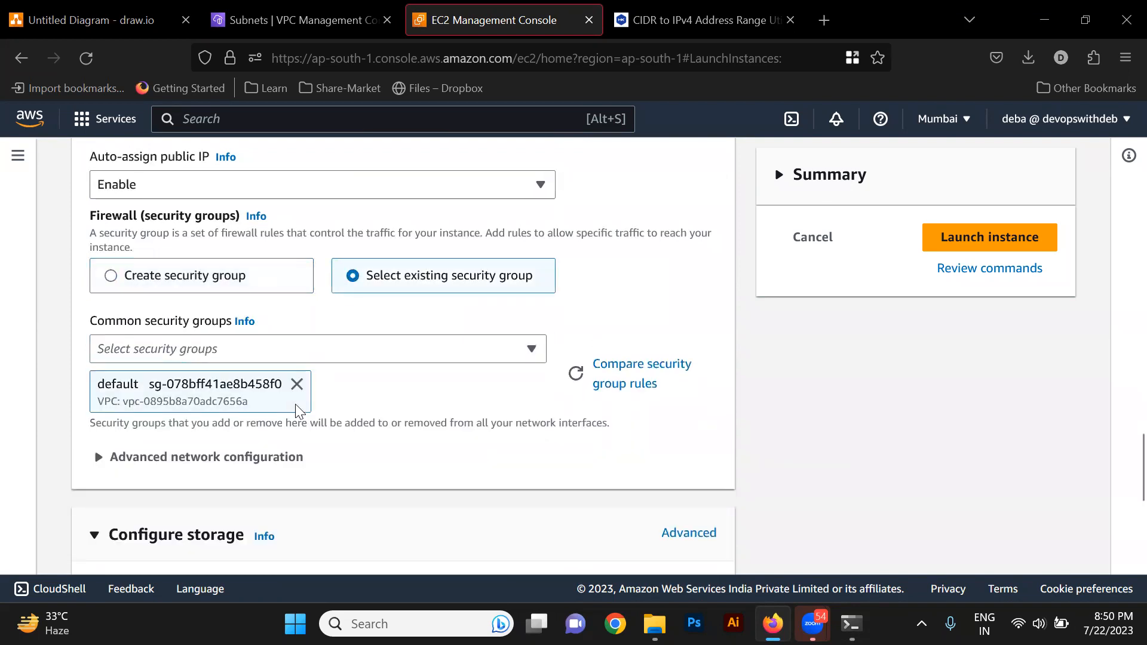
scroll(300, 416, down, 7)
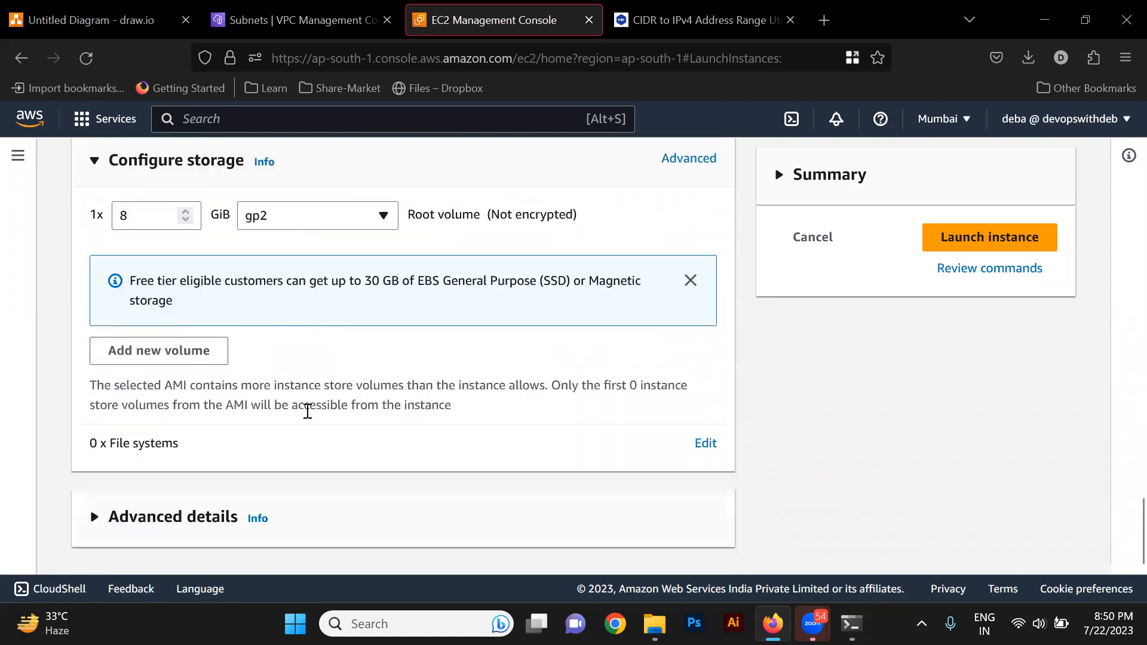
click(985, 237)
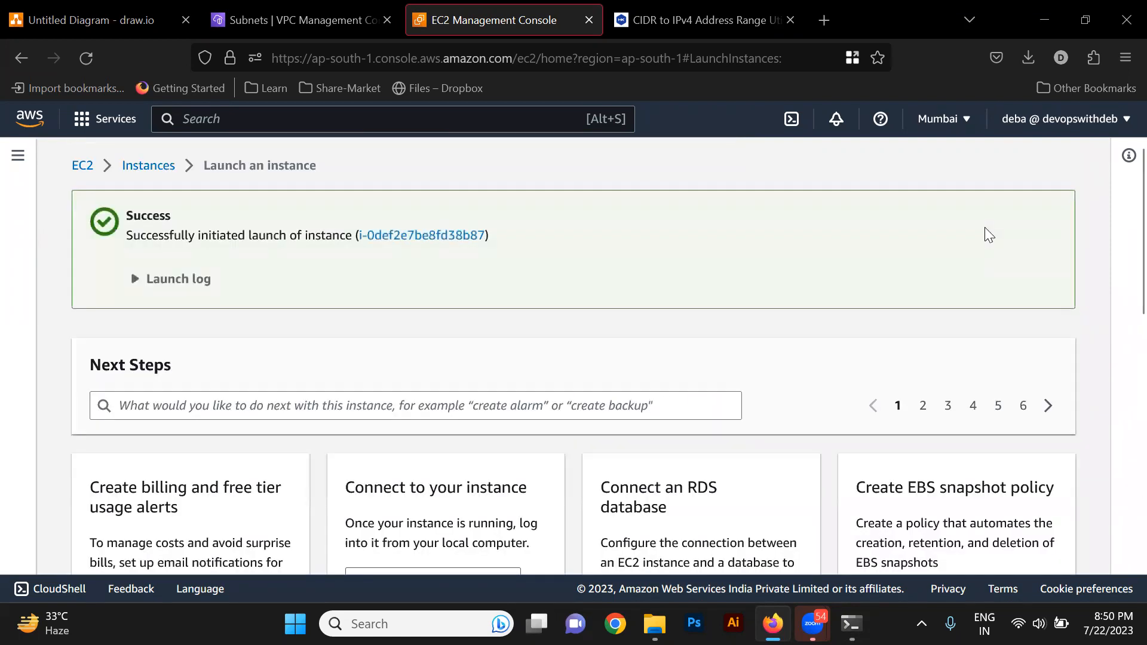
Open the list of all EC2 instances from the launch confirmation and refresh it.
scroll(672, 384, down, 8)
scroll(672, 384, up, 10)
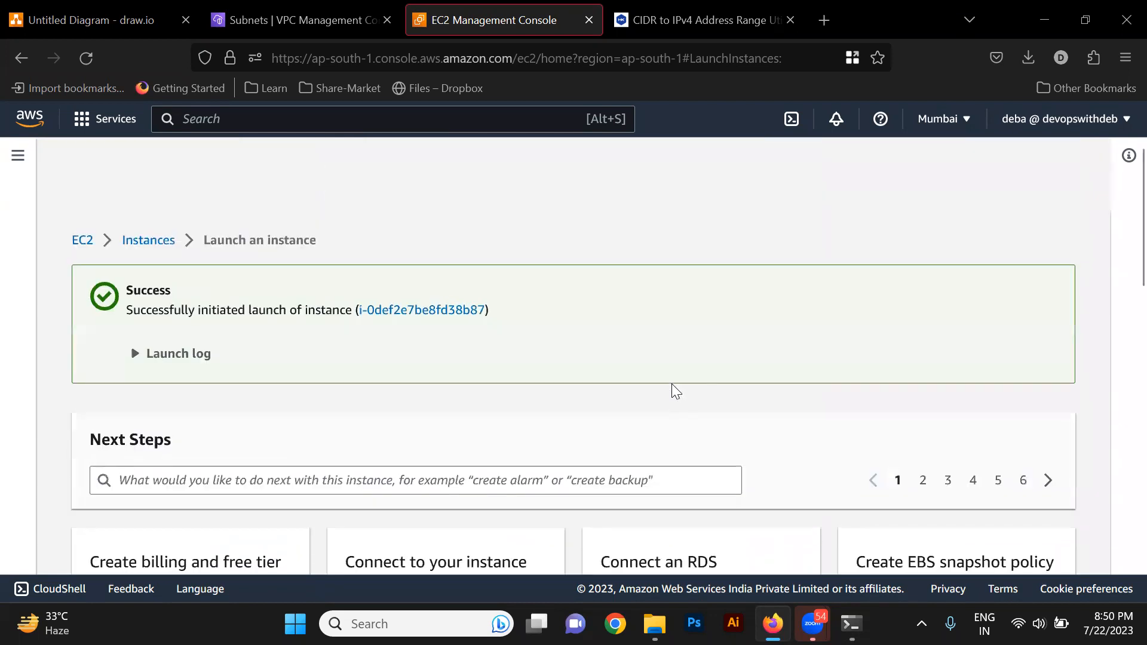
scroll(606, 407, down, 10)
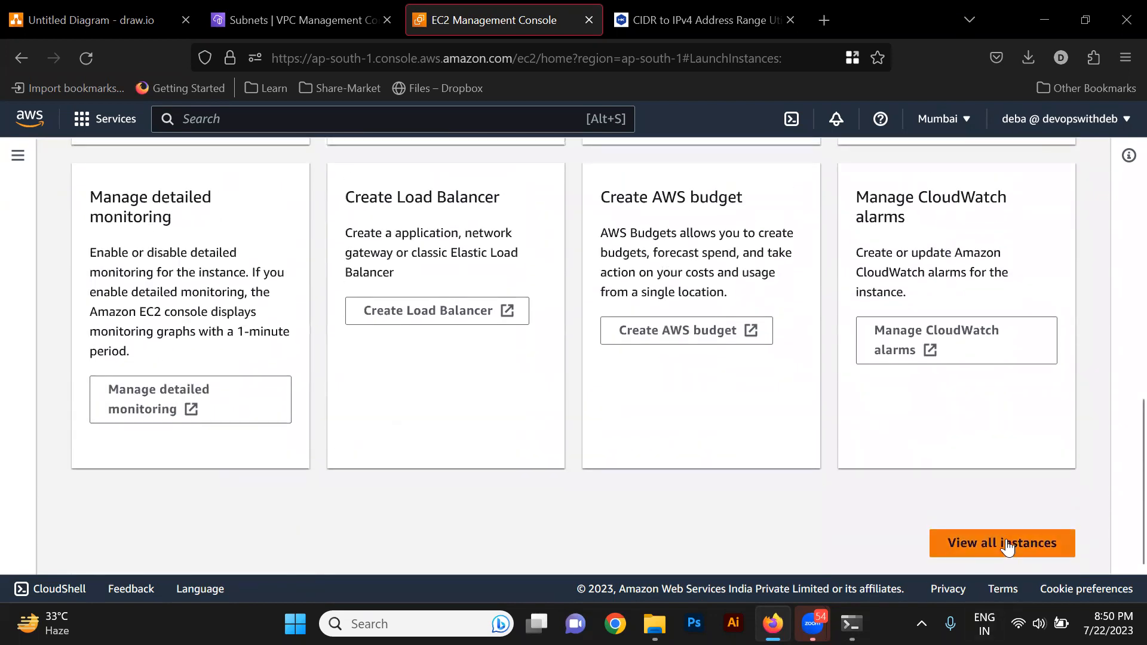
click(1008, 544)
click(602, 162)
scroll(470, 270, down, 2)
Filter the instance list by the Name tag with the value Test*.
click(317, 189)
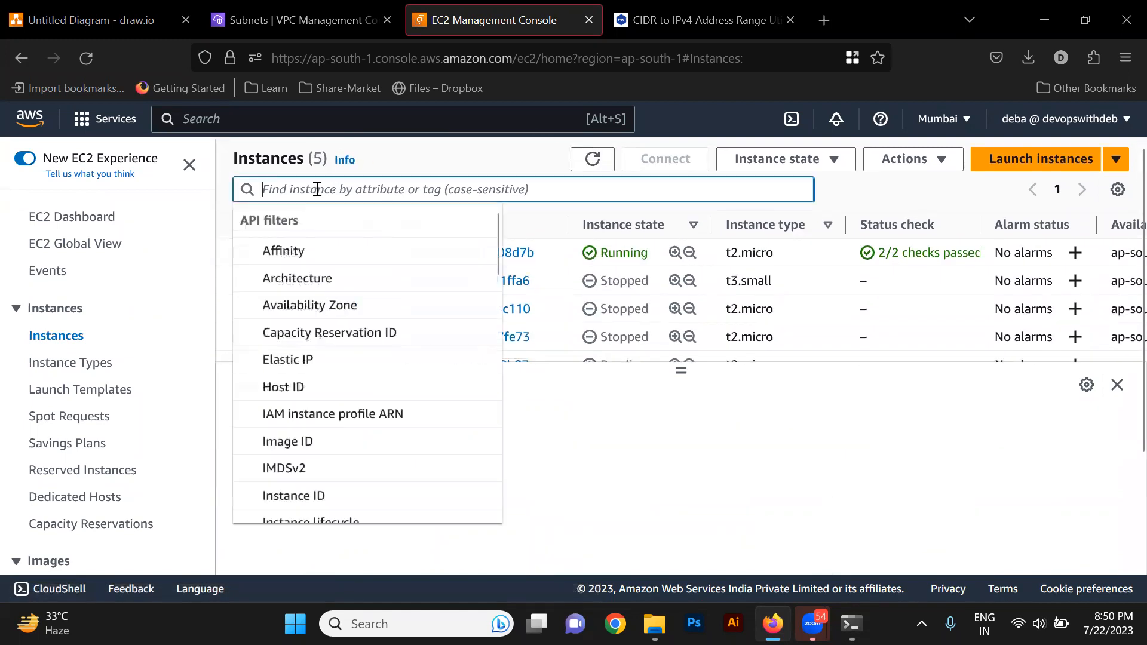
text(Nam)
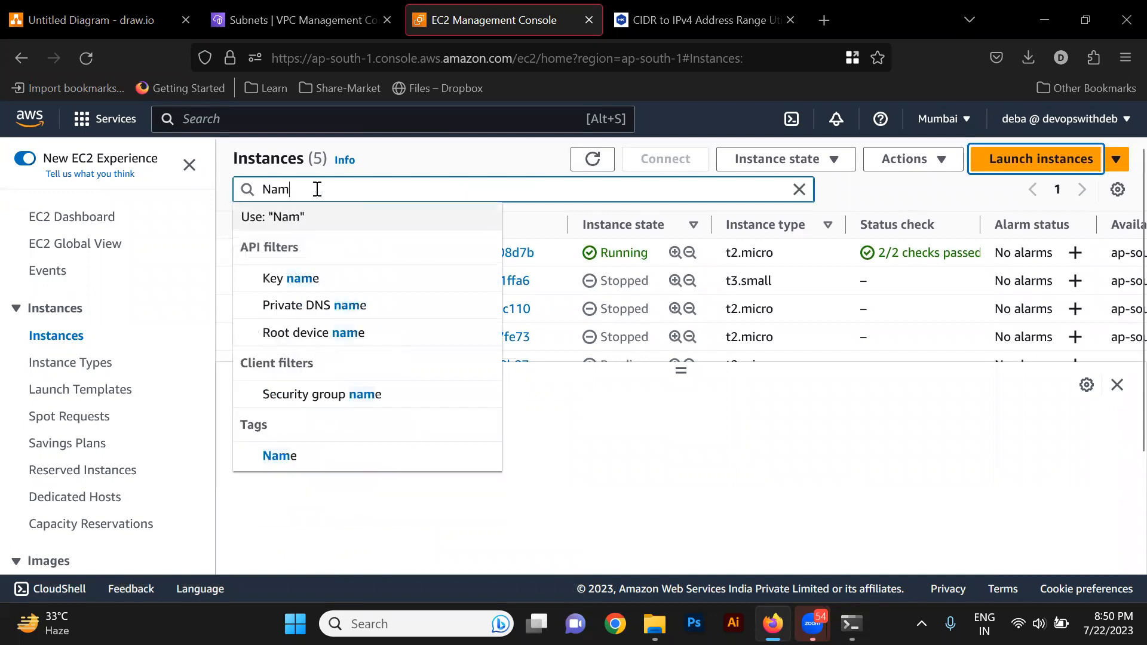
click(315, 457)
click(349, 291)
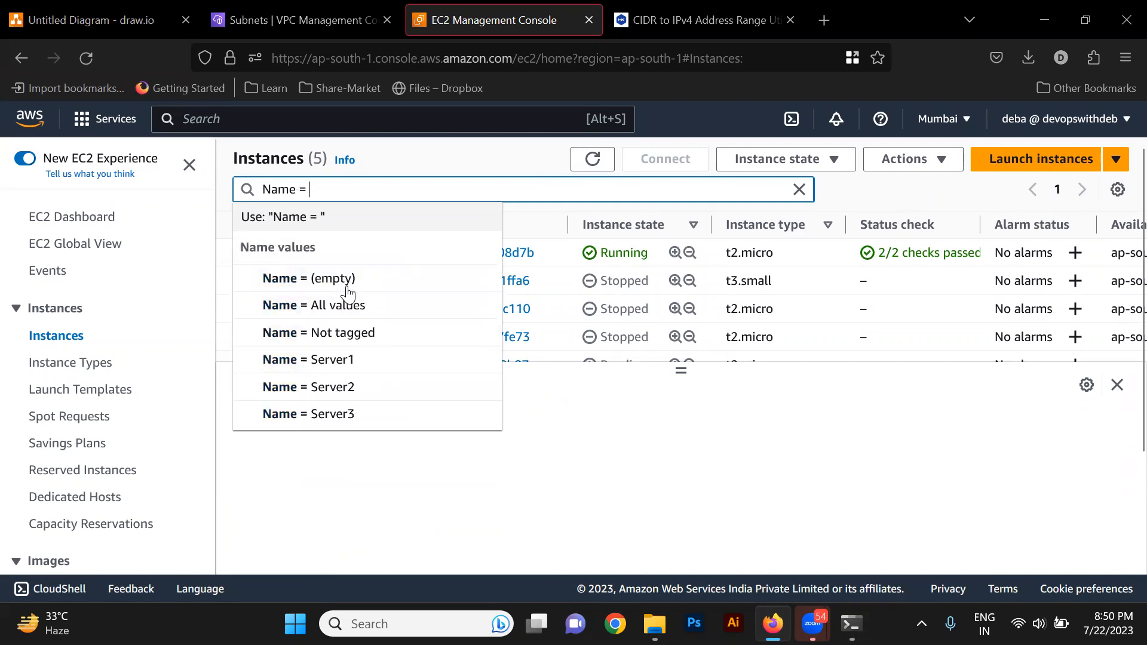
text(Test*)
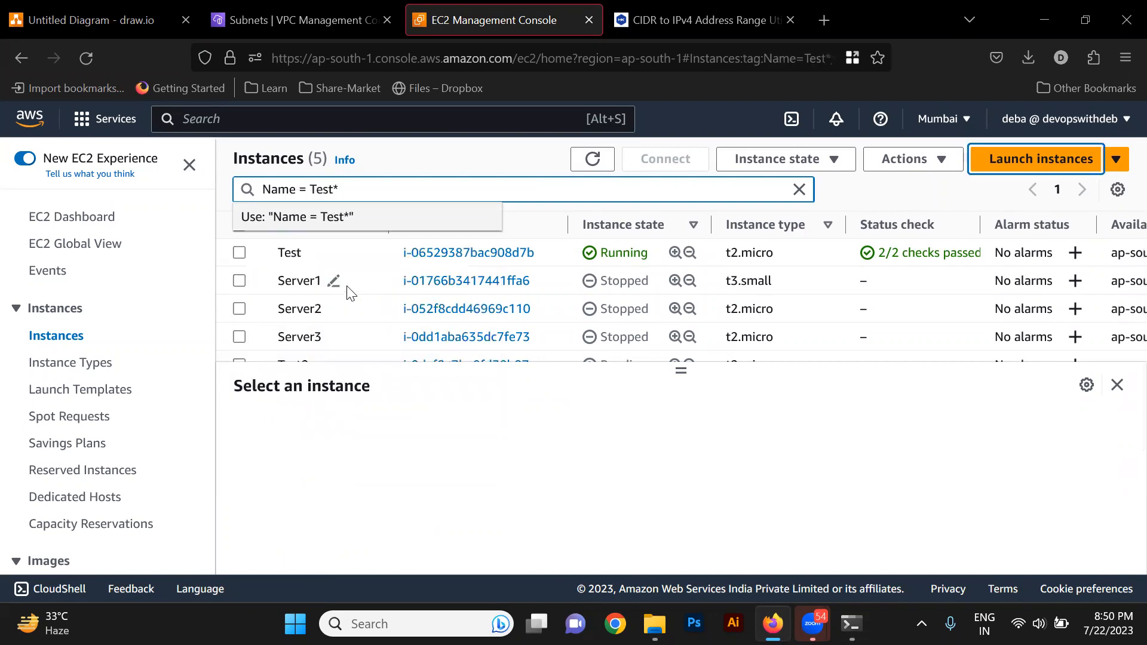
key(Return)
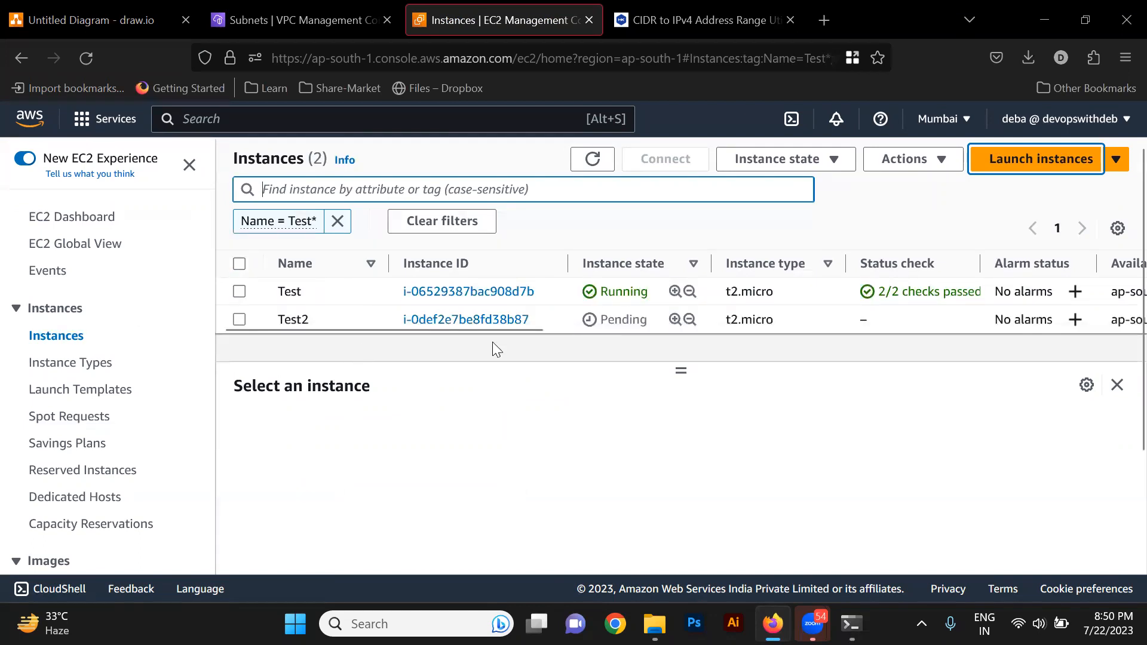
Select the Test2 instance and copy its public IPv4 address from the details.
click(400, 317)
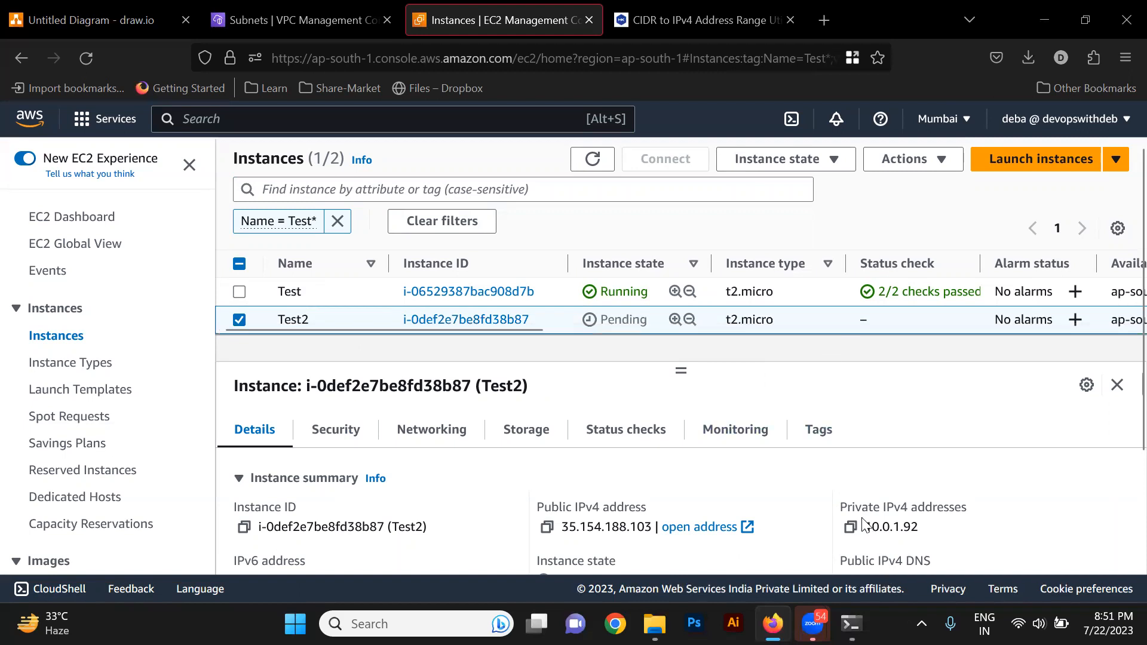
click(547, 527)
scroll(757, 454, down, 3)
scroll(757, 454, up, 4)
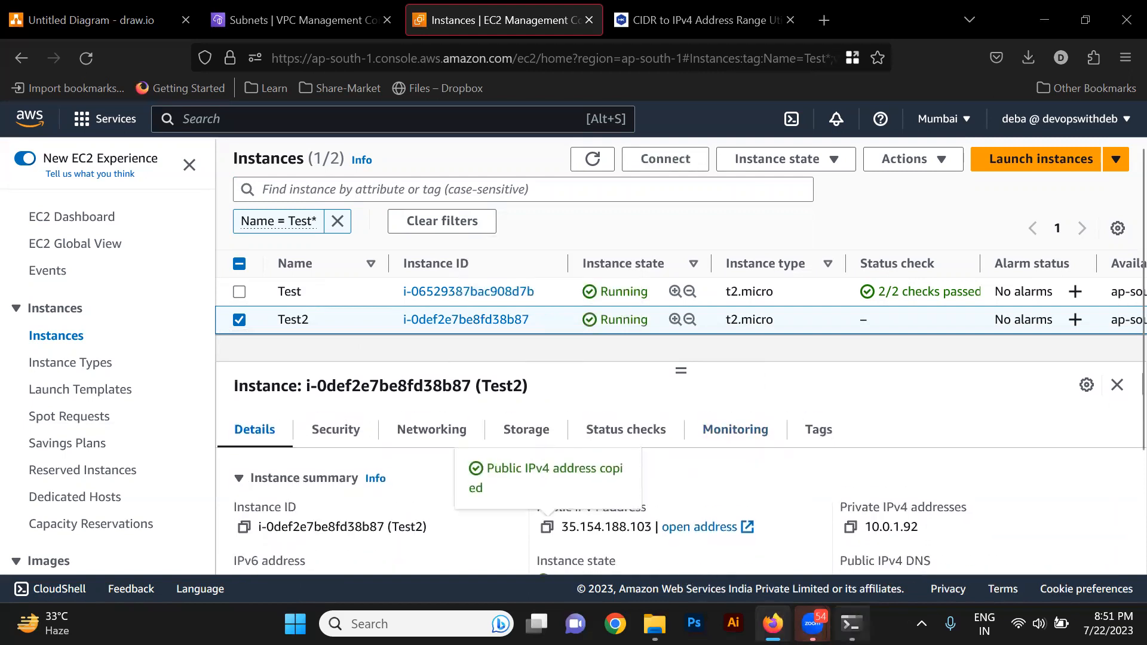
Switch to the terminal, exit the root shell and close the SSH session on the Test instance.
click(852, 624)
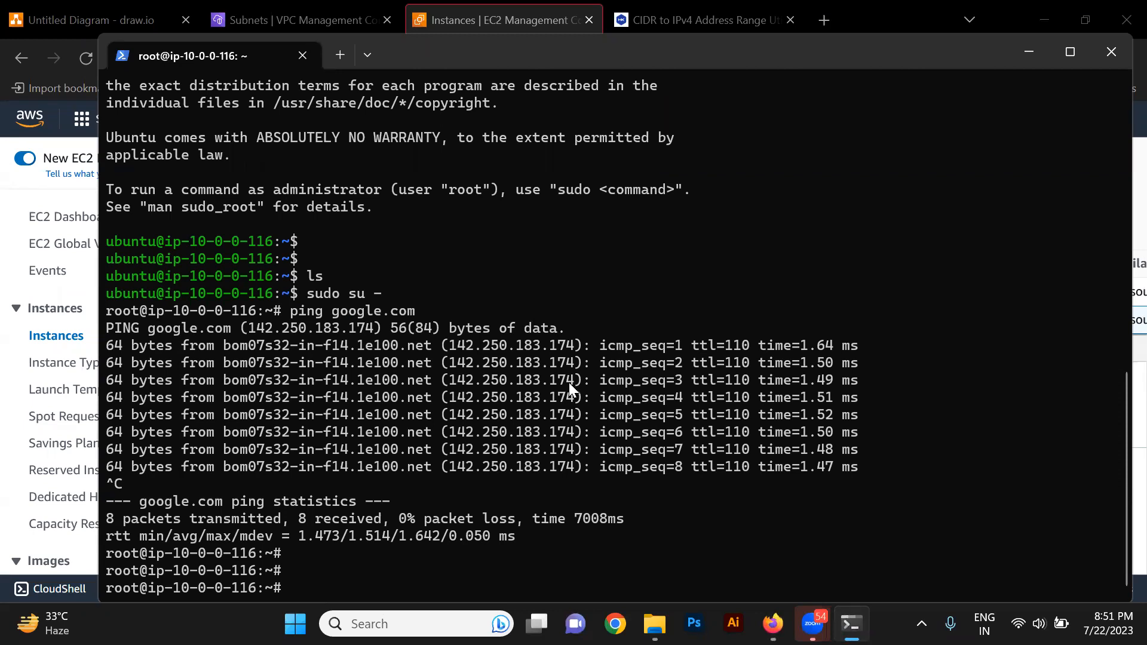
key(ctrl+d)
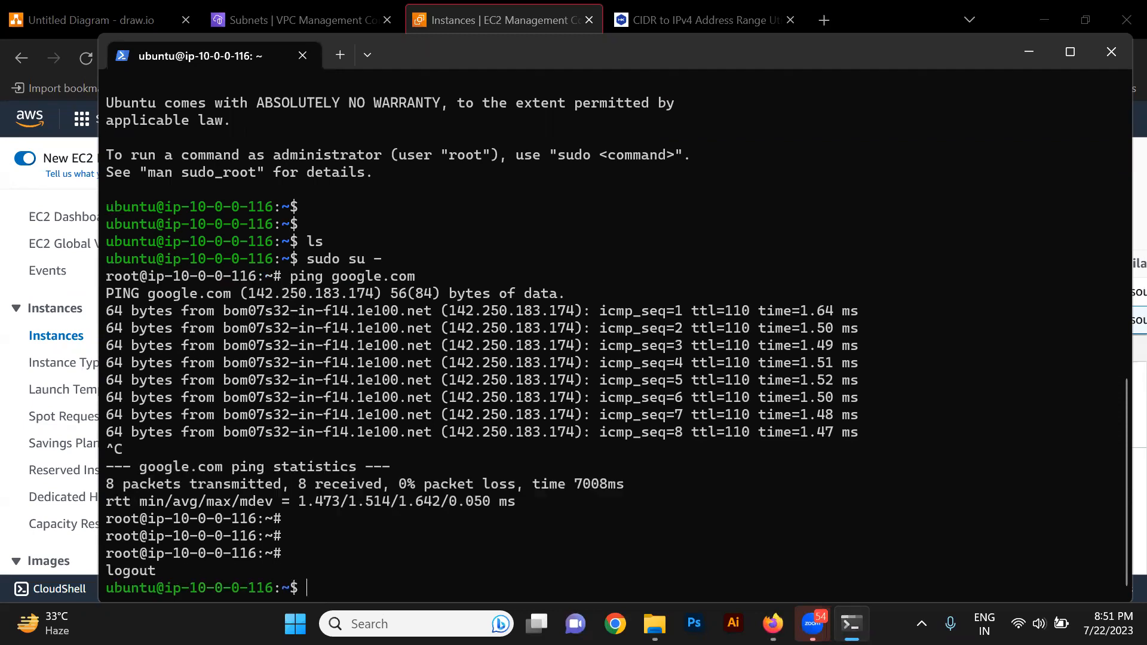
key(ctrl+d)
Reuse the previous SSH command with mynewkey.pem to try connecting as ubuntu to Test2 at 35.154.188.103.
key(Up)
key(BackSpace)
key(BackSpace)
key(BackSpace)
key(BackSpace)
key(BackSpace)
key(BackSpace)
key(BackSpace)
key(BackSpace)
key(BackSpace)
key(BackSpace)
key(BackSpace)
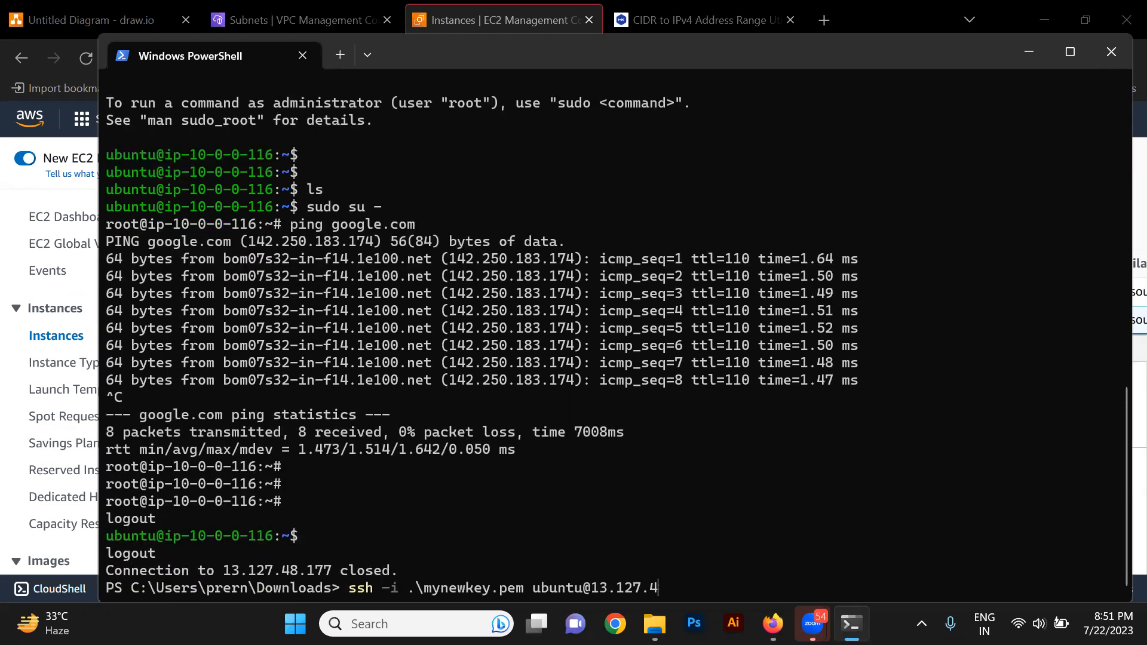
key(BackSpace)
key(BackSpace)
key(ctrl+v)
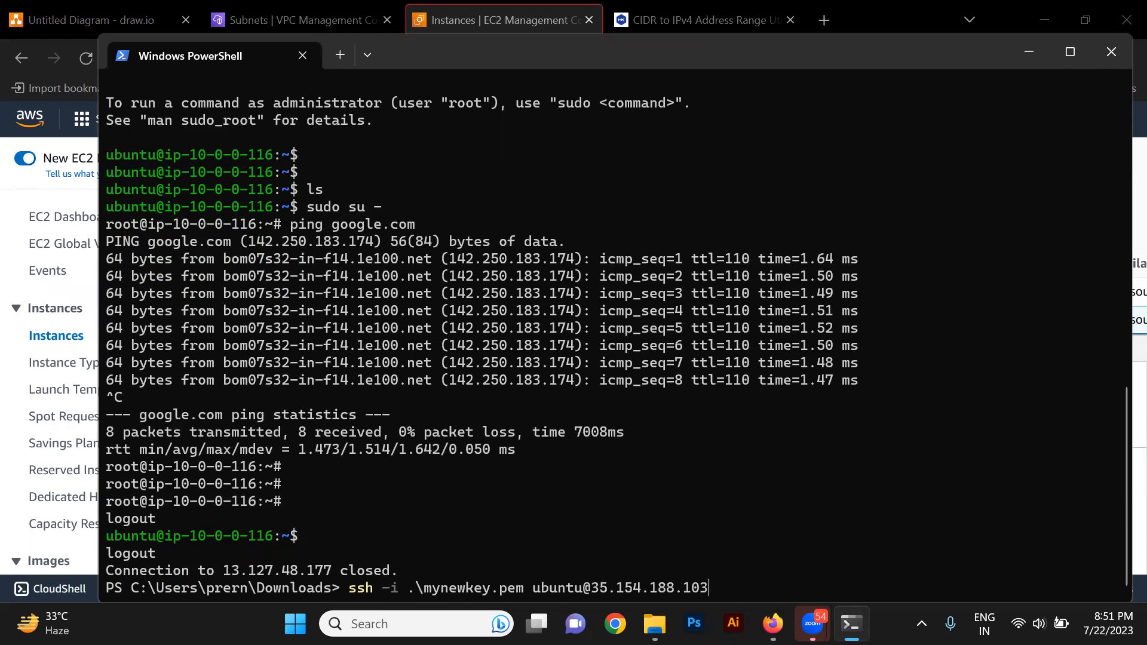
key(Return)
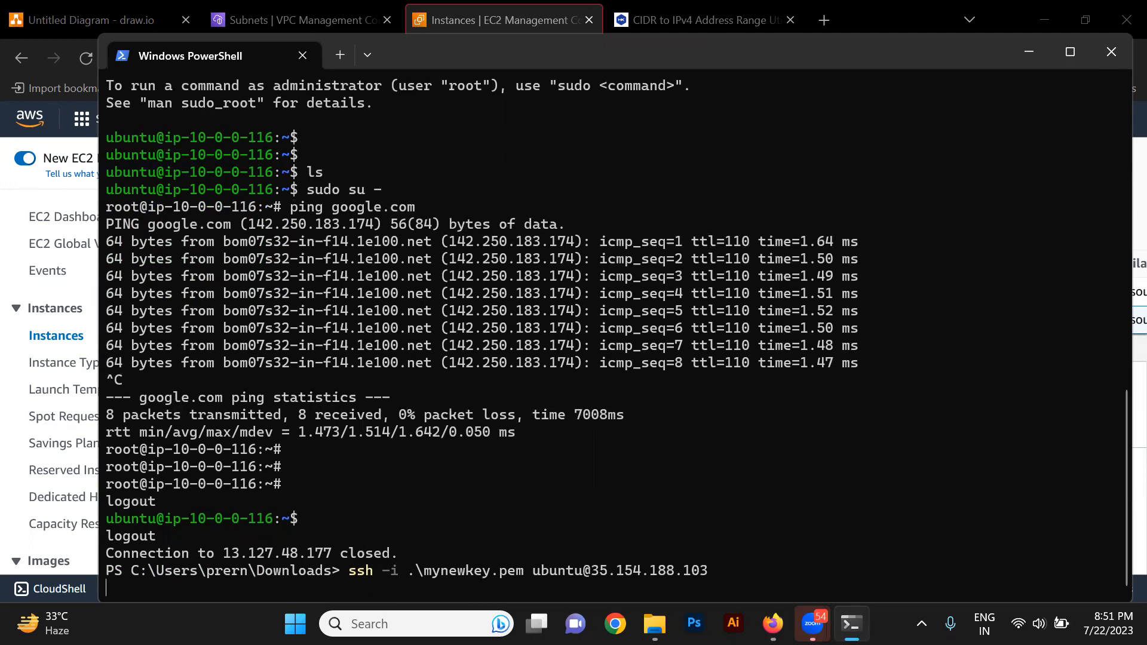
Return to the EC2 console and examine the inbound rules of Test2's security group, checking the port 22 rule.
click(445, 7)
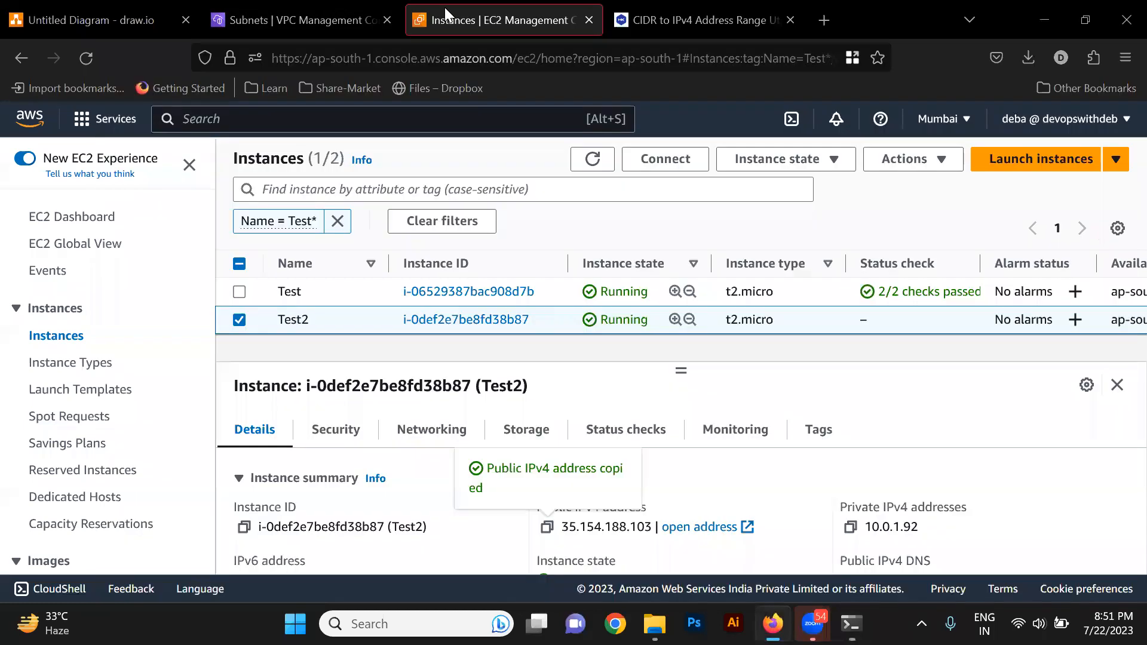
click(342, 431)
scroll(655, 419, down, 2)
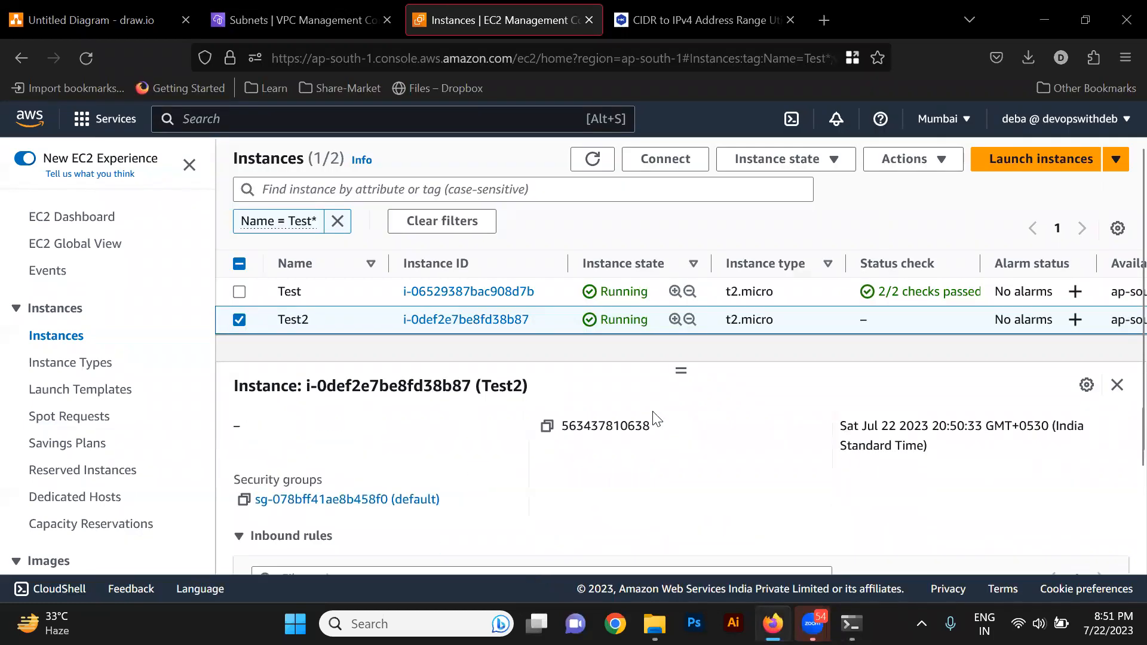
scroll(654, 418, down, 4)
scroll(768, 462, up, 3)
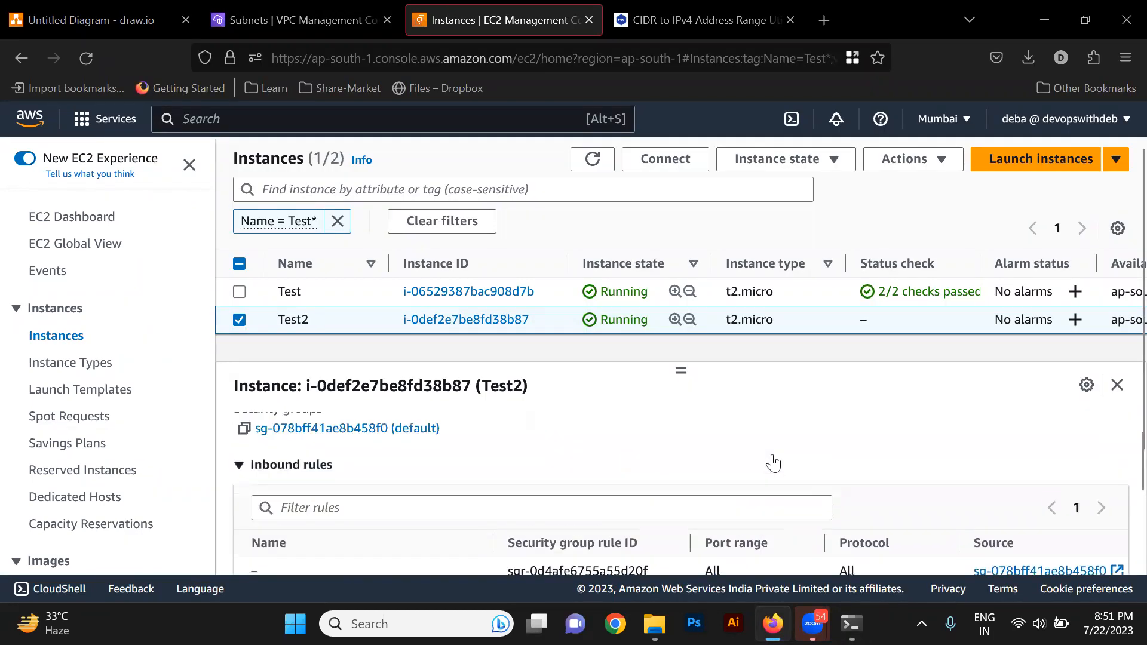
scroll(773, 462, down, 1)
scroll(732, 493, up, 1)
scroll(730, 494, down, 2)
double_click(741, 495)
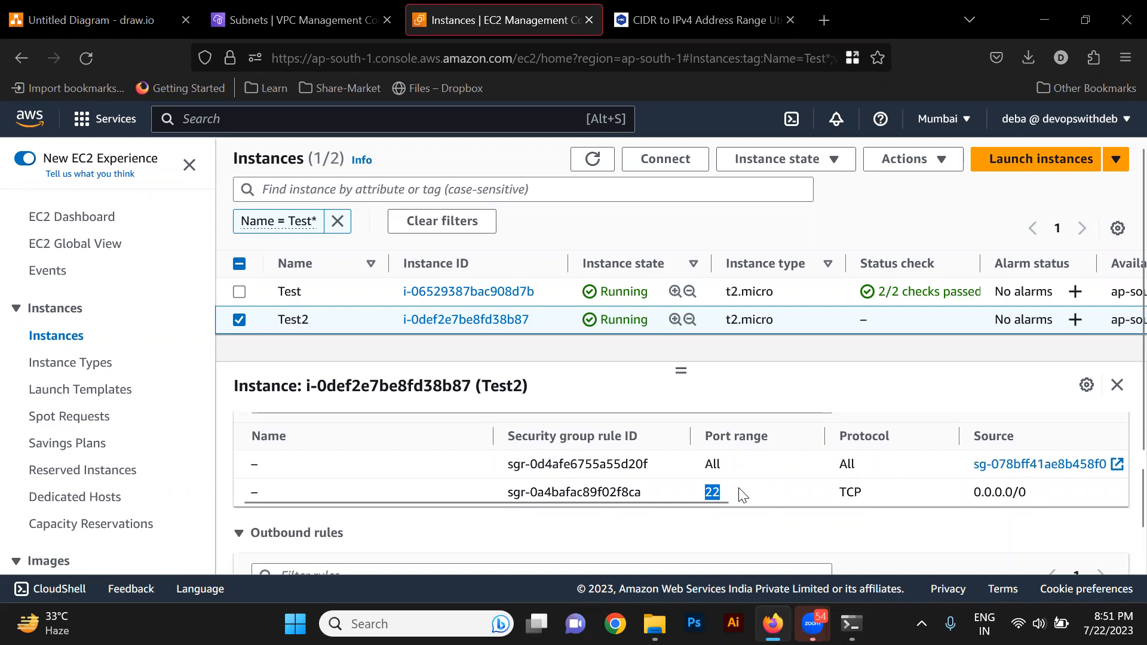
Review Test2's security details again, examining the port ranges, protocols and sources of its inbound rules.
click(293, 7)
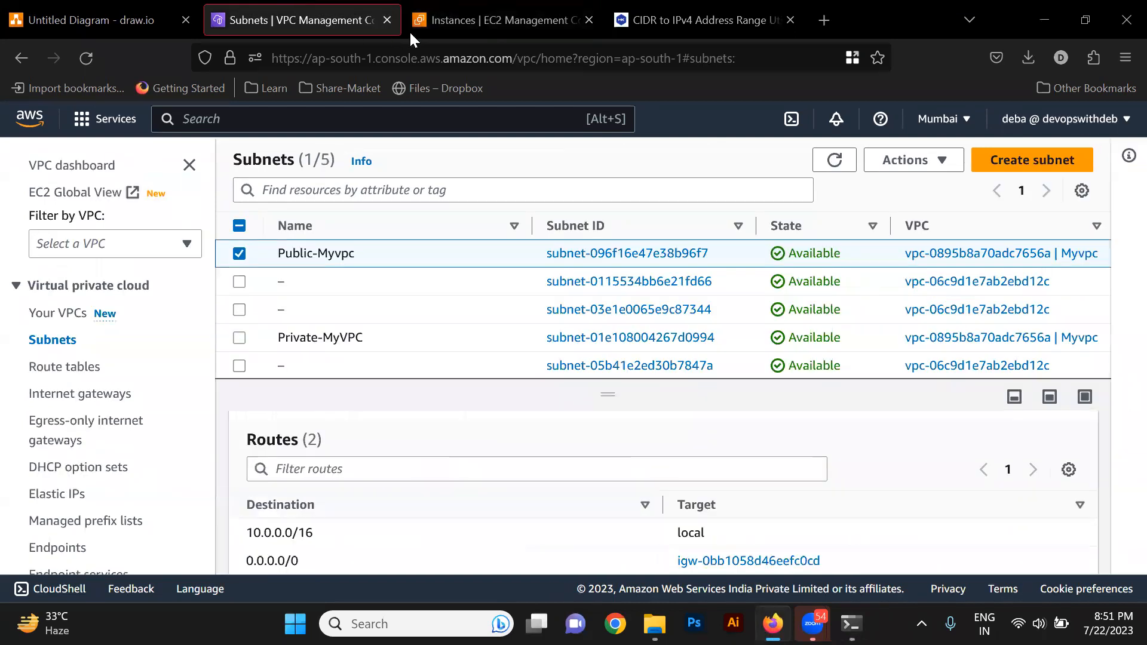
click(456, 22)
scroll(627, 457, up, 5)
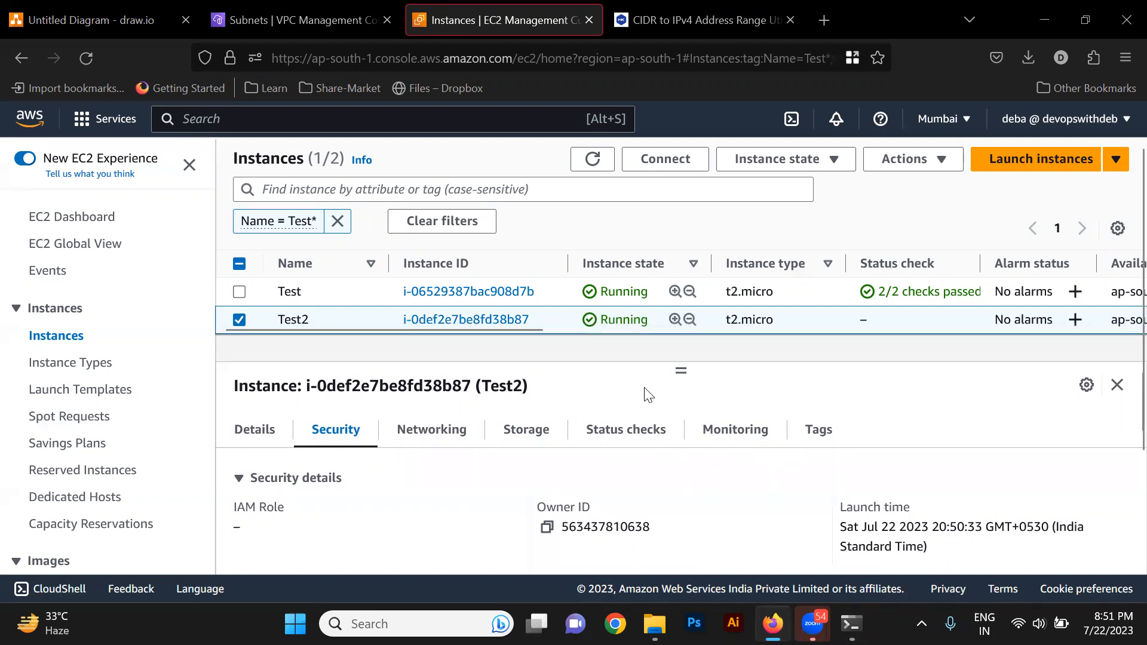
scroll(658, 476, down, 5)
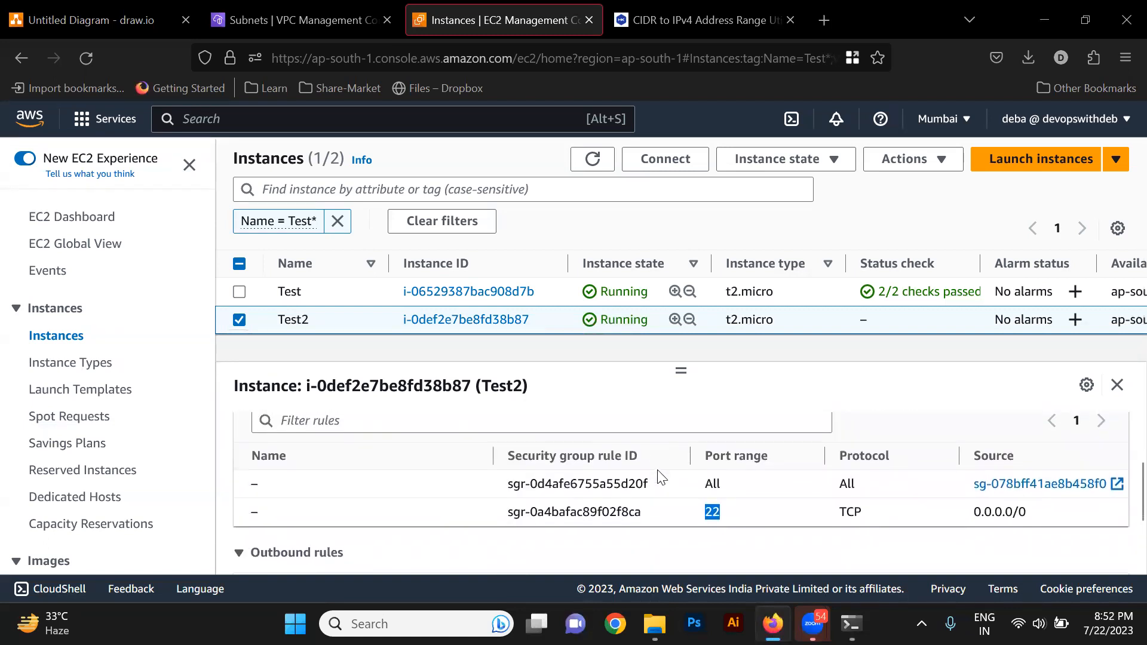
scroll(658, 476, up, 3)
scroll(658, 476, down, 3)
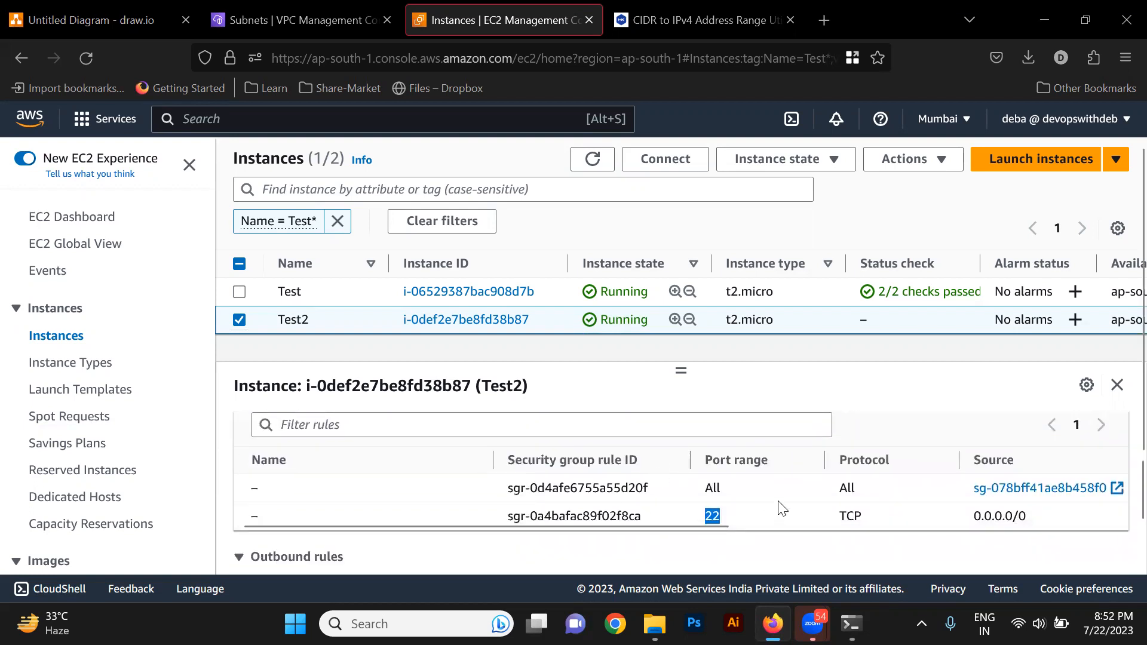
scroll(779, 502, up, 1)
scroll(783, 508, up, 1)
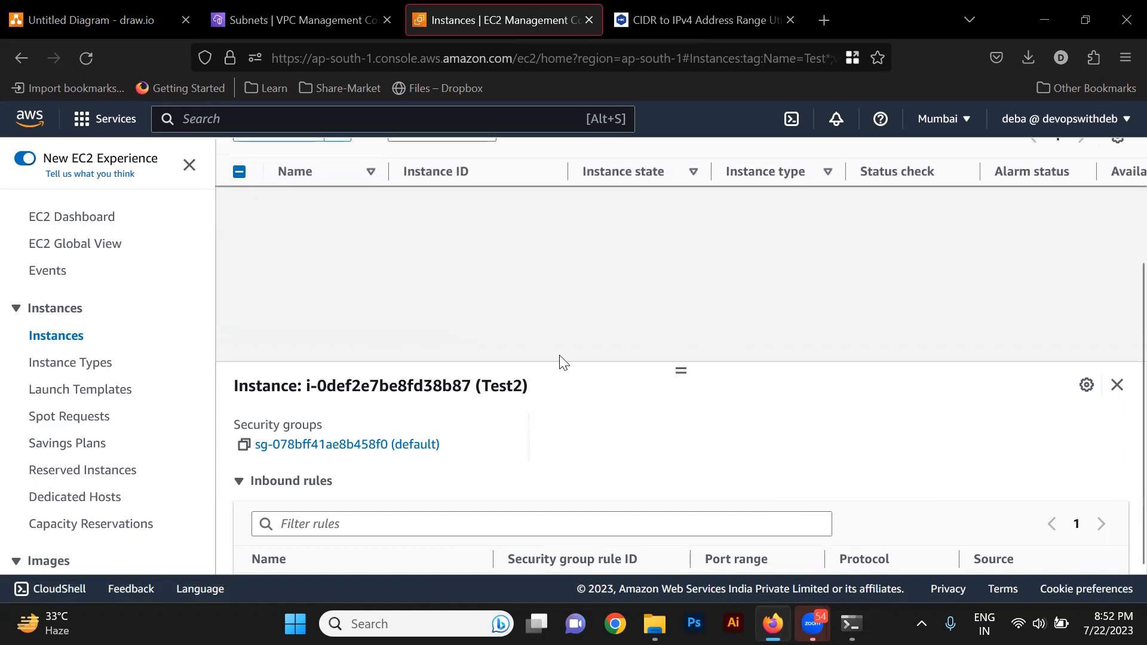
scroll(797, 514, down, 1)
scroll(797, 523, down, 3)
scroll(681, 504, up, 5)
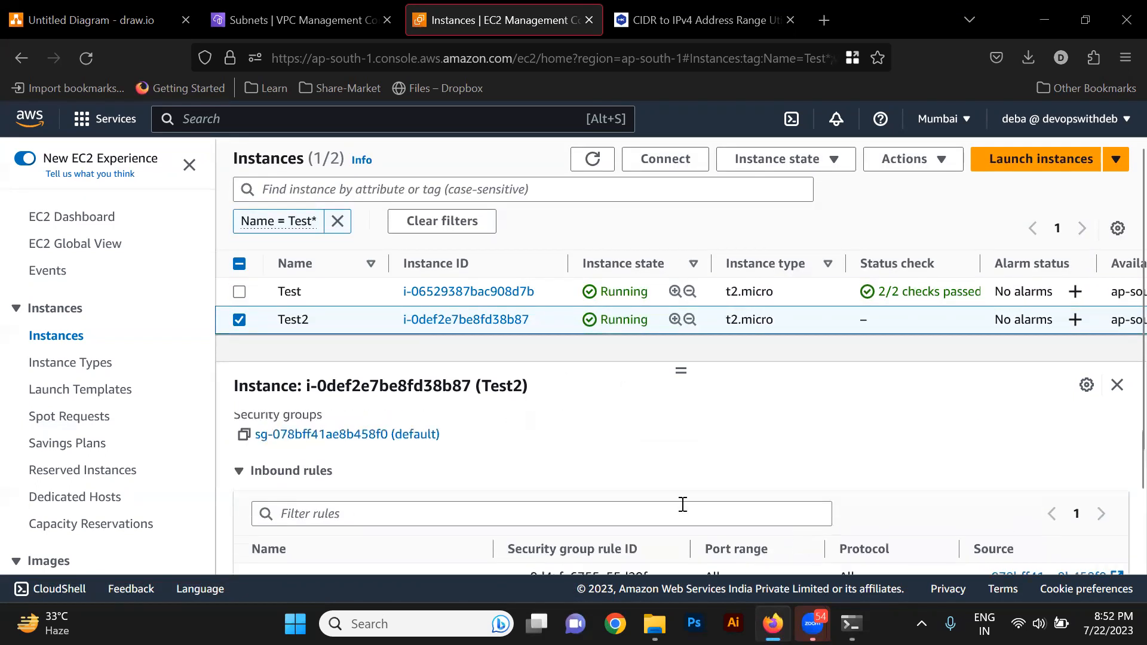
Open Test2's instance details and copy its private IPv4 address.
click(255, 430)
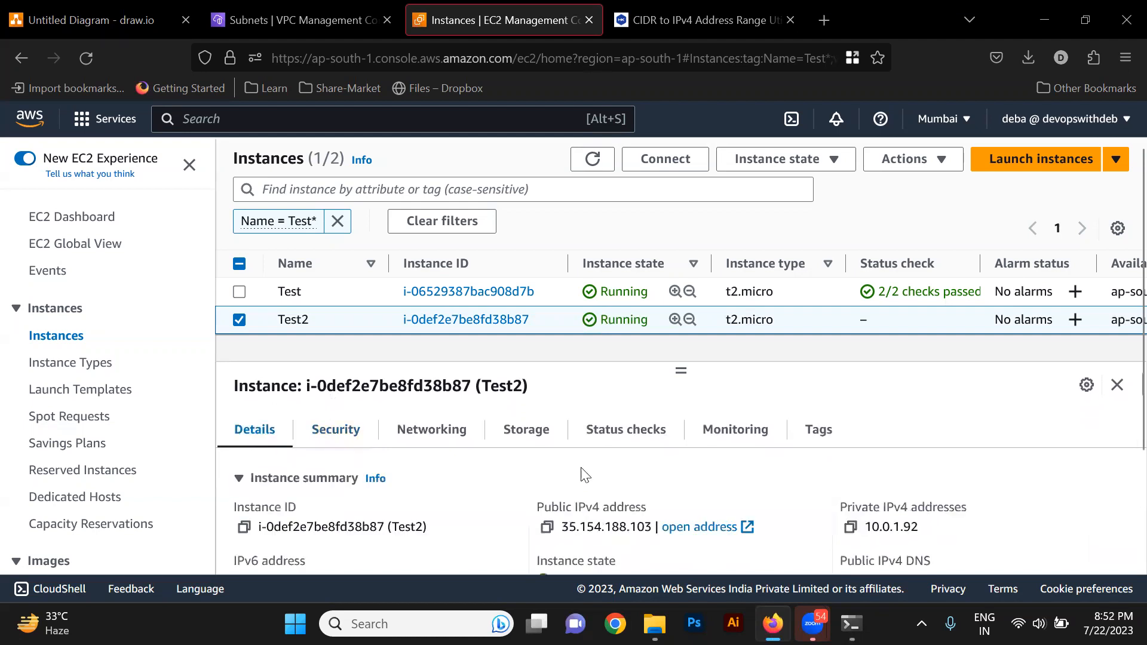
scroll(878, 537, down, 4)
scroll(869, 531, up, 2)
scroll(867, 534, up, 2)
scroll(867, 535, down, 3)
scroll(871, 533, up, 3)
click(277, 480)
click(850, 528)
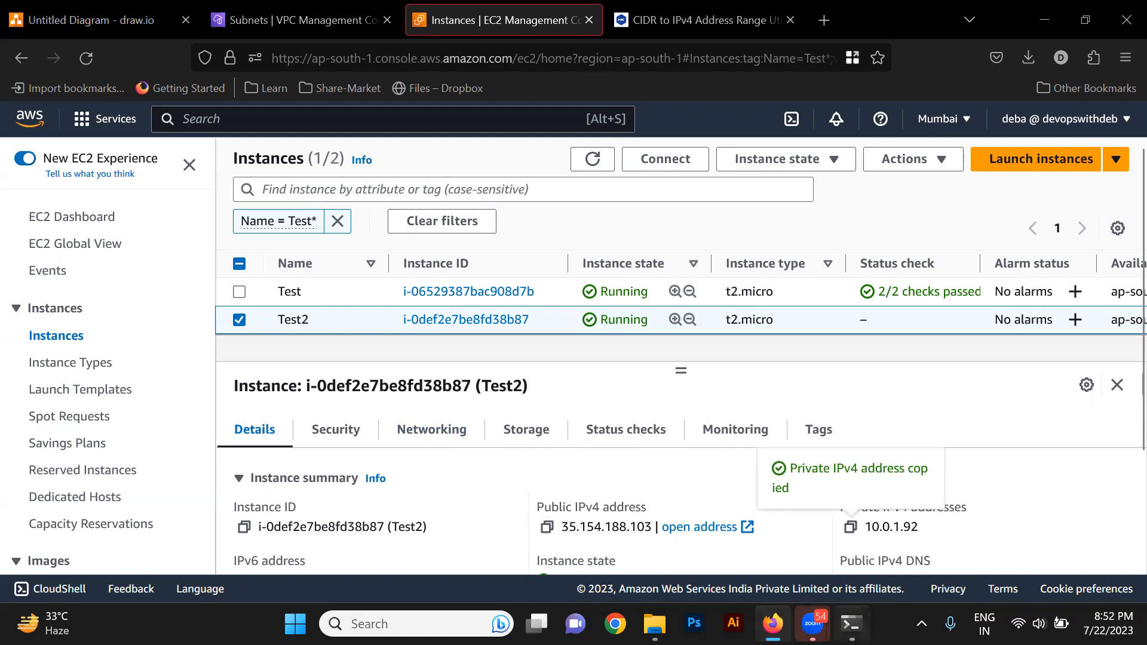
Switch to the terminal and reconnect over SSH to the Test instance as ubuntu at 13.127.48.177 with mynewkey.pem.
click(851, 624)
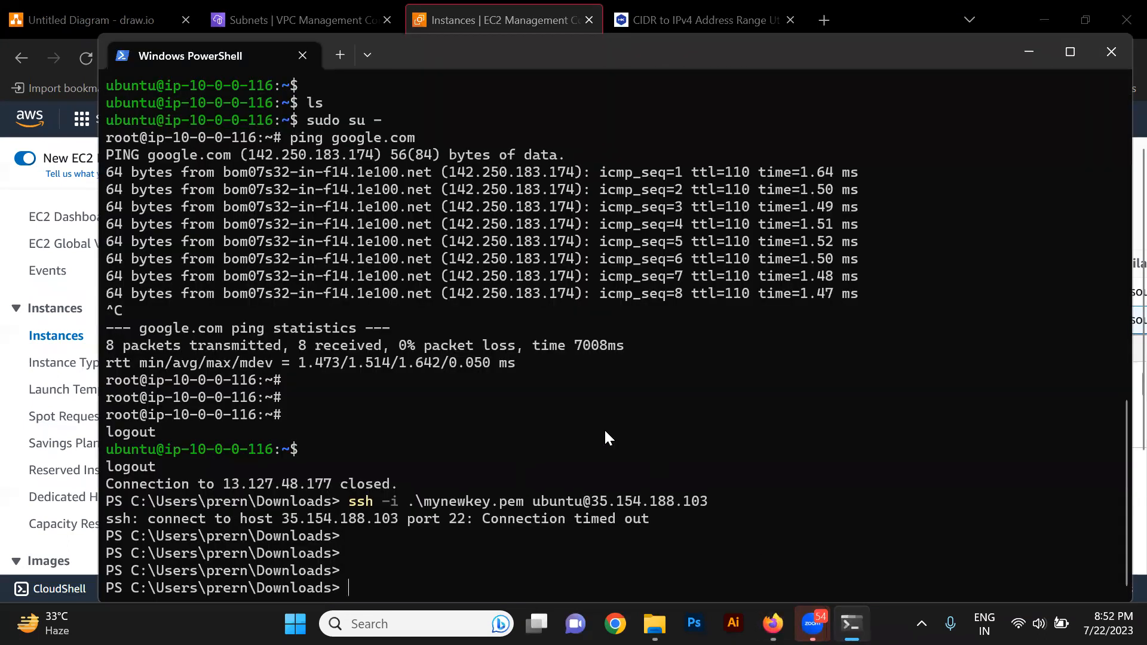
key(Up)
key(Up)
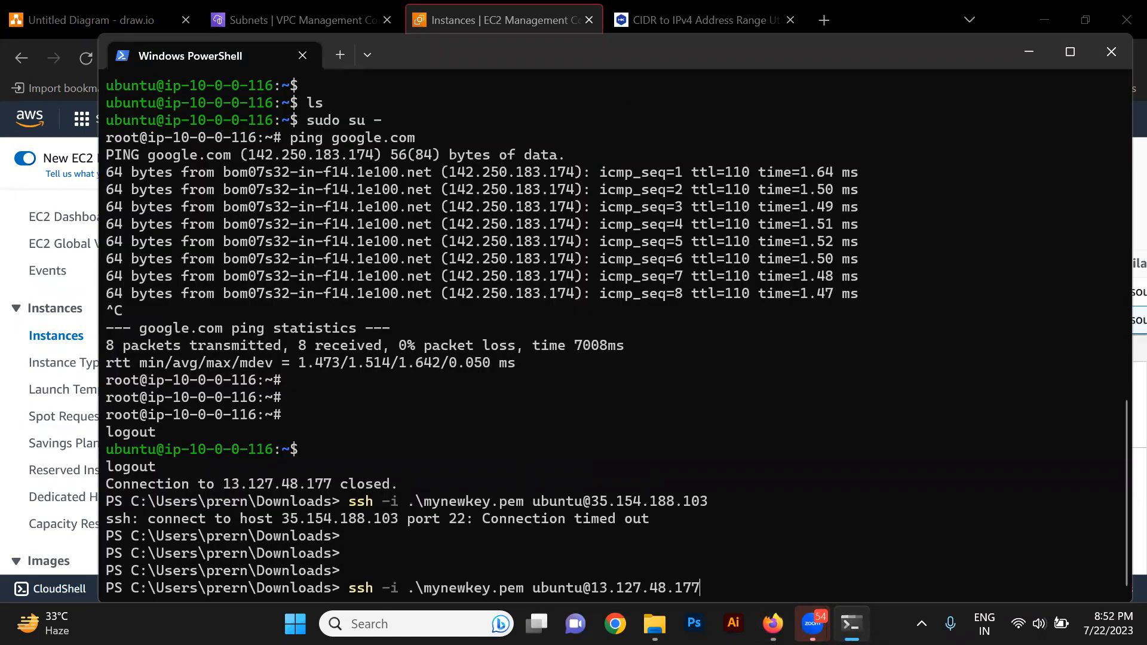
key(Return)
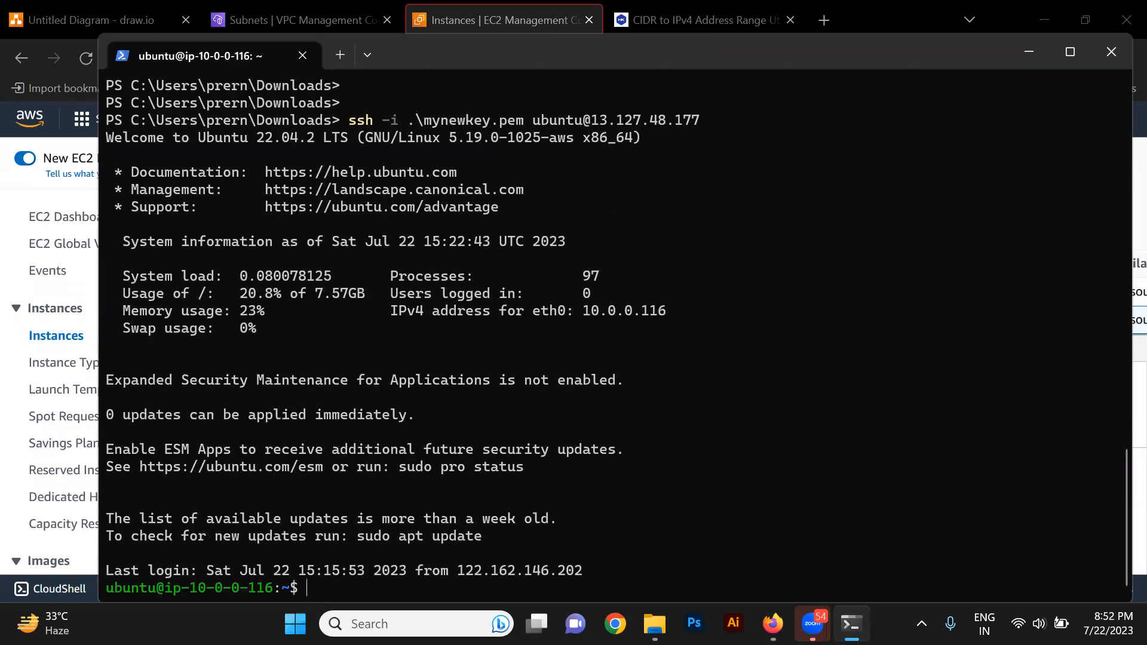
Ping Test2's private address 10.0.1.92 from the Test instance, and stop the ping after a number of replies.
text(ping)
key(ctrl+v)
key(Return)
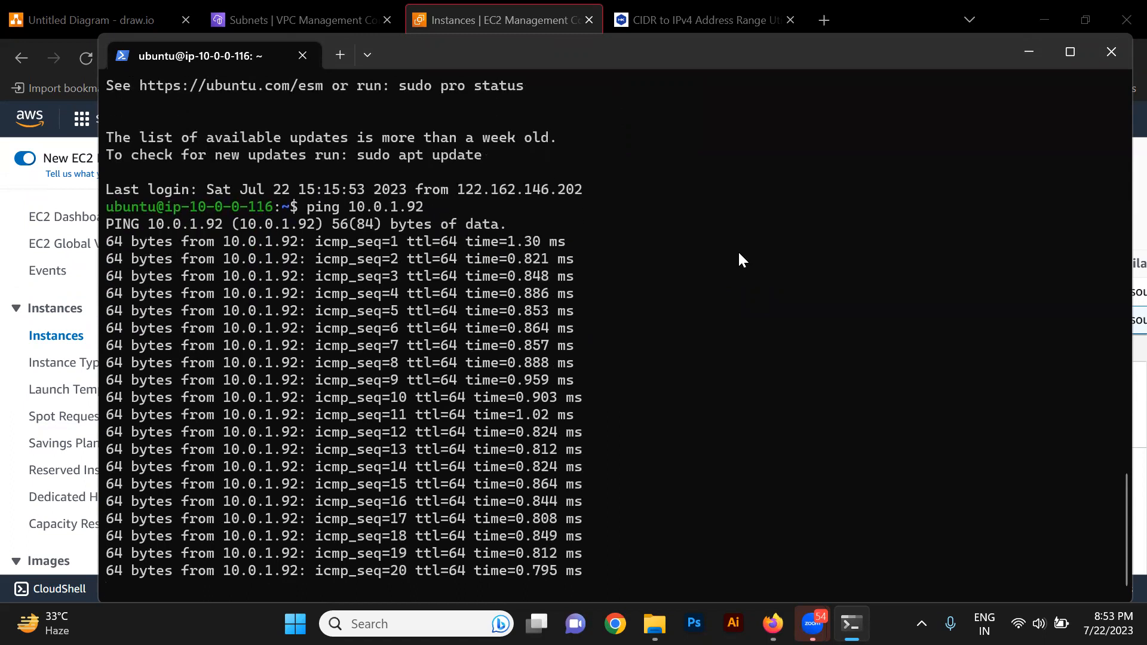
text(10.0.1.9264 bytes from 10.0.1.92: icmp_seq=23 ttl=64 time=0.874 ms)
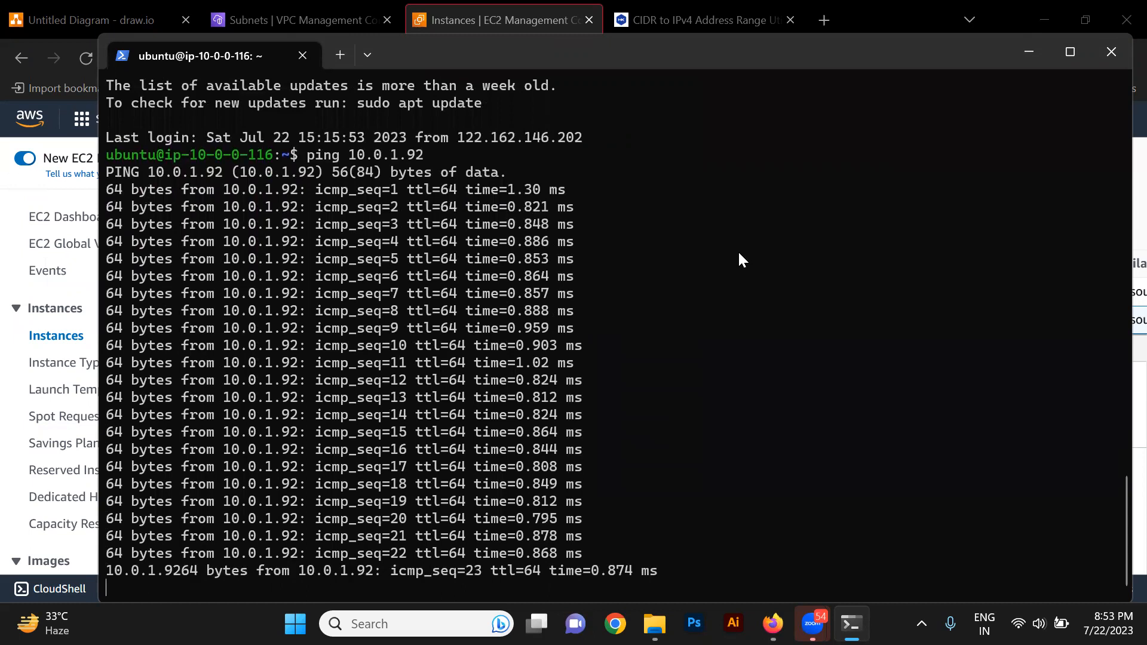
key(ctrl+c)
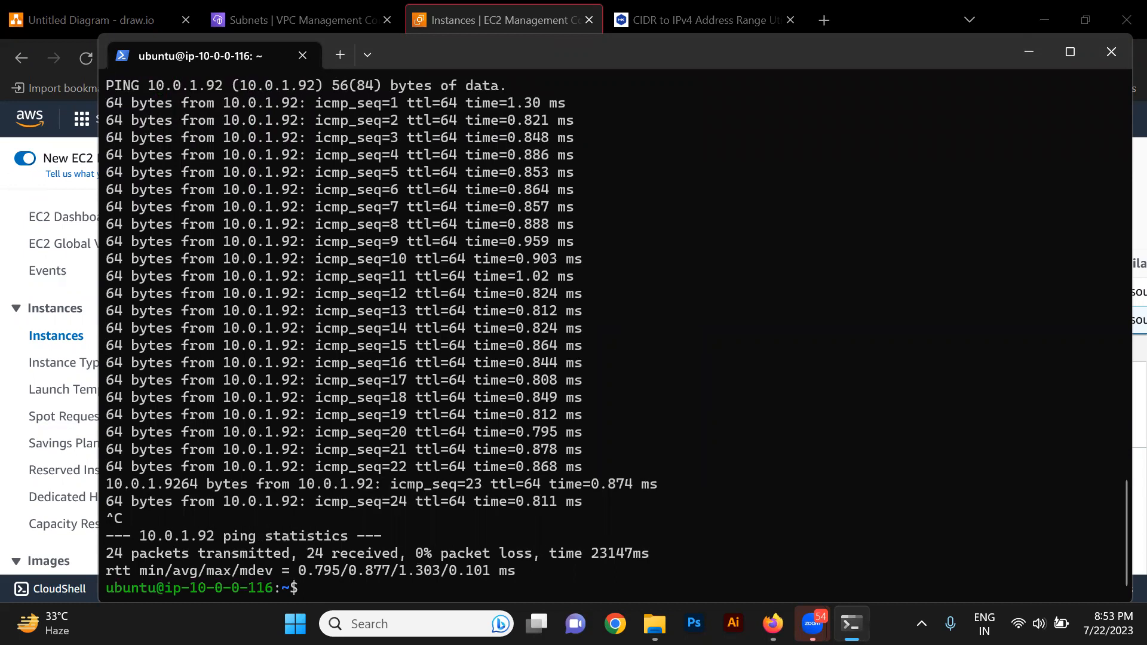
Open a root shell on the Test instance with sudo su - and return to the EC2 console.
text(sudo su -)
key(Return)
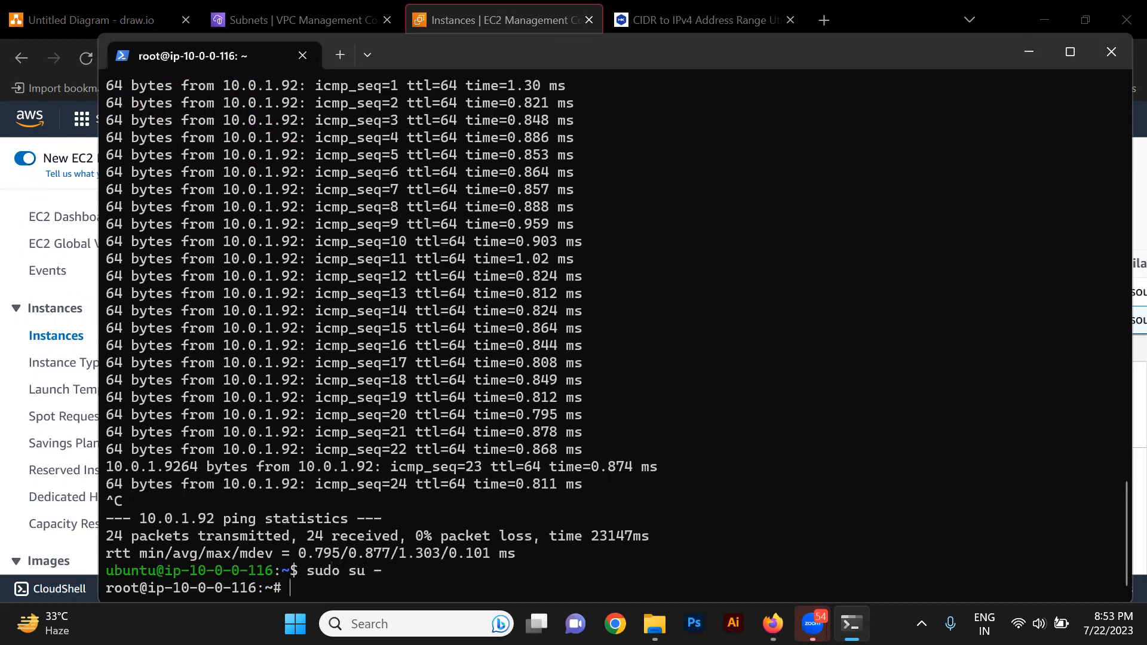
key(Return)
key(Return)
key(Return)
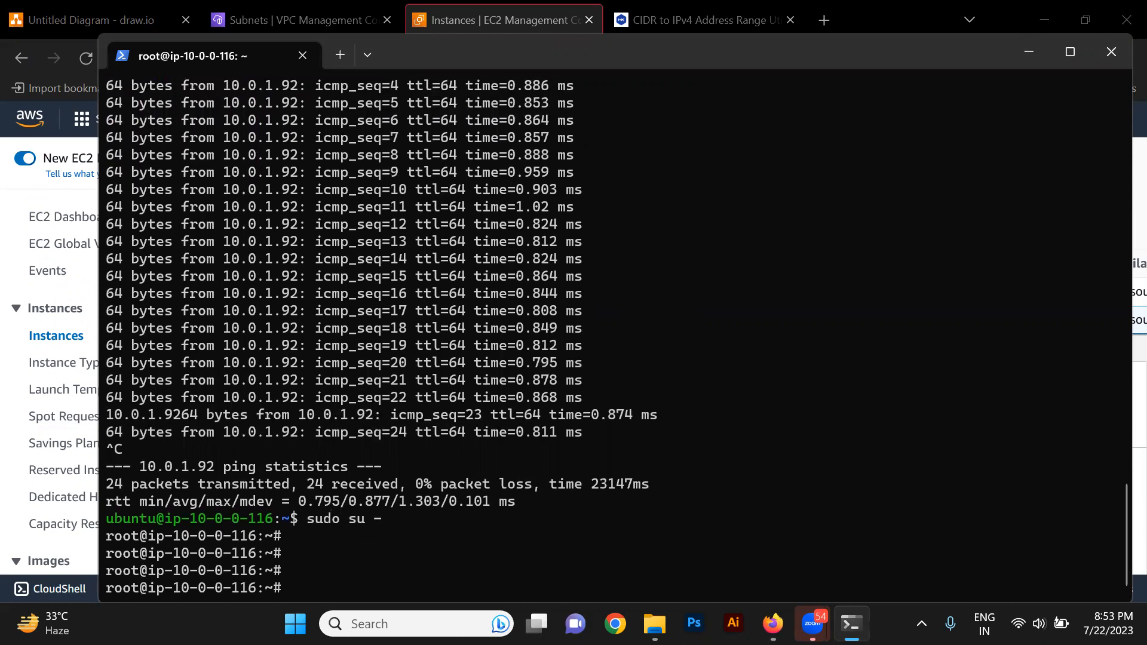
click(481, 3)
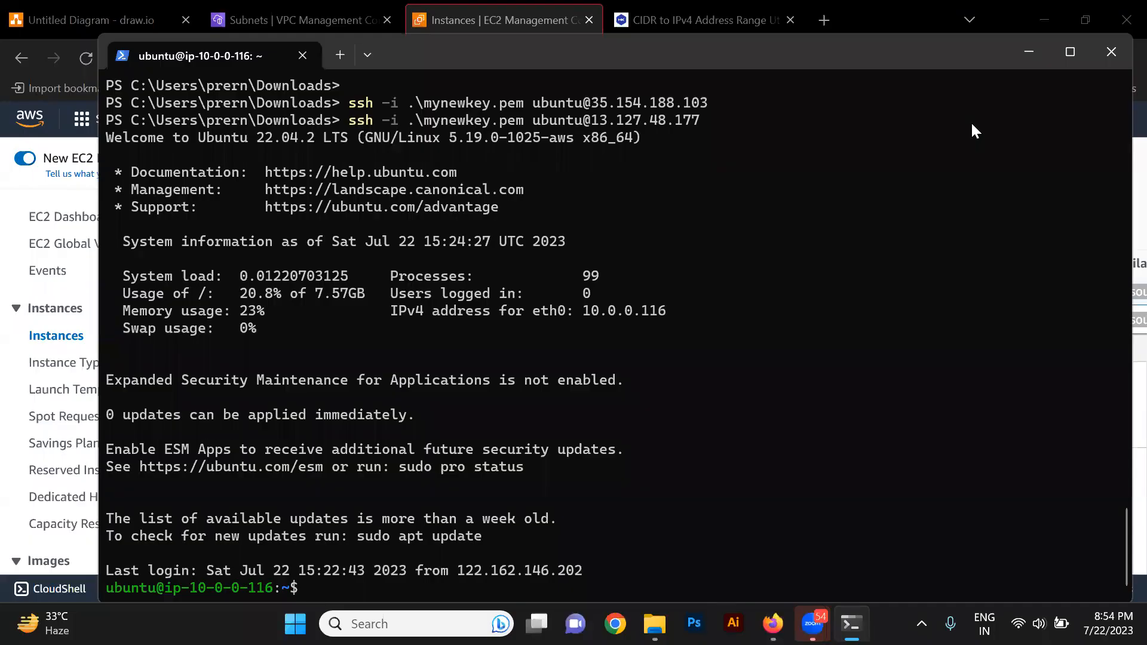
key(Return)
key(Return)
text(sudo)
key(BackSpace)
key(BackSpace)
key(BackSpace)
key(BackSpace)
key(BackSpace)
key(BackSpace)
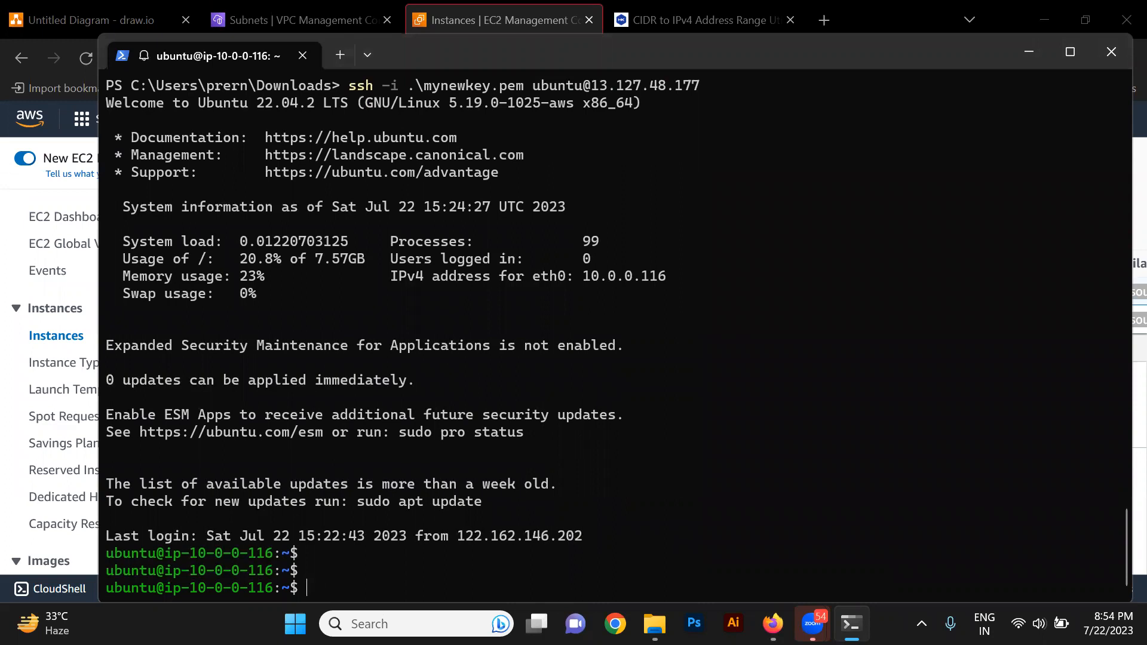
List the files in ubuntu's home directory on Test and set the permissions of mynewkey.pem to 400.
text(ls)
key(Return)
text(chmod )
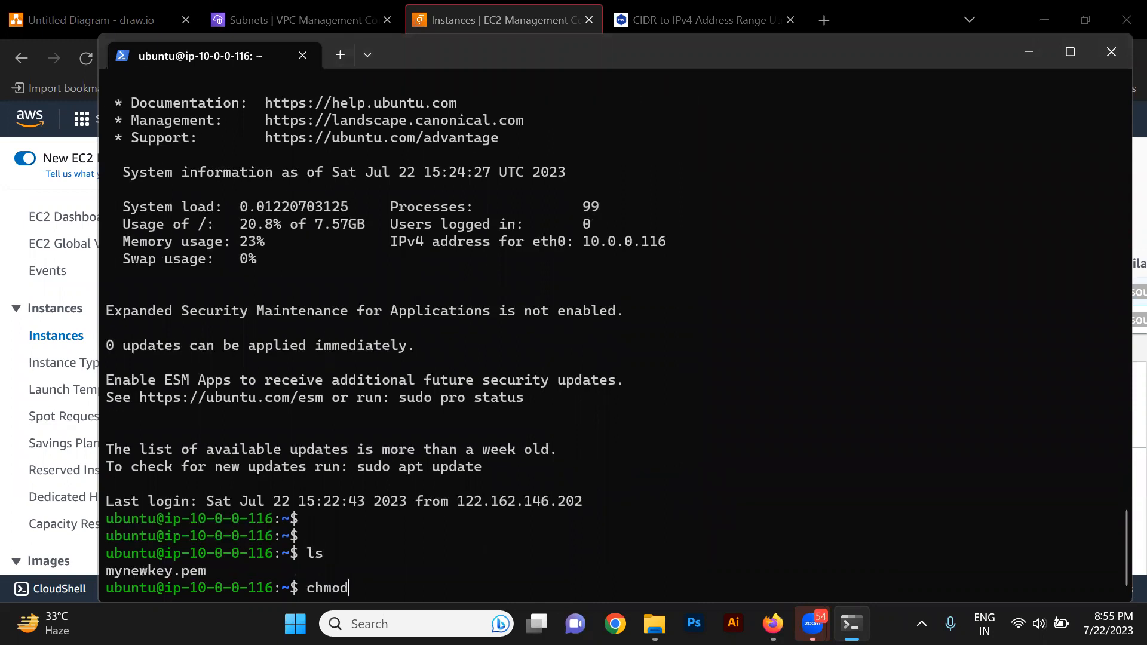
text(400)
text( m)
key(Tab)
key(Return)
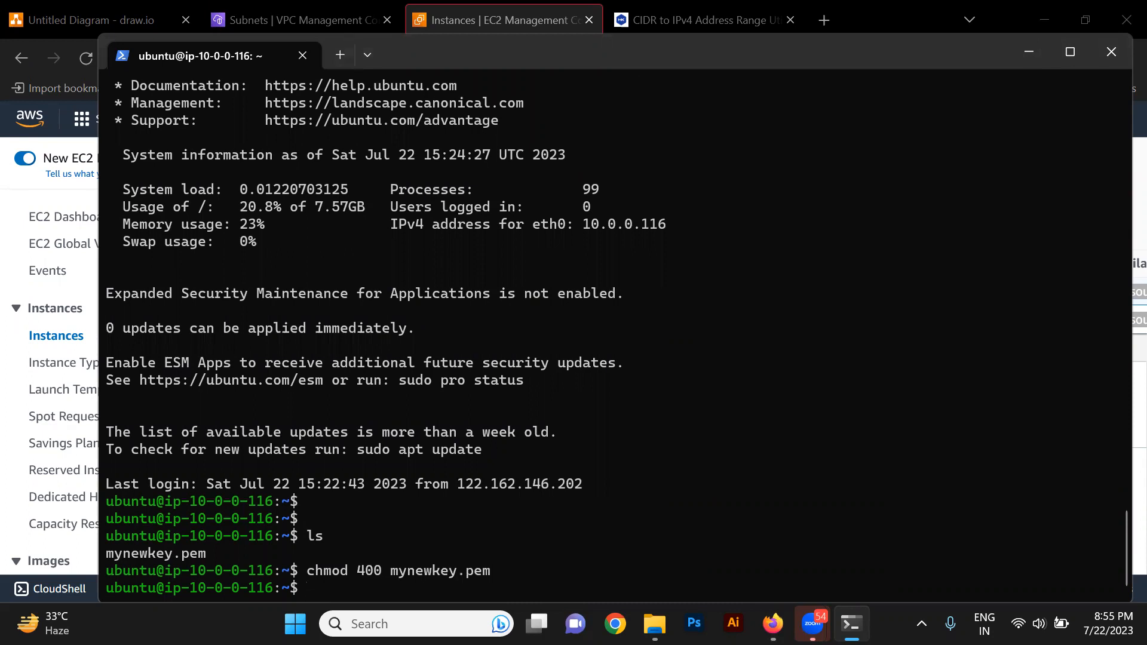
Try to SSH from Test to Test2 as ubuntu with mynewkey.pem, using the public address 35.154.188.103 copied from the EC2 console.
text(ssh -i m)
key(Tab)
text(ubuntu@)
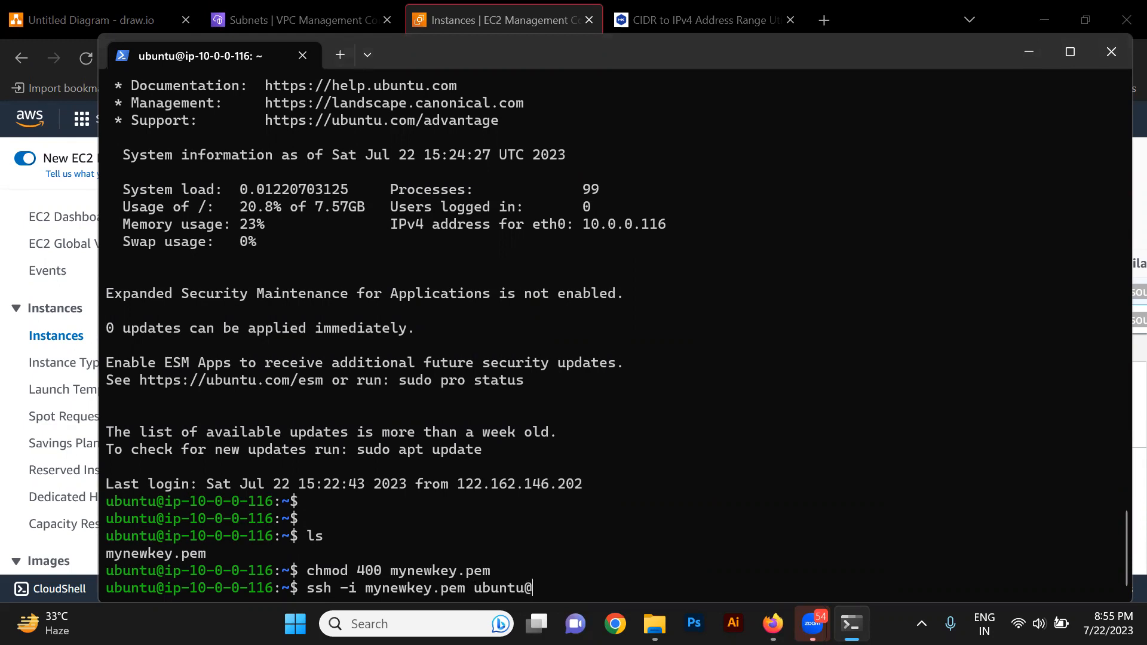
click(498, 7)
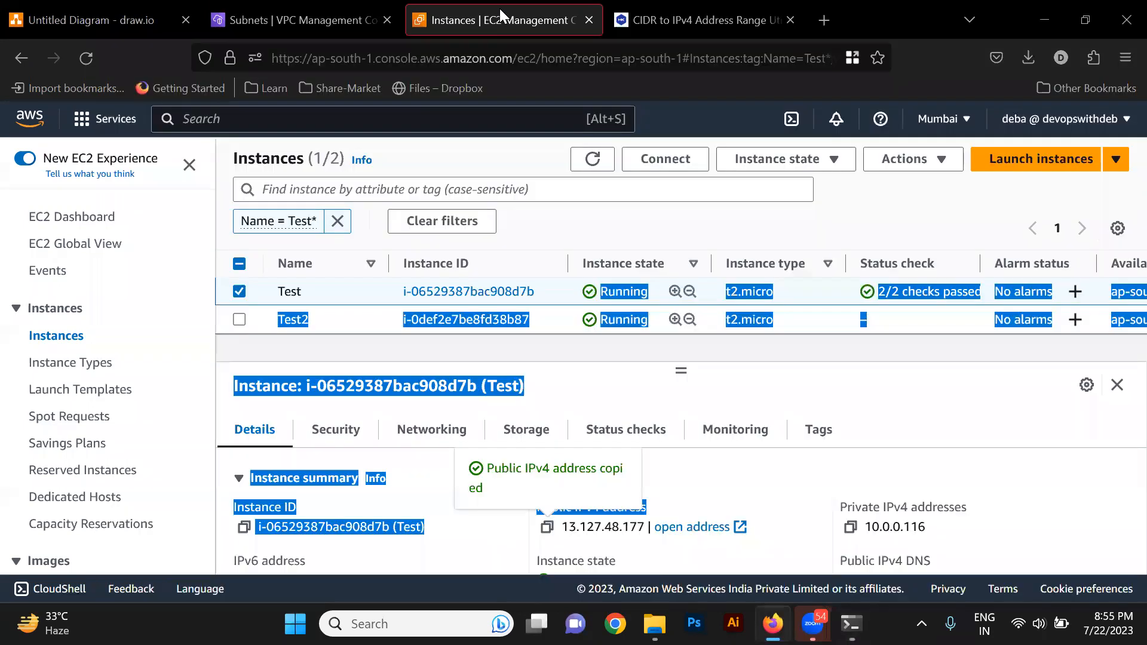
click(364, 317)
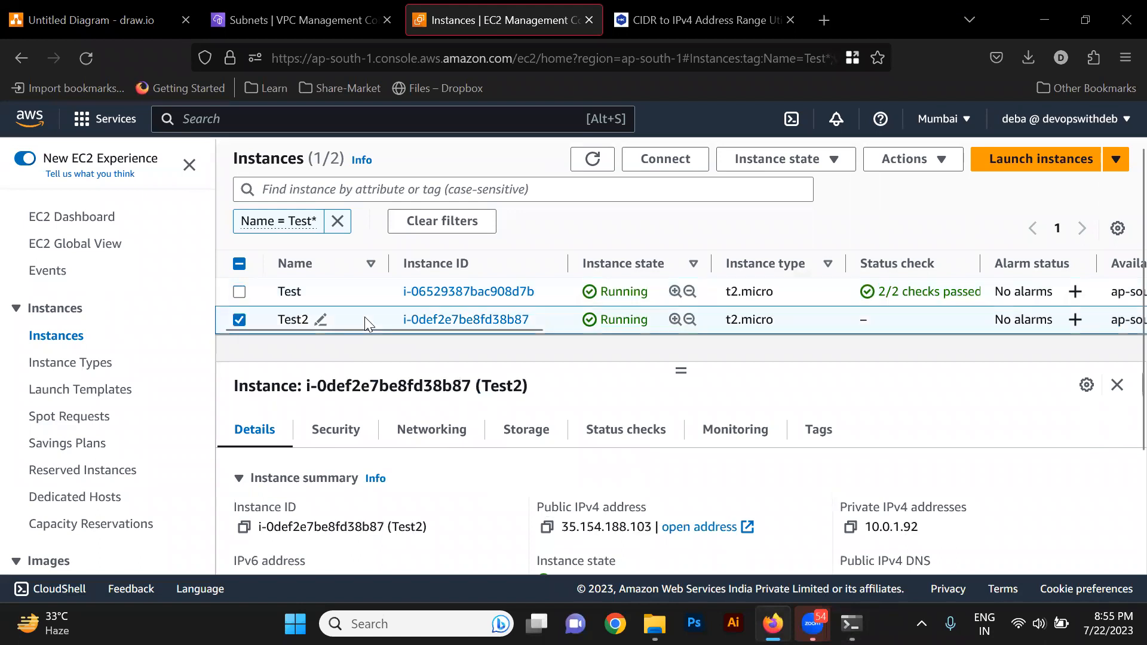
click(546, 527)
click(851, 624)
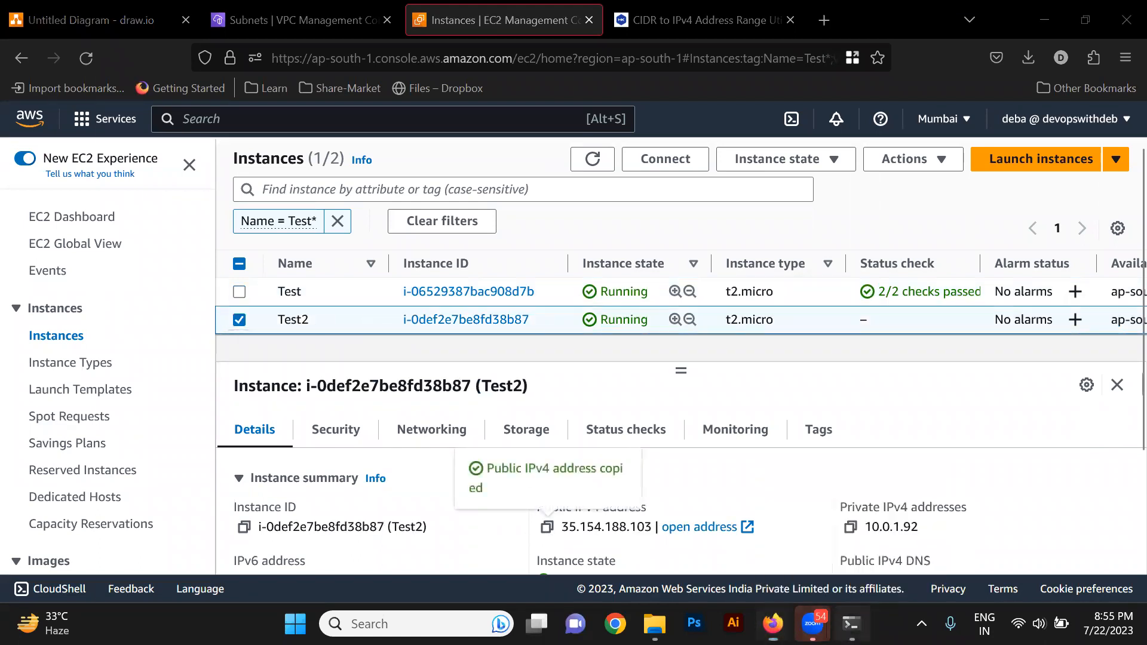
key(ctrl+v)
key(Return)
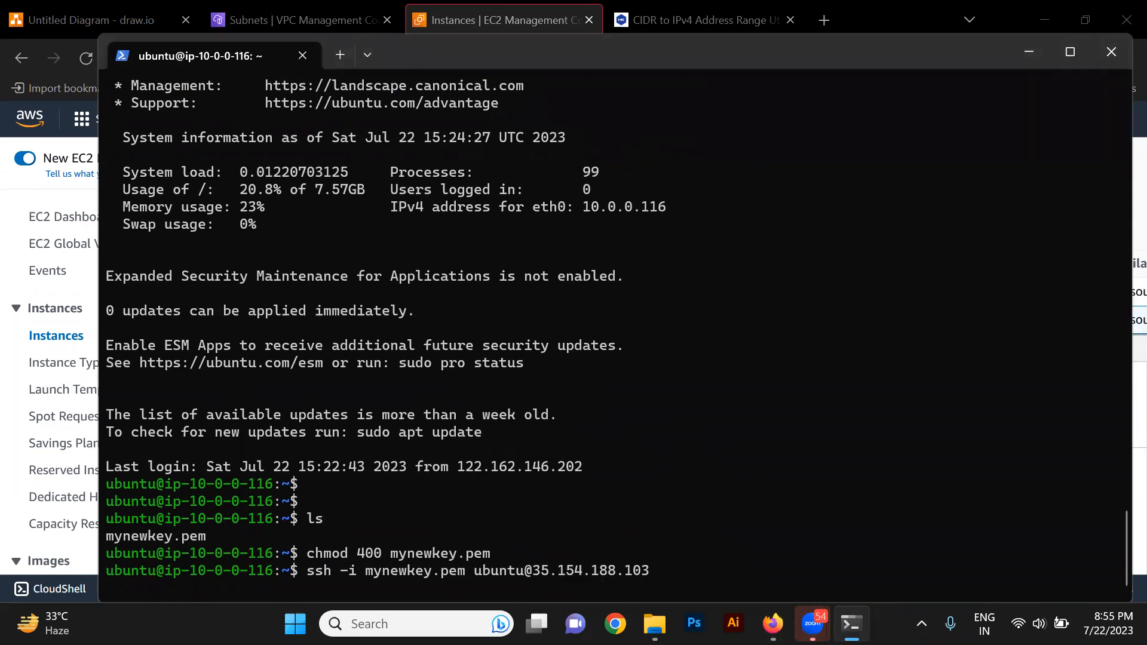
key(ctrl+c)
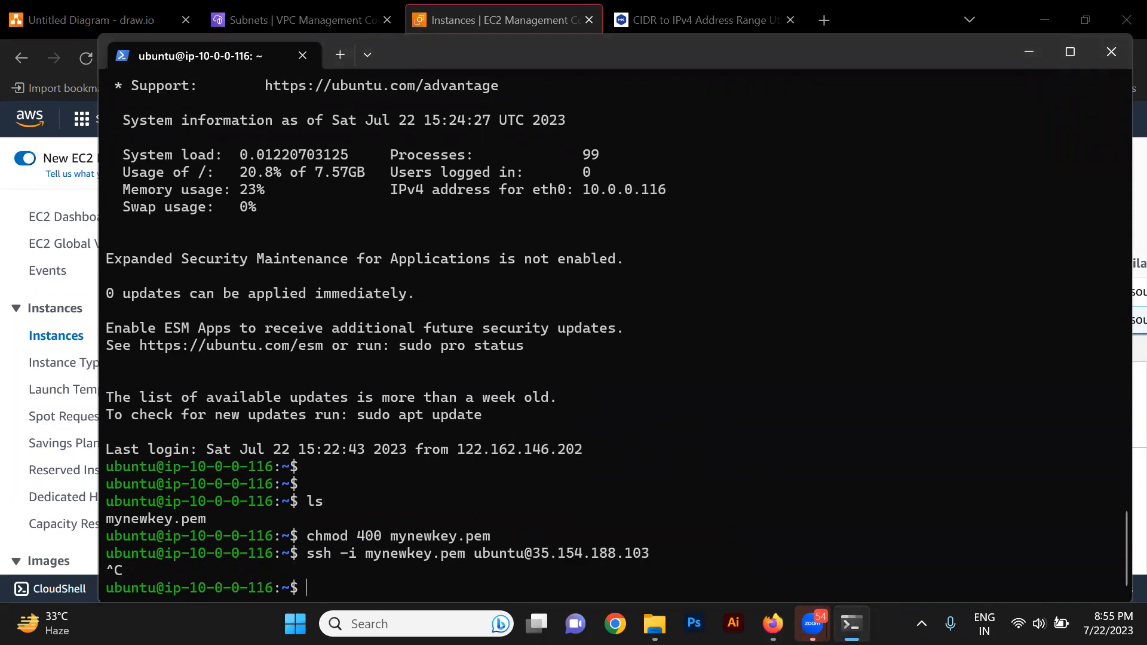
Switch to the EC2 console, copy Test2's private IPv4 address and return to the terminal.
key(alt+Tab)
key(alt+Tab)
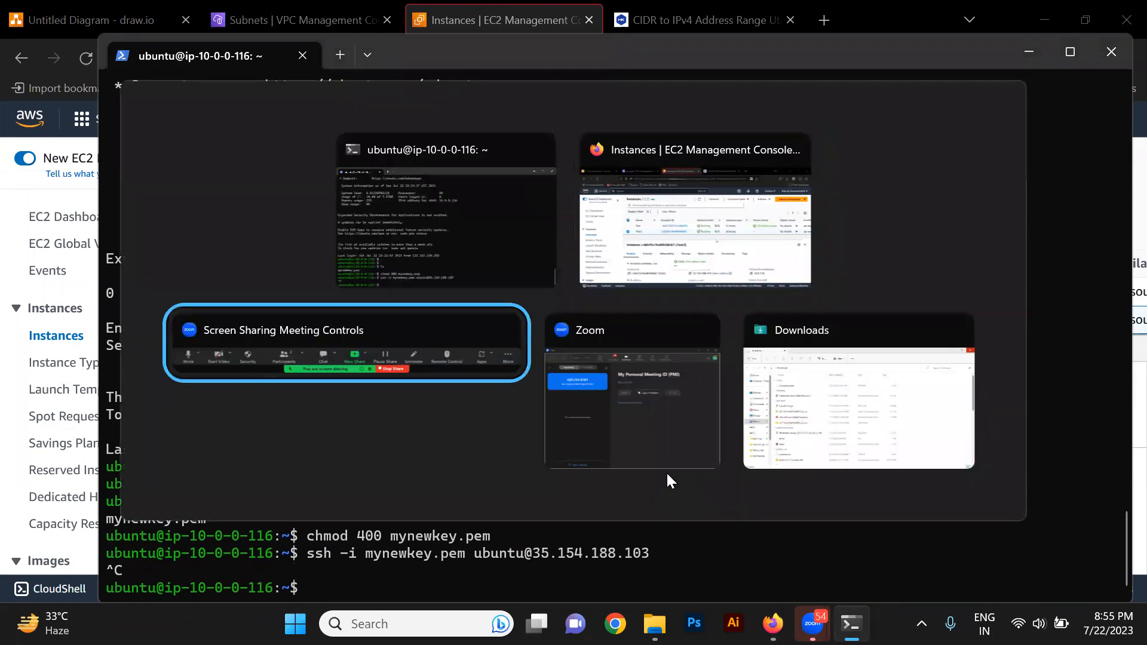
click(660, 236)
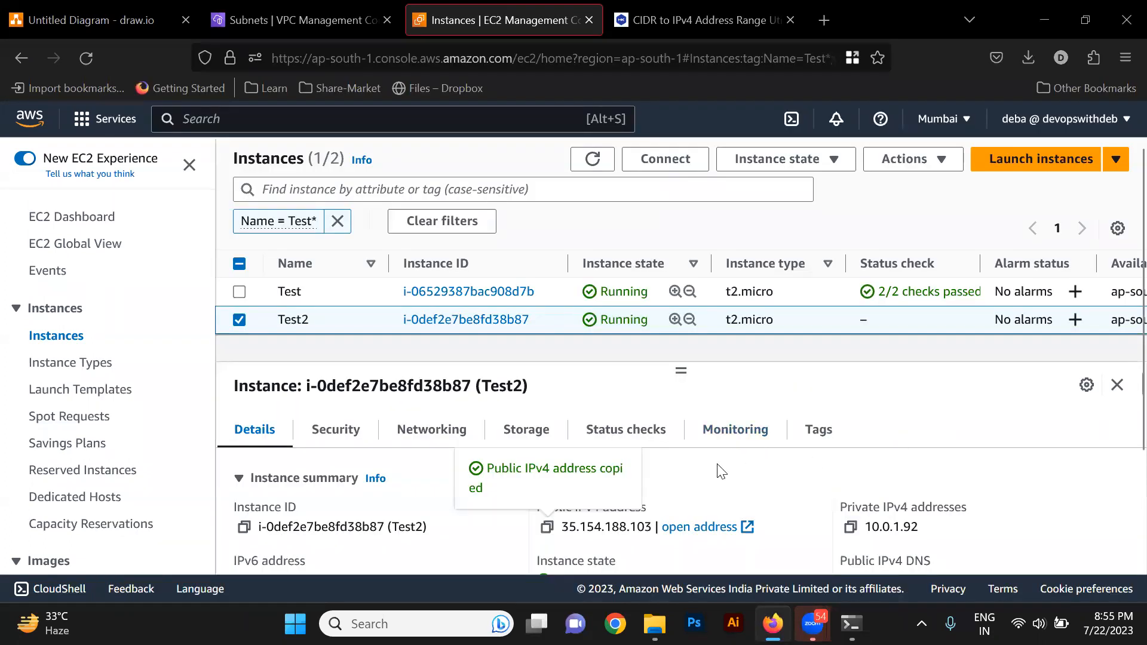
click(849, 528)
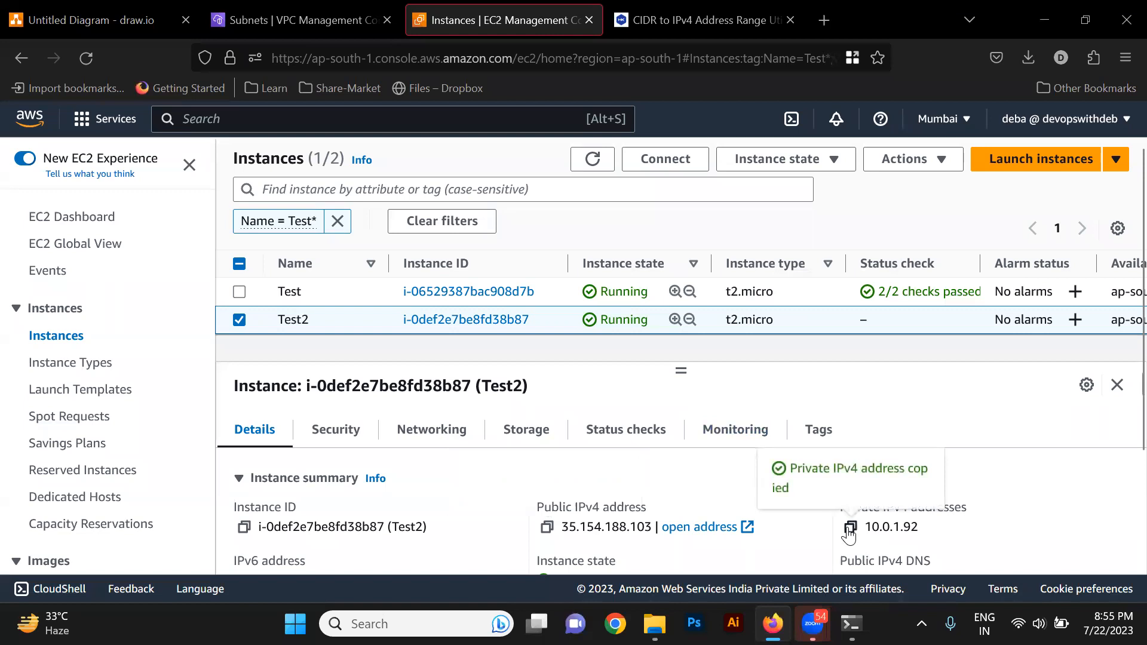
key(alt+Tab)
click(671, 235)
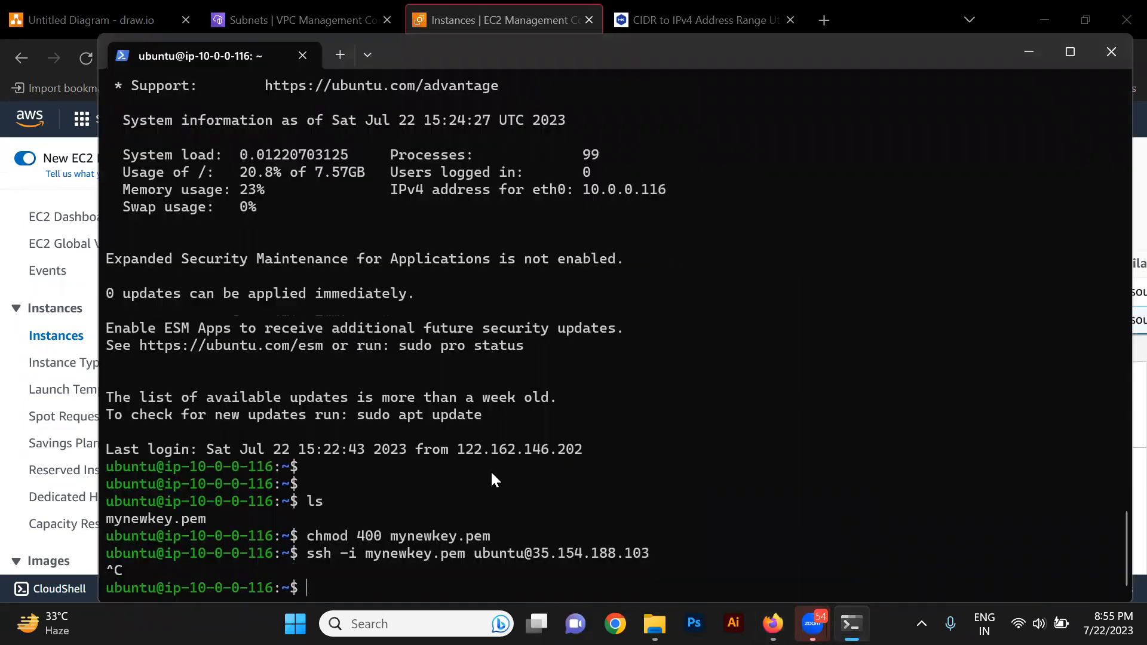
Reuse the SSH command with the private address 10.0.1.92 to connect as ubuntu to Test2, accepting the host key with yes.
key(Up)
key(BackSpace)
key(BackSpace)
key(BackSpace)
key(BackSpace)
key(BackSpace)
key(BackSpace)
key(BackSpace)
key(BackSpace)
key(BackSpace)
key(BackSpace)
key(BackSpace)
key(BackSpace)
key(BackSpace)
key(BackSpace)
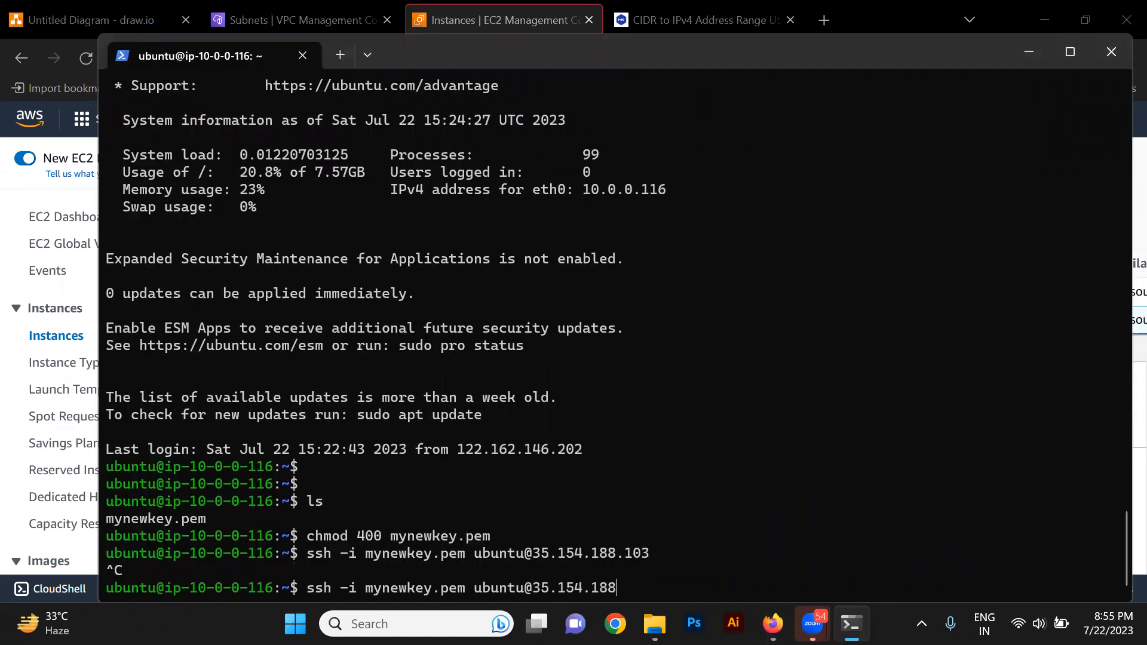
key(ctrl+v)
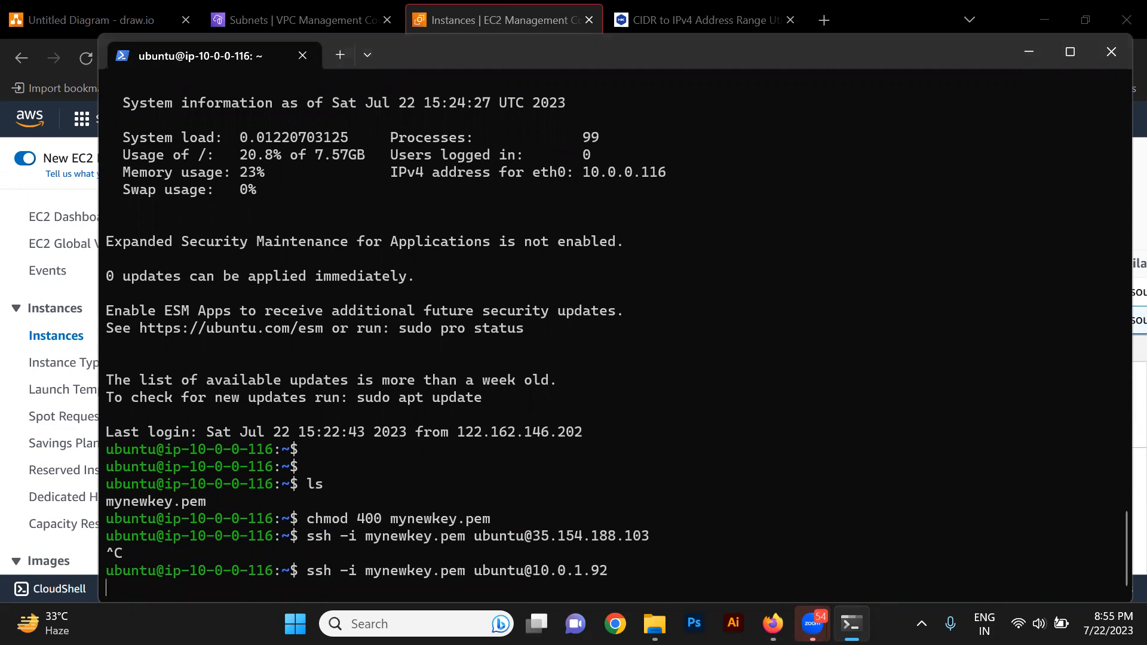
key(Return)
text(yes)
key(Return)
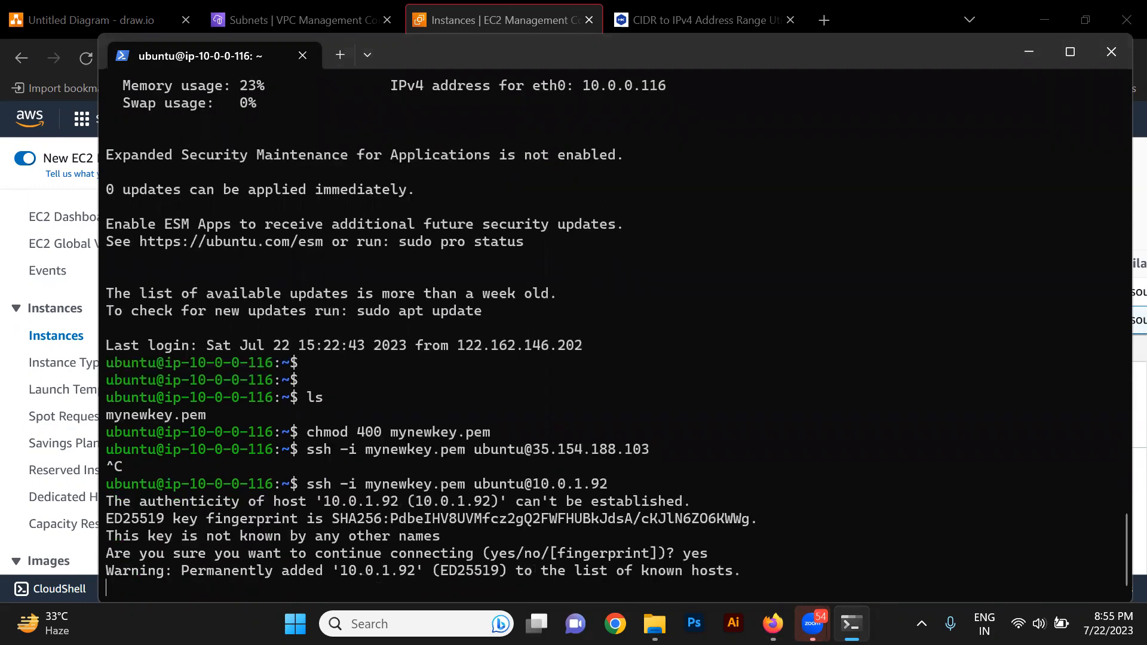
key(Return)
key(Return)
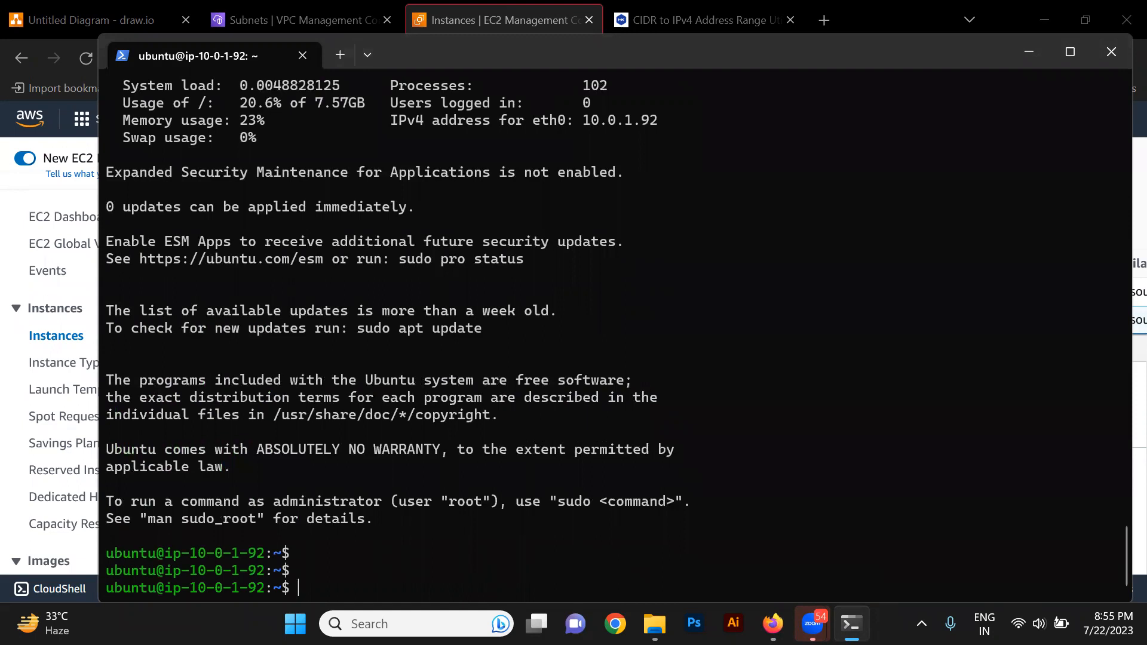
Open a root shell on Test2 with sudo su -.
key(Return)
key(Return)
text(sudo su -)
key(Return)
key(Return)
key(Return)
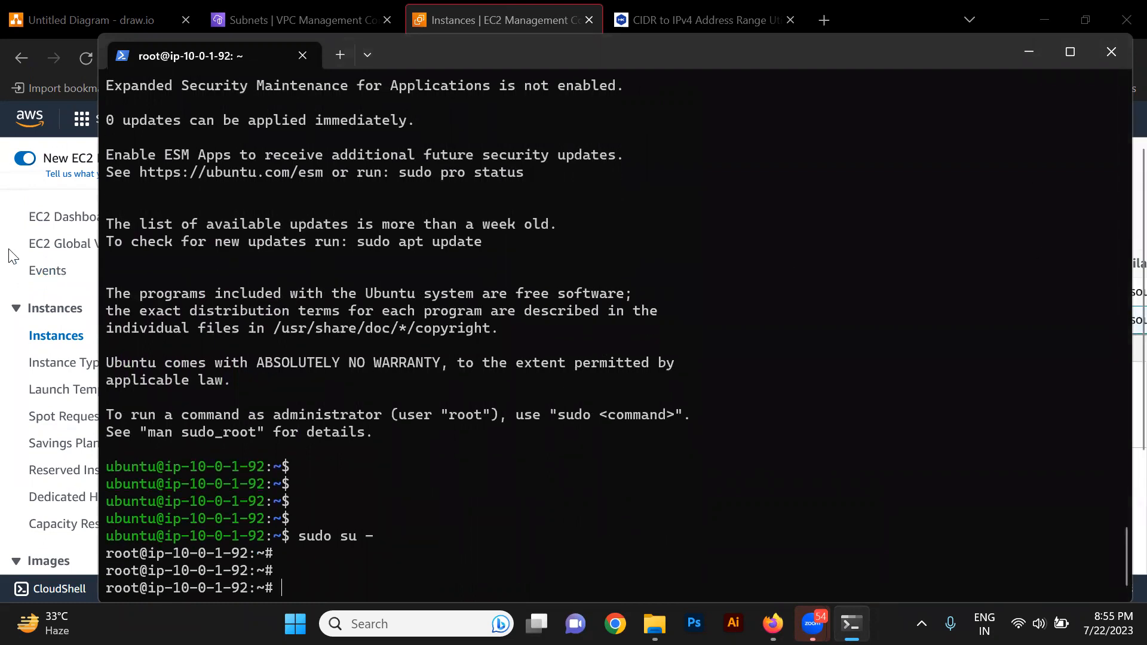
Display Test2's routing table in the root shell with ip r.
click(29, 187)
key(alt+Tab)
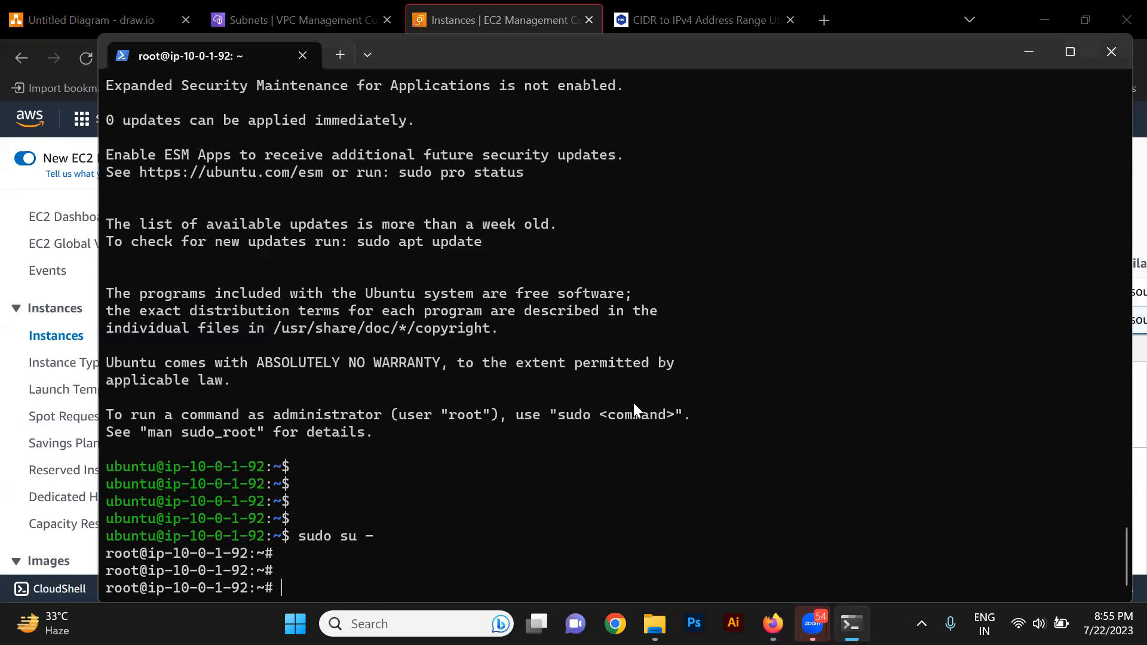
text(ip t)
key(Return)
text(ip r)
key(Return)
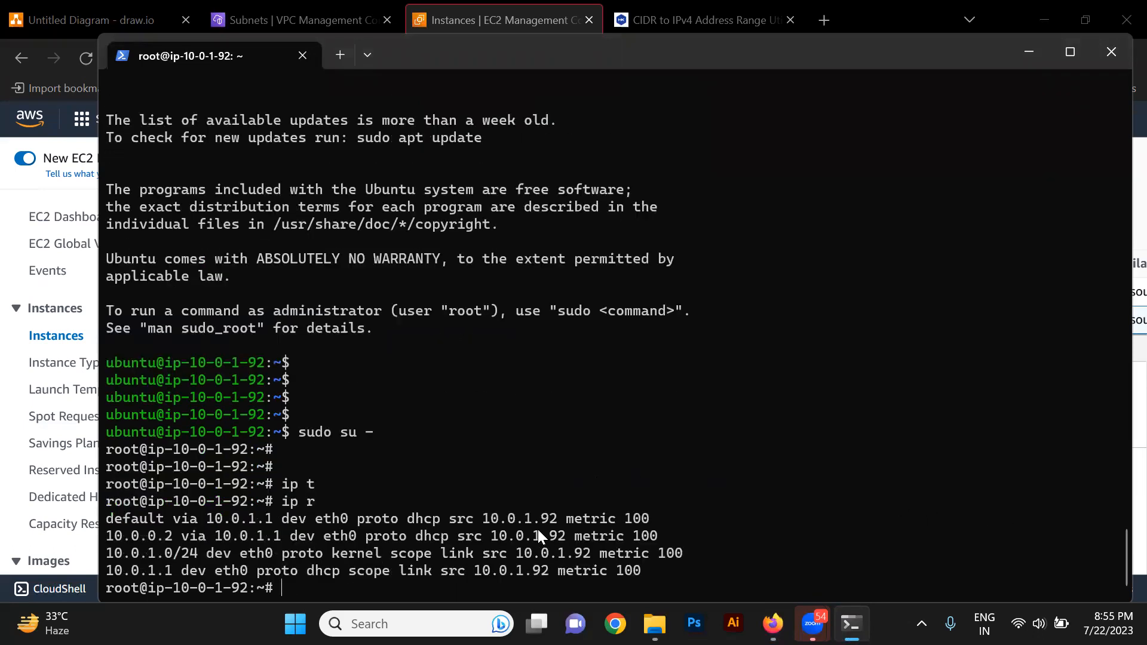
Test outbound internet access from Test2's root shell by running ping google.com.
click(15, 214)
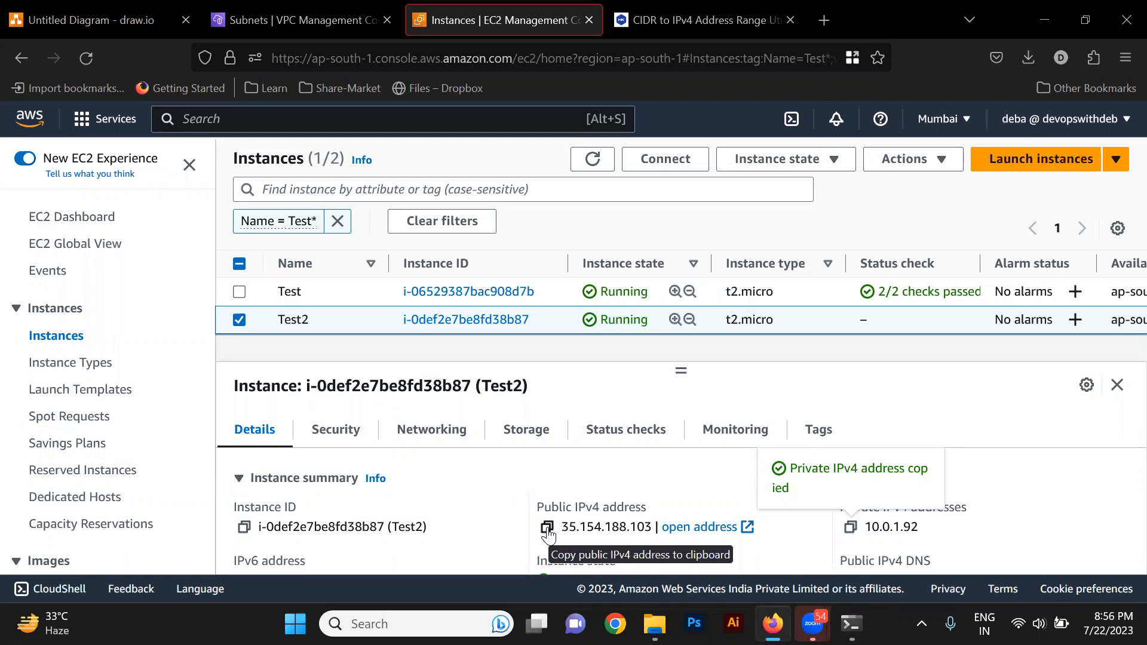
key(alt+Tab)
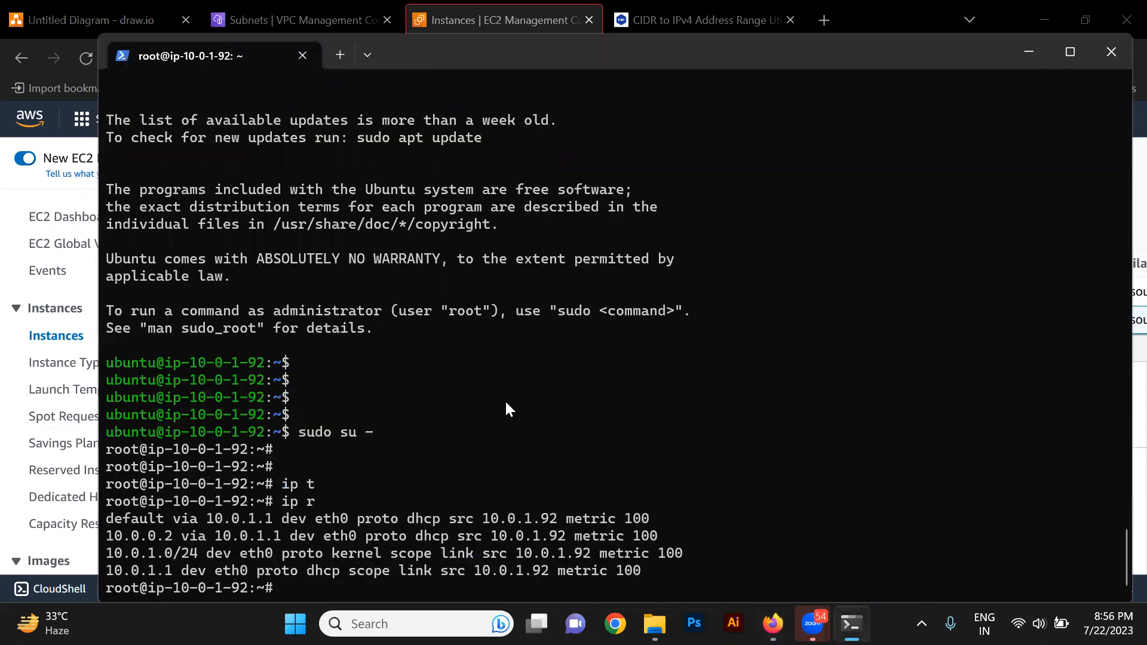
key(Return)
key(Return)
key(Return)
text(ou)
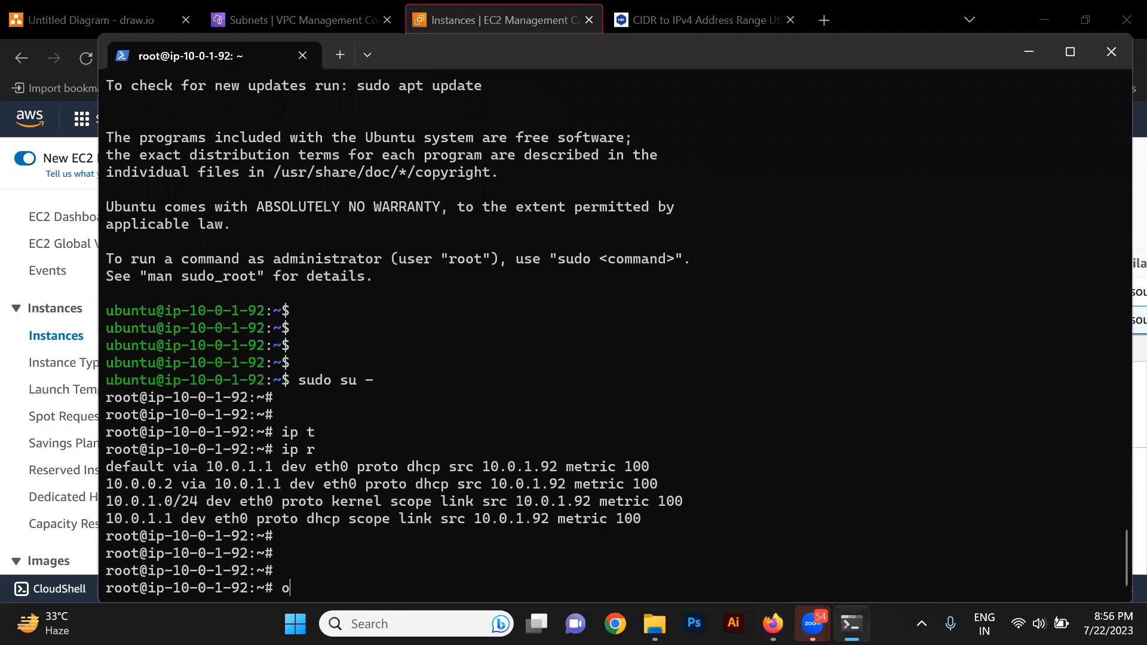
key(BackSpace)
key(BackSpace)
text(pi)
key(BackSpace)
key(BackSpace)
text(ping google.com)
key(Return)
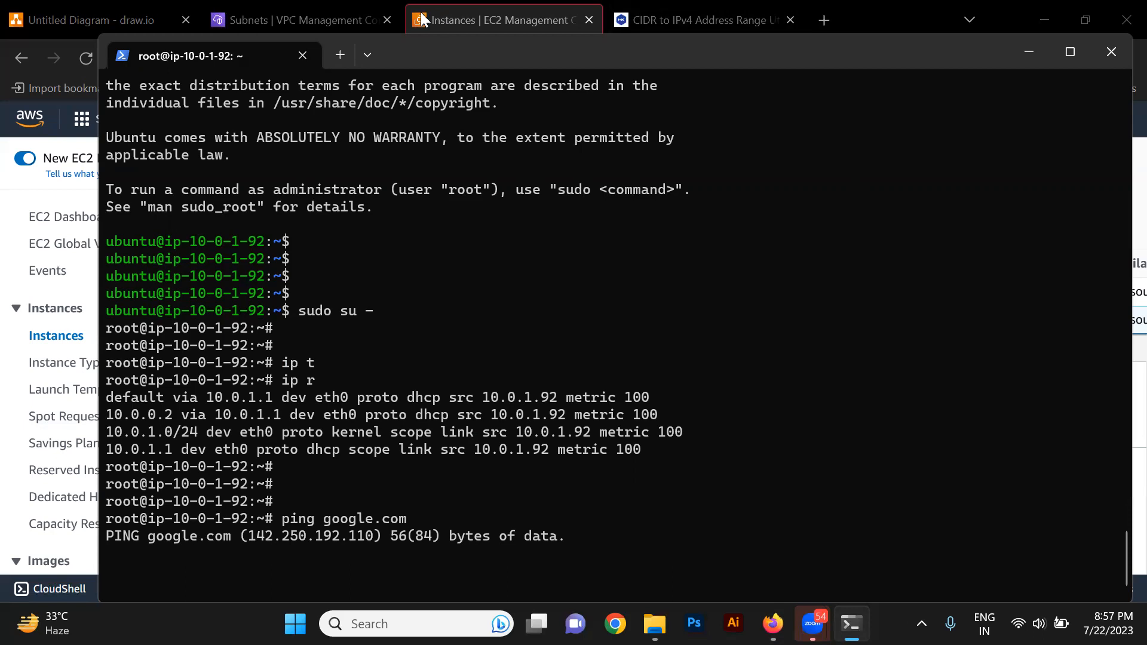
Switch to the VPC console and compare the route tables of the Private-MyVPC and Public-Myvpc subnets.
click(350, 5)
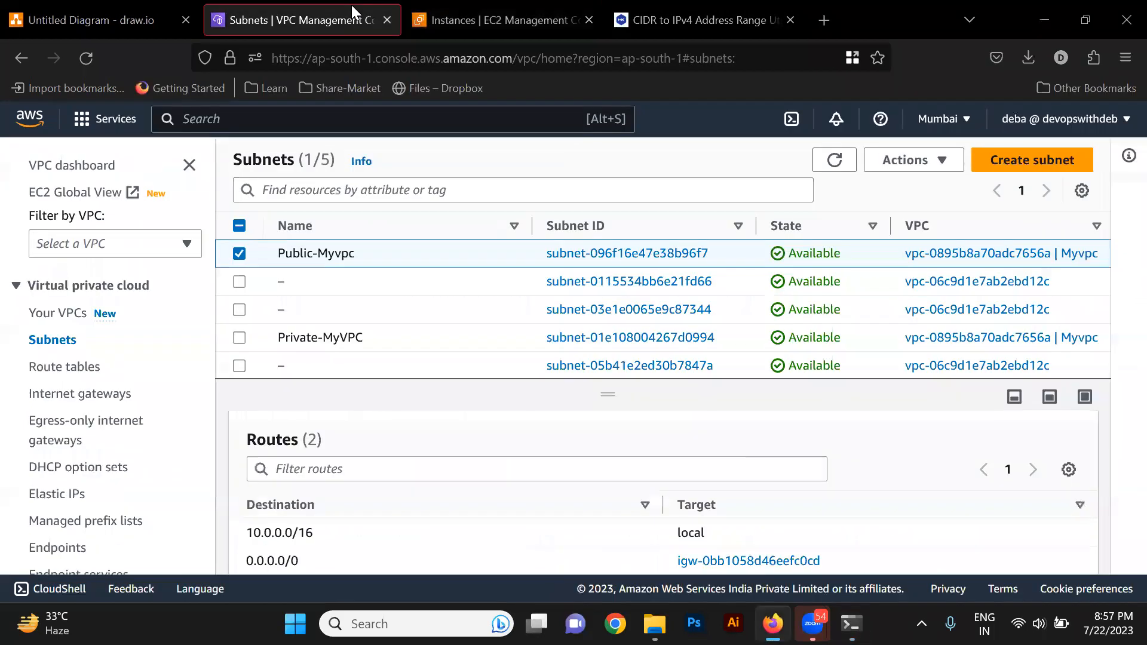
click(418, 343)
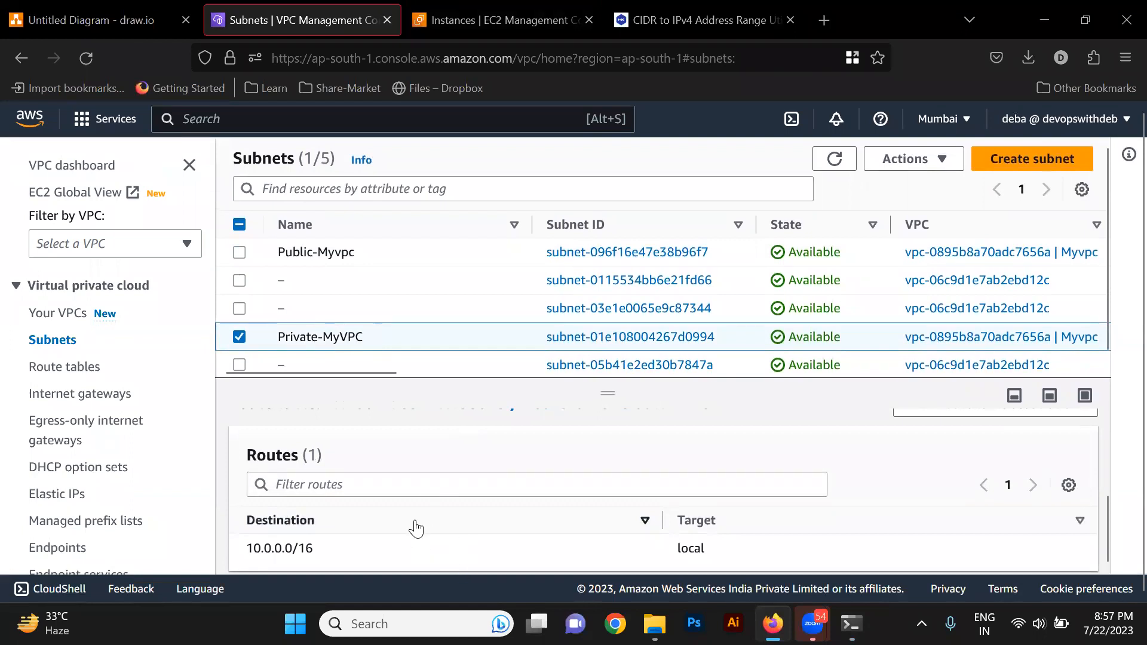
scroll(486, 542, up, 1)
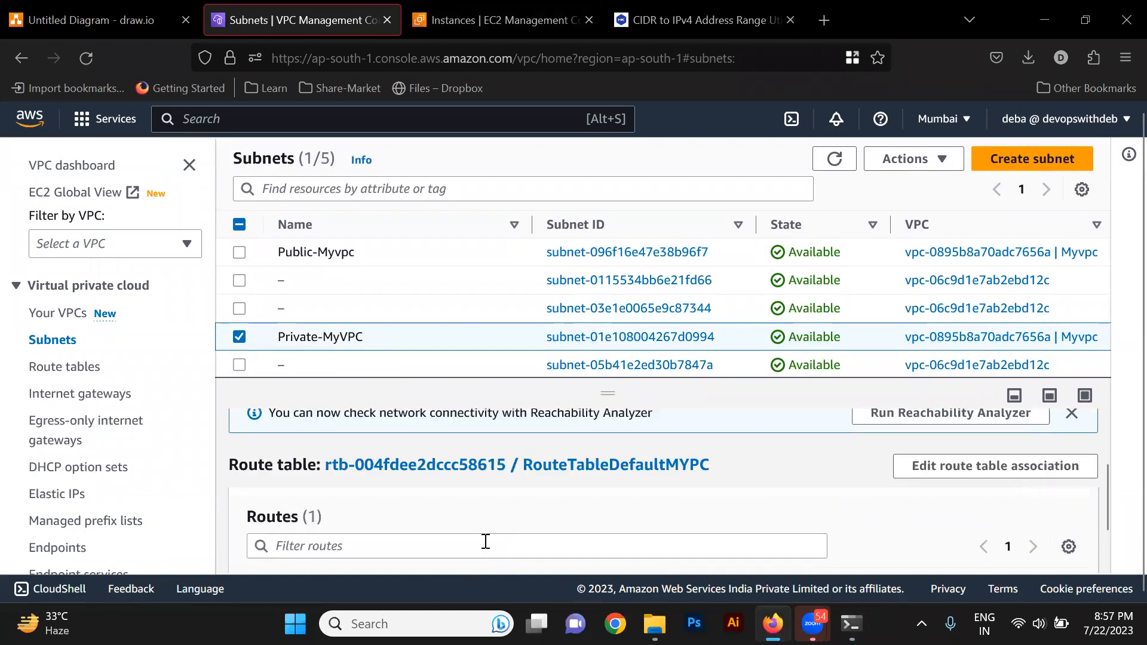
click(382, 251)
scroll(571, 538, down, 2)
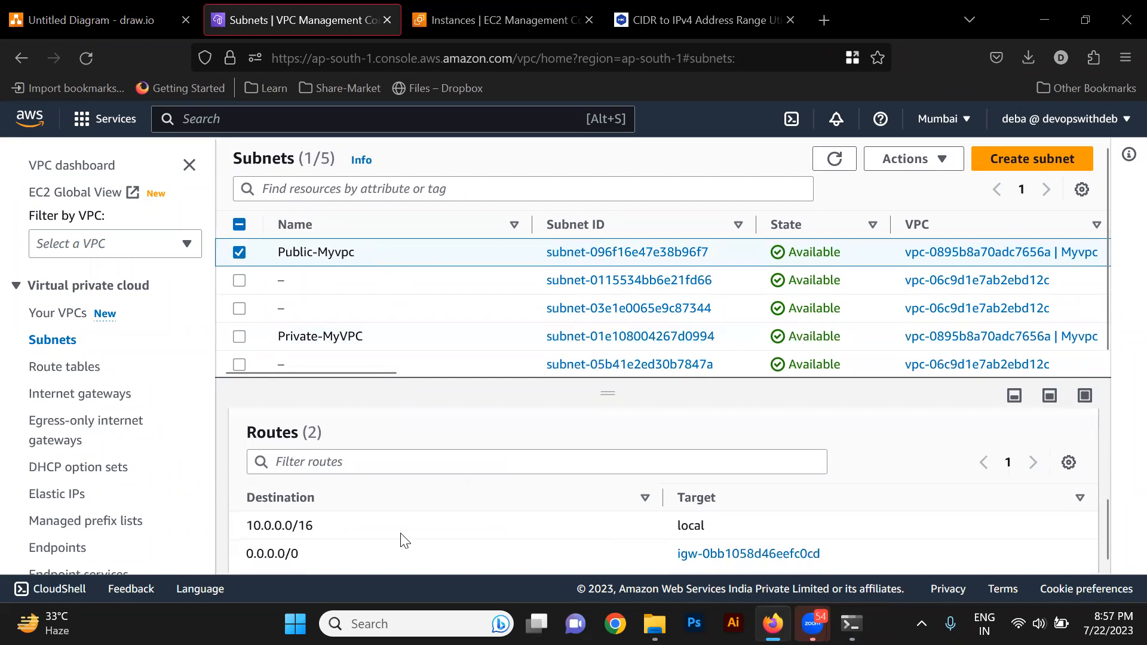
scroll(664, 547, up, 1)
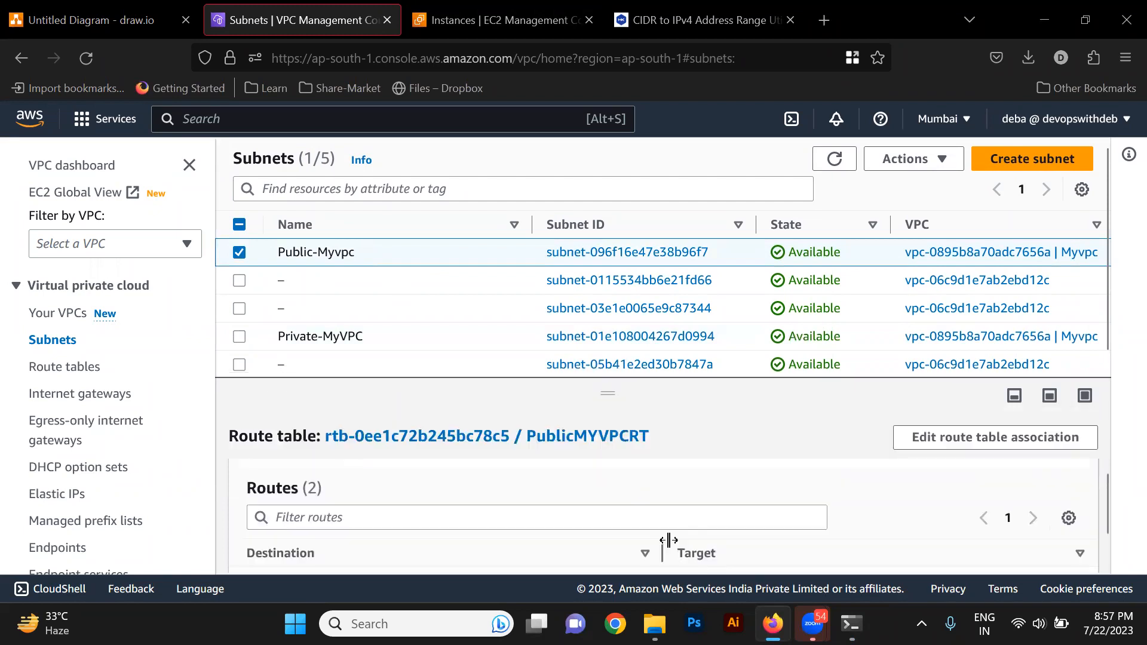
click(487, 339)
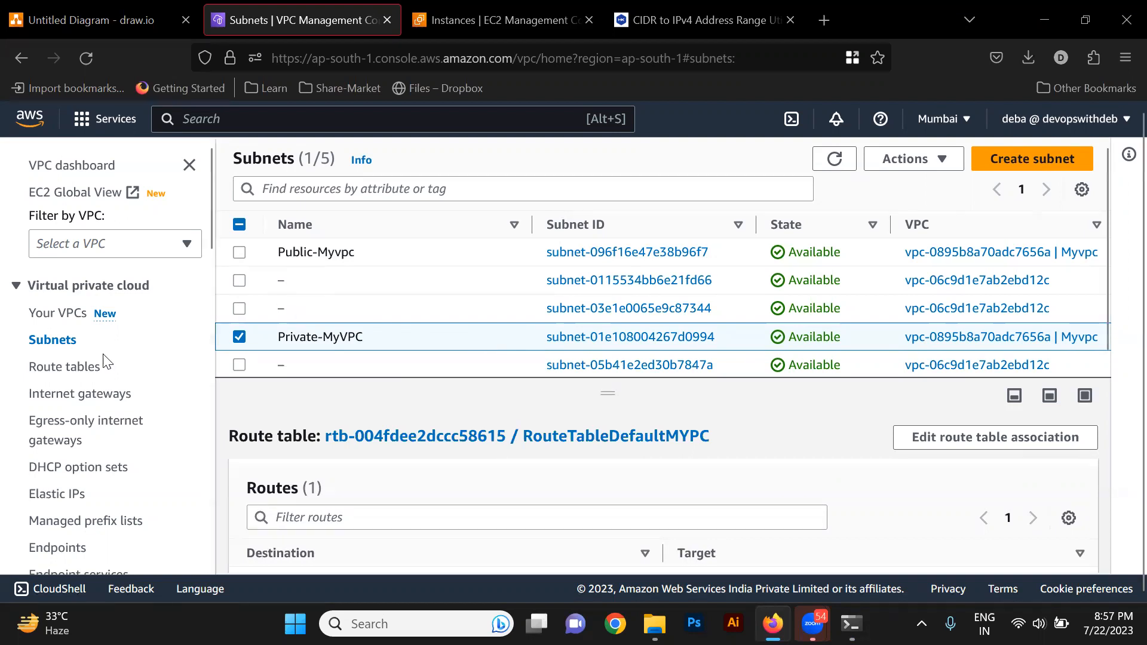
Start a new NAT gateway named MyNat and place it in the Public-Myvpc subnet.
scroll(117, 433, down, 5)
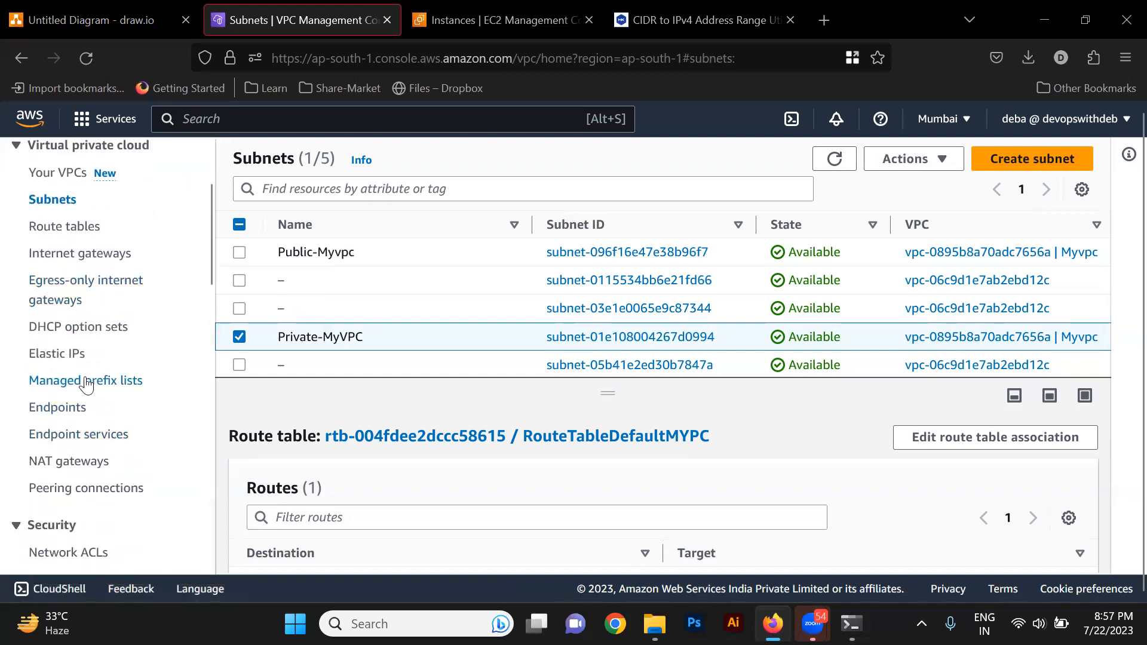
scroll(87, 385, up, 1)
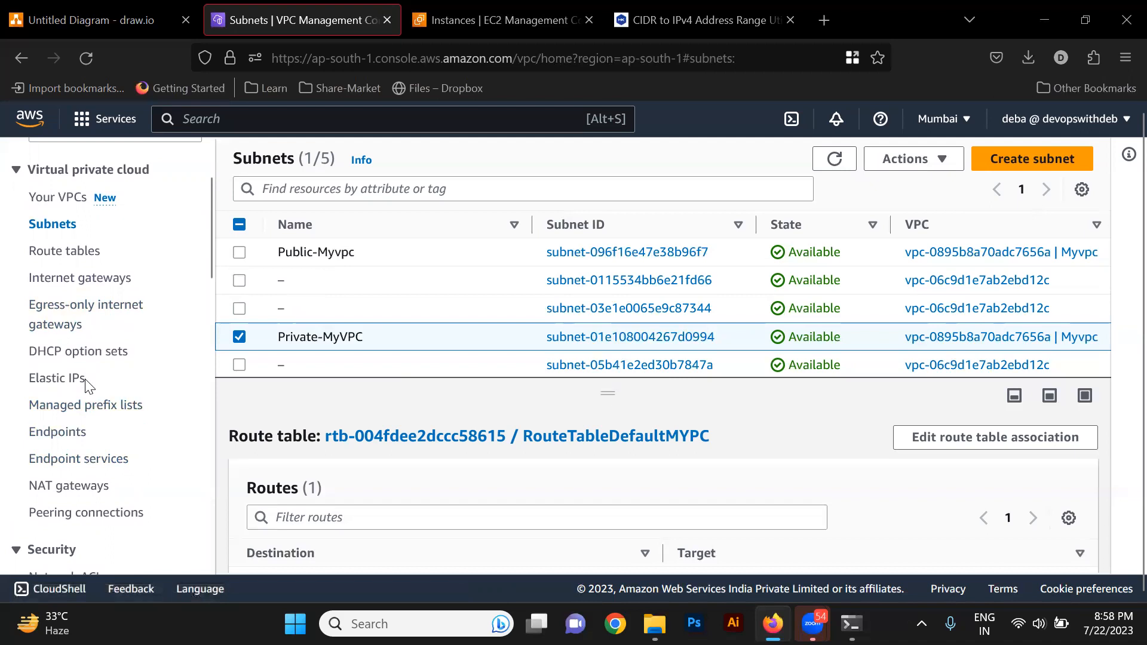
click(75, 487)
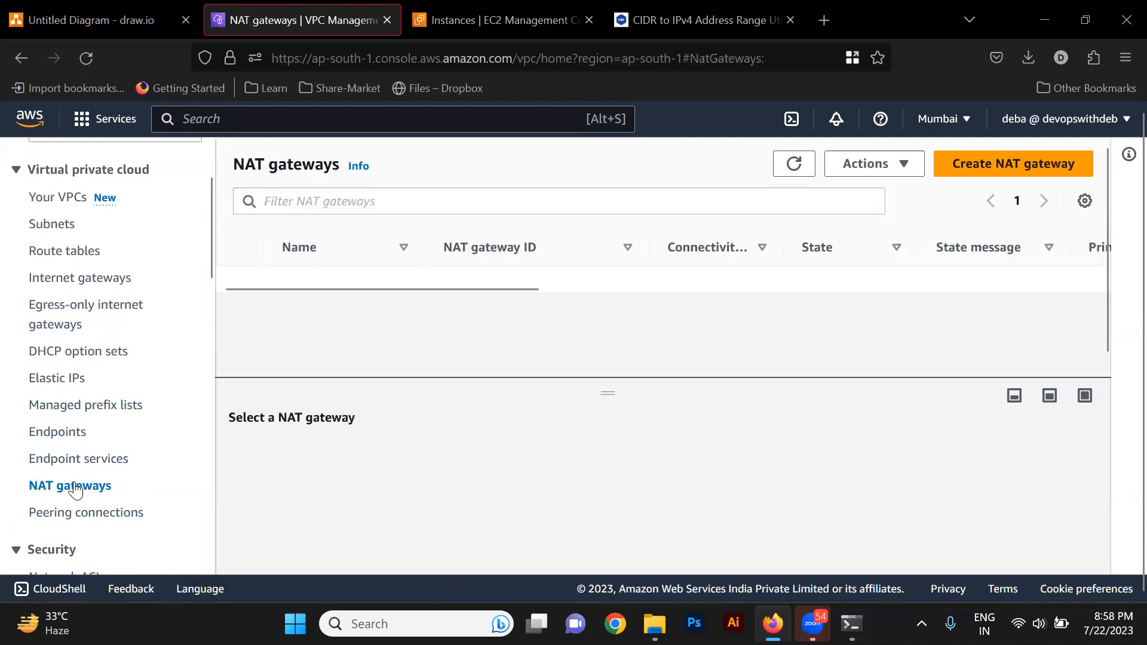
click(1029, 163)
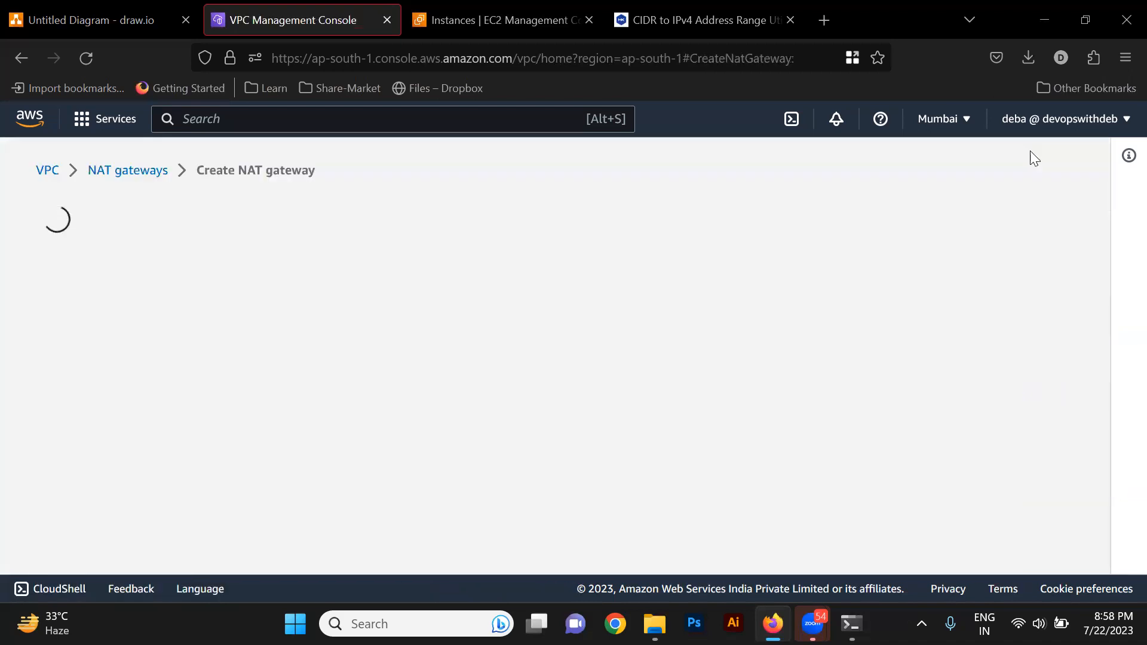
click(159, 404)
text(MyNat)
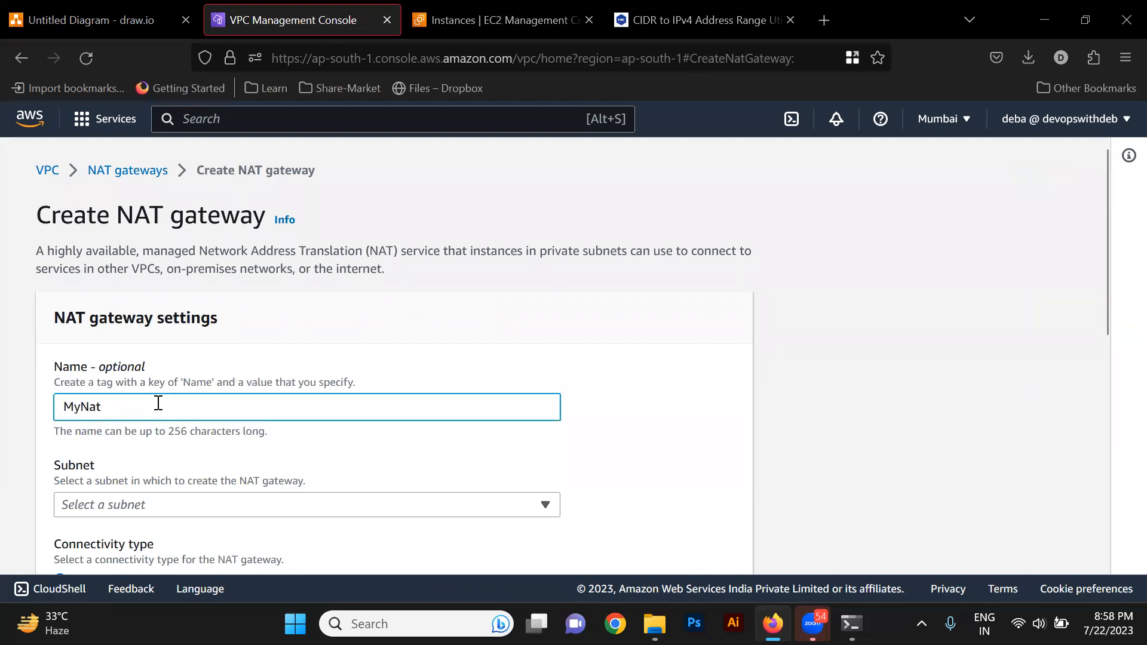
scroll(158, 404, down, 3)
click(131, 264)
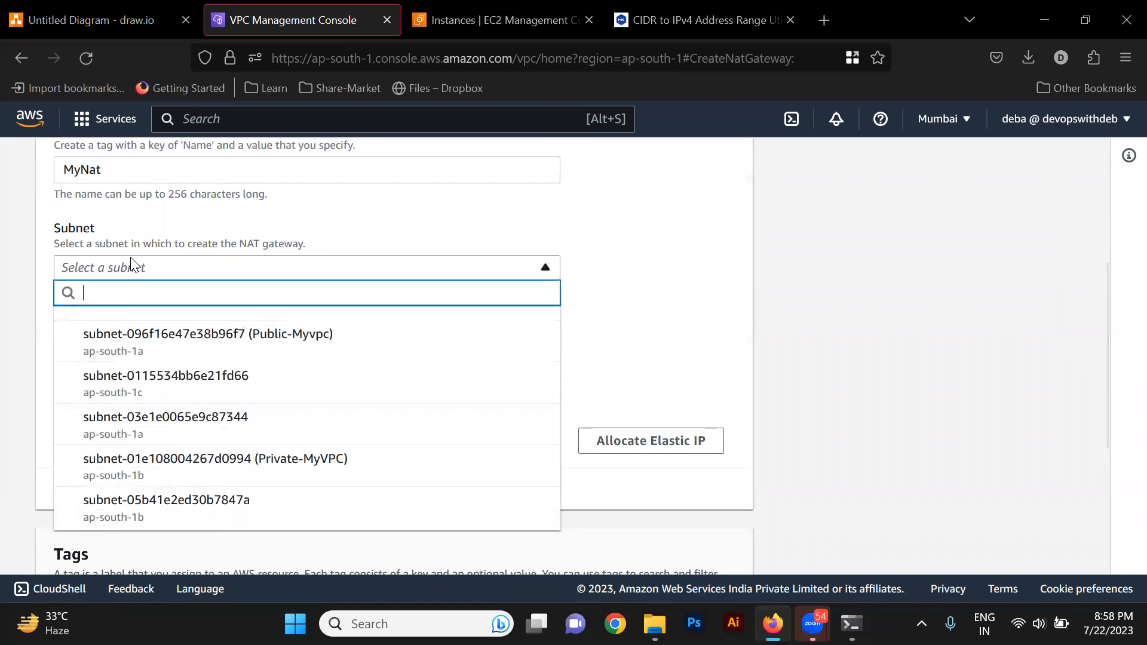
click(232, 343)
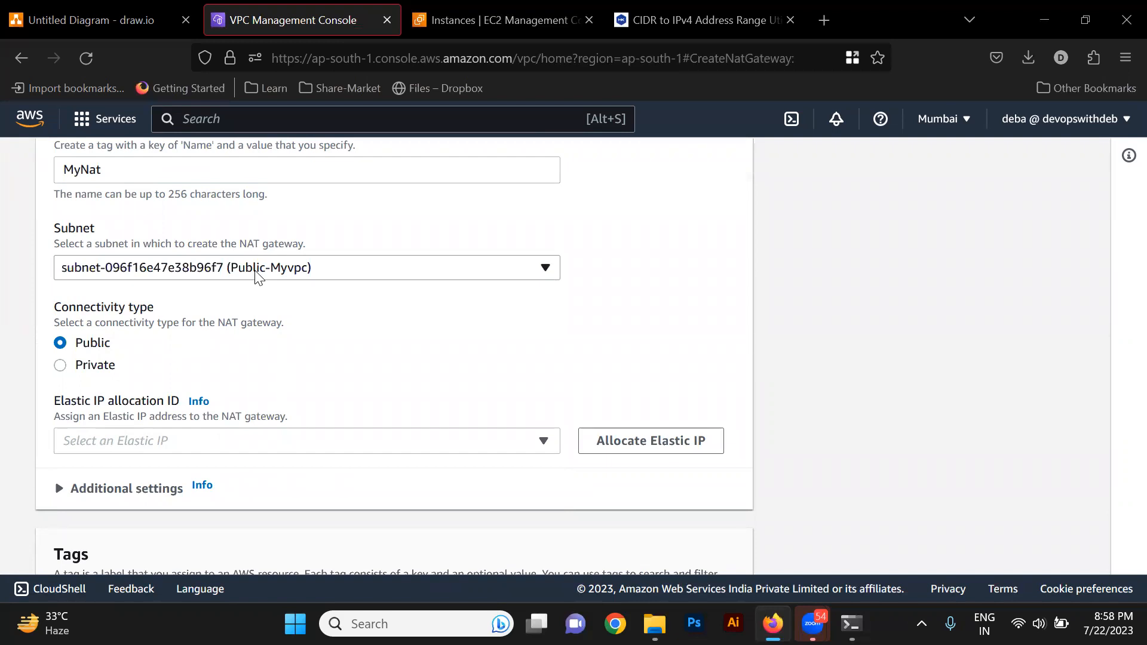
Allocate an Elastic IP to the MyNat gateway, keeping public connectivity, and create the gateway.
scroll(228, 323, up, 1)
scroll(239, 457, down, 3)
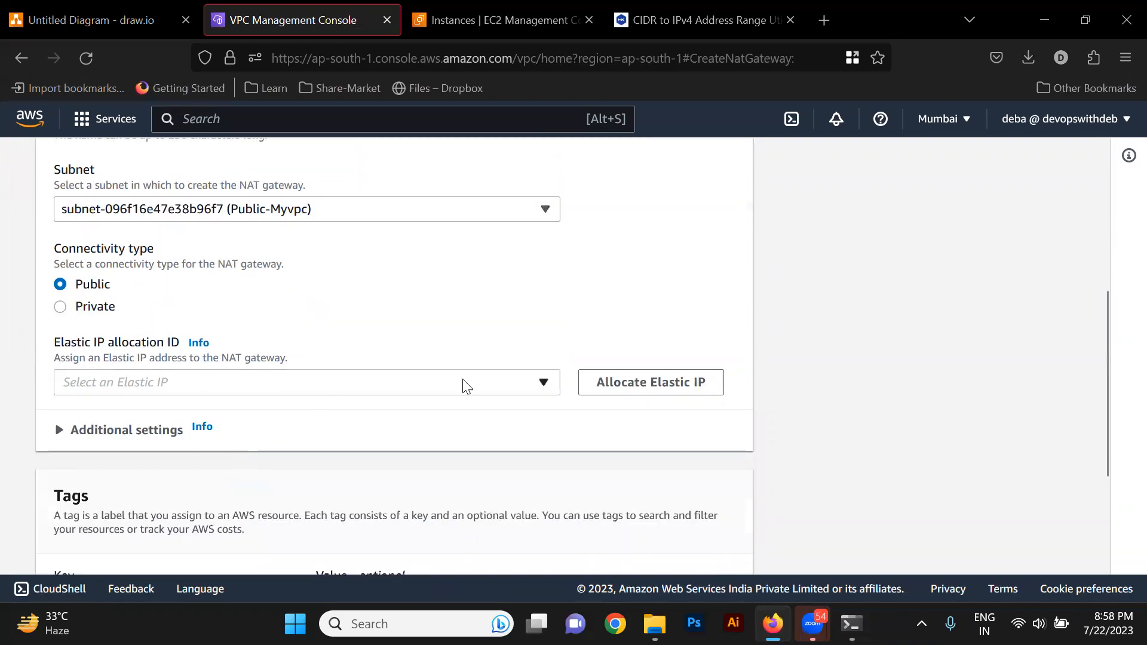
click(675, 394)
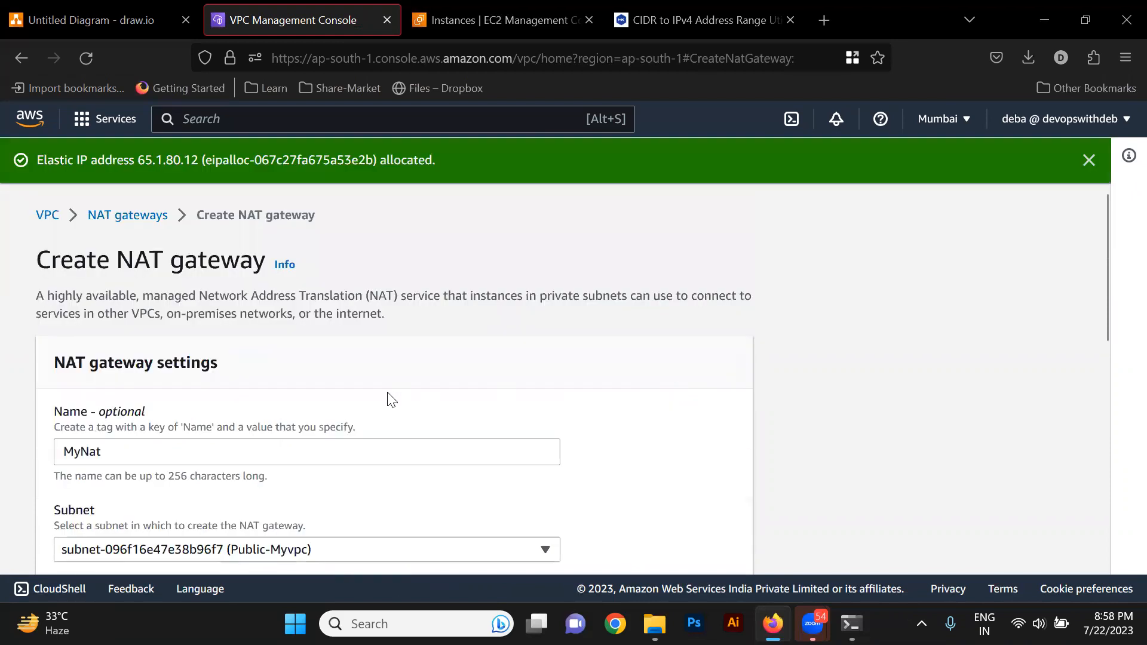
scroll(389, 396, down, 8)
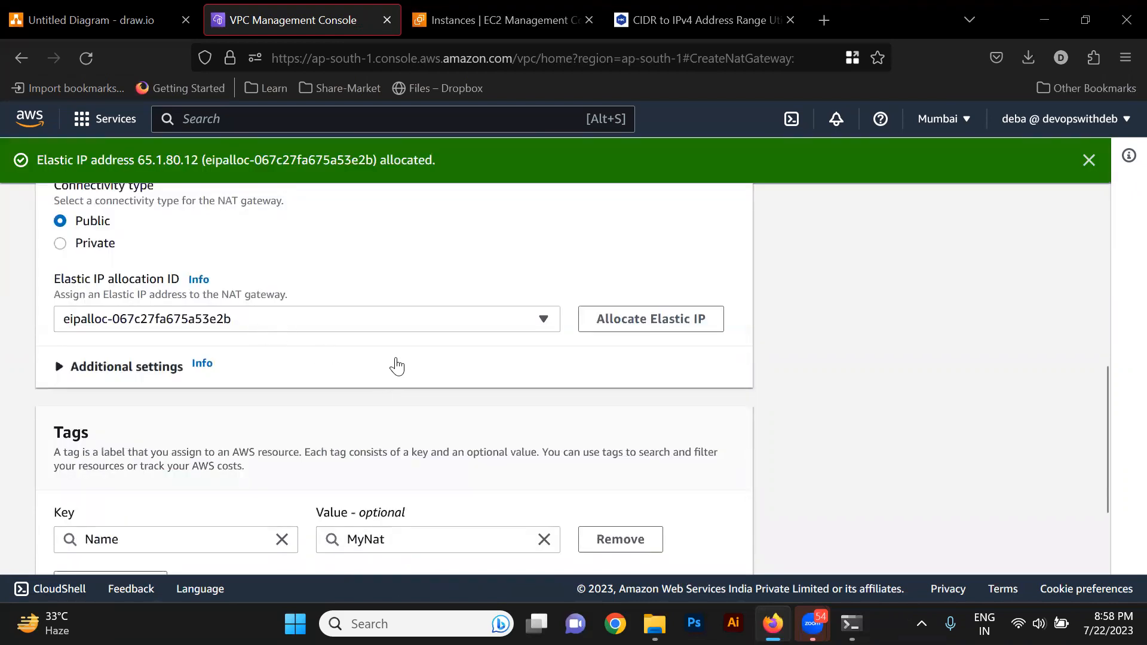
scroll(258, 536, down, 10)
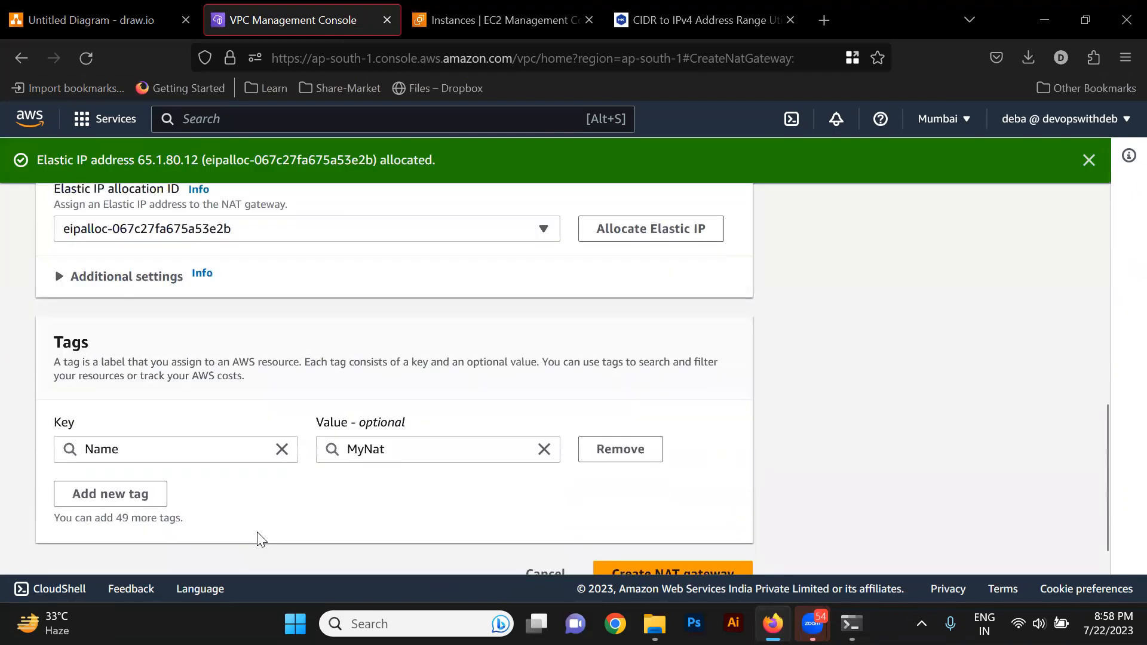
scroll(717, 541, down, 1)
click(725, 543)
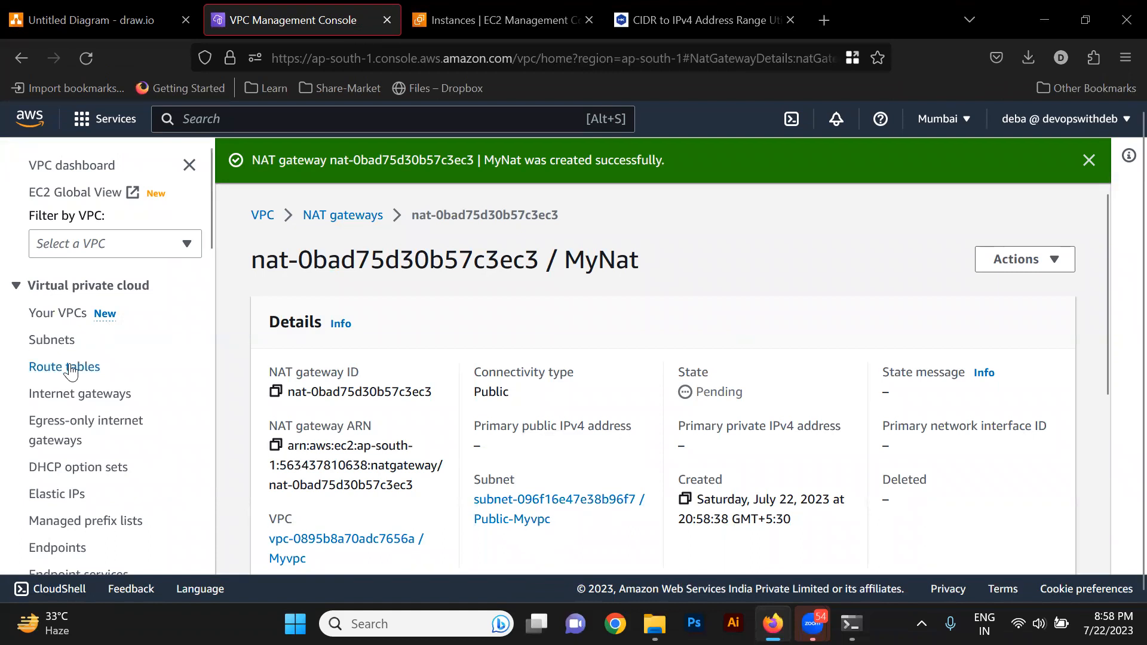
Return to the list of NAT gateways and refresh it to check the state of MyNat.
click(67, 341)
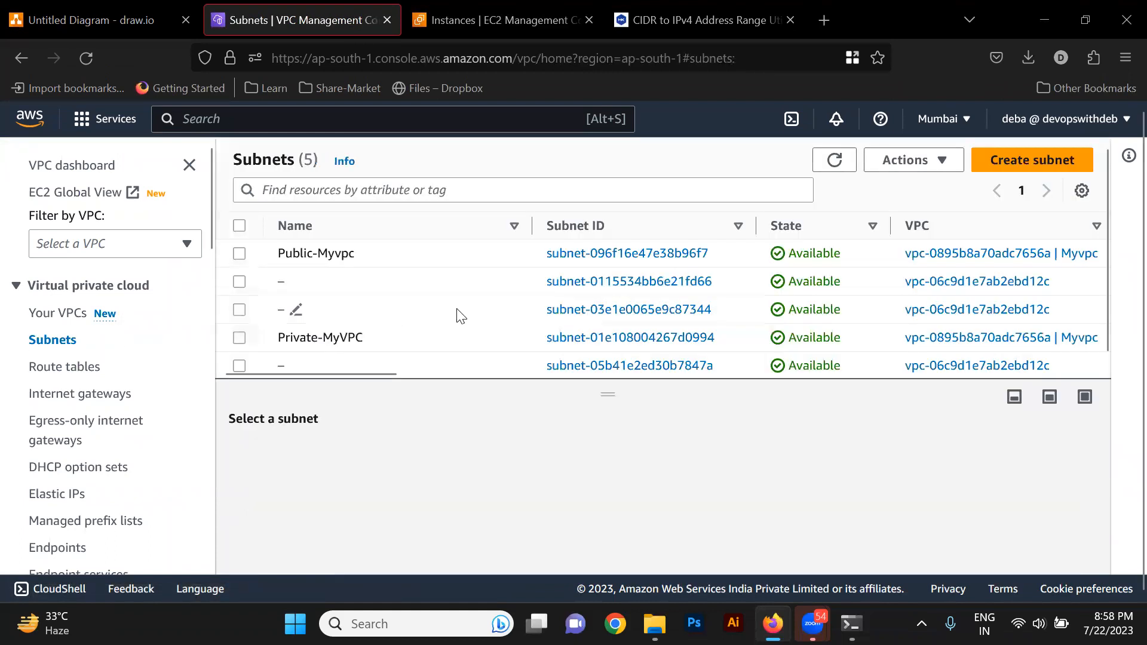
scroll(462, 322, down, 1)
scroll(90, 413, down, 3)
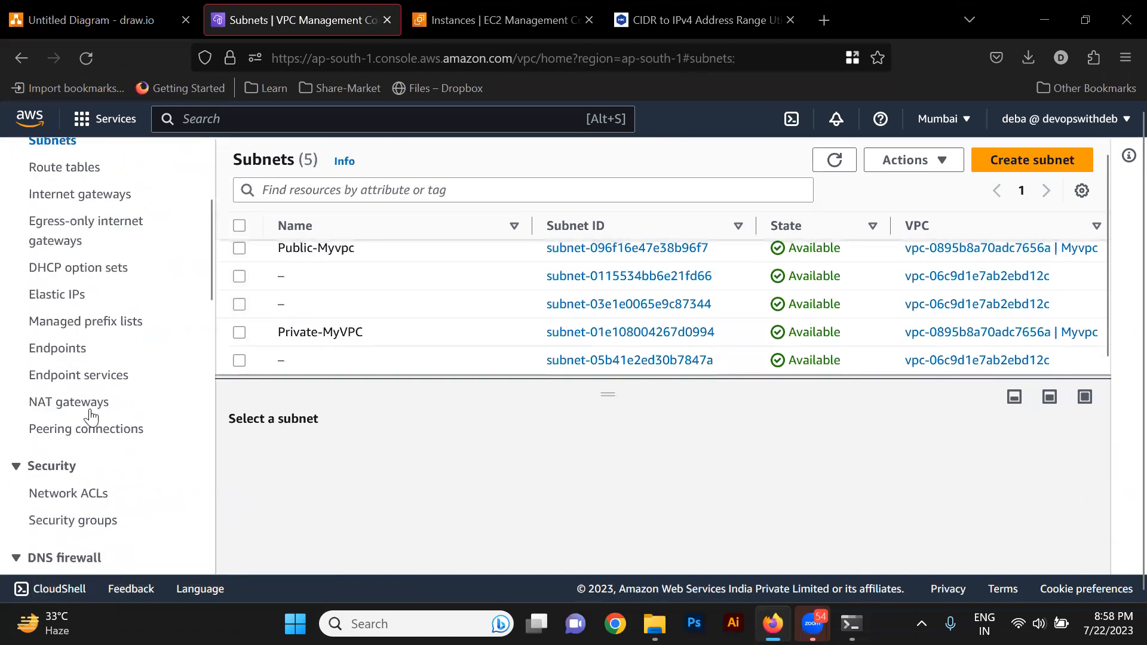
click(69, 401)
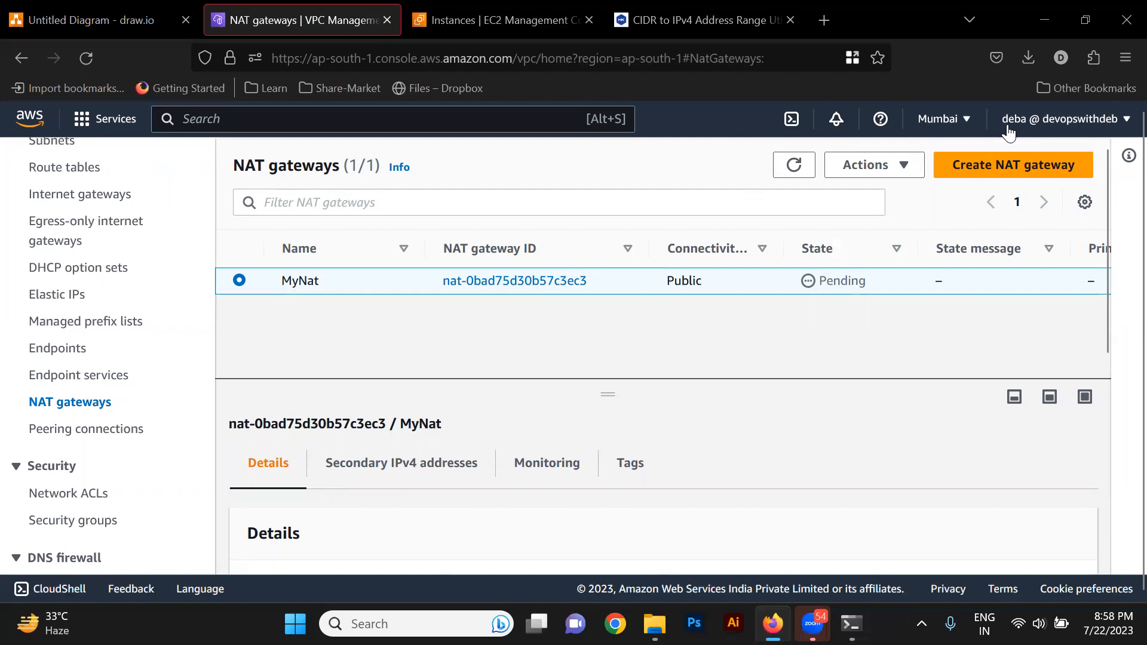
click(795, 167)
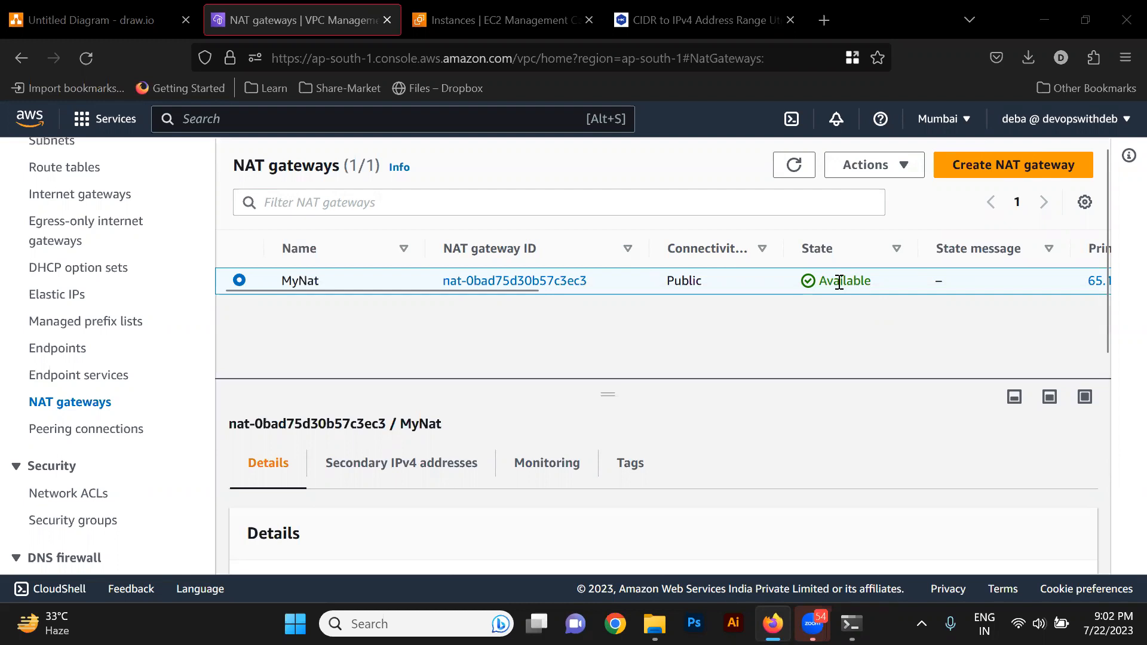
Go to the route tables and start a new route table named PrivateRT.
scroll(161, 341, up, 3)
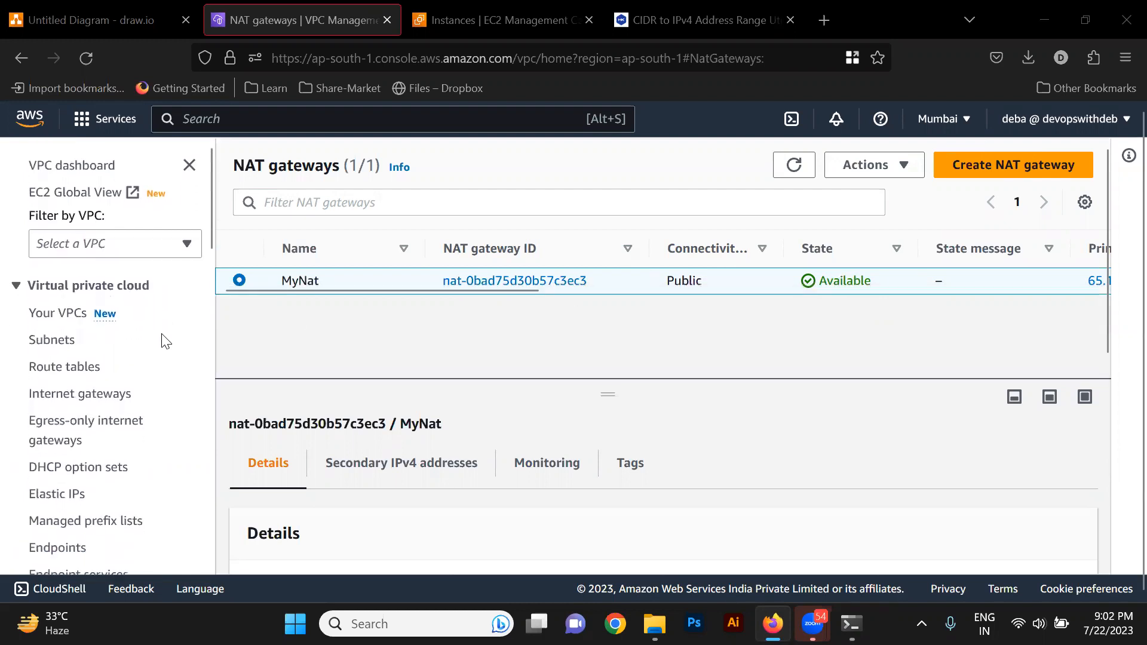
click(52, 370)
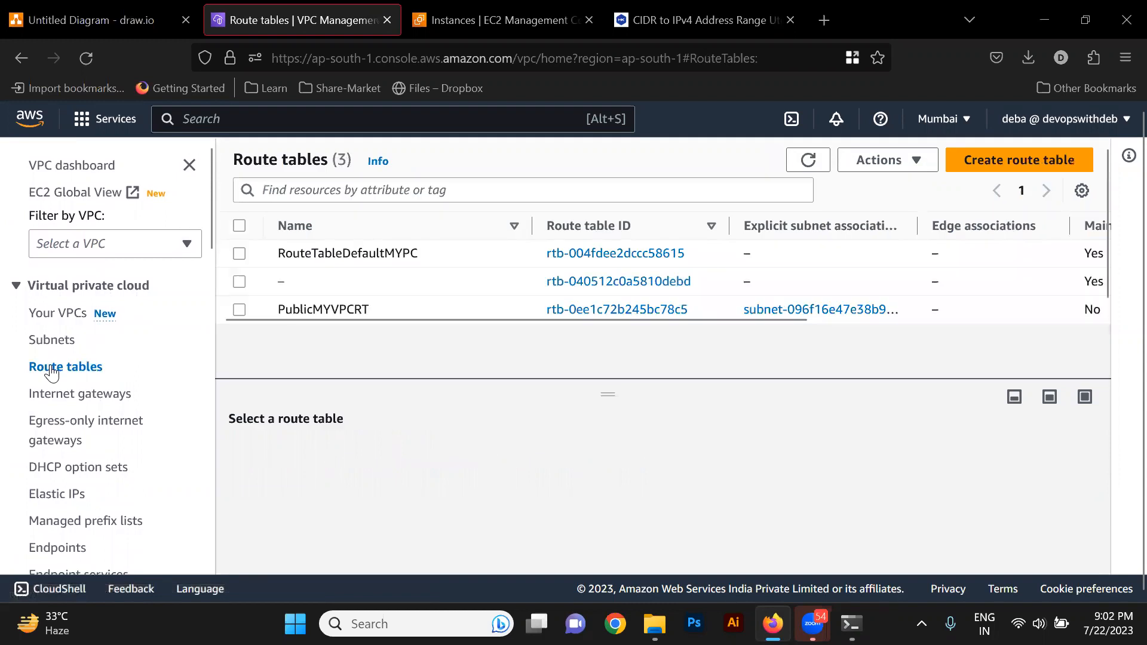
click(427, 306)
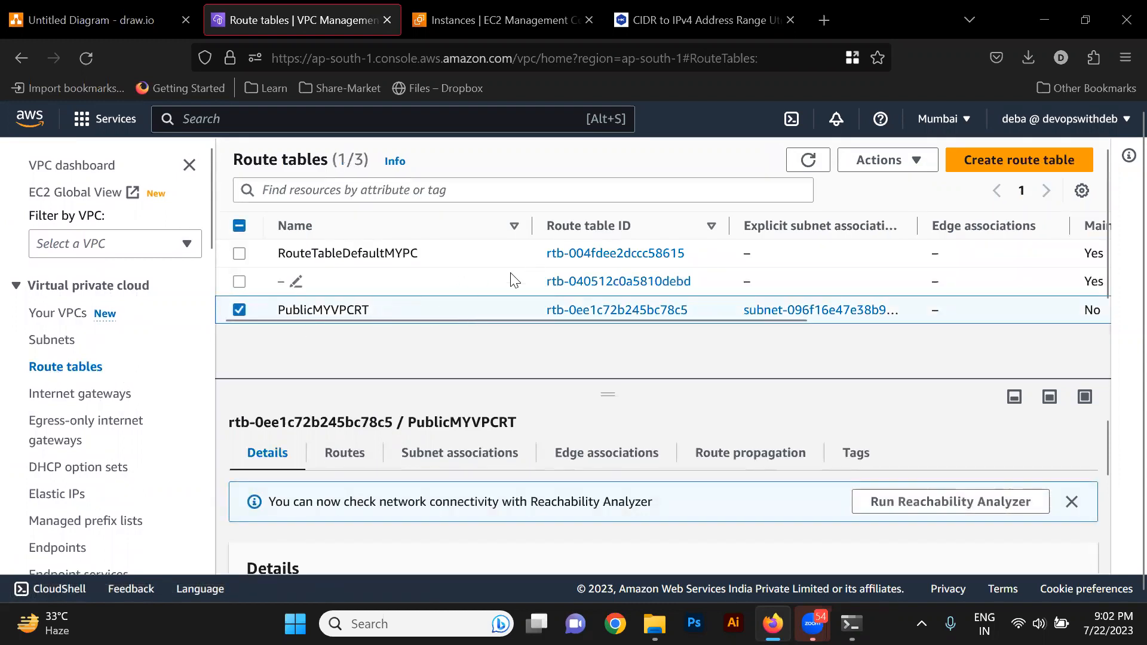
scroll(511, 274, down, 1)
click(996, 165)
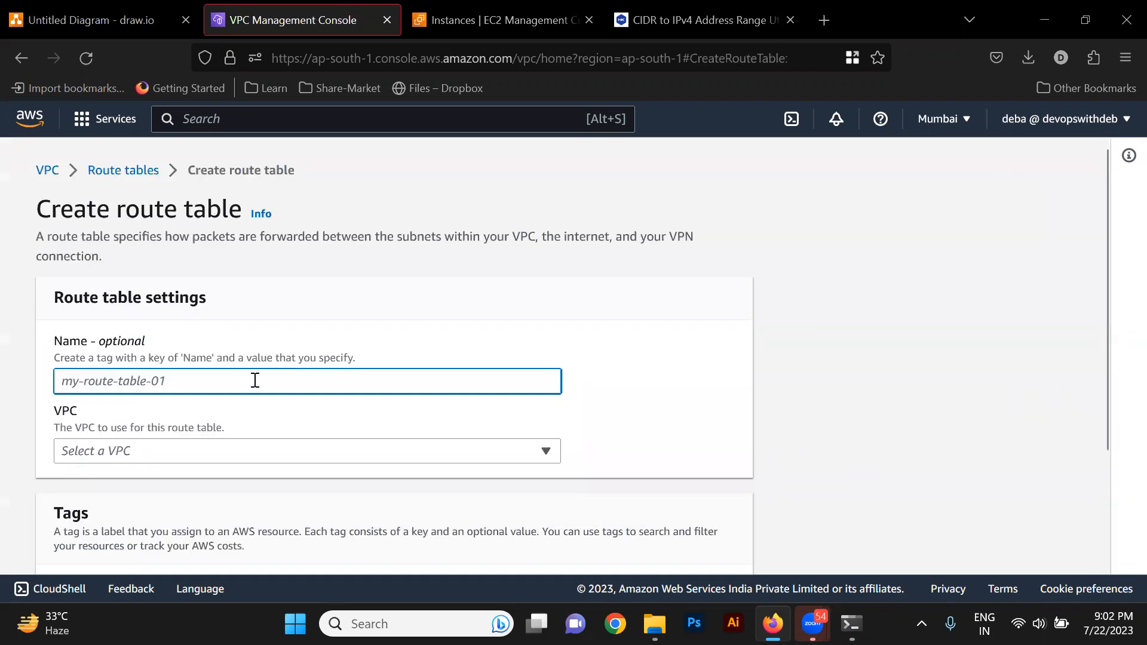
text(Private)
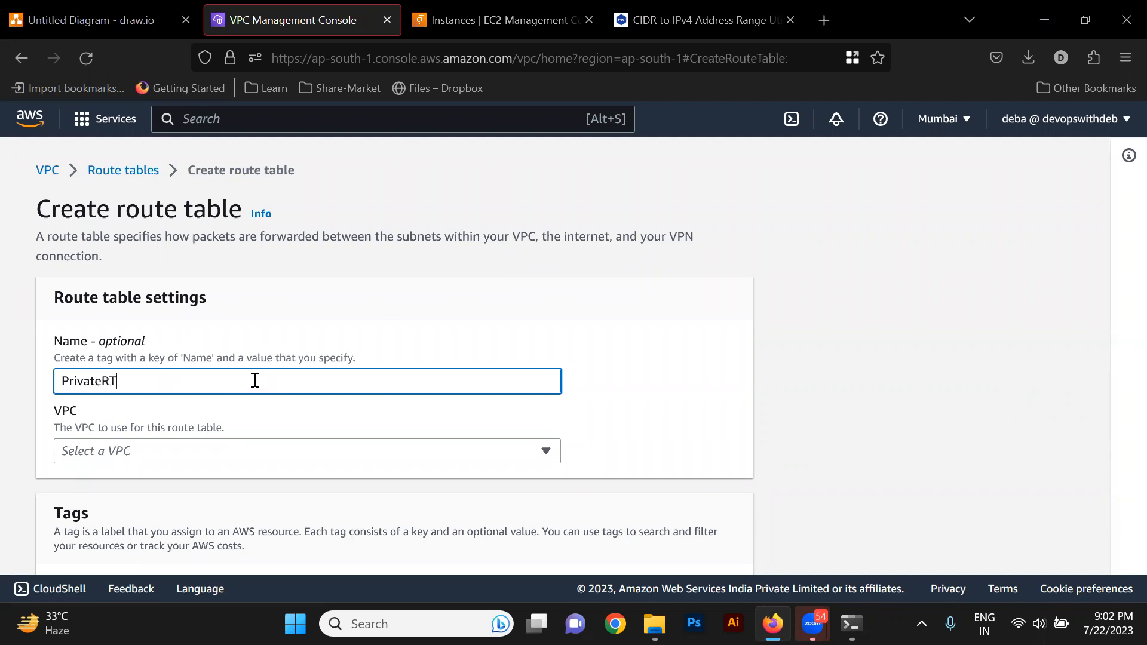
text(RT)
Assign the new PrivateRT route table to Myvpc and create it.
click(385, 455)
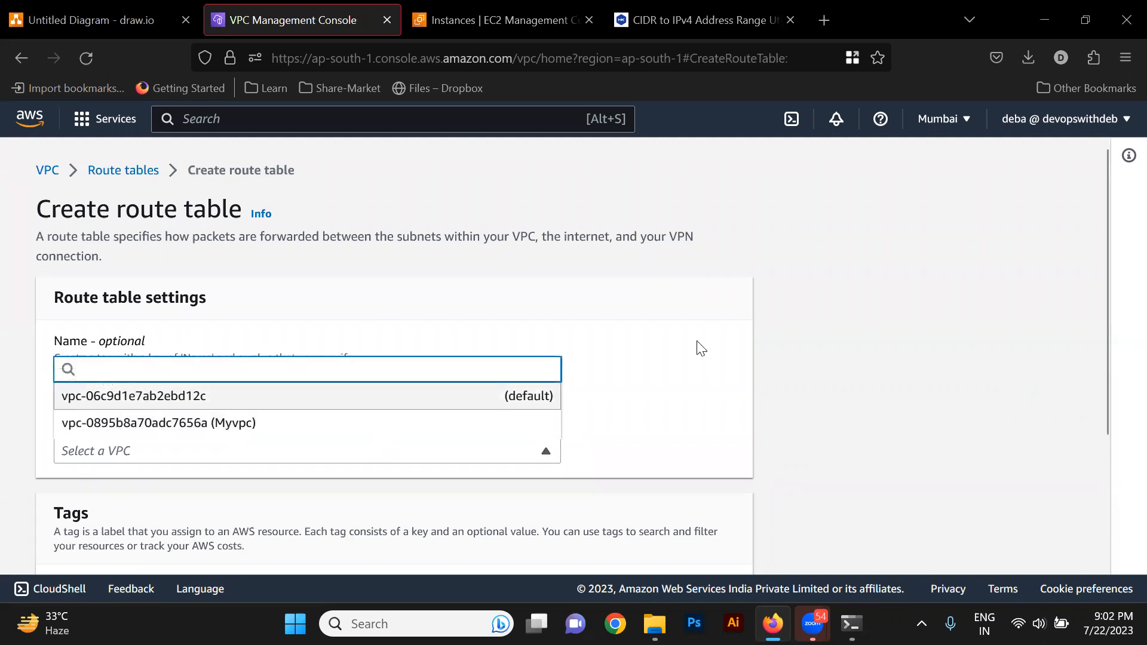
click(703, 349)
click(382, 451)
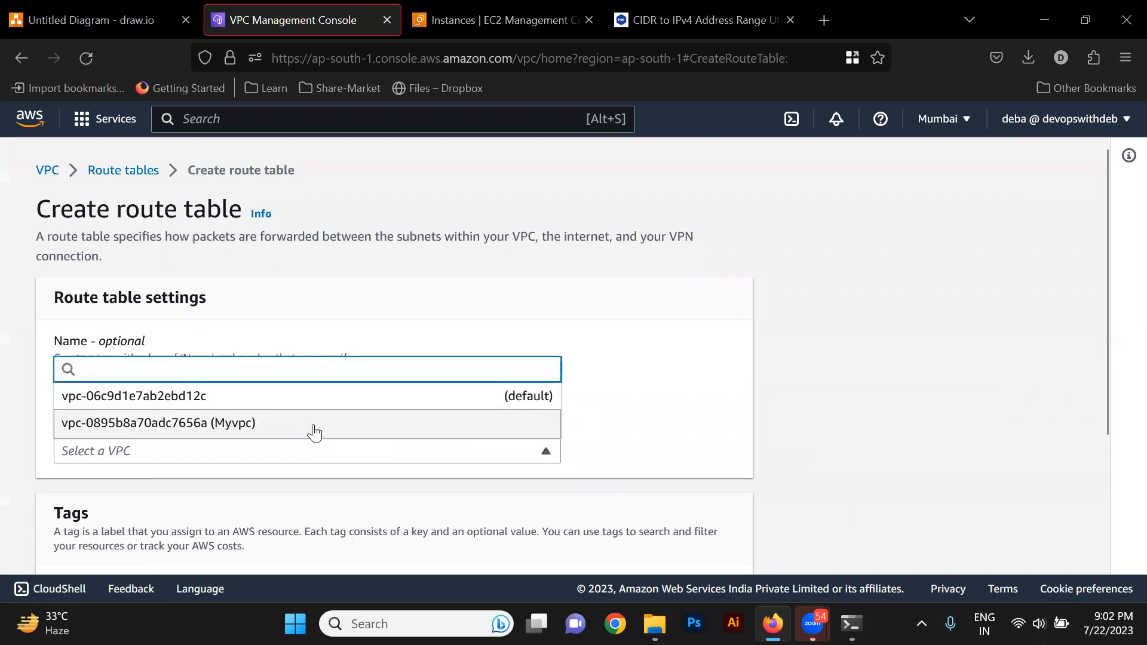
click(263, 421)
scroll(263, 418, down, 3)
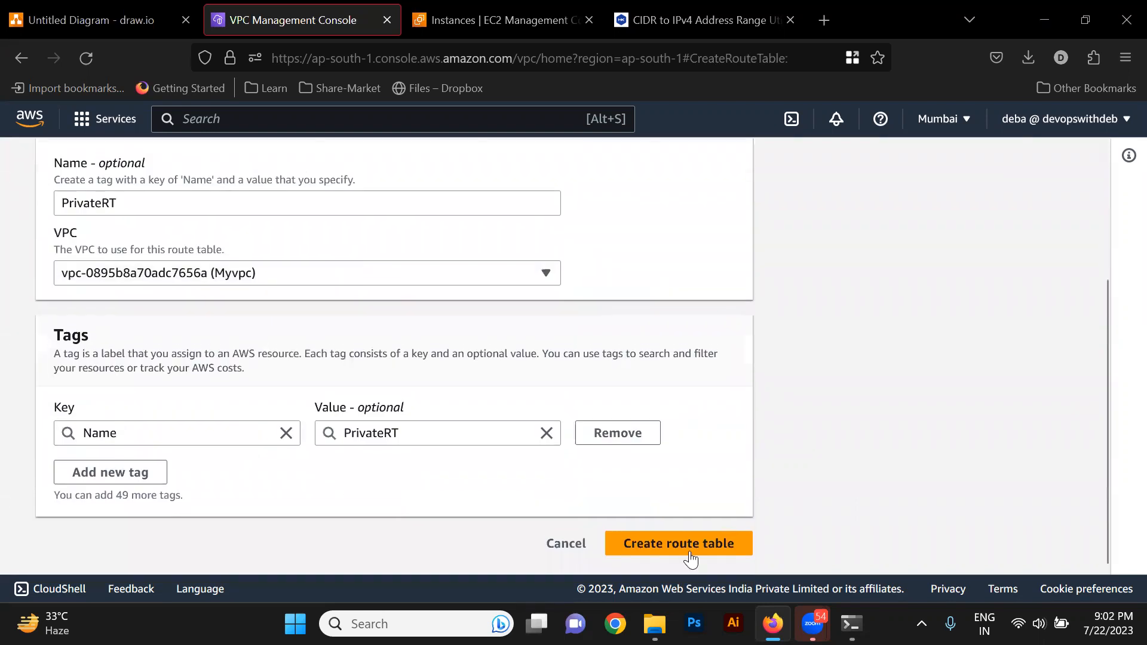
click(688, 546)
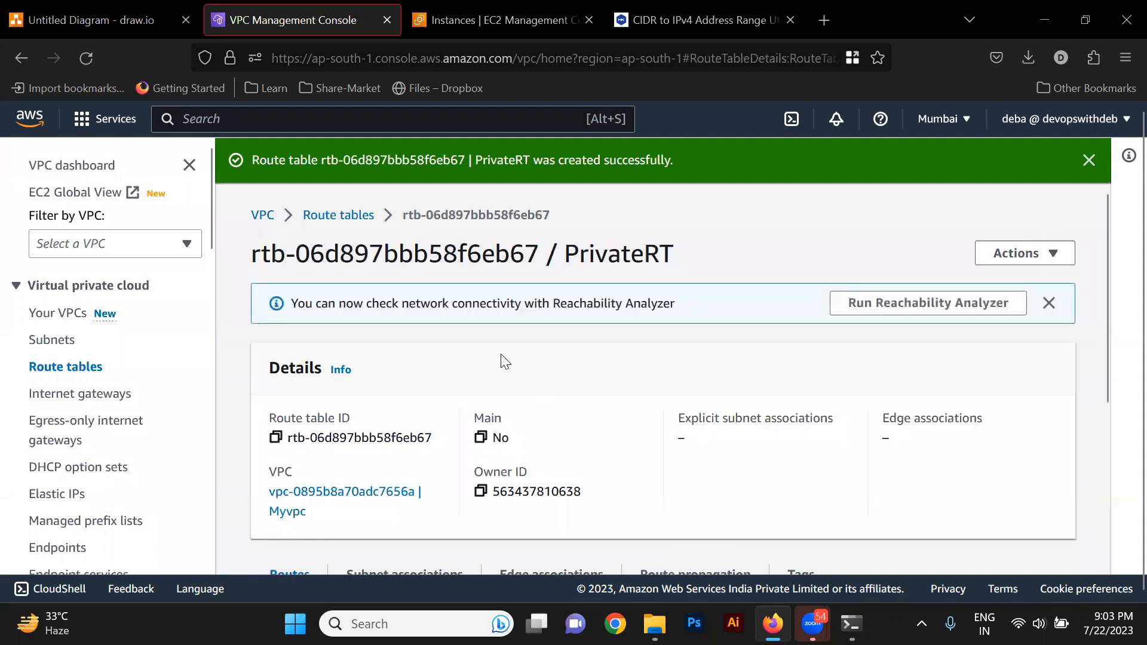
Review the routes and explicit subnet associations of the new PrivateRT route table.
scroll(500, 469, down, 5)
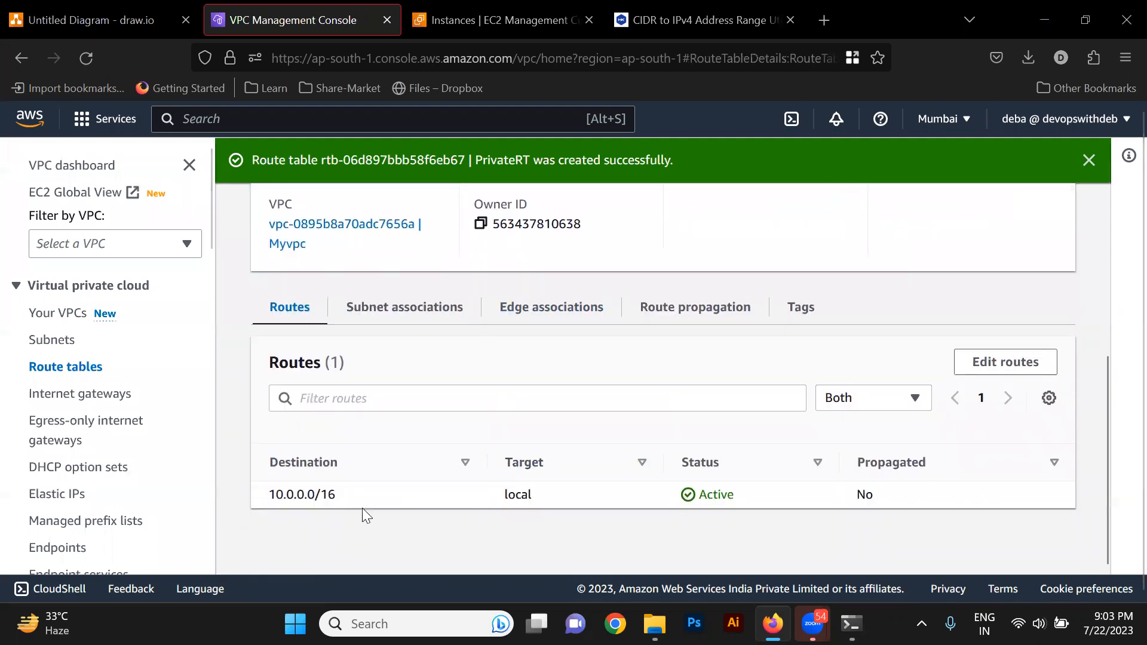
click(435, 309)
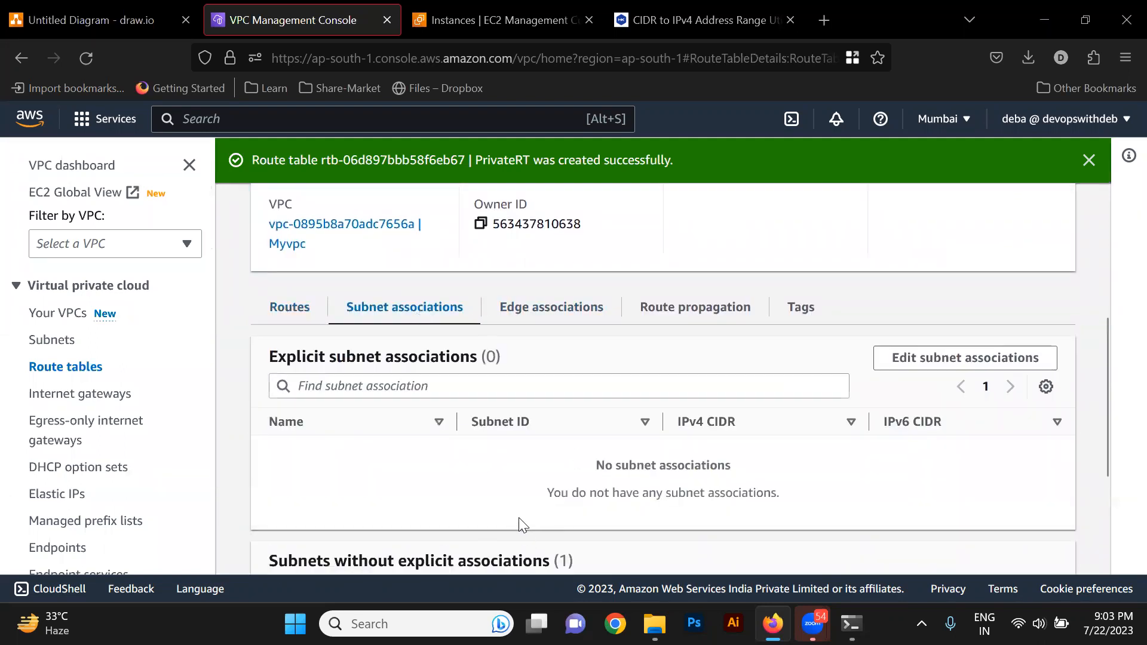
scroll(519, 523, down, 3)
scroll(519, 522, up, 3)
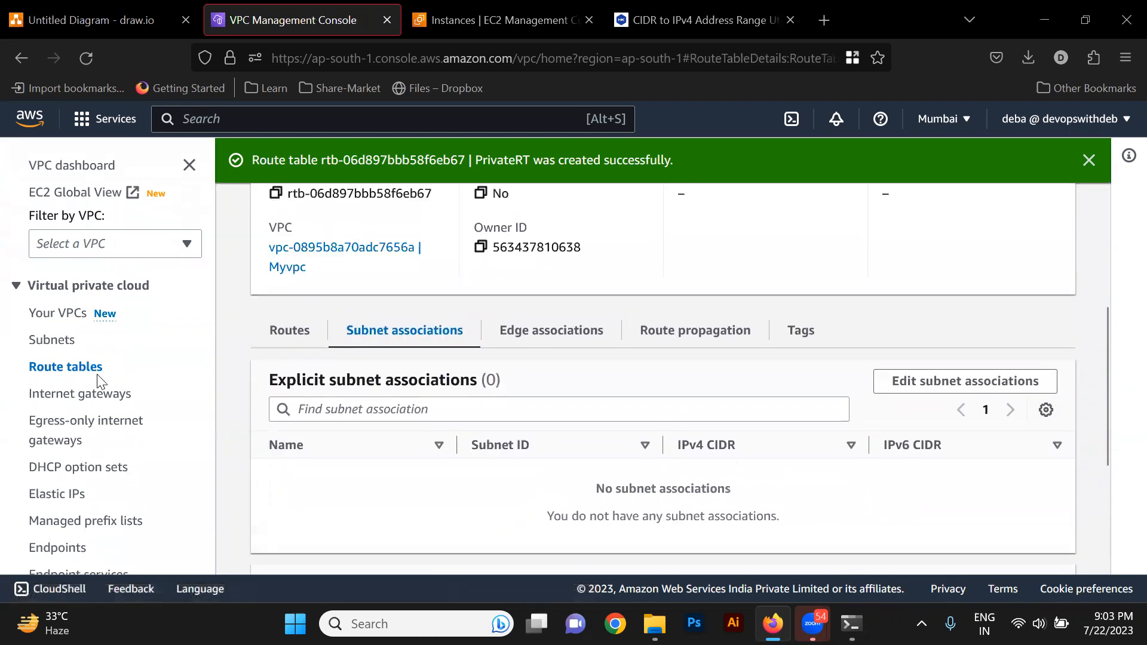
Go to the subnets, select Private-MyVPC and bring up its route table association.
click(66, 369)
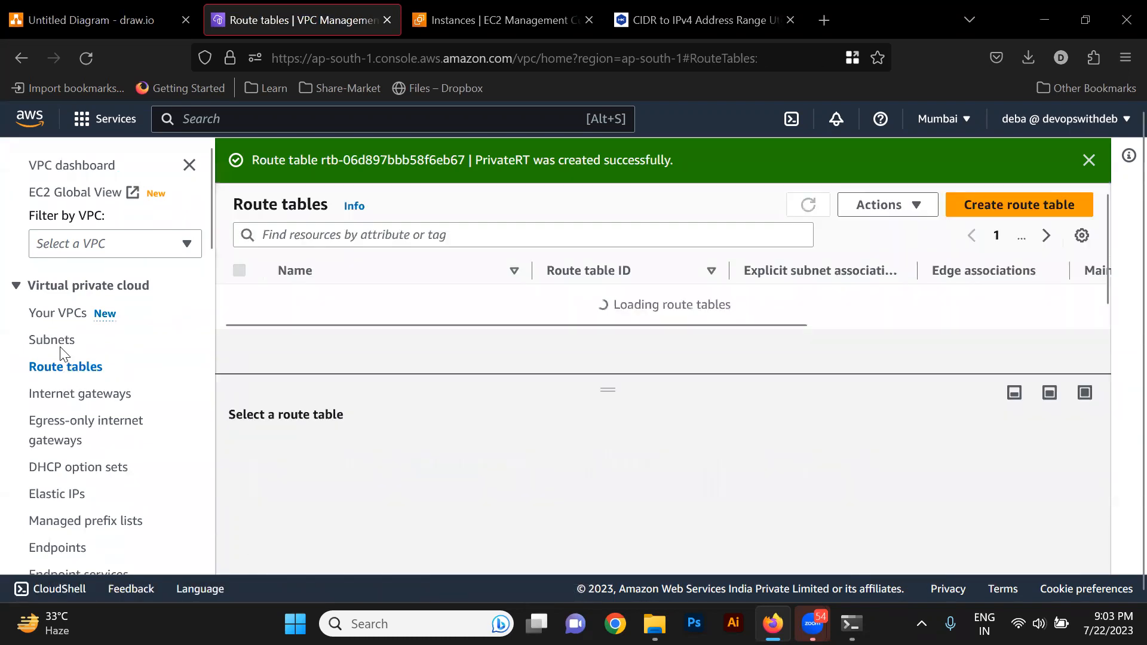
click(53, 341)
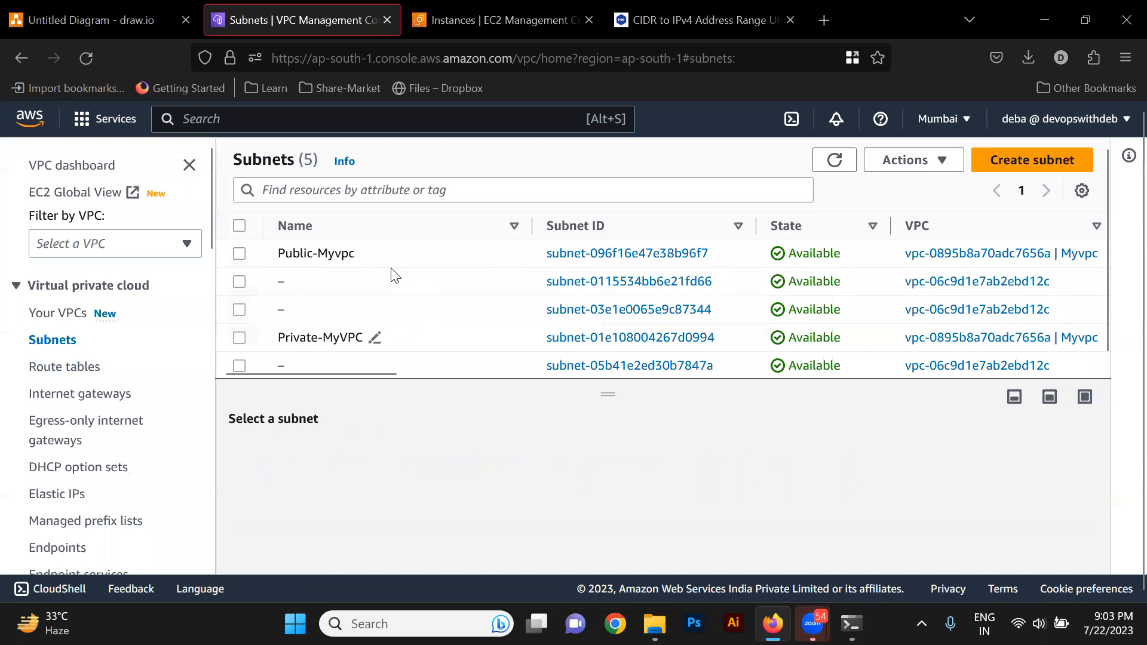
click(428, 340)
scroll(529, 483, down, 3)
scroll(528, 483, up, 5)
click(449, 456)
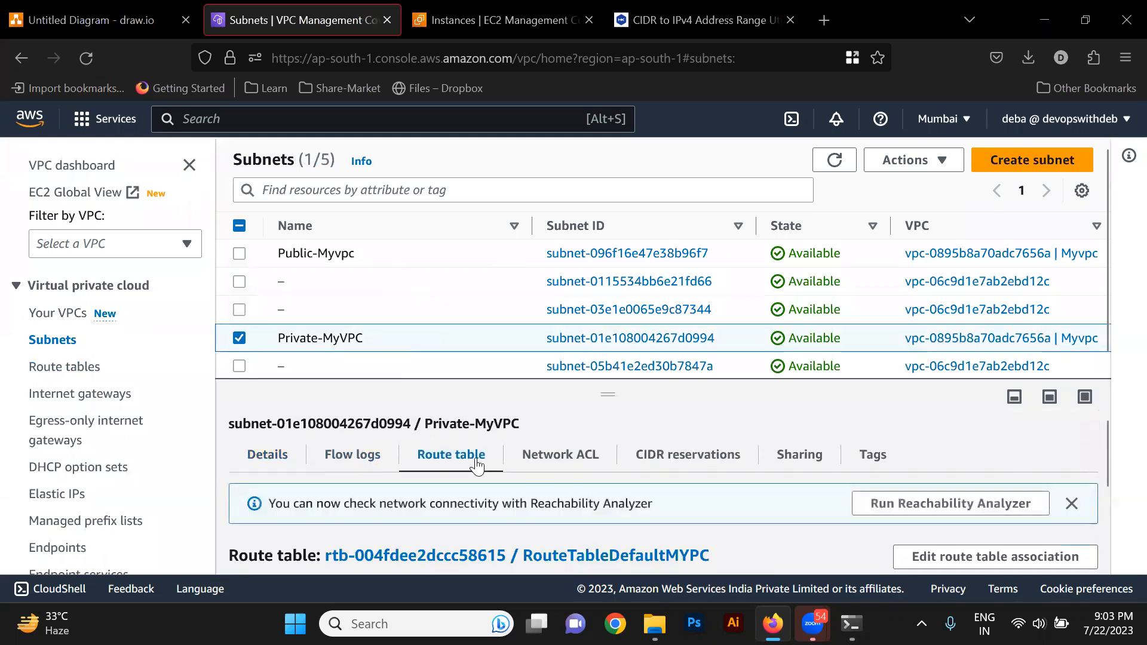
scroll(583, 536, down, 5)
scroll(582, 536, up, 3)
scroll(582, 536, down, 1)
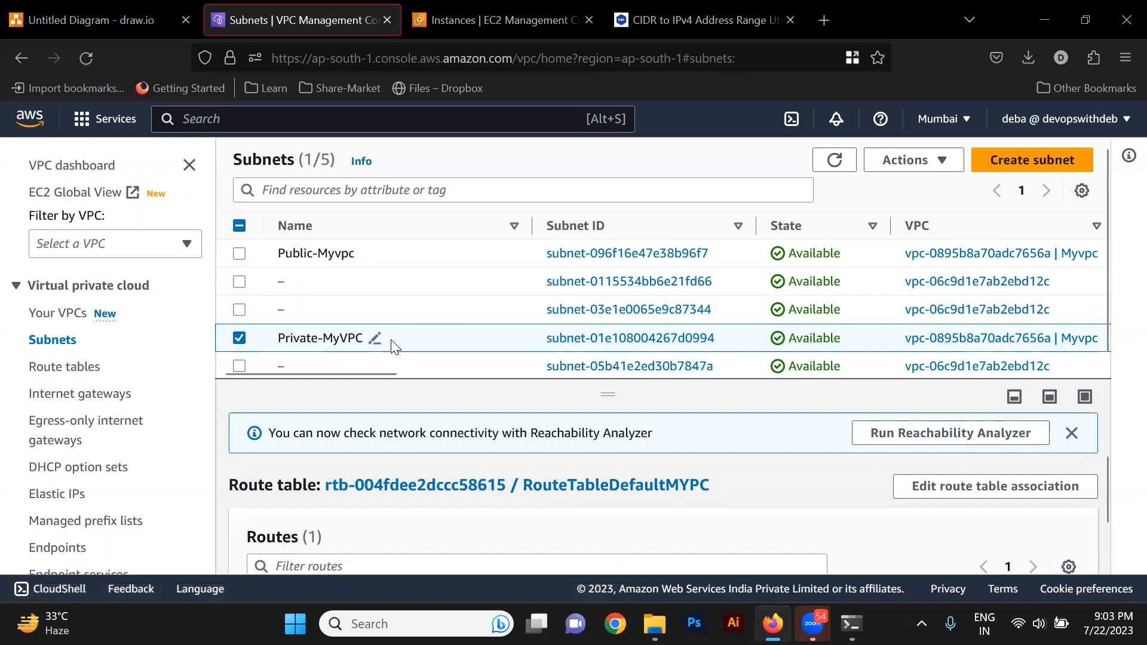
scroll(393, 347, down, 1)
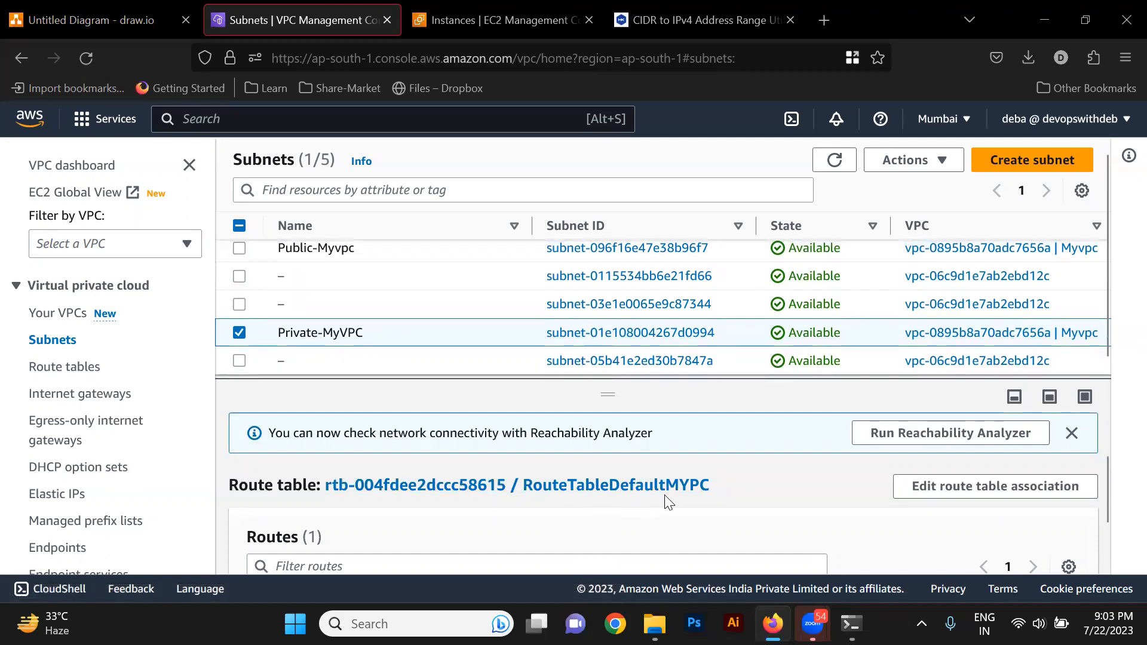
Change the Private-MyVPC subnet's route table association to PrivateRT and save it.
click(1001, 486)
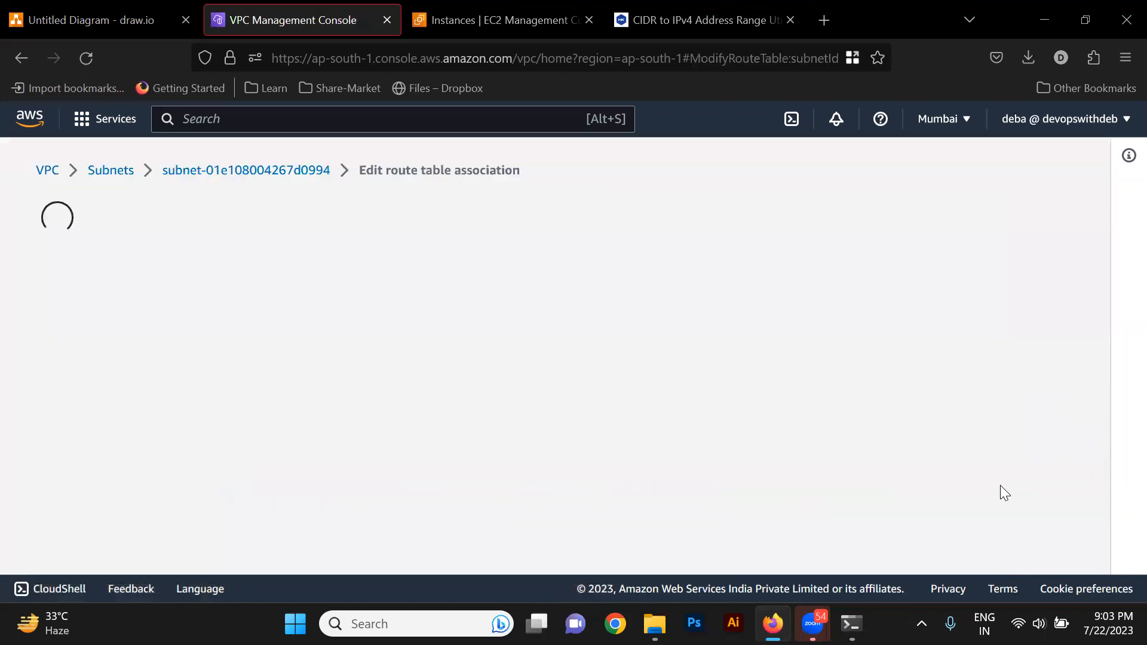
click(315, 378)
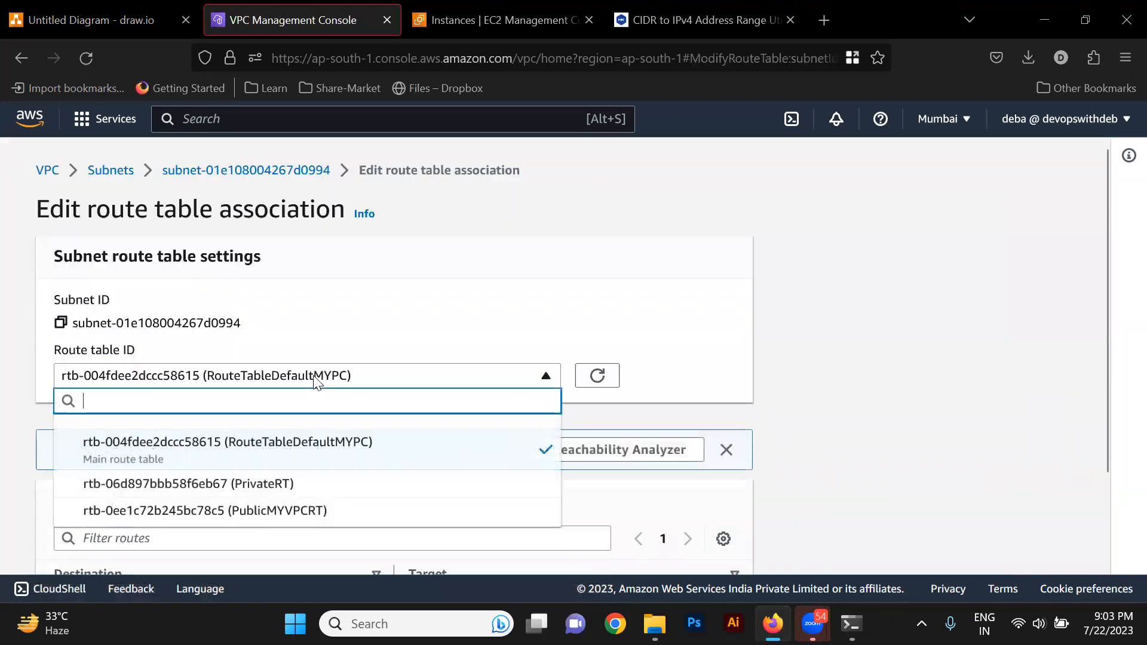
click(309, 486)
scroll(586, 493, down, 2)
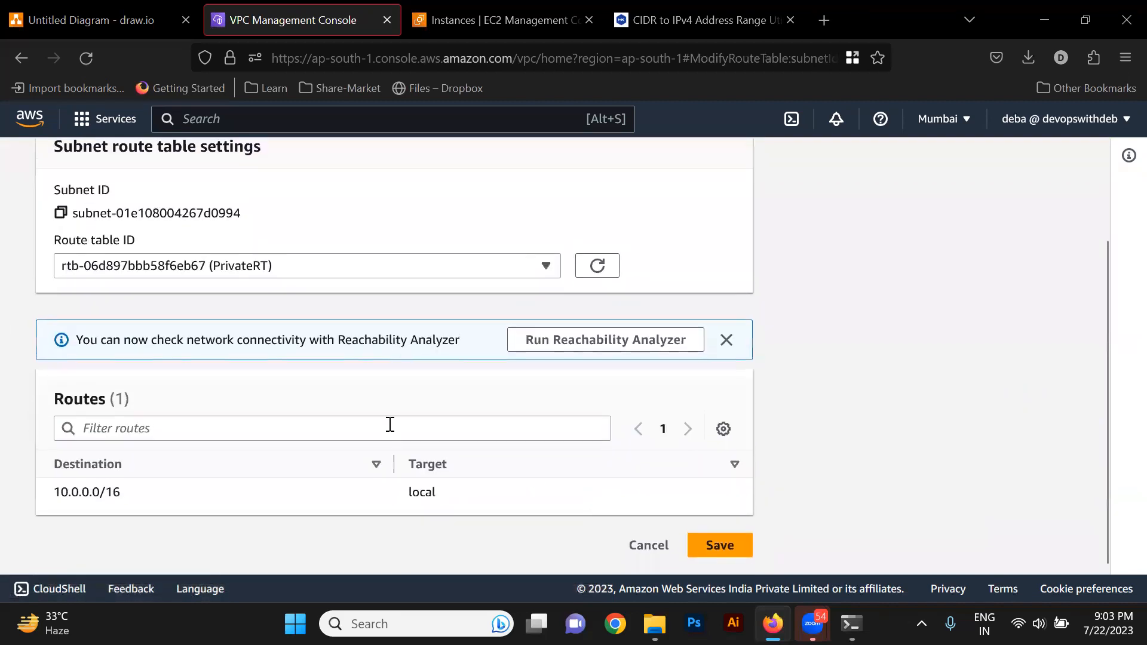
scroll(285, 271, up, 2)
scroll(285, 272, down, 2)
click(703, 549)
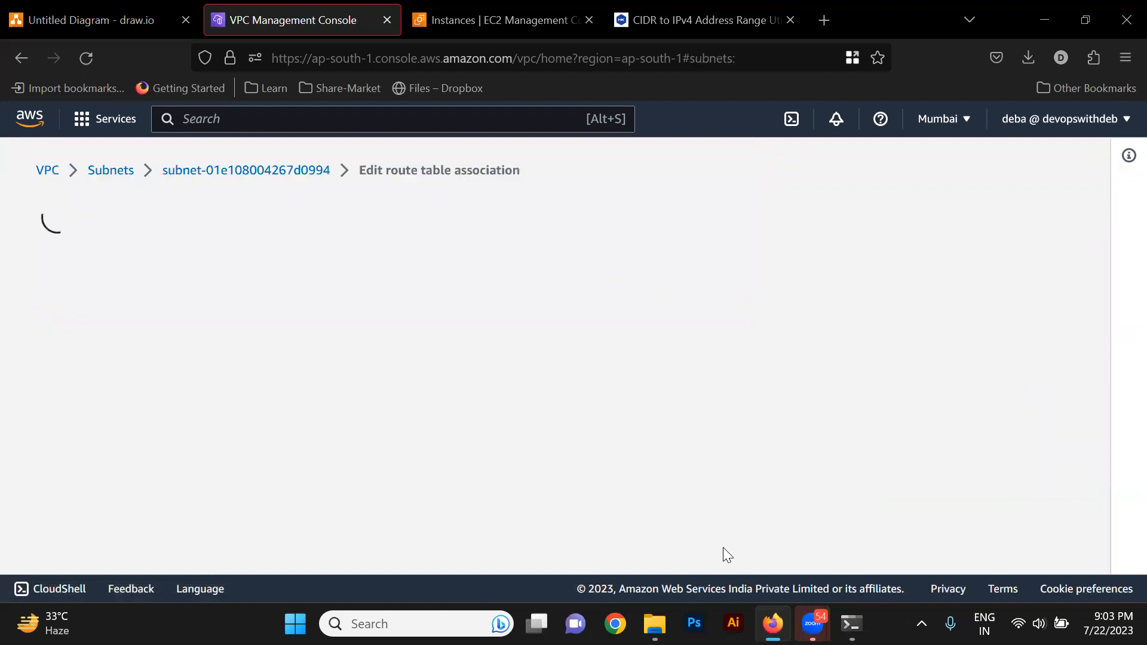
Select the Private-MyVPC subnet again and examine its associated route table and routes.
scroll(446, 329, down, 2)
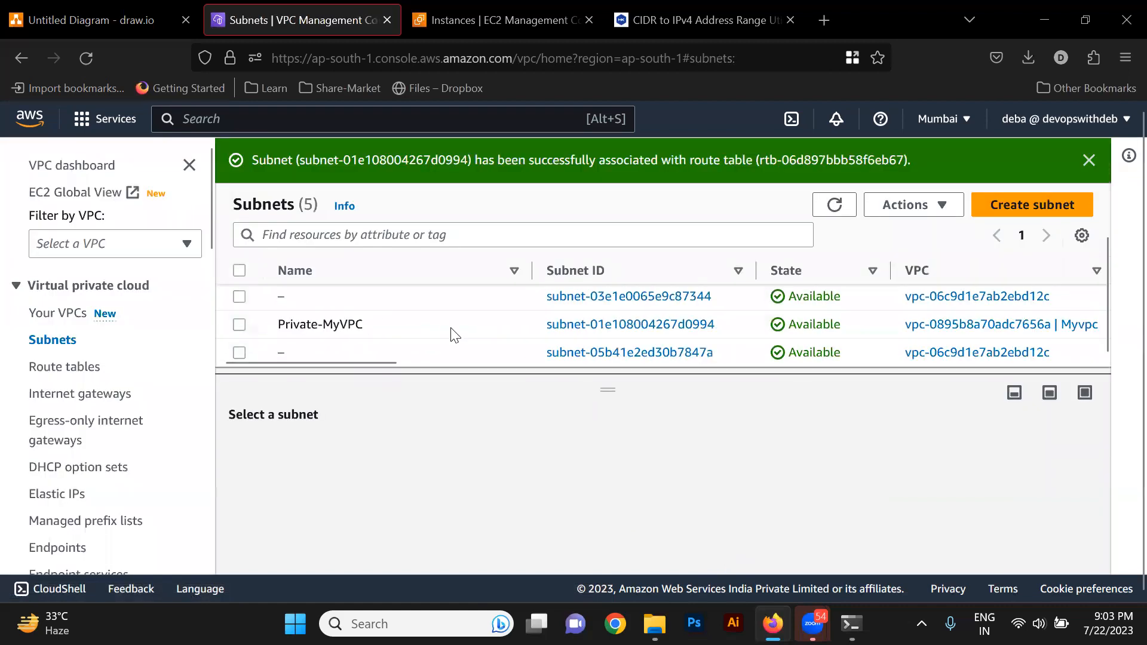
click(451, 330)
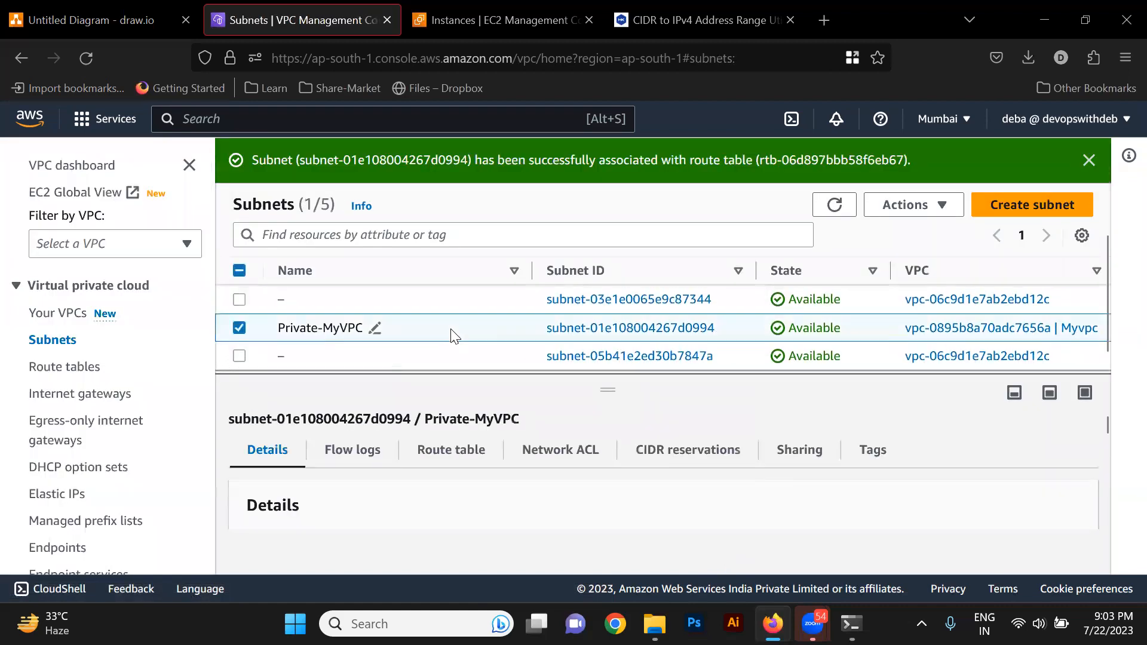
click(437, 456)
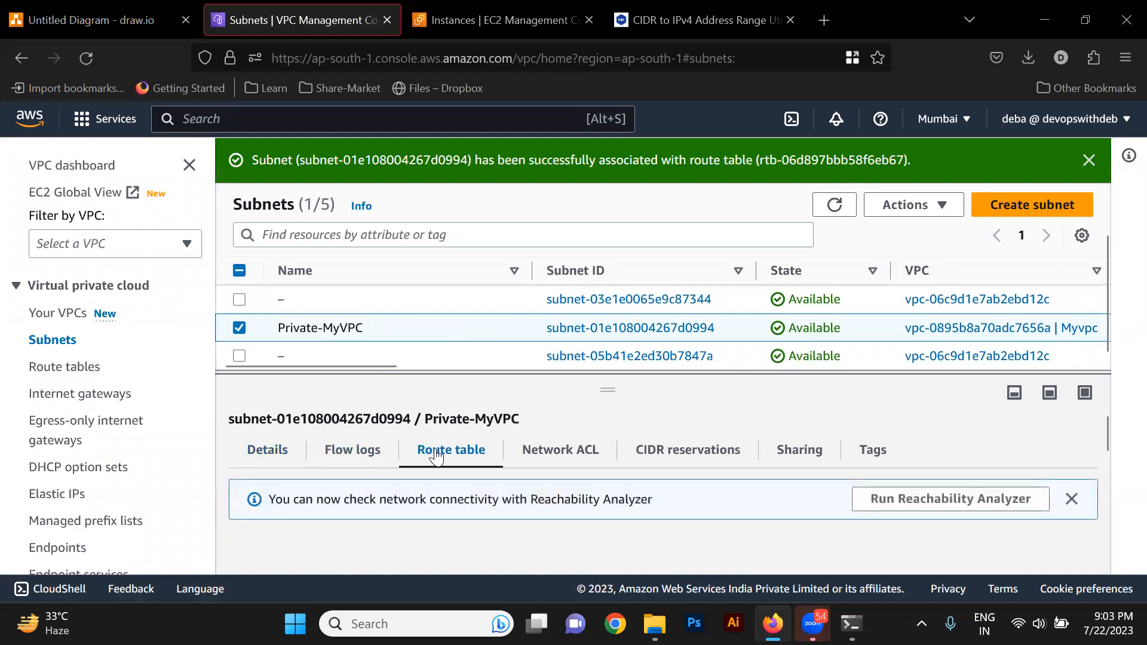
scroll(450, 463, down, 3)
scroll(449, 464, up, 3)
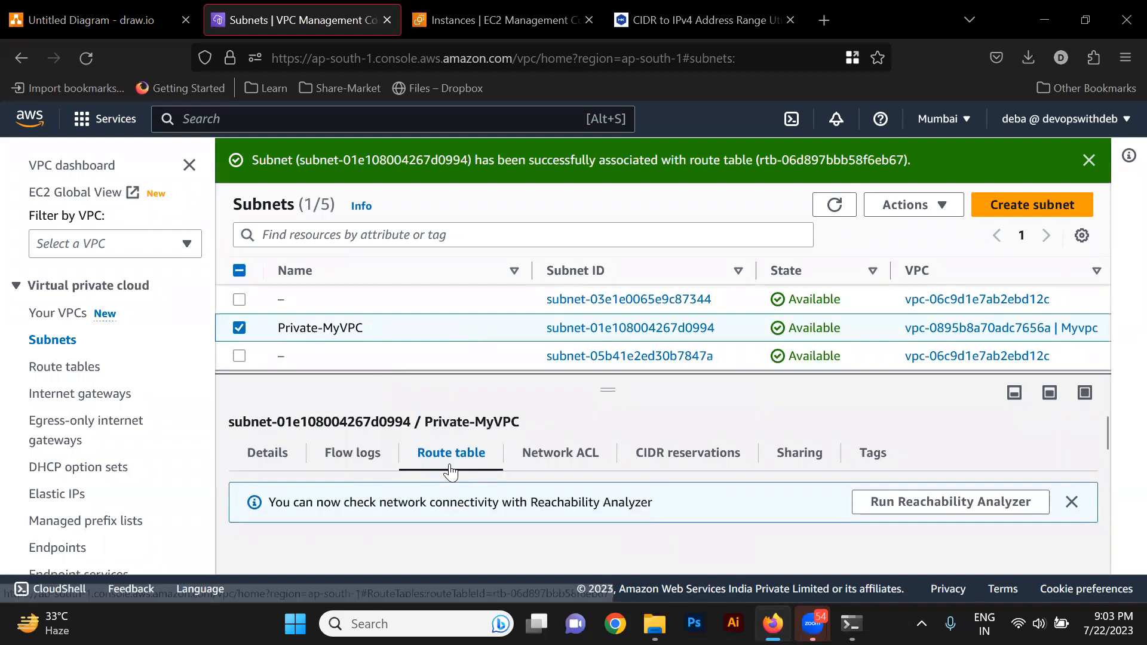
scroll(449, 466, down, 2)
scroll(397, 445, up, 3)
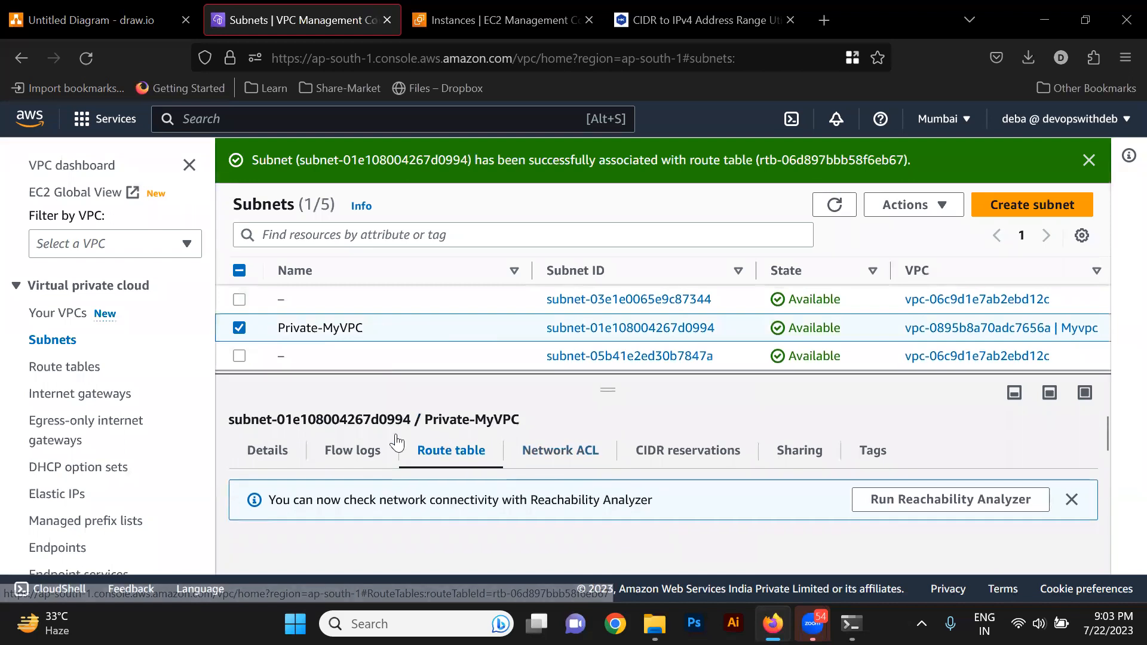
scroll(393, 484, down, 4)
scroll(392, 484, up, 1)
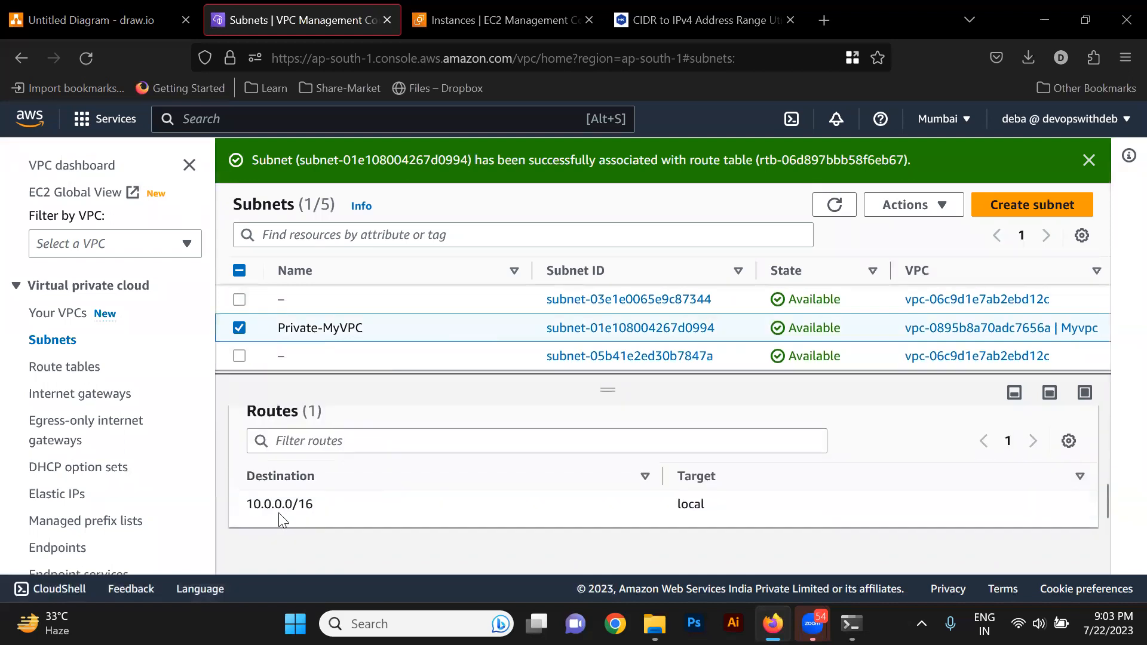
scroll(551, 525, up, 4)
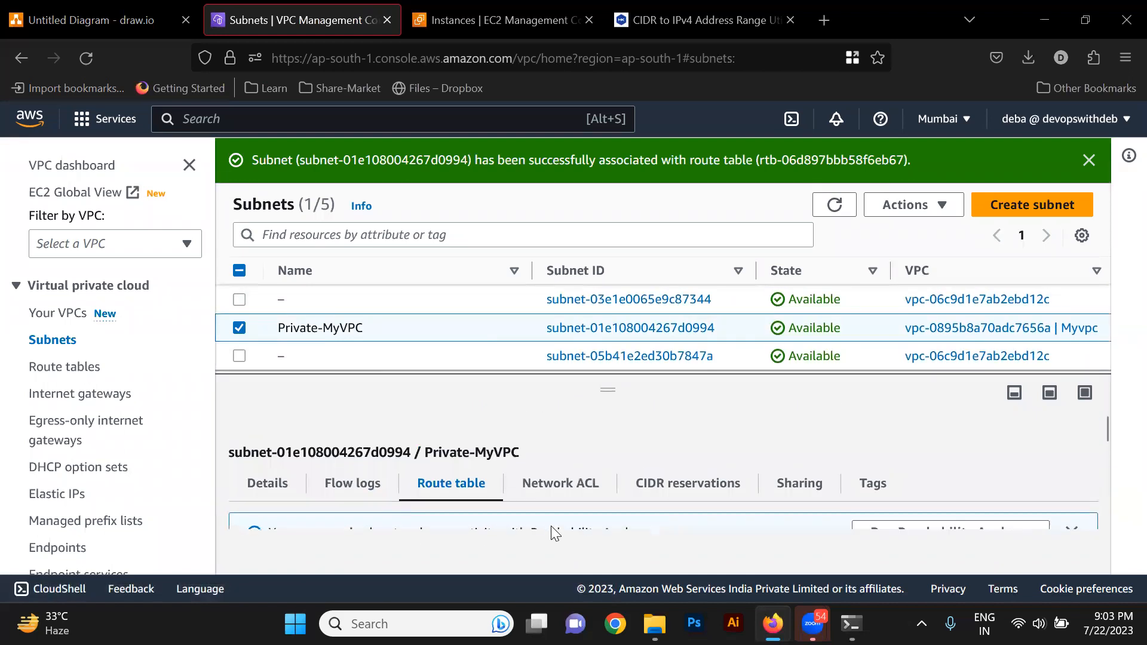
Return to the route tables and check which subnets are explicitly associated with PrivateRT.
click(85, 366)
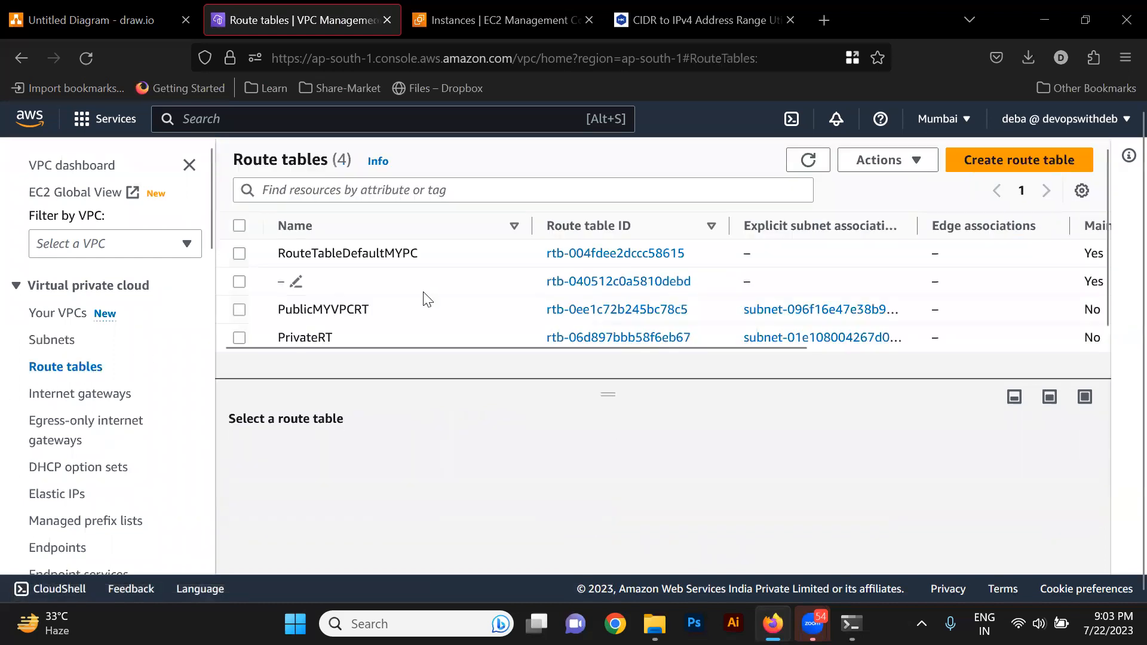
click(417, 332)
click(453, 454)
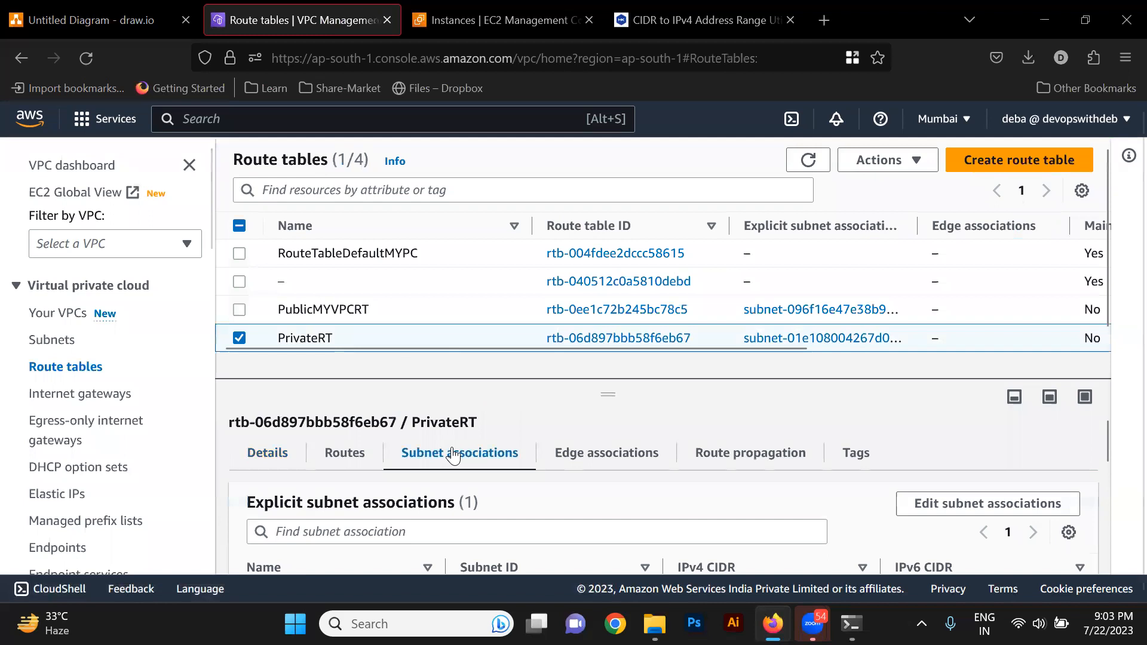
scroll(452, 447, down, 3)
scroll(452, 447, up, 2)
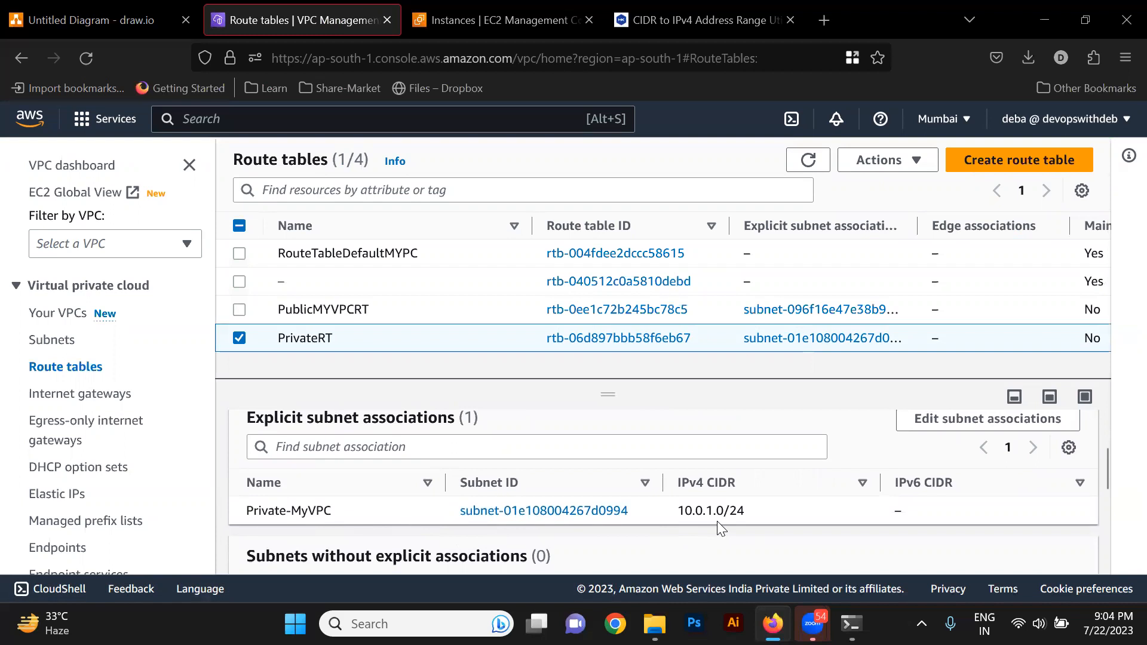
scroll(718, 521, up, 2)
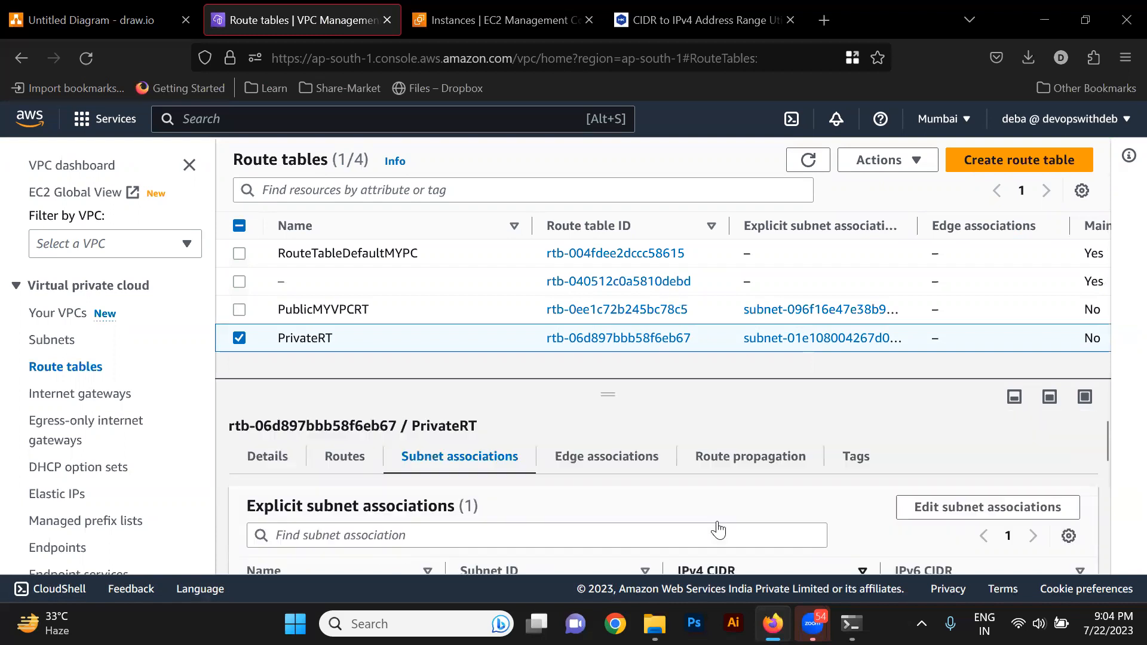
Add a 0.0.0.0/0 route targeting the MyNat NAT gateway to the PrivateRT route table and save the changes.
click(346, 452)
scroll(621, 532, down, 3)
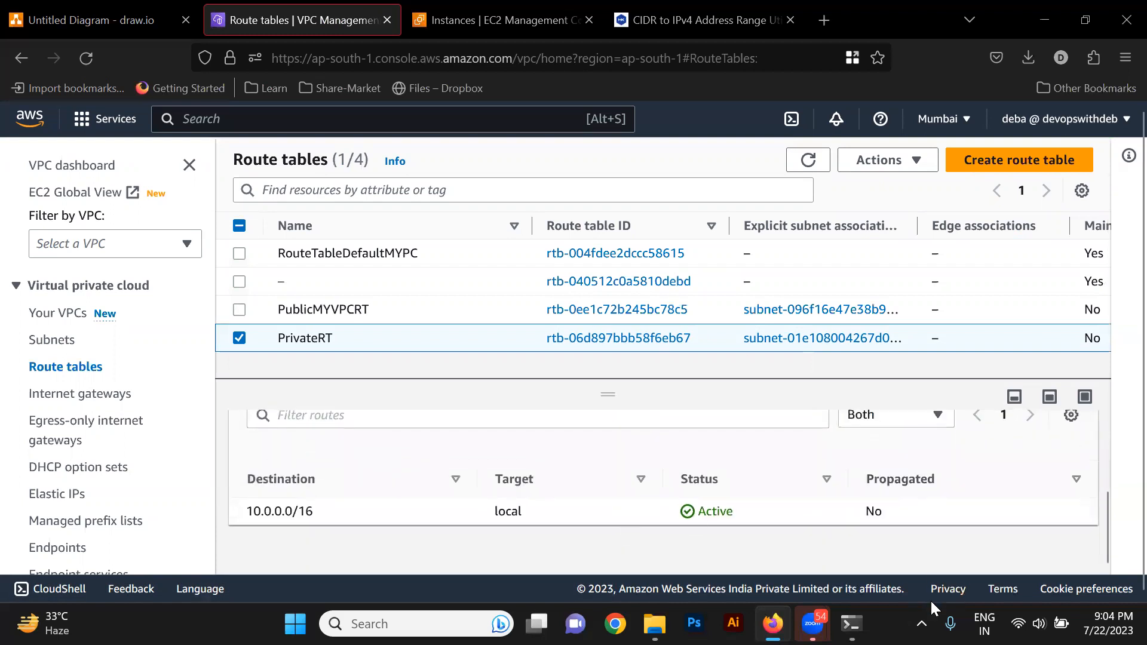
scroll(1022, 479, up, 2)
click(1023, 481)
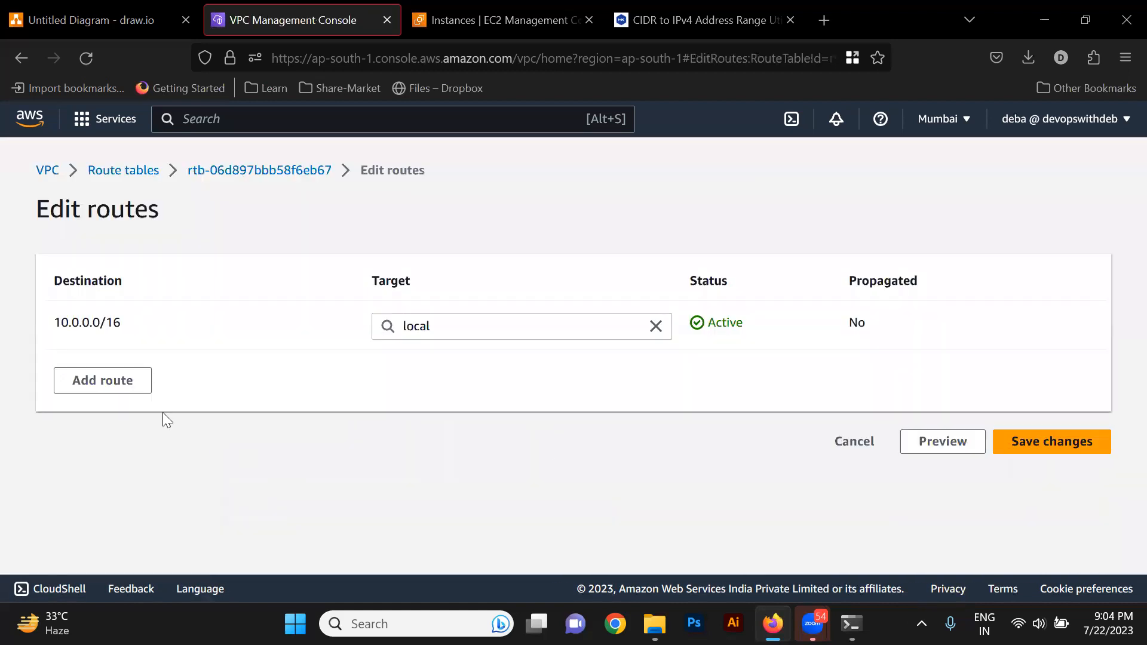
click(94, 383)
click(92, 376)
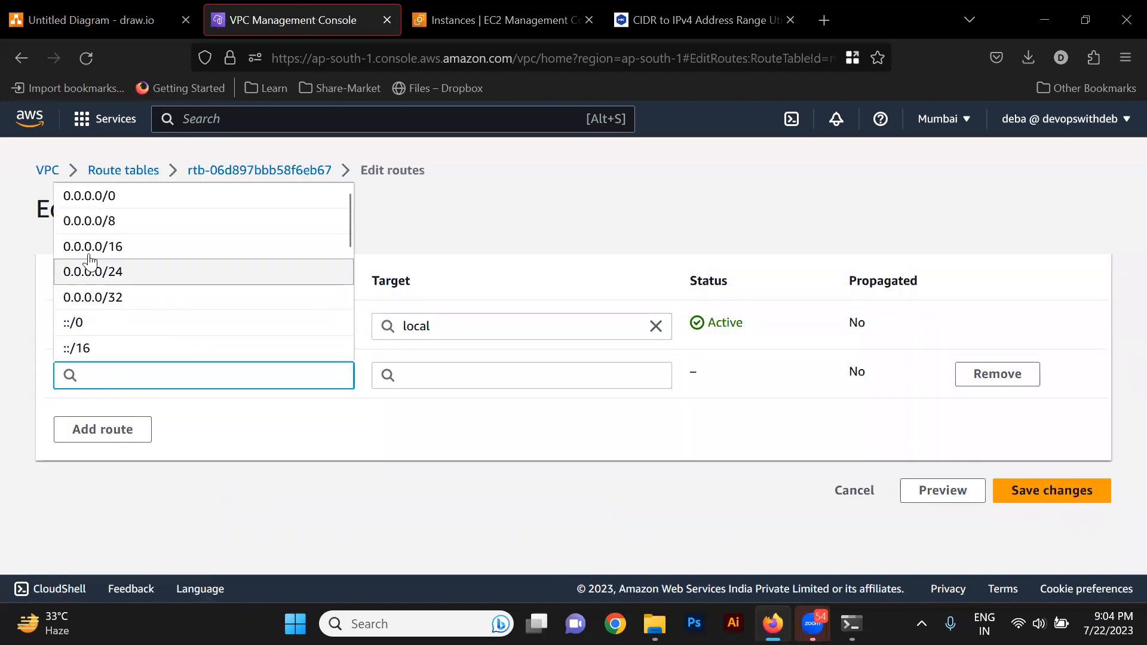
click(85, 196)
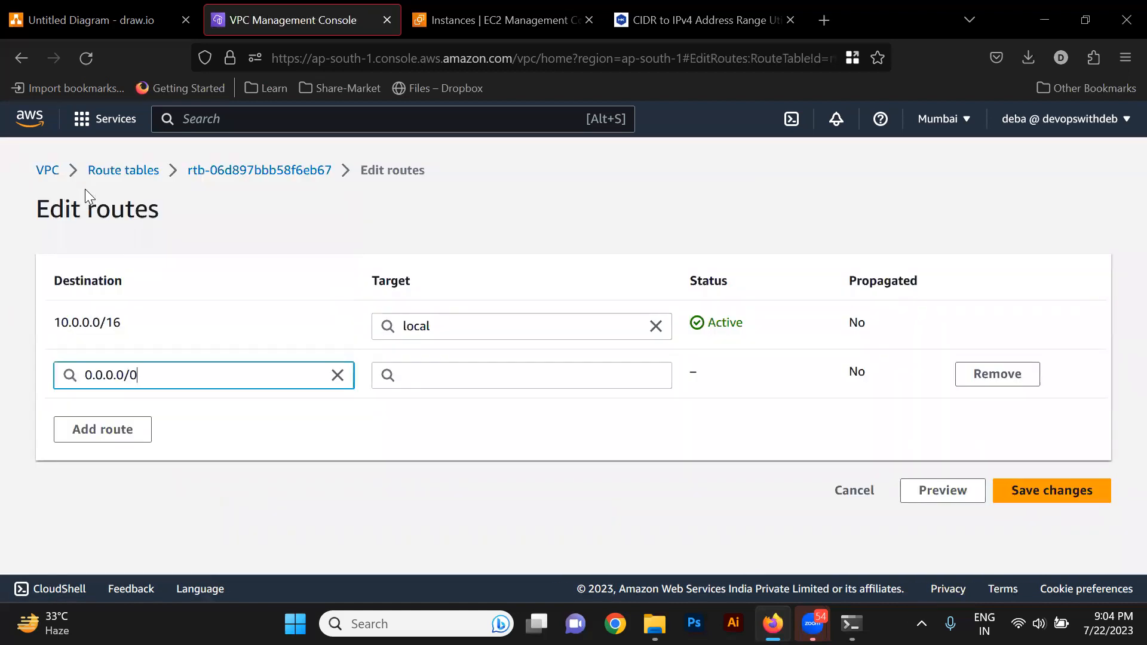
click(464, 374)
text(nat-)
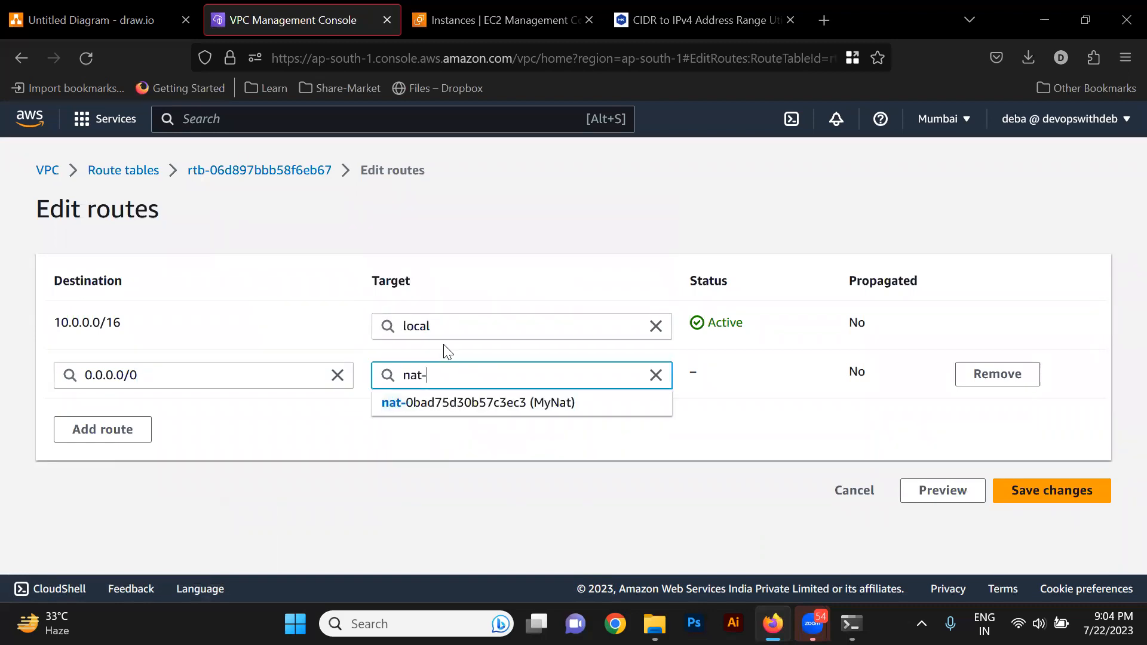
click(482, 408)
click(1053, 485)
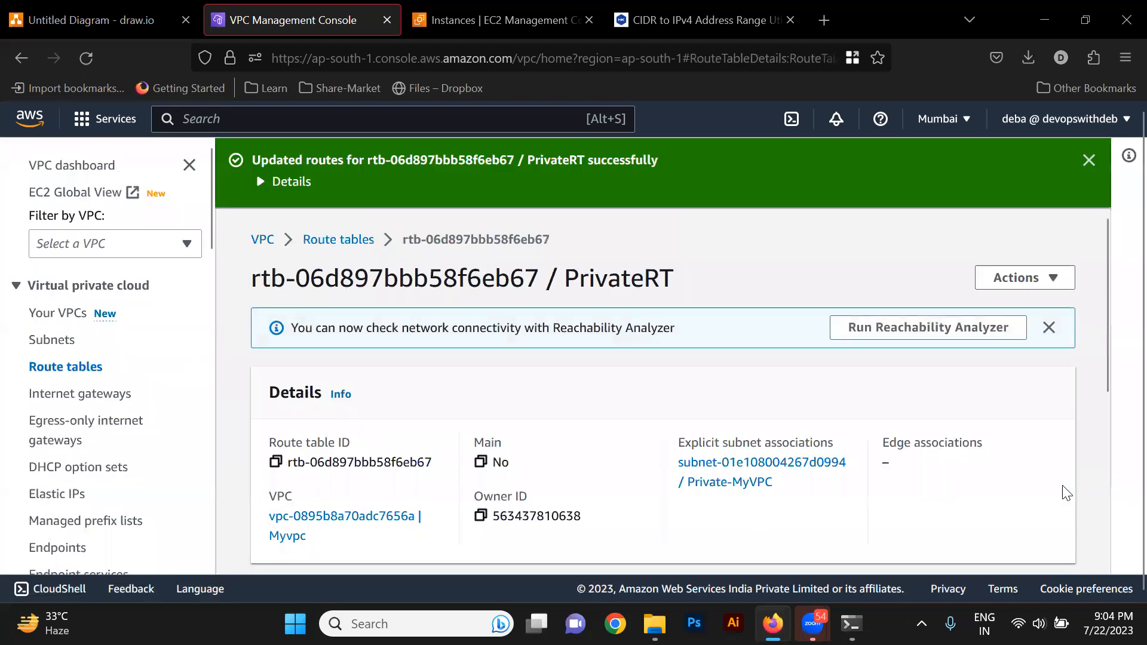
Switch to the terminal and check the running google.com ping from the private instance.
click(543, 22)
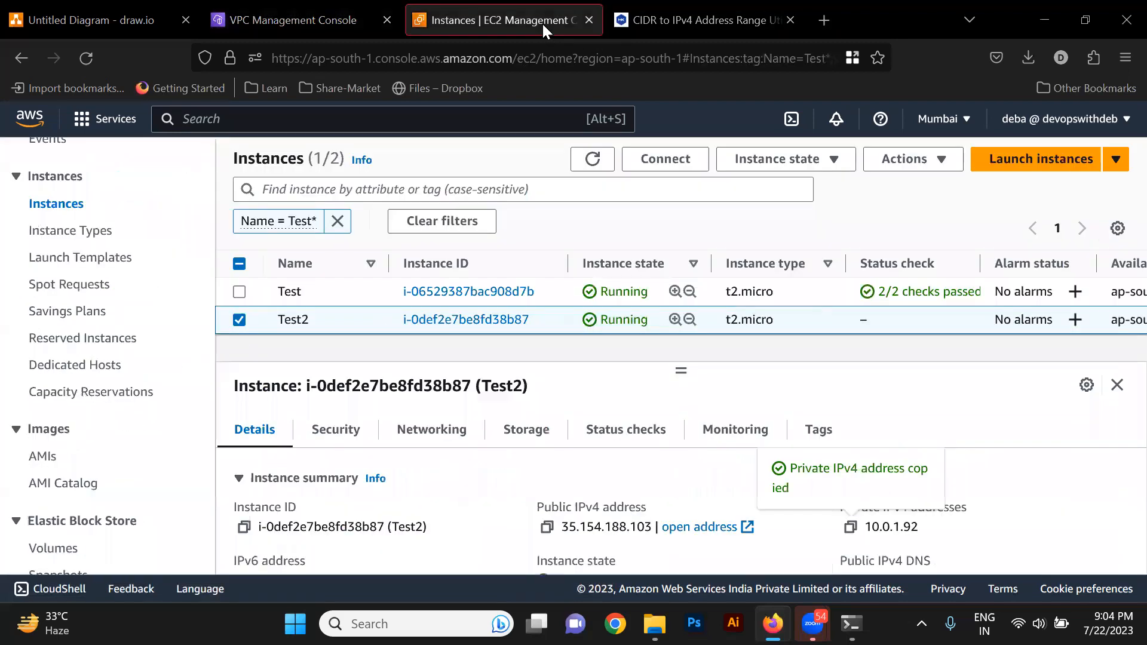
click(359, 12)
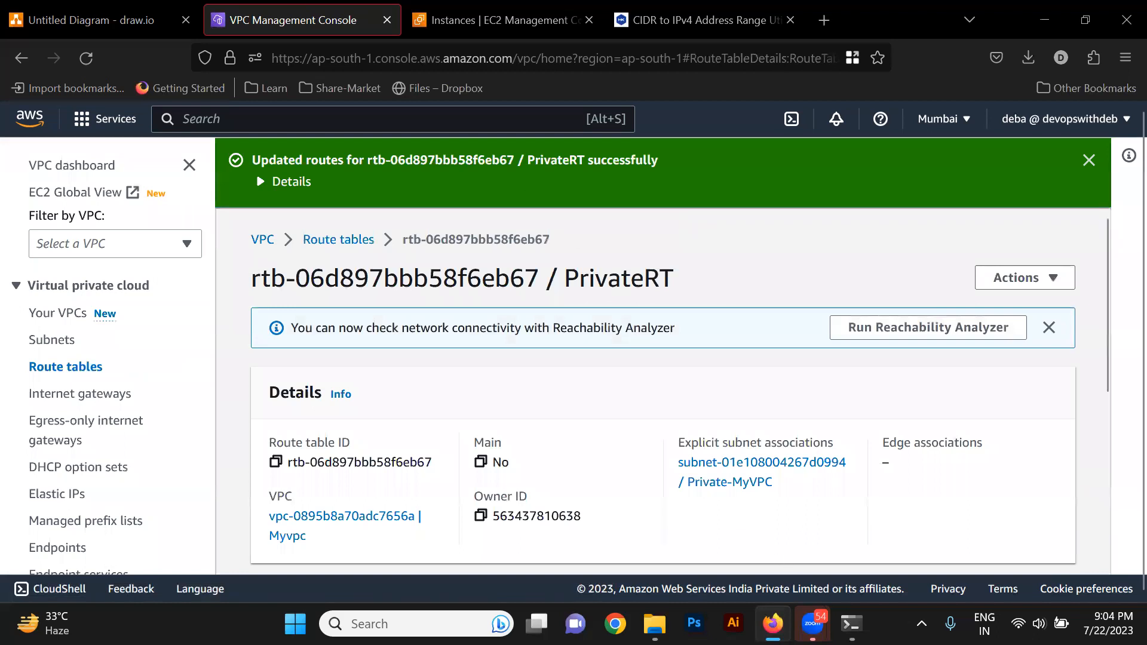
click(852, 624)
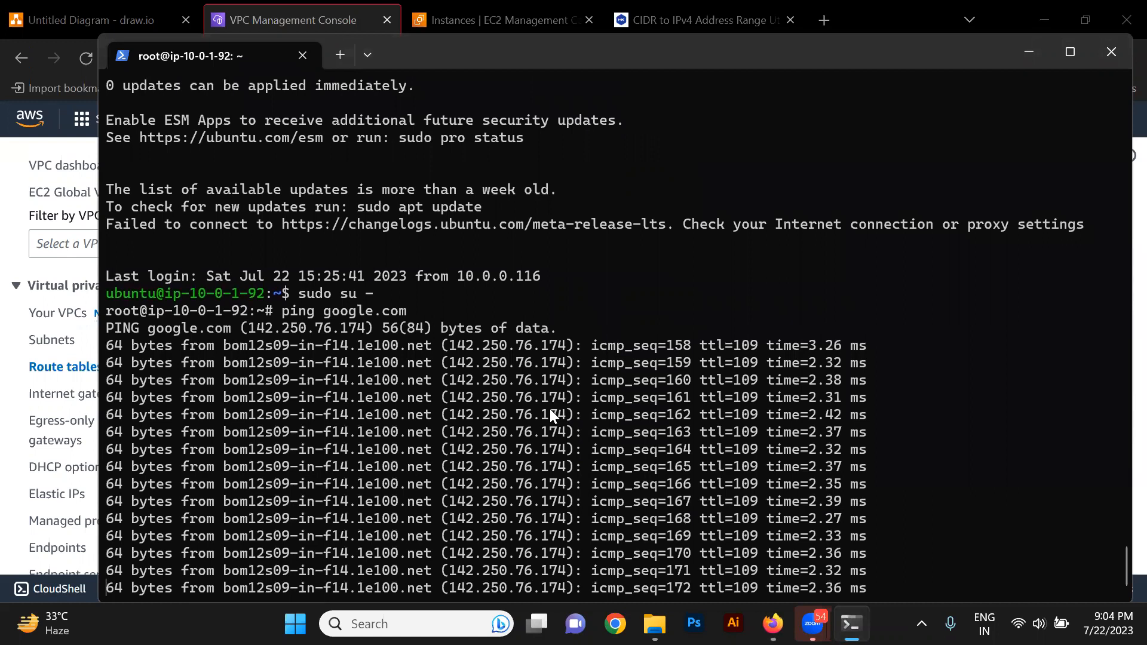
Return to the PrivateRT route table in the browser, remove its 0.0.0.0/0 NAT gateway route and save the changes.
click(517, 12)
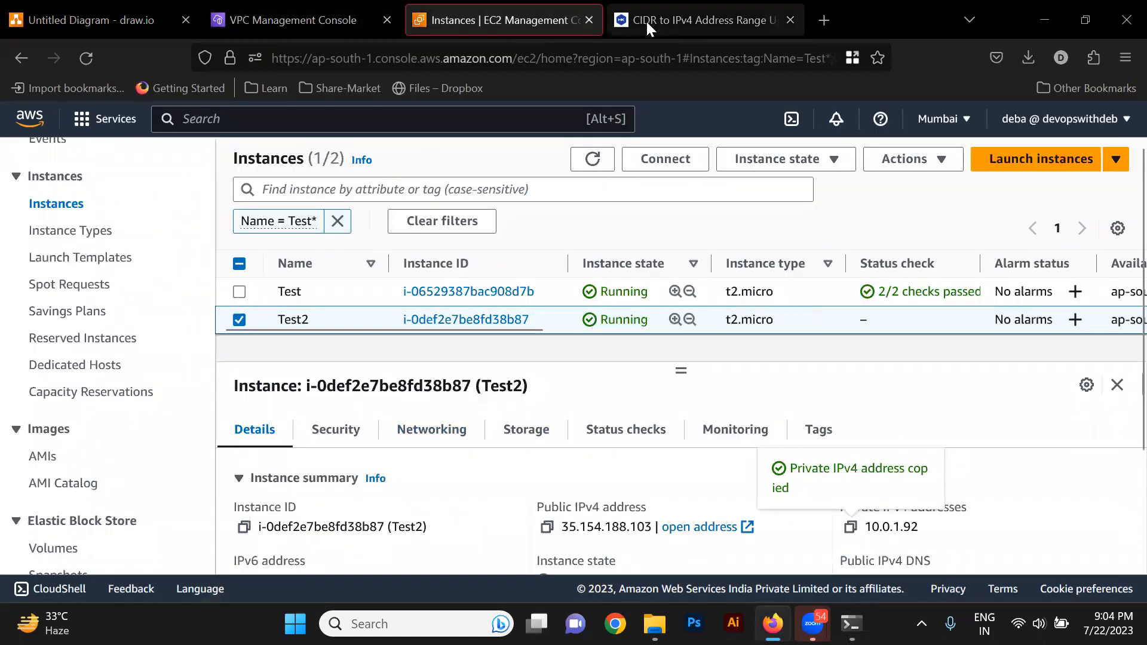
click(302, 13)
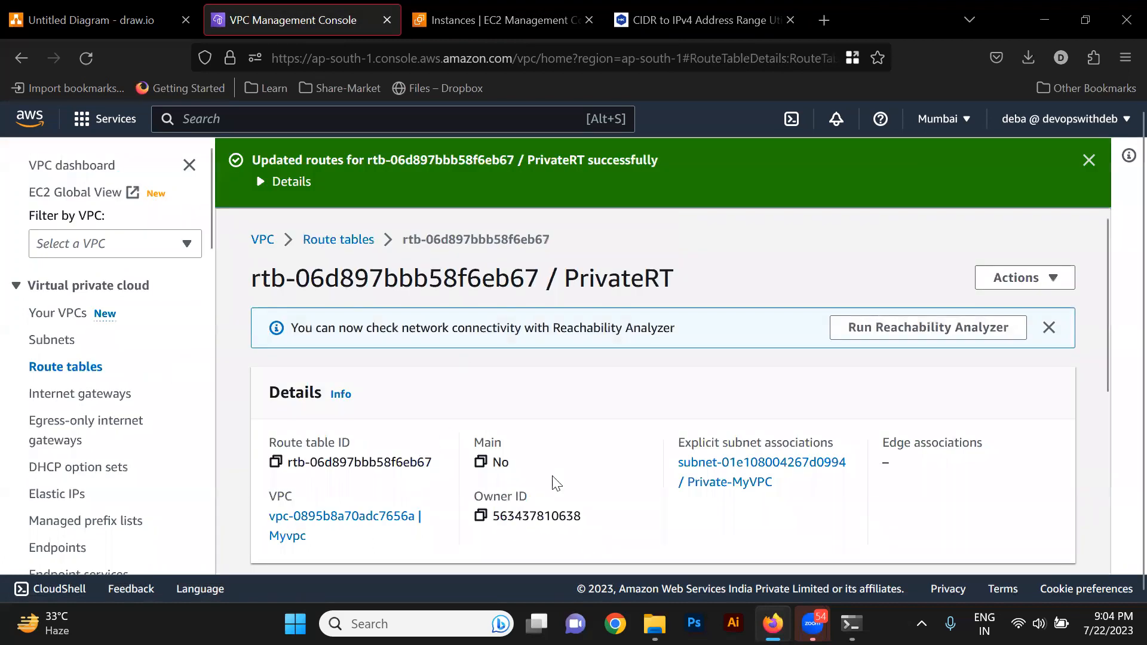
scroll(586, 489, down, 4)
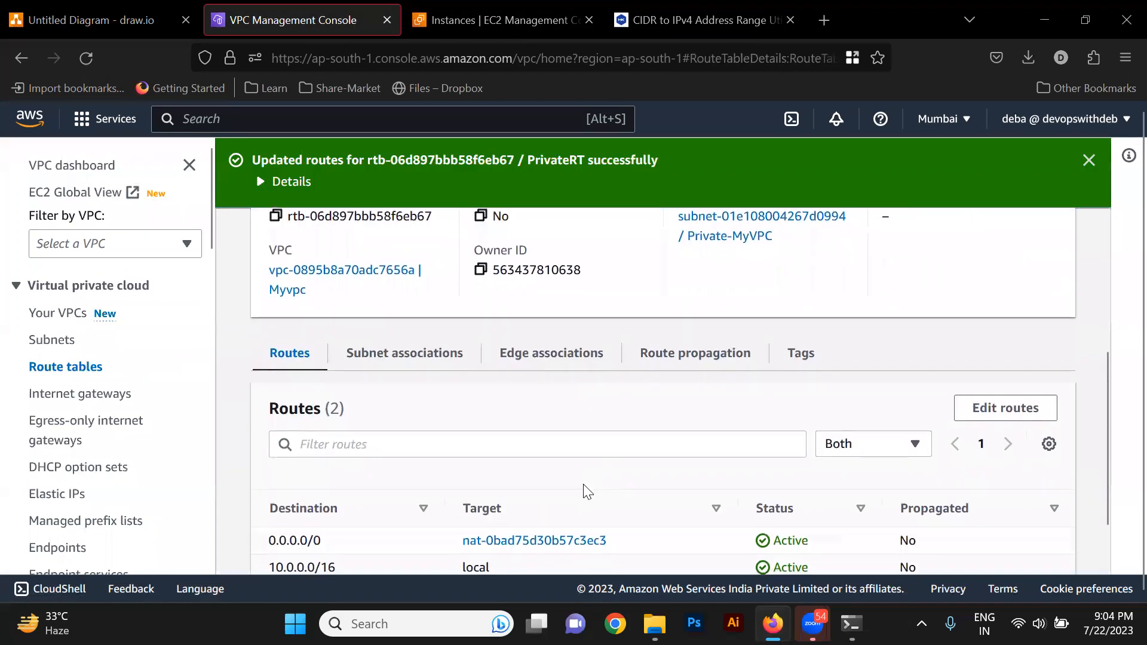
click(1004, 418)
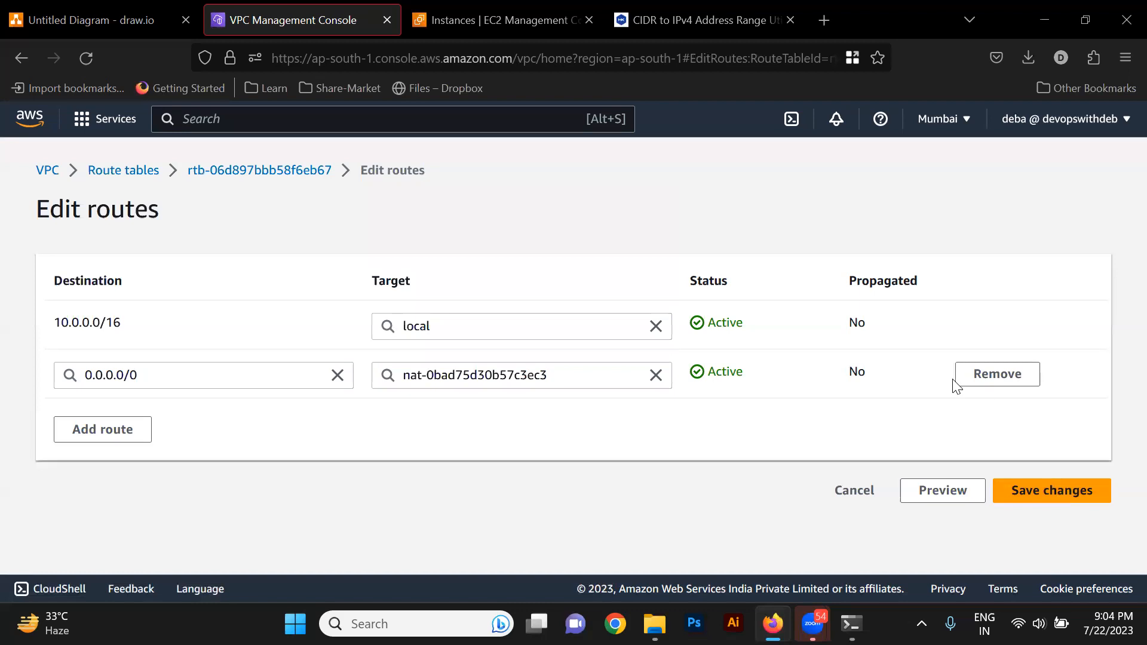
click(1021, 382)
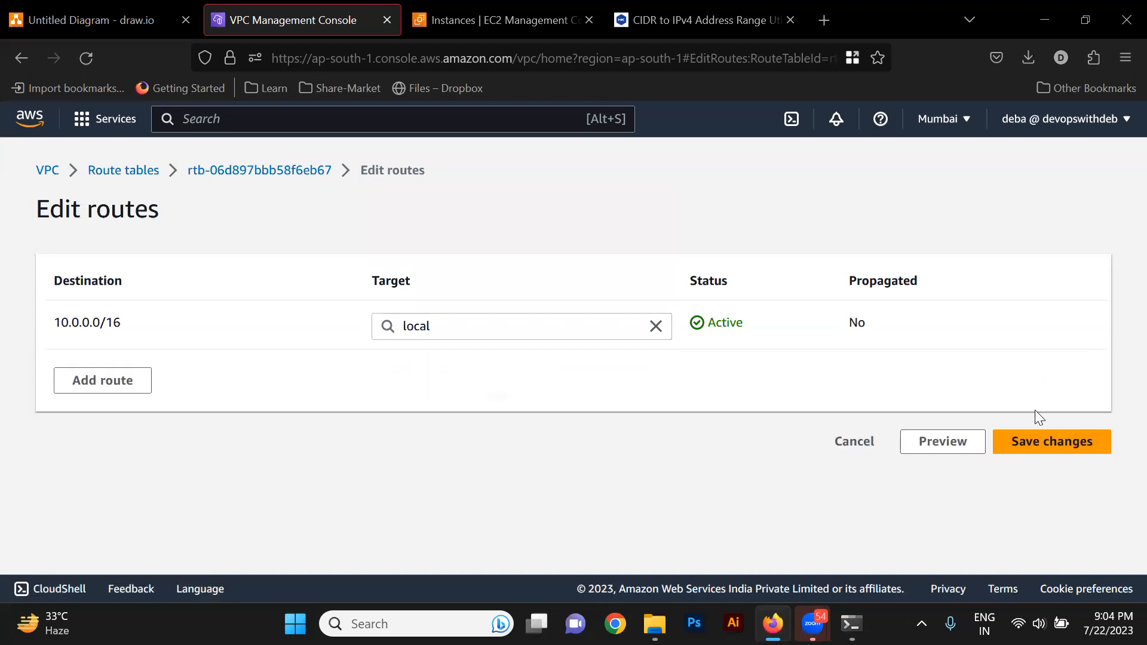
click(1050, 442)
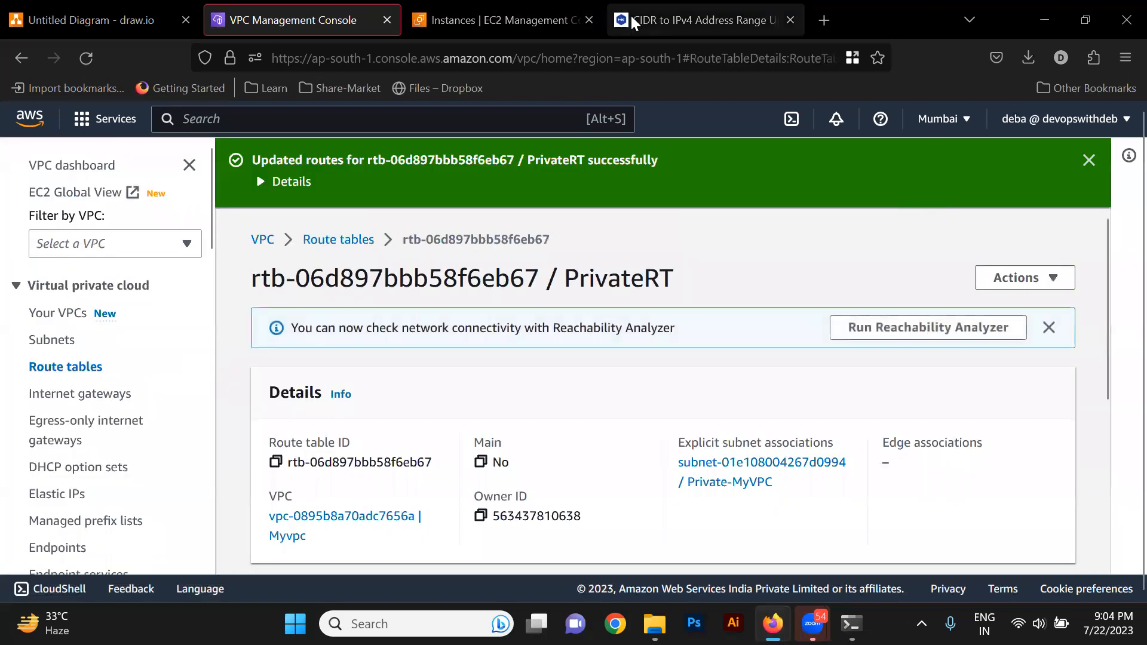
Switch back to the terminal and check how the running ping behaves without the NAT route.
click(449, 7)
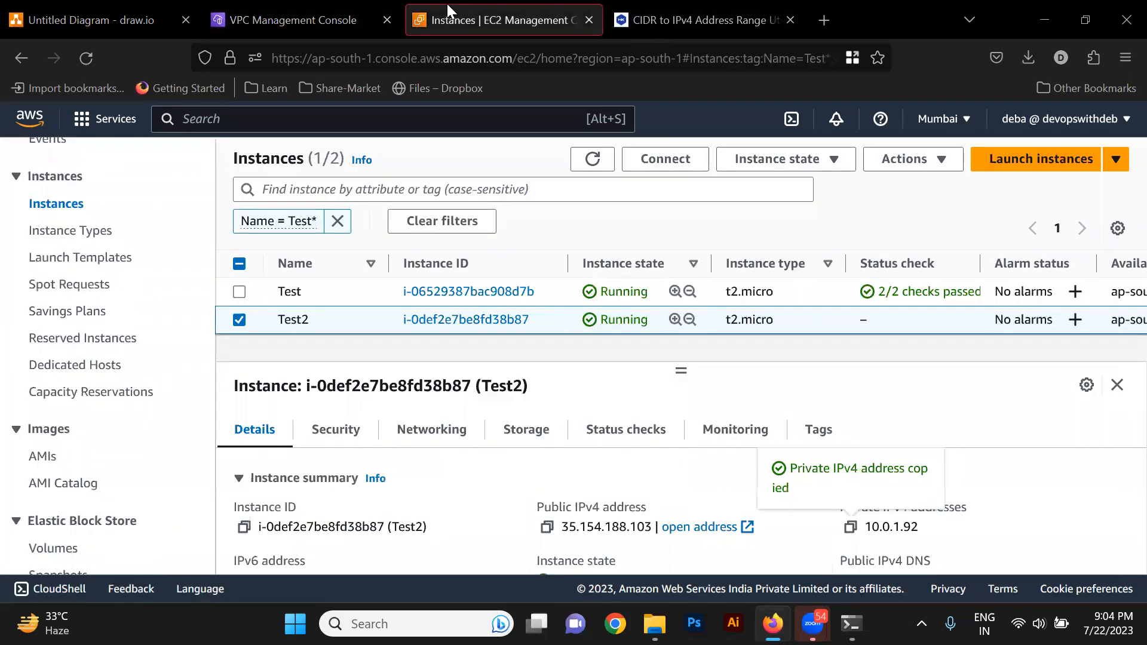
click(258, 31)
key(alt+Tab)
key(Return)
key(Return)
key(Return)
key(Return)
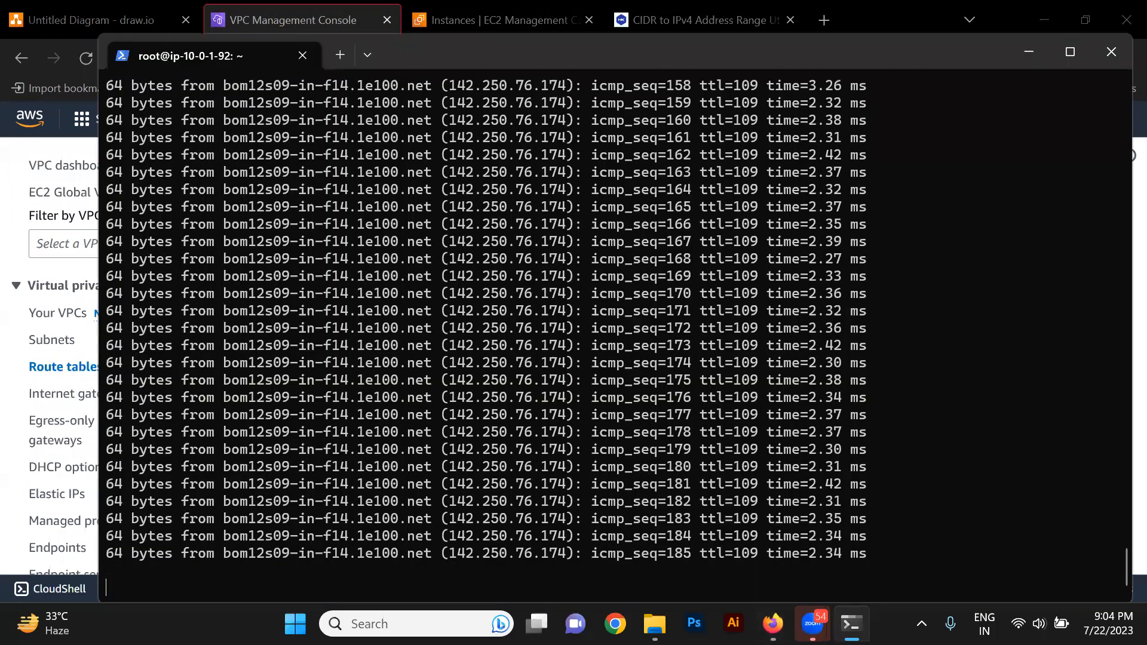
Stop the running ping, test the connection with ping google.com again and stop that ping too.
key(ctrl+c)
key(Up)
key(Return)
key(Return)
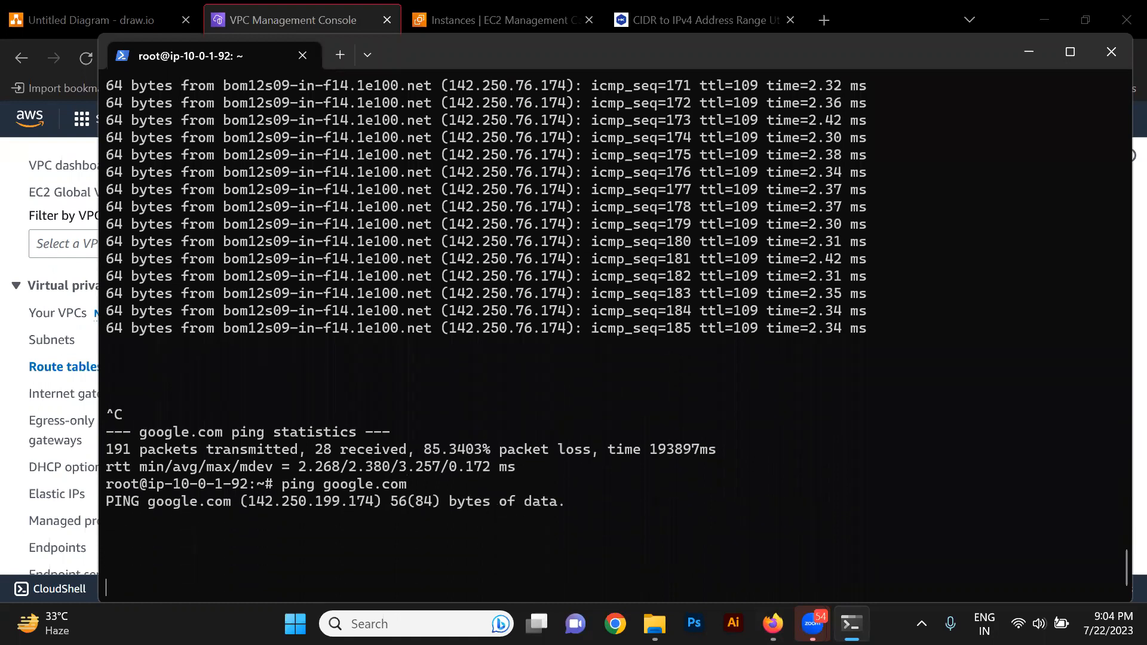
key(ctrl+c)
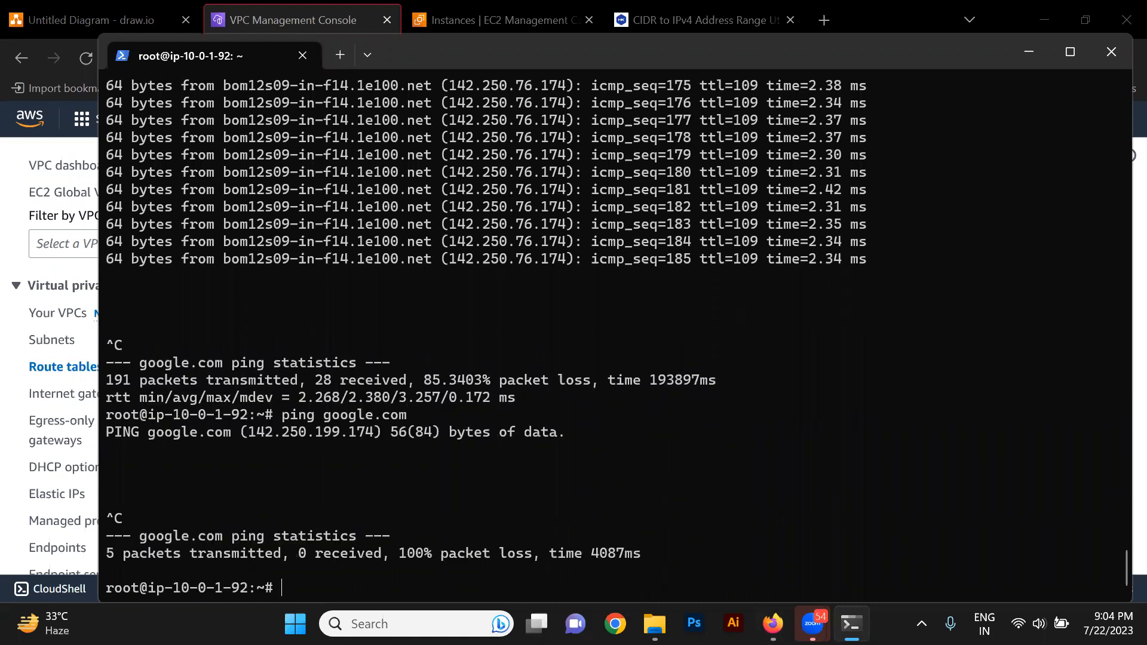
Go back to PrivateRT in the browser, restore its 0.0.0.0/0 route with the MyNat NAT gateway as target and save.
click(553, 8)
click(257, 12)
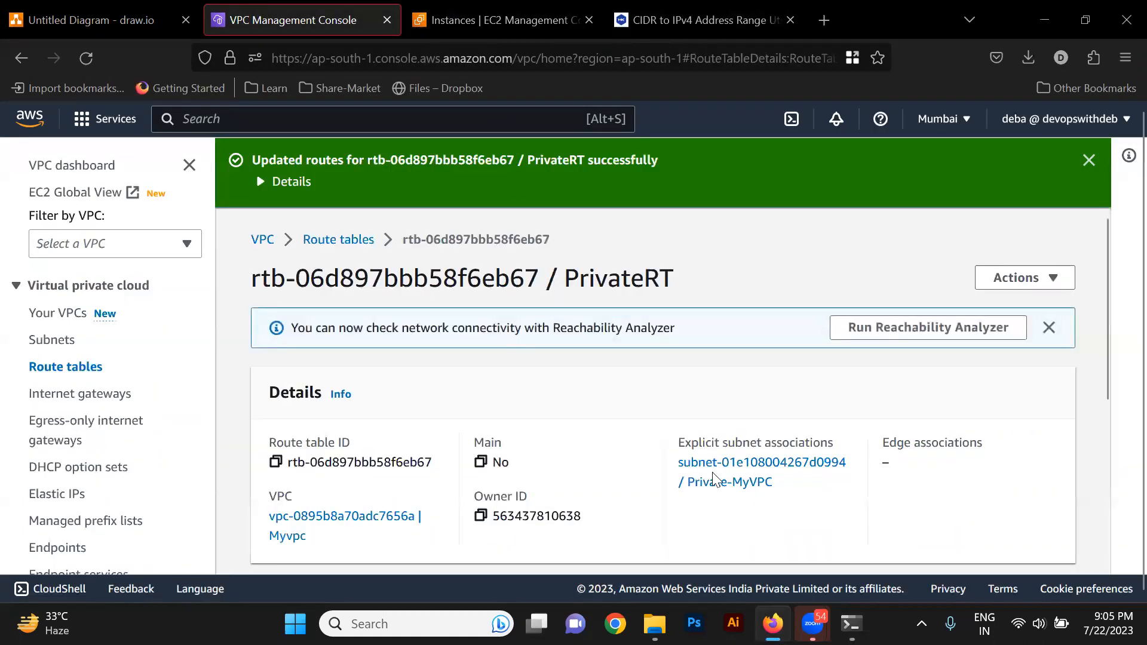
scroll(831, 367, down, 5)
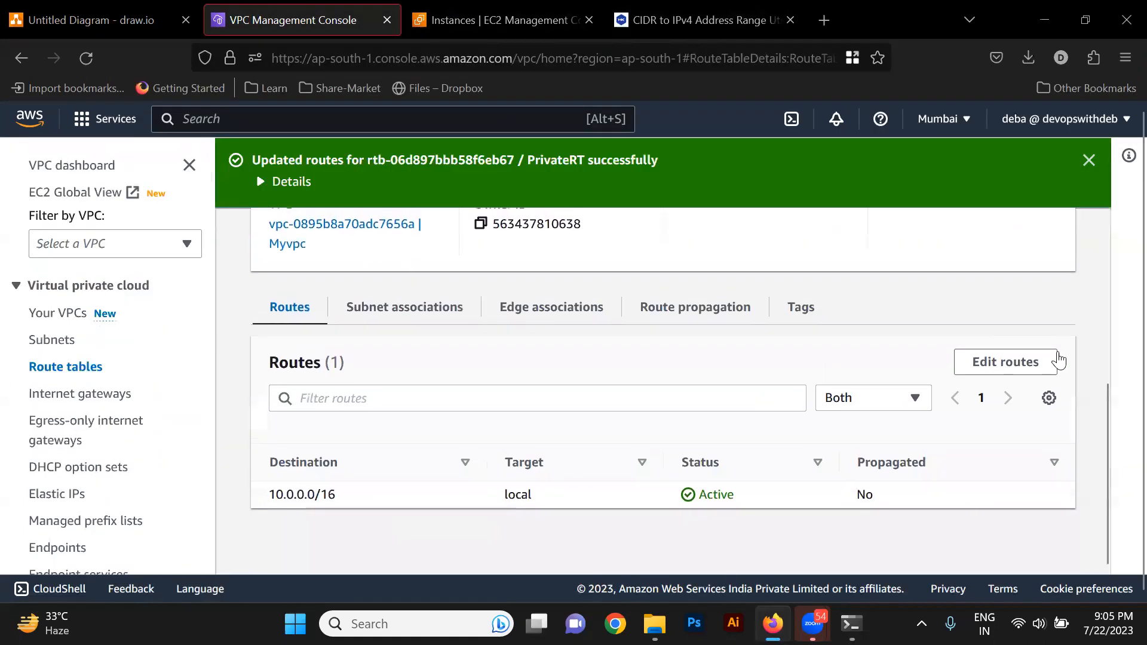
click(1050, 362)
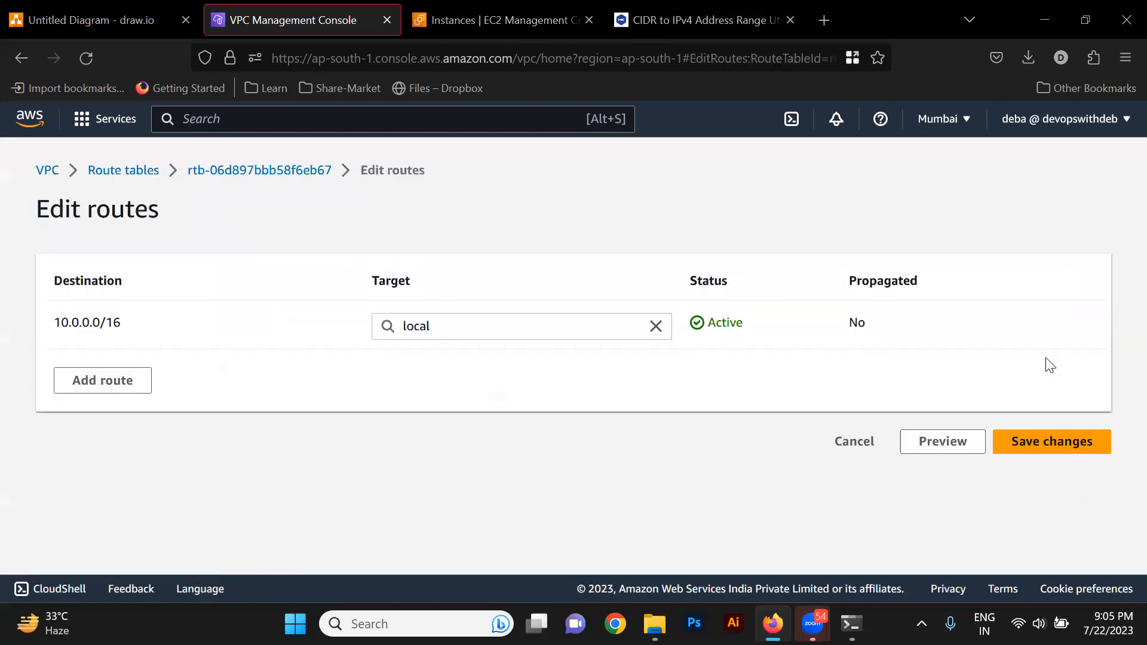
click(102, 380)
click(100, 371)
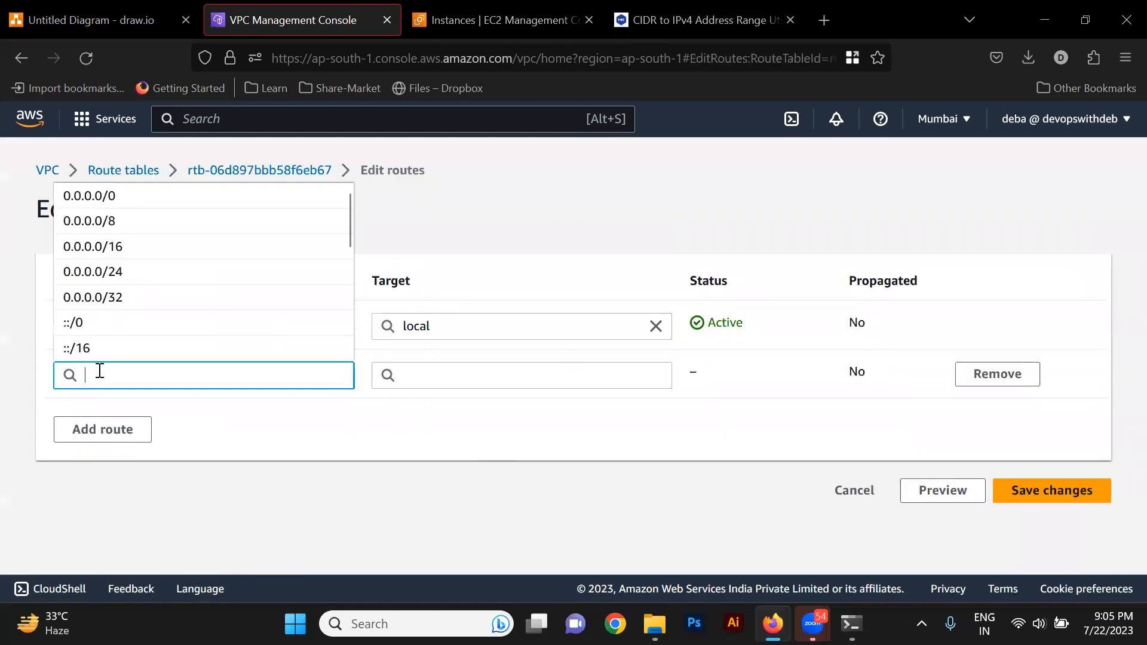
click(107, 201)
click(489, 388)
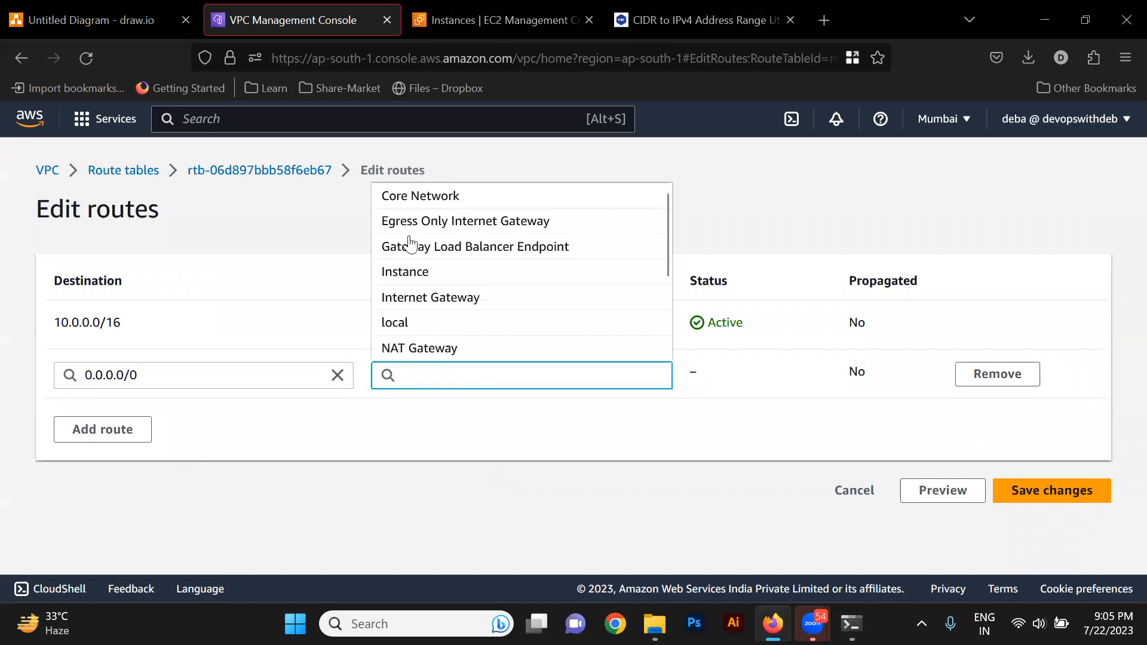
click(430, 349)
click(494, 403)
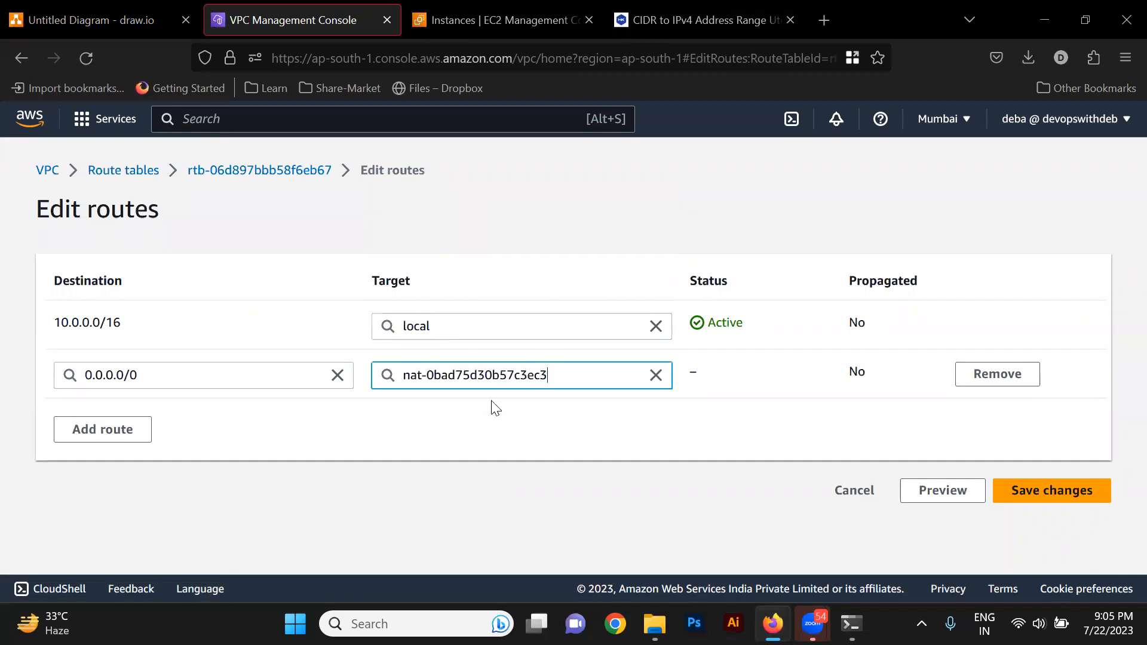
click(1070, 491)
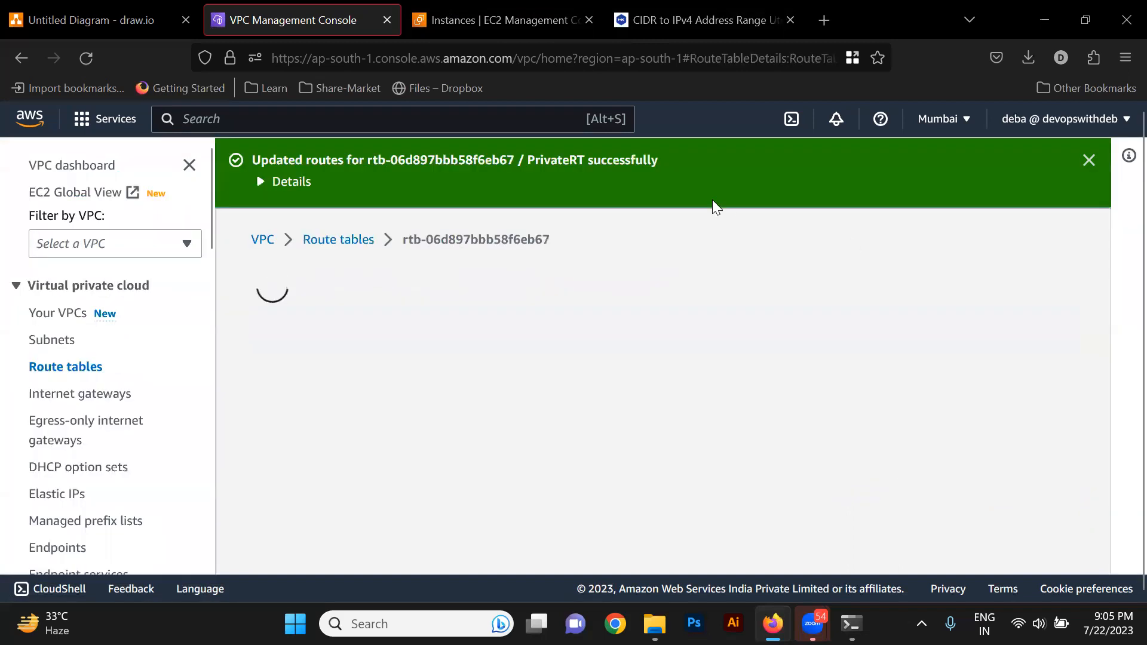
Run ping google.com in the terminal to test outbound internet access with the restored NAT route.
key(alt+Tab)
text(ping google.com)
key(Return)
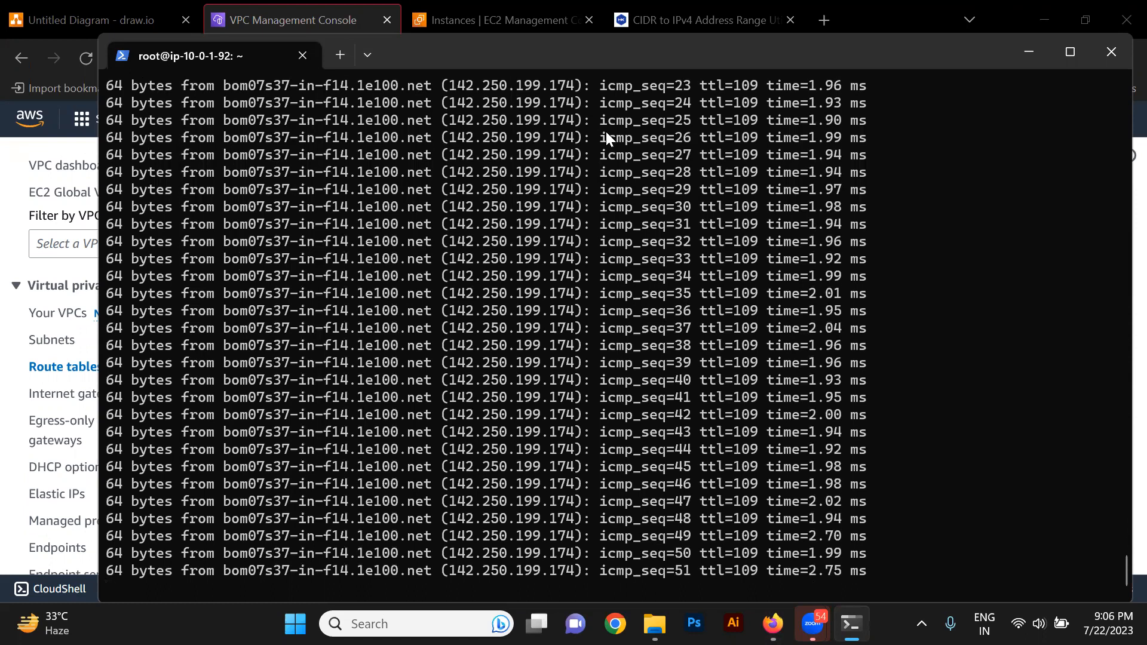
Return to the PrivateRT details page in the browser and review the table's routes.
click(528, 7)
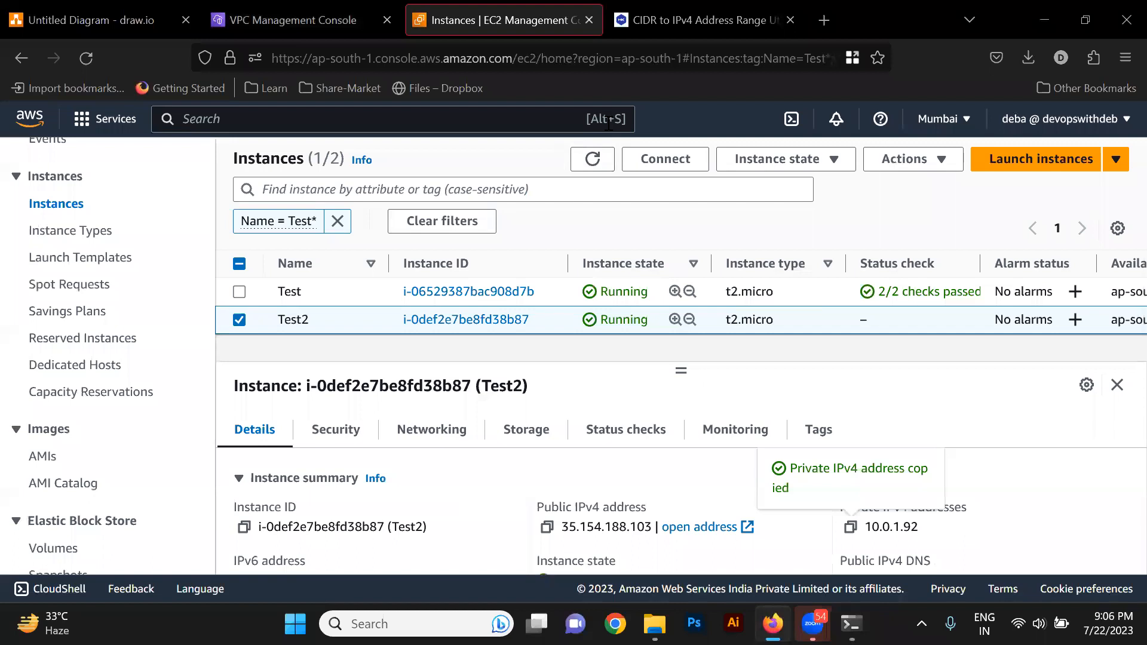
click(259, 13)
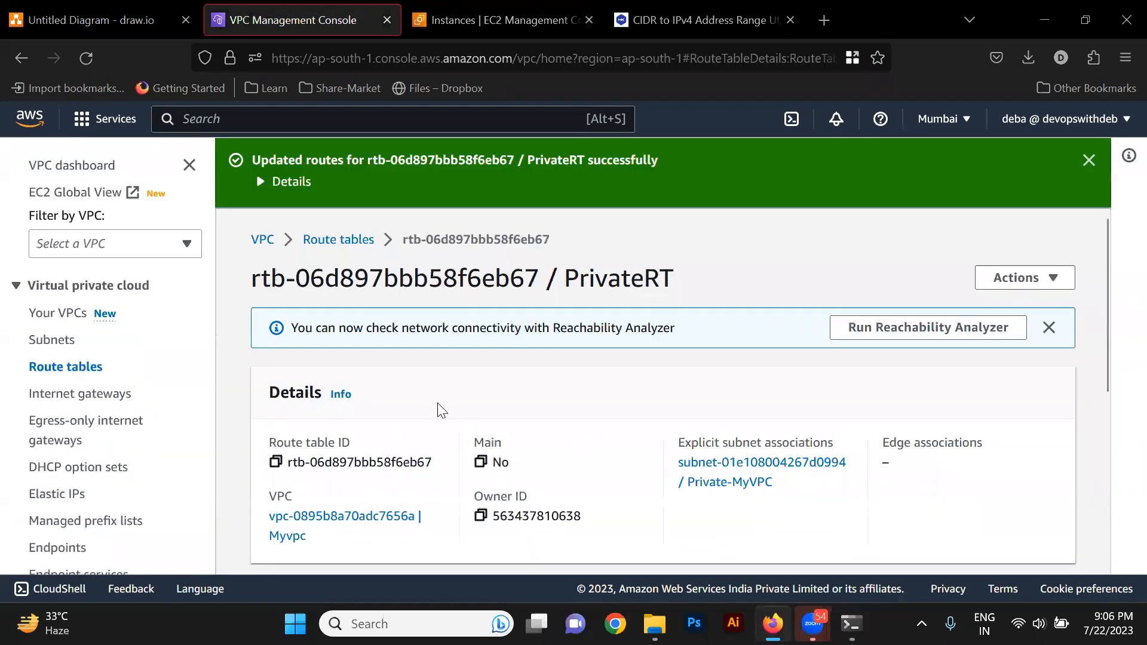
scroll(422, 406, down, 5)
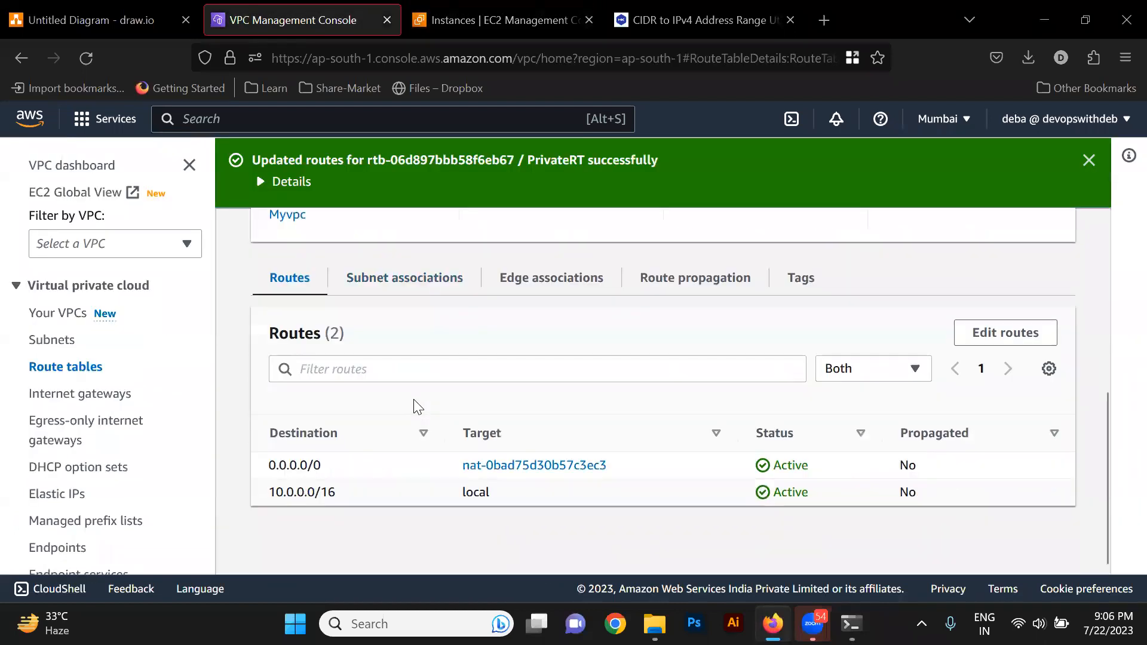
scroll(418, 406, up, 5)
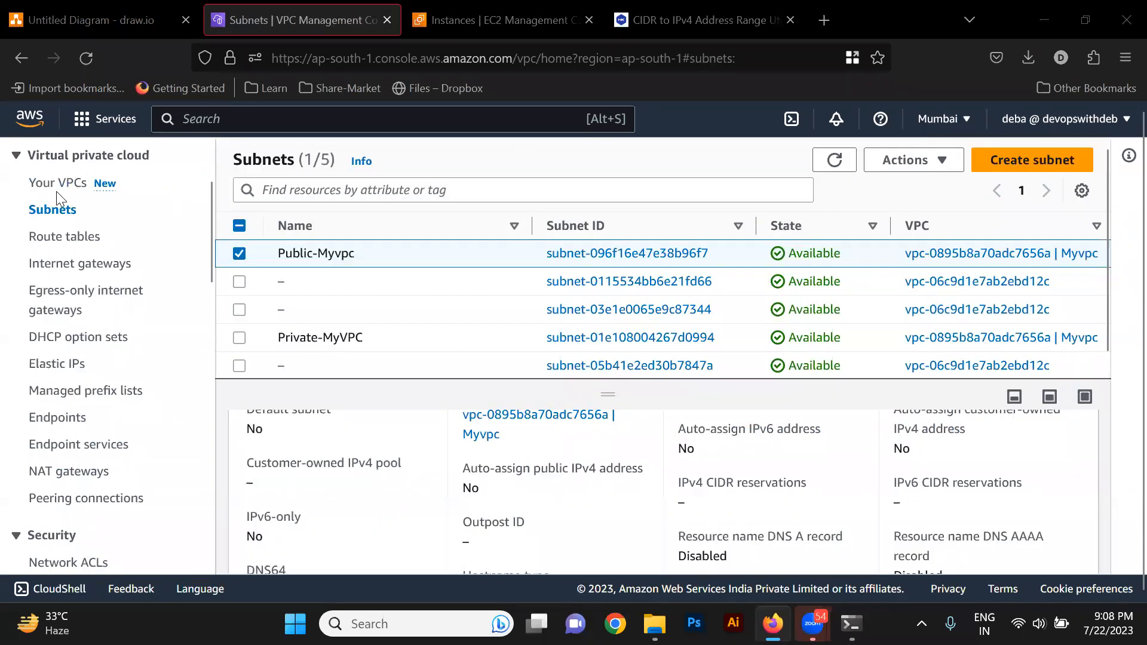
Review the list of VPCs, then go to the subnets and select the unnamed subnet directly below Public-Myvpc.
click(57, 190)
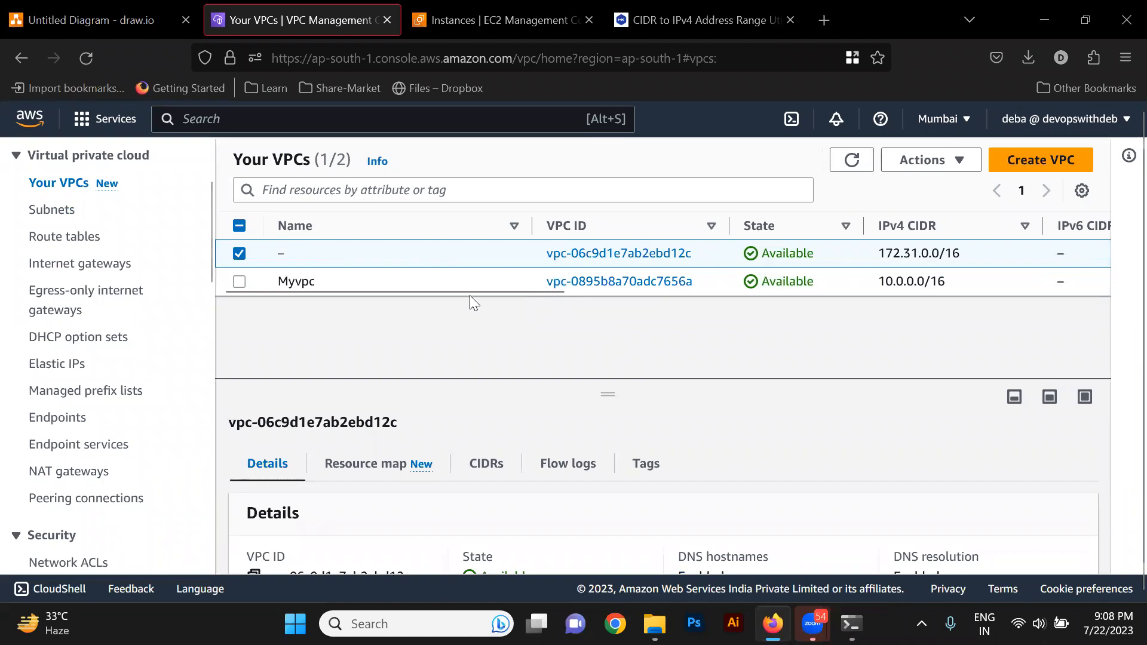
scroll(173, 281, up, 2)
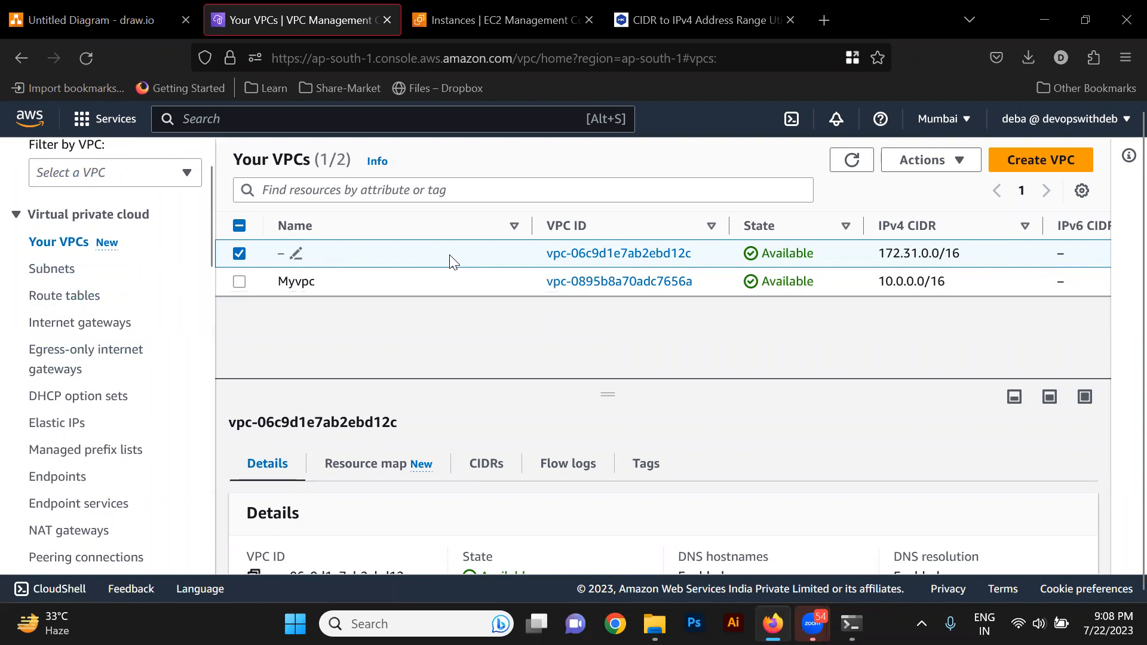
click(48, 270)
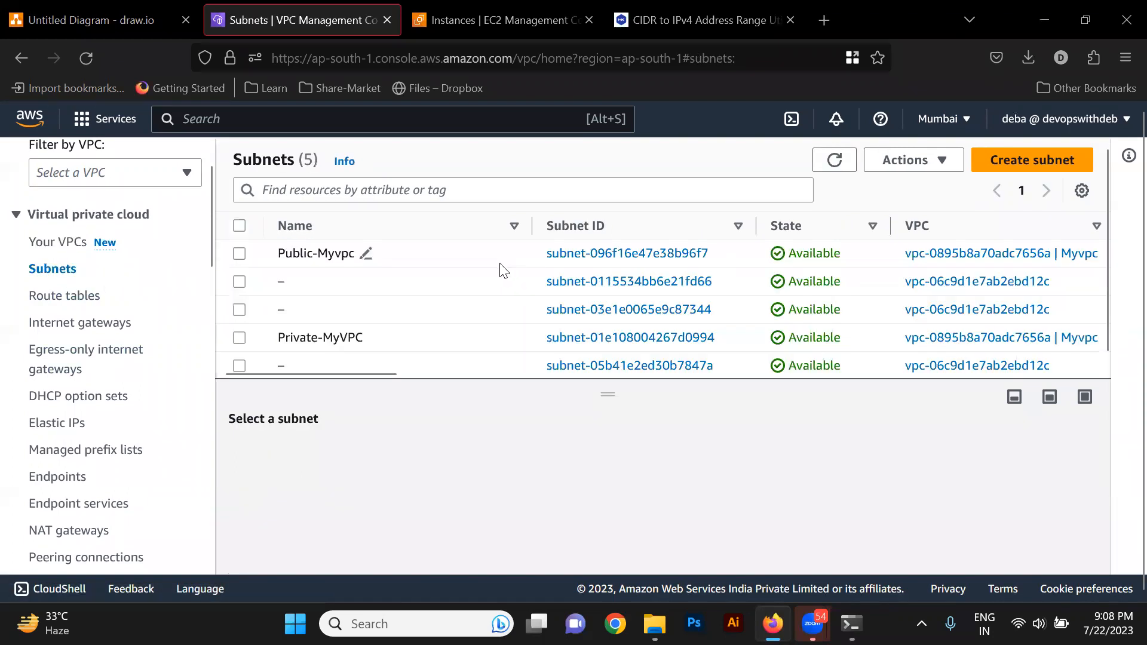
click(377, 283)
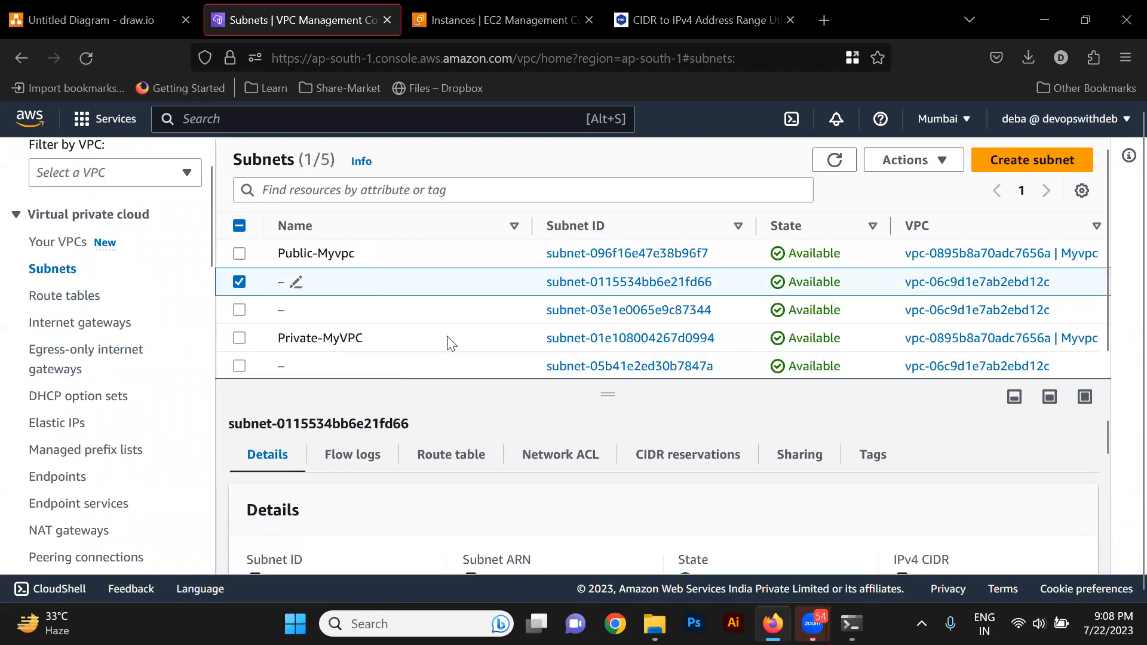
Compare the Auto-assign public IPv4 address setting of the selected unnamed subnet, Public-Myvpc and Private-MyVPC.
scroll(466, 491, down, 5)
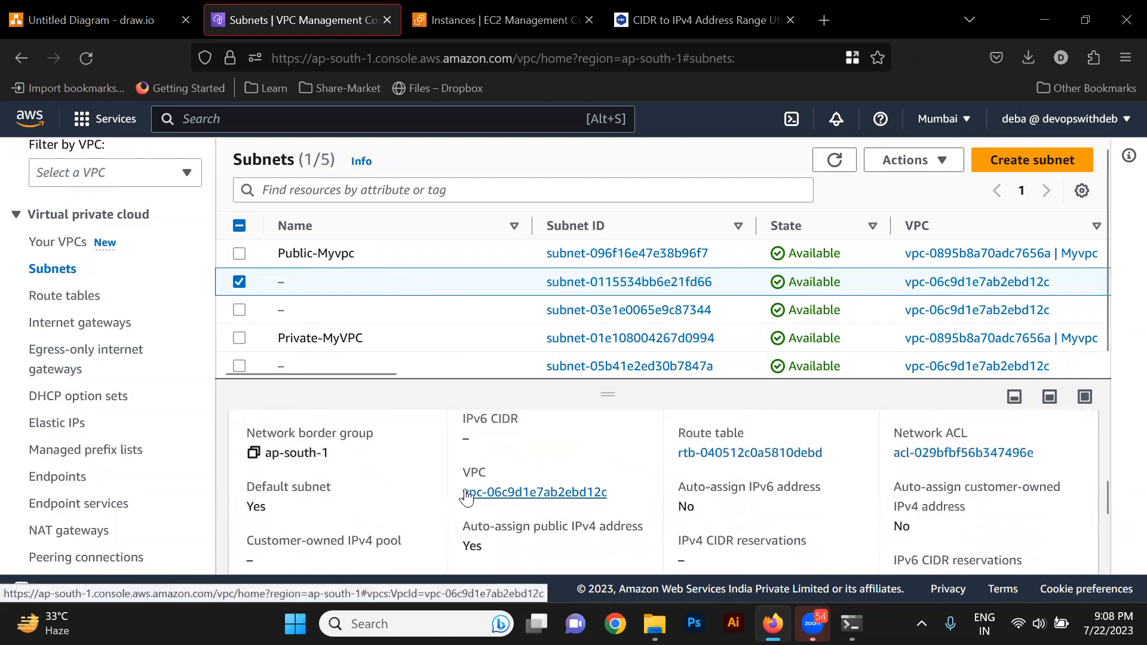
scroll(469, 496, down, 1)
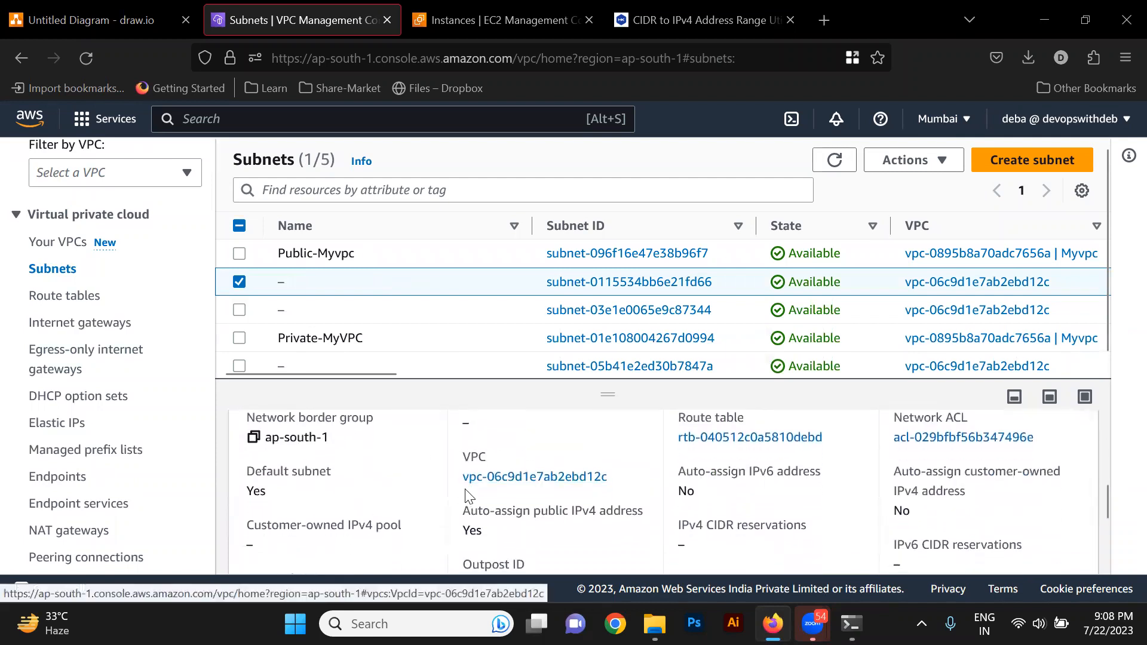
double_click(473, 532)
click(540, 530)
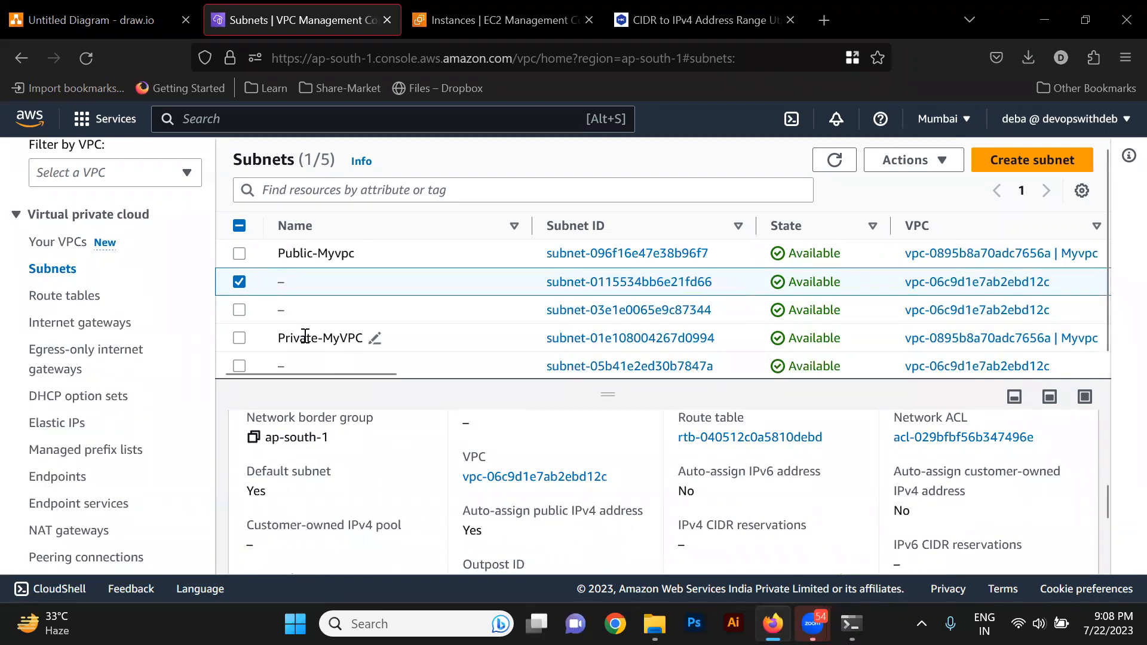
click(397, 262)
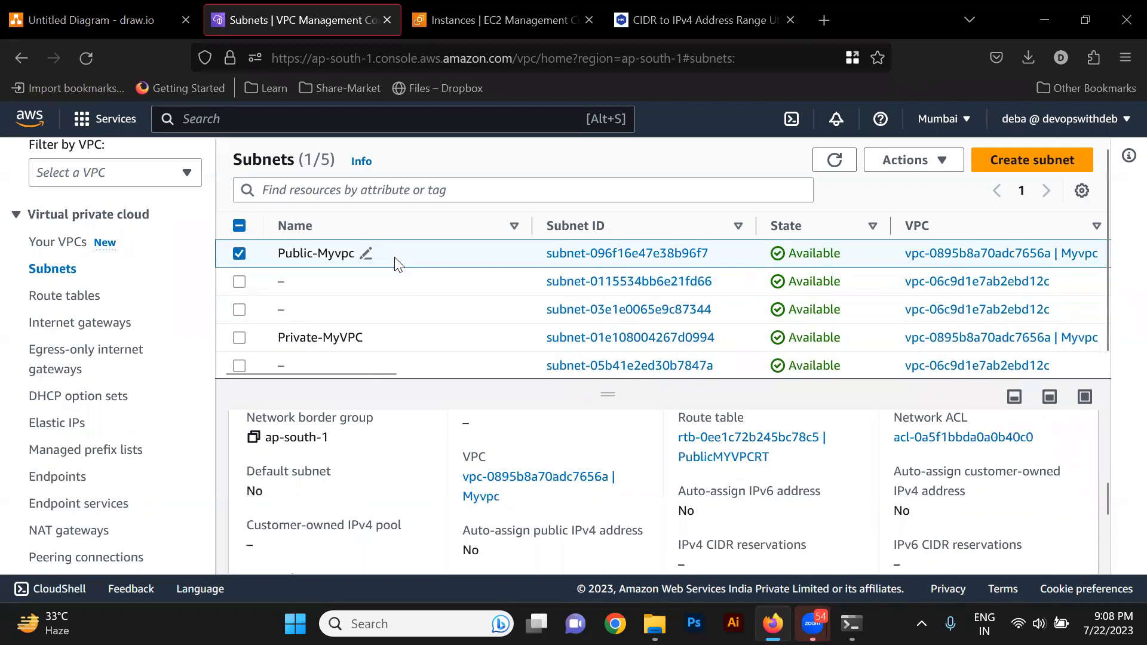
double_click(469, 551)
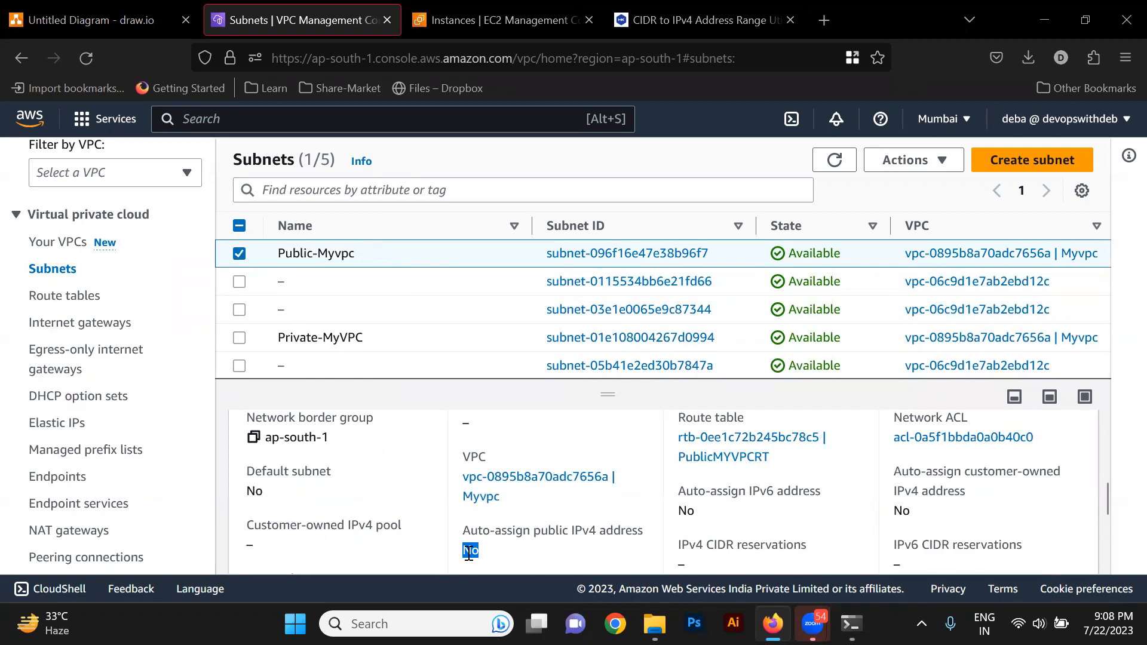
click(445, 337)
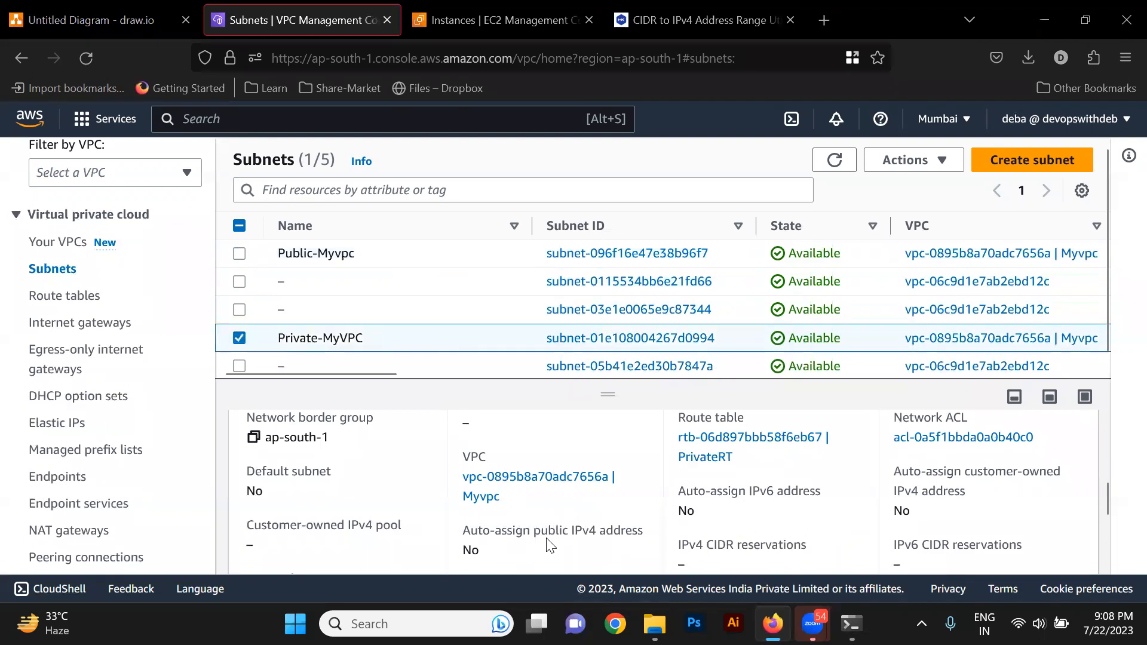
Start launching a new EC2 instance and examine the Auto-assign public IP setting in the default network settings.
click(467, 21)
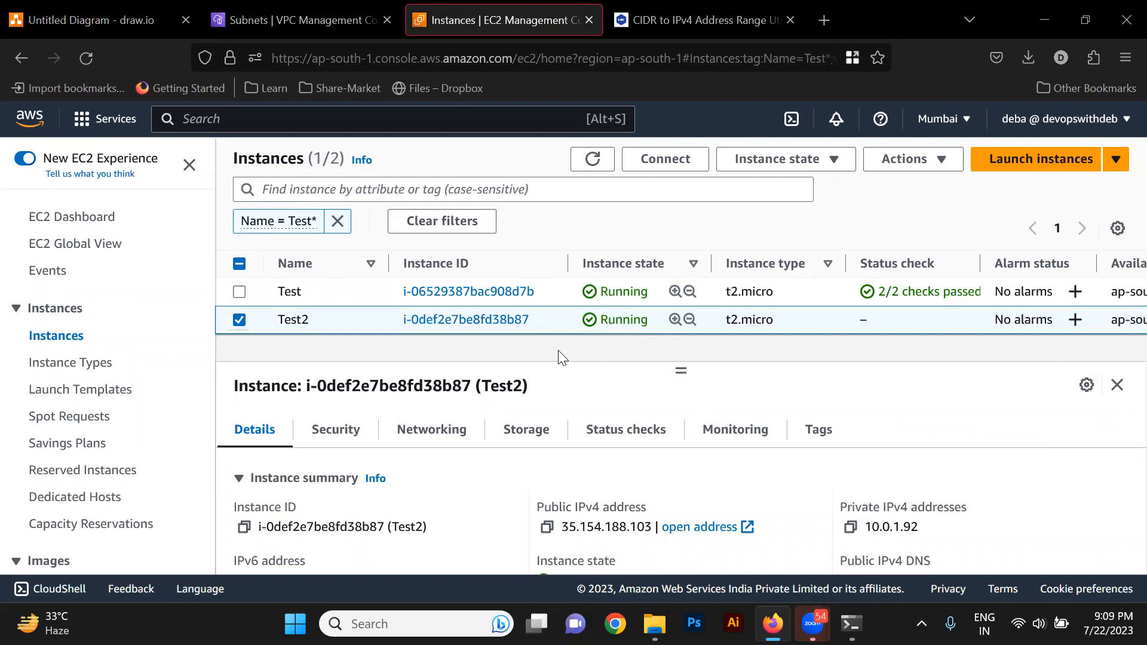
click(1041, 164)
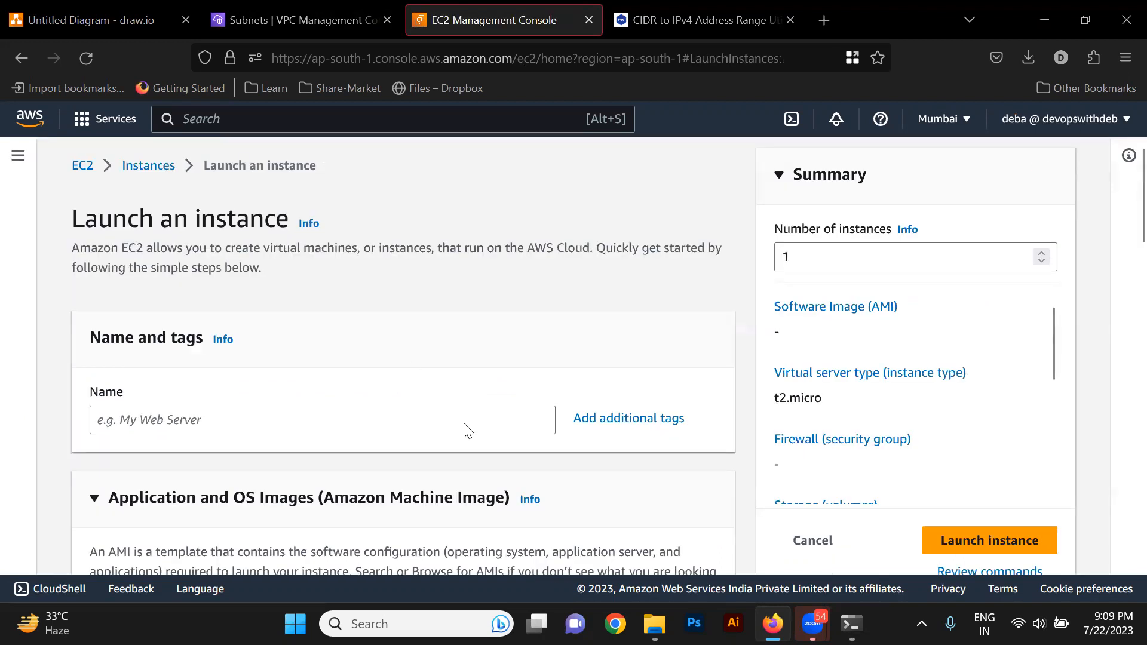
scroll(463, 421, down, 10)
scroll(462, 418, down, 3)
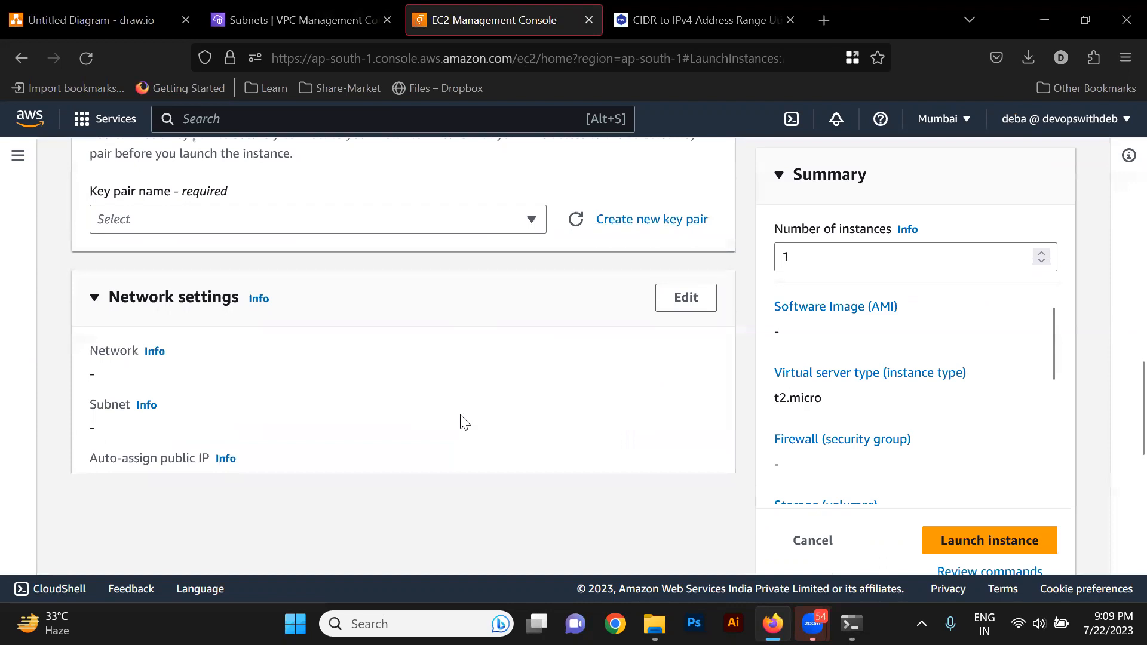
scroll(460, 415, down, 5)
scroll(459, 377, down, 4)
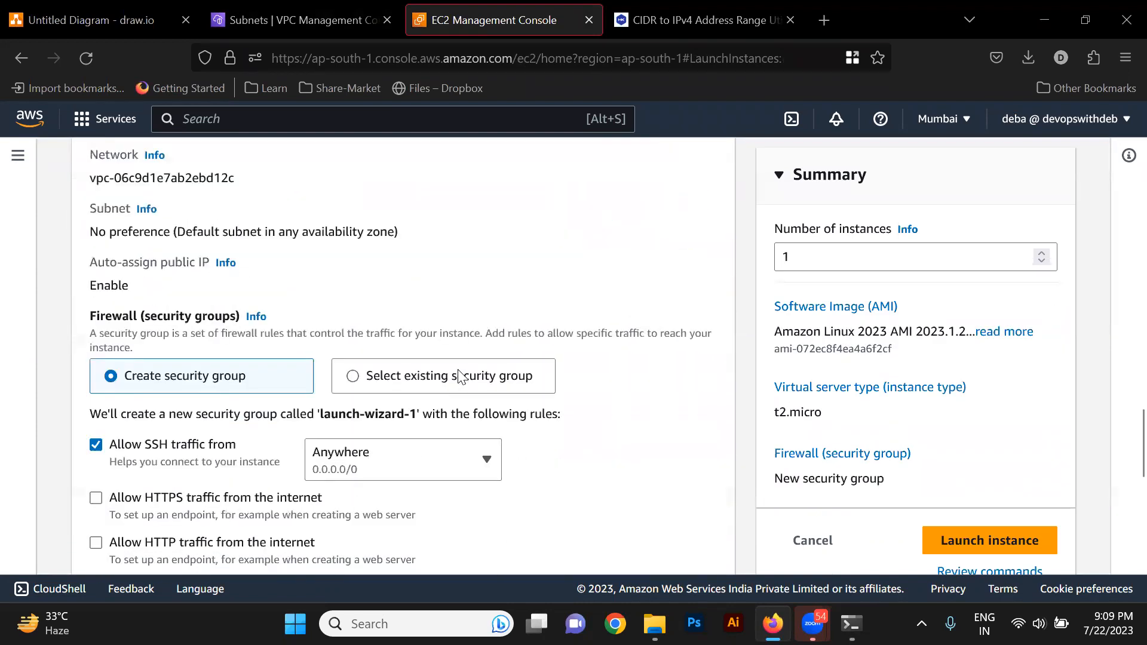
scroll(460, 376, up, 3)
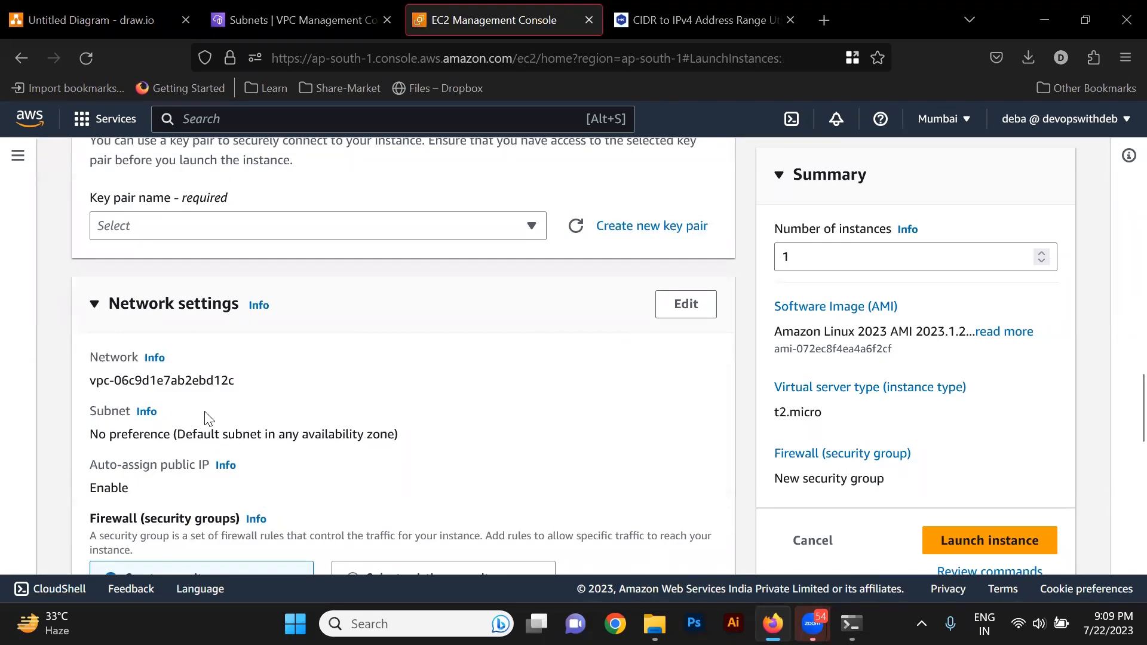
scroll(205, 418, down, 4)
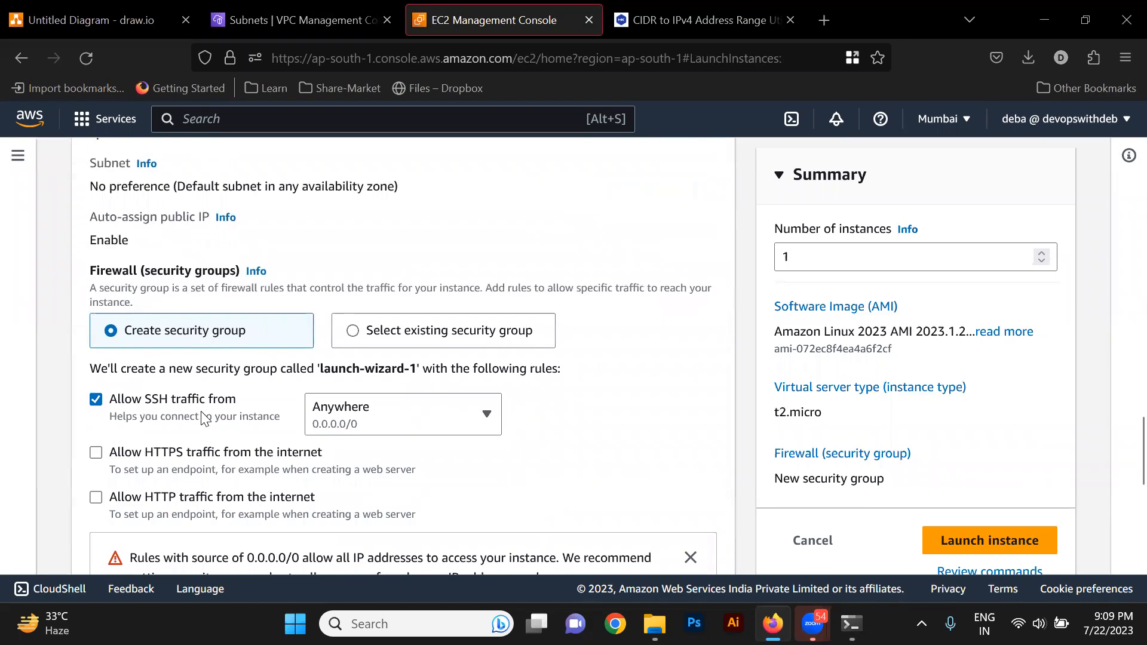
scroll(205, 418, down, 7)
scroll(205, 418, up, 6)
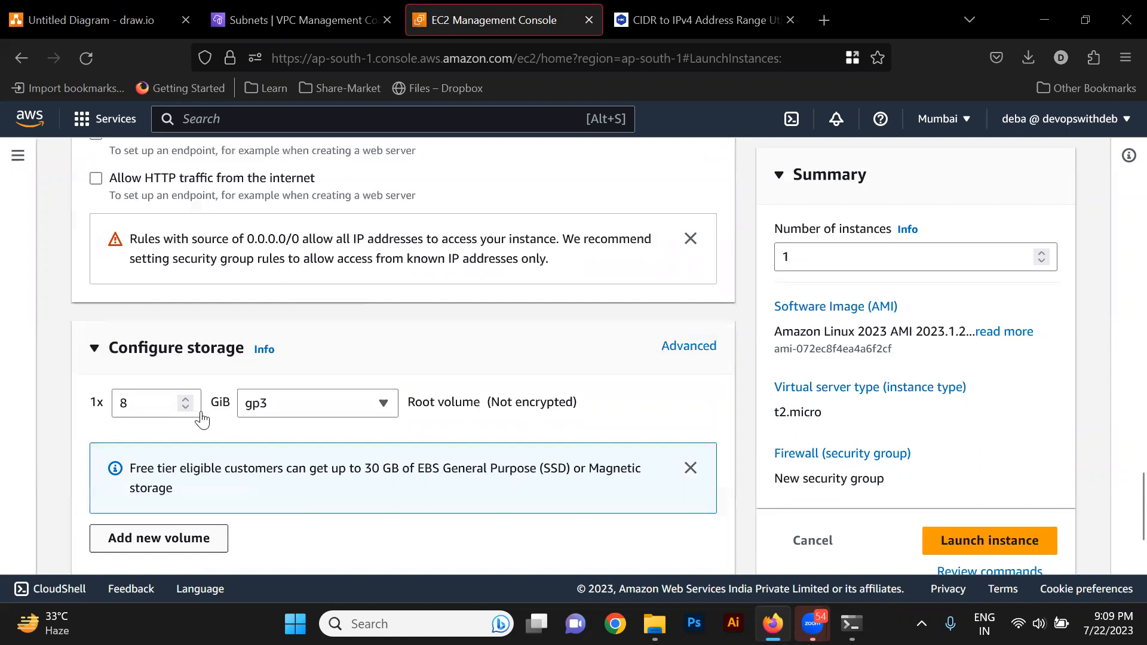
scroll(205, 418, up, 7)
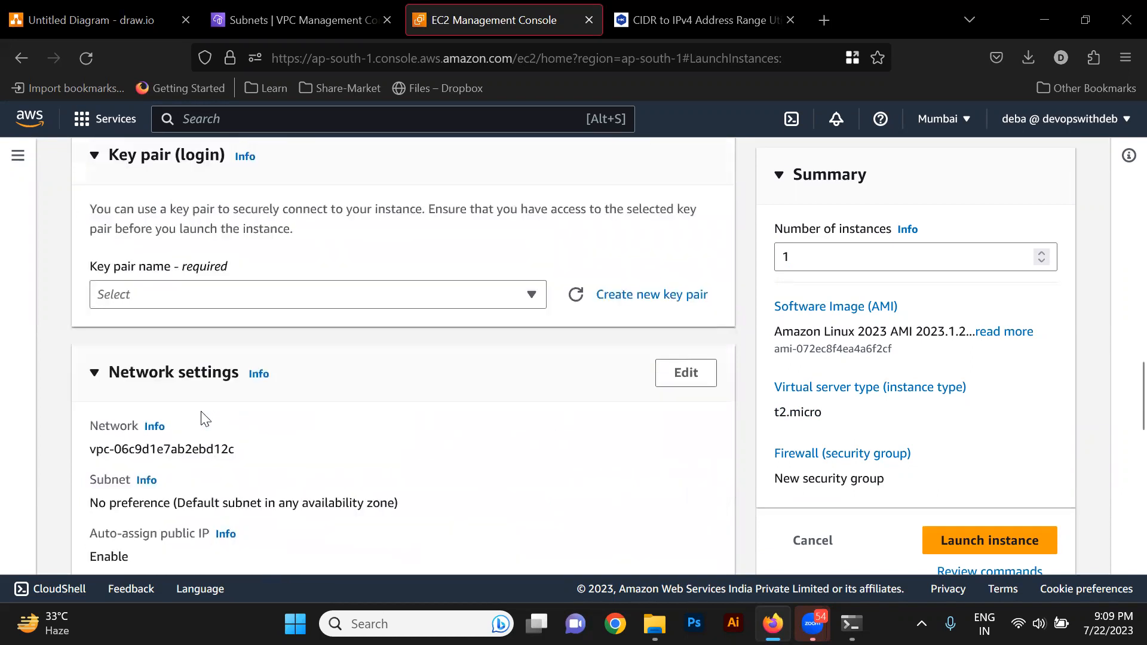
scroll(201, 418, down, 3)
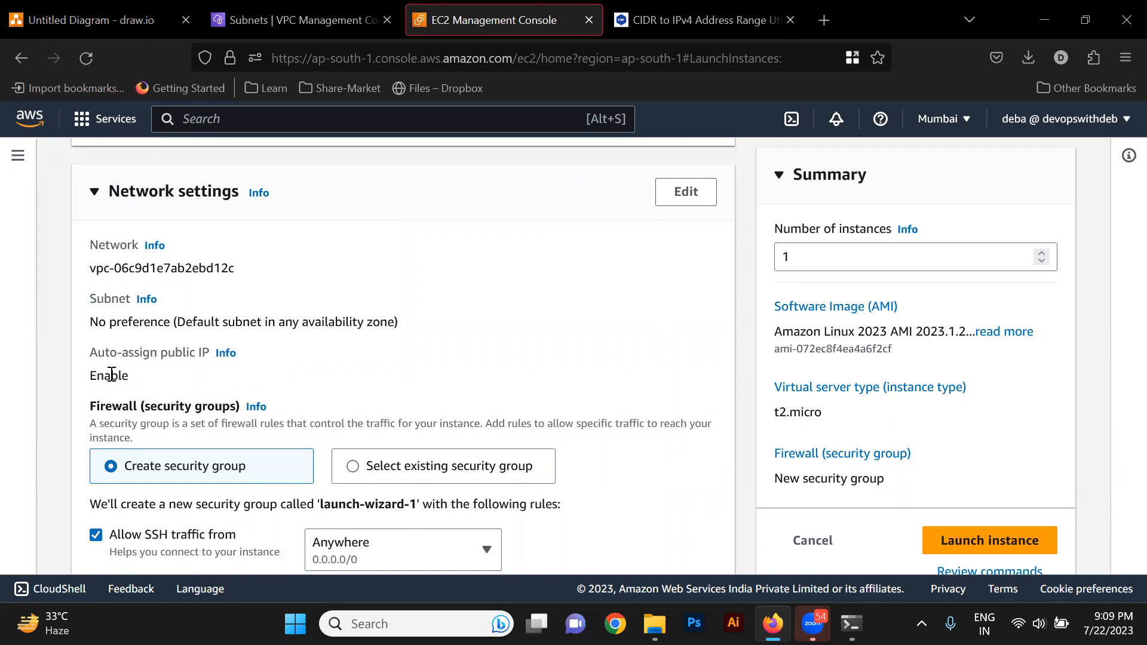
scroll(111, 375, up, 10)
scroll(110, 379, down, 8)
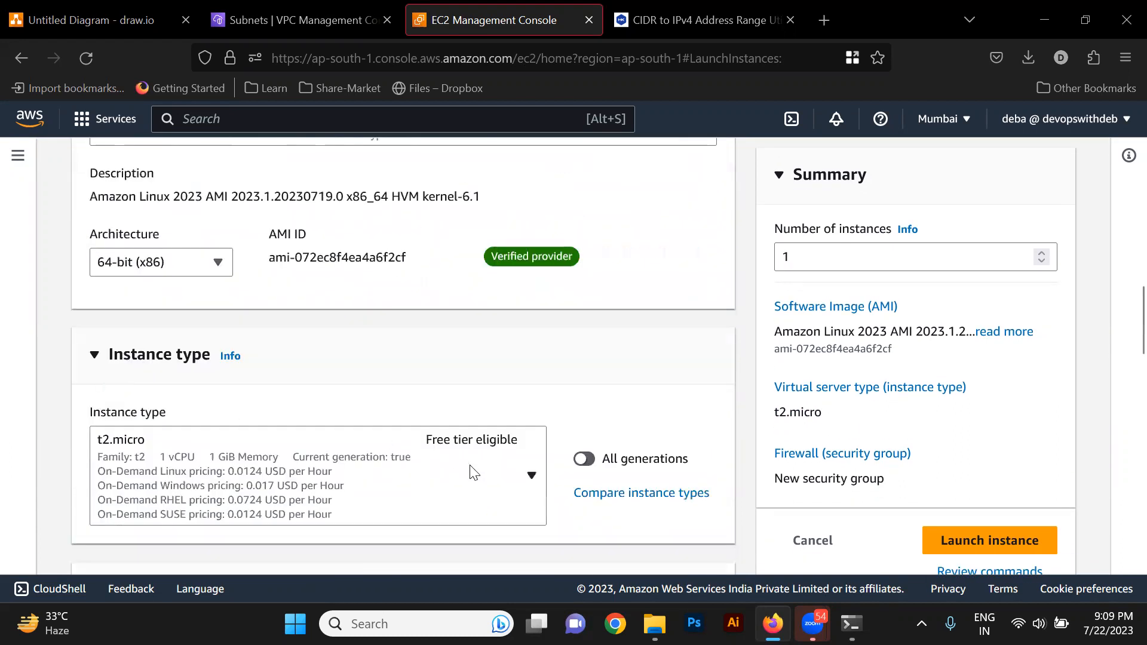
Edit the new instance's network settings and set its VPC to Myvpc.
scroll(474, 473, down, 8)
scroll(550, 341, down, 1)
click(674, 310)
click(331, 382)
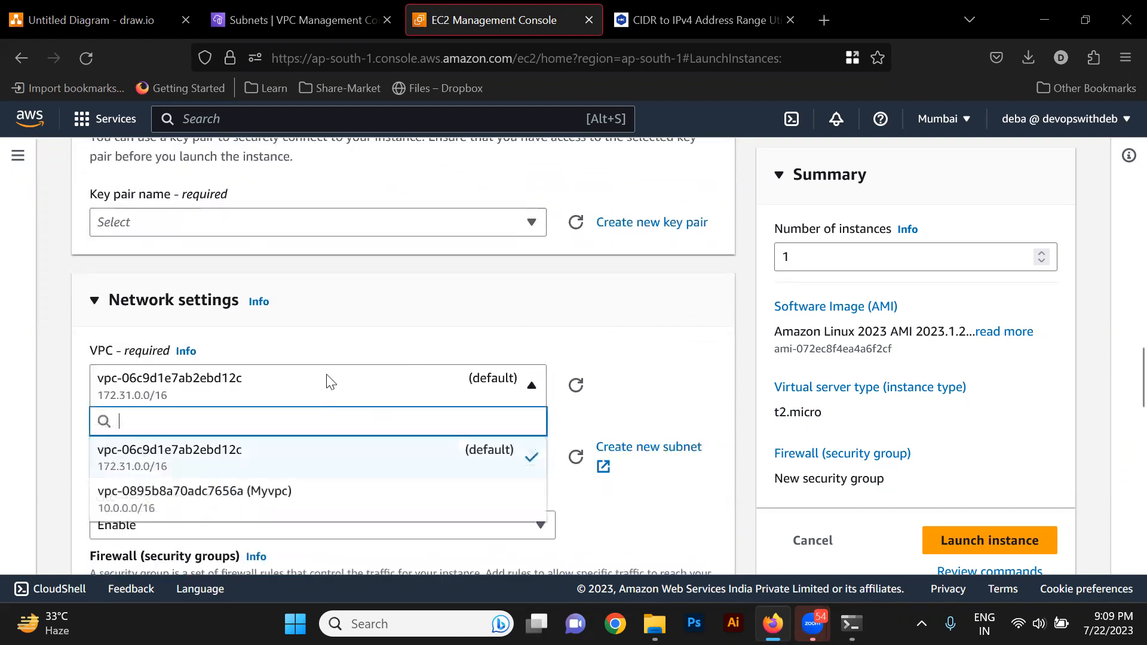
click(284, 495)
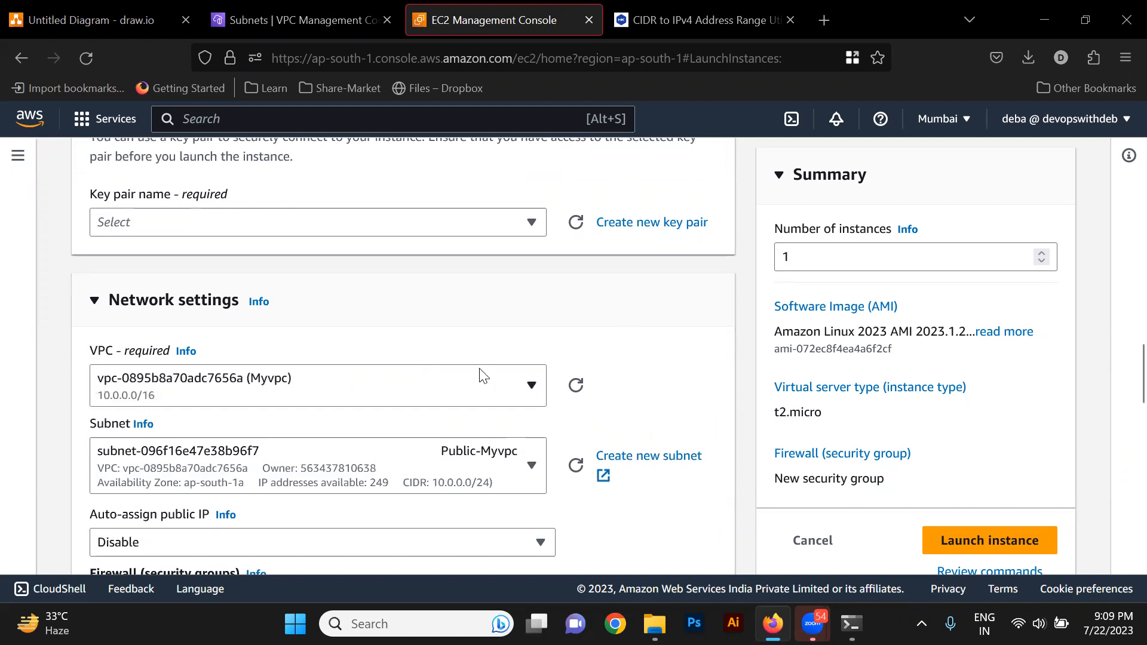
Check the Auto-assign public IP options for the Public-Myvpc subnet, then cancel the instance launch.
scroll(478, 371, down, 4)
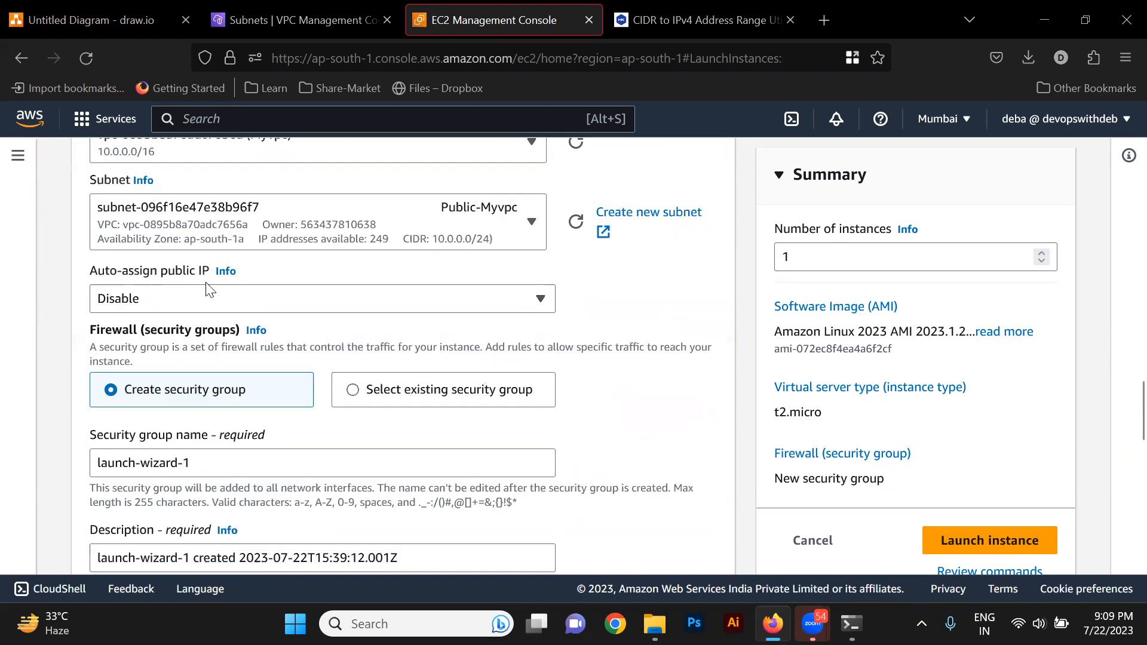
click(156, 300)
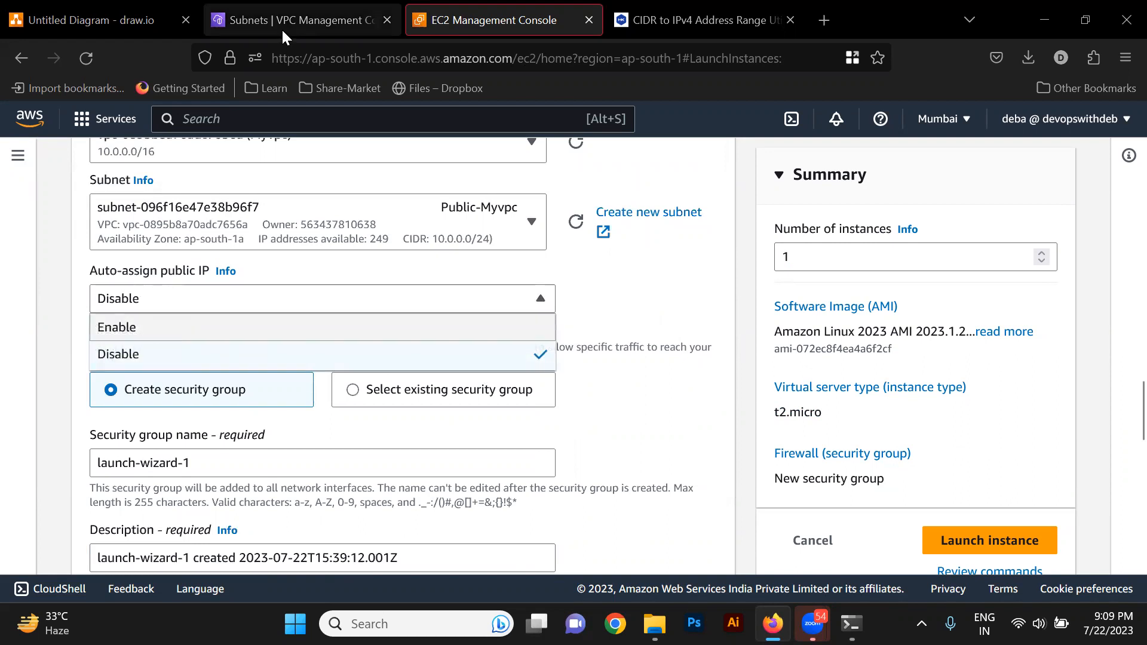
scroll(755, 469, down, 5)
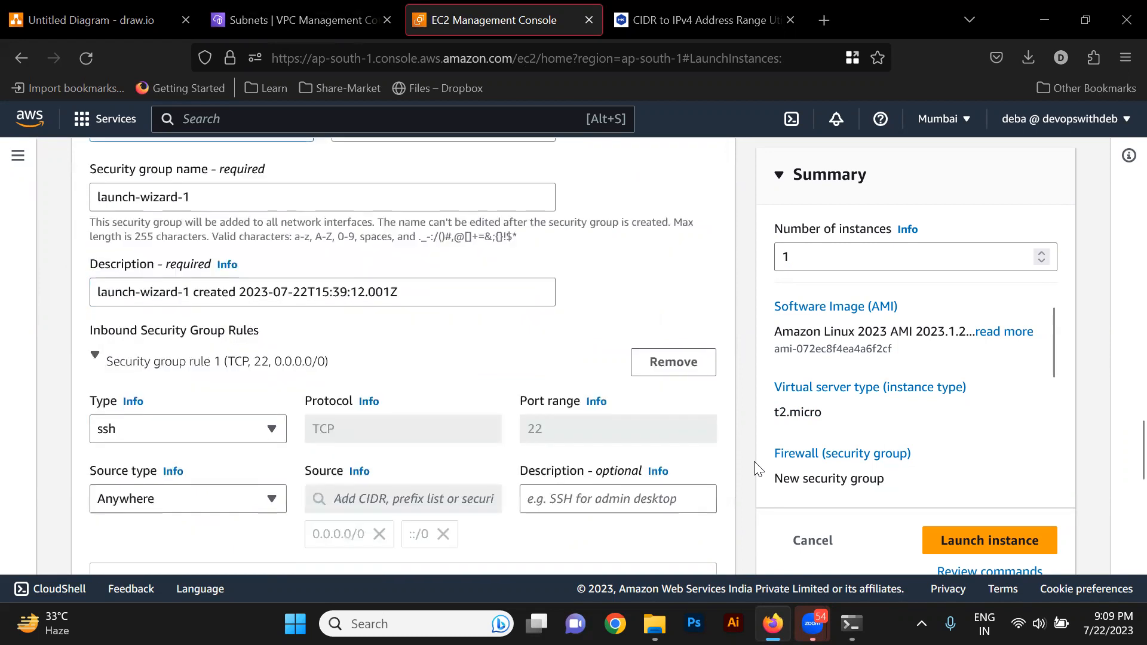
scroll(759, 469, down, 5)
click(814, 542)
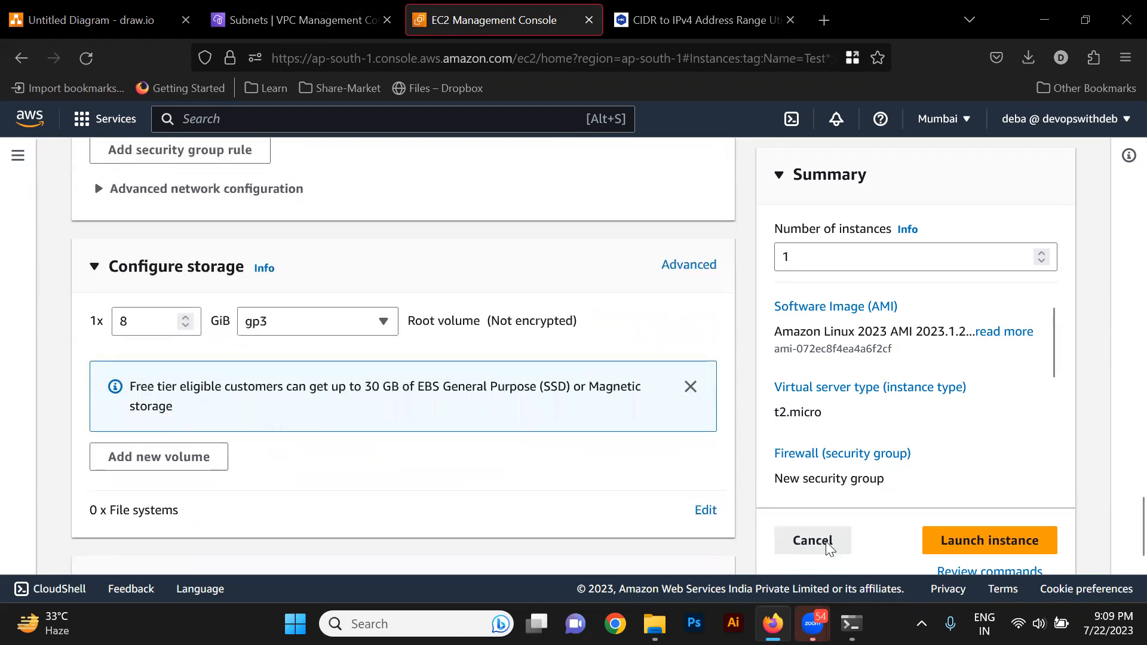